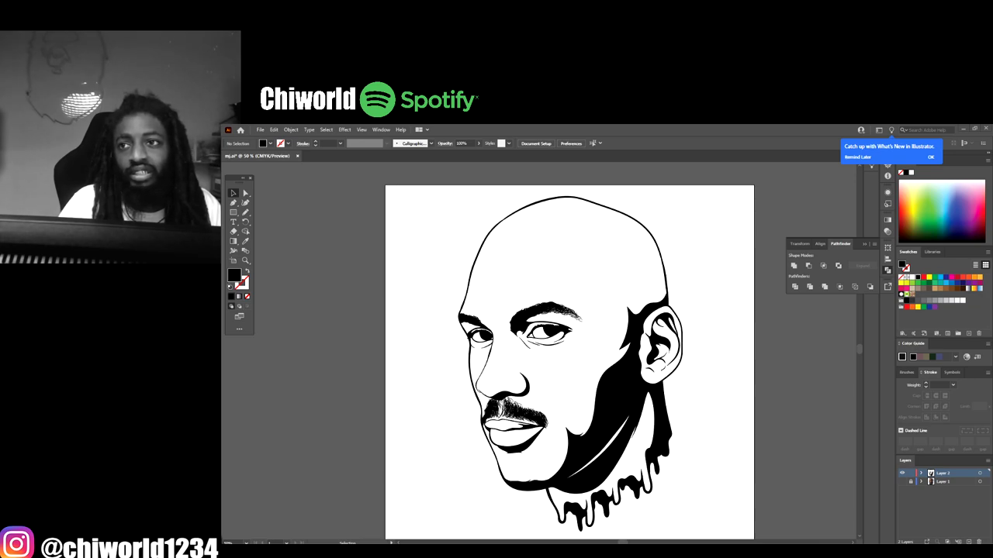
{"action": "key", "text": "ctrl+o"}
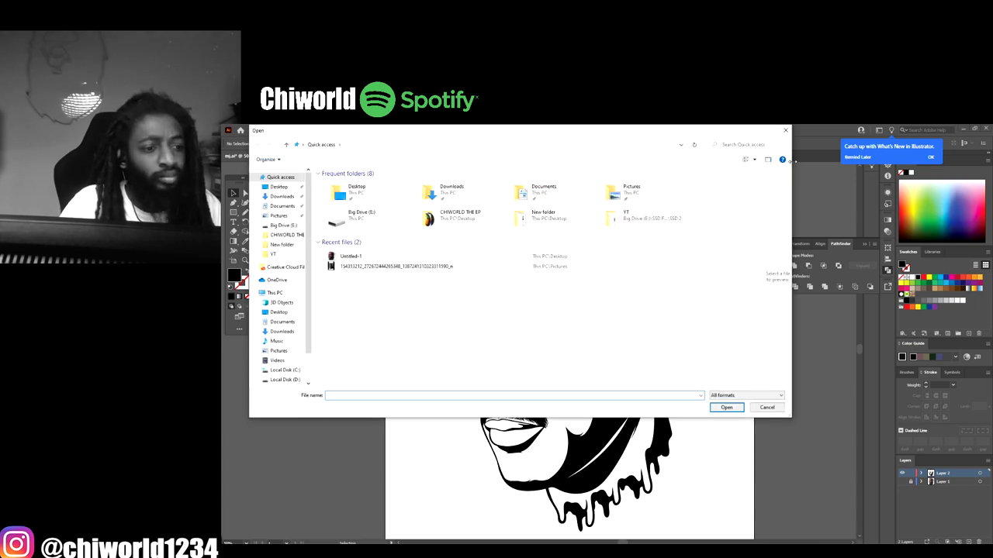
{"action": "left_click", "coordinate": [360, 257]}
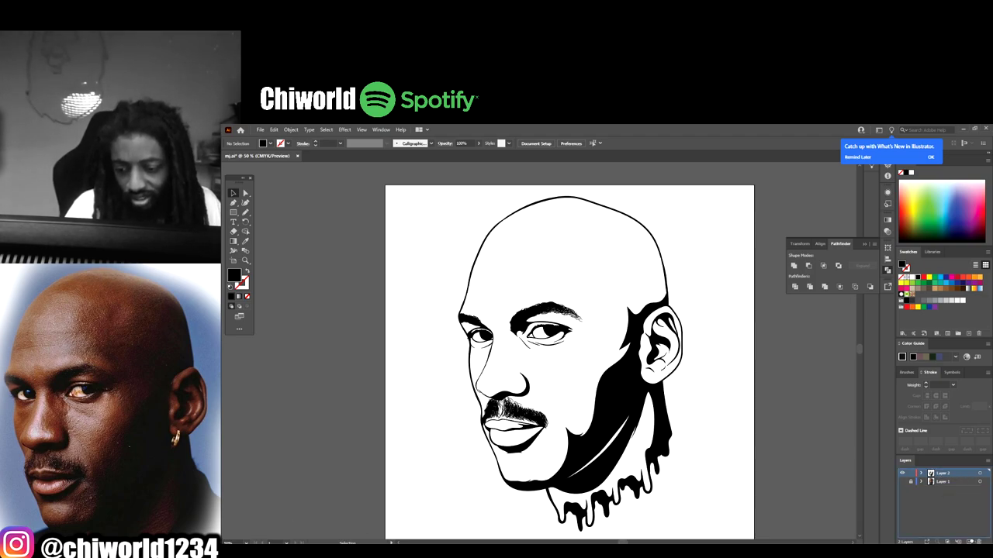
- Duplicate Layer 2, keep the copy locked on top, and make the original Layer 2 active
{"action": "left_click_drag", "start_coordinate": [973, 542], "coordinate": [969, 542]}
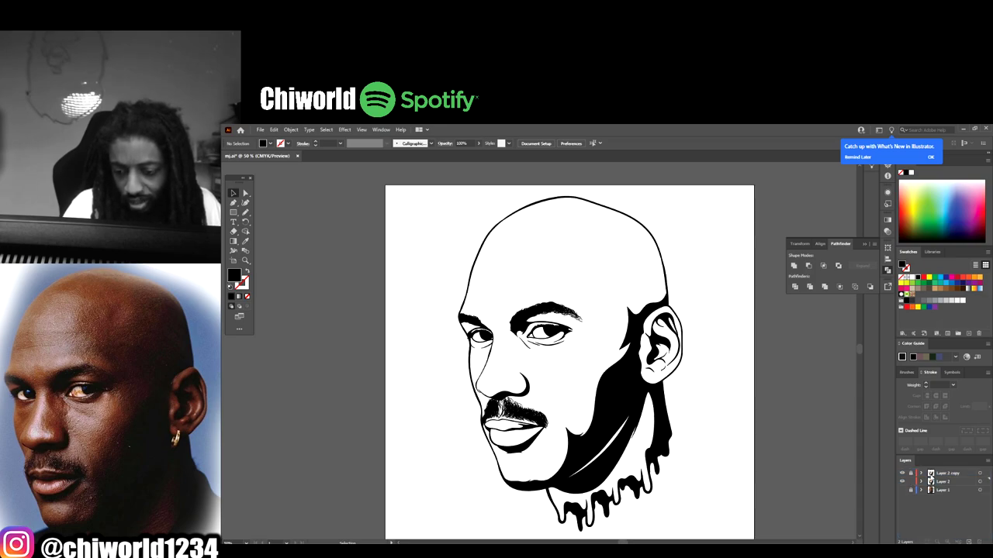
{"action": "left_click", "coordinate": [935, 482]}
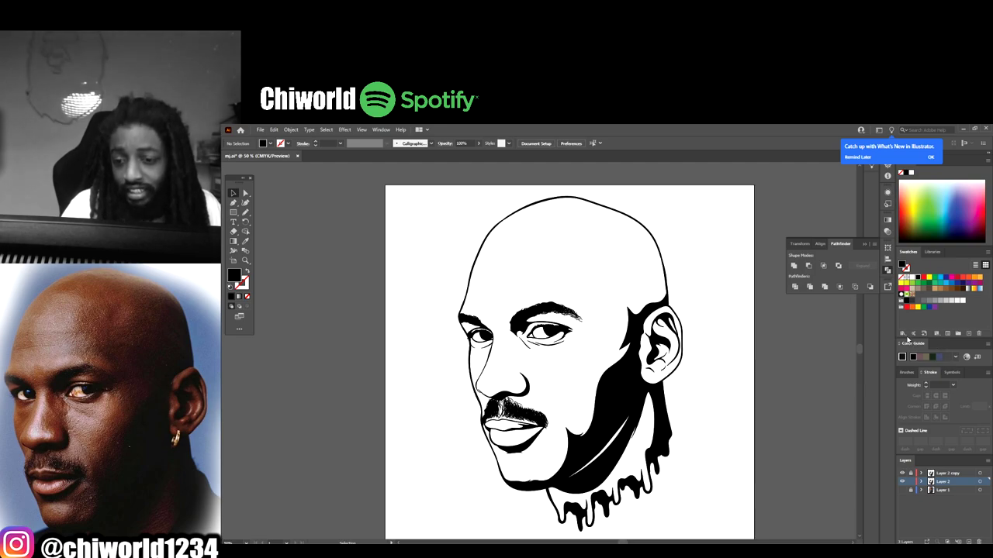
- Load the CHIWORLD SKIN TONES #1 swatch library from the desktop's New folder and dock it with the existing swatches
{"action": "left_click", "coordinate": [902, 334]}
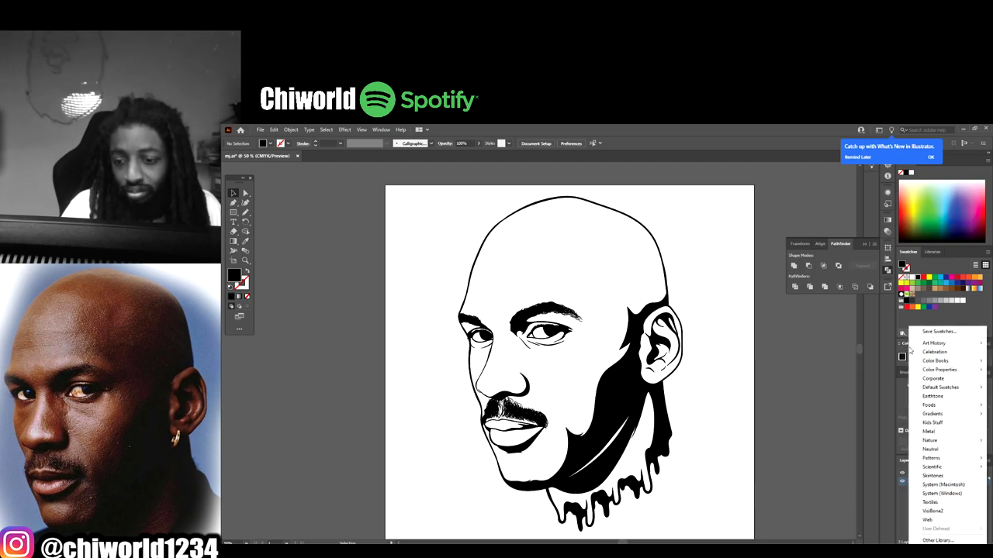
{"action": "left_click", "coordinate": [937, 540]}
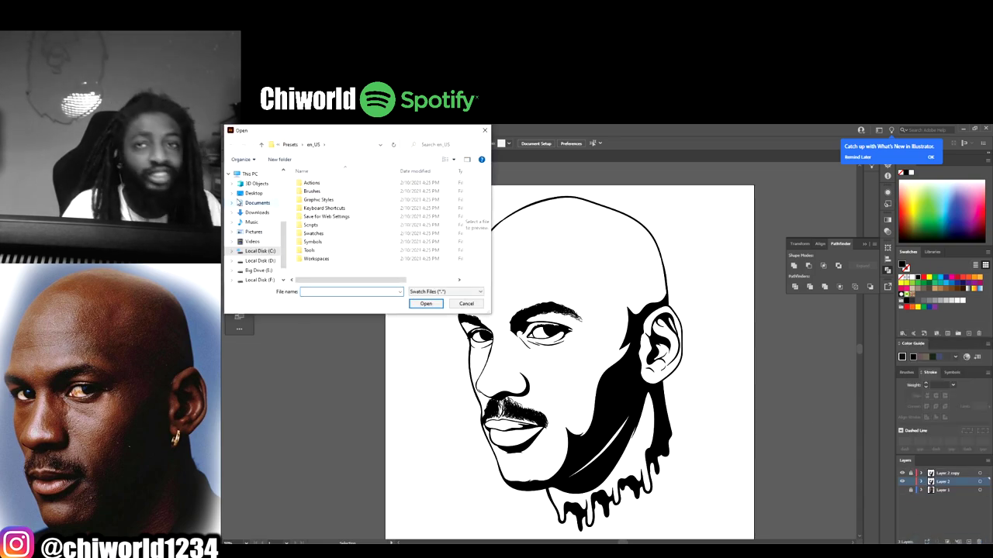
{"action": "left_click", "coordinate": [256, 198]}
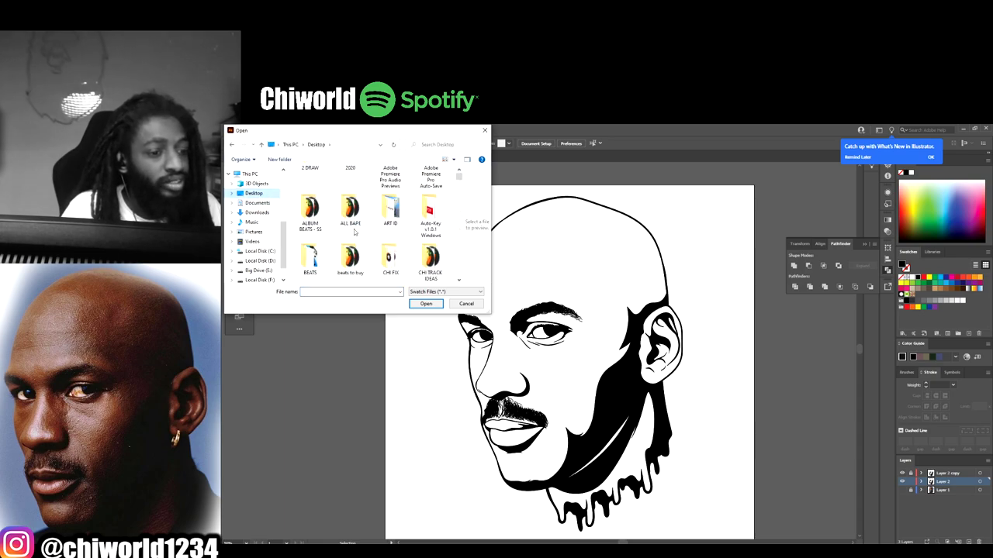
{"action": "scroll", "coordinate": [354, 231], "scroll_direction": "down", "scroll_amount": 3}
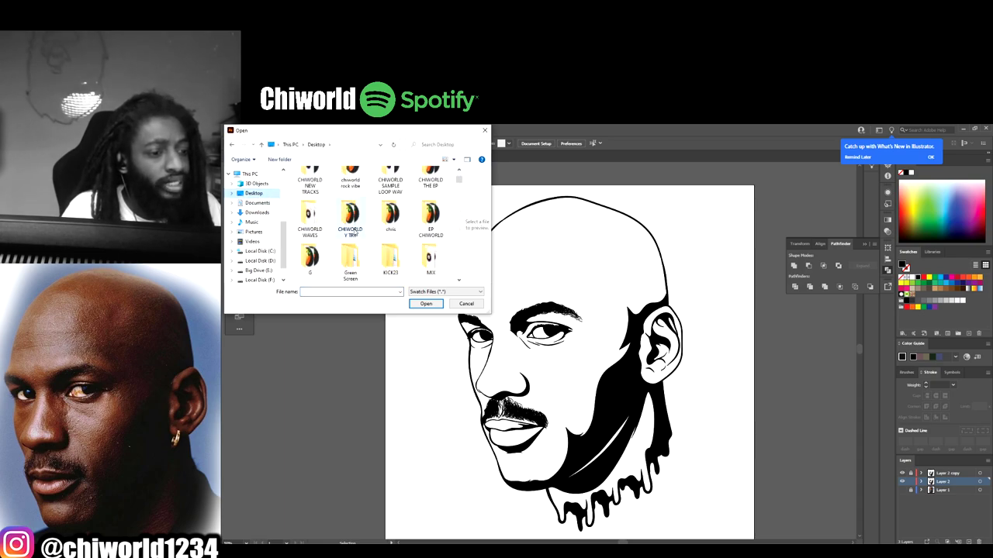
{"action": "scroll", "coordinate": [354, 232], "scroll_direction": "down", "scroll_amount": 1}
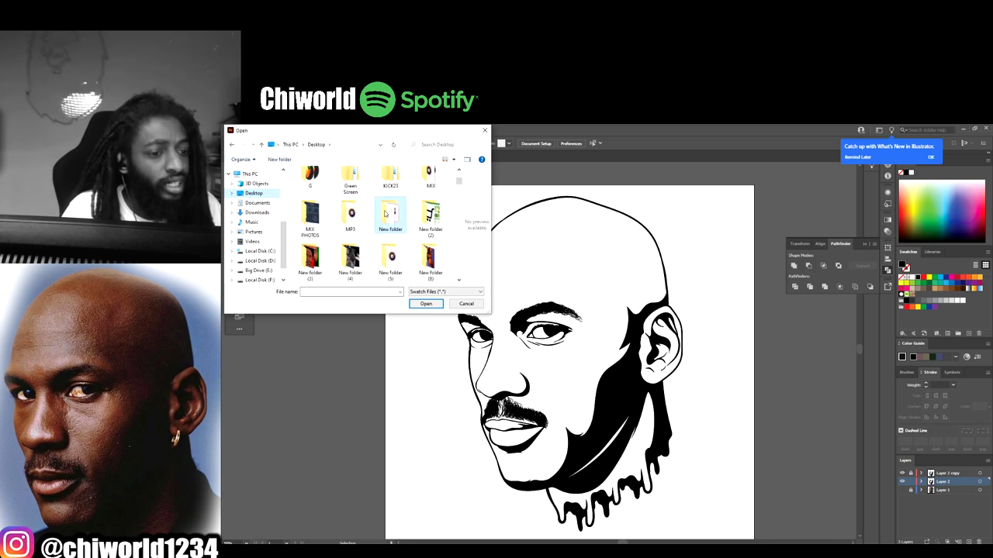
{"action": "double_click", "coordinate": [386, 215]}
{"action": "double_click", "coordinate": [361, 192]}
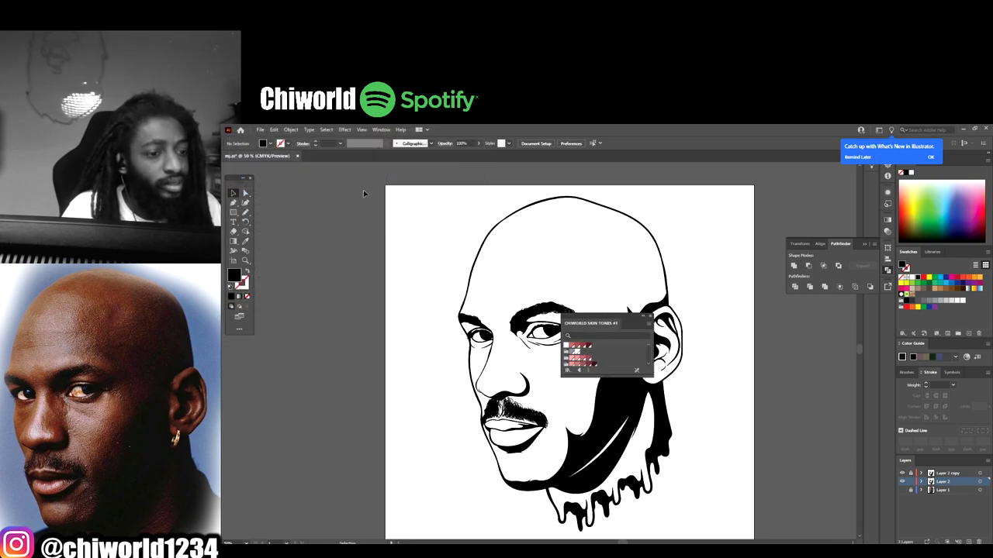
{"action": "left_click_drag", "start_coordinate": [608, 322], "coordinate": [935, 254]}
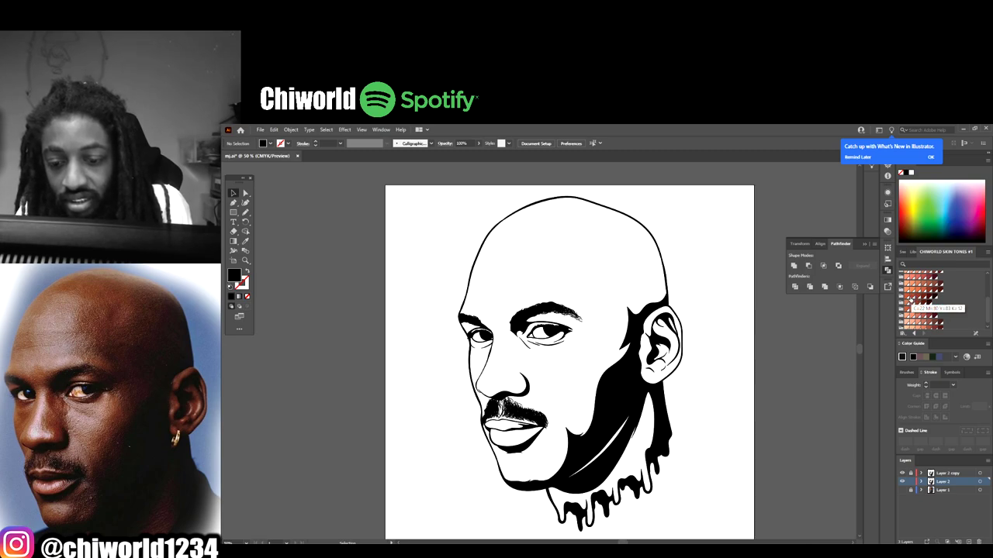
- Draw a reddish-brown rectangle about 15 by 16.9 in over the whole head and send it behind the line art
{"action": "left_click", "coordinate": [909, 303]}
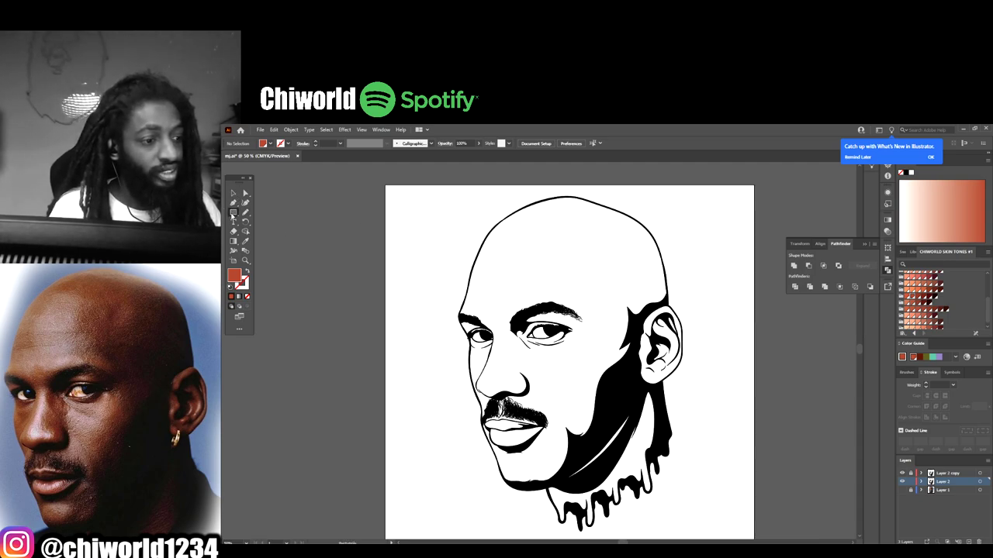
{"action": "left_click_drag", "start_coordinate": [435, 188], "coordinate": [742, 534]}
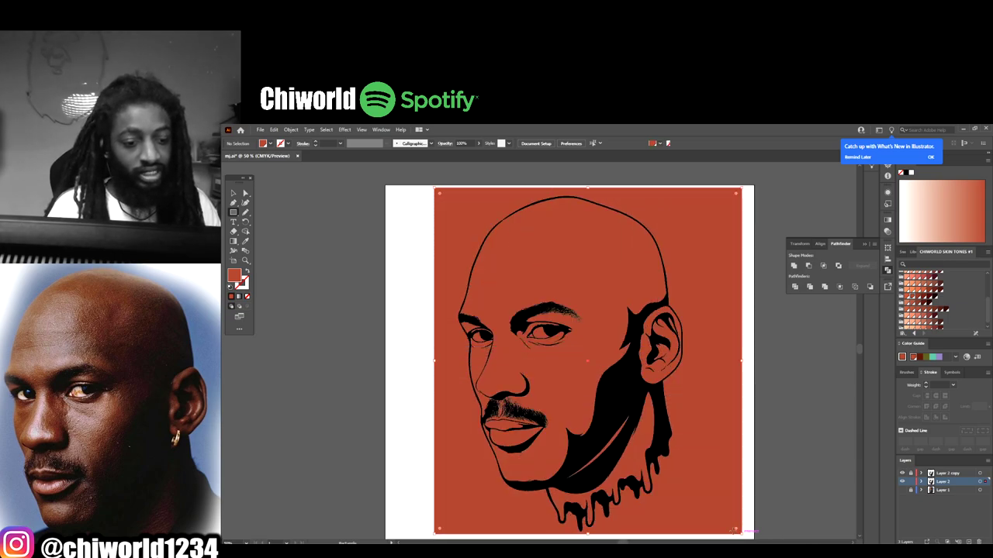
{"action": "left_click", "coordinate": [233, 193]}
{"action": "right_click", "coordinate": [441, 236]}
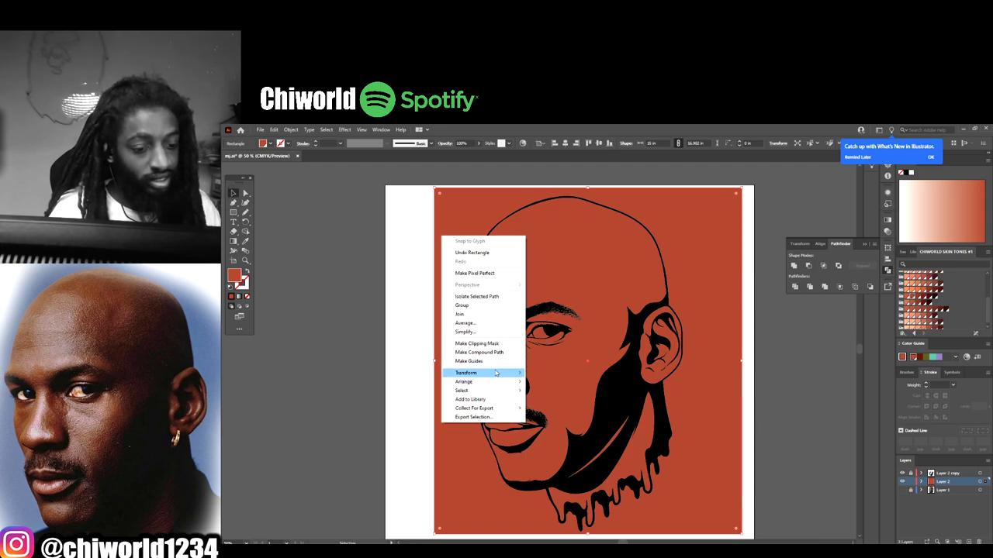
{"action": "mouse_move", "coordinate": [498, 383]}
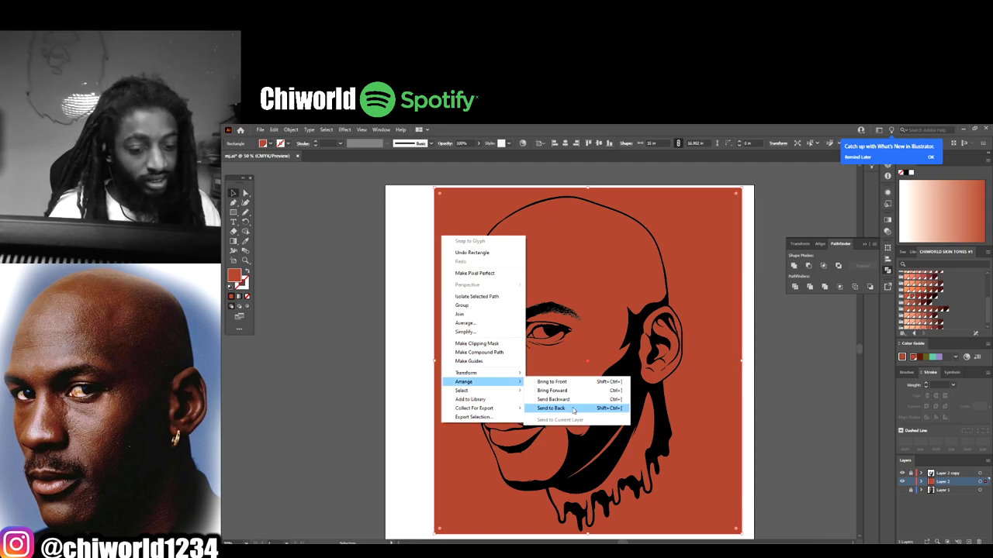
{"action": "left_click", "coordinate": [573, 410]}
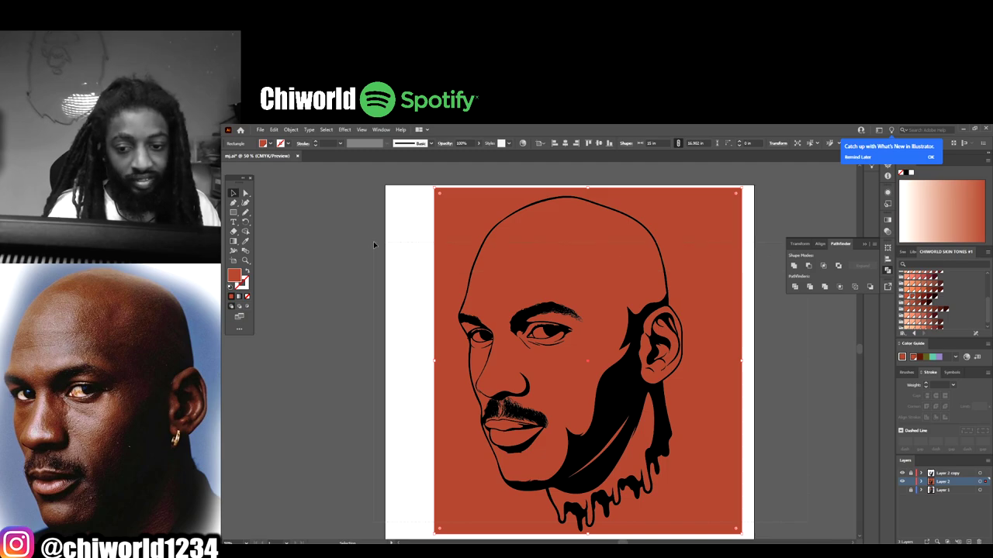
- Merge the rectangle with the line art and, in the isolated group, delete the reddish-brown area outside the head
{"action": "key", "text": "ctrl+a"}
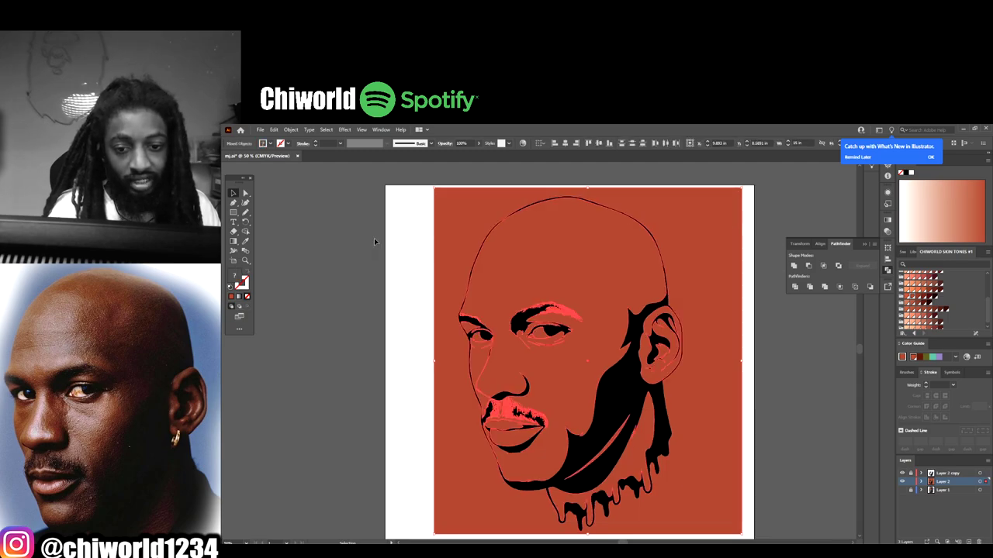
{"action": "left_click", "coordinate": [824, 287]}
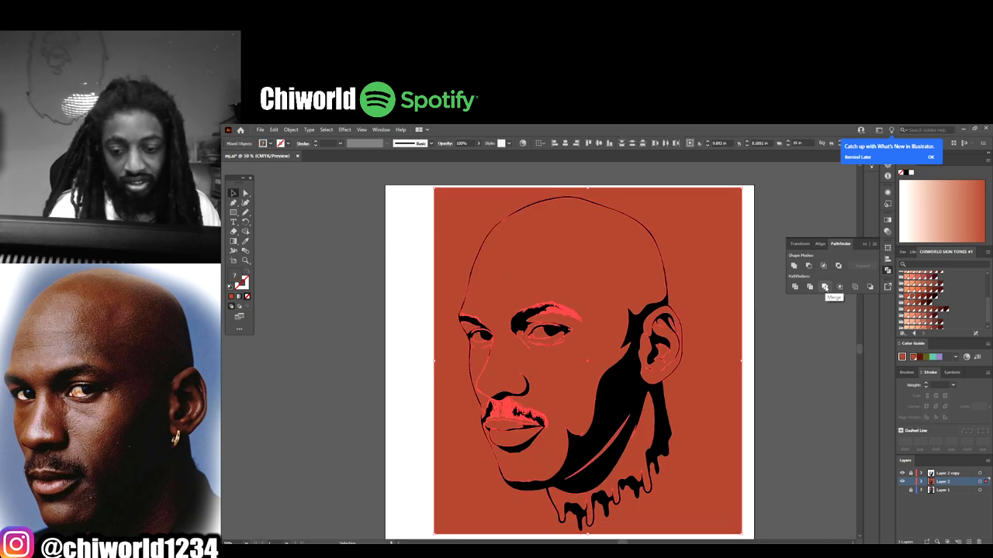
{"action": "right_click", "coordinate": [704, 288]}
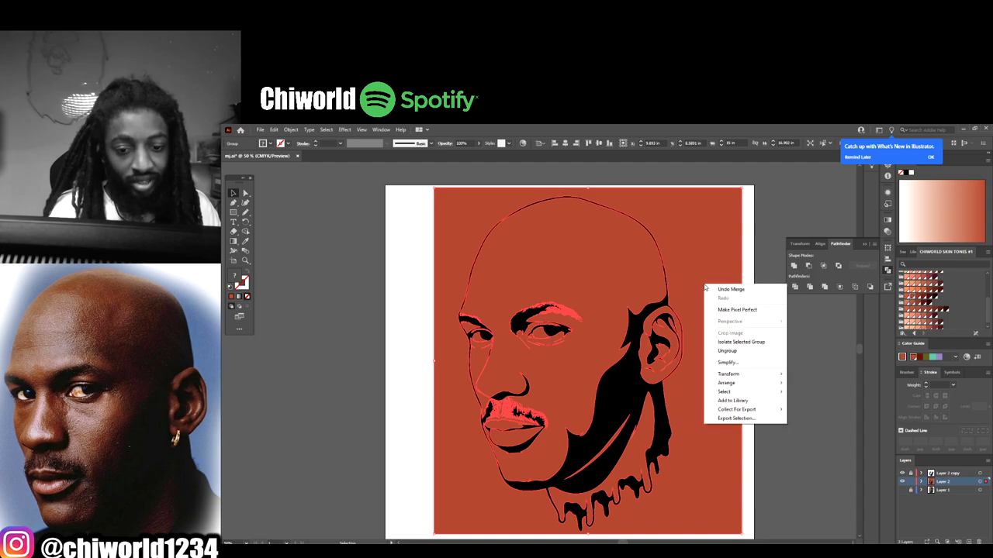
{"action": "left_click", "coordinate": [726, 342]}
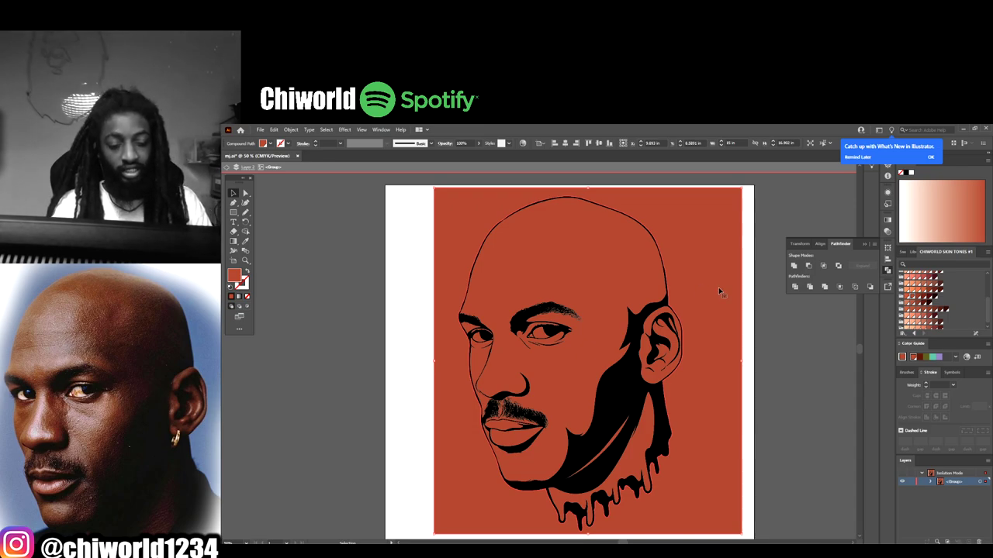
{"action": "key", "text": "Delete"}
- Recolor the eyeball areas of both eyes white
{"action": "key", "text": "ctrl+minus"}
{"action": "key", "text": "ctrl+equal"}
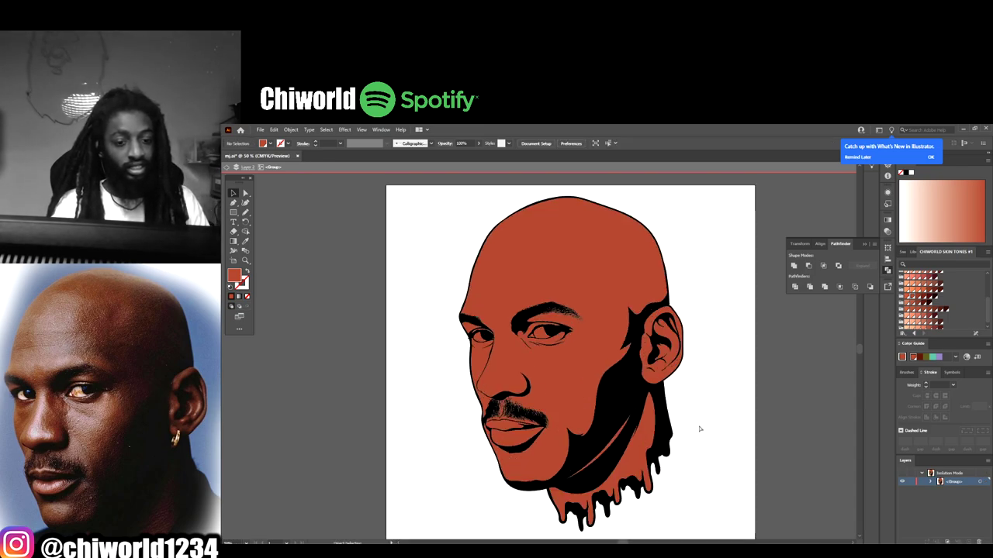
{"action": "key", "text": "ctrl+equal"}
{"action": "key", "text": "ctrl+equal"}
{"action": "key", "text": "ctrl+equal"}
{"action": "key", "text": "ctrl+equal"}
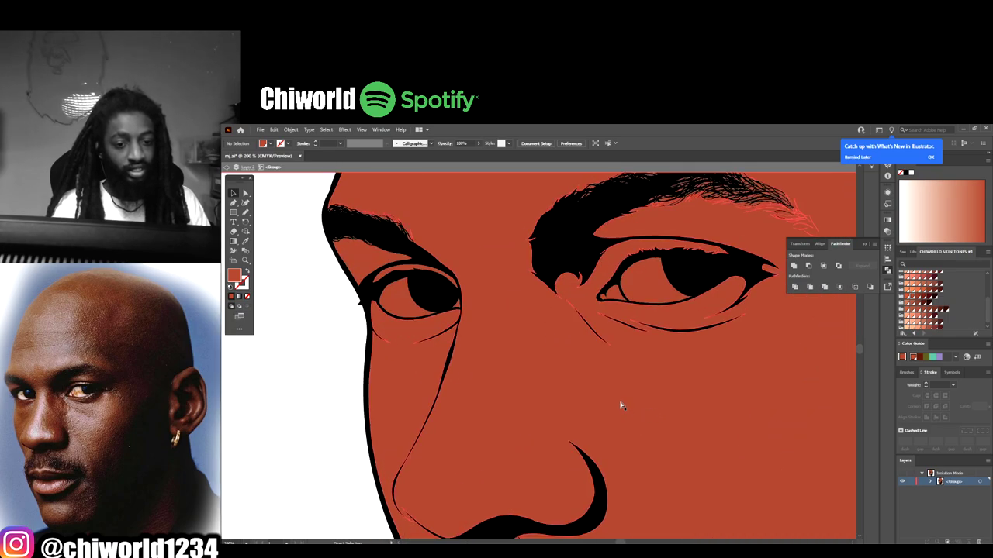
{"action": "key", "text": "ctrl+equal"}
{"action": "left_click", "coordinate": [684, 255]}
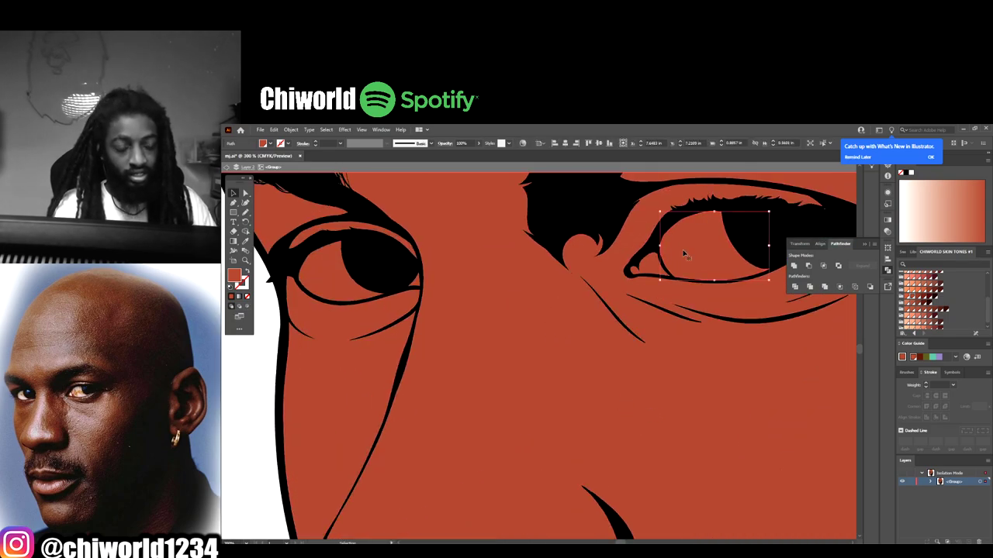
{"action": "left_click", "coordinate": [332, 283], "text": "shift"}
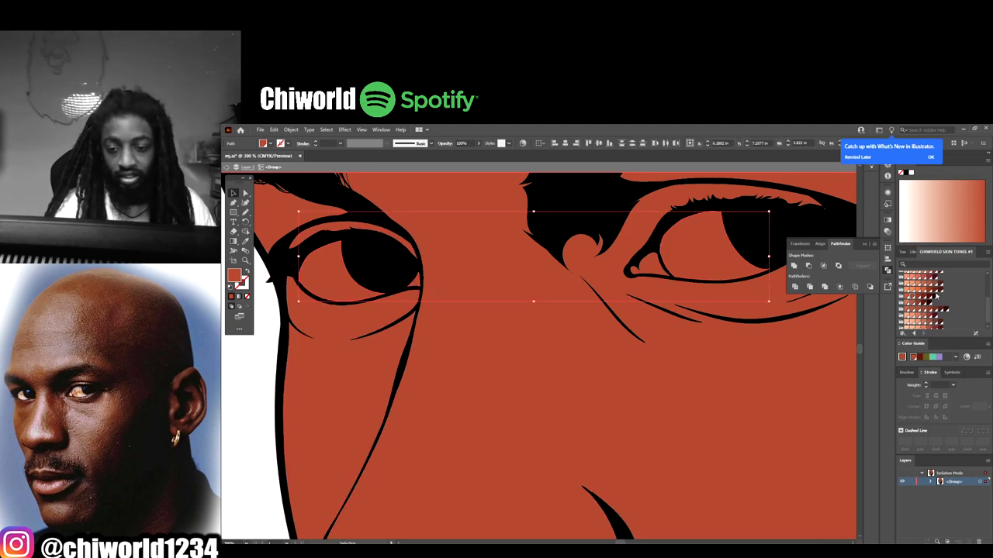
{"action": "scroll", "coordinate": [935, 296], "scroll_direction": "up", "scroll_amount": 3}
{"action": "left_click", "coordinate": [913, 284]}
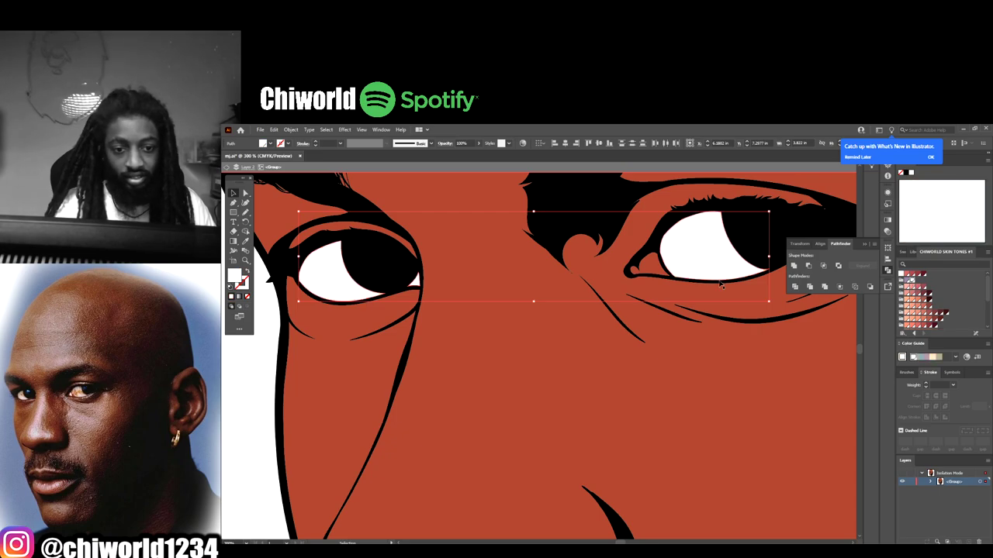
- Recolor the inner corner of the larger eye with a light pink swatch
{"action": "left_click", "coordinate": [636, 266]}
{"action": "left_click", "coordinate": [918, 287]}
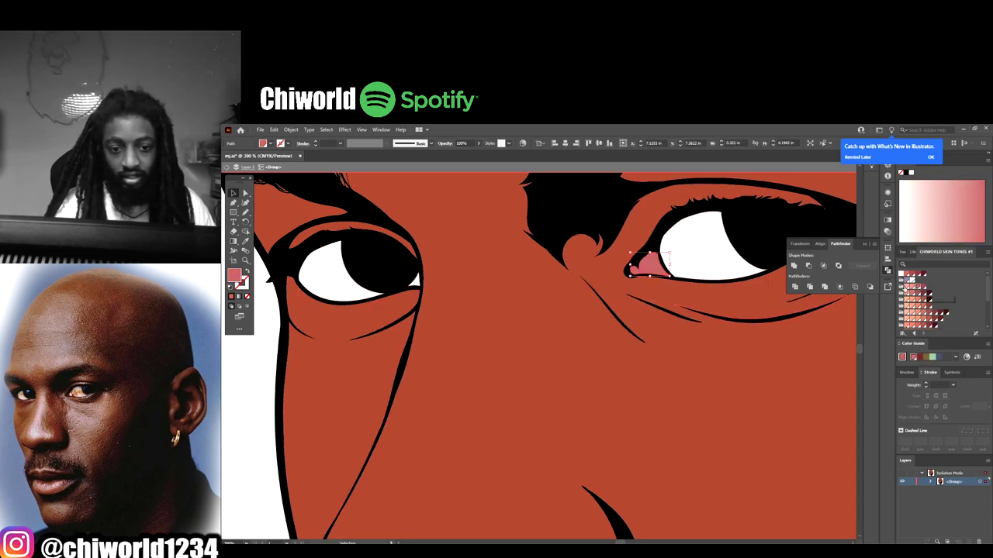
{"action": "left_click", "coordinate": [906, 290]}
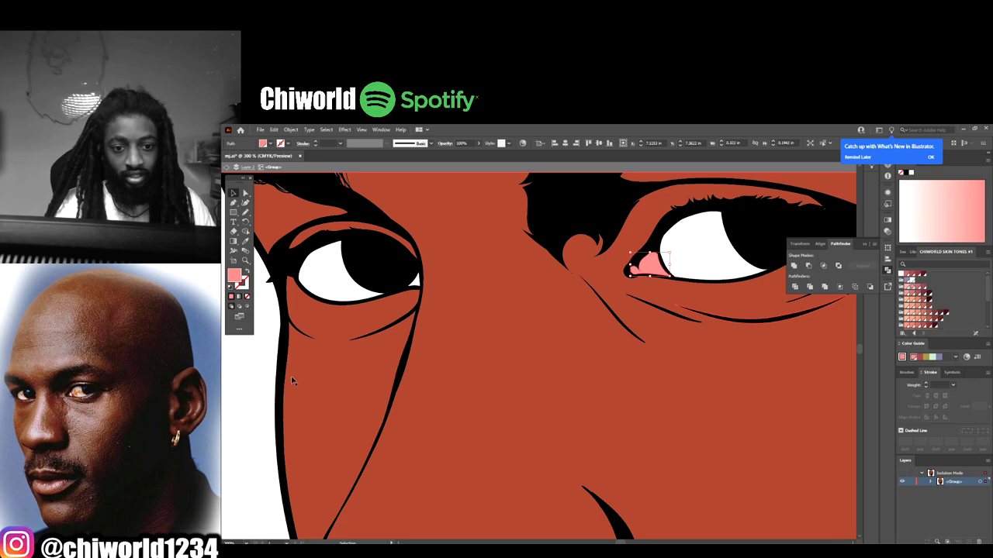
{"action": "left_click", "coordinate": [254, 459]}
- Recolor the upper lip with a dark maroon swatch from the skin tones library
{"action": "key", "text": "ctrl+minus"}
{"action": "key", "text": "ctrl+minus"}
{"action": "key", "text": "ctrl+minus"}
{"action": "key", "text": "ctrl+minus"}
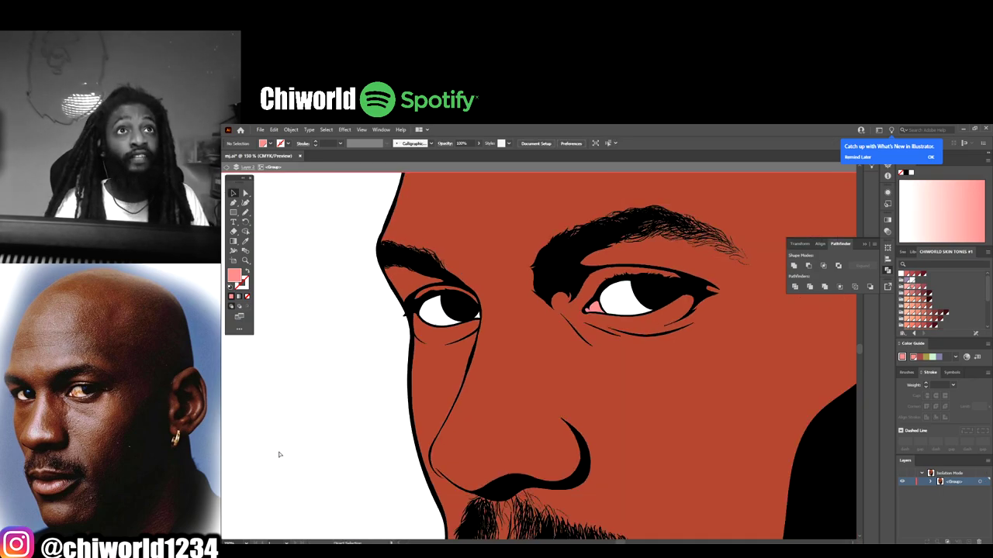
{"action": "key", "text": "ctrl+plus"}
{"action": "key", "text": "ctrl+plus"}
{"action": "key", "text": "ctrl+plus"}
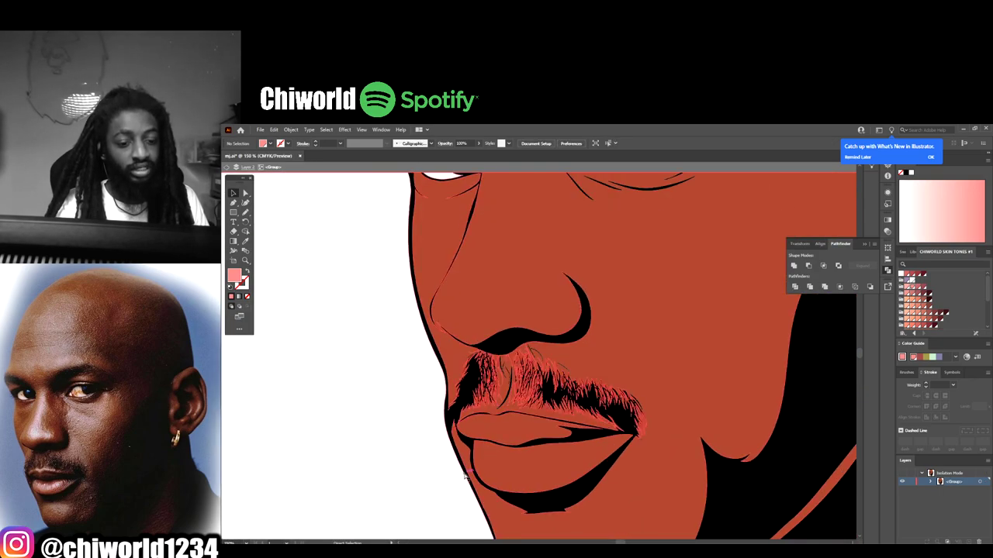
{"action": "left_click", "coordinate": [508, 453]}
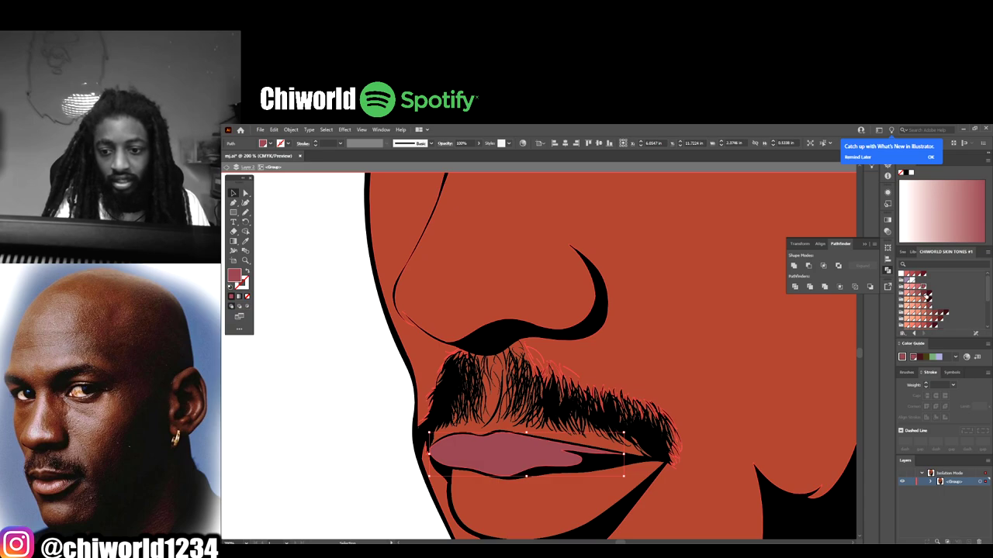
{"action": "left_click", "coordinate": [924, 296]}
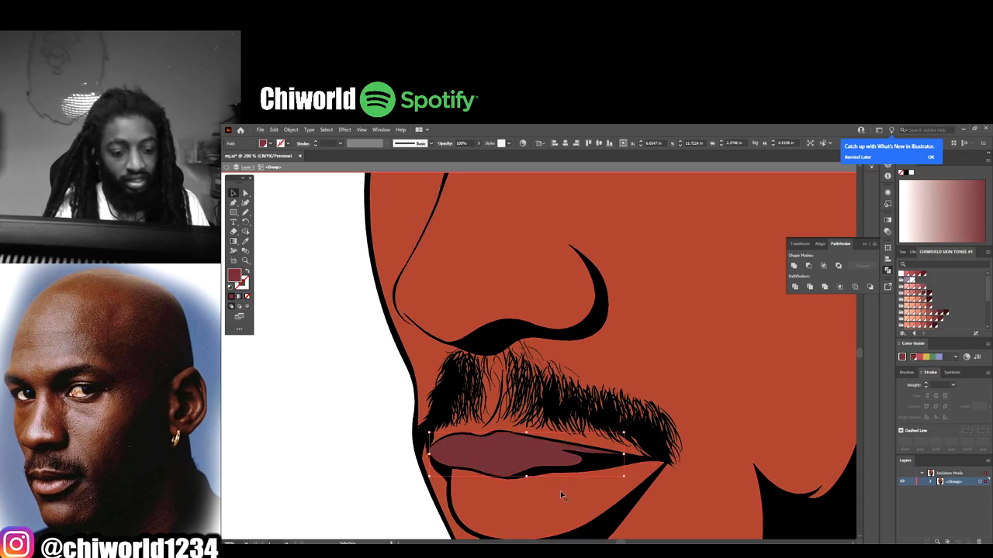
- Recolor the lower lip, trying several rose and salmon swatches and settling on a medium pink tone
{"action": "left_click", "coordinate": [696, 439]}
{"action": "left_click", "coordinate": [915, 296]}
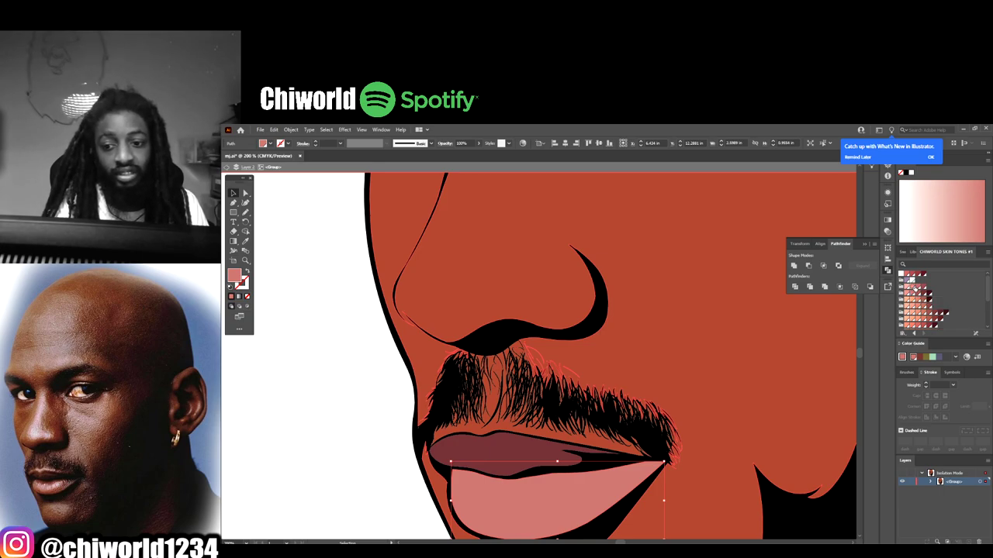
{"action": "left_click", "coordinate": [916, 288]}
{"action": "left_click", "coordinate": [916, 296]}
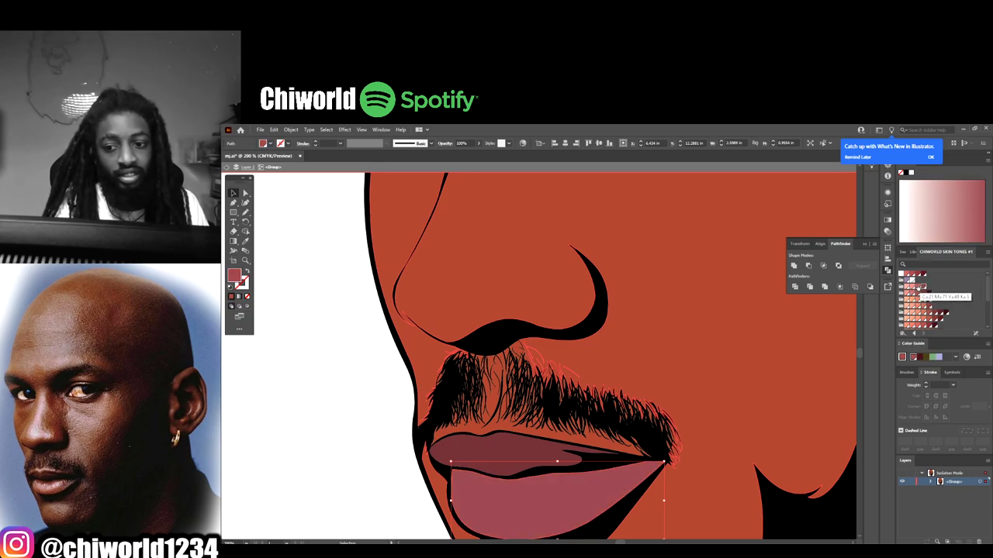
{"action": "left_click", "coordinate": [916, 289]}
{"action": "left_click", "coordinate": [916, 295]}
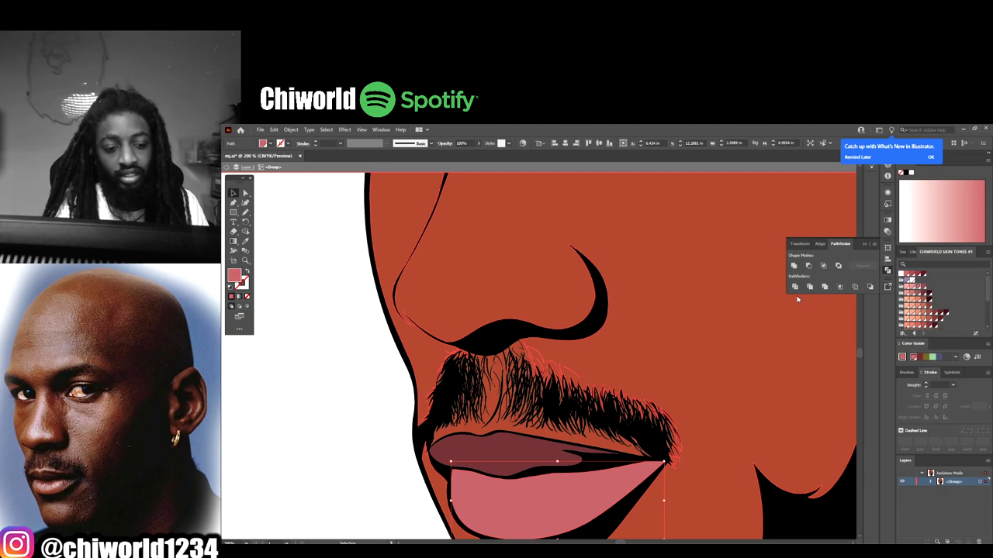
{"action": "scroll", "coordinate": [321, 373], "scroll_direction": "down", "scroll_amount": 10}
{"action": "left_click", "coordinate": [321, 372]}
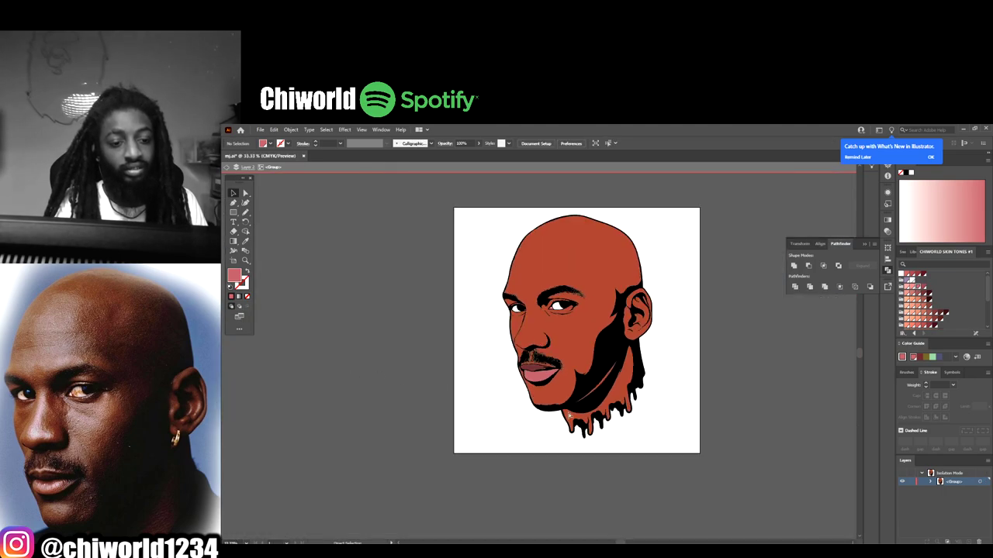
- Leave isolation mode, duplicate the colored Layer 2, lock and hide the original, and make the duplicate active
{"action": "double_click", "coordinate": [739, 435]}
{"action": "key", "text": "ctrl+plus"}
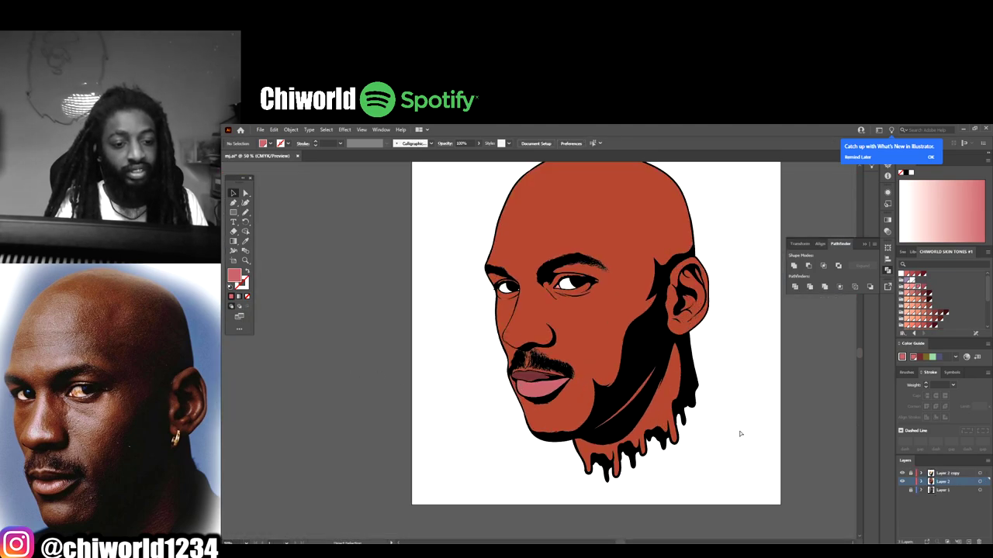
{"action": "key", "text": "ctrl+plus"}
{"action": "scroll", "coordinate": [756, 428], "scroll_direction": "right", "scroll_amount": 2}
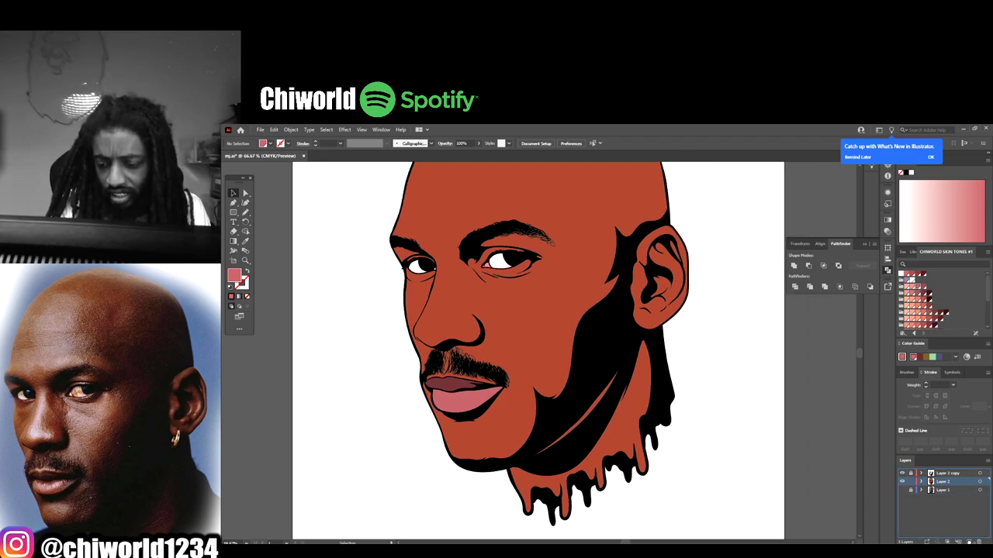
{"action": "left_click_drag", "start_coordinate": [943, 482], "coordinate": [968, 542]}
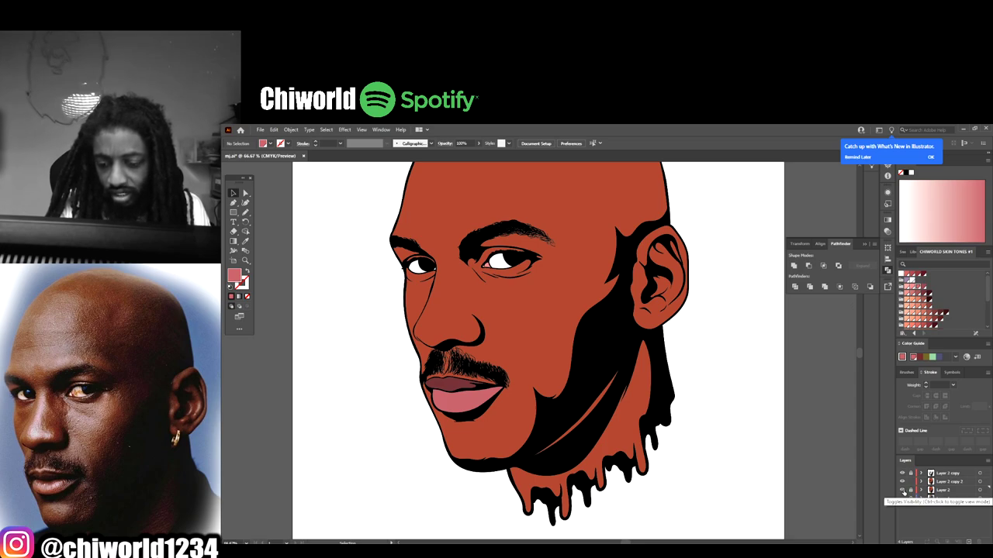
{"action": "left_click", "coordinate": [902, 490]}
{"action": "left_click", "coordinate": [941, 483]}
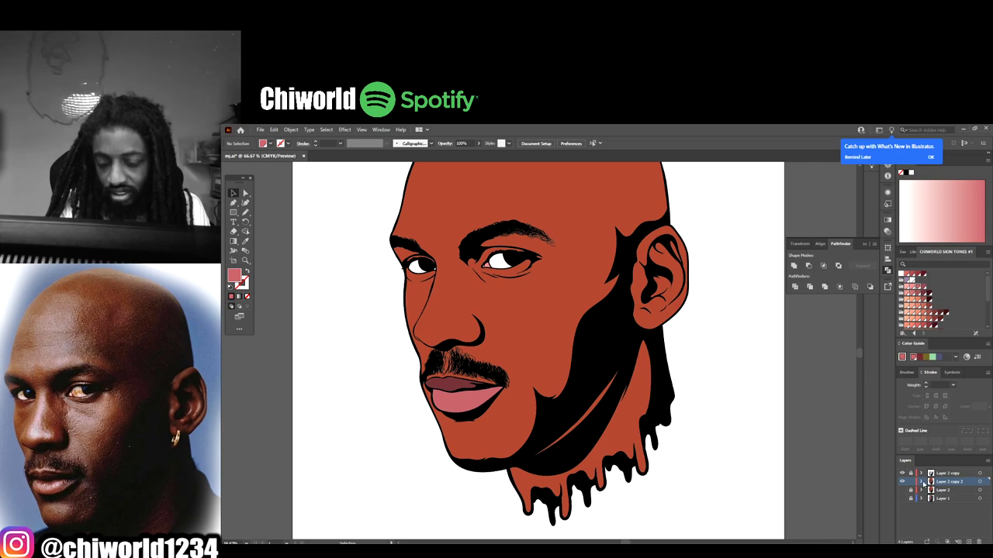
- Lock the line-art, eye and lip paths inside the duplicated layer's group, leaving the skin areas unlocked
{"action": "left_click", "coordinate": [921, 482]}
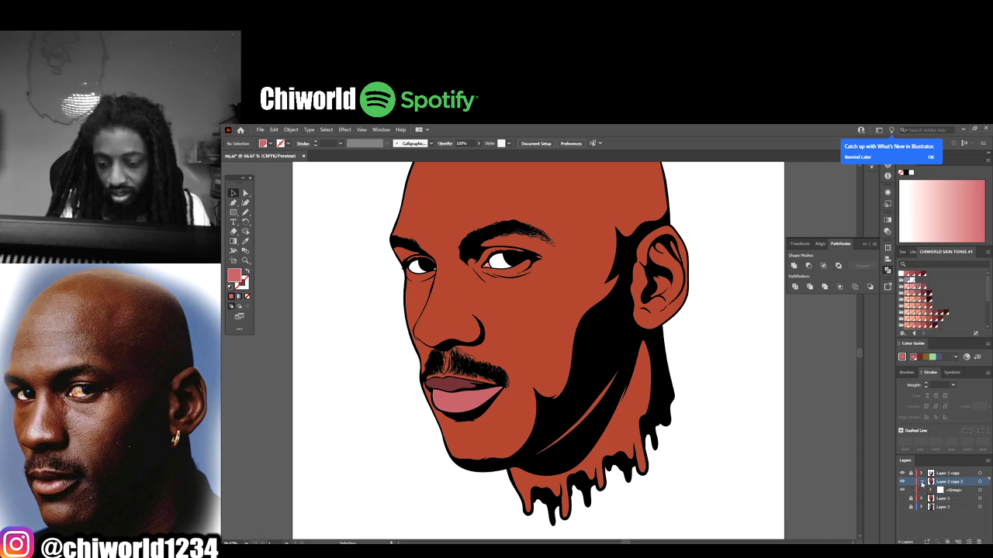
{"action": "left_click", "coordinate": [931, 493]}
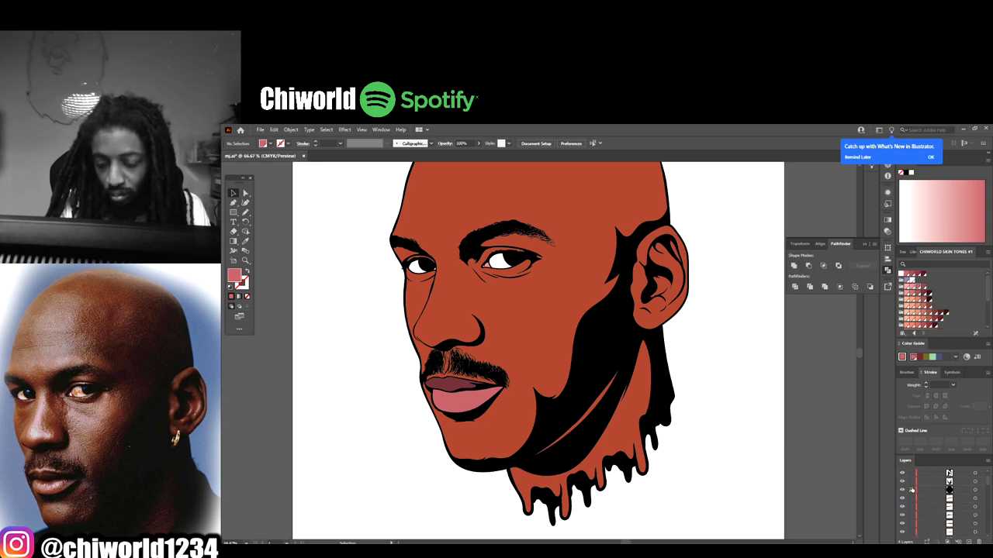
{"action": "left_click", "coordinate": [916, 474]}
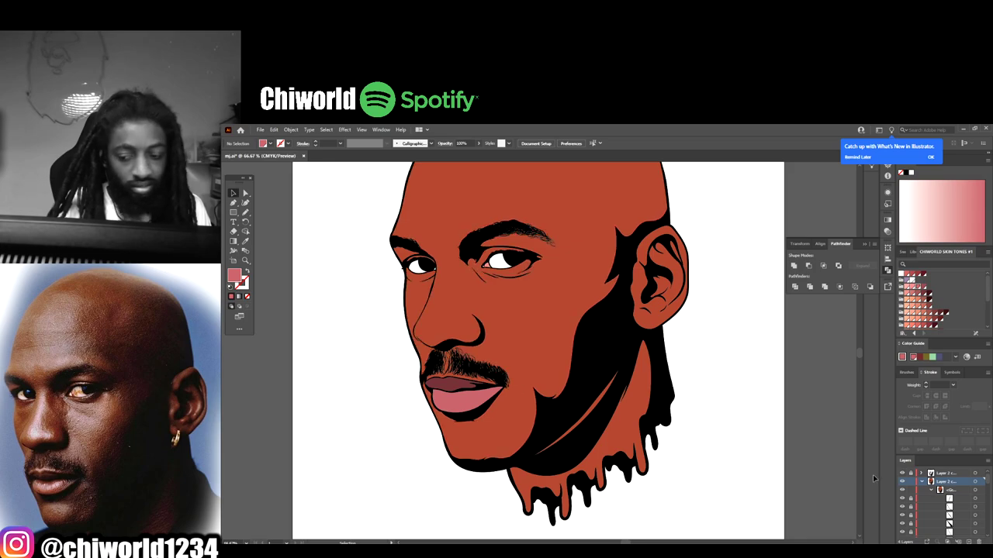
{"action": "left_click", "coordinate": [922, 482]}
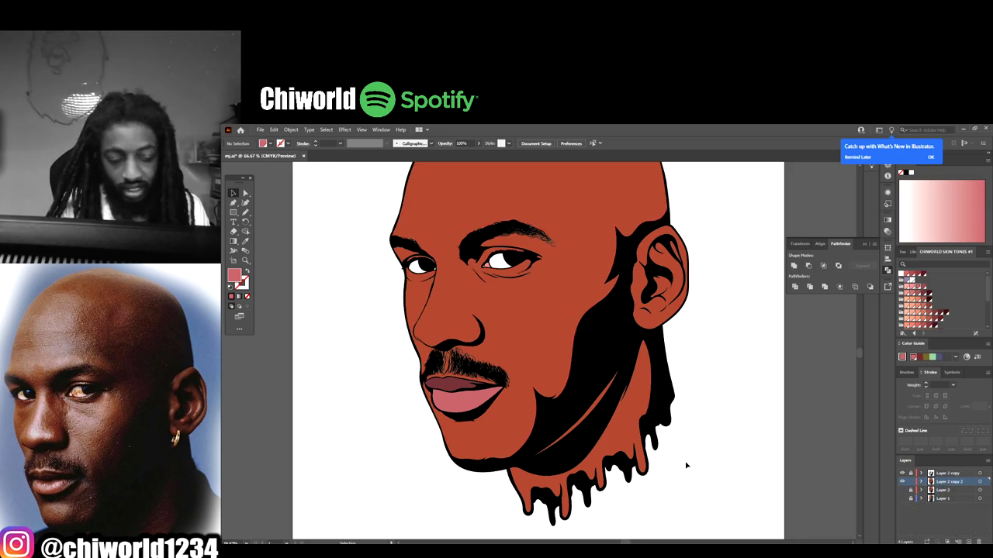
- Isolate the duplicated group and delete the skin fills of the face and neck
{"action": "left_click", "coordinate": [543, 370]}
{"action": "right_click", "coordinate": [543, 370]}
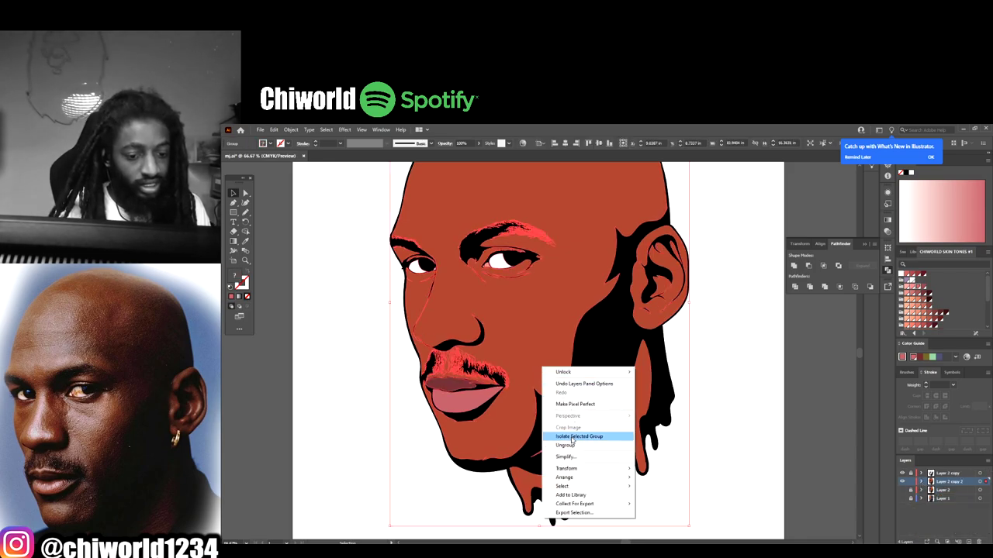
{"action": "left_click", "coordinate": [578, 438]}
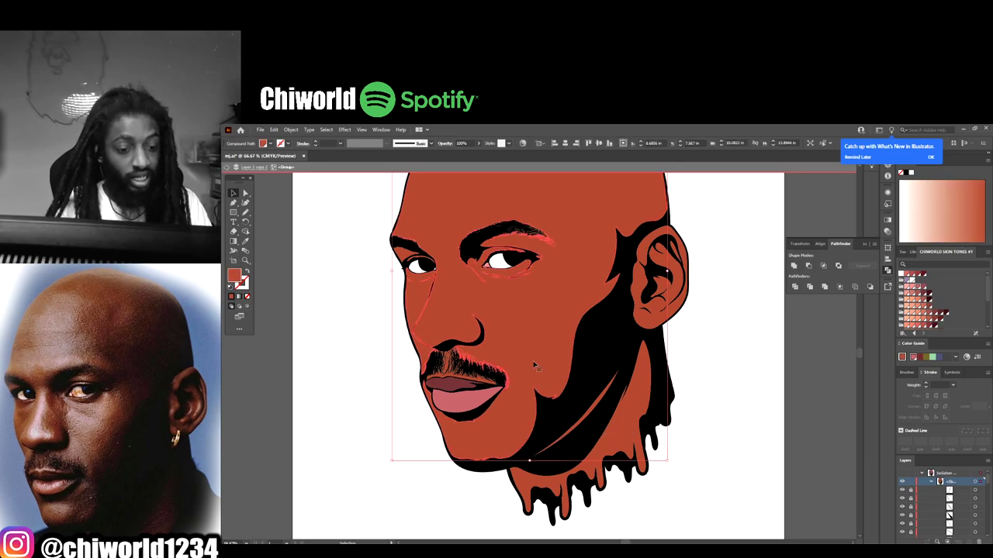
{"action": "left_click", "coordinate": [631, 438]}
{"action": "key", "text": "ctrl+z"}
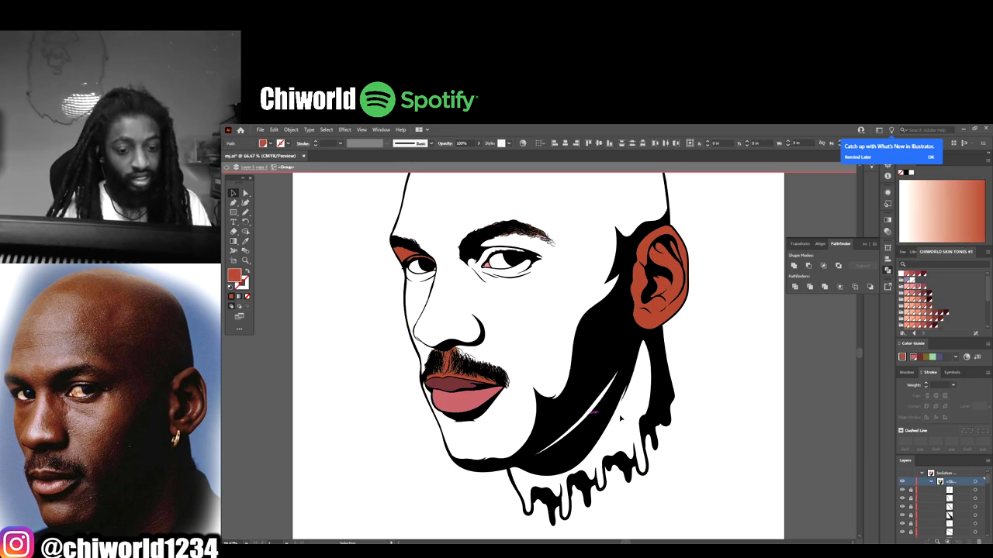
- Delete the remaining skin fills in the ear, around the brows and between the moustache hairs, and exit isolation mode
{"action": "scroll", "coordinate": [454, 295], "scroll_direction": "up", "scroll_amount": 3}
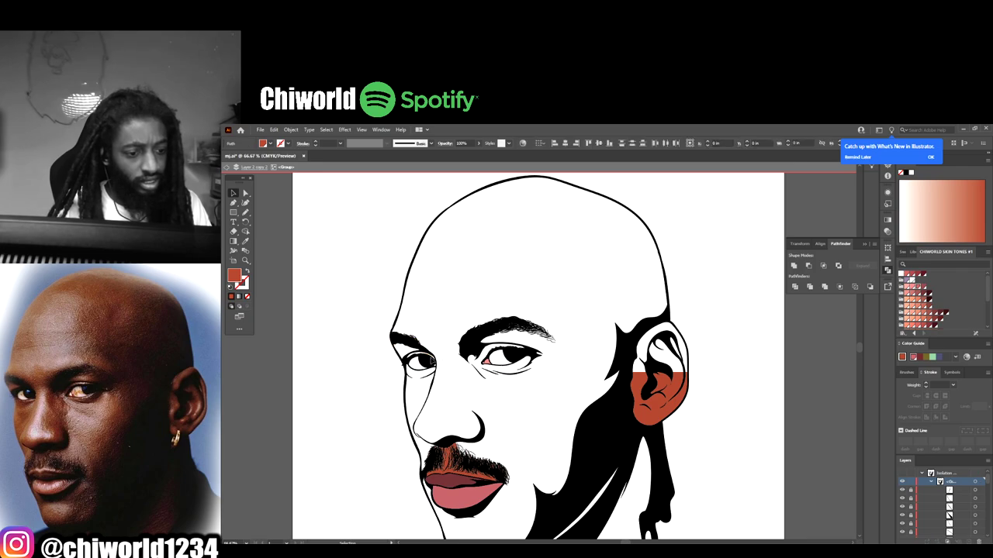
{"action": "scroll", "coordinate": [393, 350], "scroll_direction": "down", "scroll_amount": 3}
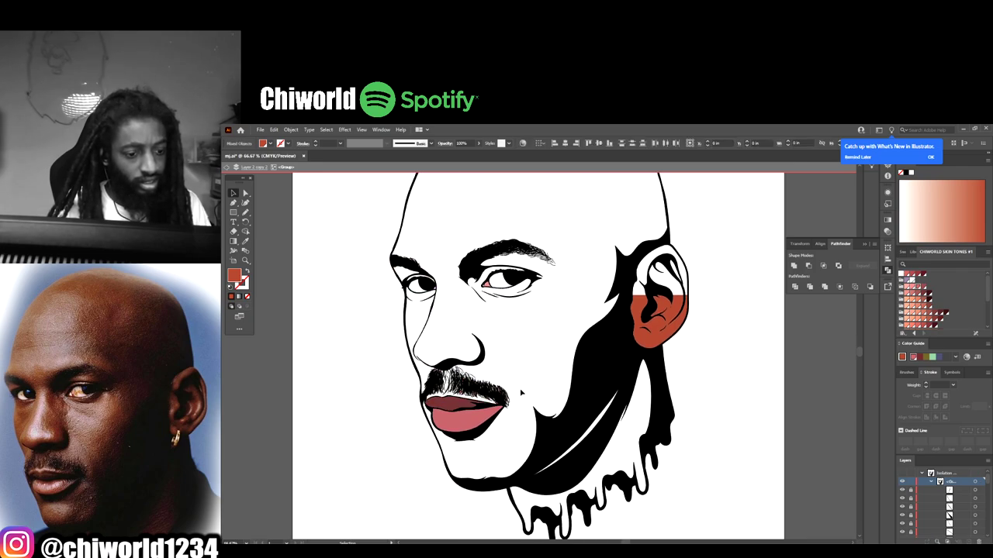
{"action": "scroll", "coordinate": [521, 392], "scroll_direction": "down", "scroll_amount": 1}
{"action": "scroll", "coordinate": [524, 398], "scroll_direction": "up", "scroll_amount": 2}
{"action": "scroll", "coordinate": [527, 405], "scroll_direction": "up", "scroll_amount": 3}
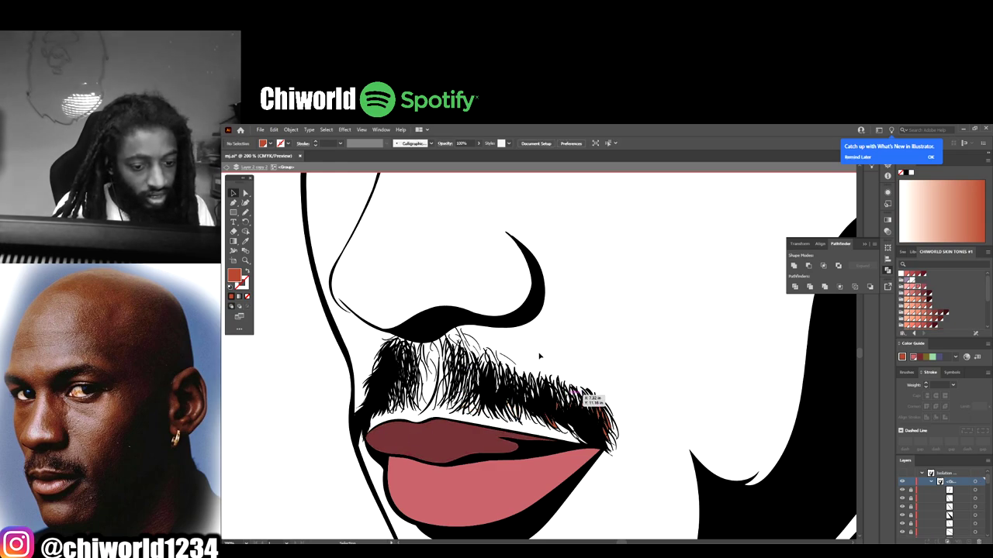
{"action": "left_click", "coordinate": [680, 435]}
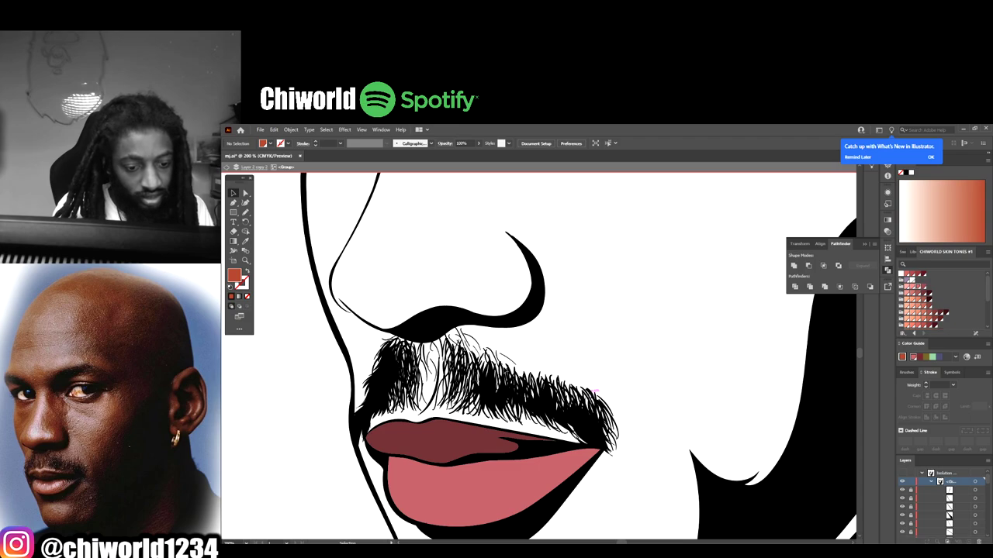
{"action": "left_click", "coordinate": [621, 428]}
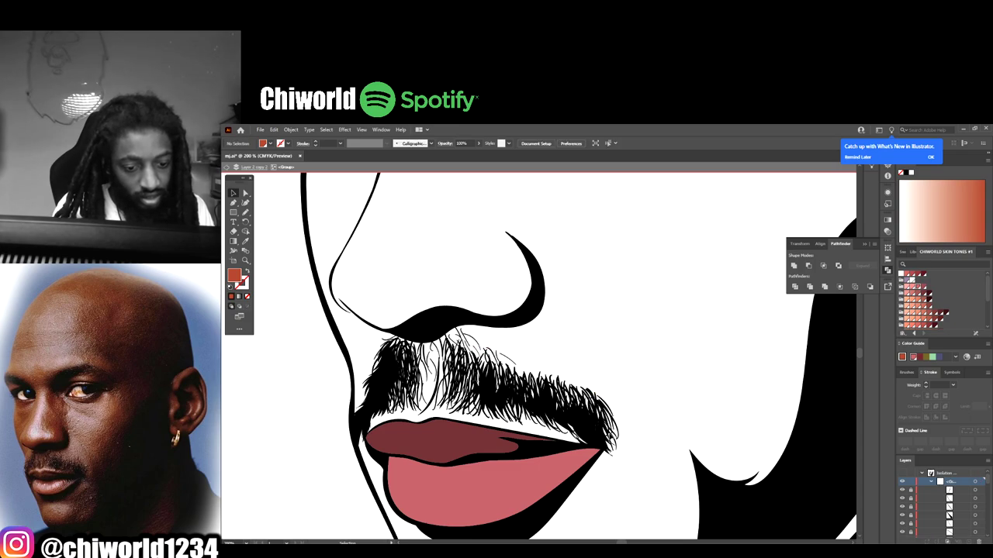
{"action": "key", "text": "ctrl+minus"}
{"action": "key", "text": "ctrl+minus"}
{"action": "key", "text": "ctrl+minus"}
{"action": "key", "text": "ctrl+minus"}
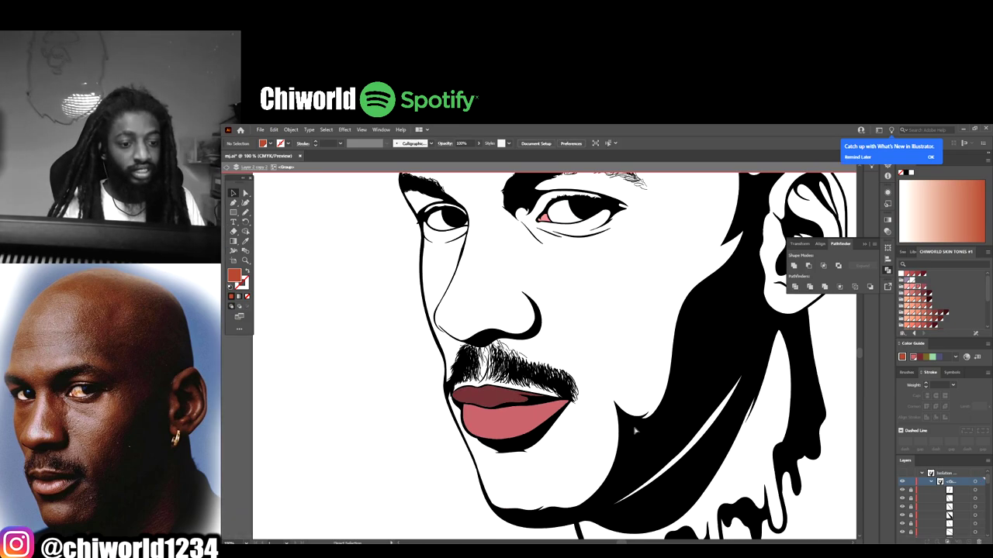
{"action": "double_click", "coordinate": [694, 420]}
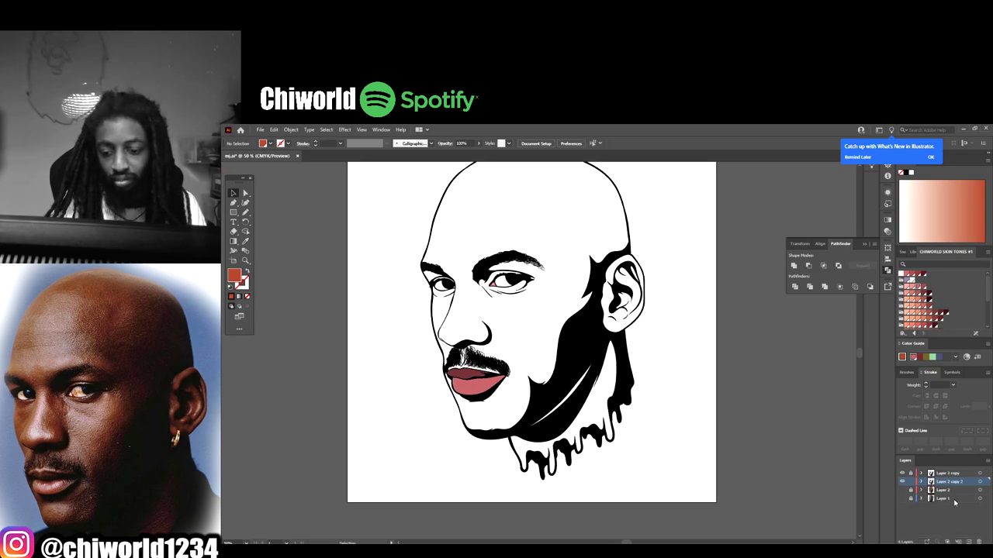
- Show the original colored Layer 2 again, lock the duplicate, and add a new empty layer between them
{"action": "left_click", "coordinate": [902, 490]}
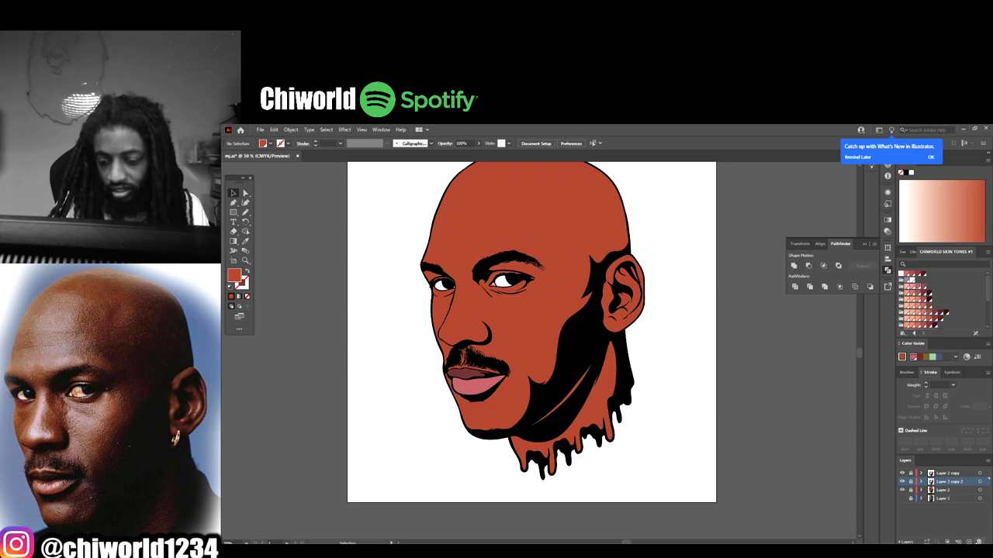
{"action": "left_click", "coordinate": [969, 541]}
{"action": "left_click_drag", "start_coordinate": [942, 485], "coordinate": [940, 495]}
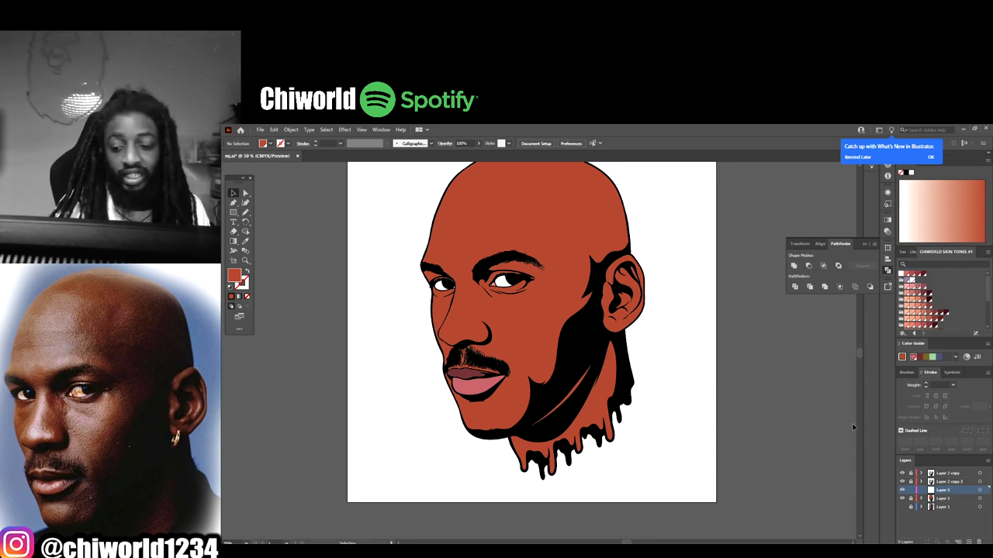
- Pick a darker reddish-brown fill with no stroke and confirm Pencil options that fill new strokes and close paths within 15 pixels
{"action": "scroll", "coordinate": [931, 318], "scroll_direction": "down", "scroll_amount": 2}
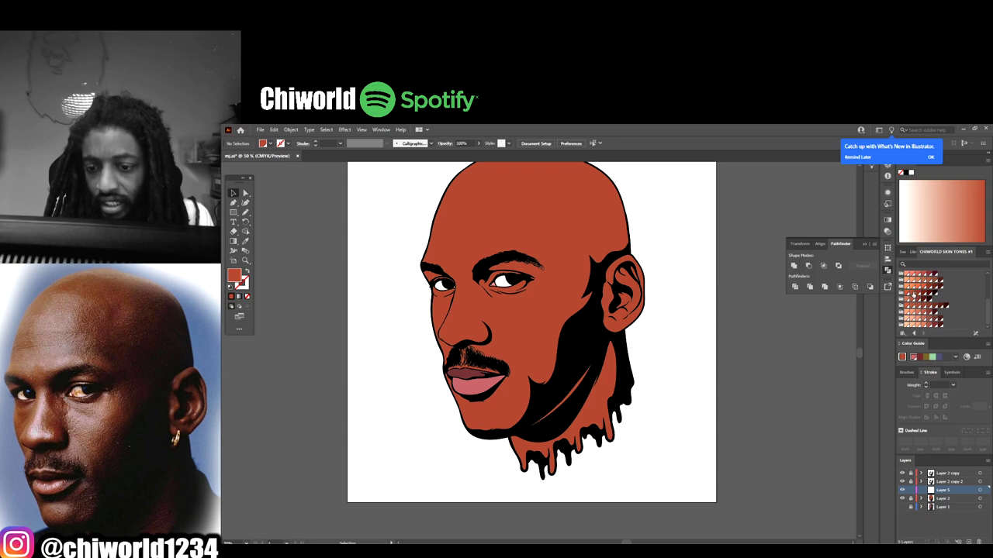
{"action": "left_click", "coordinate": [913, 292]}
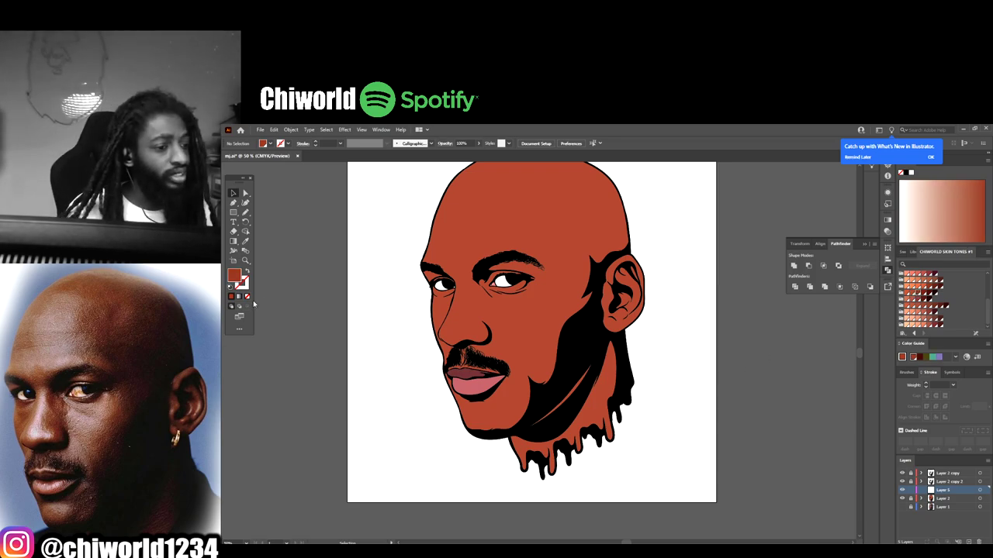
{"action": "left_click", "coordinate": [245, 214]}
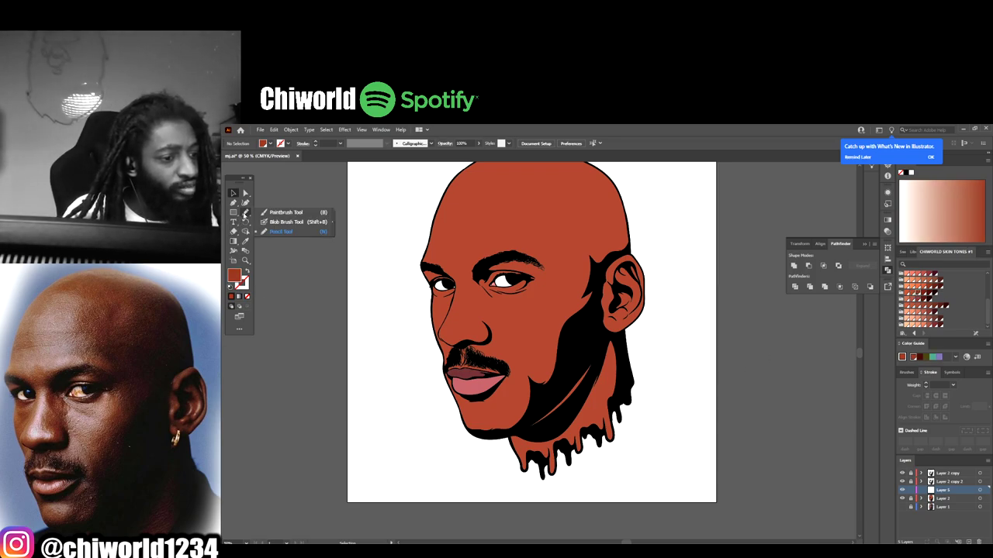
{"action": "double_click", "coordinate": [246, 214]}
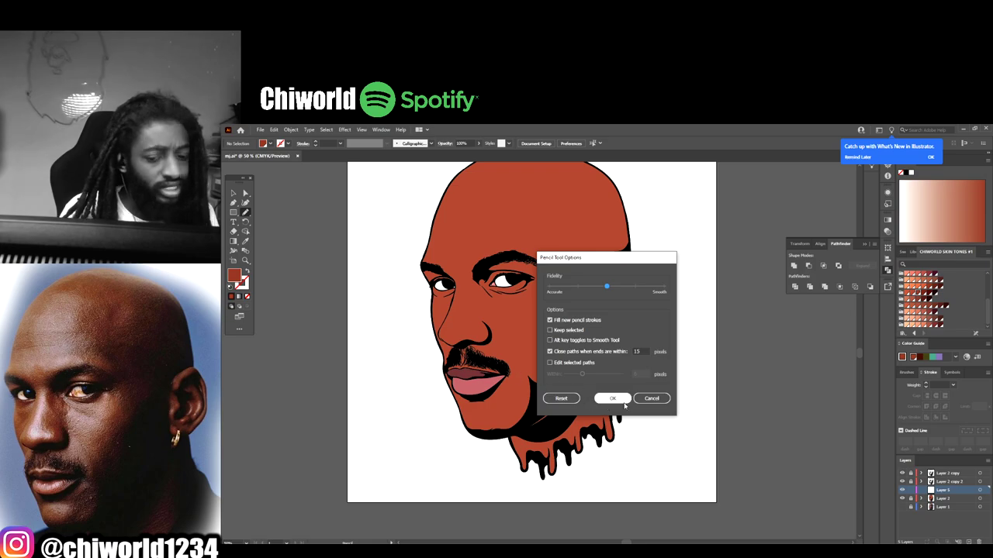
{"action": "left_click", "coordinate": [651, 398]}
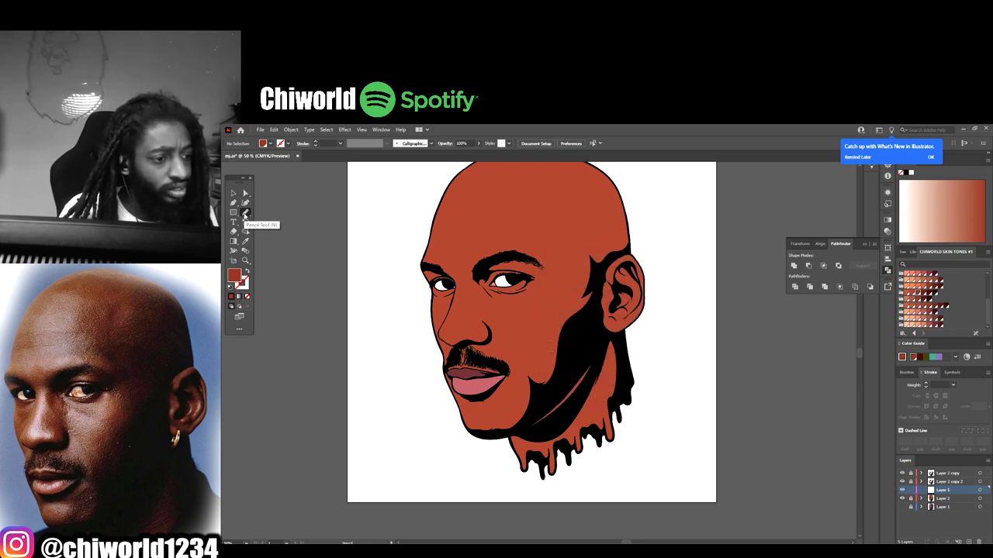
{"action": "double_click", "coordinate": [245, 214]}
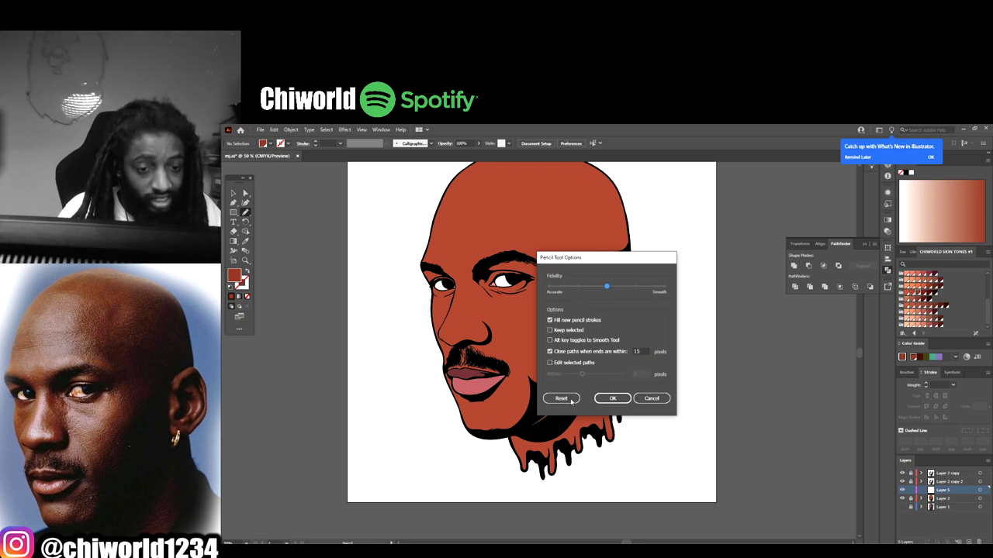
{"action": "left_click", "coordinate": [611, 398]}
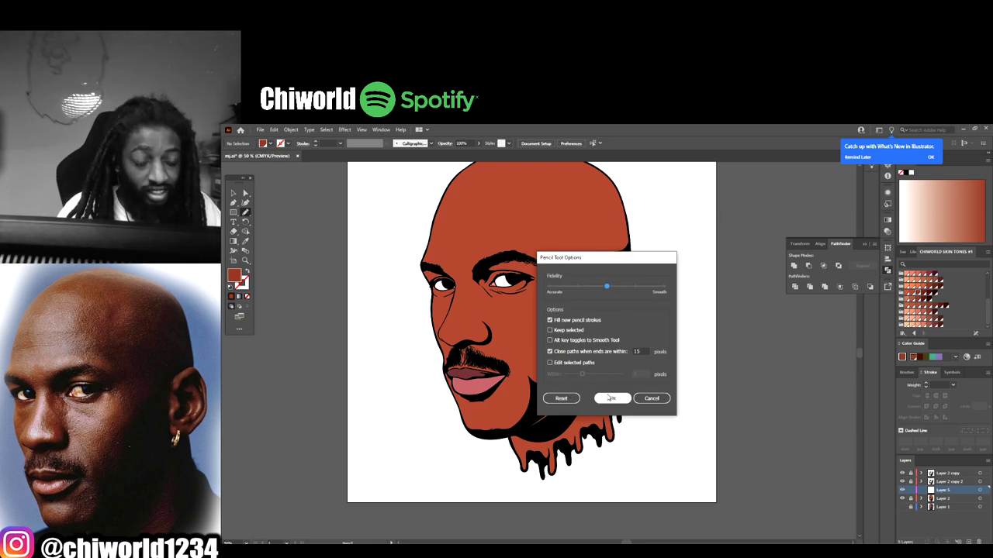
{"action": "left_click", "coordinate": [609, 398]}
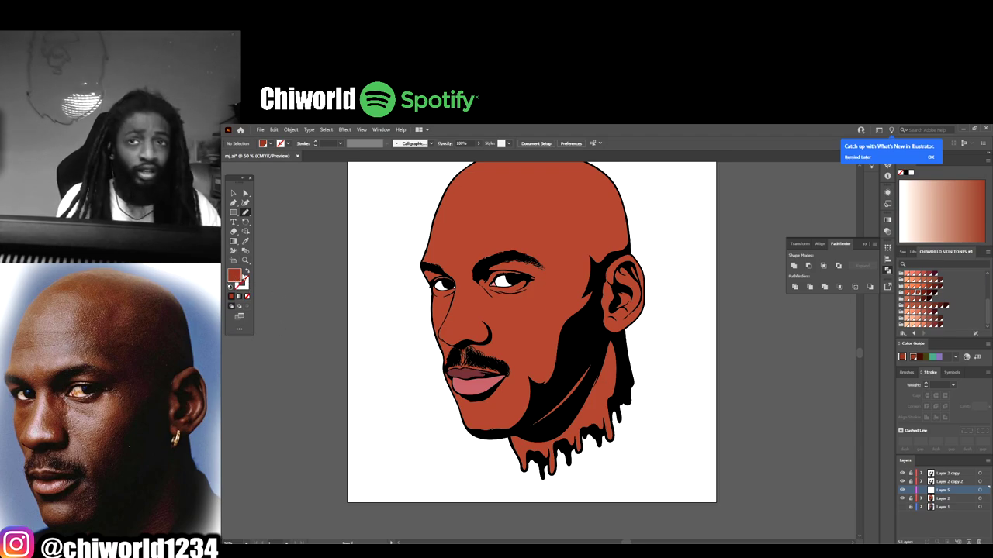
{"action": "left_click", "coordinate": [243, 283]}
{"action": "left_click", "coordinate": [235, 272]}
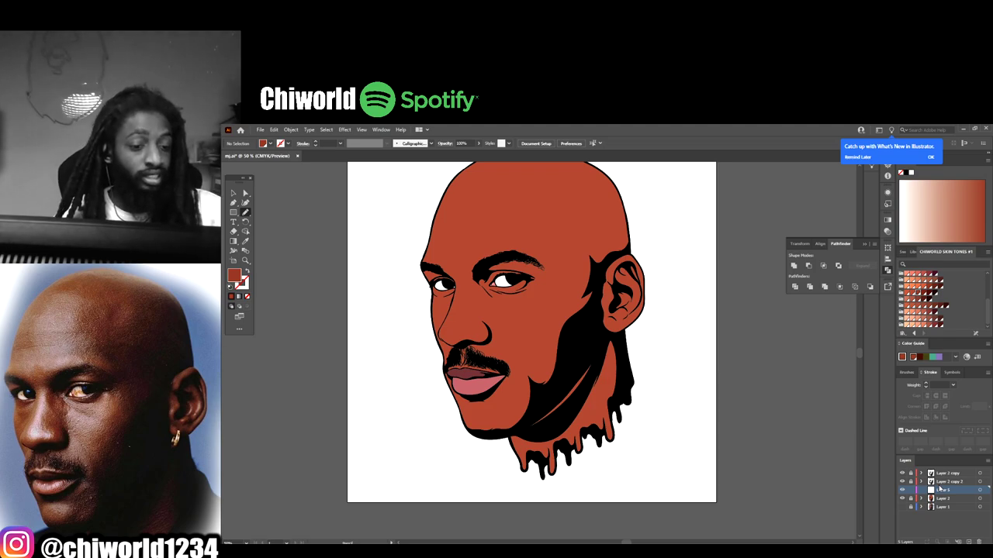
- Try freehand darker shadow shapes over the eye, nose and cheek with the Pencil tool, and undo them
{"action": "mouse_move", "coordinate": [481, 350]}
{"action": "left_mouse_down"}
{"action": "mouse_move", "coordinate": [474, 378]}
{"action": "mouse_move", "coordinate": [526, 381]}
{"action": "mouse_move", "coordinate": [515, 315]}
{"action": "mouse_move", "coordinate": [487, 379]}
{"action": "mouse_move", "coordinate": [561, 274]}
{"action": "mouse_move", "coordinate": [498, 343]}
{"action": "left_mouse_up"}
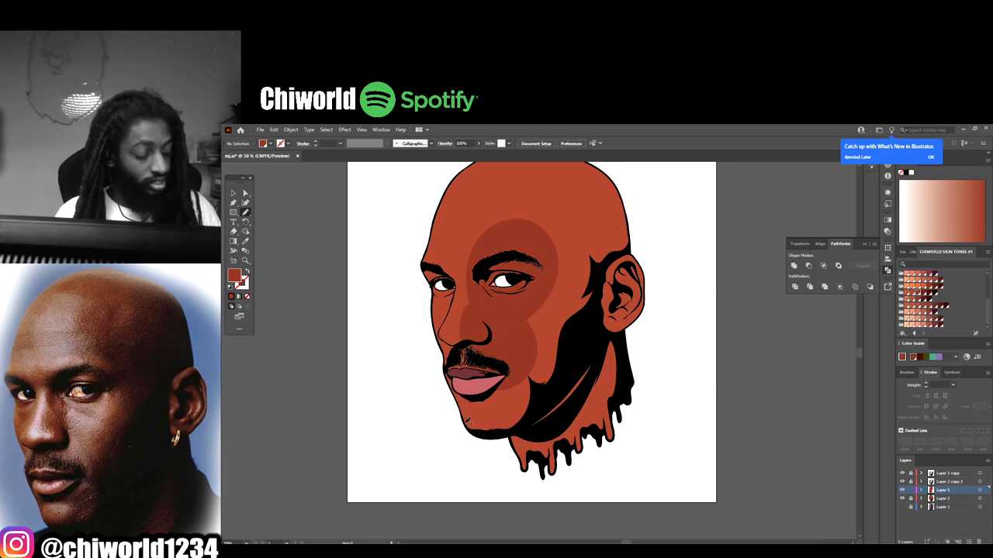
{"action": "key", "text": "ctrl+z"}
{"action": "key", "text": "ctrl+z"}
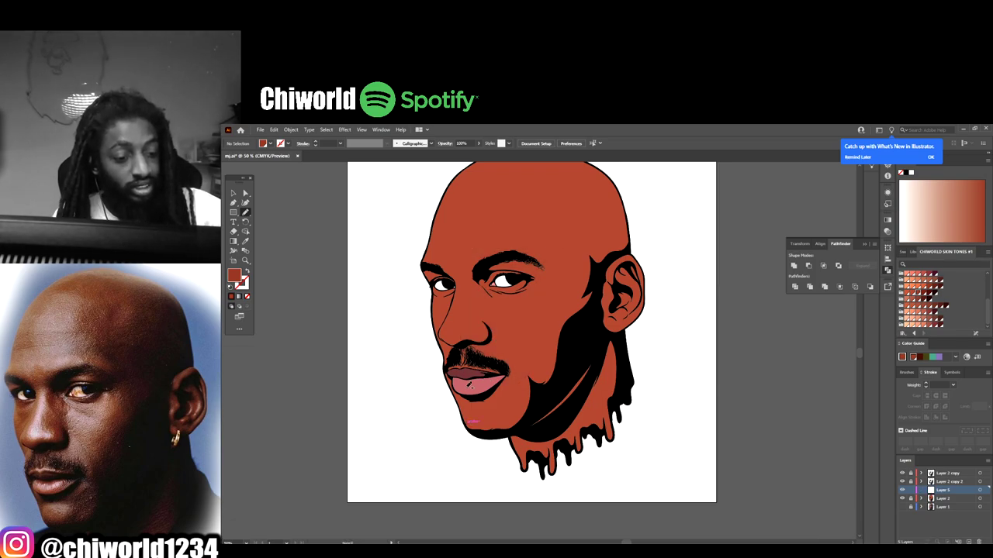
{"action": "mouse_move", "coordinate": [471, 385]}
{"action": "left_mouse_down"}
{"action": "mouse_move", "coordinate": [518, 387]}
{"action": "mouse_move", "coordinate": [555, 253]}
{"action": "mouse_move", "coordinate": [536, 220]}
{"action": "mouse_move", "coordinate": [495, 219]}
{"action": "mouse_move", "coordinate": [475, 244]}
{"action": "mouse_move", "coordinate": [461, 341]}
{"action": "mouse_move", "coordinate": [469, 382]}
{"action": "left_mouse_up"}
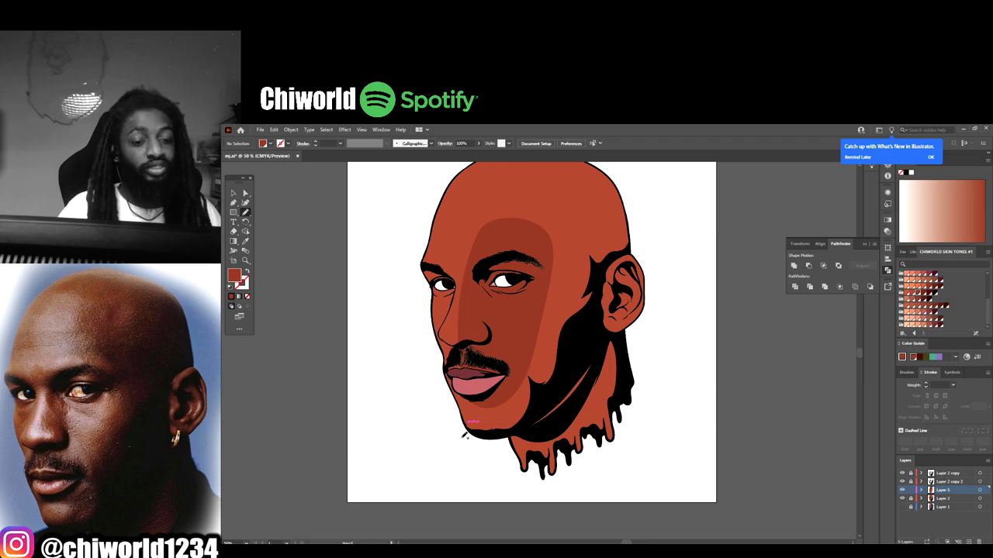
{"action": "key", "text": "ctrl+z"}
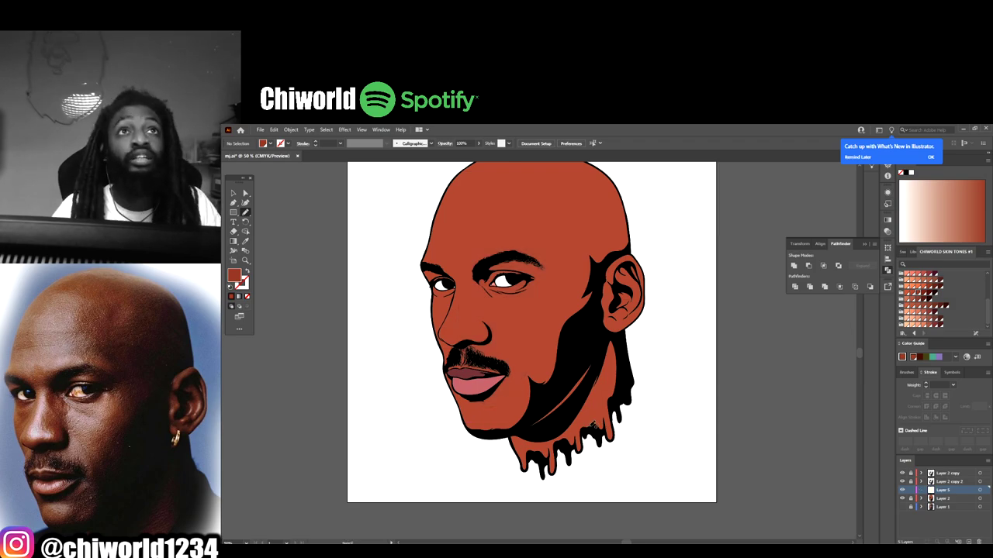
{"action": "key", "text": "ctrl+minus"}
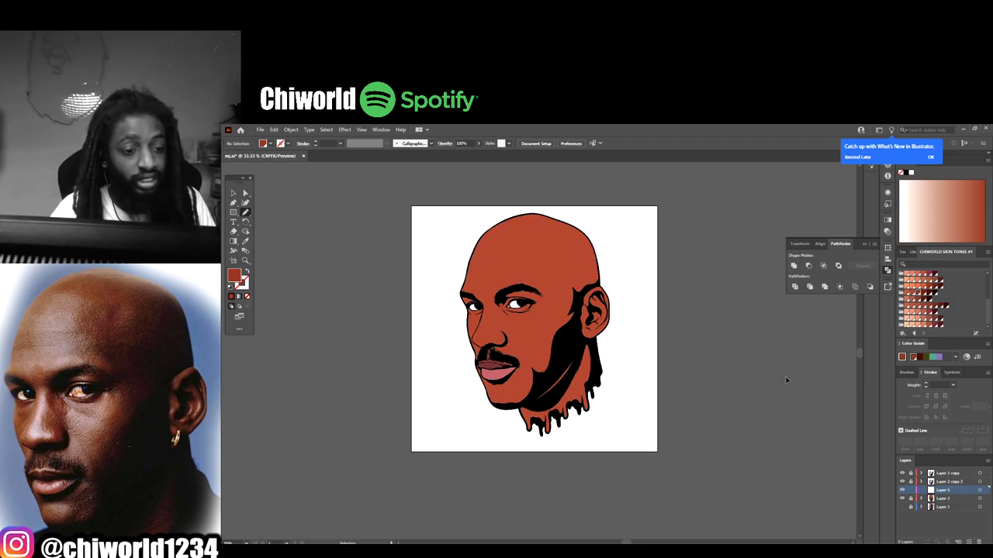
{"action": "key", "text": "ctrl+equal"}
{"action": "key", "text": "ctrl+equal"}
{"action": "key", "text": "ctrl+equal"}
{"action": "key", "text": "ctrl+equal"}
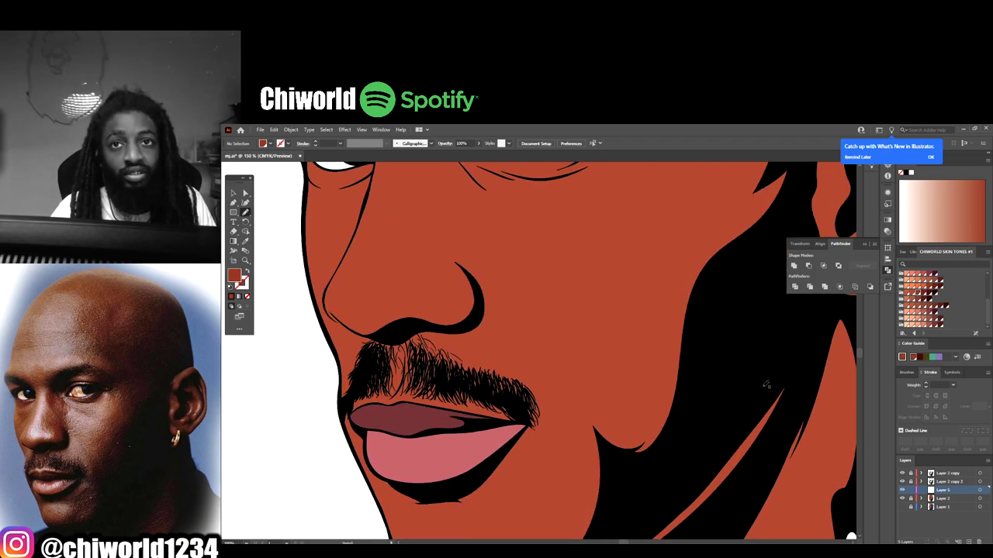
- Draw a freehand darker shadow shape along the bridge-side contour of the nose and around the underside of its tip
{"action": "key", "text": "ctrl+equal"}
{"action": "key", "text": "ctrl+equal"}
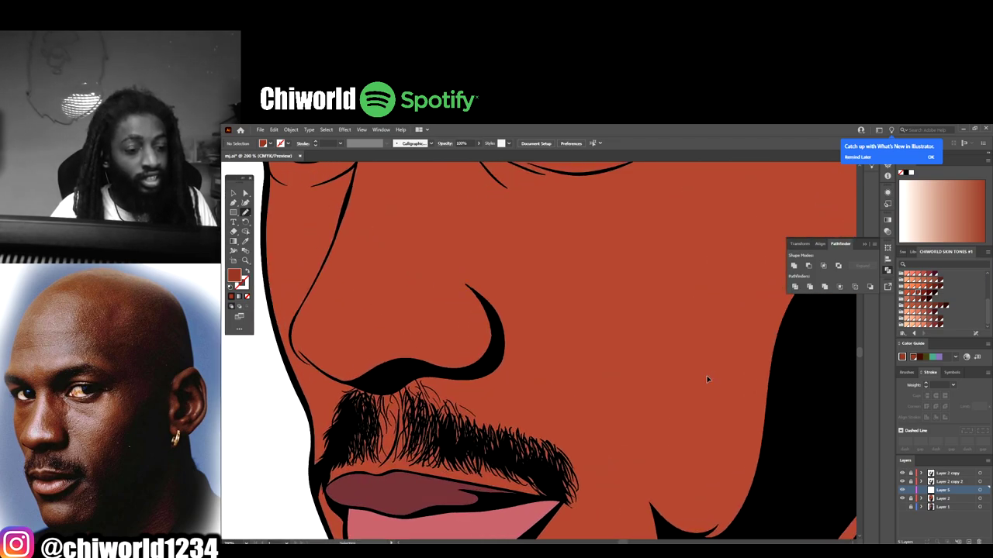
{"action": "scroll", "coordinate": [707, 379], "scroll_direction": "left", "scroll_amount": 1}
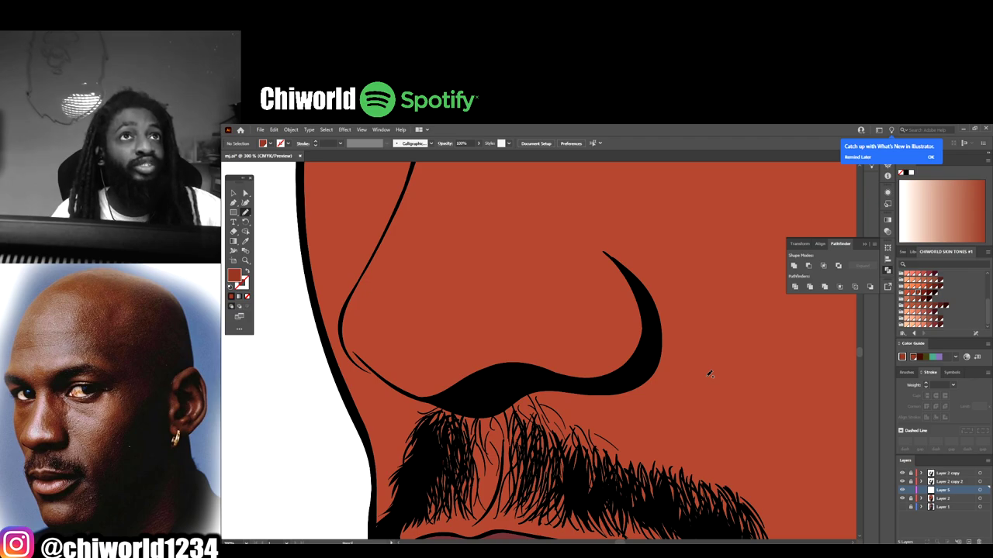
{"action": "mouse_move", "coordinate": [564, 383]}
{"action": "left_mouse_down"}
{"action": "mouse_move", "coordinate": [627, 374]}
{"action": "mouse_move", "coordinate": [646, 322]}
{"action": "mouse_move", "coordinate": [640, 345]}
{"action": "mouse_move", "coordinate": [619, 357]}
{"action": "mouse_move", "coordinate": [409, 361]}
{"action": "mouse_move", "coordinate": [378, 330]}
{"action": "mouse_move", "coordinate": [400, 250]}
{"action": "left_mouse_up"}
{"action": "mouse_move", "coordinate": [415, 192]}
{"action": "left_mouse_down"}
{"action": "mouse_move", "coordinate": [344, 329]}
{"action": "mouse_move", "coordinate": [366, 379]}
{"action": "mouse_move", "coordinate": [407, 398]}
{"action": "left_mouse_up"}
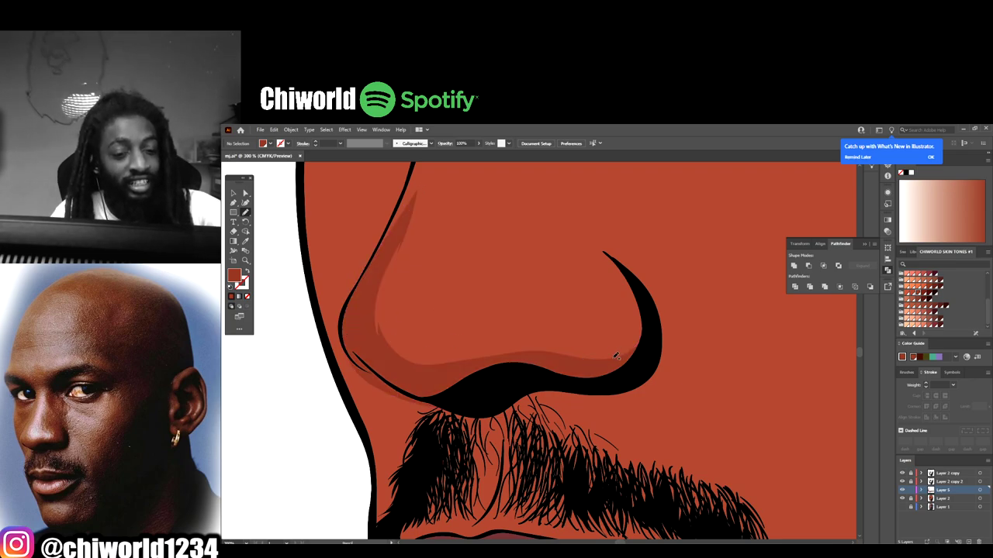
- Extend the shadow with freehand shapes along the nose's underside and around the inside of the near nostril wing
{"action": "mouse_move", "coordinate": [653, 333]}
{"action": "left_mouse_down"}
{"action": "mouse_move", "coordinate": [625, 355]}
{"action": "mouse_move", "coordinate": [563, 351]}
{"action": "left_mouse_up"}
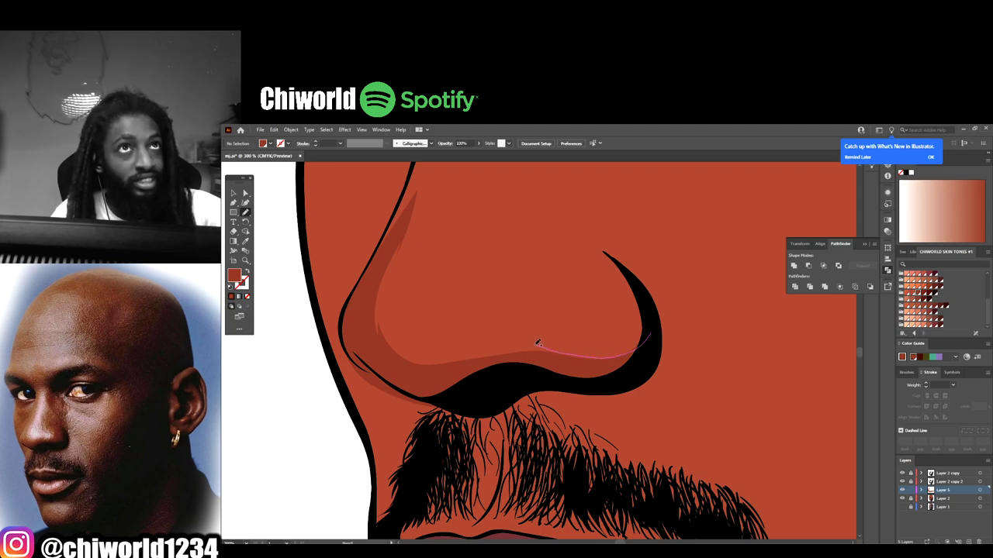
{"action": "mouse_move", "coordinate": [502, 339]}
{"action": "left_mouse_down"}
{"action": "mouse_move", "coordinate": [454, 357]}
{"action": "mouse_move", "coordinate": [490, 368]}
{"action": "mouse_move", "coordinate": [668, 326]}
{"action": "left_mouse_up"}
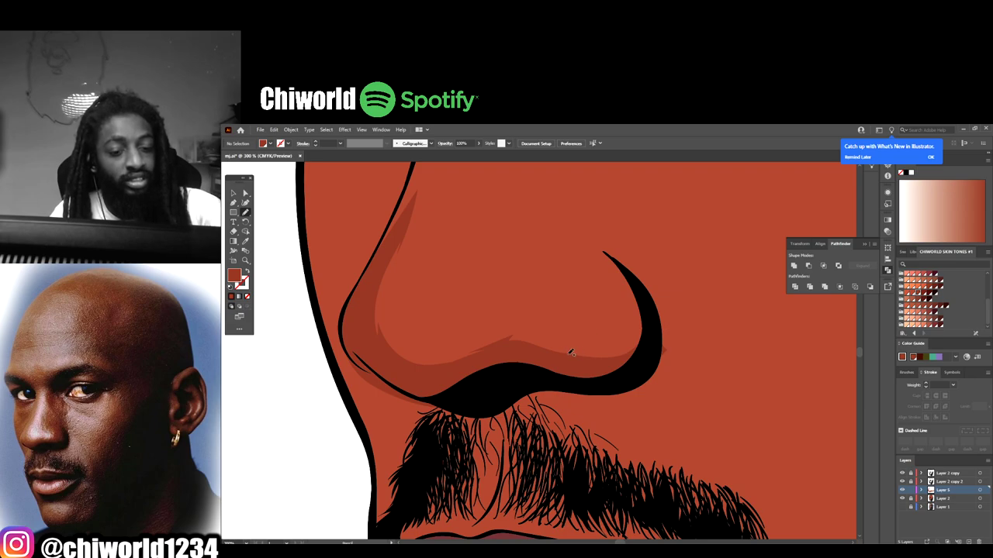
{"action": "left_click_drag", "start_coordinate": [569, 352], "coordinate": [604, 336]}
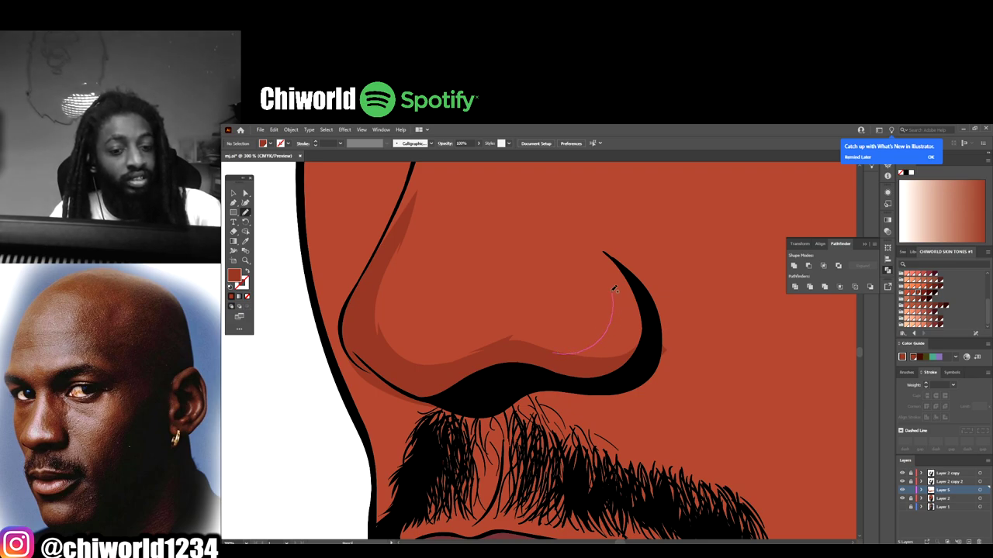
{"action": "mouse_move", "coordinate": [606, 281]}
{"action": "left_mouse_down"}
{"action": "mouse_move", "coordinate": [591, 262]}
{"action": "mouse_move", "coordinate": [543, 250]}
{"action": "mouse_move", "coordinate": [512, 226]}
{"action": "mouse_move", "coordinate": [544, 220]}
{"action": "mouse_move", "coordinate": [654, 288]}
{"action": "mouse_move", "coordinate": [607, 384]}
{"action": "mouse_move", "coordinate": [509, 380]}
{"action": "left_mouse_up"}
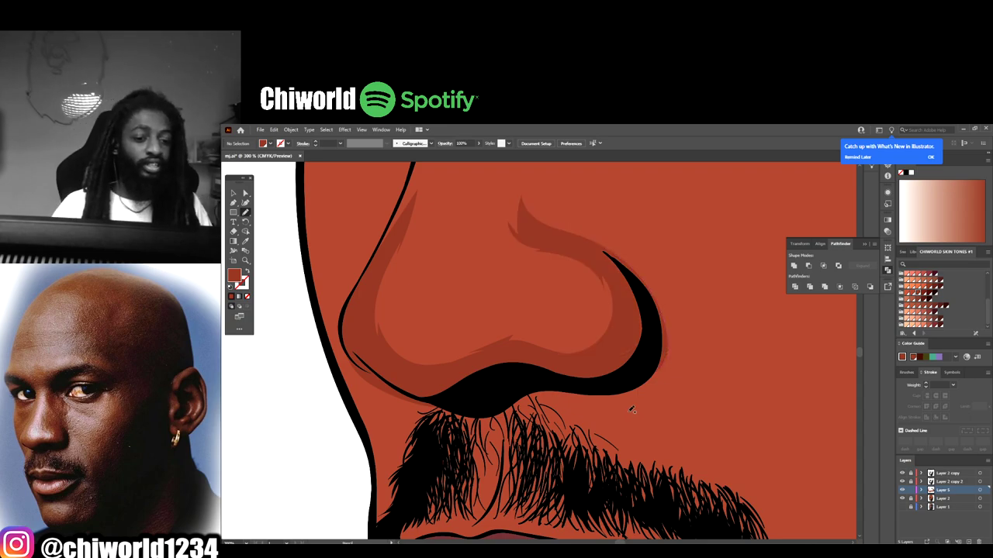
- Draw a freehand shadow shape down the near side of the nose, from the inner eyebrow to the nostril wing
{"action": "key", "text": "ctrl+minus"}
{"action": "scroll", "coordinate": [640, 408], "scroll_direction": "down", "scroll_amount": 3}
{"action": "scroll", "coordinate": [619, 404], "scroll_direction": "up", "scroll_amount": 3}
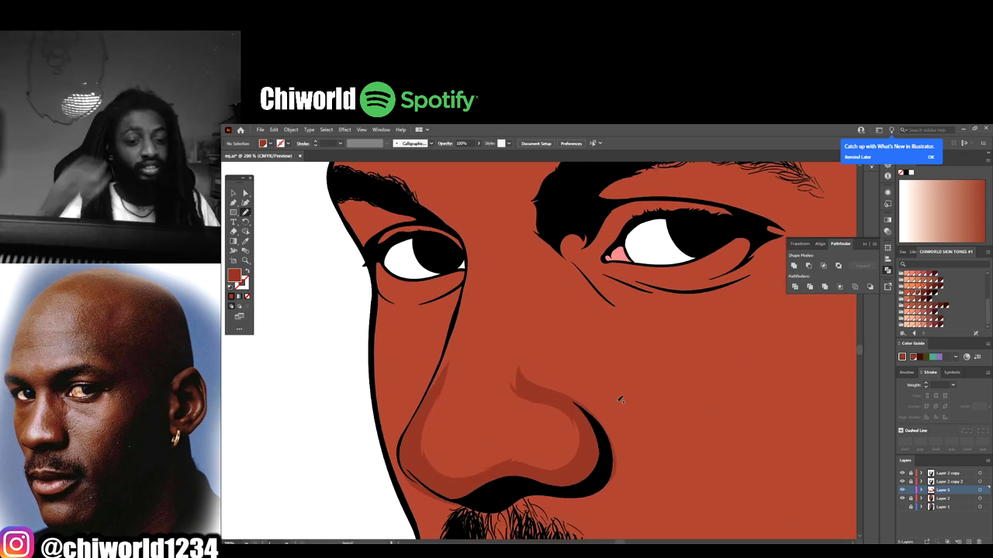
{"action": "left_click_drag", "start_coordinate": [524, 390], "coordinate": [518, 370]}
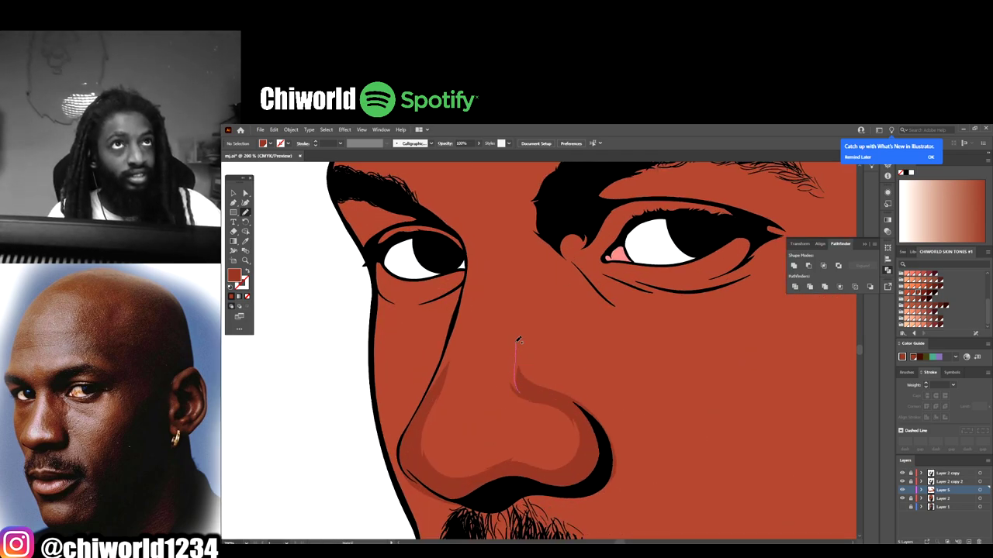
{"action": "mouse_move", "coordinate": [518, 334]}
{"action": "left_mouse_down"}
{"action": "mouse_move", "coordinate": [542, 360]}
{"action": "mouse_move", "coordinate": [546, 342]}
{"action": "mouse_move", "coordinate": [569, 345]}
{"action": "mouse_move", "coordinate": [530, 288]}
{"action": "mouse_move", "coordinate": [545, 294]}
{"action": "mouse_move", "coordinate": [532, 265]}
{"action": "mouse_move", "coordinate": [540, 214]}
{"action": "mouse_move", "coordinate": [625, 316]}
{"action": "mouse_move", "coordinate": [601, 322]}
{"action": "left_mouse_up"}
{"action": "mouse_move", "coordinate": [595, 366]}
{"action": "left_mouse_down"}
{"action": "mouse_move", "coordinate": [611, 458]}
{"action": "mouse_move", "coordinate": [530, 389]}
{"action": "left_mouse_up"}
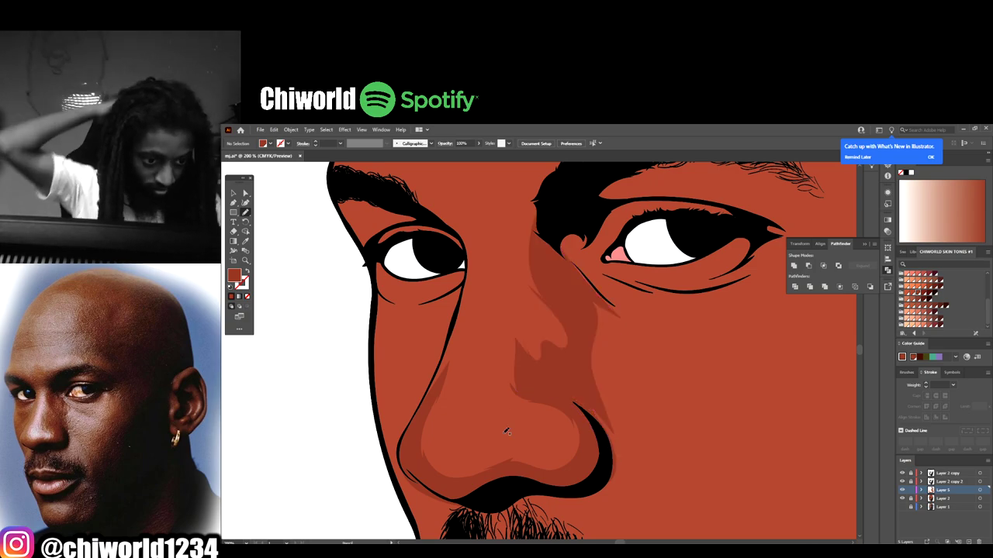
- Draw a larger freehand shadow shape covering both sides of the nose bridge and the area between the eyebrows
{"action": "scroll", "coordinate": [623, 444], "scroll_direction": "down", "scroll_amount": 3}
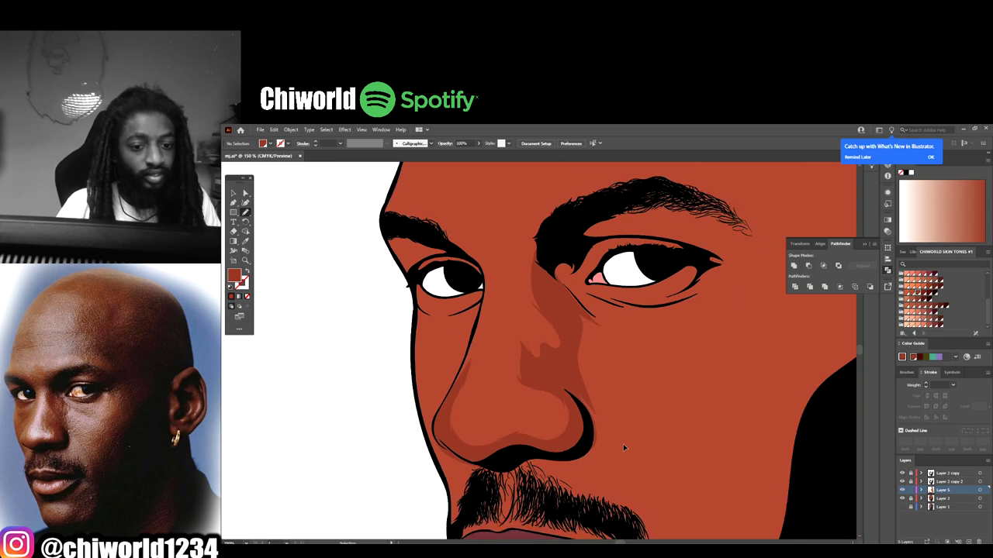
{"action": "scroll", "coordinate": [622, 446], "scroll_direction": "up", "scroll_amount": 2}
{"action": "scroll", "coordinate": [622, 446], "scroll_direction": "up", "scroll_amount": 2}
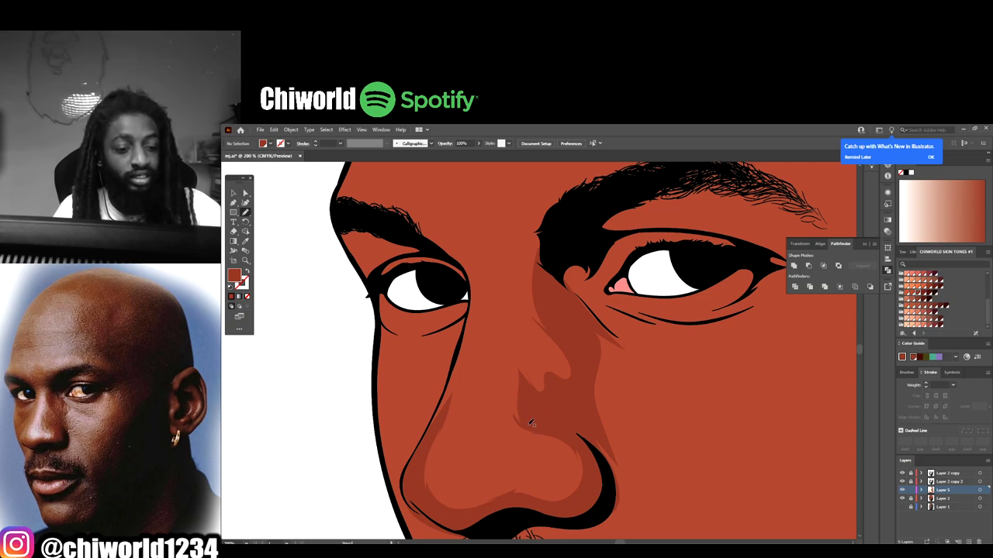
{"action": "mouse_move", "coordinate": [531, 423]}
{"action": "left_mouse_down"}
{"action": "mouse_move", "coordinate": [511, 354]}
{"action": "mouse_move", "coordinate": [534, 374]}
{"action": "mouse_move", "coordinate": [527, 354]}
{"action": "mouse_move", "coordinate": [554, 360]}
{"action": "mouse_move", "coordinate": [557, 351]}
{"action": "mouse_move", "coordinate": [523, 315]}
{"action": "mouse_move", "coordinate": [535, 307]}
{"action": "mouse_move", "coordinate": [519, 251]}
{"action": "mouse_move", "coordinate": [499, 242]}
{"action": "mouse_move", "coordinate": [466, 391]}
{"action": "mouse_move", "coordinate": [417, 466]}
{"action": "mouse_move", "coordinate": [470, 339]}
{"action": "left_mouse_up"}
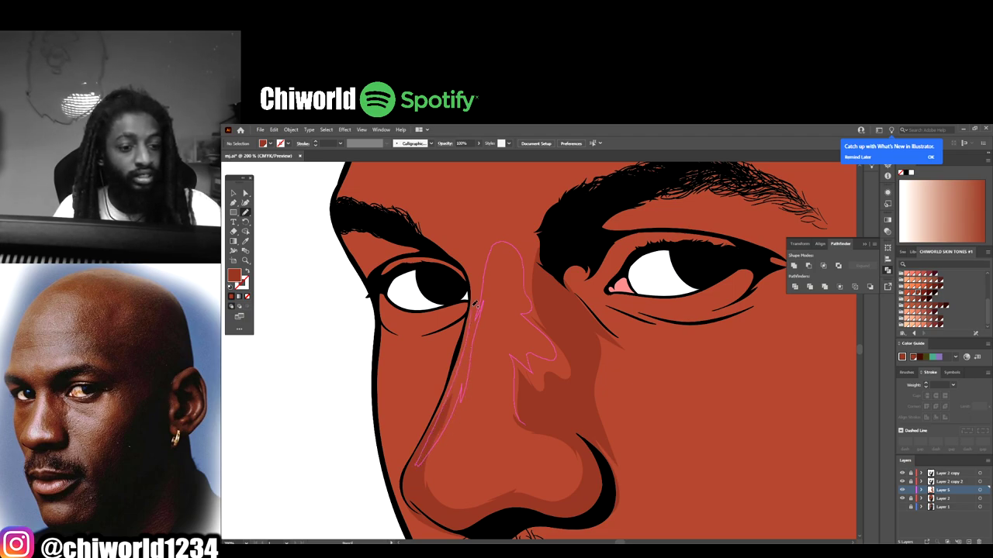
{"action": "mouse_move", "coordinate": [476, 305]}
{"action": "left_mouse_down"}
{"action": "mouse_move", "coordinate": [456, 252]}
{"action": "mouse_move", "coordinate": [394, 220]}
{"action": "mouse_move", "coordinate": [450, 213]}
{"action": "mouse_move", "coordinate": [432, 211]}
{"action": "mouse_move", "coordinate": [482, 177]}
{"action": "mouse_move", "coordinate": [474, 193]}
{"action": "mouse_move", "coordinate": [620, 180]}
{"action": "mouse_move", "coordinate": [566, 241]}
{"action": "mouse_move", "coordinate": [559, 297]}
{"action": "mouse_move", "coordinate": [581, 353]}
{"action": "mouse_move", "coordinate": [565, 404]}
{"action": "mouse_move", "coordinate": [540, 420]}
{"action": "left_mouse_up"}
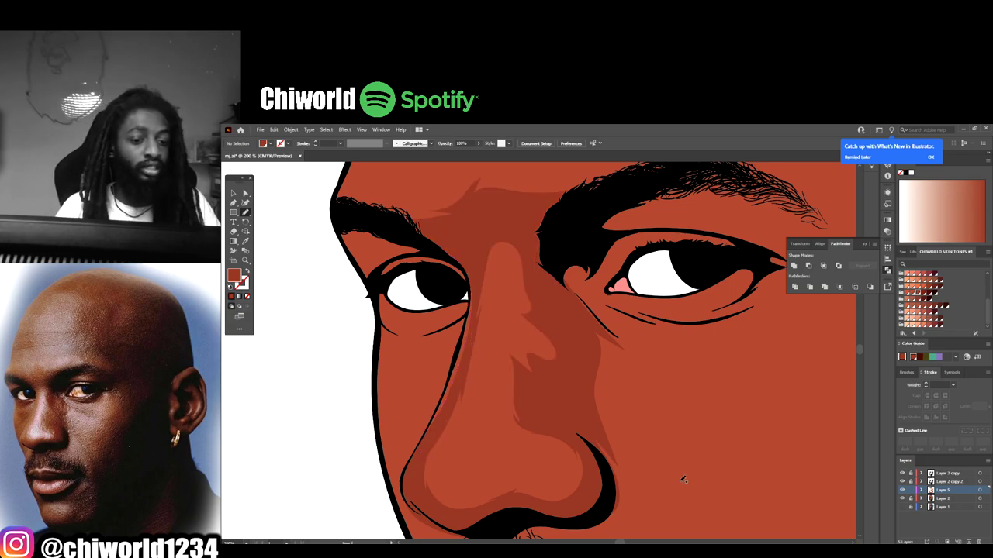
- Draw a freehand shadow shape around the near eye socket, covering the inner corner, upper lid and area beneath the eyebrow
{"action": "key", "text": "ctrl+minus"}
{"action": "key", "text": "ctrl+minus"}
{"action": "key", "text": "ctrl+minus"}
{"action": "key", "text": "ctrl+minus"}
{"action": "key", "text": "ctrl+minus"}
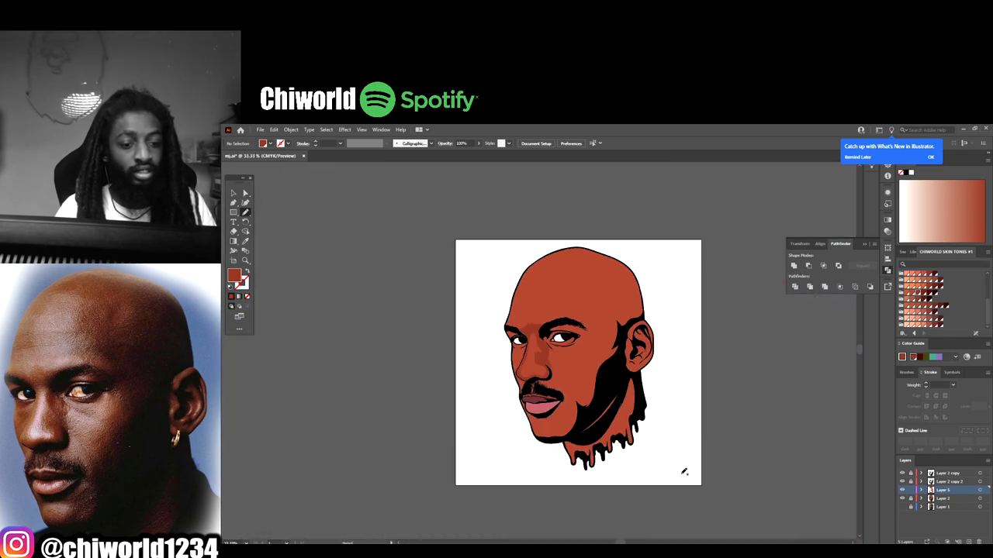
{"action": "key", "text": "ctrl+minus"}
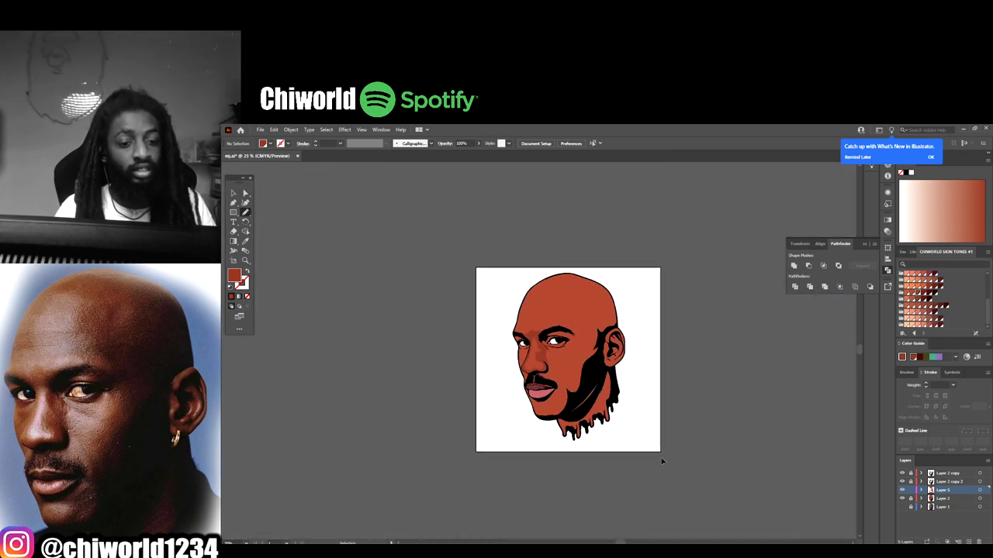
{"action": "key", "text": "ctrl+plus"}
{"action": "key", "text": "ctrl+plus"}
{"action": "key", "text": "ctrl+plus"}
{"action": "key", "text": "ctrl+plus"}
{"action": "key", "text": "ctrl+plus"}
{"action": "scroll", "coordinate": [663, 459], "scroll_direction": "up", "scroll_amount": 1}
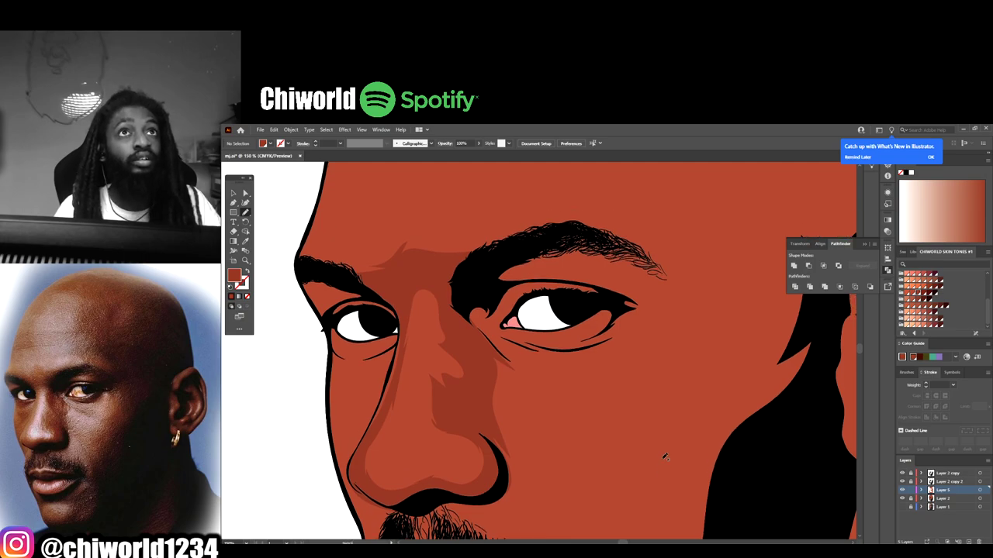
{"action": "left_click_drag", "start_coordinate": [464, 311], "coordinate": [492, 348]}
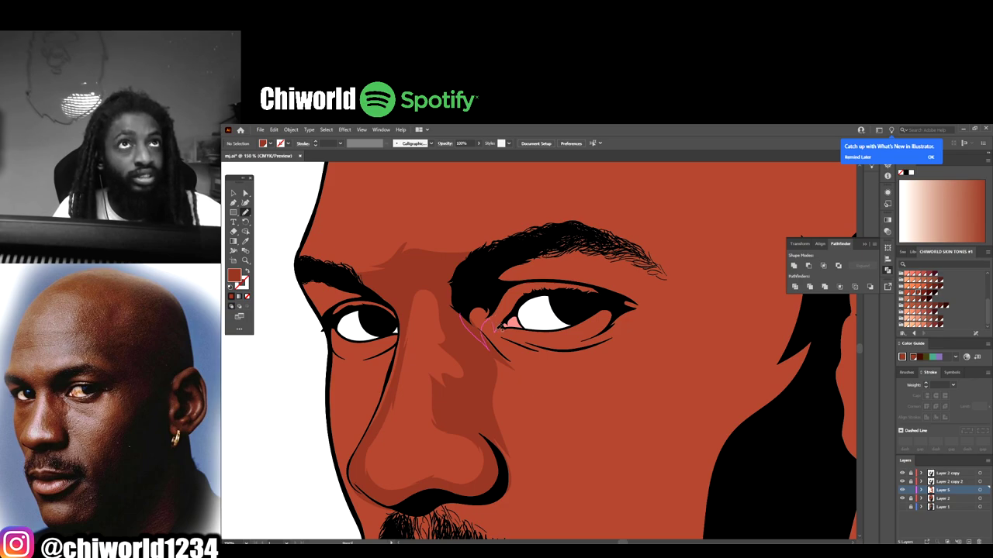
{"action": "mouse_move", "coordinate": [501, 324]}
{"action": "left_mouse_down"}
{"action": "mouse_move", "coordinate": [527, 280]}
{"action": "mouse_move", "coordinate": [610, 288]}
{"action": "mouse_move", "coordinate": [625, 294]}
{"action": "mouse_move", "coordinate": [604, 301]}
{"action": "mouse_move", "coordinate": [632, 312]}
{"action": "mouse_move", "coordinate": [674, 293]}
{"action": "mouse_move", "coordinate": [663, 259]}
{"action": "mouse_move", "coordinate": [571, 227]}
{"action": "mouse_move", "coordinate": [629, 270]}
{"action": "mouse_move", "coordinate": [539, 265]}
{"action": "mouse_move", "coordinate": [538, 239]}
{"action": "left_mouse_up"}
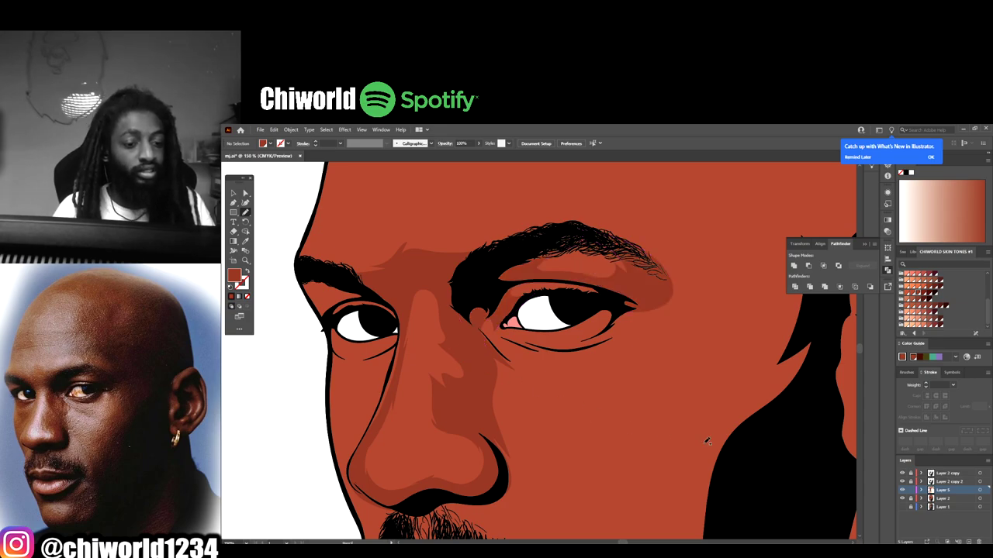
- Draw a freehand shadow shape beneath the near eye, following the lower eyelid crease from the outer corner inward
{"action": "key", "text": "ctrl+minus"}
{"action": "key", "text": "ctrl+minus"}
{"action": "key", "text": "ctrl+minus"}
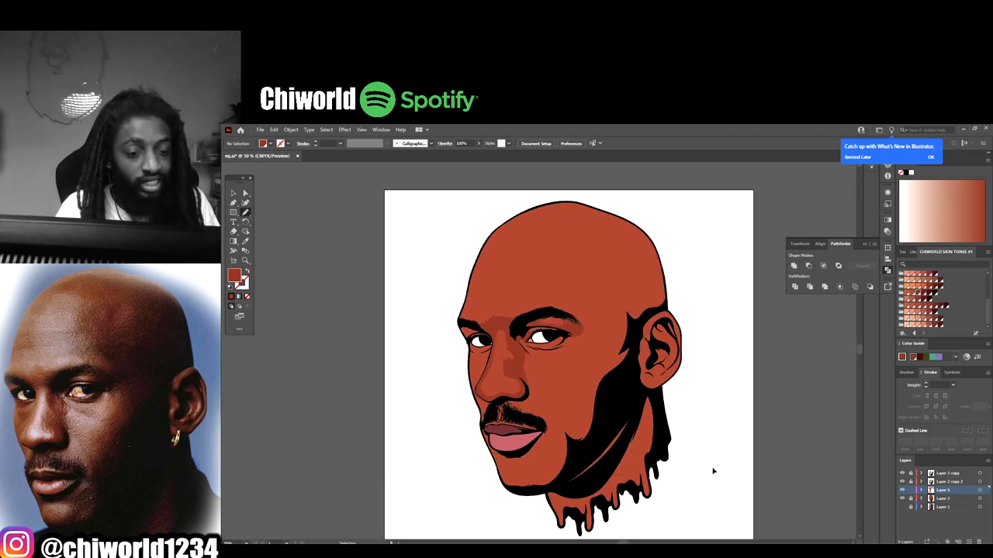
{"action": "key", "text": "ctrl+1"}
{"action": "key", "text": "ctrl+equal"}
{"action": "key", "text": "ctrl+equal"}
{"action": "key", "text": "ctrl+equal"}
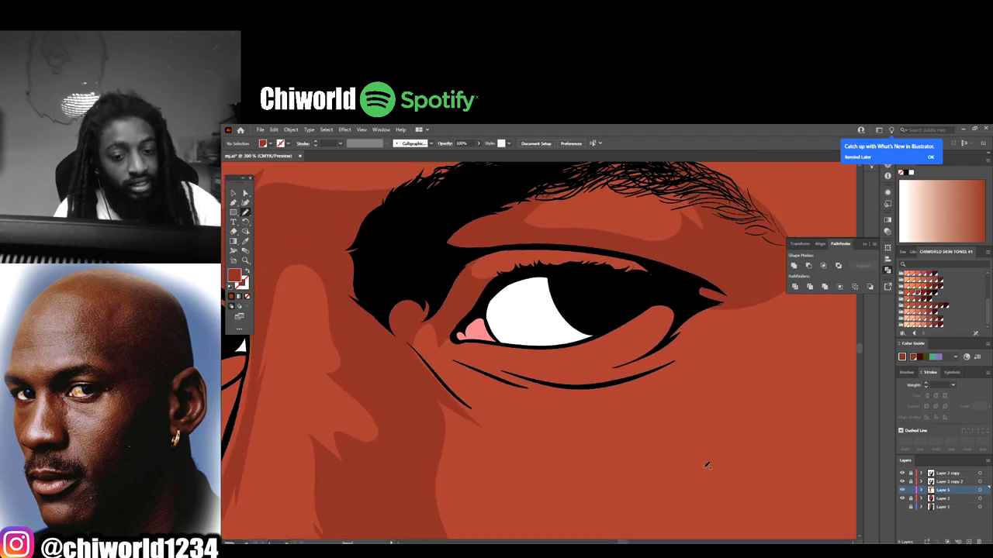
{"action": "mouse_move", "coordinate": [737, 289]}
{"action": "left_mouse_down"}
{"action": "mouse_move", "coordinate": [683, 358]}
{"action": "mouse_move", "coordinate": [624, 389]}
{"action": "mouse_move", "coordinate": [527, 394]}
{"action": "mouse_move", "coordinate": [442, 357]}
{"action": "mouse_move", "coordinate": [503, 359]}
{"action": "left_mouse_up"}
{"action": "mouse_move", "coordinate": [564, 361]}
{"action": "left_mouse_down"}
{"action": "mouse_move", "coordinate": [635, 341]}
{"action": "mouse_move", "coordinate": [651, 323]}
{"action": "mouse_move", "coordinate": [614, 314]}
{"action": "mouse_move", "coordinate": [642, 298]}
{"action": "mouse_move", "coordinate": [733, 277]}
{"action": "left_mouse_up"}
- Draw a freehand shadow shape with jagged edges across the chin, mouth corner and lower cheek, closing it over the black jaw area
{"action": "key", "text": "ctrl+minus"}
{"action": "key", "text": "ctrl+minus"}
{"action": "key", "text": "ctrl+minus"}
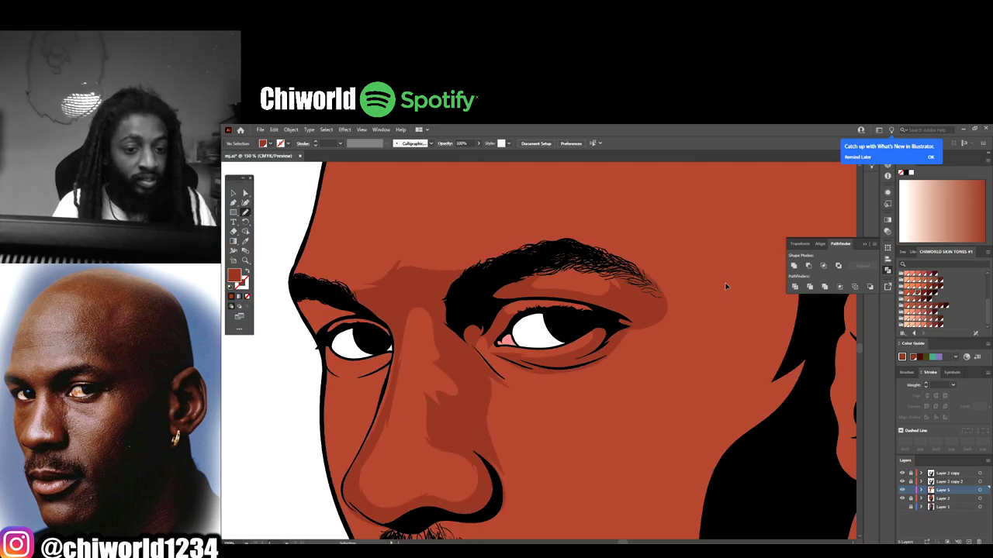
{"action": "key", "text": "ctrl+minus"}
{"action": "scroll", "coordinate": [726, 341], "scroll_direction": "down", "scroll_amount": 2}
{"action": "key", "text": "ctrl+plus"}
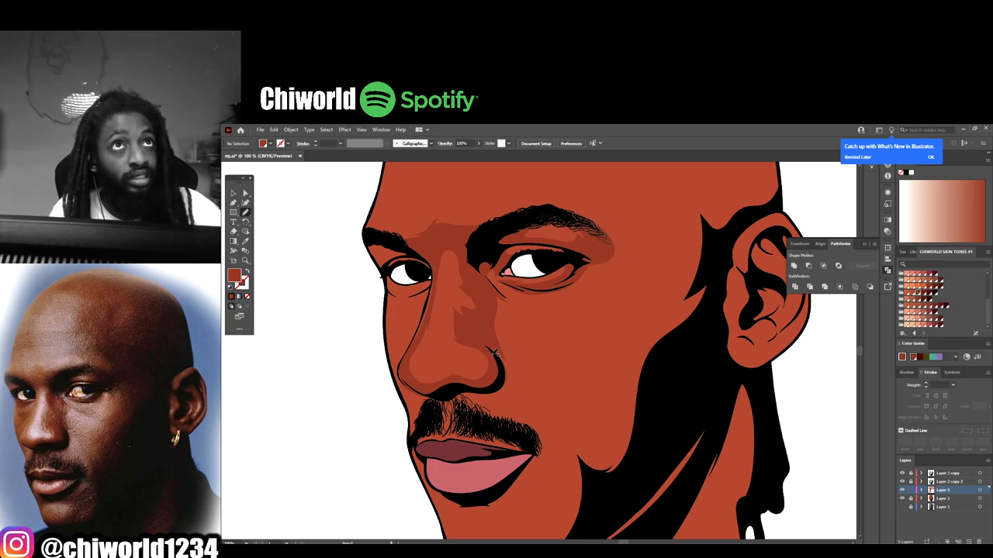
{"action": "scroll", "coordinate": [519, 458], "scroll_direction": "down", "scroll_amount": 2}
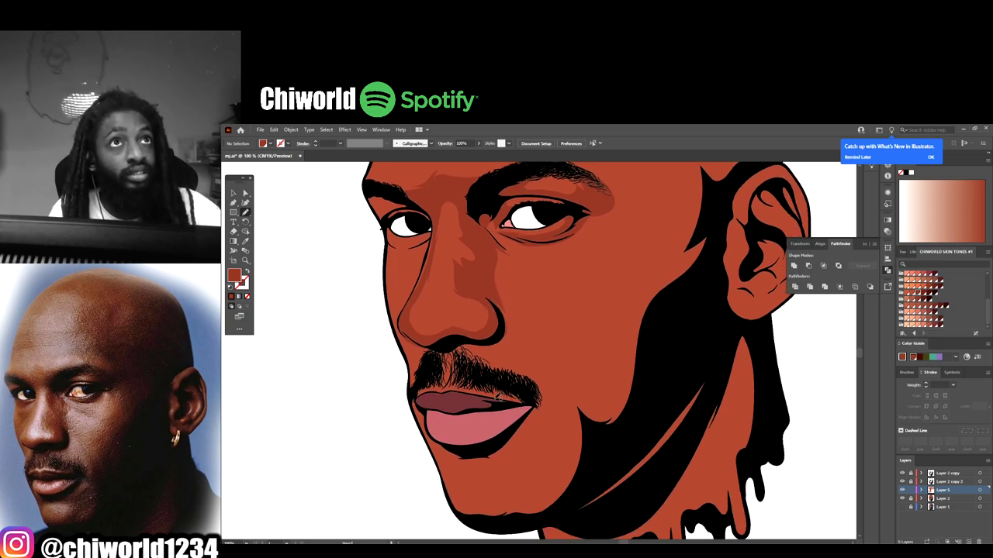
{"action": "mouse_move", "coordinate": [544, 472]}
{"action": "left_mouse_down"}
{"action": "mouse_move", "coordinate": [488, 475]}
{"action": "mouse_move", "coordinate": [463, 464]}
{"action": "left_mouse_up"}
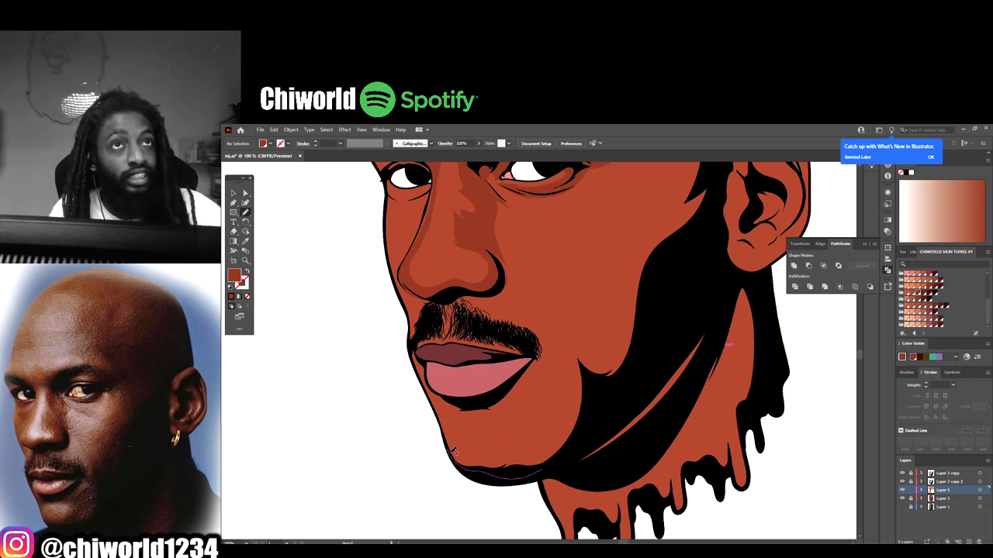
{"action": "mouse_move", "coordinate": [529, 452]}
{"action": "left_mouse_down"}
{"action": "mouse_move", "coordinate": [543, 451]}
{"action": "mouse_move", "coordinate": [559, 430]}
{"action": "mouse_move", "coordinate": [552, 422]}
{"action": "mouse_move", "coordinate": [527, 449]}
{"action": "mouse_move", "coordinate": [533, 424]}
{"action": "mouse_move", "coordinate": [524, 440]}
{"action": "mouse_move", "coordinate": [523, 421]}
{"action": "mouse_move", "coordinate": [468, 404]}
{"action": "mouse_move", "coordinate": [526, 366]}
{"action": "mouse_move", "coordinate": [520, 396]}
{"action": "mouse_move", "coordinate": [545, 384]}
{"action": "mouse_move", "coordinate": [549, 368]}
{"action": "mouse_move", "coordinate": [531, 370]}
{"action": "mouse_move", "coordinate": [541, 343]}
{"action": "mouse_move", "coordinate": [564, 358]}
{"action": "mouse_move", "coordinate": [563, 317]}
{"action": "mouse_move", "coordinate": [575, 333]}
{"action": "mouse_move", "coordinate": [567, 315]}
{"action": "mouse_move", "coordinate": [613, 323]}
{"action": "left_mouse_up"}
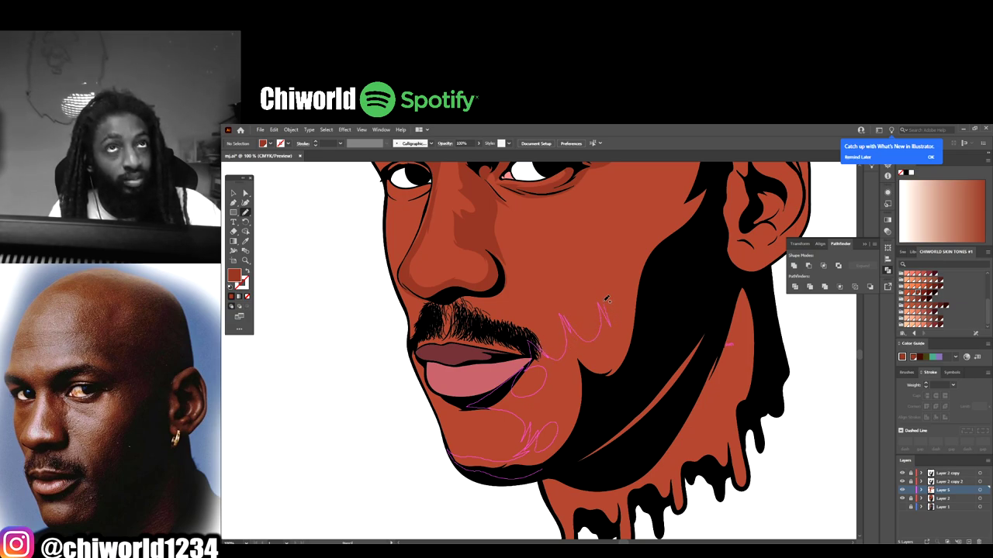
{"action": "mouse_move", "coordinate": [618, 268]}
{"action": "left_mouse_down"}
{"action": "mouse_move", "coordinate": [715, 183]}
{"action": "mouse_move", "coordinate": [675, 314]}
{"action": "mouse_move", "coordinate": [614, 423]}
{"action": "mouse_move", "coordinate": [543, 472]}
{"action": "left_mouse_up"}
- Draw a freehand shadow shape over the cheek and temple, from the jaw shading up past the outer eye corner
{"action": "key", "text": "ctrl+0"}
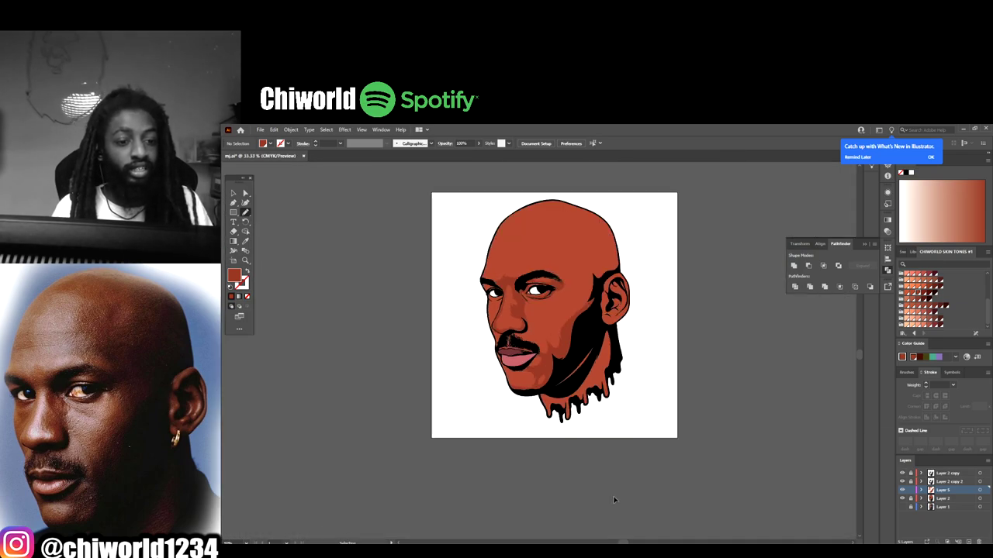
{"action": "key", "text": "ctrl+1"}
{"action": "mouse_move", "coordinate": [613, 485]}
{"action": "left_mouse_down"}
{"action": "mouse_move", "coordinate": [517, 433]}
{"action": "mouse_move", "coordinate": [490, 379]}
{"action": "mouse_move", "coordinate": [513, 396]}
{"action": "mouse_move", "coordinate": [497, 383]}
{"action": "mouse_move", "coordinate": [514, 391]}
{"action": "mouse_move", "coordinate": [546, 355]}
{"action": "left_mouse_up"}
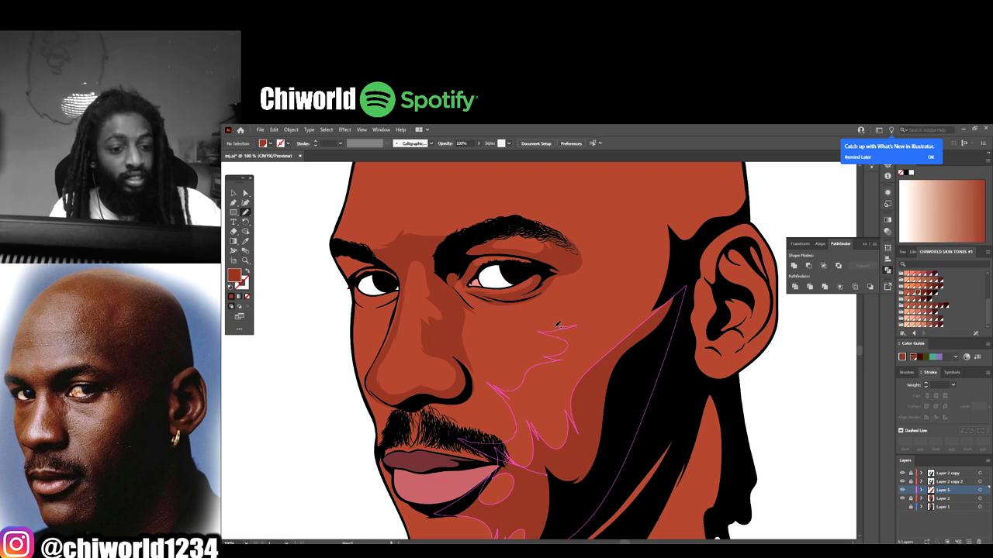
{"action": "mouse_move", "coordinate": [592, 287]}
{"action": "left_mouse_down"}
{"action": "mouse_move", "coordinate": [530, 297]}
{"action": "mouse_move", "coordinate": [557, 260]}
{"action": "left_mouse_up"}
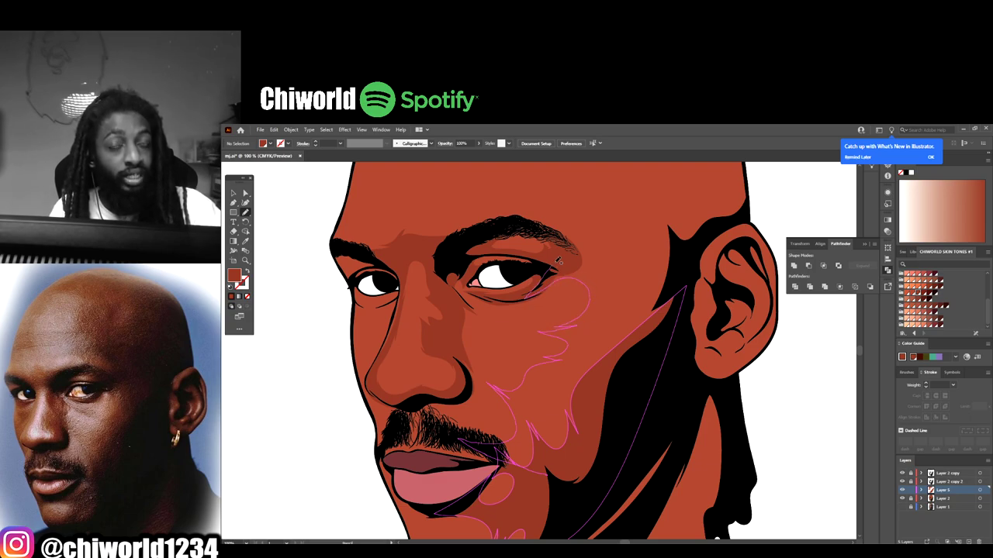
{"action": "mouse_move", "coordinate": [601, 231]}
{"action": "left_mouse_down"}
{"action": "mouse_move", "coordinate": [681, 288]}
{"action": "mouse_move", "coordinate": [607, 461]}
{"action": "mouse_move", "coordinate": [583, 483]}
{"action": "left_mouse_up"}
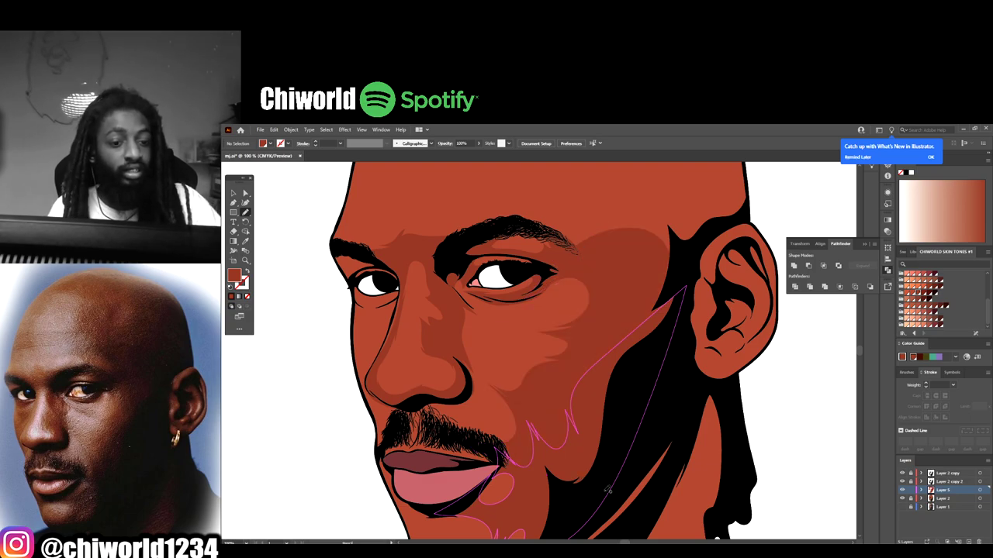
- Draw a freehand shadow shape with wavy edges from the near eyebrow over the forehead and down the side of the head
{"action": "scroll", "coordinate": [687, 471], "scroll_direction": "down", "scroll_amount": 5}
{"action": "scroll", "coordinate": [689, 472], "scroll_direction": "up", "scroll_amount": 5}
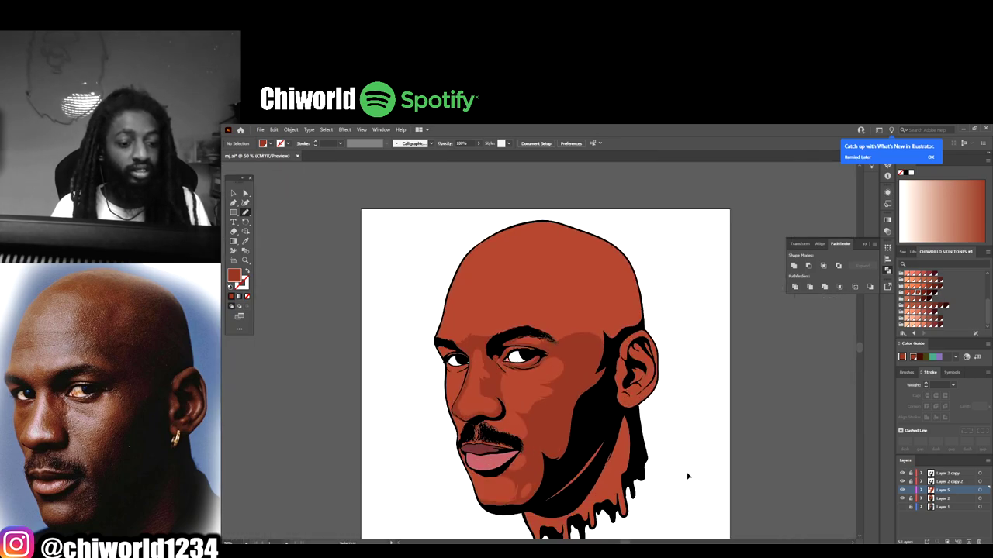
{"action": "scroll", "coordinate": [689, 470], "scroll_direction": "up", "scroll_amount": 2}
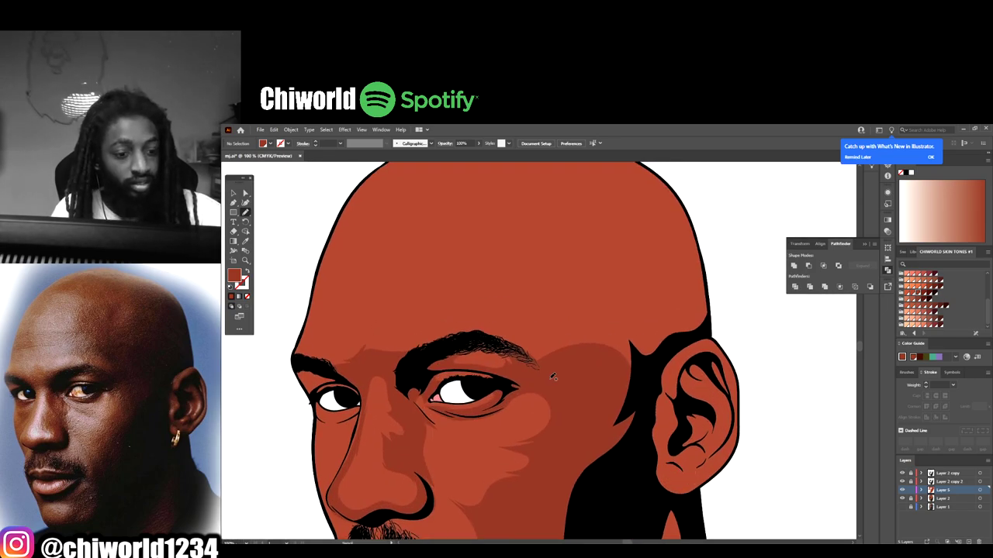
{"action": "mouse_move", "coordinate": [553, 377]}
{"action": "left_mouse_down"}
{"action": "mouse_move", "coordinate": [466, 336]}
{"action": "mouse_move", "coordinate": [527, 331]}
{"action": "mouse_move", "coordinate": [512, 332]}
{"action": "mouse_move", "coordinate": [526, 323]}
{"action": "mouse_move", "coordinate": [519, 308]}
{"action": "mouse_move", "coordinate": [495, 298]}
{"action": "mouse_move", "coordinate": [442, 309]}
{"action": "mouse_move", "coordinate": [511, 281]}
{"action": "mouse_move", "coordinate": [510, 259]}
{"action": "mouse_move", "coordinate": [487, 246]}
{"action": "left_mouse_up"}
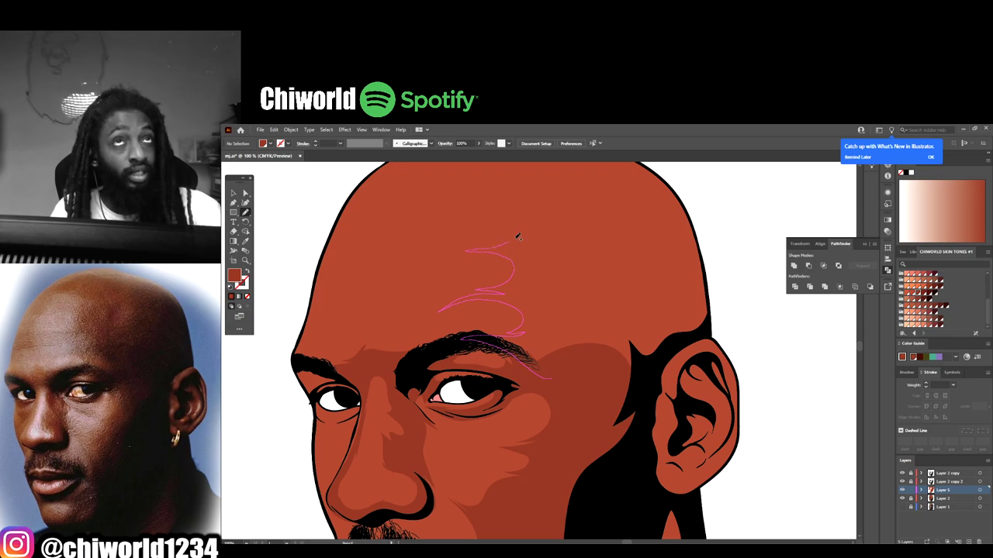
{"action": "mouse_move", "coordinate": [538, 202]}
{"action": "left_mouse_down"}
{"action": "mouse_move", "coordinate": [543, 252]}
{"action": "mouse_move", "coordinate": [541, 235]}
{"action": "mouse_move", "coordinate": [555, 256]}
{"action": "mouse_move", "coordinate": [582, 238]}
{"action": "mouse_move", "coordinate": [590, 177]}
{"action": "mouse_move", "coordinate": [656, 208]}
{"action": "mouse_move", "coordinate": [675, 330]}
{"action": "mouse_move", "coordinate": [625, 405]}
{"action": "left_mouse_up"}
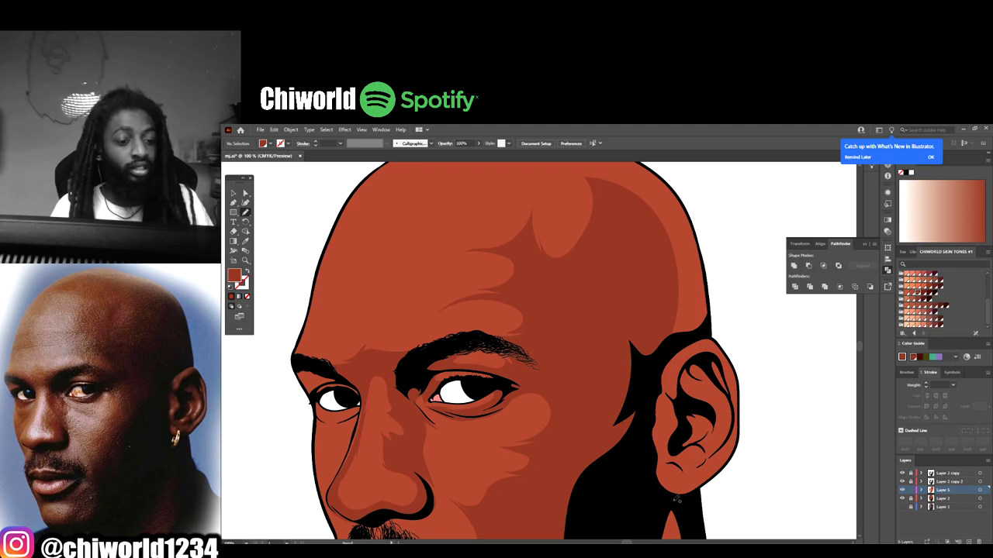
{"action": "scroll", "coordinate": [687, 501], "scroll_direction": "down", "scroll_amount": 4}
{"action": "scroll", "coordinate": [683, 479], "scroll_direction": "up", "scroll_amount": 3}
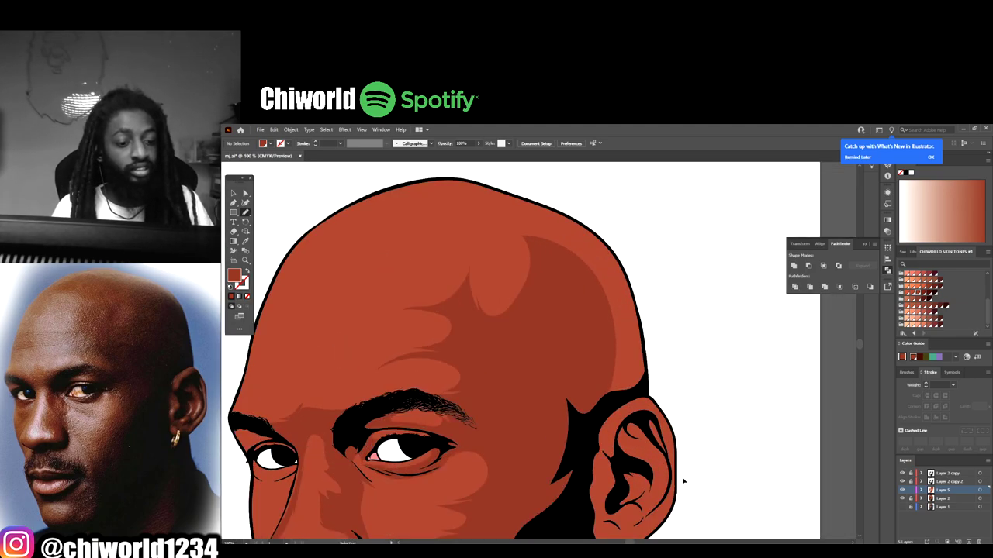
- Draw a freehand shadow shape across the top of the scalp and down the back of the head, leaving a rounded highlight above the temple
{"action": "scroll", "coordinate": [682, 482], "scroll_direction": "up", "scroll_amount": 2}
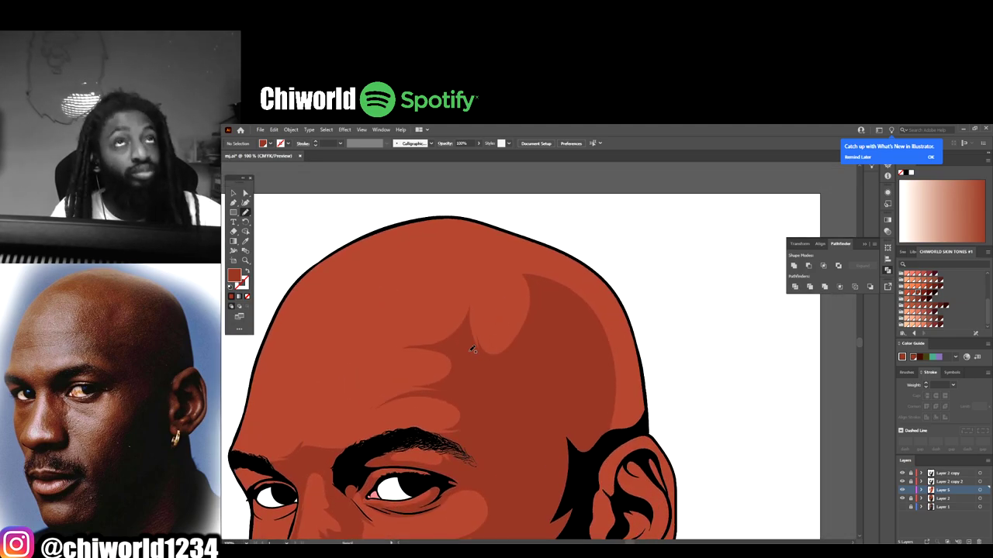
{"action": "mouse_move", "coordinate": [470, 346]}
{"action": "left_mouse_down"}
{"action": "mouse_move", "coordinate": [501, 341]}
{"action": "mouse_move", "coordinate": [512, 321]}
{"action": "mouse_move", "coordinate": [503, 282]}
{"action": "mouse_move", "coordinate": [472, 295]}
{"action": "mouse_move", "coordinate": [468, 261]}
{"action": "mouse_move", "coordinate": [429, 246]}
{"action": "mouse_move", "coordinate": [353, 252]}
{"action": "left_mouse_up"}
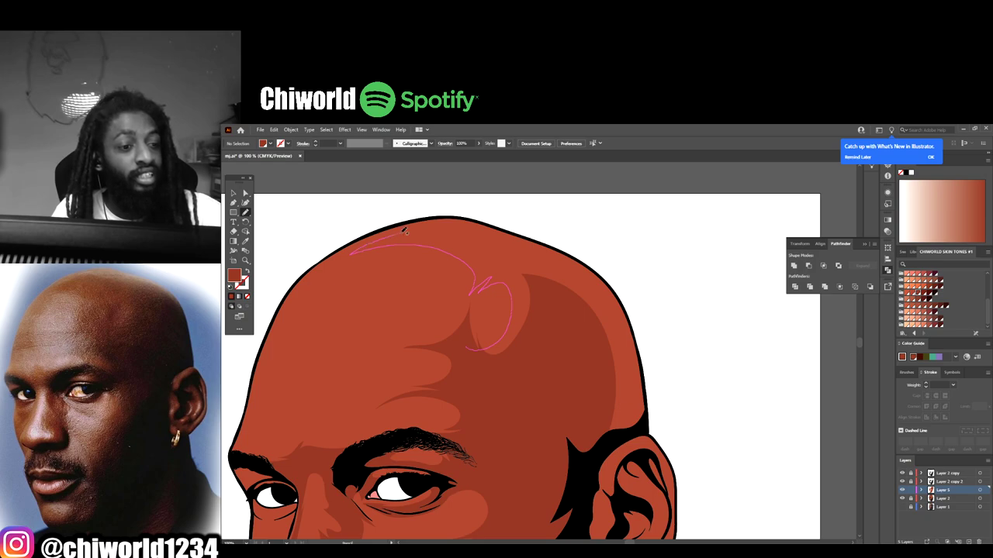
{"action": "left_click_drag", "start_coordinate": [454, 231], "coordinate": [497, 248]}
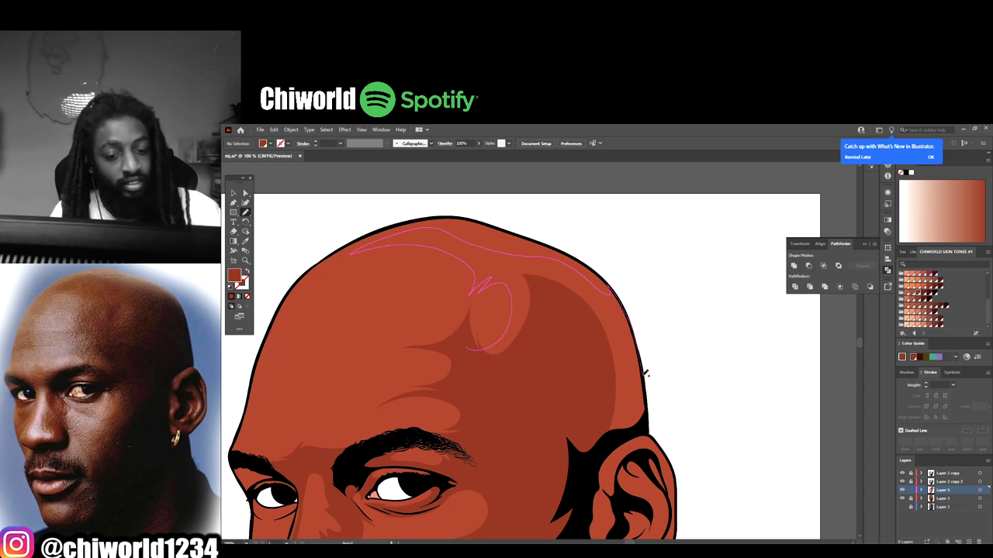
{"action": "mouse_move", "coordinate": [649, 402]}
{"action": "left_mouse_down"}
{"action": "mouse_move", "coordinate": [574, 473]}
{"action": "mouse_move", "coordinate": [554, 424]}
{"action": "left_mouse_up"}
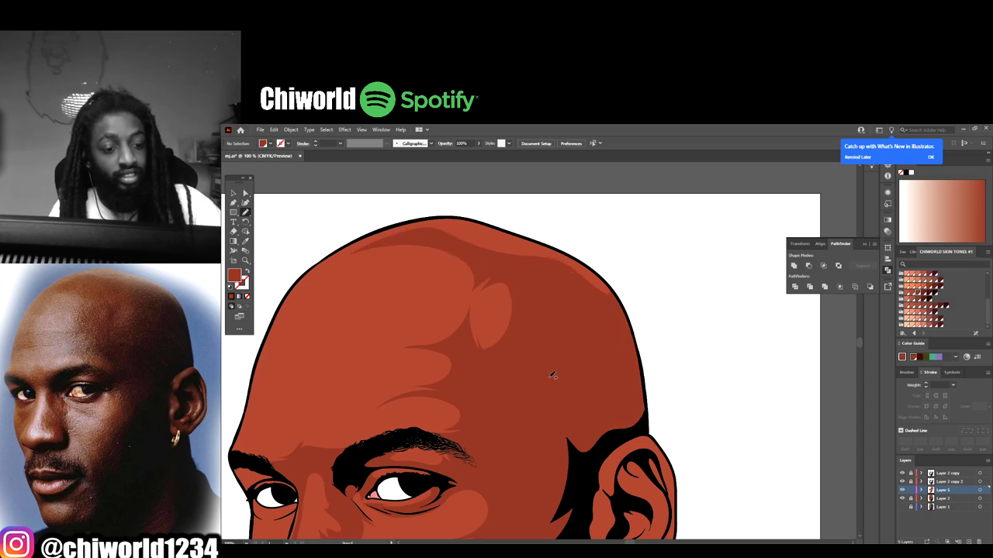
- Draw a freehand shadow shape around the outer edge of the near nostril and down through the groove in the mustache to the upper lip
{"action": "scroll", "coordinate": [727, 443], "scroll_direction": "down", "scroll_amount": 5}
{"action": "scroll", "coordinate": [641, 443], "scroll_direction": "up", "scroll_amount": 4}
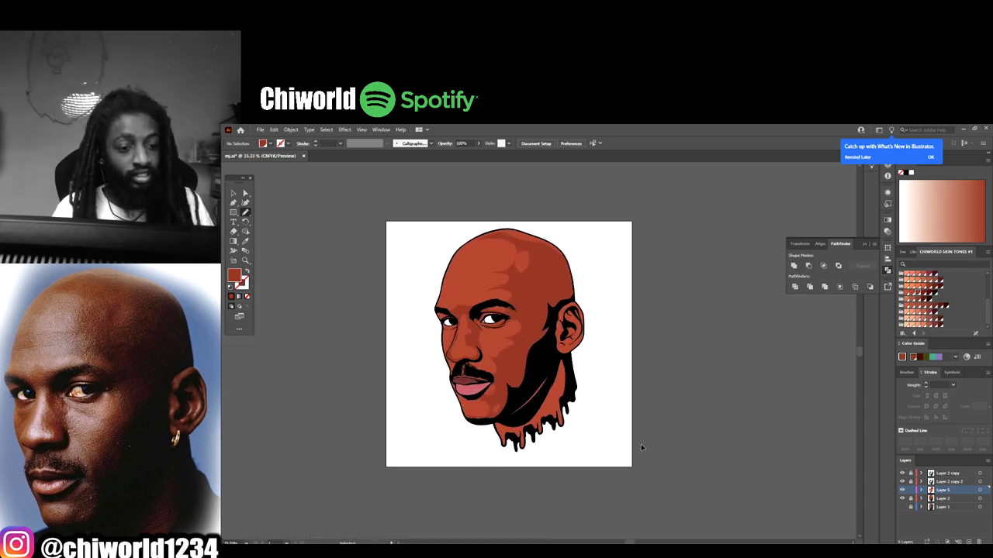
{"action": "scroll", "coordinate": [644, 441], "scroll_direction": "up", "scroll_amount": 6}
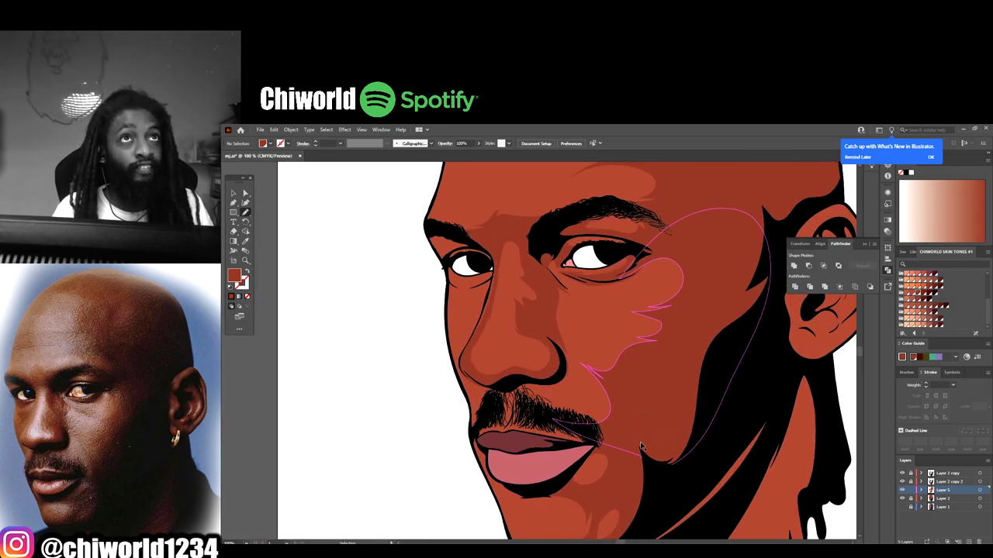
{"action": "scroll", "coordinate": [640, 442], "scroll_direction": "down", "scroll_amount": 4}
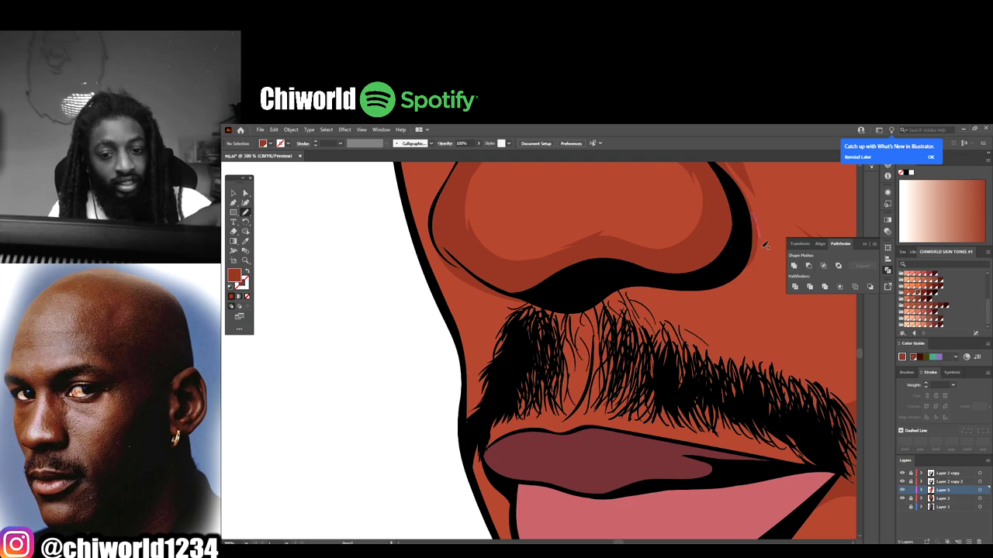
{"action": "mouse_move", "coordinate": [764, 245]}
{"action": "left_mouse_down"}
{"action": "mouse_move", "coordinate": [736, 300]}
{"action": "mouse_move", "coordinate": [668, 301]}
{"action": "mouse_move", "coordinate": [646, 328]}
{"action": "mouse_move", "coordinate": [659, 391]}
{"action": "mouse_move", "coordinate": [609, 409]}
{"action": "mouse_move", "coordinate": [626, 354]}
{"action": "mouse_move", "coordinate": [608, 339]}
{"action": "mouse_move", "coordinate": [595, 392]}
{"action": "mouse_move", "coordinate": [560, 428]}
{"action": "mouse_move", "coordinate": [543, 391]}
{"action": "mouse_move", "coordinate": [572, 403]}
{"action": "mouse_move", "coordinate": [591, 364]}
{"action": "mouse_move", "coordinate": [588, 301]}
{"action": "mouse_move", "coordinate": [599, 286]}
{"action": "mouse_move", "coordinate": [650, 252]}
{"action": "left_mouse_up"}
{"action": "mouse_move", "coordinate": [576, 404]}
{"action": "left_mouse_down"}
{"action": "mouse_move", "coordinate": [576, 289]}
{"action": "mouse_move", "coordinate": [513, 289]}
{"action": "mouse_move", "coordinate": [478, 265]}
{"action": "mouse_move", "coordinate": [512, 304]}
{"action": "mouse_move", "coordinate": [474, 450]}
{"action": "mouse_move", "coordinate": [484, 432]}
{"action": "mouse_move", "coordinate": [481, 449]}
{"action": "mouse_move", "coordinate": [547, 420]}
{"action": "left_mouse_up"}
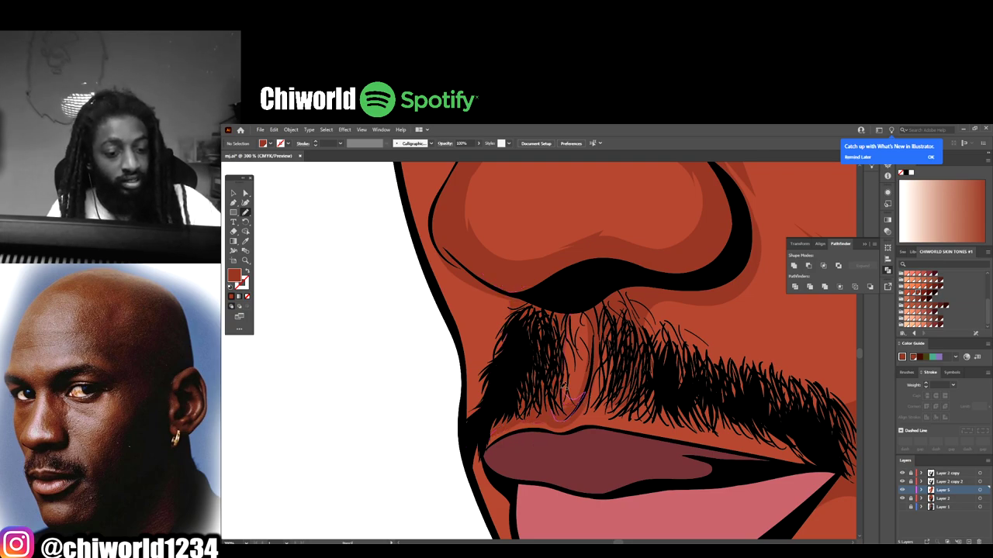
- Draw a freehand shadow shape on the far side of the face, between the far nostril, the mustache edge and the cheek outline
{"action": "scroll", "coordinate": [686, 467], "scroll_direction": "down", "scroll_amount": 2}
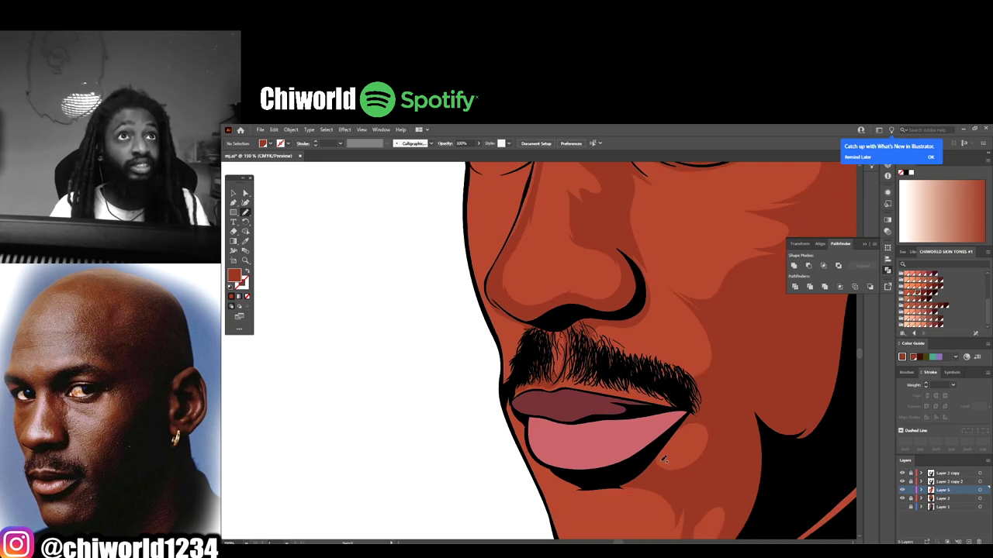
{"action": "scroll", "coordinate": [651, 450], "scroll_direction": "up", "scroll_amount": 2}
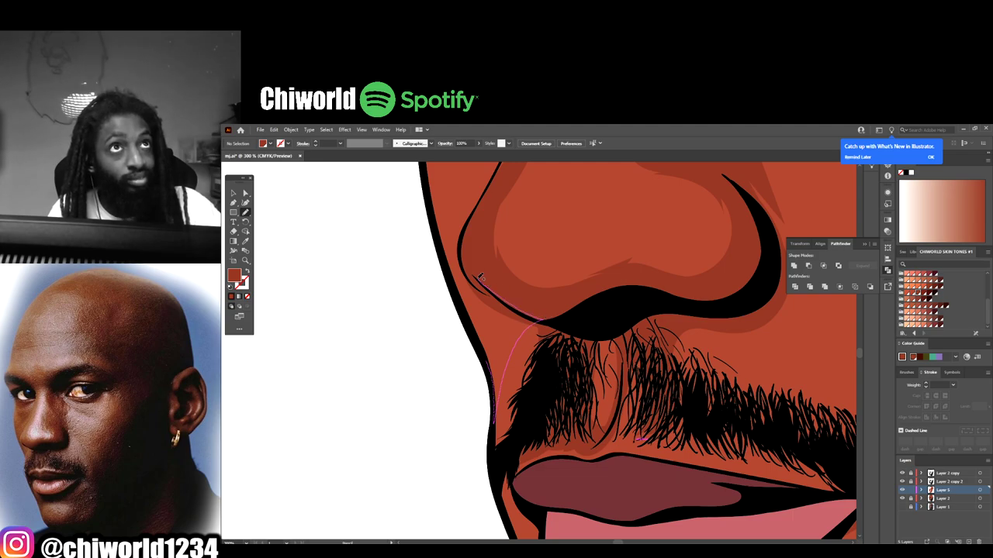
{"action": "left_click_drag", "start_coordinate": [482, 278], "coordinate": [503, 321]}
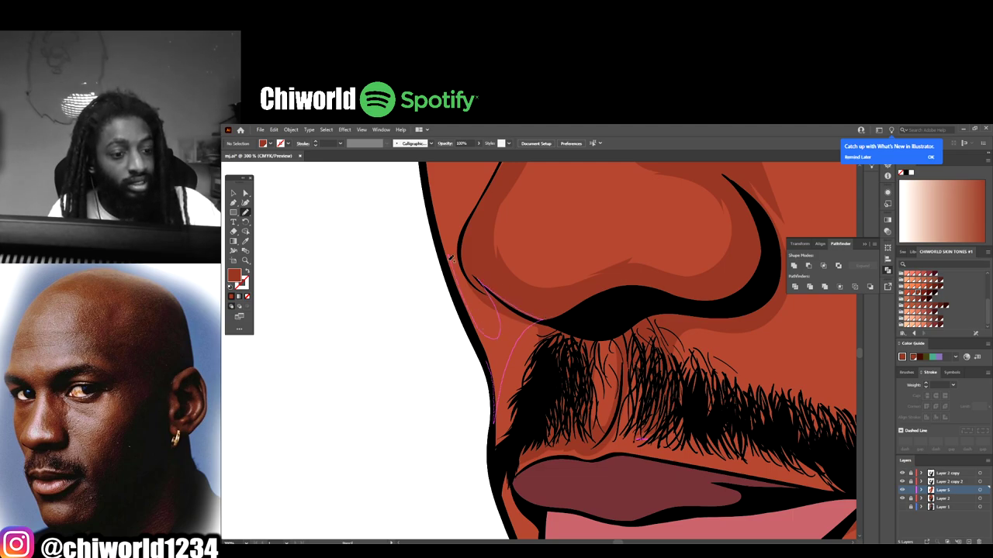
- Draw a freehand shadow shape down the far side of the chin and under the lower lip, leaving a rounded highlight on the chin
{"action": "scroll", "coordinate": [645, 470], "scroll_direction": "down", "scroll_amount": 6}
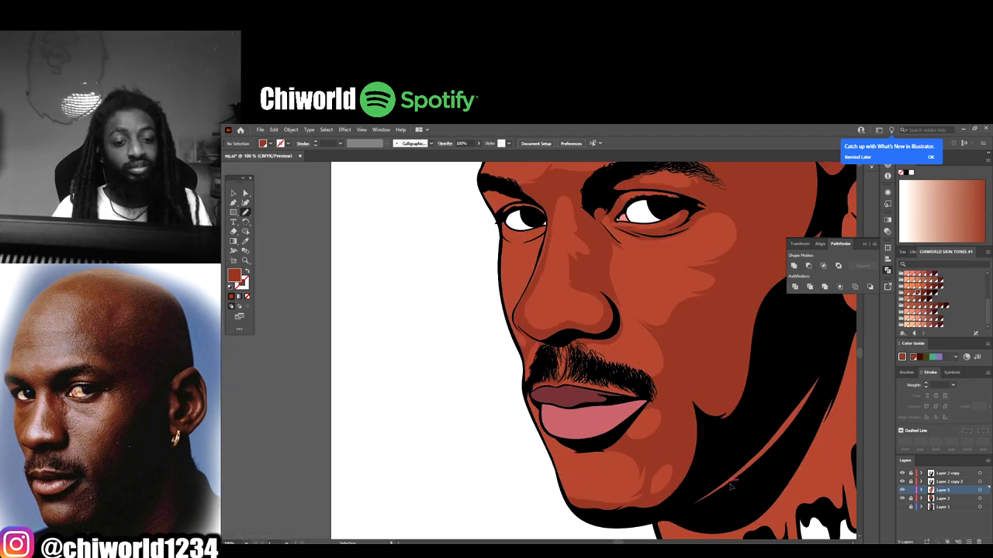
{"action": "scroll", "coordinate": [695, 472], "scroll_direction": "up", "scroll_amount": 6}
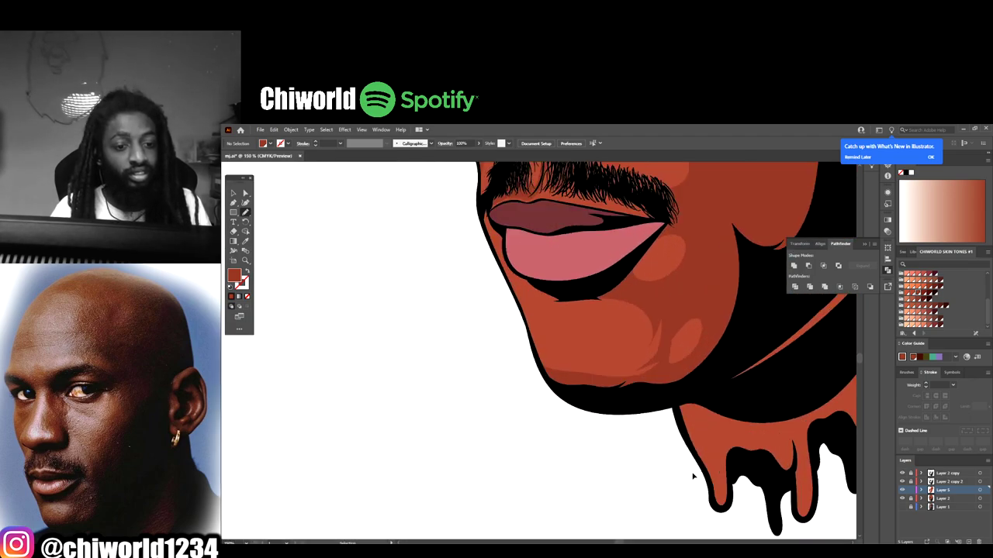
{"action": "scroll", "coordinate": [451, 375], "scroll_direction": "up", "scroll_amount": 2}
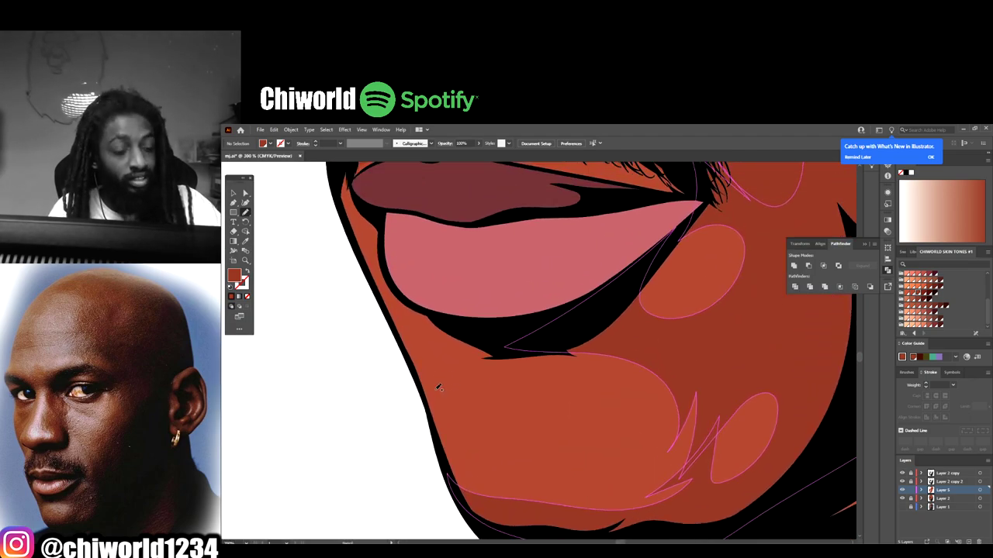
{"action": "mouse_move", "coordinate": [424, 386]}
{"action": "left_mouse_down"}
{"action": "mouse_move", "coordinate": [464, 494]}
{"action": "mouse_move", "coordinate": [511, 515]}
{"action": "mouse_move", "coordinate": [470, 463]}
{"action": "left_mouse_up"}
{"action": "mouse_move", "coordinate": [469, 401]}
{"action": "left_mouse_down"}
{"action": "mouse_move", "coordinate": [489, 371]}
{"action": "mouse_move", "coordinate": [563, 356]}
{"action": "mouse_move", "coordinate": [605, 365]}
{"action": "mouse_move", "coordinate": [593, 354]}
{"action": "mouse_move", "coordinate": [619, 349]}
{"action": "mouse_move", "coordinate": [450, 261]}
{"action": "left_mouse_up"}
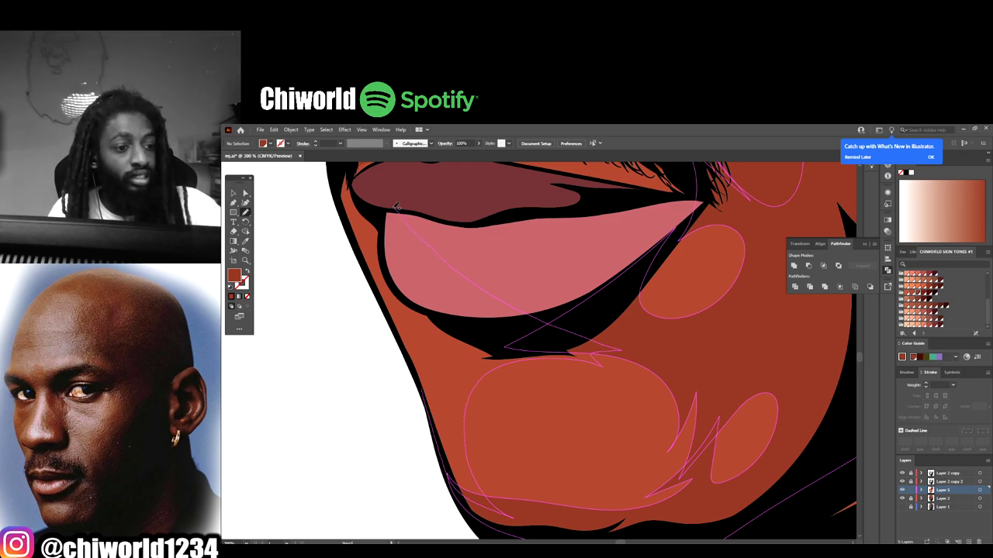
{"action": "mouse_move", "coordinate": [396, 206]}
{"action": "left_mouse_down"}
{"action": "mouse_move", "coordinate": [383, 257]}
{"action": "mouse_move", "coordinate": [421, 390]}
{"action": "mouse_move", "coordinate": [403, 409]}
{"action": "mouse_move", "coordinate": [340, 263]}
{"action": "mouse_move", "coordinate": [348, 219]}
{"action": "left_mouse_up"}
- Draw a freehand shadow shape over the neck, following the dripping lower edge and closing it over the black jaw area
{"action": "scroll", "coordinate": [365, 353], "scroll_direction": "up", "scroll_amount": 2}
{"action": "scroll", "coordinate": [586, 515], "scroll_direction": "down", "scroll_amount": 6}
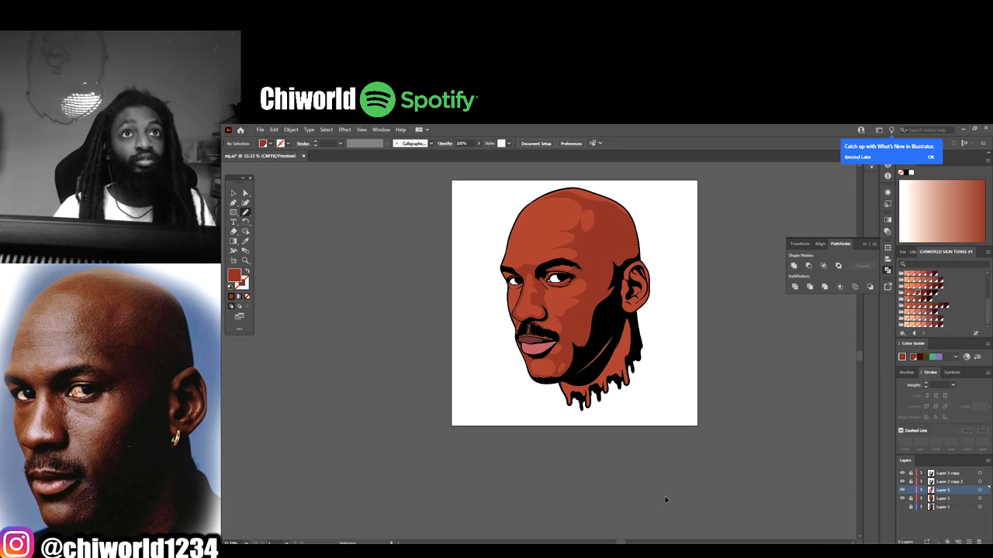
{"action": "scroll", "coordinate": [666, 499], "scroll_direction": "up", "scroll_amount": 4}
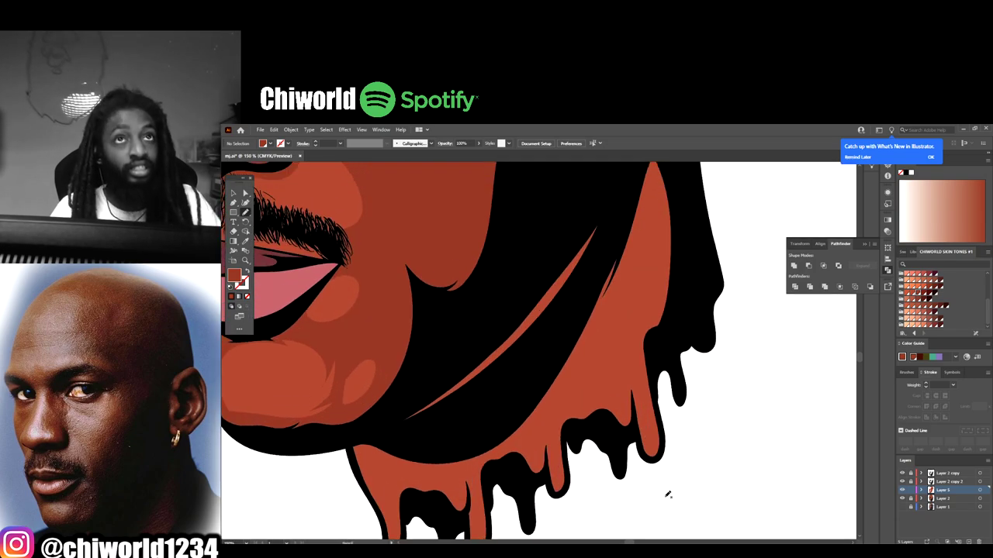
{"action": "scroll", "coordinate": [380, 379], "scroll_direction": "down", "scroll_amount": 2}
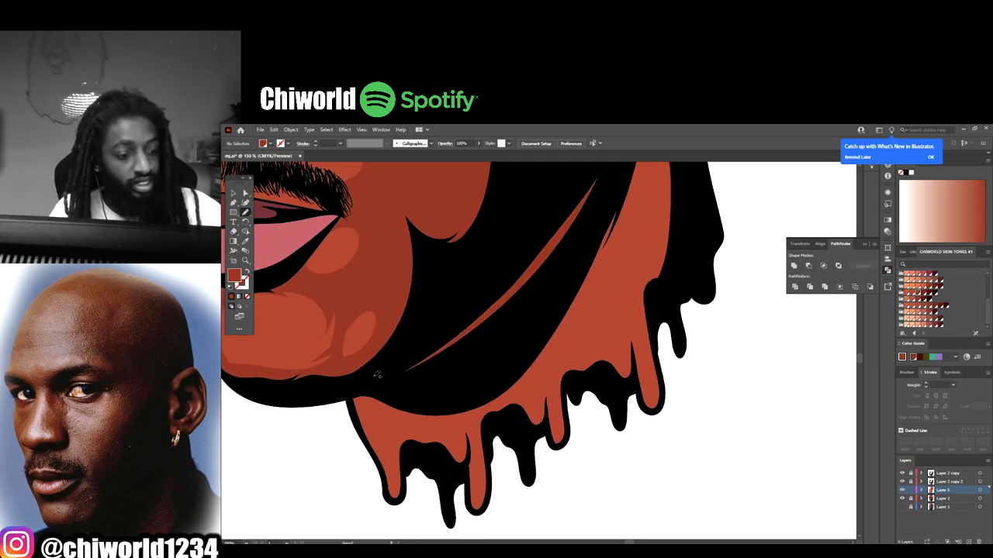
{"action": "mouse_move", "coordinate": [358, 384]}
{"action": "left_mouse_down"}
{"action": "mouse_move", "coordinate": [352, 405]}
{"action": "mouse_move", "coordinate": [394, 500]}
{"action": "left_mouse_up"}
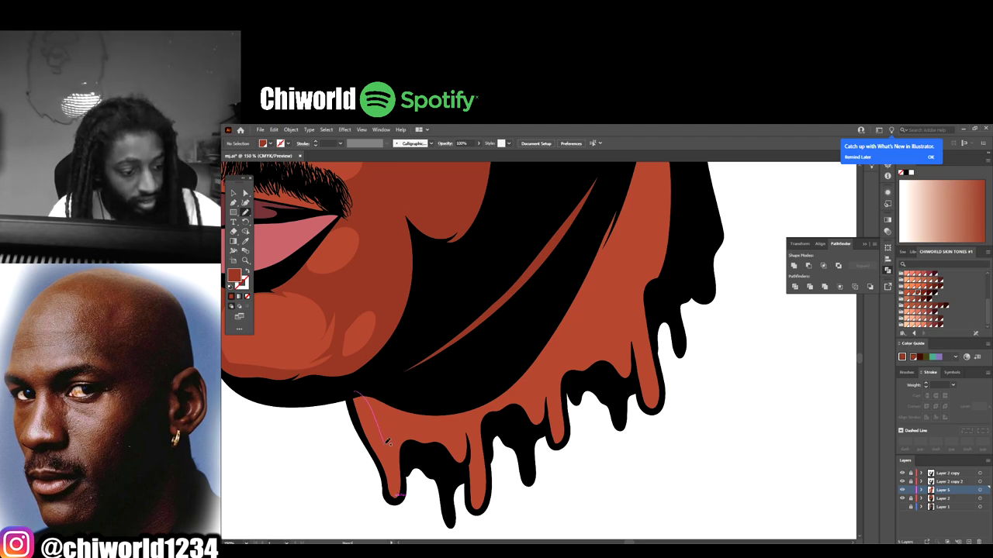
{"action": "mouse_move", "coordinate": [387, 440]}
{"action": "left_mouse_down"}
{"action": "mouse_move", "coordinate": [402, 492]}
{"action": "mouse_move", "coordinate": [413, 446]}
{"action": "mouse_move", "coordinate": [468, 469]}
{"action": "mouse_move", "coordinate": [474, 509]}
{"action": "left_mouse_up"}
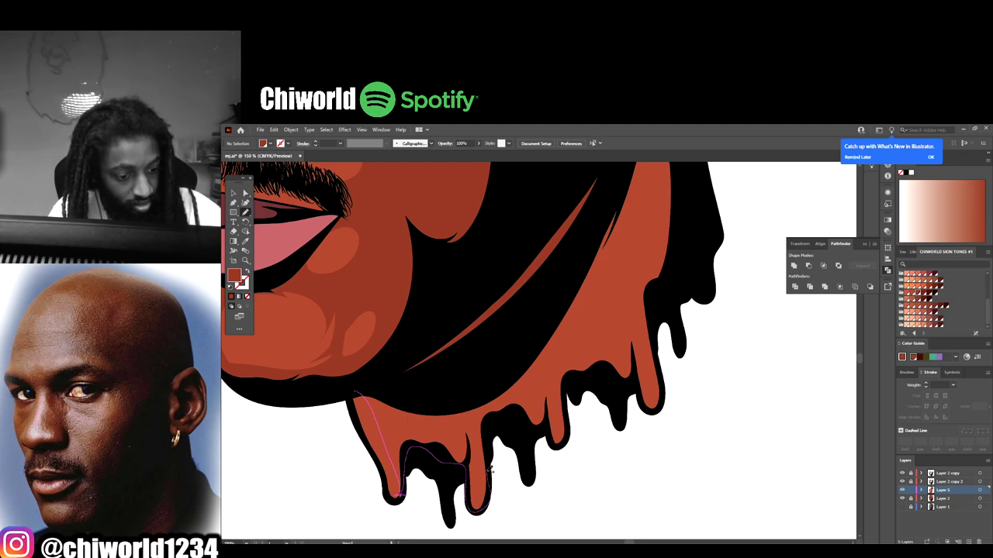
{"action": "mouse_move", "coordinate": [490, 470]}
{"action": "left_mouse_down"}
{"action": "mouse_move", "coordinate": [498, 424]}
{"action": "mouse_move", "coordinate": [535, 424]}
{"action": "mouse_move", "coordinate": [567, 442]}
{"action": "mouse_move", "coordinate": [571, 380]}
{"action": "mouse_move", "coordinate": [631, 383]}
{"action": "mouse_move", "coordinate": [656, 410]}
{"action": "mouse_move", "coordinate": [664, 378]}
{"action": "mouse_move", "coordinate": [653, 322]}
{"action": "mouse_move", "coordinate": [586, 256]}
{"action": "mouse_move", "coordinate": [404, 348]}
{"action": "left_mouse_up"}
{"action": "scroll", "coordinate": [404, 348], "scroll_direction": "up", "scroll_amount": 5}
{"action": "mouse_move", "coordinate": [565, 368]}
{"action": "left_mouse_down"}
{"action": "mouse_move", "coordinate": [602, 416]}
{"action": "mouse_move", "coordinate": [683, 359]}
{"action": "mouse_move", "coordinate": [645, 224]}
{"action": "mouse_move", "coordinate": [608, 262]}
{"action": "left_mouse_up"}
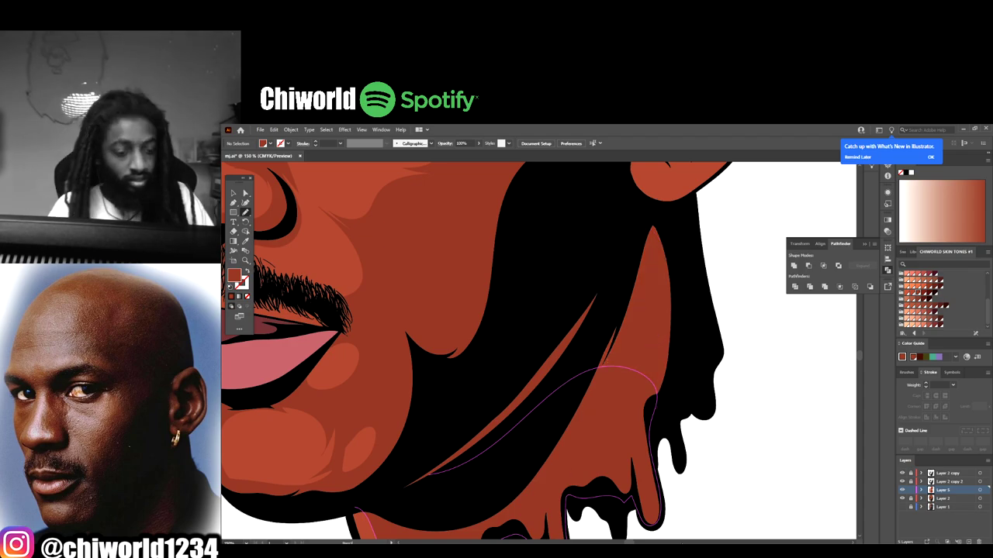
- Draw a freehand tapered shadow shape from the side of the nose bridge beneath the near eye's lower crease onto the upper cheek
{"action": "key", "text": "ctrl+minus"}
{"action": "key", "text": "ctrl+minus"}
{"action": "key", "text": "ctrl+minus"}
{"action": "key", "text": "ctrl+minus"}
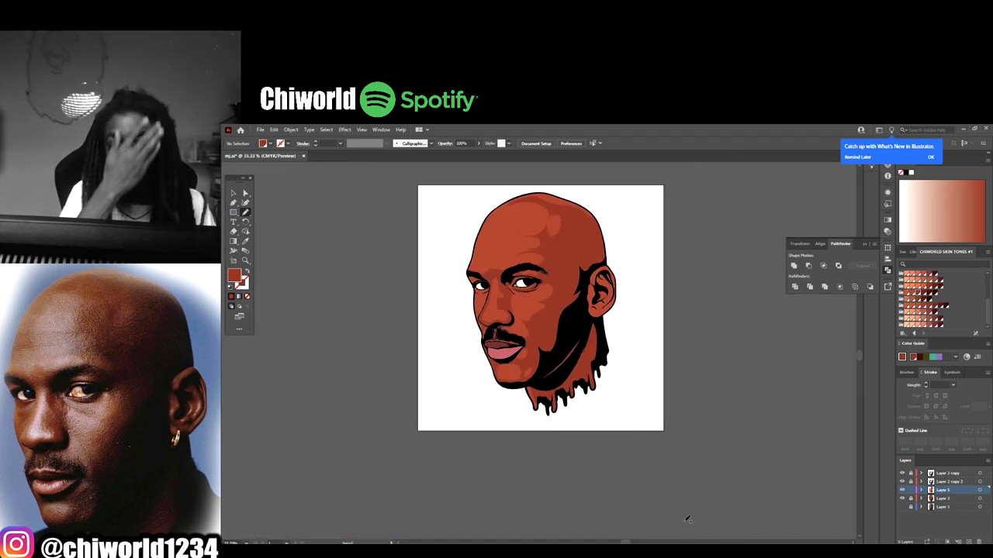
{"action": "key", "text": "ctrl+minus"}
{"action": "key", "text": "ctrl+plus"}
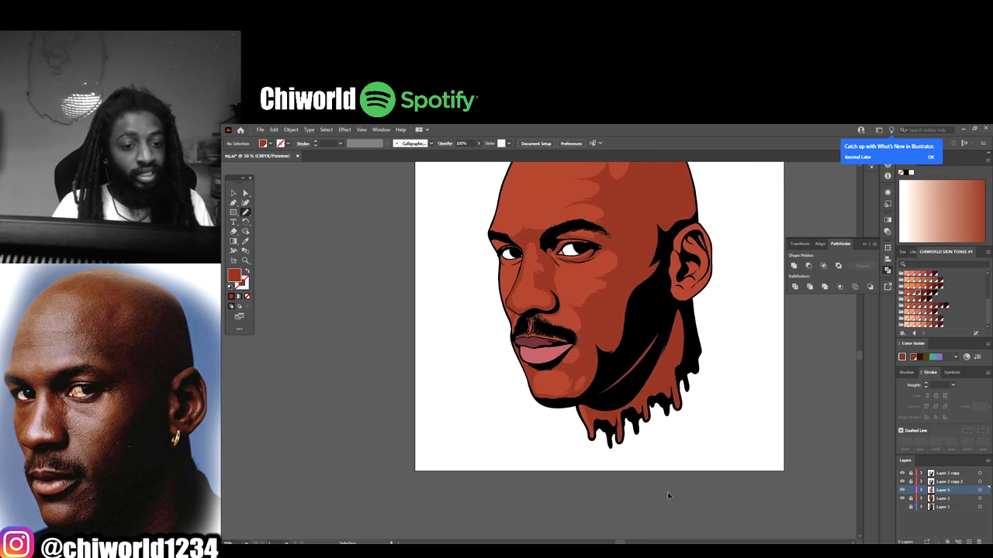
{"action": "key", "text": "ctrl+plus"}
{"action": "key", "text": "ctrl+plus"}
{"action": "key", "text": "ctrl+plus"}
{"action": "key", "text": "ctrl+plus"}
{"action": "key", "text": "ctrl+plus"}
{"action": "key", "text": "ctrl+plus"}
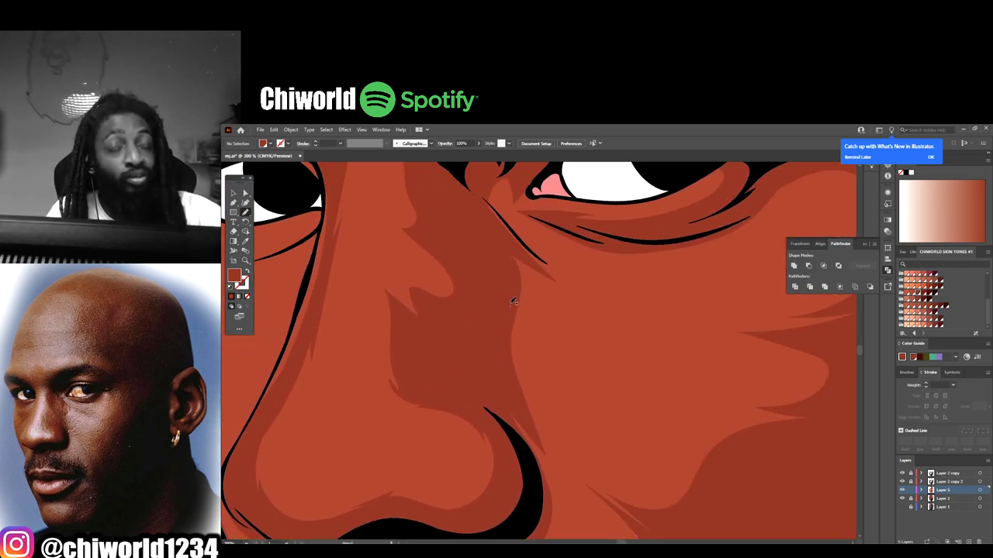
{"action": "mouse_move", "coordinate": [513, 302]}
{"action": "left_mouse_down"}
{"action": "mouse_move", "coordinate": [526, 267]}
{"action": "mouse_move", "coordinate": [593, 295]}
{"action": "mouse_move", "coordinate": [561, 274]}
{"action": "mouse_move", "coordinate": [645, 302]}
{"action": "mouse_move", "coordinate": [707, 308]}
{"action": "mouse_move", "coordinate": [657, 296]}
{"action": "mouse_move", "coordinate": [709, 296]}
{"action": "mouse_move", "coordinate": [594, 276]}
{"action": "mouse_move", "coordinate": [551, 251]}
{"action": "mouse_move", "coordinate": [471, 173]}
{"action": "left_mouse_up"}
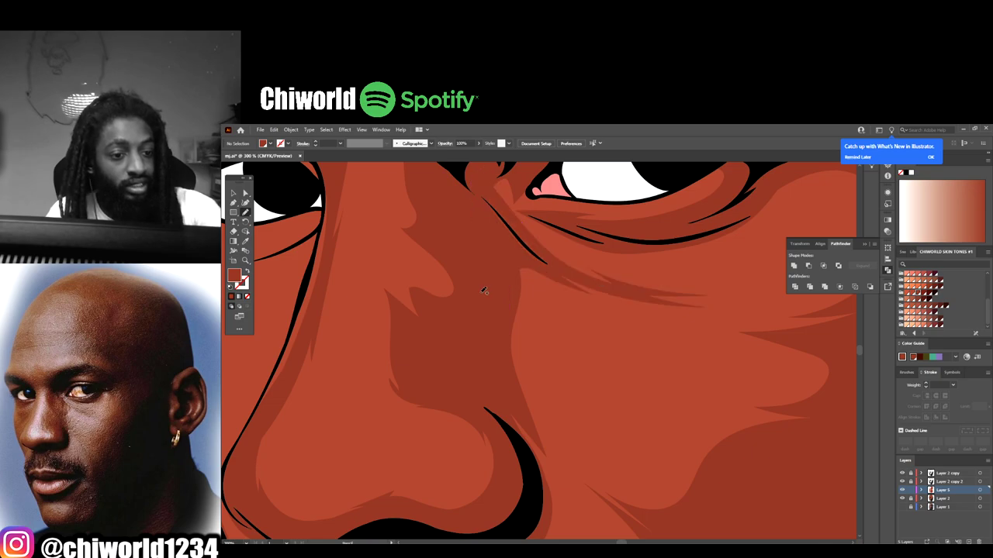
- Draw freehand shadow shapes below the far eye, with a jagged edge onto the cheek, and between its upper lid and the eyebrow
{"action": "scroll", "coordinate": [670, 360], "scroll_direction": "down", "scroll_amount": 5}
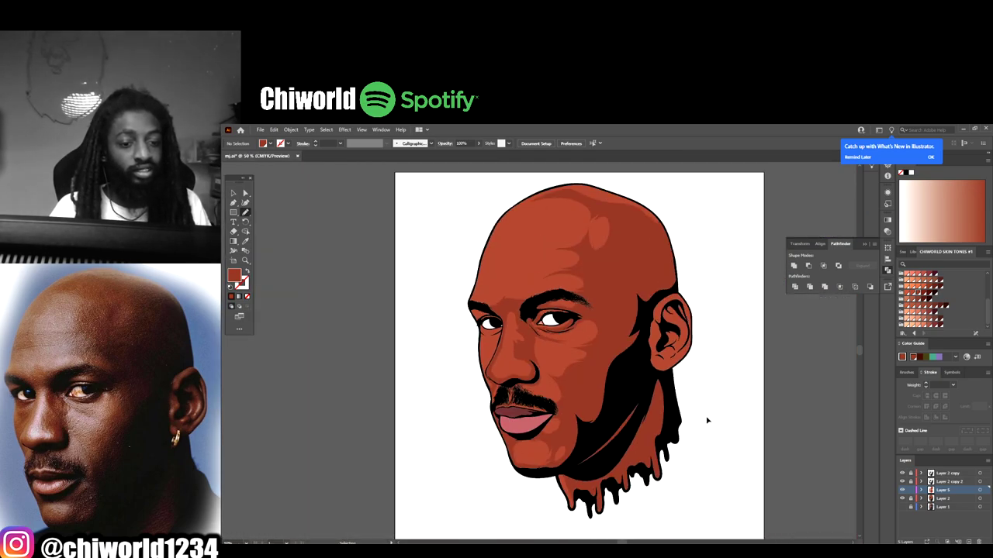
{"action": "scroll", "coordinate": [699, 423], "scroll_direction": "up", "scroll_amount": 3}
{"action": "scroll", "coordinate": [699, 418], "scroll_direction": "up", "scroll_amount": 4}
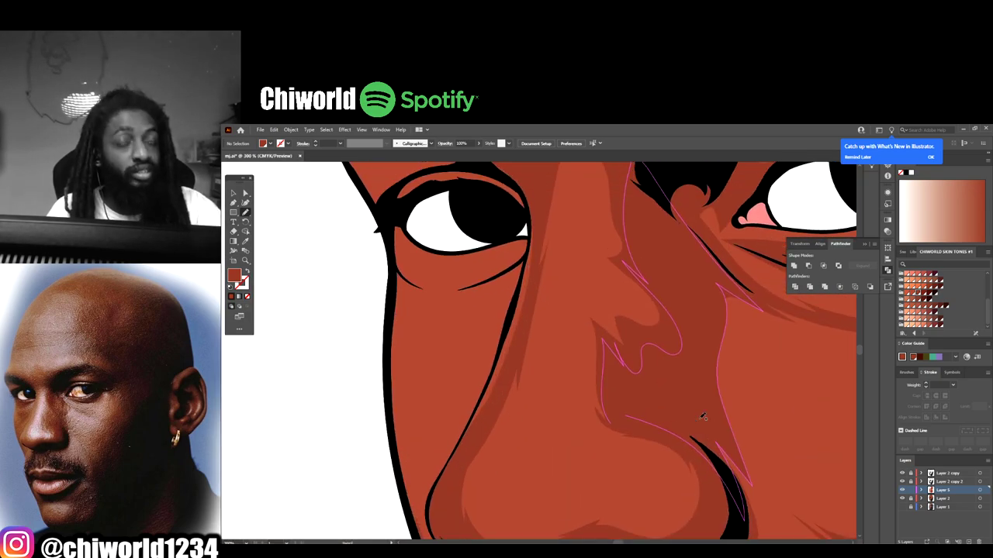
{"action": "mouse_move", "coordinate": [532, 231]}
{"action": "left_mouse_down"}
{"action": "mouse_move", "coordinate": [515, 314]}
{"action": "mouse_move", "coordinate": [514, 303]}
{"action": "mouse_move", "coordinate": [498, 307]}
{"action": "mouse_move", "coordinate": [468, 338]}
{"action": "left_mouse_up"}
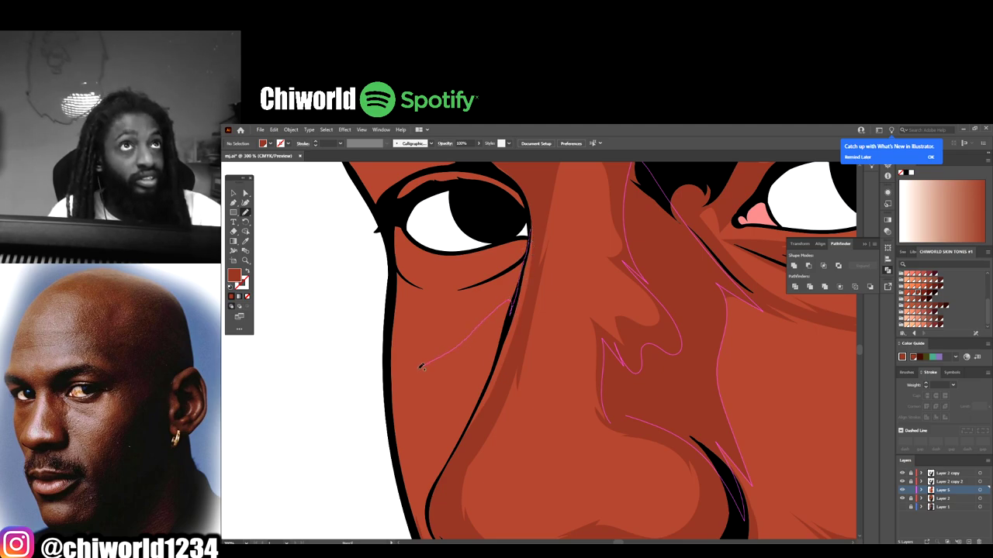
{"action": "mouse_move", "coordinate": [419, 370]}
{"action": "left_mouse_down"}
{"action": "mouse_move", "coordinate": [453, 332]}
{"action": "mouse_move", "coordinate": [454, 307]}
{"action": "mouse_move", "coordinate": [425, 287]}
{"action": "left_mouse_up"}
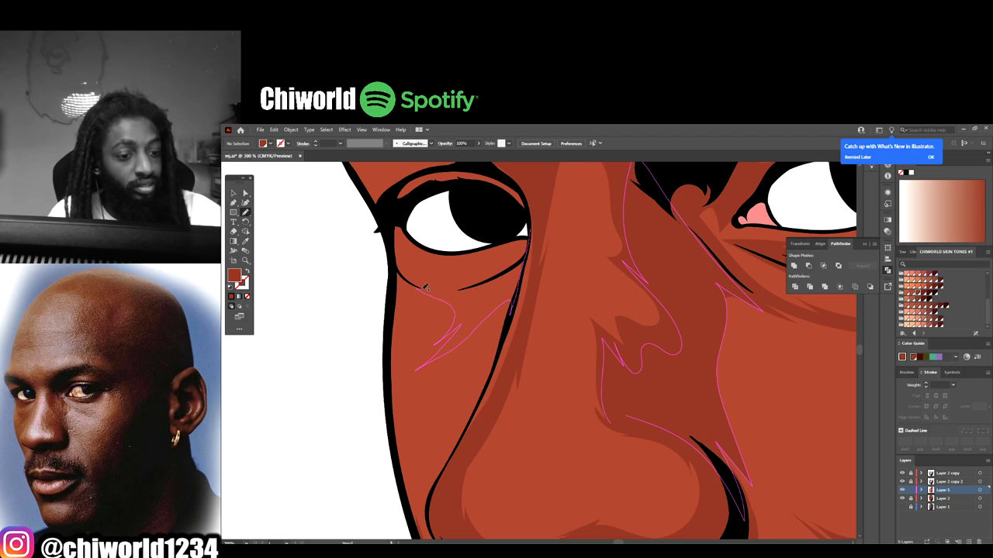
{"action": "mouse_move", "coordinate": [500, 269]}
{"action": "left_mouse_down"}
{"action": "mouse_move", "coordinate": [527, 245]}
{"action": "mouse_move", "coordinate": [460, 263]}
{"action": "mouse_move", "coordinate": [392, 228]}
{"action": "mouse_move", "coordinate": [395, 266]}
{"action": "mouse_move", "coordinate": [427, 290]}
{"action": "left_mouse_up"}
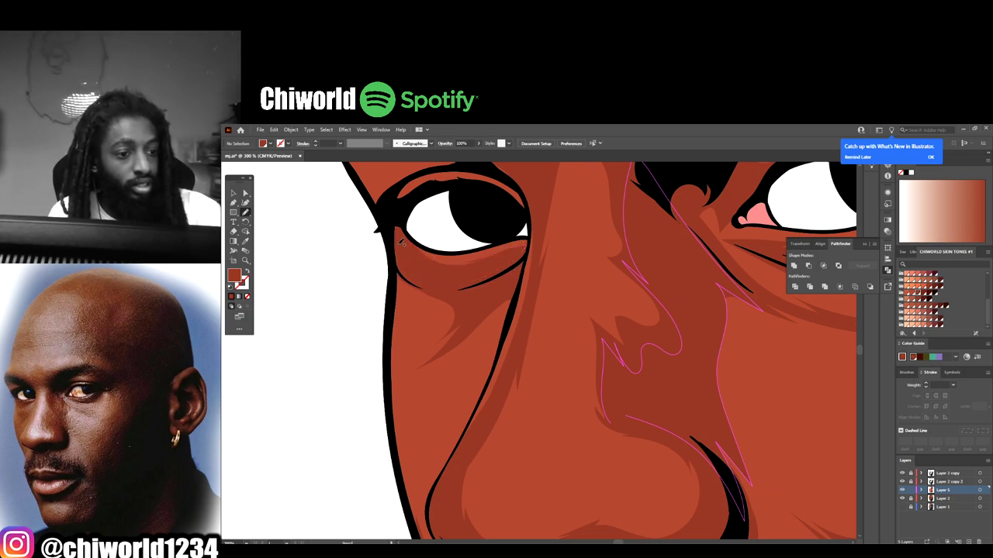
{"action": "scroll", "coordinate": [402, 241], "scroll_direction": "up", "scroll_amount": 3}
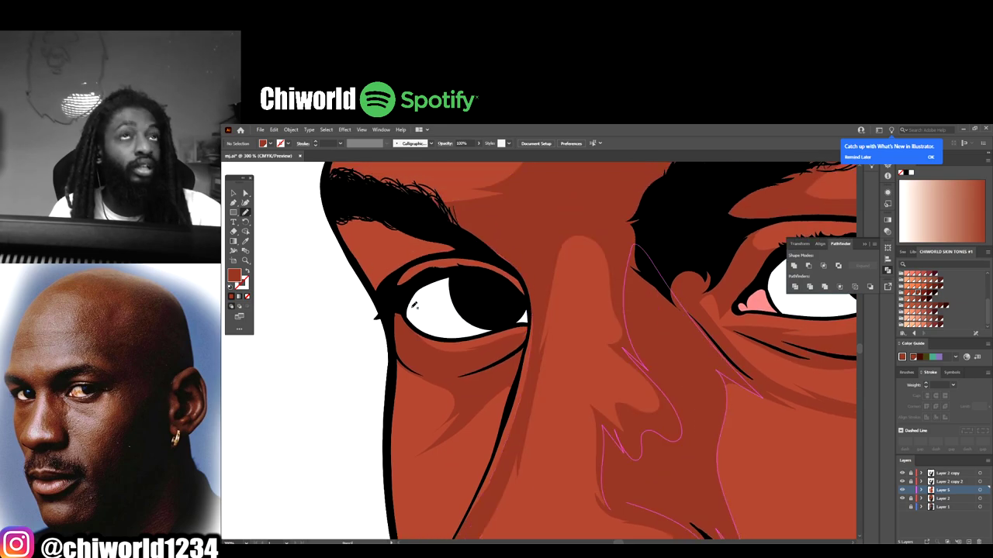
{"action": "mouse_move", "coordinate": [409, 307]}
{"action": "left_mouse_down"}
{"action": "mouse_move", "coordinate": [393, 281]}
{"action": "mouse_move", "coordinate": [451, 251]}
{"action": "mouse_move", "coordinate": [518, 254]}
{"action": "mouse_move", "coordinate": [536, 307]}
{"action": "mouse_move", "coordinate": [438, 302]}
{"action": "mouse_move", "coordinate": [384, 267]}
{"action": "mouse_move", "coordinate": [415, 245]}
{"action": "mouse_move", "coordinate": [342, 226]}
{"action": "mouse_move", "coordinate": [411, 214]}
{"action": "mouse_move", "coordinate": [489, 261]}
{"action": "mouse_move", "coordinate": [416, 326]}
{"action": "left_mouse_up"}
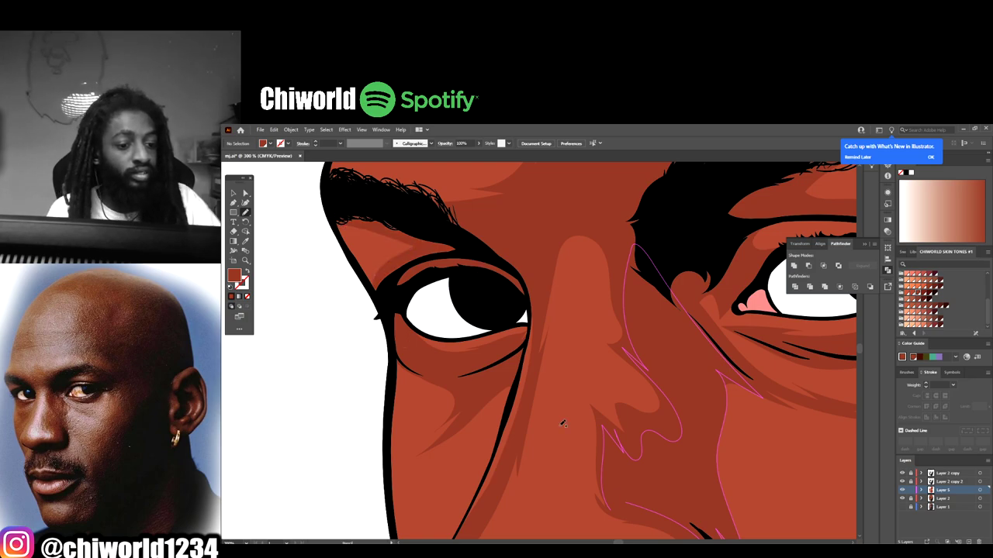
- Draw freehand shadow shapes on the far cheek: along the face outline, beside the nose's outer line, and up the edge below the far eye
{"action": "key", "text": "ctrl+minus"}
{"action": "scroll", "coordinate": [612, 457], "scroll_direction": "down", "scroll_amount": 3}
{"action": "scroll", "coordinate": [605, 435], "scroll_direction": "up", "scroll_amount": 3}
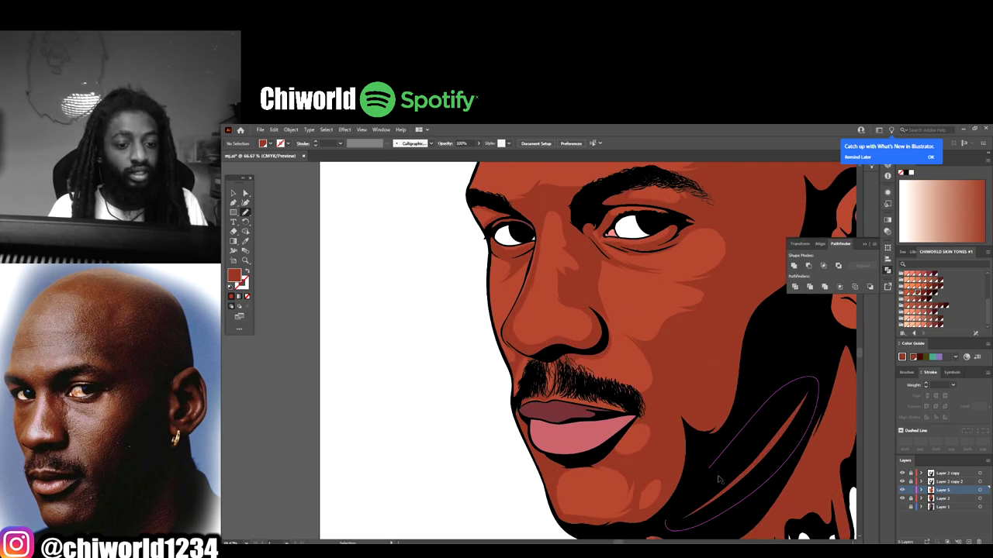
{"action": "scroll", "coordinate": [680, 468], "scroll_direction": "up", "scroll_amount": 1}
{"action": "scroll", "coordinate": [481, 395], "scroll_direction": "up", "scroll_amount": 3}
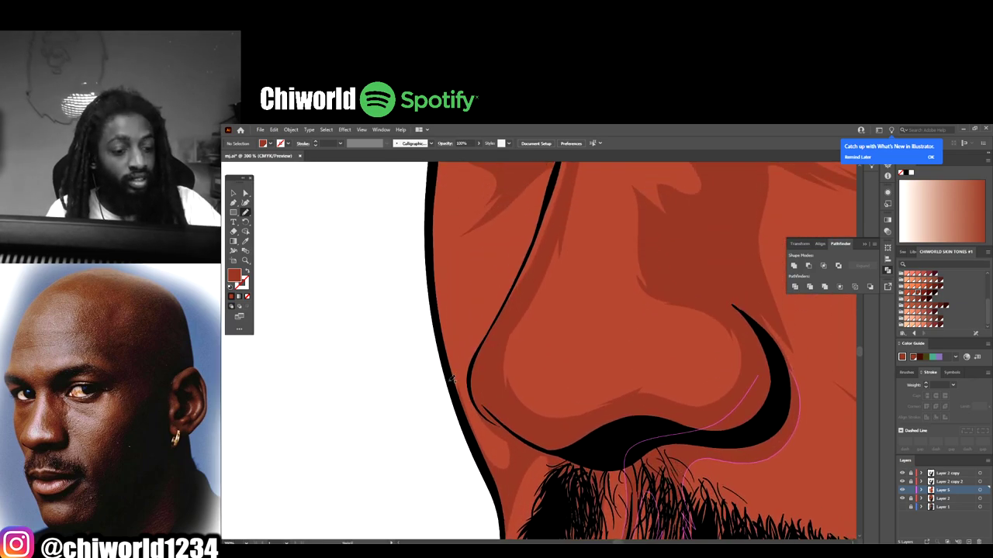
{"action": "mouse_move", "coordinate": [466, 415]}
{"action": "left_mouse_down"}
{"action": "mouse_move", "coordinate": [510, 484]}
{"action": "mouse_move", "coordinate": [524, 470]}
{"action": "mouse_move", "coordinate": [505, 467]}
{"action": "mouse_move", "coordinate": [481, 421]}
{"action": "left_mouse_up"}
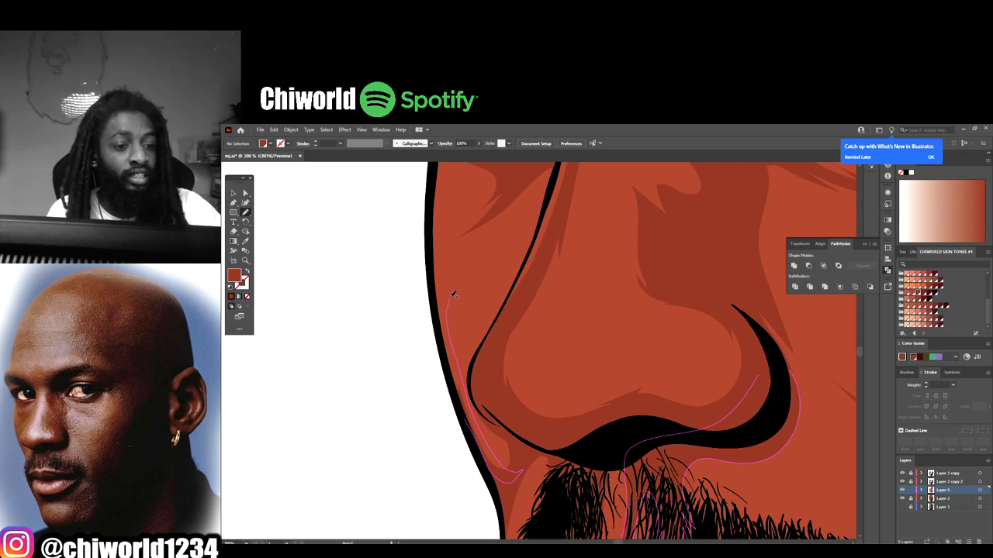
{"action": "mouse_move", "coordinate": [454, 294]}
{"action": "left_mouse_down"}
{"action": "mouse_move", "coordinate": [480, 250]}
{"action": "mouse_move", "coordinate": [460, 254]}
{"action": "mouse_move", "coordinate": [501, 206]}
{"action": "mouse_move", "coordinate": [447, 237]}
{"action": "mouse_move", "coordinate": [433, 272]}
{"action": "mouse_move", "coordinate": [456, 383]}
{"action": "mouse_move", "coordinate": [476, 381]}
{"action": "mouse_move", "coordinate": [556, 162]}
{"action": "mouse_move", "coordinate": [471, 345]}
{"action": "mouse_move", "coordinate": [466, 400]}
{"action": "mouse_move", "coordinate": [486, 399]}
{"action": "mouse_move", "coordinate": [504, 437]}
{"action": "mouse_move", "coordinate": [465, 392]}
{"action": "mouse_move", "coordinate": [461, 351]}
{"action": "mouse_move", "coordinate": [550, 191]}
{"action": "left_mouse_up"}
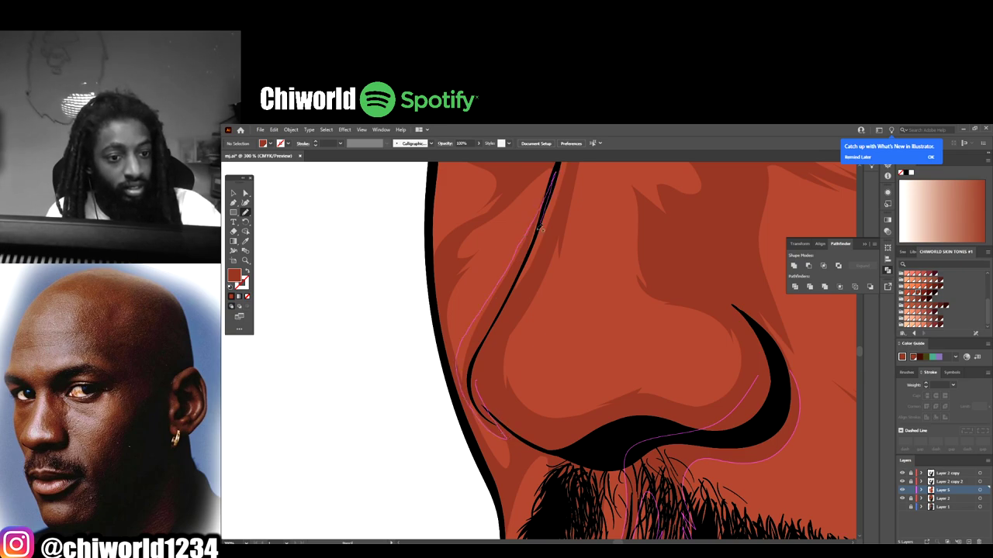
{"action": "scroll", "coordinate": [470, 433], "scroll_direction": "up", "scroll_amount": 3}
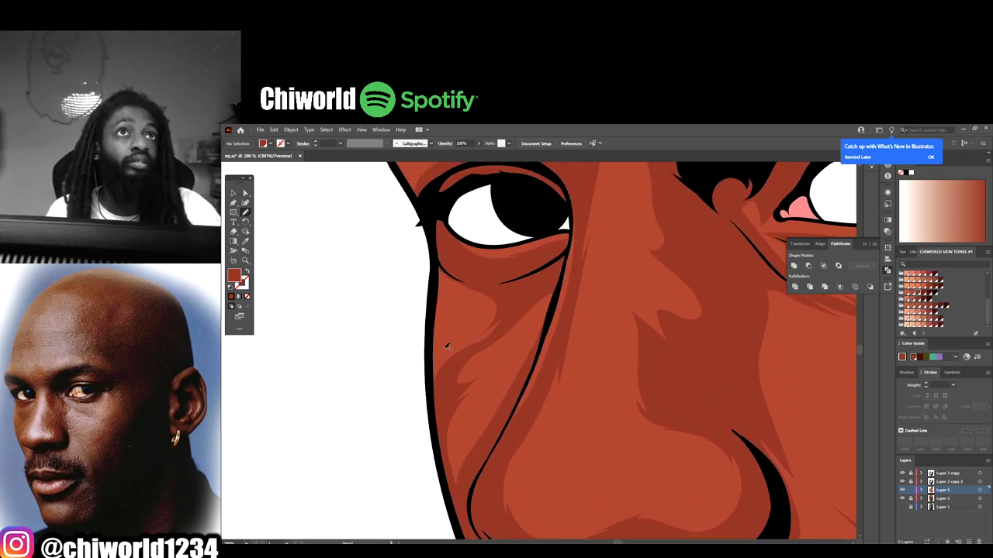
{"action": "mouse_move", "coordinate": [435, 376]}
{"action": "left_mouse_down"}
{"action": "mouse_move", "coordinate": [463, 359]}
{"action": "mouse_move", "coordinate": [450, 348]}
{"action": "mouse_move", "coordinate": [439, 250]}
{"action": "left_mouse_up"}
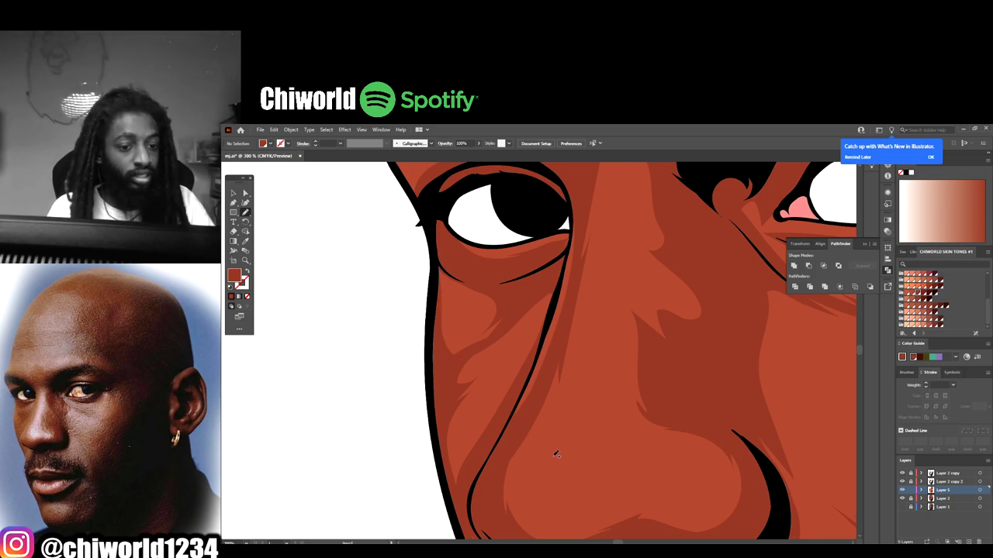
- Draw a freehand shadow shape along the far edge of the forehead above the far eyebrow, with pointed, curved inward edges
{"action": "scroll", "coordinate": [555, 455], "scroll_direction": "down", "scroll_amount": 6}
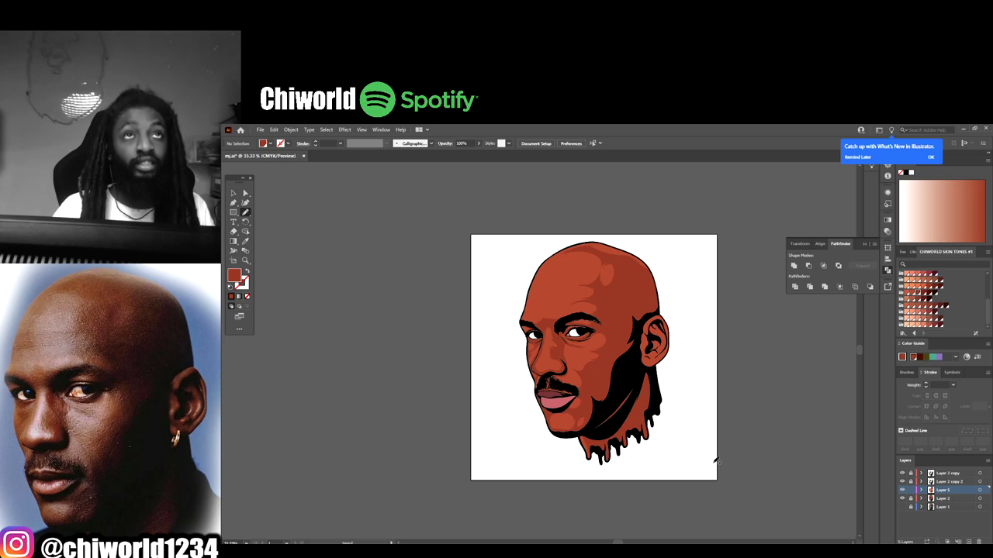
{"action": "scroll", "coordinate": [713, 455], "scroll_direction": "up", "scroll_amount": 2}
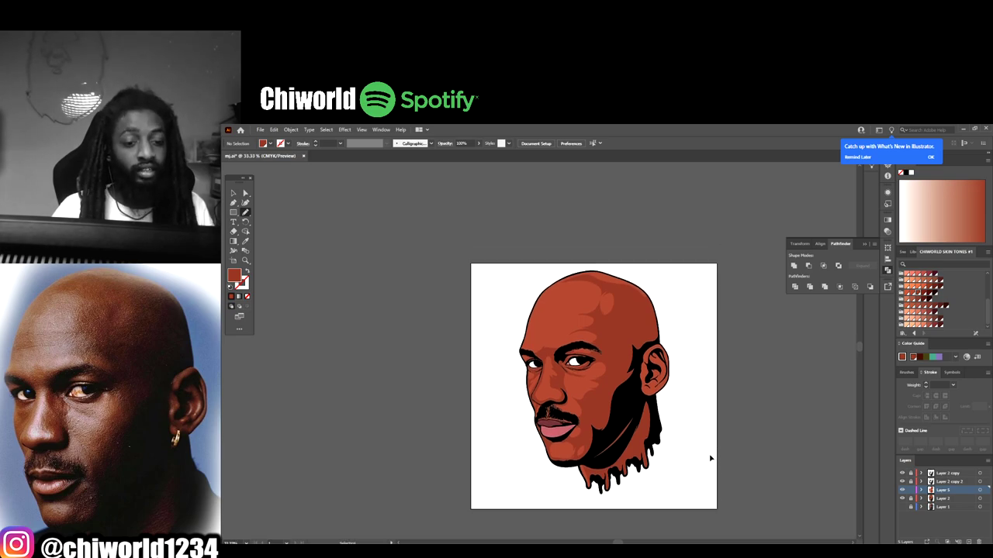
{"action": "scroll", "coordinate": [710, 458], "scroll_direction": "up", "scroll_amount": 4}
{"action": "scroll", "coordinate": [713, 454], "scroll_direction": "up", "scroll_amount": 2}
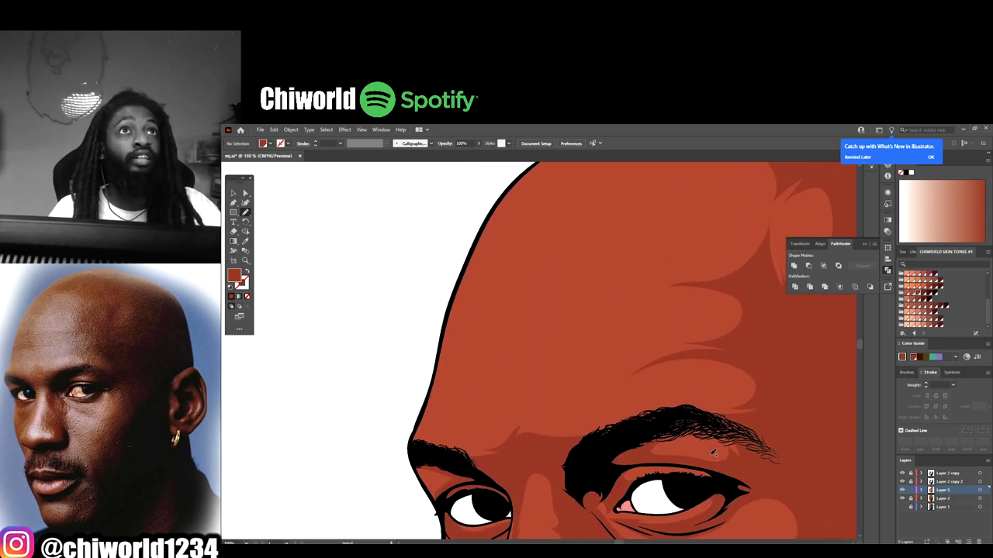
{"action": "scroll", "coordinate": [714, 453], "scroll_direction": "up", "scroll_amount": 2}
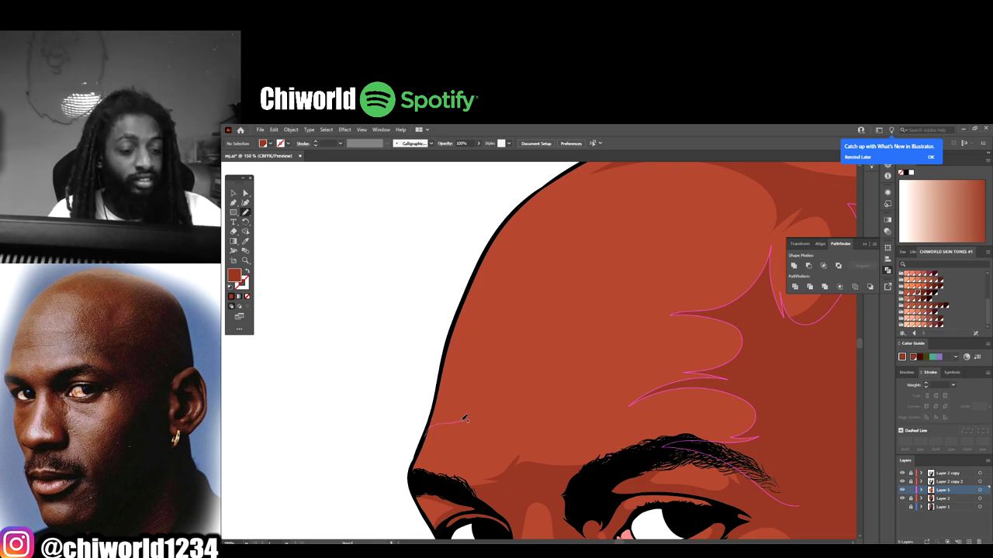
{"action": "left_click_drag", "start_coordinate": [475, 415], "coordinate": [454, 398]}
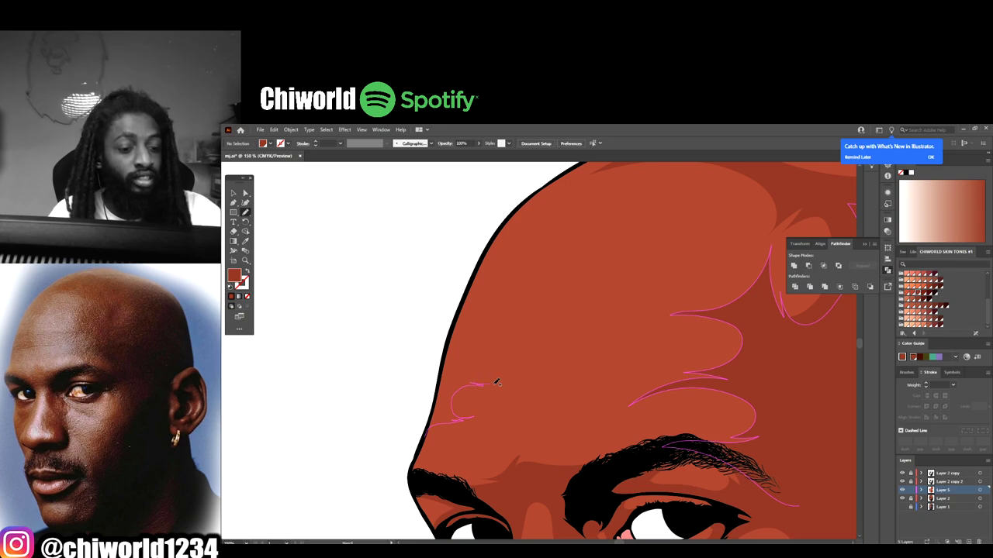
{"action": "left_click_drag", "start_coordinate": [537, 373], "coordinate": [488, 361]}
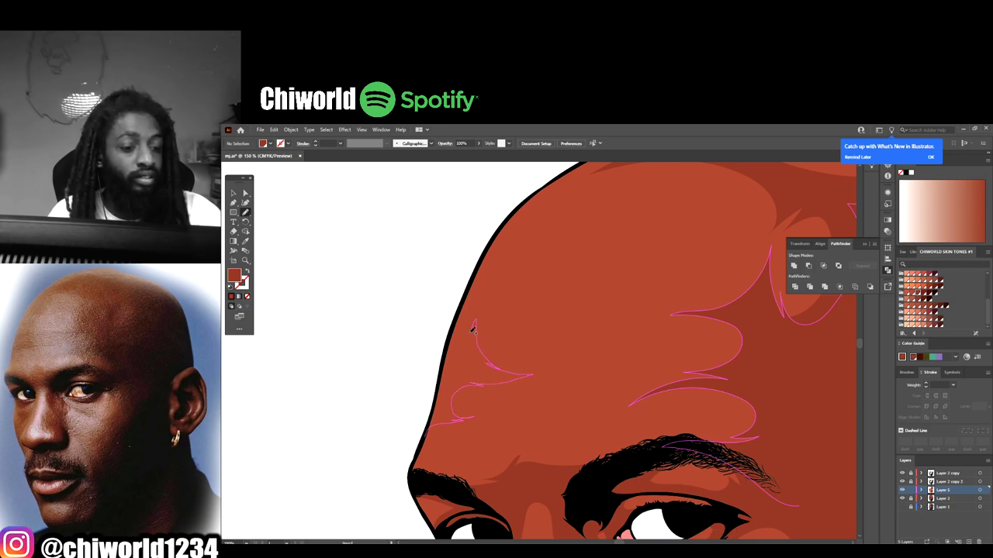
{"action": "left_click_drag", "start_coordinate": [472, 329], "coordinate": [478, 283]}
{"action": "left_click_drag", "start_coordinate": [453, 342], "coordinate": [428, 430]}
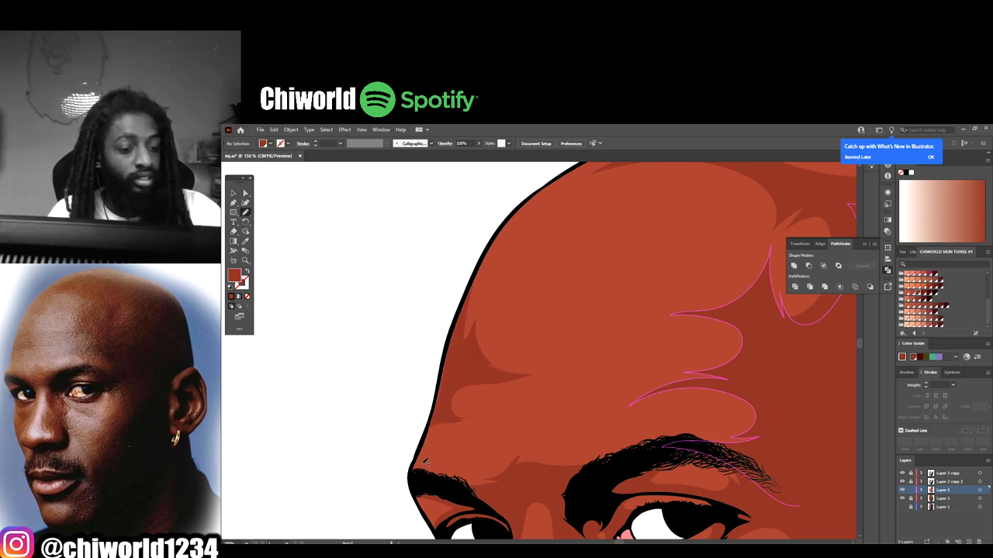
- Draw freehand shadow shapes on the ear's lower rim and inner folds, leaving rounded highlights on the lobe and the ridge above it
{"action": "scroll", "coordinate": [691, 524], "scroll_direction": "down", "scroll_amount": 5}
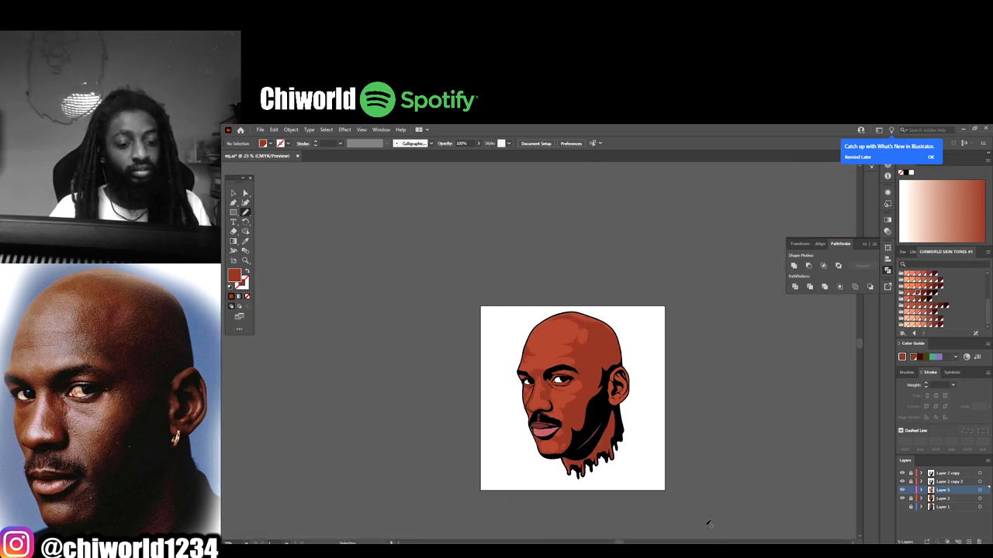
{"action": "key", "text": "ctrl+="}
{"action": "scroll", "coordinate": [693, 517], "scroll_direction": "up", "scroll_amount": 4}
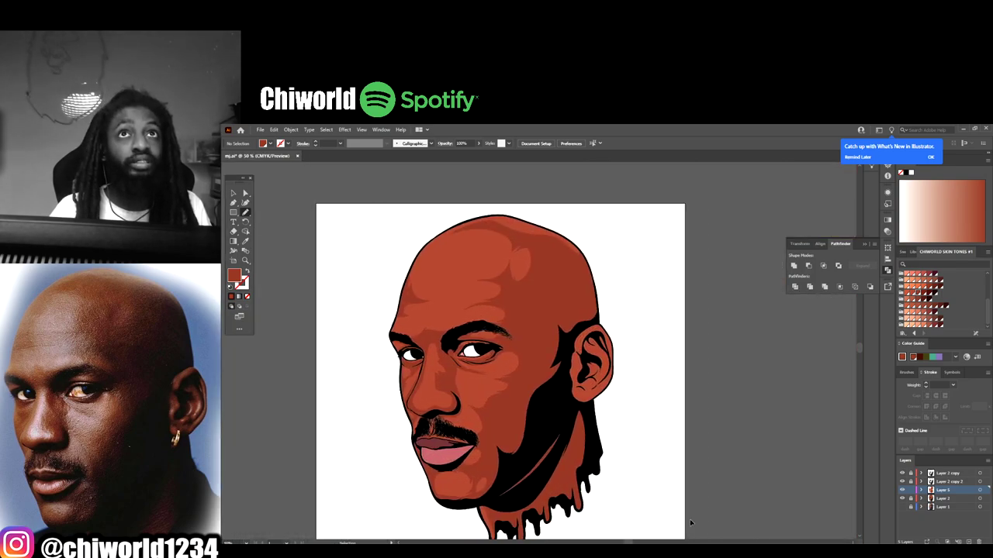
{"action": "scroll", "coordinate": [693, 518], "scroll_direction": "down", "scroll_amount": 3}
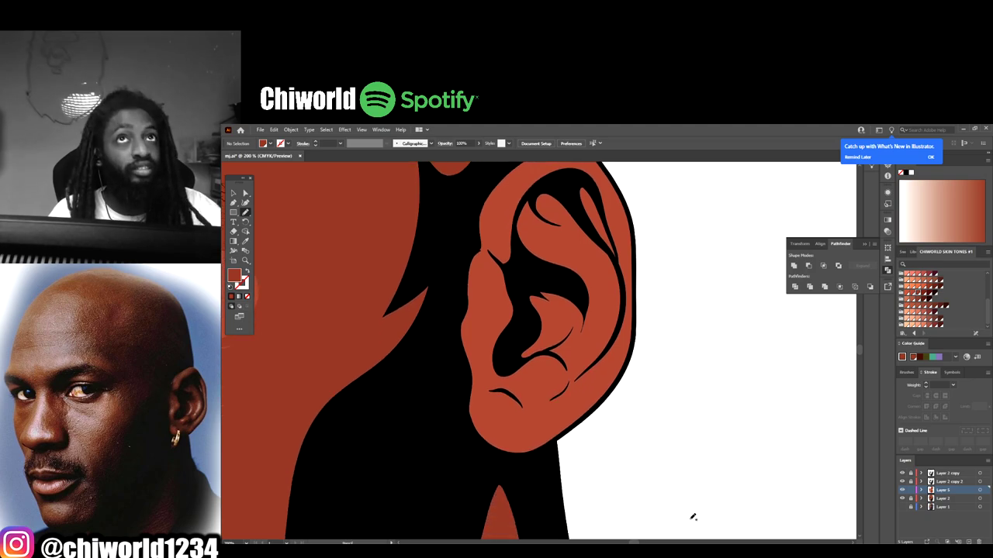
{"action": "mouse_move", "coordinate": [470, 424]}
{"action": "left_mouse_down"}
{"action": "mouse_move", "coordinate": [479, 398]}
{"action": "mouse_move", "coordinate": [510, 397]}
{"action": "mouse_move", "coordinate": [525, 414]}
{"action": "mouse_move", "coordinate": [523, 441]}
{"action": "mouse_move", "coordinate": [536, 435]}
{"action": "mouse_move", "coordinate": [508, 455]}
{"action": "mouse_move", "coordinate": [565, 429]}
{"action": "mouse_move", "coordinate": [610, 390]}
{"action": "mouse_move", "coordinate": [590, 394]}
{"action": "mouse_move", "coordinate": [623, 297]}
{"action": "left_mouse_up"}
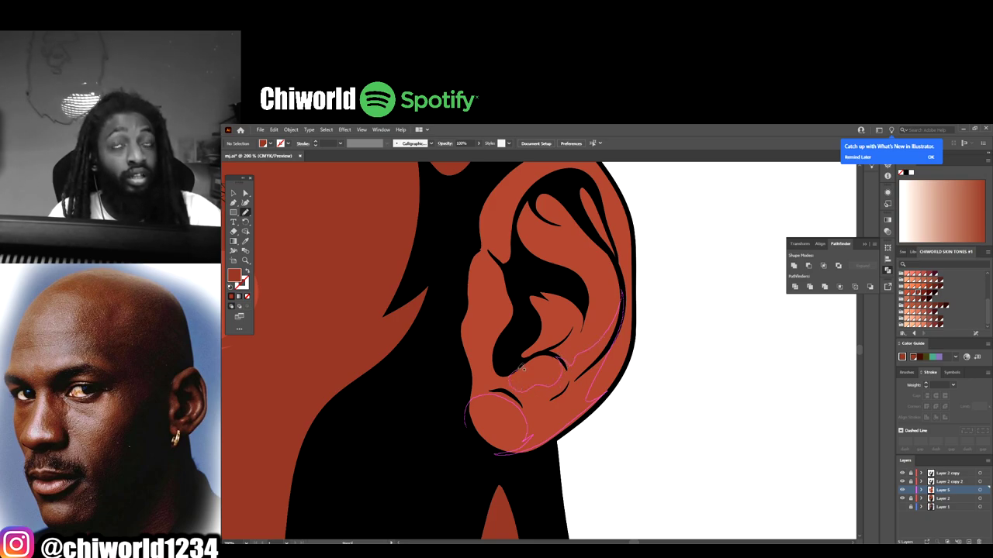
{"action": "mouse_move", "coordinate": [566, 347]}
{"action": "left_mouse_down"}
{"action": "mouse_move", "coordinate": [611, 298]}
{"action": "mouse_move", "coordinate": [578, 253]}
{"action": "mouse_move", "coordinate": [532, 232]}
{"action": "mouse_move", "coordinate": [534, 187]}
{"action": "mouse_move", "coordinate": [520, 269]}
{"action": "mouse_move", "coordinate": [552, 280]}
{"action": "mouse_move", "coordinate": [574, 329]}
{"action": "mouse_move", "coordinate": [544, 284]}
{"action": "mouse_move", "coordinate": [519, 337]}
{"action": "mouse_move", "coordinate": [485, 360]}
{"action": "mouse_move", "coordinate": [461, 293]}
{"action": "left_mouse_up"}
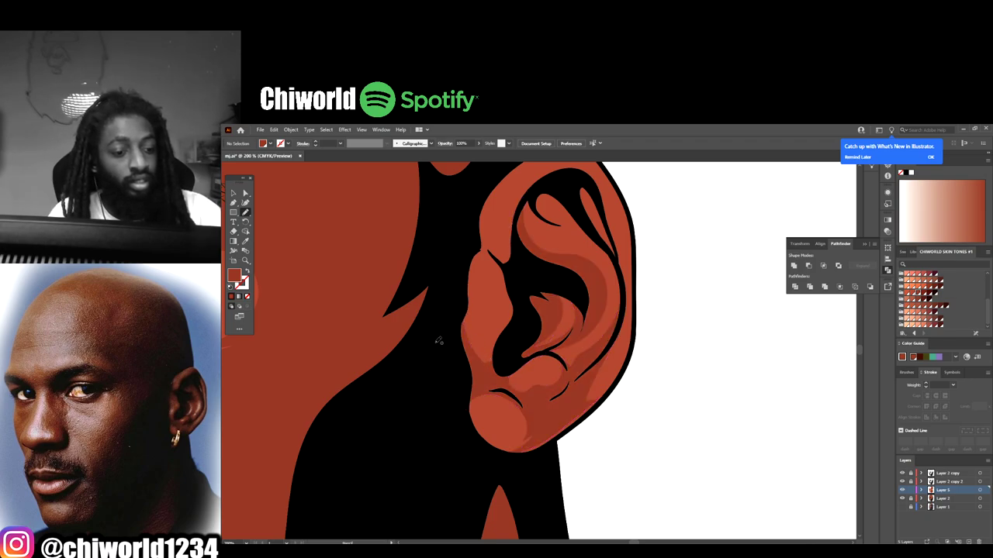
- Draw freehand shadow shapes down the ear's front edge and around its upper rim, leaving rounded highlights between them
{"action": "scroll", "coordinate": [466, 390], "scroll_direction": "up", "scroll_amount": 2}
{"action": "mouse_move", "coordinate": [458, 411]}
{"action": "left_mouse_down"}
{"action": "mouse_move", "coordinate": [494, 427]}
{"action": "mouse_move", "coordinate": [514, 397]}
{"action": "mouse_move", "coordinate": [476, 379]}
{"action": "left_mouse_up"}
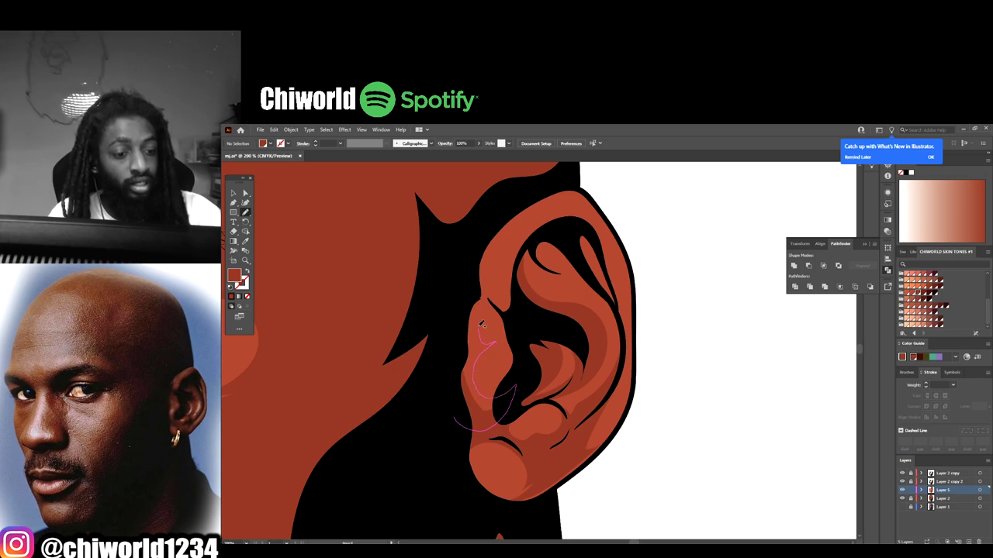
{"action": "mouse_move", "coordinate": [481, 324]}
{"action": "left_mouse_down"}
{"action": "mouse_move", "coordinate": [514, 335]}
{"action": "mouse_move", "coordinate": [535, 235]}
{"action": "mouse_move", "coordinate": [491, 221]}
{"action": "mouse_move", "coordinate": [517, 273]}
{"action": "mouse_move", "coordinate": [578, 285]}
{"action": "mouse_move", "coordinate": [560, 255]}
{"action": "mouse_move", "coordinate": [596, 293]}
{"action": "mouse_move", "coordinate": [614, 345]}
{"action": "mouse_move", "coordinate": [601, 405]}
{"action": "mouse_move", "coordinate": [622, 366]}
{"action": "mouse_move", "coordinate": [617, 293]}
{"action": "left_mouse_up"}
{"action": "mouse_move", "coordinate": [615, 253]}
{"action": "left_mouse_down"}
{"action": "mouse_move", "coordinate": [632, 259]}
{"action": "mouse_move", "coordinate": [580, 186]}
{"action": "mouse_move", "coordinate": [531, 193]}
{"action": "mouse_move", "coordinate": [540, 220]}
{"action": "mouse_move", "coordinate": [503, 278]}
{"action": "mouse_move", "coordinate": [508, 307]}
{"action": "left_mouse_up"}
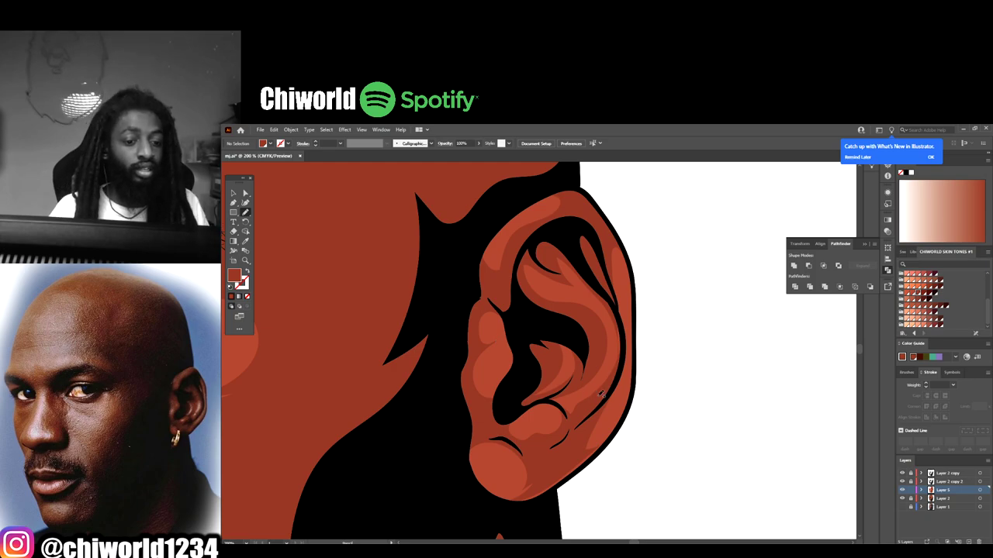
- Add a new layer directly above the shadow layer and choose a darker reddish-brown skin-tone swatch as the fill
{"action": "key", "text": "ctrl+minus"}
{"action": "key", "text": "ctrl+minus"}
{"action": "key", "text": "ctrl+minus"}
{"action": "key", "text": "ctrl+minus"}
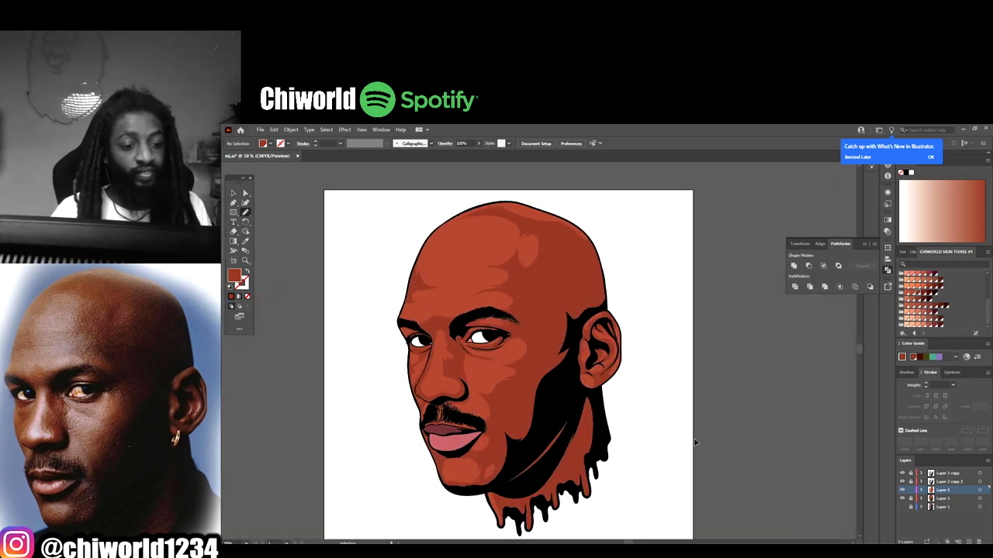
{"action": "key", "text": "ctrl+minus"}
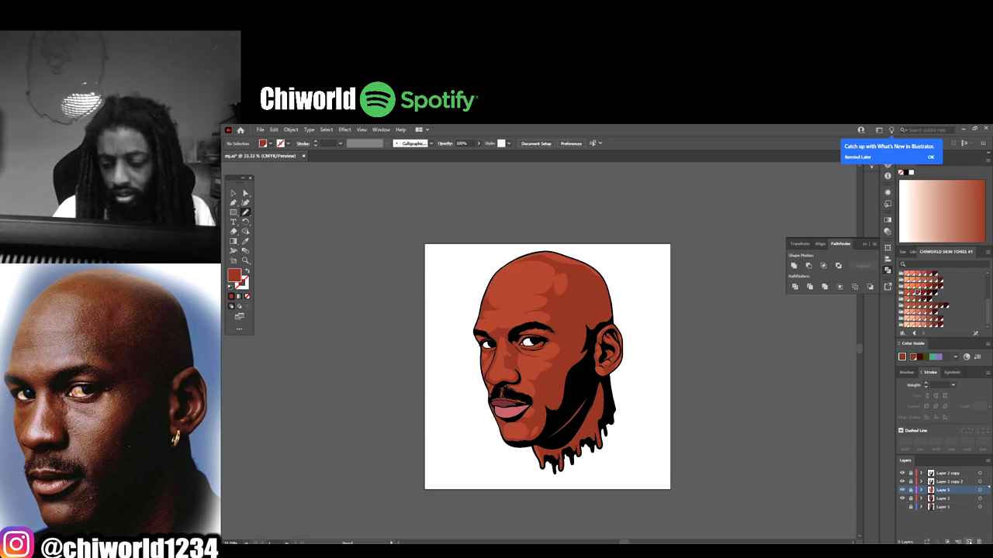
{"action": "left_click", "coordinate": [968, 541]}
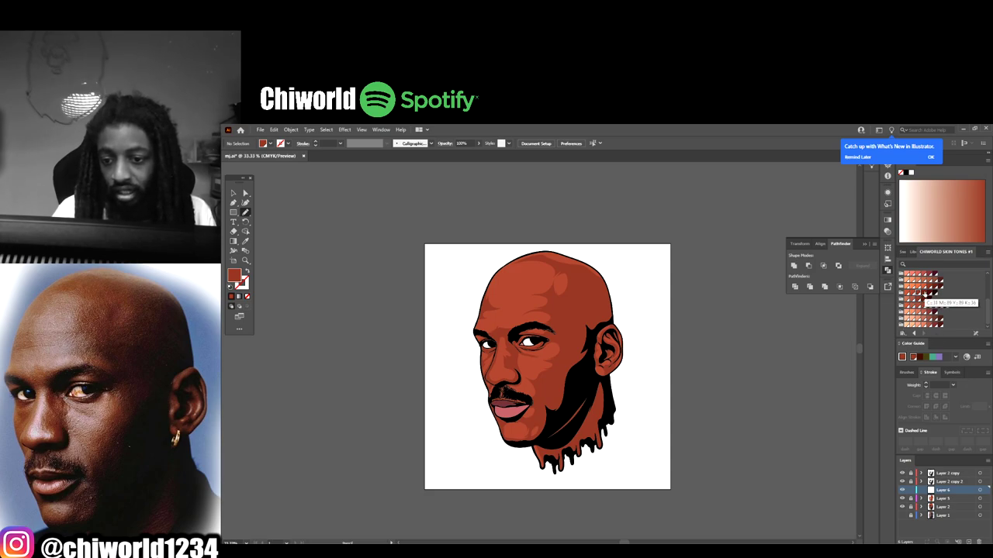
{"action": "left_click", "coordinate": [923, 293]}
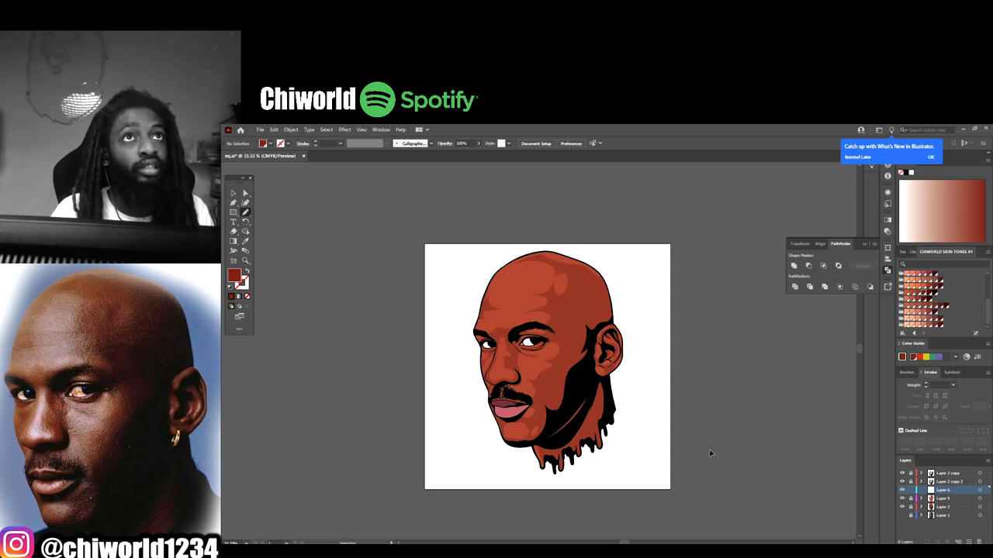
- Draw freehand darker shadow shapes at the near eye's inner corner and beside the inner eyebrow, with a jagged edge down the nose bridge
{"action": "key", "text": "ctrl+1"}
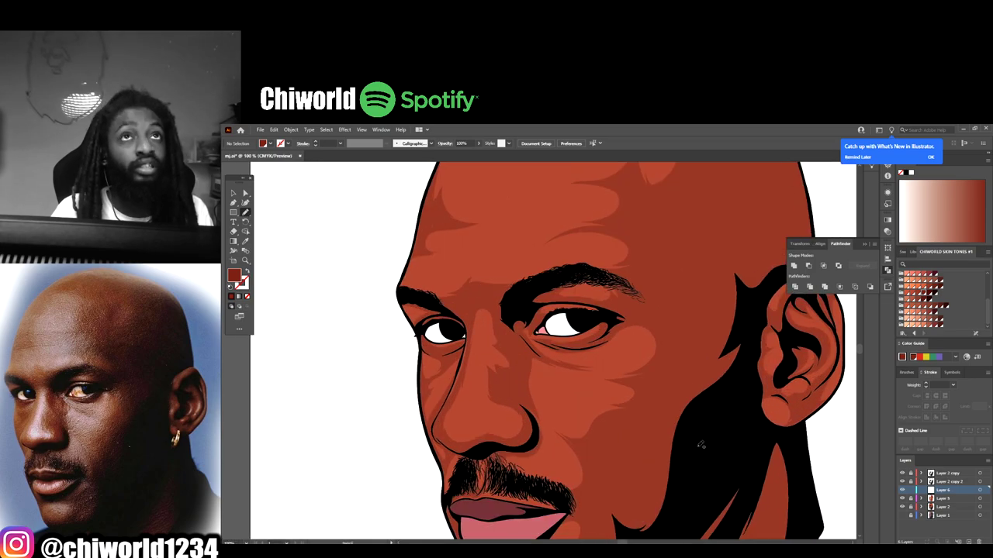
{"action": "scroll", "coordinate": [701, 444], "scroll_direction": "up", "scroll_amount": 1}
{"action": "key", "text": "ctrl+="}
{"action": "key", "text": "ctrl+="}
{"action": "key", "text": "ctrl+="}
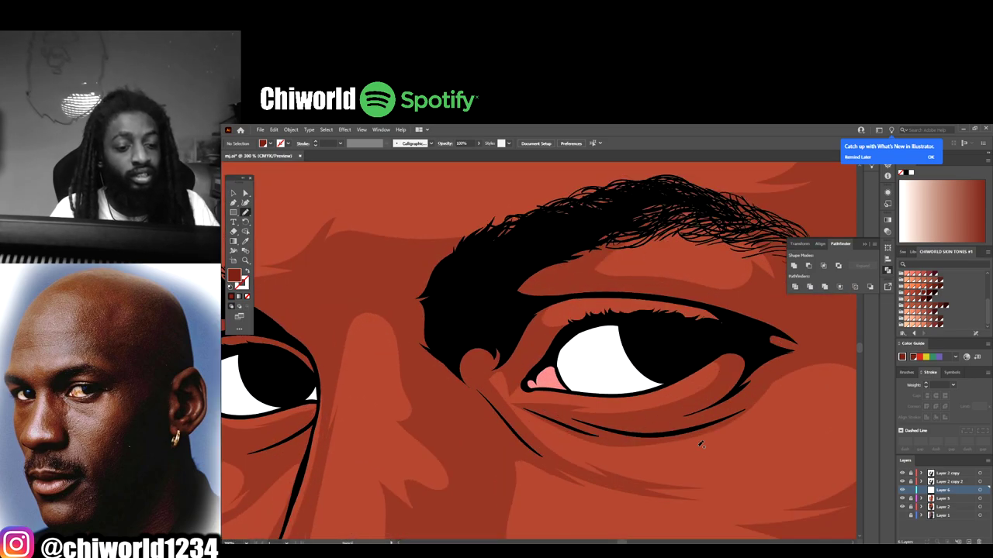
{"action": "mouse_move", "coordinate": [448, 349]}
{"action": "left_mouse_down"}
{"action": "mouse_move", "coordinate": [510, 423]}
{"action": "mouse_move", "coordinate": [491, 385]}
{"action": "mouse_move", "coordinate": [517, 383]}
{"action": "left_mouse_up"}
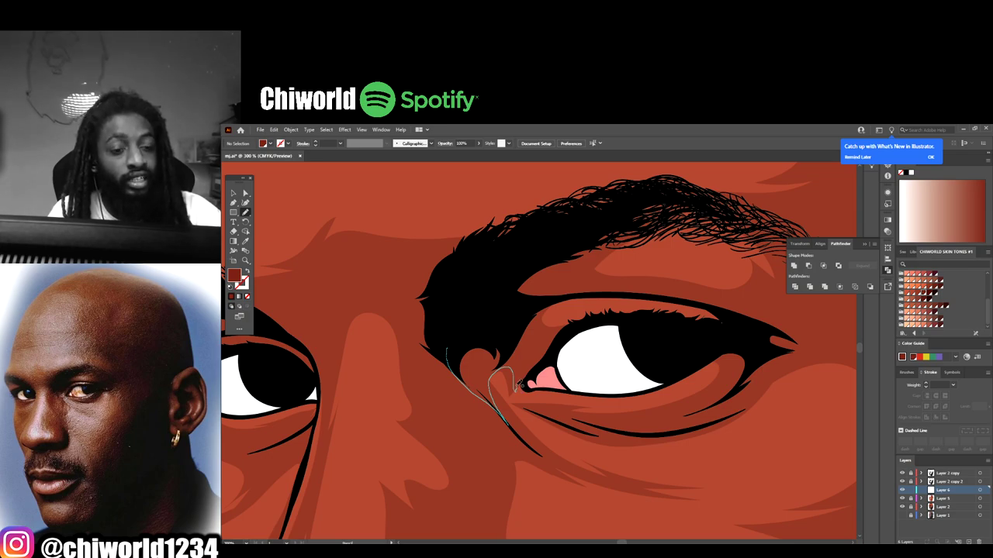
{"action": "mouse_move", "coordinate": [519, 385]}
{"action": "left_mouse_down"}
{"action": "mouse_move", "coordinate": [526, 344]}
{"action": "mouse_move", "coordinate": [552, 304]}
{"action": "mouse_move", "coordinate": [642, 296]}
{"action": "mouse_move", "coordinate": [558, 273]}
{"action": "mouse_move", "coordinate": [543, 226]}
{"action": "mouse_move", "coordinate": [450, 307]}
{"action": "left_mouse_up"}
{"action": "mouse_move", "coordinate": [457, 349]}
{"action": "left_mouse_down"}
{"action": "mouse_move", "coordinate": [485, 392]}
{"action": "mouse_move", "coordinate": [456, 383]}
{"action": "mouse_move", "coordinate": [442, 405]}
{"action": "mouse_move", "coordinate": [459, 476]}
{"action": "mouse_move", "coordinate": [425, 437]}
{"action": "mouse_move", "coordinate": [407, 333]}
{"action": "mouse_move", "coordinate": [418, 346]}
{"action": "mouse_move", "coordinate": [414, 324]}
{"action": "mouse_move", "coordinate": [383, 293]}
{"action": "mouse_move", "coordinate": [539, 216]}
{"action": "left_mouse_up"}
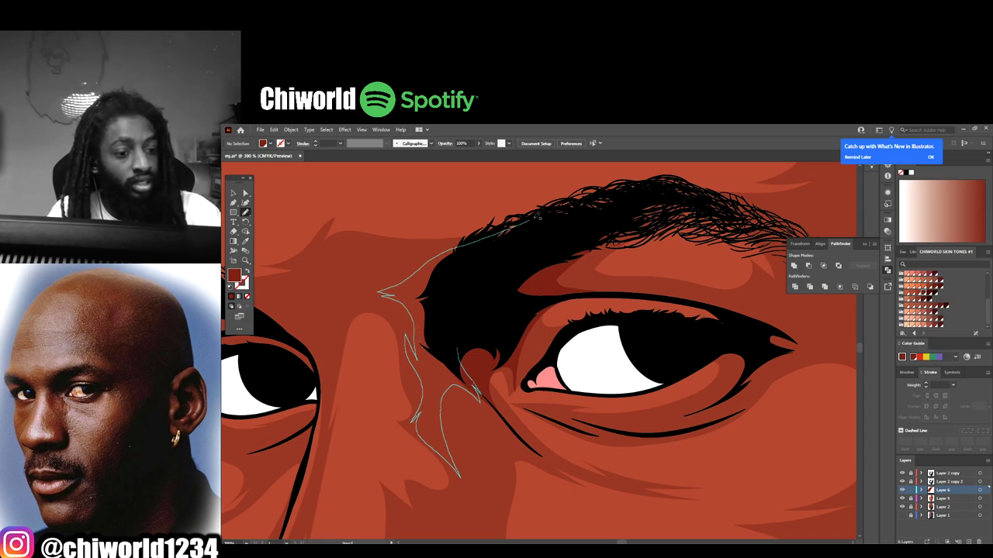
- Draw a freehand darker shadow shape around the inner end of the far eyebrow
{"action": "scroll", "coordinate": [714, 442], "scroll_direction": "down", "scroll_amount": 5}
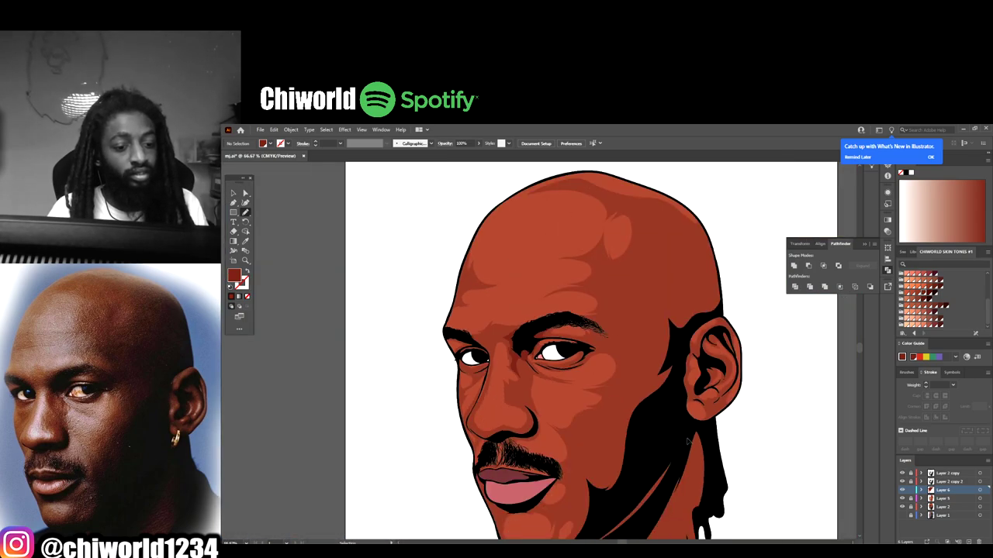
{"action": "scroll", "coordinate": [685, 439], "scroll_direction": "up", "scroll_amount": 4}
{"action": "scroll", "coordinate": [685, 439], "scroll_direction": "up", "scroll_amount": 1}
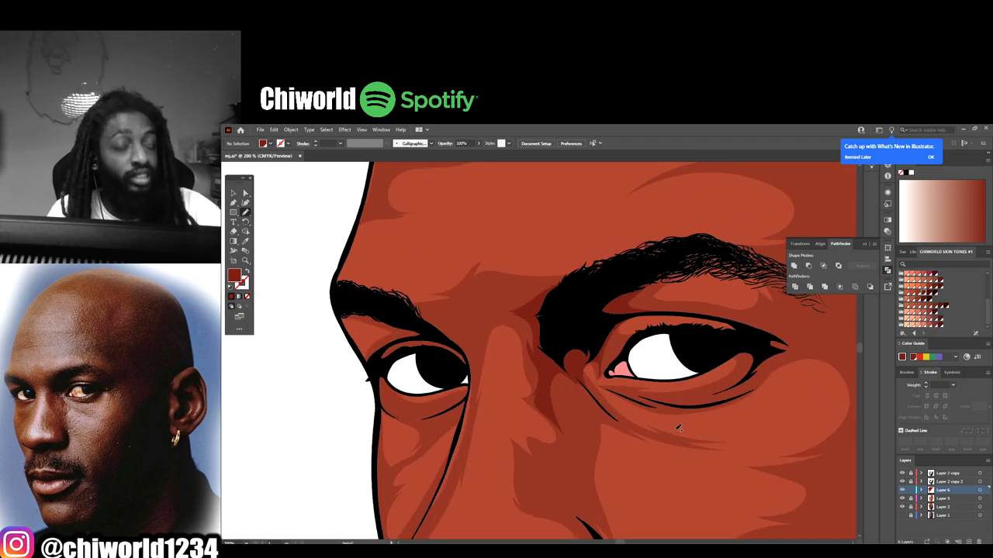
{"action": "mouse_move", "coordinate": [405, 309]}
{"action": "left_mouse_down"}
{"action": "mouse_move", "coordinate": [453, 338]}
{"action": "mouse_move", "coordinate": [470, 376]}
{"action": "mouse_move", "coordinate": [461, 317]}
{"action": "mouse_move", "coordinate": [374, 317]}
{"action": "left_mouse_up"}
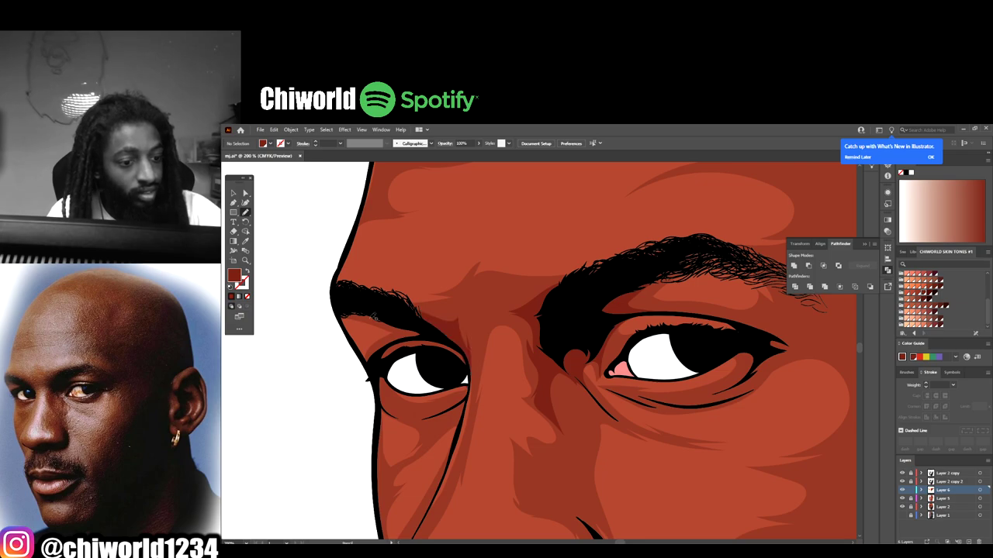
- Draw a freehand darker shadow shape around the near nostril wing and along the nose's underside, with jagged points at its upper end
{"action": "scroll", "coordinate": [574, 459], "scroll_direction": "down", "scroll_amount": 6}
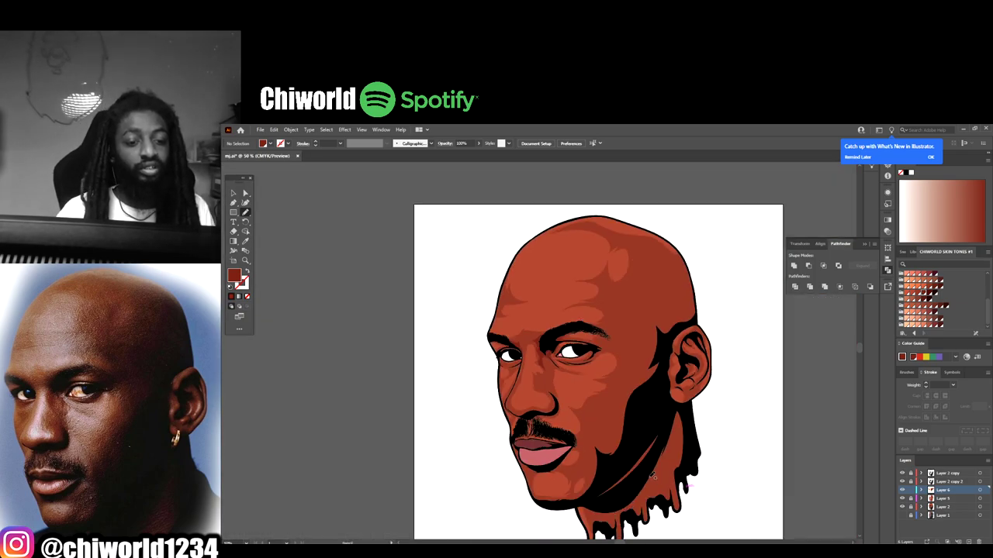
{"action": "scroll", "coordinate": [646, 476], "scroll_direction": "up", "scroll_amount": 2}
{"action": "scroll", "coordinate": [646, 475], "scroll_direction": "up", "scroll_amount": 3}
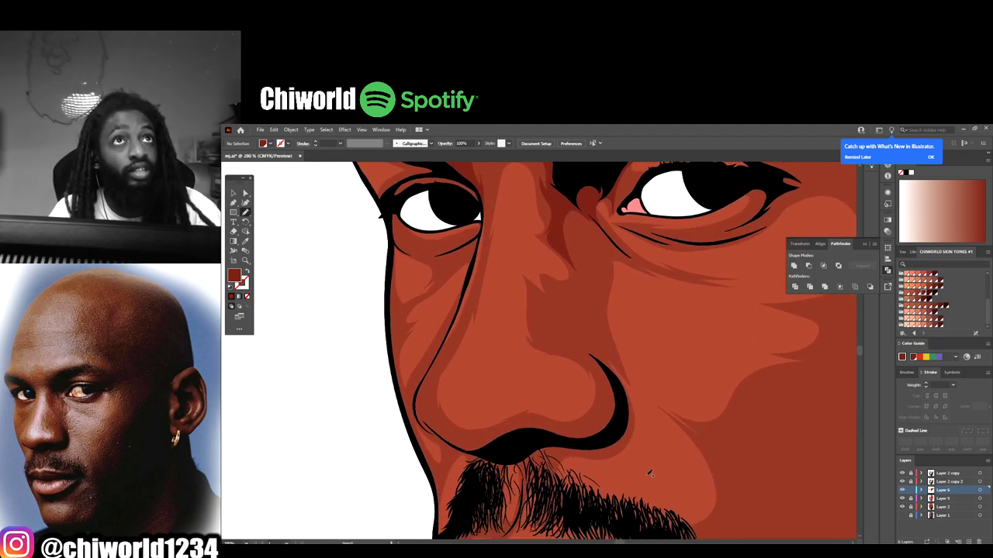
{"action": "mouse_move", "coordinate": [613, 437]}
{"action": "left_mouse_down"}
{"action": "mouse_move", "coordinate": [626, 412]}
{"action": "mouse_move", "coordinate": [614, 374]}
{"action": "mouse_move", "coordinate": [555, 332]}
{"action": "left_mouse_up"}
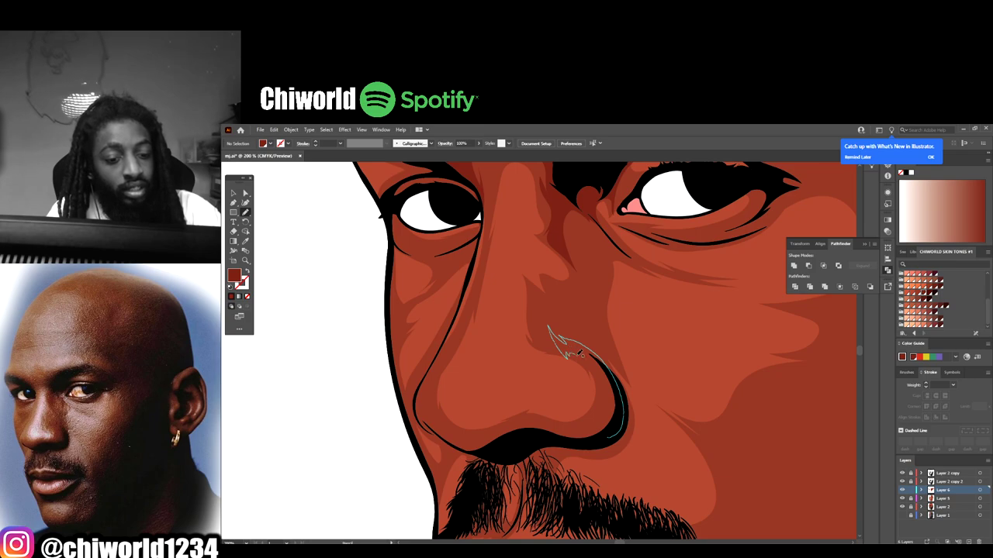
{"action": "mouse_move", "coordinate": [577, 353]}
{"action": "left_mouse_down"}
{"action": "mouse_move", "coordinate": [609, 397]}
{"action": "mouse_move", "coordinate": [599, 424]}
{"action": "mouse_move", "coordinate": [603, 405]}
{"action": "mouse_move", "coordinate": [570, 424]}
{"action": "left_mouse_up"}
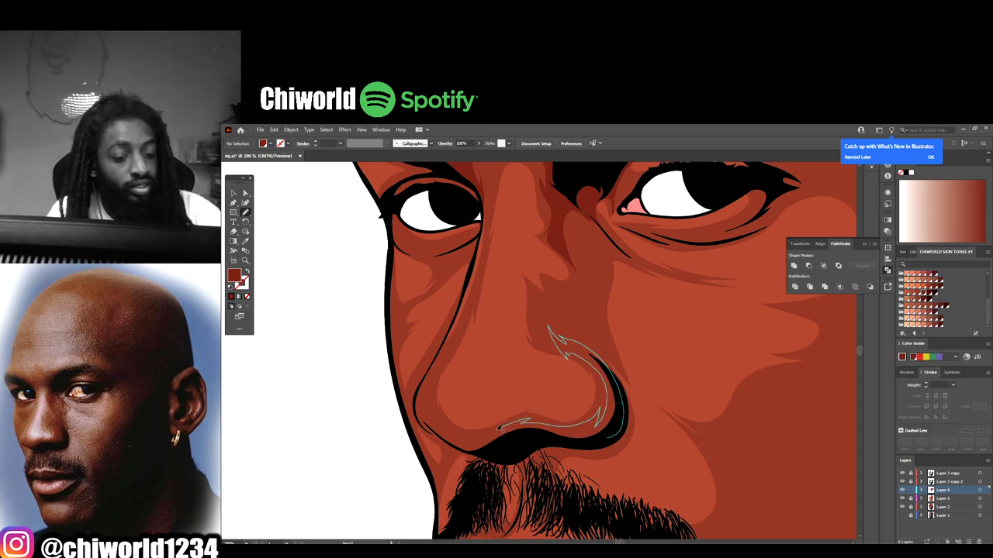
{"action": "mouse_move", "coordinate": [483, 436]}
{"action": "left_mouse_down"}
{"action": "mouse_move", "coordinate": [446, 429]}
{"action": "mouse_move", "coordinate": [423, 408]}
{"action": "mouse_move", "coordinate": [439, 440]}
{"action": "mouse_move", "coordinate": [477, 458]}
{"action": "mouse_move", "coordinate": [622, 425]}
{"action": "left_mouse_up"}
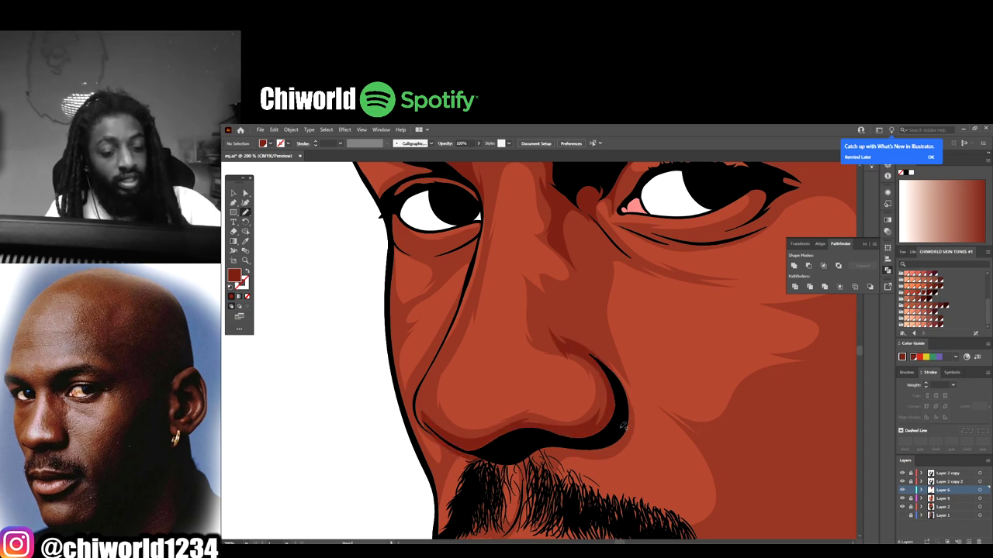
- Draw a freehand darker shadow shape above the near nostril, curving with pointed tips up the side of the nose
{"action": "key", "text": "ctrl+minus"}
{"action": "key", "text": "ctrl+minus"}
{"action": "key", "text": "ctrl+minus"}
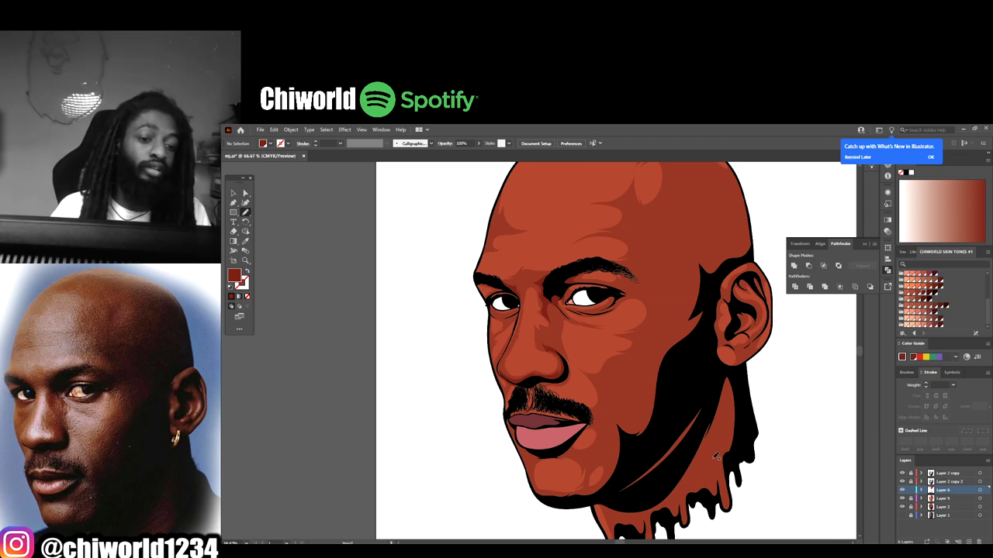
{"action": "key", "text": "ctrl+plus"}
{"action": "key", "text": "ctrl+plus"}
{"action": "key", "text": "ctrl+plus"}
{"action": "key", "text": "ctrl+plus"}
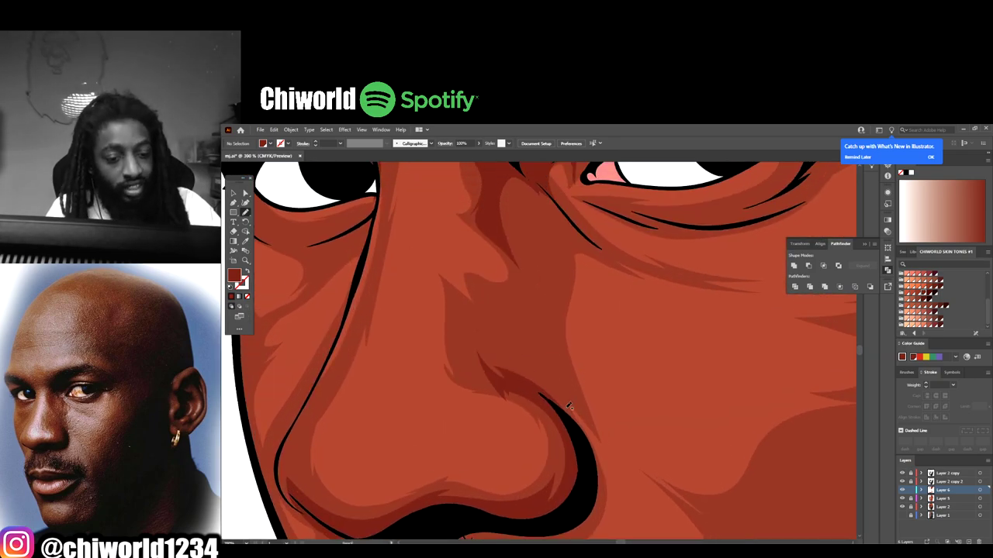
{"action": "mouse_move", "coordinate": [587, 434]}
{"action": "left_mouse_down"}
{"action": "mouse_move", "coordinate": [571, 398]}
{"action": "mouse_move", "coordinate": [589, 416]}
{"action": "mouse_move", "coordinate": [576, 353]}
{"action": "mouse_move", "coordinate": [522, 287]}
{"action": "mouse_move", "coordinate": [547, 363]}
{"action": "mouse_move", "coordinate": [536, 337]}
{"action": "mouse_move", "coordinate": [533, 366]}
{"action": "mouse_move", "coordinate": [469, 329]}
{"action": "mouse_move", "coordinate": [483, 372]}
{"action": "mouse_move", "coordinate": [564, 416]}
{"action": "left_mouse_up"}
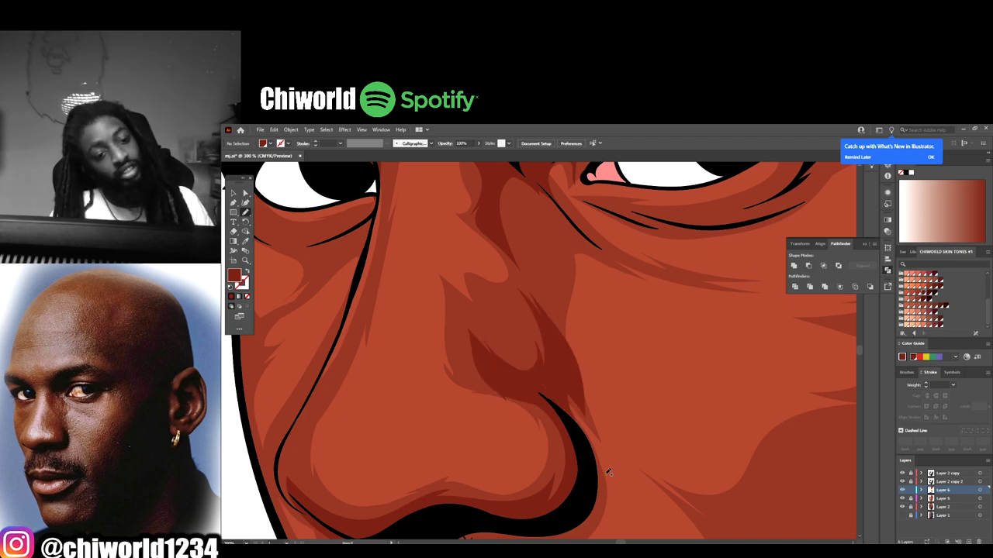
- Draw a freehand darker shadow shape between the lower lip and the far face outline, tapering down beside the chin highlight
{"action": "scroll", "coordinate": [609, 473], "scroll_direction": "down", "scroll_amount": 6}
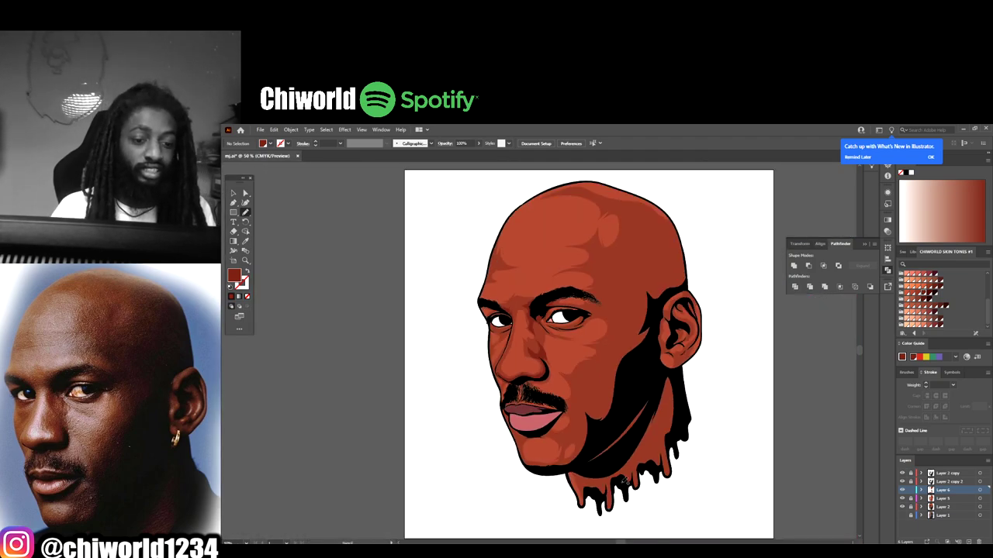
{"action": "scroll", "coordinate": [627, 479], "scroll_direction": "up", "scroll_amount": 3}
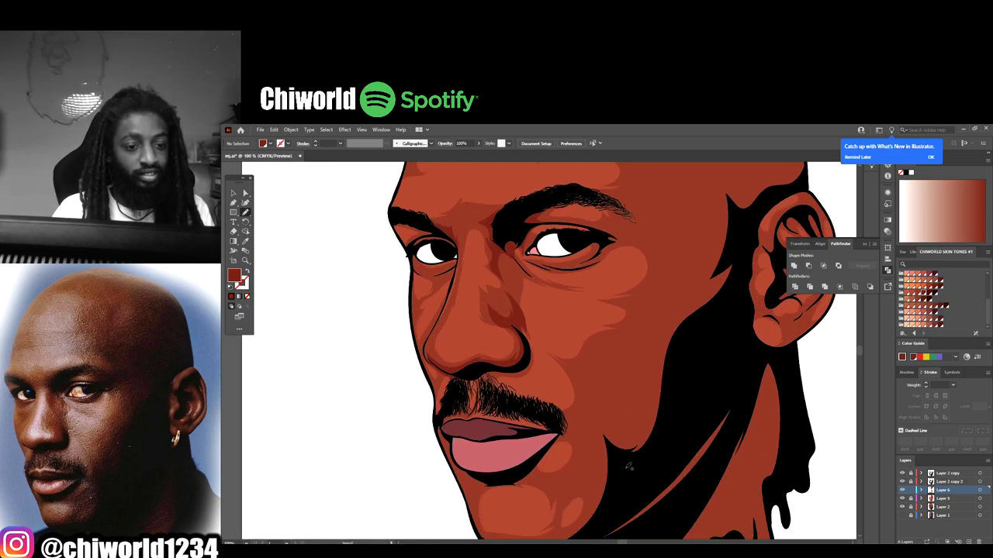
{"action": "scroll", "coordinate": [629, 465], "scroll_direction": "up", "scroll_amount": 3}
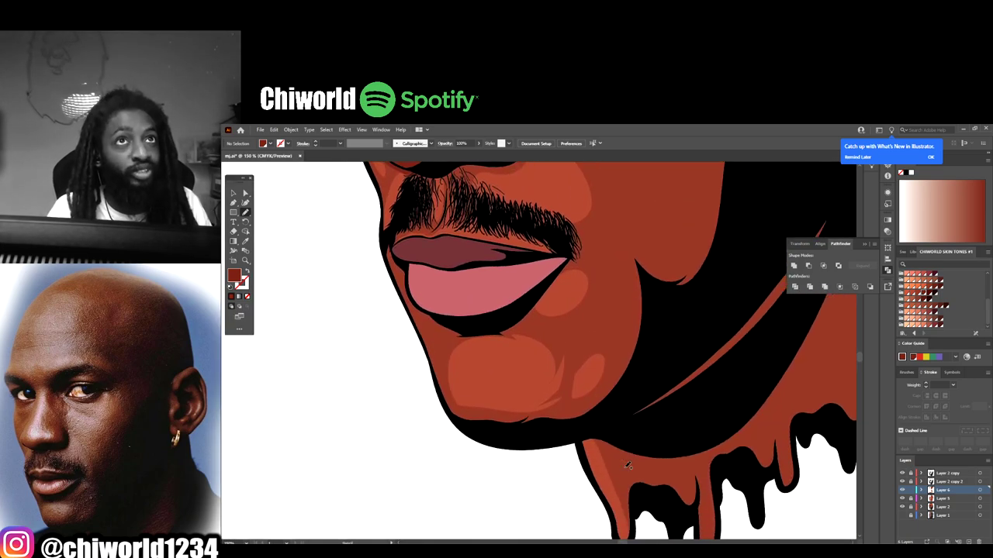
{"action": "scroll", "coordinate": [626, 468], "scroll_direction": "up", "scroll_amount": 1}
{"action": "mouse_move", "coordinate": [642, 509]}
{"action": "left_mouse_down"}
{"action": "mouse_move", "coordinate": [757, 418]}
{"action": "mouse_move", "coordinate": [648, 468]}
{"action": "mouse_move", "coordinate": [658, 419]}
{"action": "mouse_move", "coordinate": [570, 479]}
{"action": "mouse_move", "coordinate": [423, 474]}
{"action": "mouse_move", "coordinate": [599, 513]}
{"action": "left_mouse_up"}
{"action": "scroll", "coordinate": [371, 333], "scroll_direction": "up", "scroll_amount": 2}
{"action": "scroll", "coordinate": [368, 330], "scroll_direction": "up", "scroll_amount": 2}
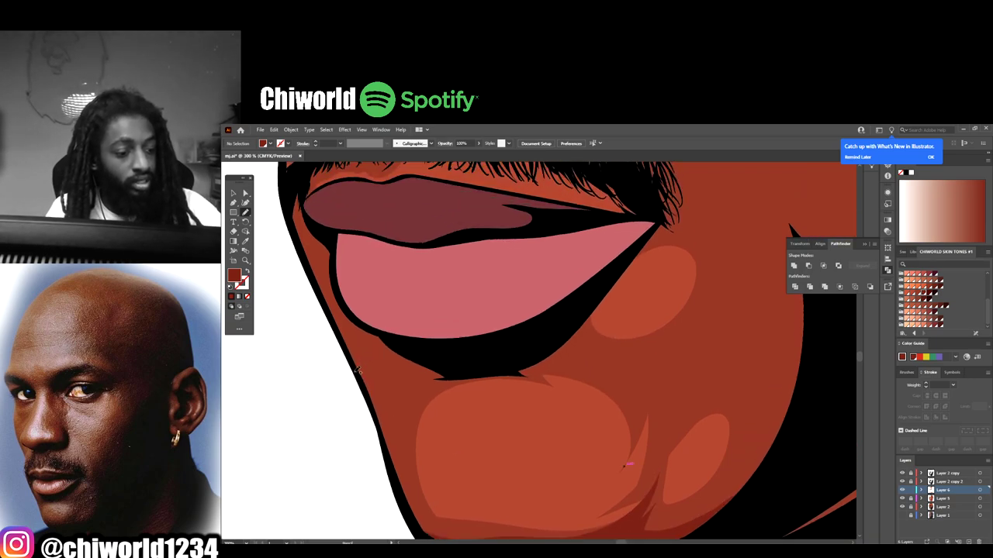
{"action": "mouse_move", "coordinate": [355, 361]}
{"action": "left_mouse_down"}
{"action": "mouse_move", "coordinate": [396, 491]}
{"action": "mouse_move", "coordinate": [390, 425]}
{"action": "mouse_move", "coordinate": [395, 436]}
{"action": "mouse_move", "coordinate": [404, 400]}
{"action": "mouse_move", "coordinate": [480, 369]}
{"action": "mouse_move", "coordinate": [413, 327]}
{"action": "left_mouse_up"}
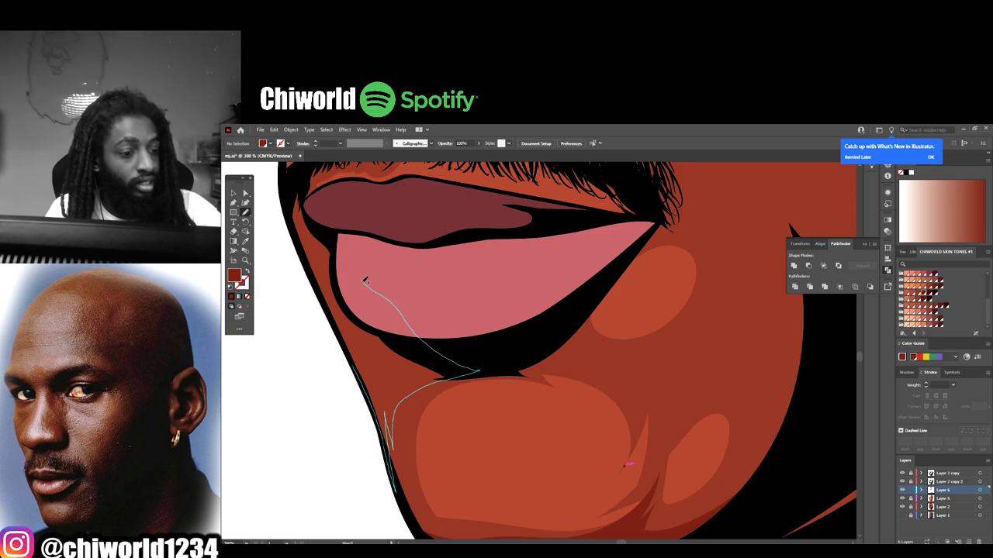
{"action": "mouse_move", "coordinate": [365, 281]}
{"action": "left_mouse_down"}
{"action": "mouse_move", "coordinate": [383, 338]}
{"action": "mouse_move", "coordinate": [376, 356]}
{"action": "mouse_move", "coordinate": [360, 356]}
{"action": "mouse_move", "coordinate": [341, 318]}
{"action": "mouse_move", "coordinate": [342, 248]}
{"action": "mouse_move", "coordinate": [293, 194]}
{"action": "mouse_move", "coordinate": [297, 235]}
{"action": "mouse_move", "coordinate": [357, 358]}
{"action": "left_mouse_up"}
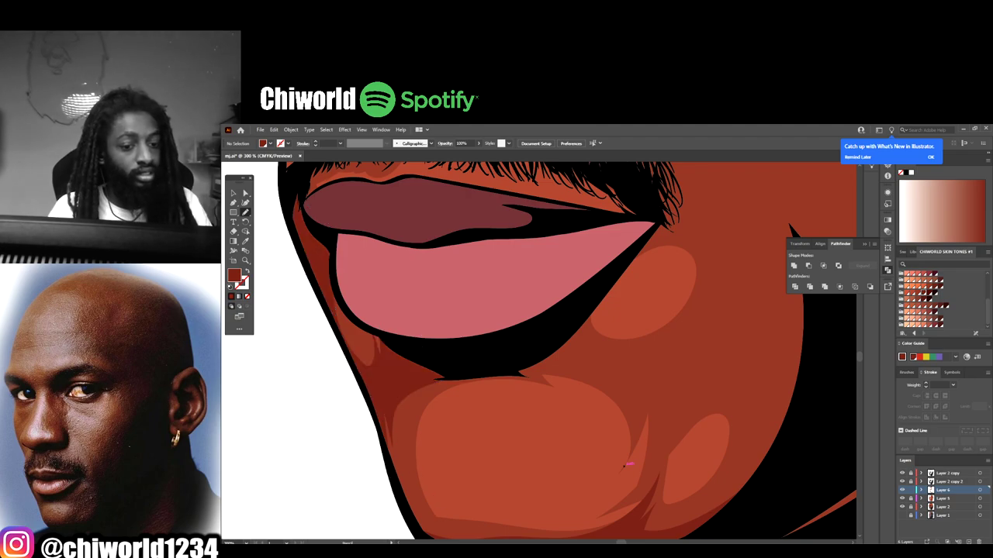
- Draw freehand darker shadow shapes under the lower lip along the top of the chin and up to the near mouth corner
{"action": "key", "text": "ctrl+minus"}
{"action": "key", "text": "ctrl+minus"}
{"action": "key", "text": "ctrl+minus"}
{"action": "key", "text": "ctrl+minus"}
{"action": "key", "text": "ctrl+minus"}
{"action": "key", "text": "ctrl+plus"}
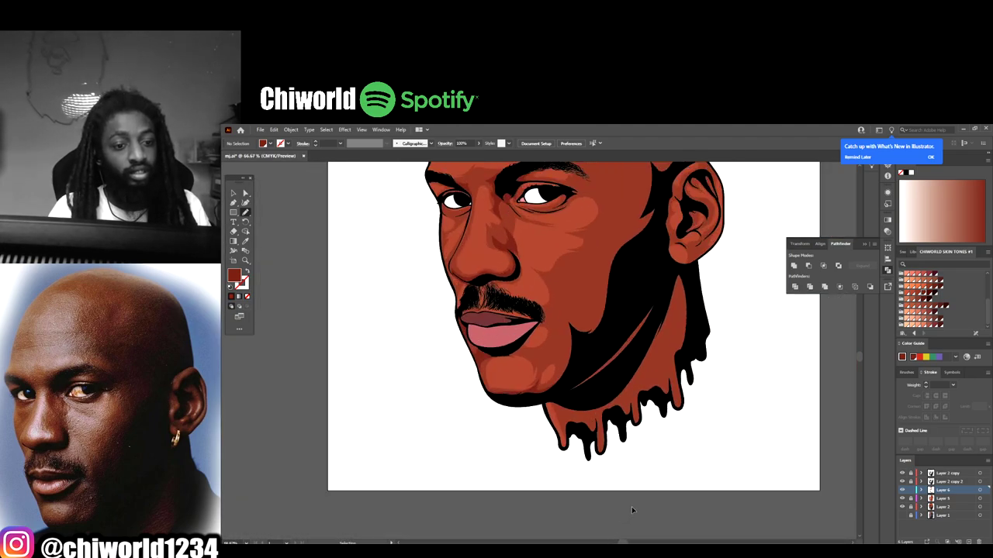
{"action": "key", "text": "ctrl+plus"}
{"action": "key", "text": "ctrl+plus"}
{"action": "mouse_move", "coordinate": [437, 353]}
{"action": "left_mouse_down"}
{"action": "mouse_move", "coordinate": [413, 369]}
{"action": "mouse_move", "coordinate": [487, 361]}
{"action": "left_mouse_up"}
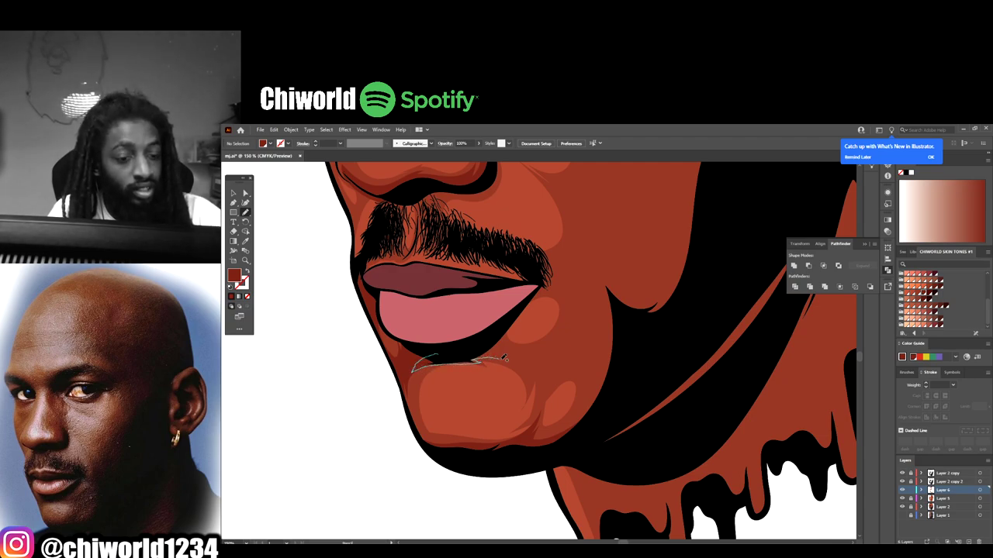
{"action": "mouse_move", "coordinate": [523, 362]}
{"action": "left_mouse_down"}
{"action": "mouse_move", "coordinate": [547, 366]}
{"action": "mouse_move", "coordinate": [513, 342]}
{"action": "mouse_move", "coordinate": [501, 304]}
{"action": "left_mouse_up"}
{"action": "left_click_drag", "start_coordinate": [491, 353], "coordinate": [515, 357]}
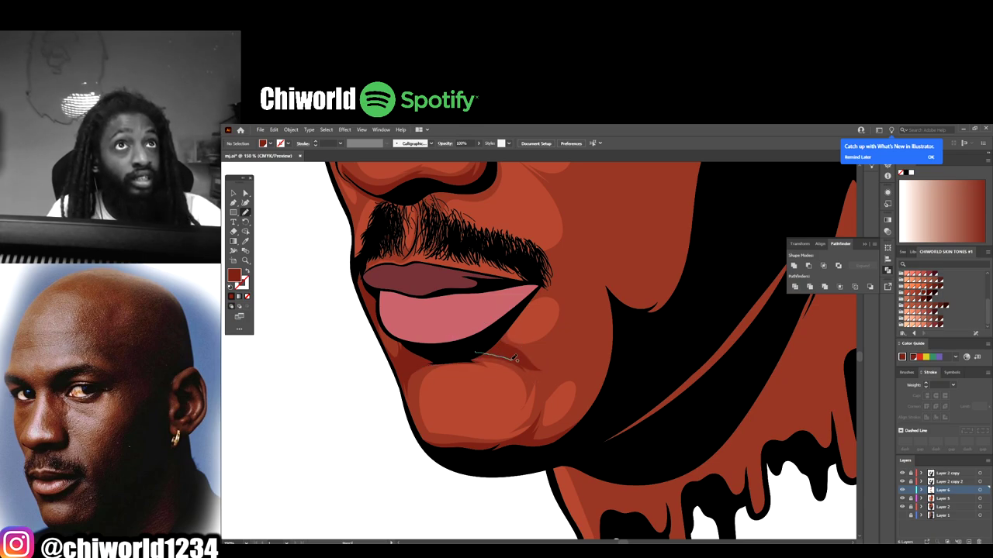
{"action": "left_click_drag", "start_coordinate": [524, 324], "coordinate": [541, 281]}
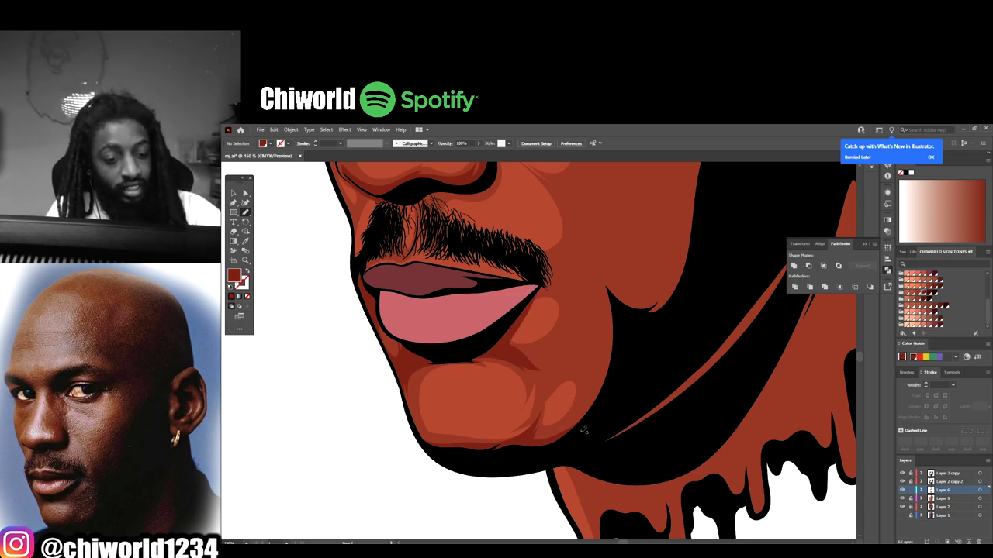
- Draw freehand darker shadow shapes from the chin up the beard edge to a pointed cheek tip, and inside the narrow jawline sliver
{"action": "mouse_move", "coordinate": [525, 448]}
{"action": "left_mouse_down"}
{"action": "mouse_move", "coordinate": [554, 439]}
{"action": "mouse_move", "coordinate": [589, 391]}
{"action": "mouse_move", "coordinate": [584, 364]}
{"action": "mouse_move", "coordinate": [558, 381]}
{"action": "mouse_move", "coordinate": [602, 322]}
{"action": "mouse_move", "coordinate": [581, 346]}
{"action": "mouse_move", "coordinate": [597, 318]}
{"action": "mouse_move", "coordinate": [591, 289]}
{"action": "mouse_move", "coordinate": [586, 312]}
{"action": "mouse_move", "coordinate": [582, 292]}
{"action": "mouse_move", "coordinate": [590, 258]}
{"action": "mouse_move", "coordinate": [580, 217]}
{"action": "mouse_move", "coordinate": [599, 248]}
{"action": "mouse_move", "coordinate": [587, 229]}
{"action": "mouse_move", "coordinate": [604, 244]}
{"action": "mouse_move", "coordinate": [624, 201]}
{"action": "mouse_move", "coordinate": [653, 348]}
{"action": "mouse_move", "coordinate": [573, 434]}
{"action": "mouse_move", "coordinate": [531, 454]}
{"action": "left_mouse_up"}
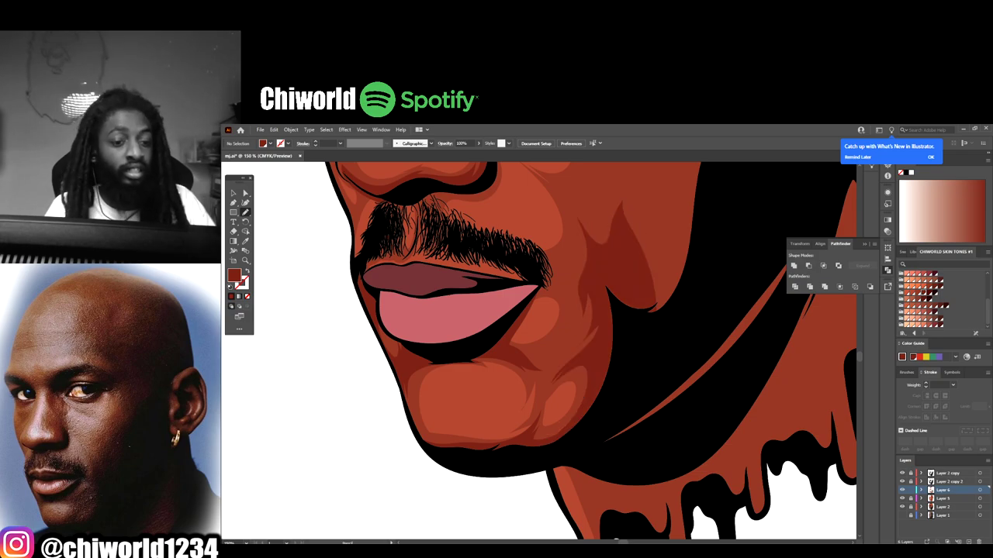
{"action": "scroll", "coordinate": [675, 502], "scroll_direction": "down", "scroll_amount": 4}
{"action": "scroll", "coordinate": [676, 502], "scroll_direction": "up", "scroll_amount": 3}
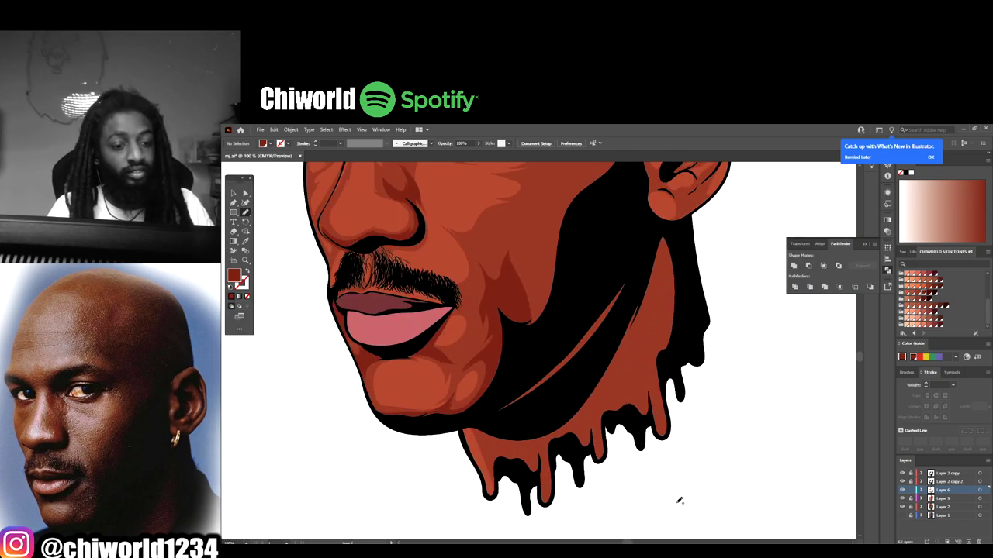
{"action": "mouse_move", "coordinate": [532, 376]}
{"action": "left_mouse_down"}
{"action": "mouse_move", "coordinate": [588, 369]}
{"action": "mouse_move", "coordinate": [614, 267]}
{"action": "left_mouse_up"}
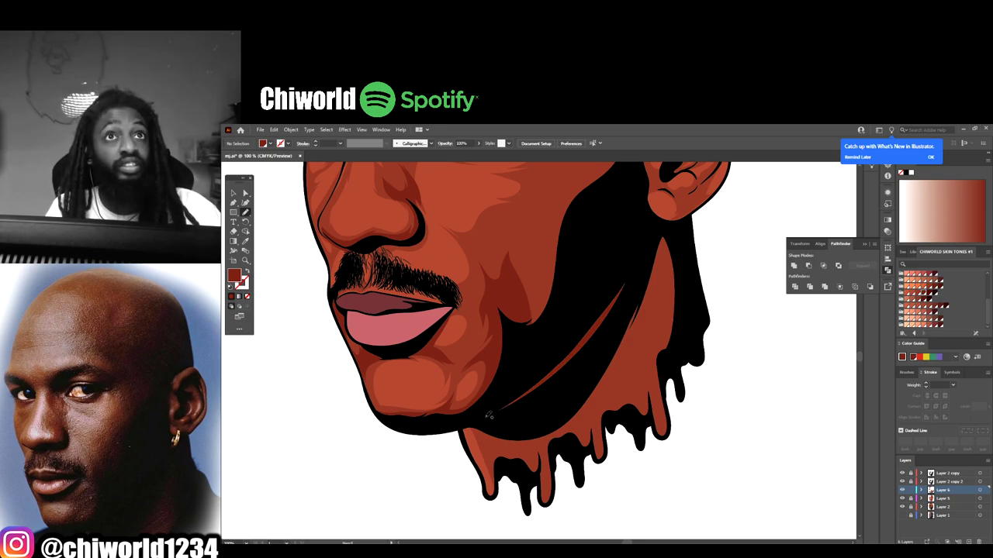
- Draw freehand darker shadow shapes on the neck beneath the jaw, down into the drips and along the neck's back edge
{"action": "scroll", "coordinate": [476, 413], "scroll_direction": "down", "scroll_amount": 1}
{"action": "mouse_move", "coordinate": [478, 408]}
{"action": "left_mouse_down"}
{"action": "mouse_move", "coordinate": [544, 489]}
{"action": "mouse_move", "coordinate": [559, 439]}
{"action": "mouse_move", "coordinate": [581, 428]}
{"action": "mouse_move", "coordinate": [595, 439]}
{"action": "mouse_move", "coordinate": [636, 342]}
{"action": "mouse_move", "coordinate": [665, 210]}
{"action": "left_mouse_up"}
{"action": "mouse_move", "coordinate": [684, 302]}
{"action": "left_mouse_down"}
{"action": "mouse_move", "coordinate": [664, 347]}
{"action": "mouse_move", "coordinate": [636, 310]}
{"action": "mouse_move", "coordinate": [661, 225]}
{"action": "left_mouse_up"}
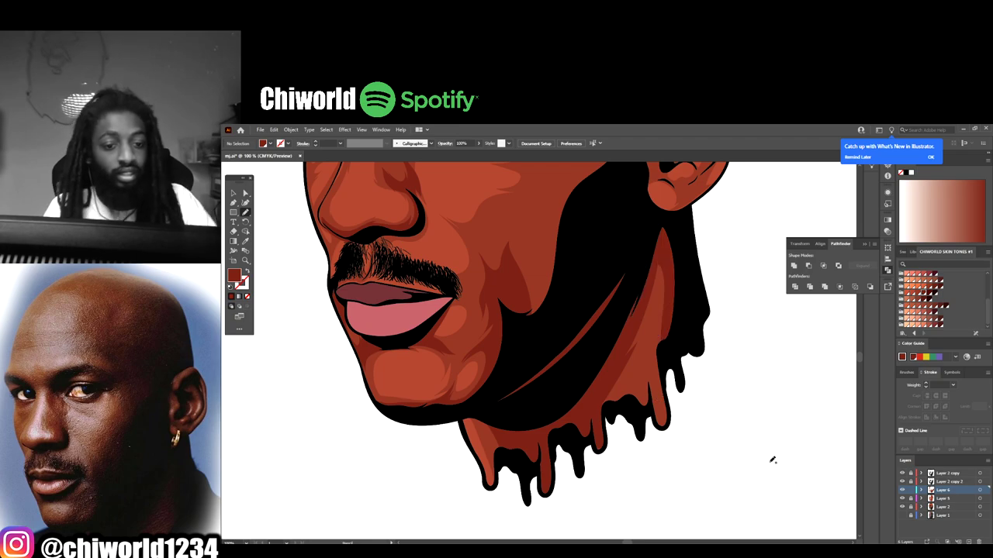
- Draw a freehand darker shadow shape behind the moustache, from the near mouth corner across to the far side of the upper lip
{"action": "key", "text": "ctrl+minus"}
{"action": "key", "text": "ctrl+minus"}
{"action": "key", "text": "ctrl+minus"}
{"action": "key", "text": "ctrl+minus"}
{"action": "key", "text": "ctrl+plus"}
{"action": "key", "text": "ctrl+plus"}
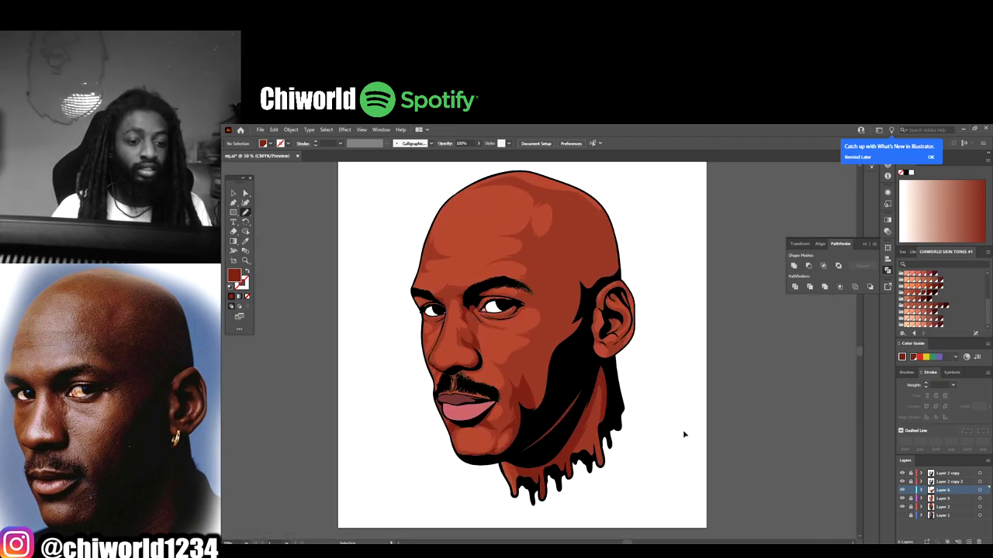
{"action": "key", "text": "ctrl+plus"}
{"action": "key", "text": "ctrl+plus"}
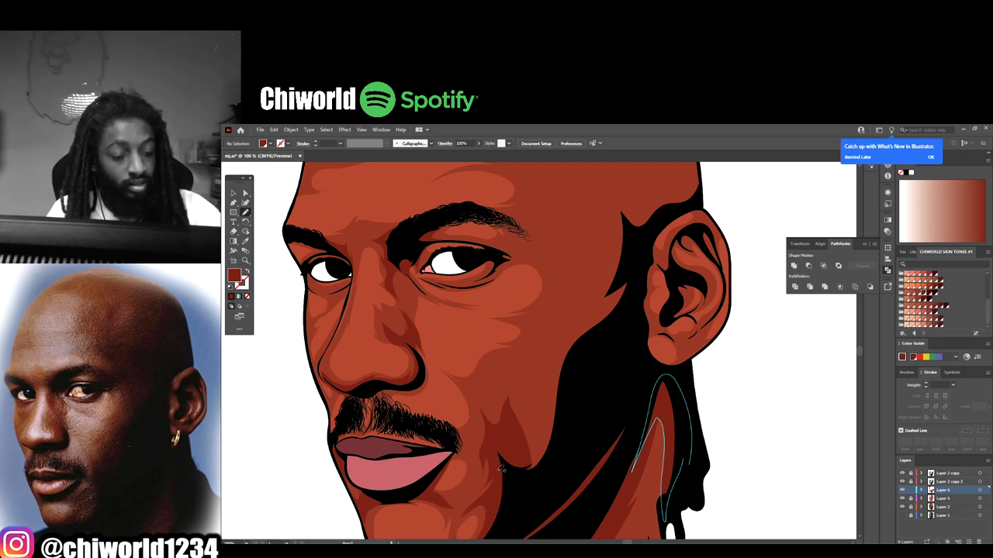
{"action": "scroll", "coordinate": [501, 468], "scroll_direction": "down", "scroll_amount": 2}
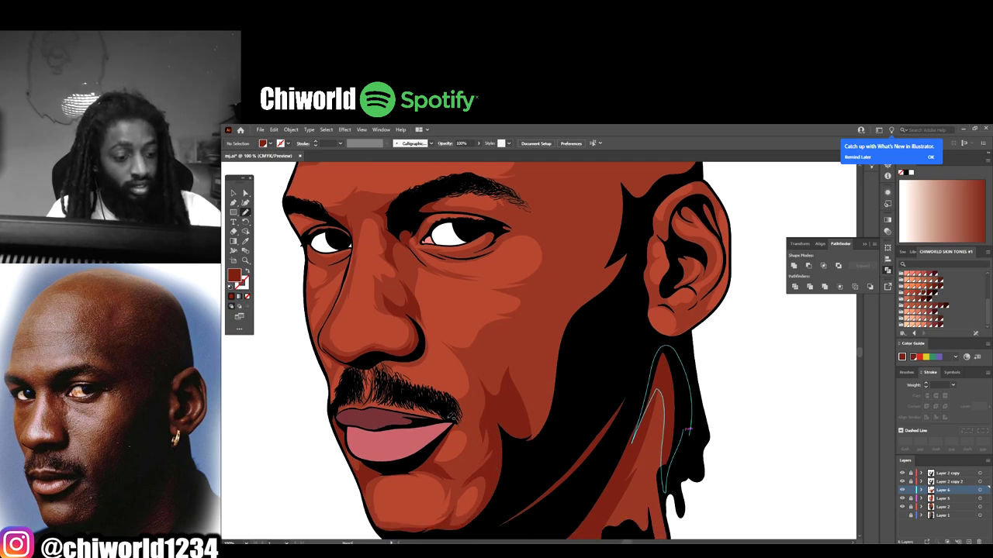
{"action": "mouse_move", "coordinate": [454, 417]}
{"action": "left_mouse_down"}
{"action": "mouse_move", "coordinate": [470, 422]}
{"action": "mouse_move", "coordinate": [452, 399]}
{"action": "mouse_move", "coordinate": [436, 412]}
{"action": "mouse_move", "coordinate": [378, 404]}
{"action": "mouse_move", "coordinate": [380, 374]}
{"action": "left_mouse_up"}
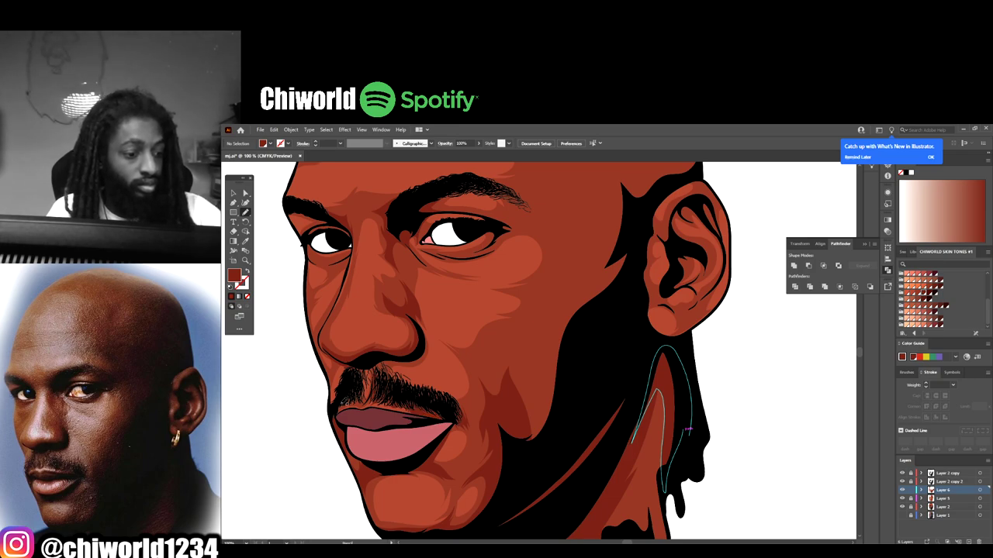
{"action": "mouse_move", "coordinate": [337, 413]}
{"action": "left_mouse_down"}
{"action": "mouse_move", "coordinate": [368, 384]}
{"action": "mouse_move", "coordinate": [364, 363]}
{"action": "mouse_move", "coordinate": [339, 394]}
{"action": "mouse_move", "coordinate": [411, 356]}
{"action": "mouse_move", "coordinate": [355, 369]}
{"action": "left_mouse_up"}
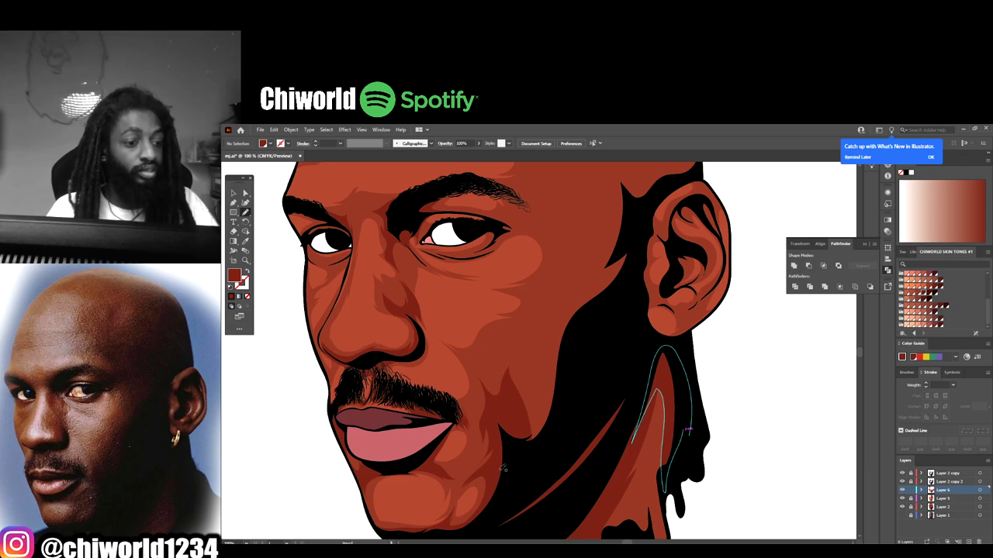
- Draw a large freehand darker shadow shape from the jaw across the outer cheek to the temple, with a jagged front edge around the cheek highlights
{"action": "scroll", "coordinate": [597, 494], "scroll_direction": "down", "scroll_amount": 5}
{"action": "scroll", "coordinate": [593, 461], "scroll_direction": "up", "scroll_amount": 5}
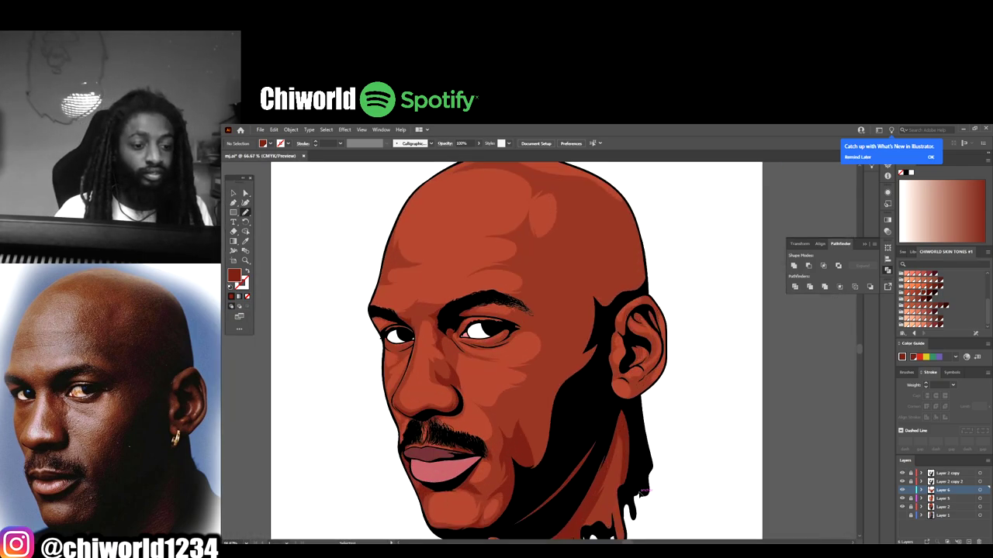
{"action": "scroll", "coordinate": [651, 477], "scroll_direction": "down", "scroll_amount": 2}
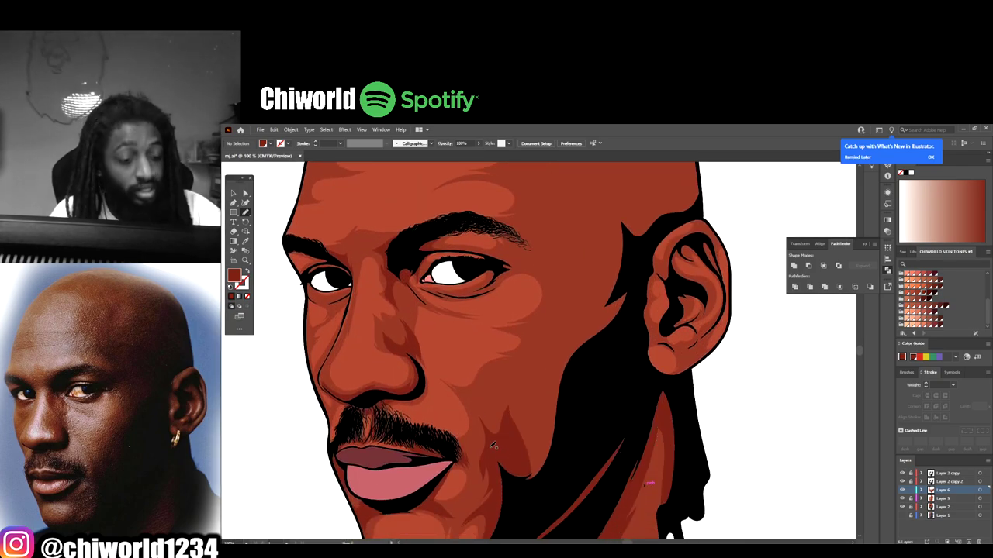
{"action": "mouse_move", "coordinate": [487, 463]}
{"action": "left_mouse_down"}
{"action": "mouse_move", "coordinate": [470, 403]}
{"action": "mouse_move", "coordinate": [495, 415]}
{"action": "mouse_move", "coordinate": [489, 385]}
{"action": "left_mouse_up"}
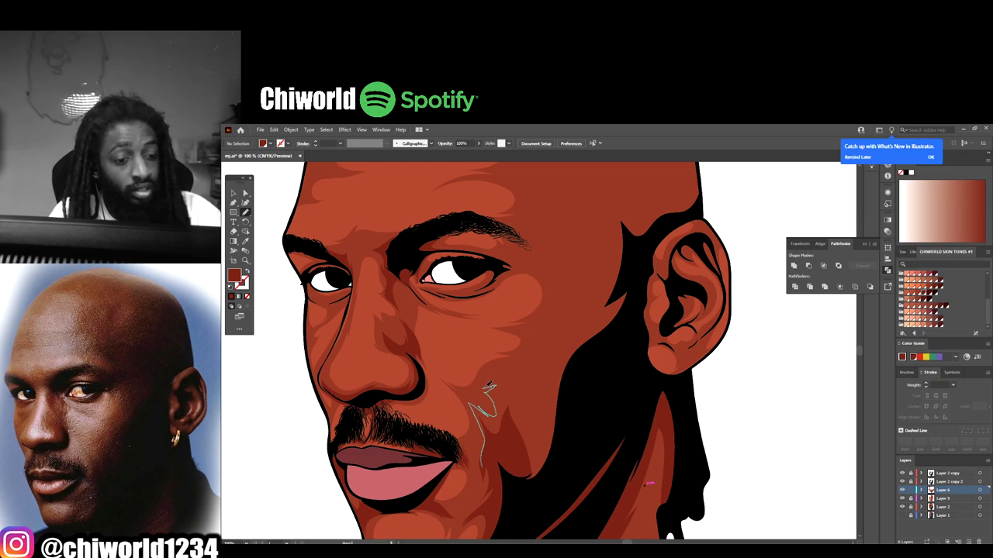
{"action": "mouse_move", "coordinate": [532, 356]}
{"action": "left_mouse_down"}
{"action": "mouse_move", "coordinate": [549, 338]}
{"action": "mouse_move", "coordinate": [532, 335]}
{"action": "mouse_move", "coordinate": [562, 315]}
{"action": "mouse_move", "coordinate": [566, 281]}
{"action": "mouse_move", "coordinate": [575, 300]}
{"action": "mouse_move", "coordinate": [547, 262]}
{"action": "left_mouse_up"}
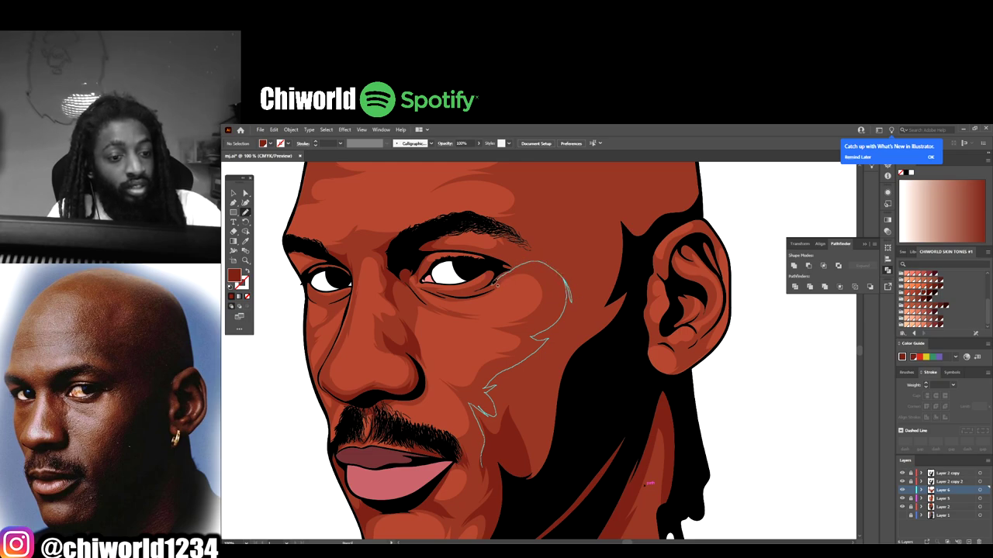
{"action": "mouse_move", "coordinate": [497, 284]}
{"action": "left_mouse_down"}
{"action": "mouse_move", "coordinate": [501, 260]}
{"action": "mouse_move", "coordinate": [515, 252]}
{"action": "mouse_move", "coordinate": [490, 224]}
{"action": "mouse_move", "coordinate": [527, 229]}
{"action": "mouse_move", "coordinate": [541, 204]}
{"action": "mouse_move", "coordinate": [537, 228]}
{"action": "mouse_move", "coordinate": [551, 185]}
{"action": "mouse_move", "coordinate": [600, 223]}
{"action": "mouse_move", "coordinate": [617, 320]}
{"action": "mouse_move", "coordinate": [577, 442]}
{"action": "mouse_move", "coordinate": [528, 498]}
{"action": "left_mouse_up"}
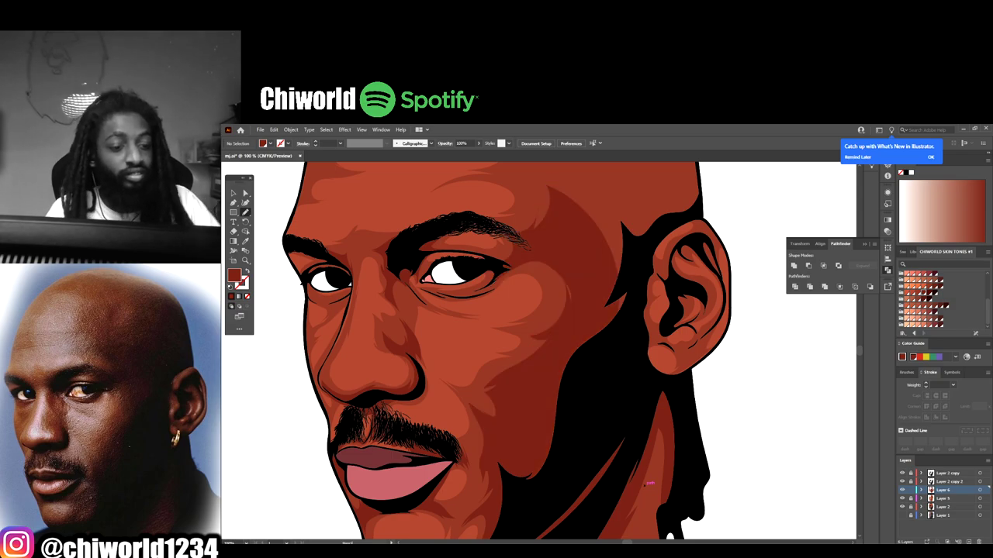
- Draw a large freehand darker shadow shape over the side of the head from temple to crown, curving around the forehead highlights with pointed tips
{"action": "key", "text": "ctrl+0"}
{"action": "scroll", "coordinate": [636, 485], "scroll_direction": "up", "scroll_amount": 4}
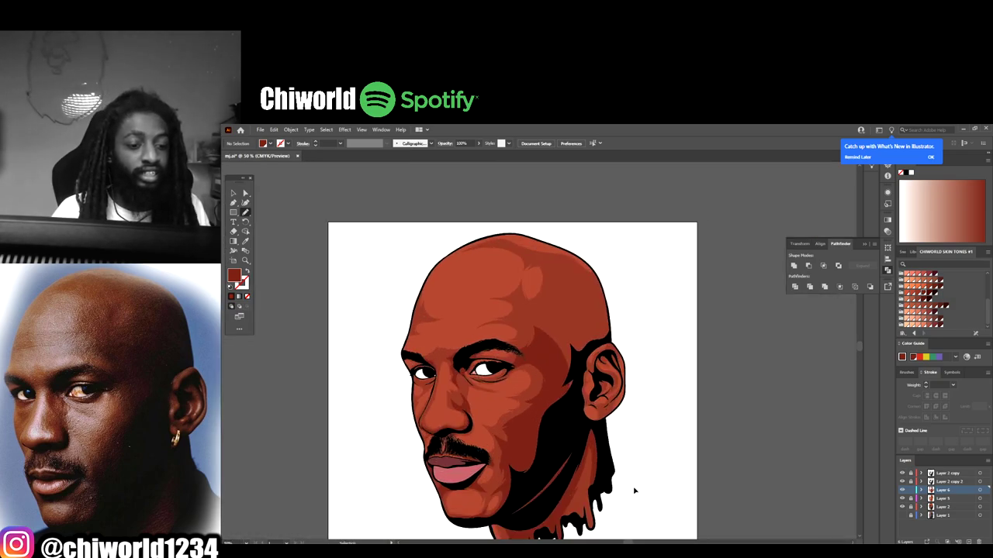
{"action": "scroll", "coordinate": [636, 487], "scroll_direction": "up", "scroll_amount": 2}
{"action": "scroll", "coordinate": [453, 375], "scroll_direction": "up", "scroll_amount": 3}
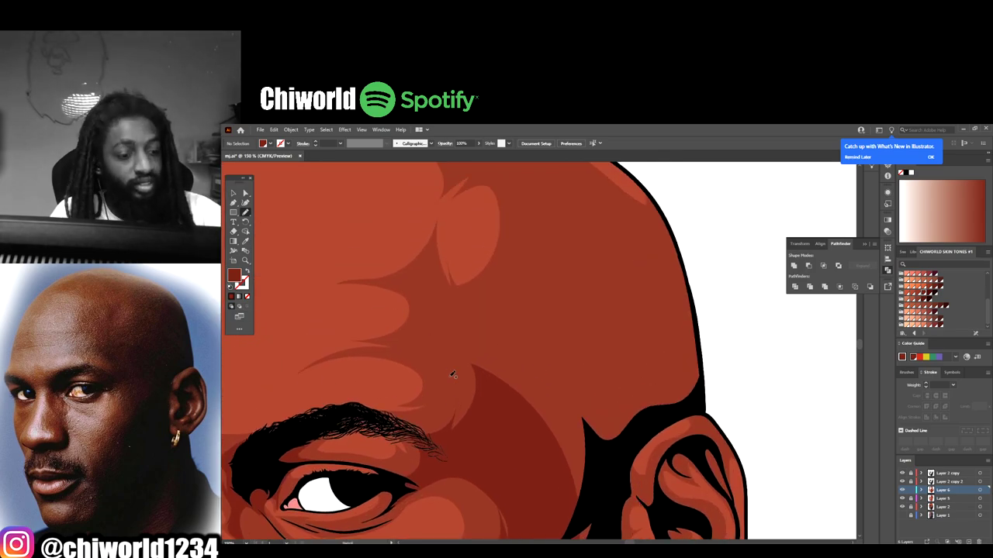
{"action": "mouse_move", "coordinate": [437, 435]}
{"action": "left_mouse_down"}
{"action": "mouse_move", "coordinate": [467, 371]}
{"action": "mouse_move", "coordinate": [418, 337]}
{"action": "mouse_move", "coordinate": [444, 336]}
{"action": "mouse_move", "coordinate": [424, 332]}
{"action": "mouse_move", "coordinate": [453, 318]}
{"action": "mouse_move", "coordinate": [450, 294]}
{"action": "mouse_move", "coordinate": [470, 316]}
{"action": "mouse_move", "coordinate": [454, 297]}
{"action": "mouse_move", "coordinate": [485, 321]}
{"action": "mouse_move", "coordinate": [512, 321]}
{"action": "mouse_move", "coordinate": [558, 253]}
{"action": "mouse_move", "coordinate": [542, 179]}
{"action": "mouse_move", "coordinate": [575, 211]}
{"action": "mouse_move", "coordinate": [611, 219]}
{"action": "mouse_move", "coordinate": [638, 198]}
{"action": "mouse_move", "coordinate": [643, 214]}
{"action": "mouse_move", "coordinate": [634, 176]}
{"action": "mouse_move", "coordinate": [657, 207]}
{"action": "mouse_move", "coordinate": [691, 308]}
{"action": "mouse_move", "coordinate": [697, 389]}
{"action": "mouse_move", "coordinate": [689, 410]}
{"action": "mouse_move", "coordinate": [612, 456]}
{"action": "mouse_move", "coordinate": [571, 520]}
{"action": "mouse_move", "coordinate": [502, 420]}
{"action": "left_mouse_up"}
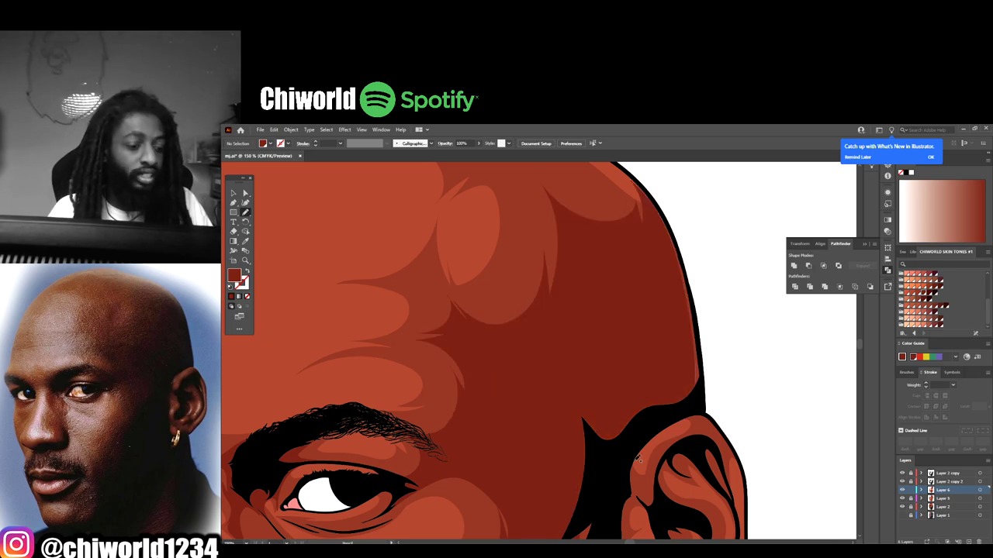
- Draw a freehand darker shadow shape on the nose, along the inside of the nostril wing from its base to a pointed tip on the side
{"action": "scroll", "coordinate": [638, 459], "scroll_direction": "down", "scroll_amount": 5, "text": "alt"}
{"action": "scroll", "coordinate": [664, 452], "scroll_direction": "down", "scroll_amount": 1}
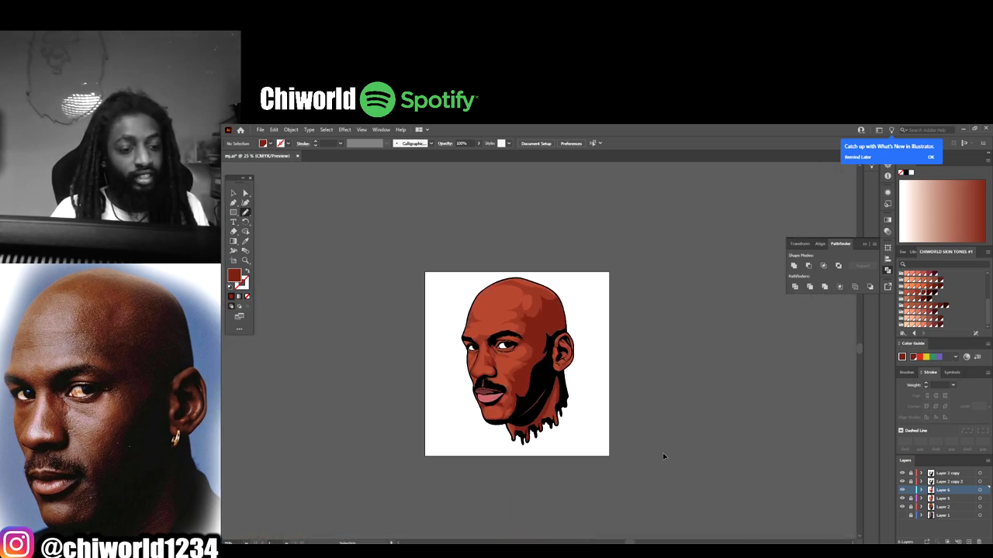
{"action": "scroll", "coordinate": [664, 456], "scroll_direction": "up", "scroll_amount": 3, "text": "alt"}
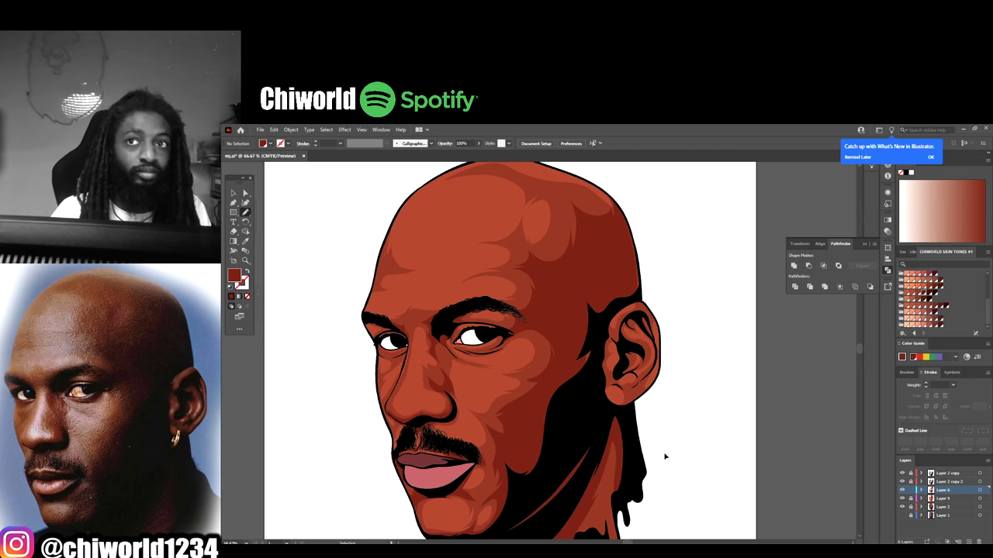
{"action": "scroll", "coordinate": [665, 456], "scroll_direction": "left", "scroll_amount": 1}
{"action": "scroll", "coordinate": [667, 451], "scroll_direction": "up", "scroll_amount": 1, "text": "alt"}
{"action": "scroll", "coordinate": [667, 452], "scroll_direction": "left", "scroll_amount": 3}
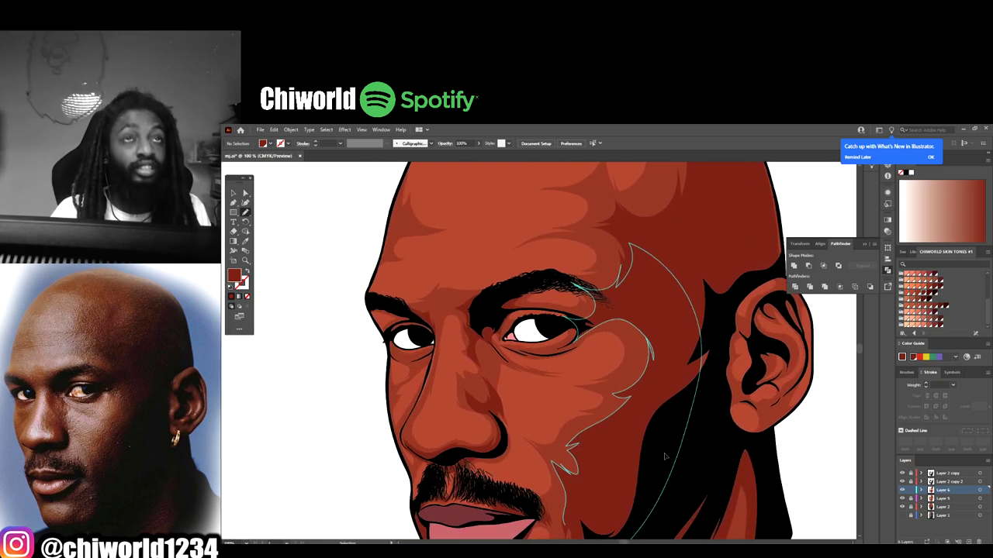
{"action": "scroll", "coordinate": [666, 452], "scroll_direction": "up", "scroll_amount": 3, "text": "alt"}
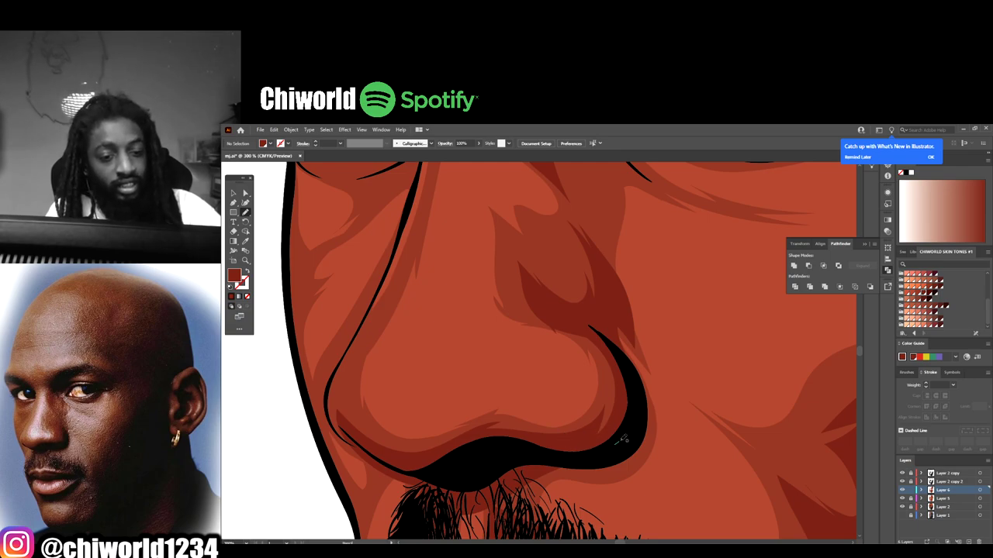
{"action": "mouse_move", "coordinate": [623, 439]}
{"action": "left_mouse_down"}
{"action": "mouse_move", "coordinate": [629, 384]}
{"action": "mouse_move", "coordinate": [595, 329]}
{"action": "mouse_move", "coordinate": [564, 314]}
{"action": "left_mouse_up"}
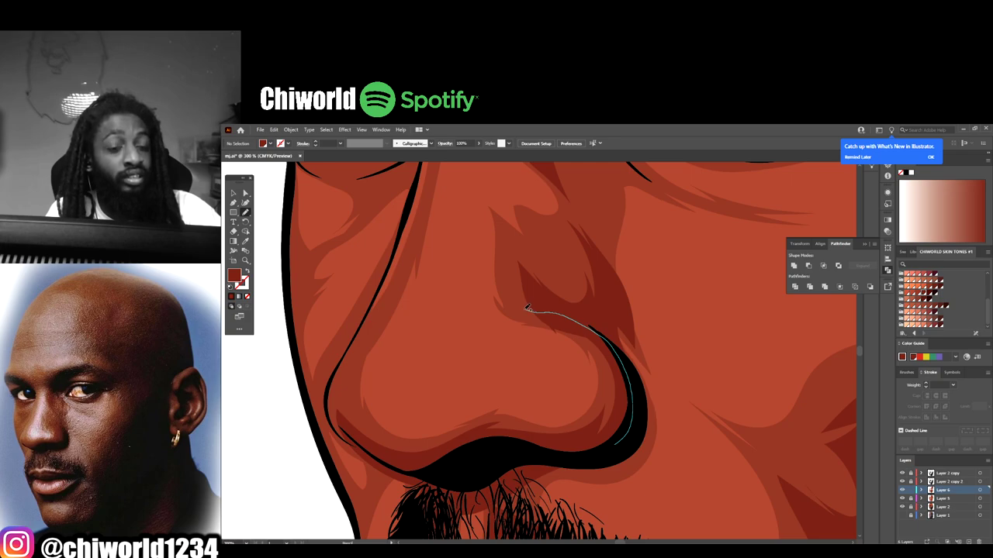
{"action": "left_click_drag", "start_coordinate": [505, 290], "coordinate": [511, 318]}
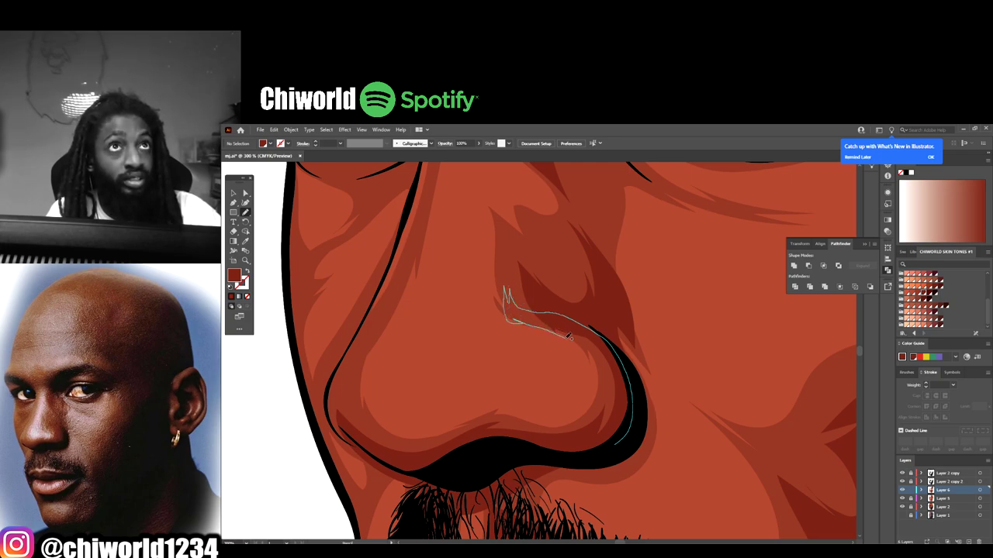
{"action": "mouse_move", "coordinate": [574, 338]}
{"action": "left_mouse_down"}
{"action": "mouse_move", "coordinate": [595, 382]}
{"action": "mouse_move", "coordinate": [591, 373]}
{"action": "mouse_move", "coordinate": [584, 399]}
{"action": "mouse_move", "coordinate": [556, 419]}
{"action": "mouse_move", "coordinate": [517, 411]}
{"action": "left_mouse_up"}
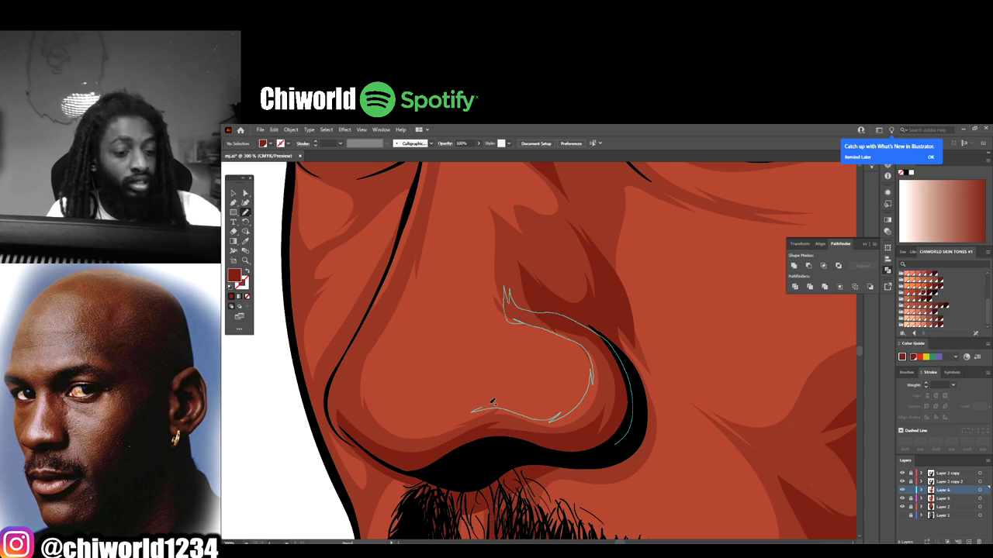
{"action": "mouse_move", "coordinate": [460, 412]}
{"action": "left_mouse_down"}
{"action": "mouse_move", "coordinate": [412, 430]}
{"action": "mouse_move", "coordinate": [371, 410]}
{"action": "mouse_move", "coordinate": [383, 428]}
{"action": "mouse_move", "coordinate": [350, 380]}
{"action": "mouse_move", "coordinate": [346, 394]}
{"action": "mouse_move", "coordinate": [349, 423]}
{"action": "mouse_move", "coordinate": [382, 457]}
{"action": "mouse_move", "coordinate": [449, 464]}
{"action": "mouse_move", "coordinate": [618, 433]}
{"action": "left_mouse_up"}
- Draw a freehand darker shadow shape beside the nose bridge, starting near the inner corner of the near eye
{"action": "key", "text": "ctrl+minus"}
{"action": "key", "text": "ctrl+minus"}
{"action": "key", "text": "ctrl+minus"}
{"action": "key", "text": "ctrl+minus"}
{"action": "key", "text": "ctrl+minus"}
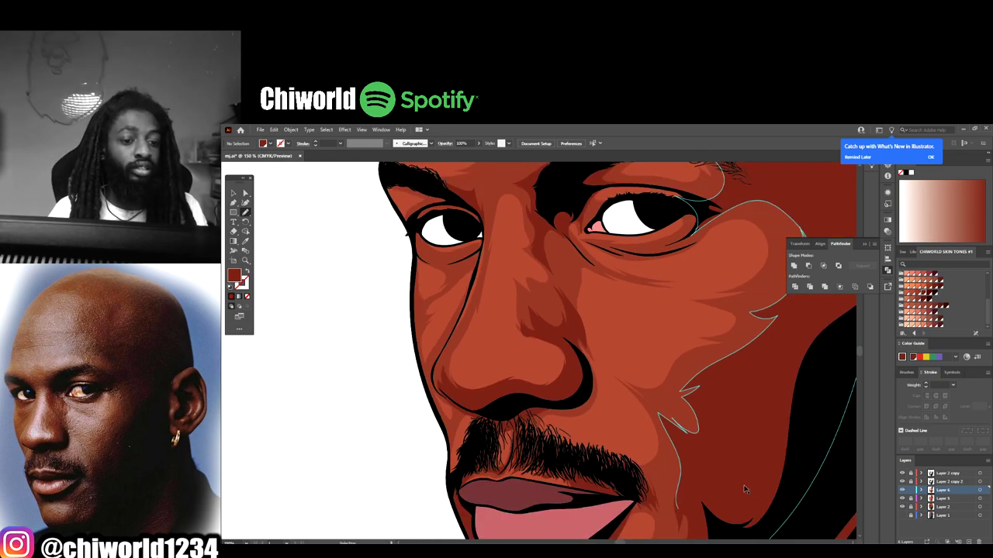
{"action": "key", "text": "ctrl+plus"}
{"action": "key", "text": "ctrl+plus"}
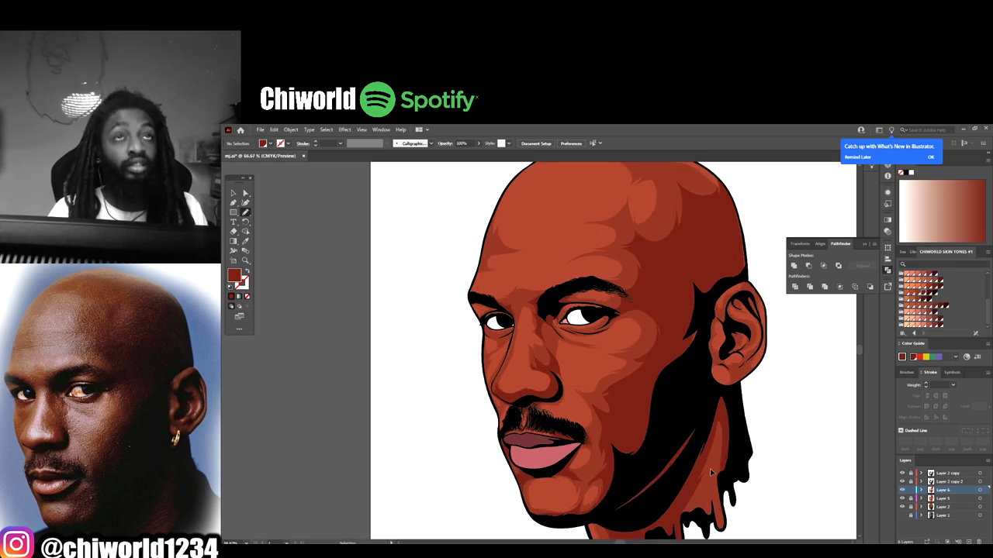
{"action": "key", "text": "ctrl+plus"}
{"action": "key", "text": "ctrl+plus"}
{"action": "key", "text": "ctrl+plus"}
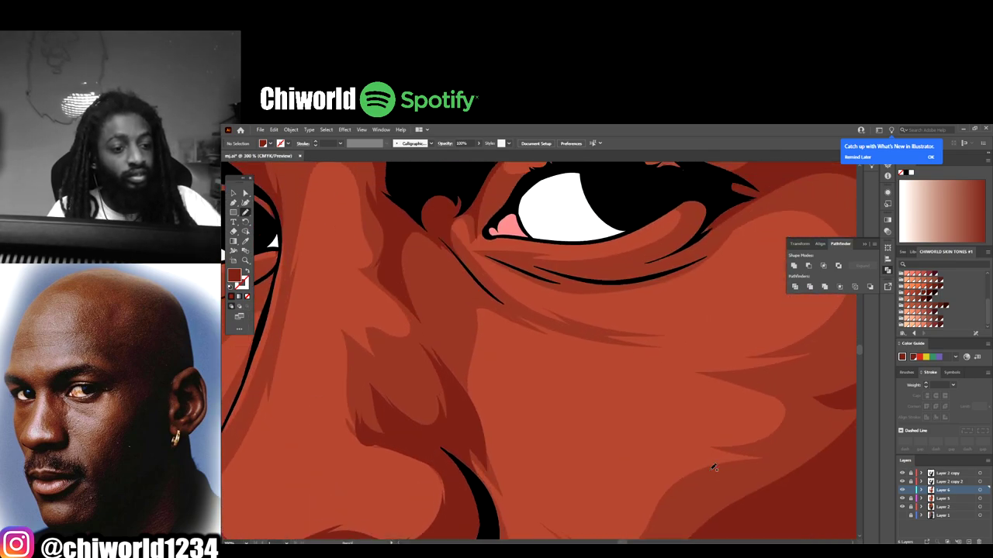
{"action": "mouse_move", "coordinate": [415, 242]}
{"action": "left_mouse_down"}
{"action": "mouse_move", "coordinate": [443, 250]}
{"action": "mouse_move", "coordinate": [503, 320]}
{"action": "mouse_move", "coordinate": [566, 344]}
{"action": "mouse_move", "coordinate": [469, 314]}
{"action": "mouse_move", "coordinate": [464, 354]}
{"action": "mouse_move", "coordinate": [451, 301]}
{"action": "mouse_move", "coordinate": [443, 315]}
{"action": "mouse_move", "coordinate": [441, 289]}
{"action": "mouse_move", "coordinate": [424, 266]}
{"action": "mouse_move", "coordinate": [400, 291]}
{"action": "left_mouse_up"}
- Draw a freehand darker shadow shape along the far eye's lower lid crease, from the inner corner to jagged tips below the eye
{"action": "key", "text": "ctrl+minus"}
{"action": "key", "text": "ctrl+minus"}
{"action": "key", "text": "ctrl+minus"}
{"action": "key", "text": "ctrl+minus"}
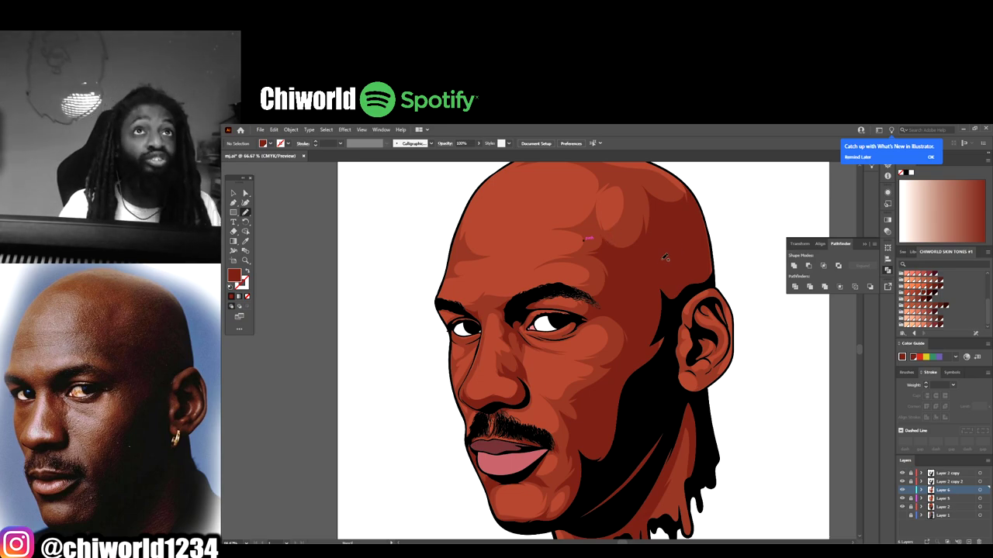
{"action": "key", "text": "ctrl+minus"}
{"action": "key", "text": "ctrl+minus"}
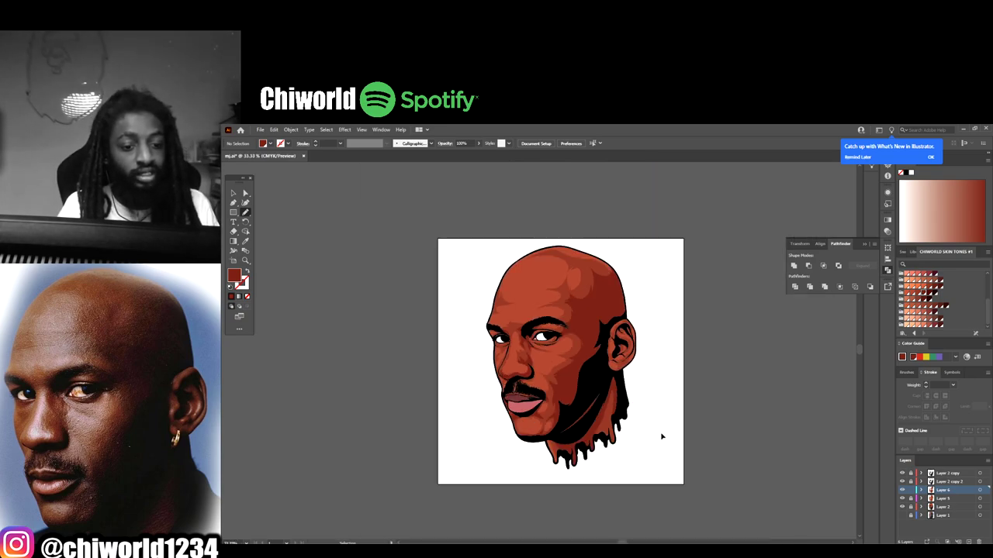
{"action": "key", "text": "ctrl+plus"}
{"action": "key", "text": "ctrl+plus"}
{"action": "key", "text": "ctrl+plus"}
{"action": "key", "text": "ctrl+plus"}
{"action": "key", "text": "ctrl+plus"}
{"action": "key", "text": "ctrl+plus"}
{"action": "key", "text": "ctrl+plus"}
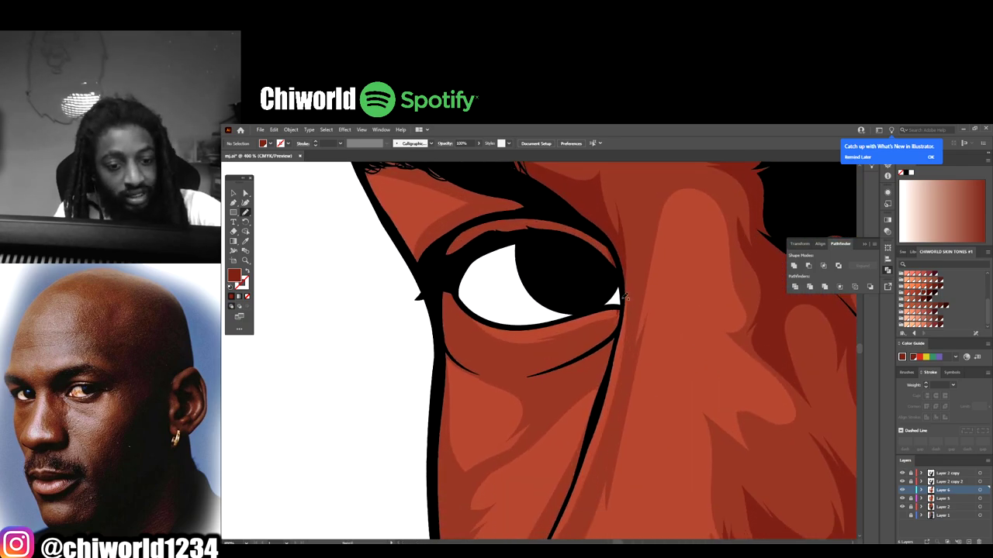
{"action": "mouse_move", "coordinate": [625, 307]}
{"action": "left_mouse_down"}
{"action": "mouse_move", "coordinate": [619, 338]}
{"action": "mouse_move", "coordinate": [593, 355]}
{"action": "mouse_move", "coordinate": [505, 377]}
{"action": "mouse_move", "coordinate": [525, 354]}
{"action": "mouse_move", "coordinate": [557, 341]}
{"action": "left_mouse_up"}
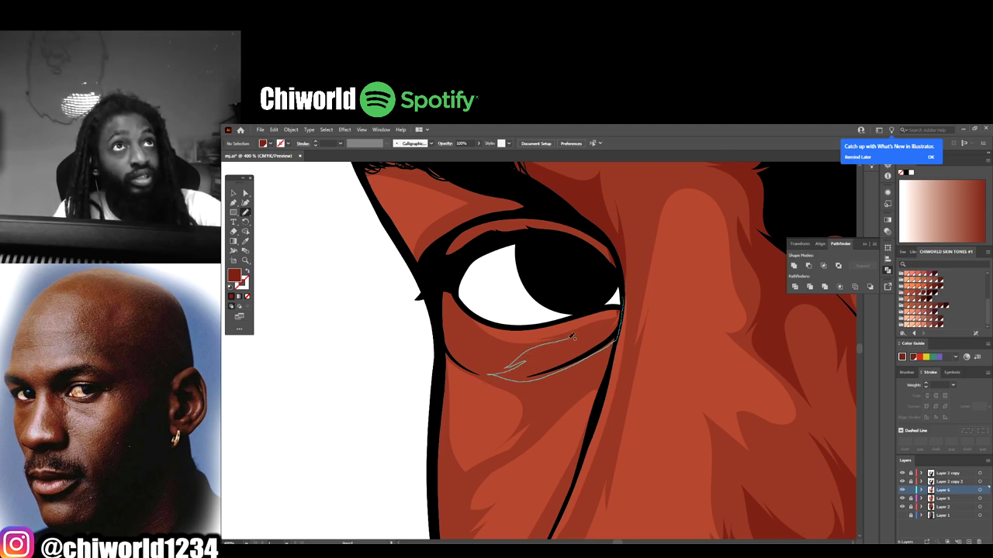
- Draw freehand darker shadow shapes below the far eye, from the nose line onto the cheek and beneath the eye's outer corner
{"action": "mouse_move", "coordinate": [618, 316]}
{"action": "left_mouse_down"}
{"action": "mouse_move", "coordinate": [596, 289]}
{"action": "mouse_move", "coordinate": [620, 321]}
{"action": "mouse_move", "coordinate": [609, 380]}
{"action": "mouse_move", "coordinate": [565, 418]}
{"action": "left_mouse_up"}
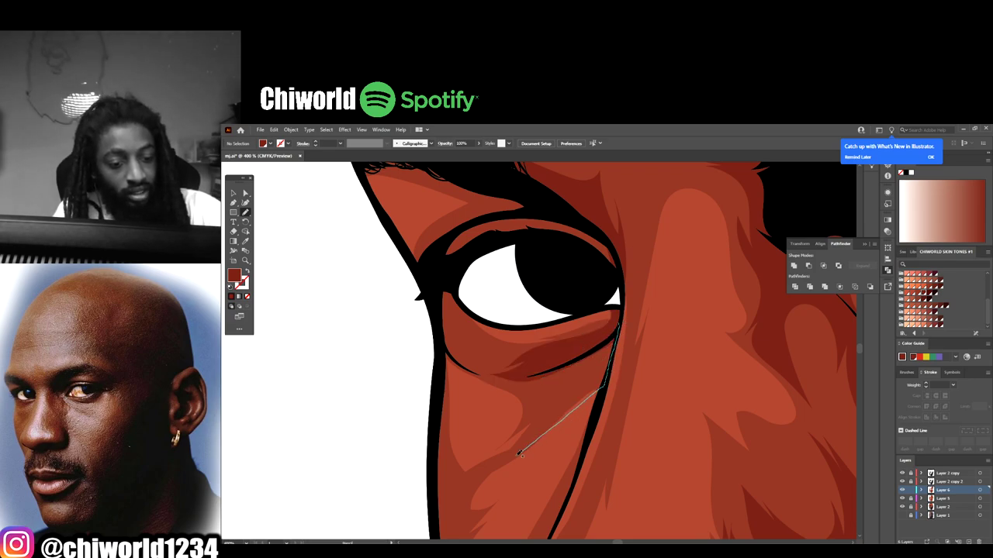
{"action": "mouse_move", "coordinate": [520, 454]}
{"action": "left_mouse_down"}
{"action": "mouse_move", "coordinate": [570, 397]}
{"action": "mouse_move", "coordinate": [617, 320]}
{"action": "left_mouse_up"}
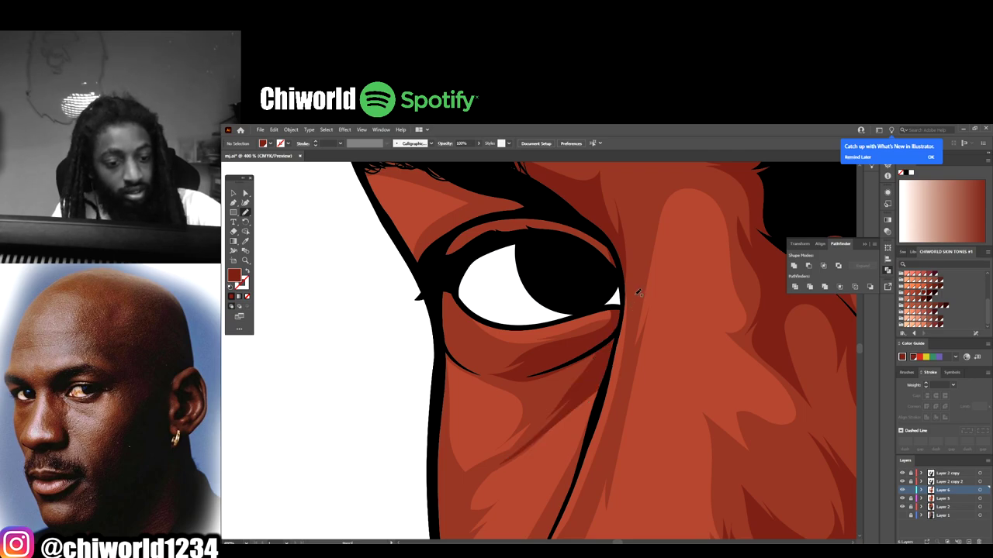
{"action": "mouse_move", "coordinate": [439, 313]}
{"action": "left_mouse_down"}
{"action": "mouse_move", "coordinate": [442, 341]}
{"action": "mouse_move", "coordinate": [485, 377]}
{"action": "mouse_move", "coordinate": [459, 334]}
{"action": "mouse_move", "coordinate": [459, 276]}
{"action": "mouse_move", "coordinate": [446, 298]}
{"action": "left_mouse_up"}
- Draw a freehand darker shadow shape above the far eye, between its upper lid and the eyebrow
{"action": "scroll", "coordinate": [401, 264], "scroll_direction": "down", "scroll_amount": 5}
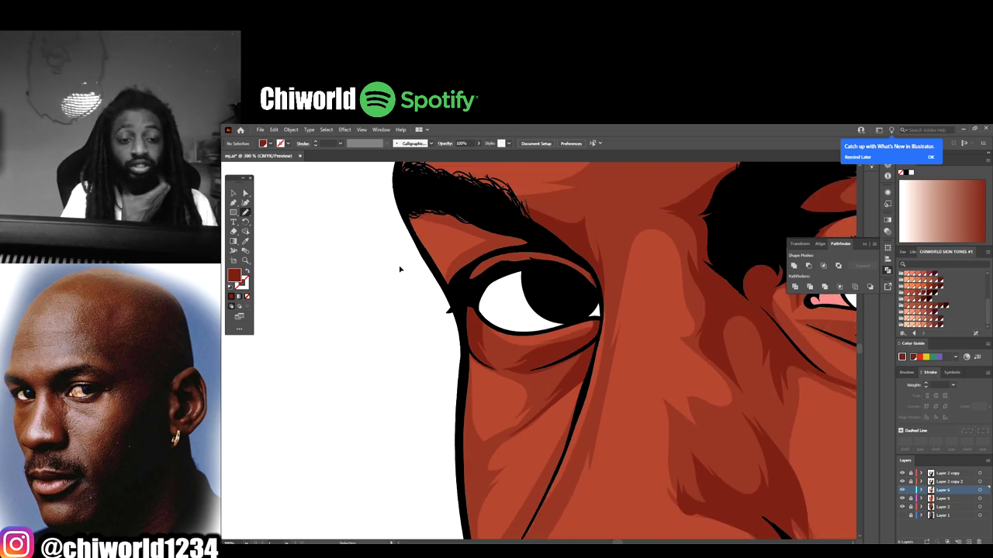
{"action": "scroll", "coordinate": [407, 266], "scroll_direction": "down", "scroll_amount": 3}
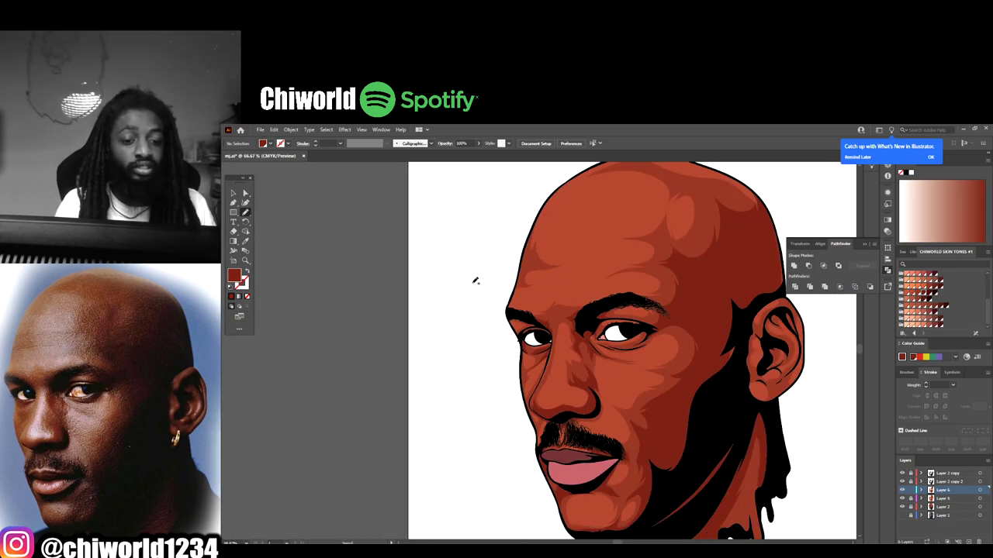
{"action": "scroll", "coordinate": [480, 283], "scroll_direction": "up", "scroll_amount": 4}
{"action": "scroll", "coordinate": [493, 289], "scroll_direction": "up", "scroll_amount": 3}
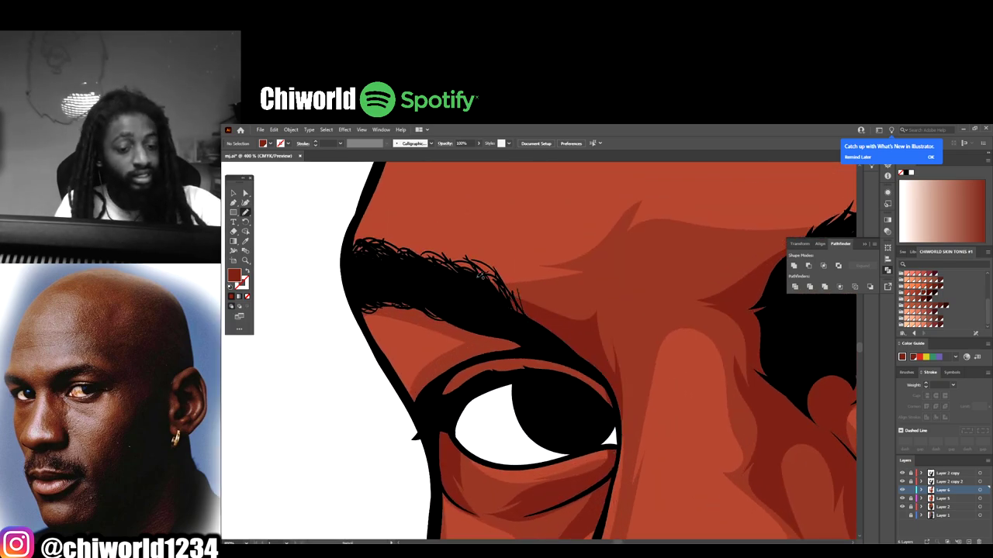
{"action": "mouse_move", "coordinate": [592, 355]}
{"action": "left_mouse_down"}
{"action": "mouse_move", "coordinate": [607, 420]}
{"action": "mouse_move", "coordinate": [500, 396]}
{"action": "mouse_move", "coordinate": [431, 415]}
{"action": "mouse_move", "coordinate": [415, 405]}
{"action": "mouse_move", "coordinate": [426, 381]}
{"action": "mouse_move", "coordinate": [475, 350]}
{"action": "mouse_move", "coordinate": [450, 356]}
{"action": "mouse_move", "coordinate": [470, 345]}
{"action": "mouse_move", "coordinate": [461, 327]}
{"action": "mouse_move", "coordinate": [371, 288]}
{"action": "mouse_move", "coordinate": [492, 305]}
{"action": "left_mouse_up"}
- Draw a freehand darker shadow shape around the near eye's lower lid, from the outer corner along the crease beneath the eye
{"action": "key", "text": "ctrl+minus"}
{"action": "key", "text": "ctrl+minus"}
{"action": "key", "text": "ctrl+minus"}
{"action": "key", "text": "ctrl+minus"}
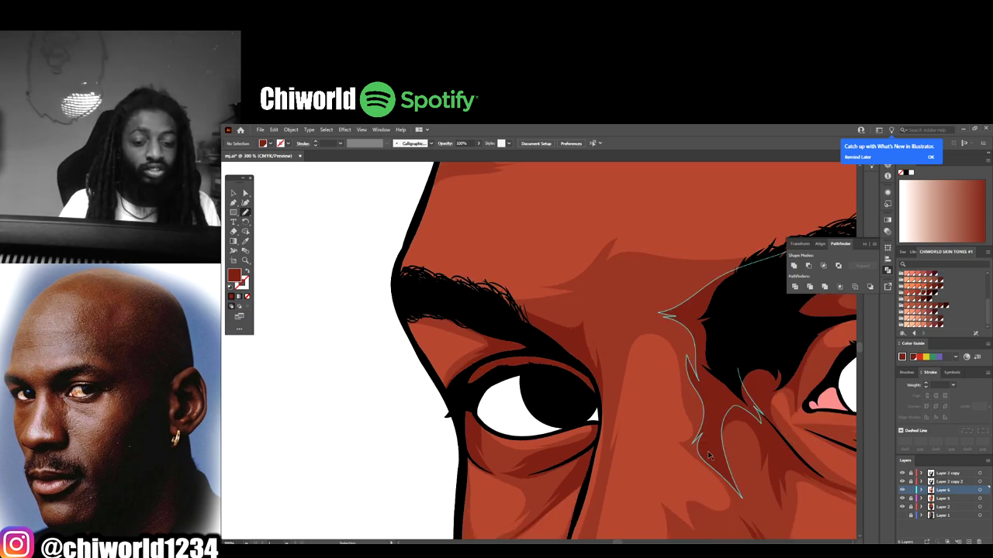
{"action": "key", "text": "ctrl+minus"}
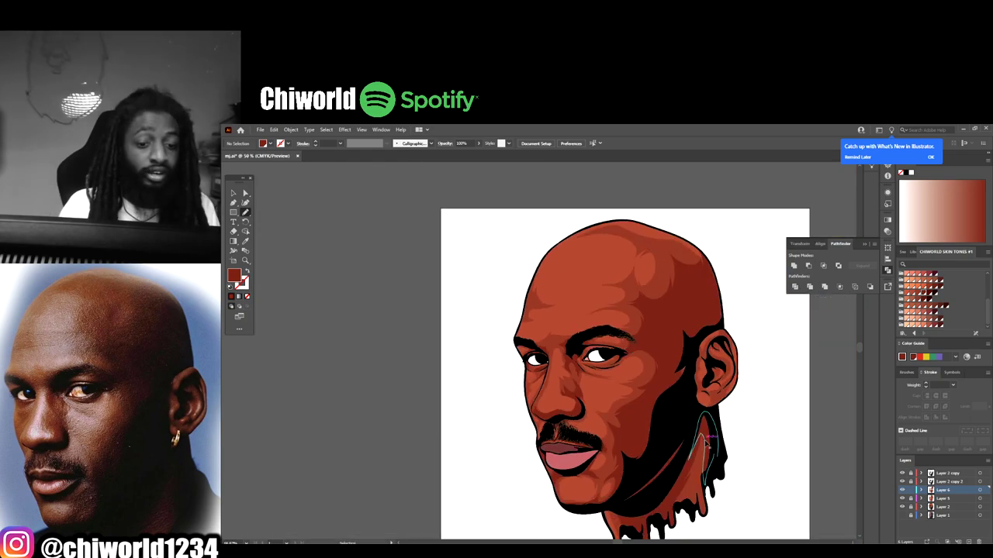
{"action": "key", "text": "ctrl+plus"}
{"action": "key", "text": "ctrl+plus"}
{"action": "key", "text": "ctrl+plus"}
{"action": "key", "text": "ctrl+plus"}
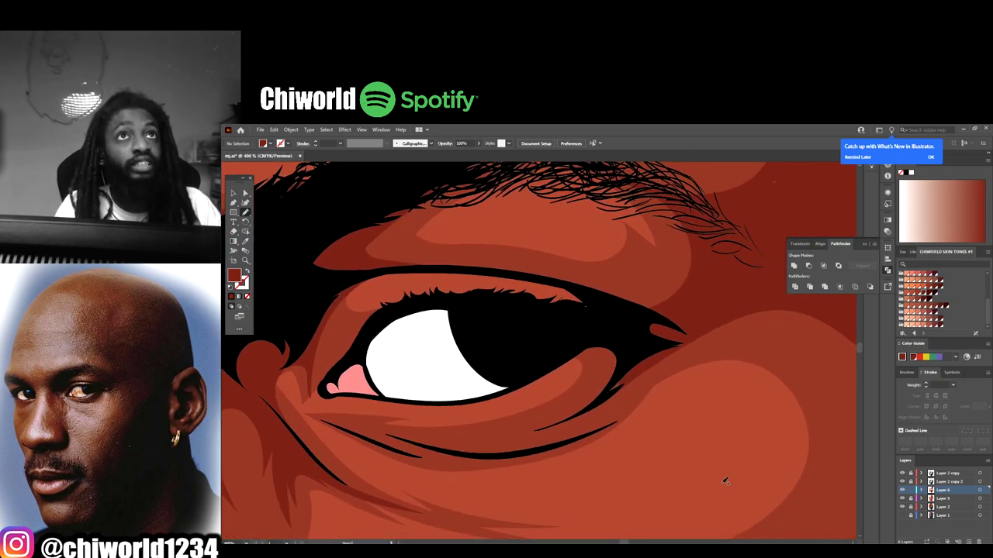
{"action": "mouse_move", "coordinate": [686, 341]}
{"action": "left_mouse_down"}
{"action": "mouse_move", "coordinate": [625, 401]}
{"action": "mouse_move", "coordinate": [663, 375]}
{"action": "mouse_move", "coordinate": [624, 421]}
{"action": "mouse_move", "coordinate": [584, 443]}
{"action": "mouse_move", "coordinate": [457, 454]}
{"action": "mouse_move", "coordinate": [346, 425]}
{"action": "mouse_move", "coordinate": [439, 428]}
{"action": "mouse_move", "coordinate": [528, 412]}
{"action": "mouse_move", "coordinate": [463, 420]}
{"action": "mouse_move", "coordinate": [524, 389]}
{"action": "mouse_move", "coordinate": [602, 326]}
{"action": "left_mouse_up"}
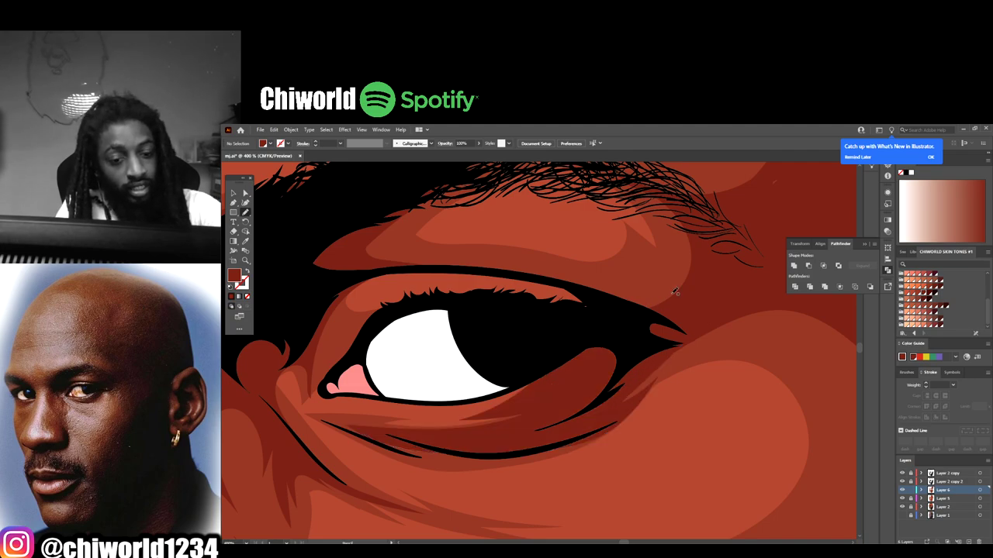
- Draw a freehand darker crescent shadow around the outer edge of the round cheek highlight beside the near eye
{"action": "scroll", "coordinate": [448, 313], "scroll_direction": "down", "scroll_amount": 6}
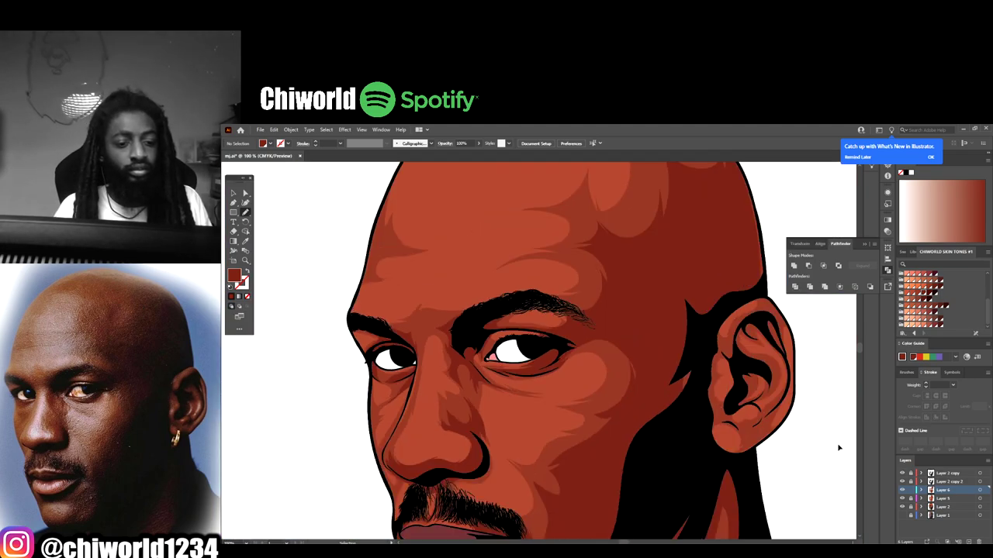
{"action": "scroll", "coordinate": [709, 422], "scroll_direction": "up", "scroll_amount": 4}
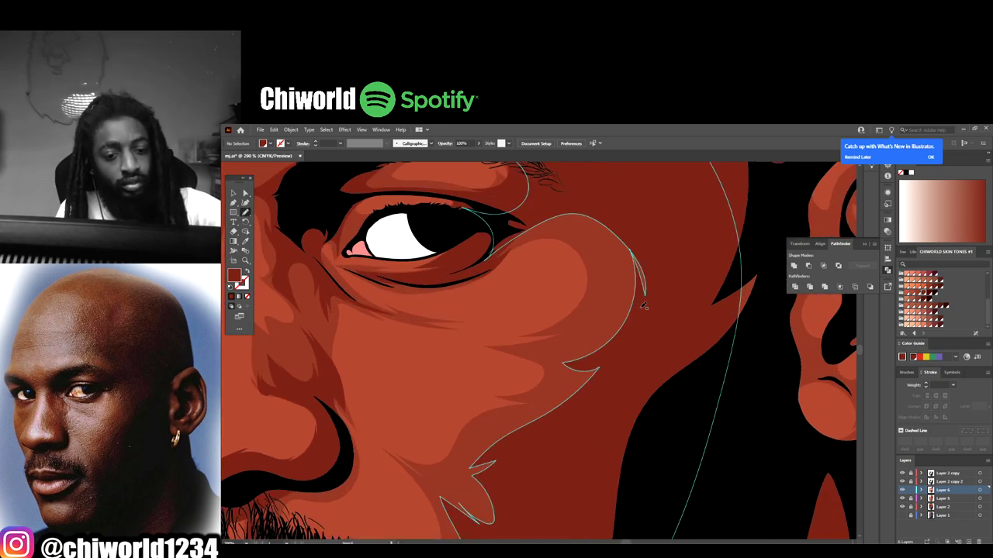
{"action": "left_click_drag", "start_coordinate": [643, 306], "coordinate": [594, 348]}
{"action": "mouse_move", "coordinate": [619, 270]}
{"action": "left_mouse_down"}
{"action": "mouse_move", "coordinate": [588, 232]}
{"action": "mouse_move", "coordinate": [620, 252]}
{"action": "mouse_move", "coordinate": [563, 207]}
{"action": "left_mouse_up"}
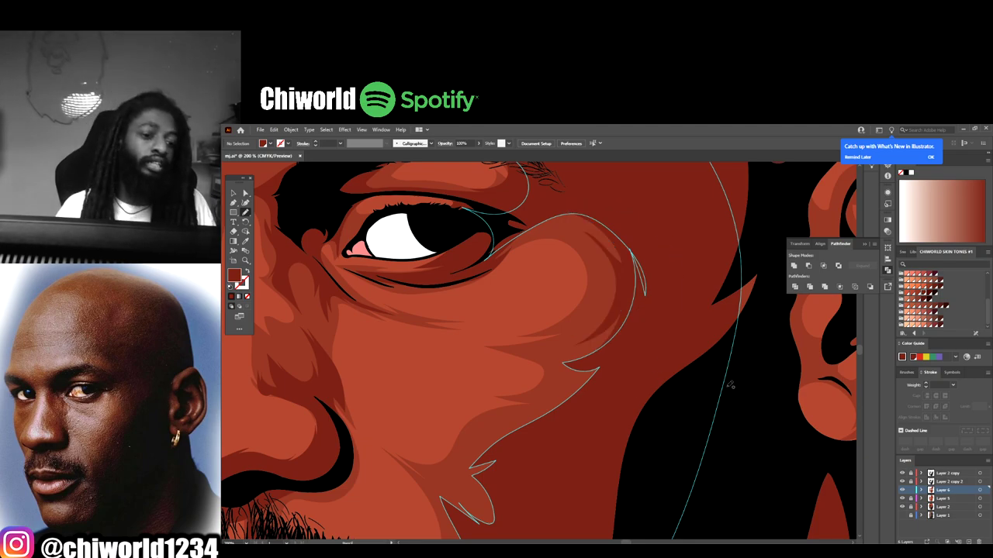
- Draw a freehand darker shadow shape along the forehead highlights, from the near eyebrow's outer end up the side of the forehead
{"action": "scroll", "coordinate": [730, 385], "scroll_direction": "down", "scroll_amount": 7}
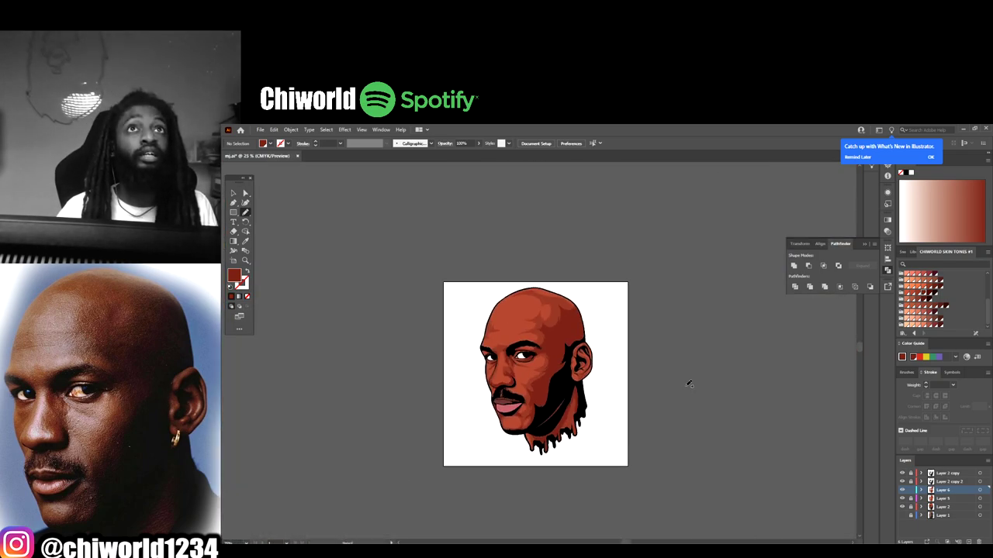
{"action": "key", "text": "ctrl+equal"}
{"action": "key", "text": "ctrl+equal"}
{"action": "key", "text": "ctrl+equal"}
{"action": "key", "text": "ctrl+equal"}
{"action": "key", "text": "ctrl+equal"}
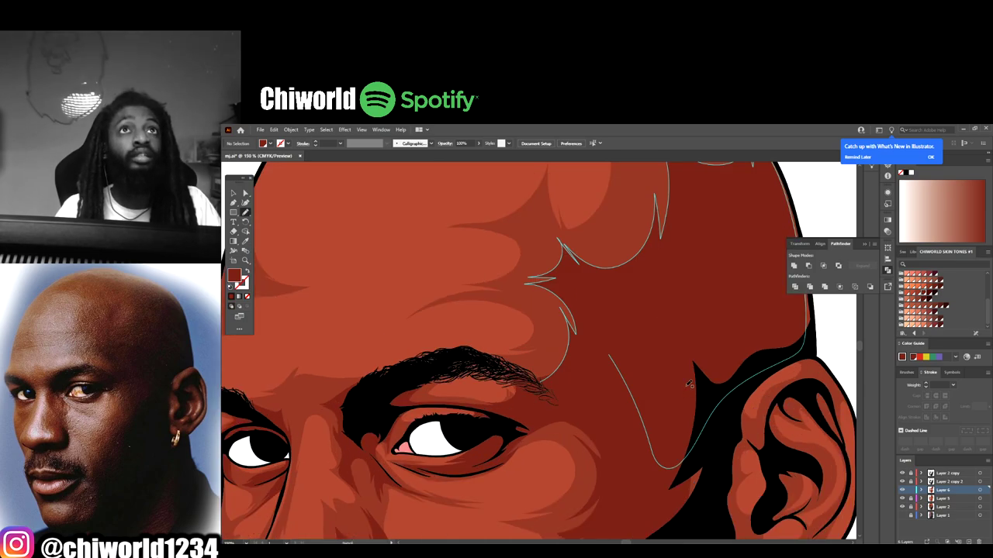
{"action": "mouse_move", "coordinate": [586, 380]}
{"action": "left_mouse_down"}
{"action": "mouse_move", "coordinate": [558, 393]}
{"action": "mouse_move", "coordinate": [475, 365]}
{"action": "mouse_move", "coordinate": [432, 368]}
{"action": "mouse_move", "coordinate": [537, 358]}
{"action": "mouse_move", "coordinate": [557, 323]}
{"action": "mouse_move", "coordinate": [543, 343]}
{"action": "mouse_move", "coordinate": [545, 305]}
{"action": "mouse_move", "coordinate": [503, 289]}
{"action": "mouse_move", "coordinate": [518, 287]}
{"action": "mouse_move", "coordinate": [484, 282]}
{"action": "mouse_move", "coordinate": [544, 251]}
{"action": "mouse_move", "coordinate": [526, 264]}
{"action": "mouse_move", "coordinate": [546, 227]}
{"action": "mouse_move", "coordinate": [551, 246]}
{"action": "mouse_move", "coordinate": [548, 213]}
{"action": "mouse_move", "coordinate": [577, 242]}
{"action": "mouse_move", "coordinate": [614, 252]}
{"action": "mouse_move", "coordinate": [623, 247]}
{"action": "mouse_move", "coordinate": [606, 256]}
{"action": "mouse_move", "coordinate": [633, 229]}
{"action": "mouse_move", "coordinate": [606, 244]}
{"action": "mouse_move", "coordinate": [672, 192]}
{"action": "left_mouse_up"}
- Examine the shading of the face and head across the whole portrait
{"action": "key", "text": "ctrl+minus"}
{"action": "key", "text": "ctrl+minus"}
{"action": "key", "text": "ctrl+minus"}
{"action": "key", "text": "ctrl+minus"}
{"action": "key", "text": "ctrl+minus"}
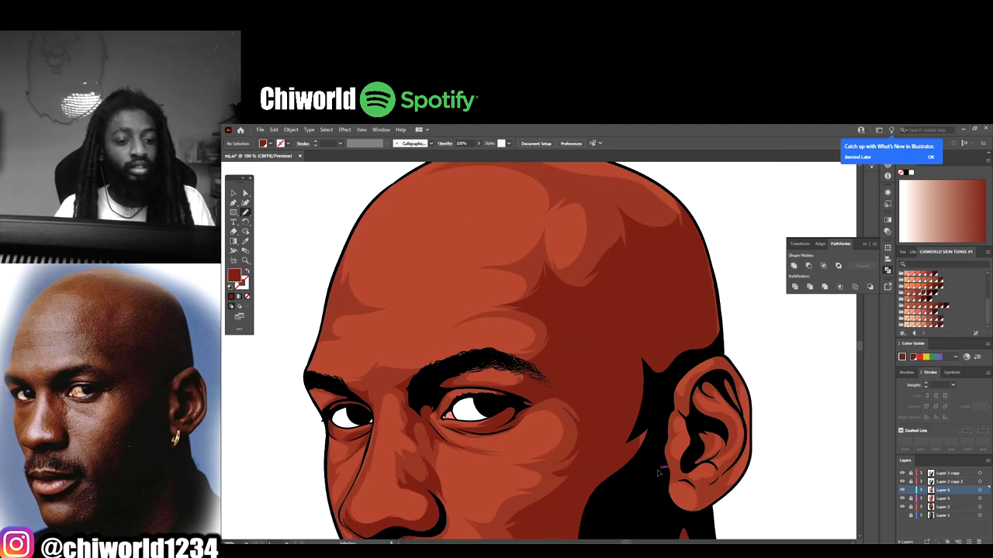
{"action": "key", "text": "ctrl+plus"}
{"action": "key", "text": "ctrl+plus"}
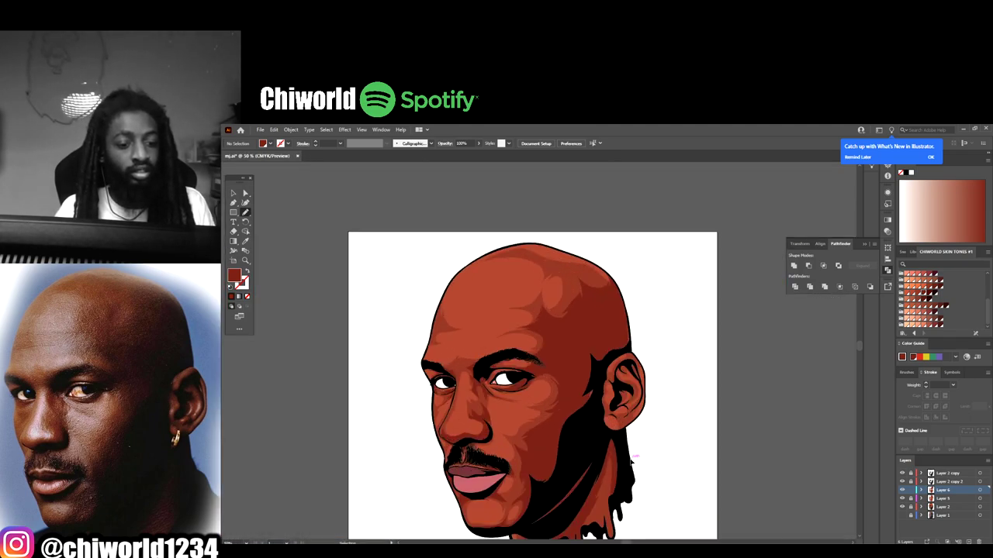
{"action": "key", "text": "ctrl+plus"}
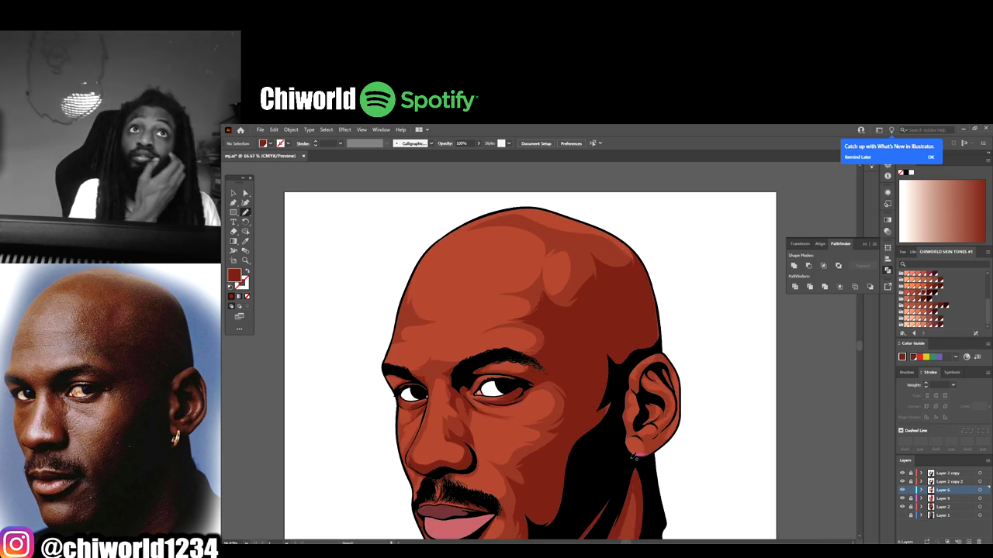
{"action": "key", "text": "ctrl+minus"}
{"action": "key", "text": "ctrl+minus"}
- Draw freehand darker shadow shapes behind the hairs along the upper edges of the far and near eyebrows
{"action": "key", "text": "ctrl+plus"}
{"action": "key", "text": "ctrl+plus"}
{"action": "key", "text": "ctrl+plus"}
{"action": "key", "text": "ctrl+plus"}
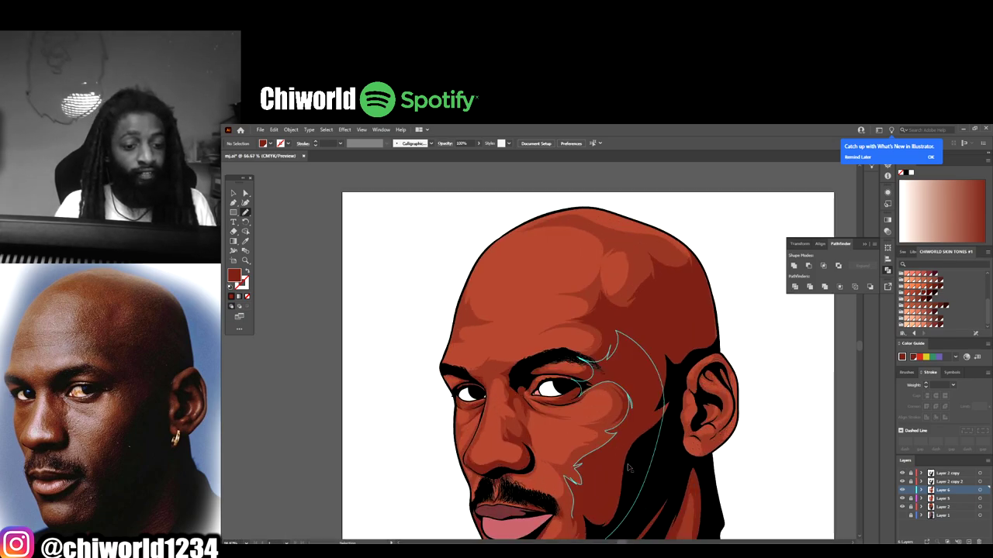
{"action": "key", "text": "ctrl+plus"}
{"action": "key", "text": "ctrl+plus"}
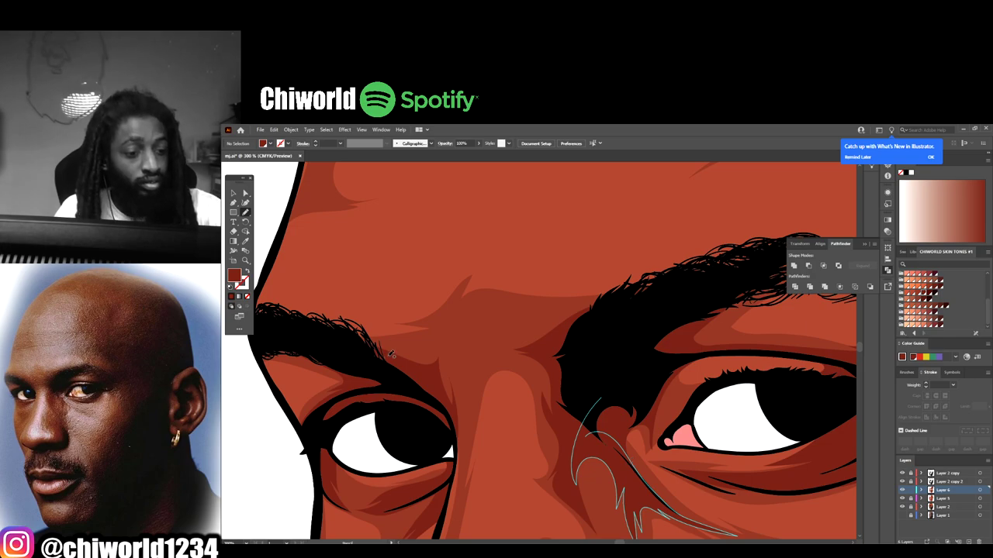
{"action": "mouse_move", "coordinate": [351, 336]}
{"action": "left_mouse_down"}
{"action": "mouse_move", "coordinate": [385, 355]}
{"action": "mouse_move", "coordinate": [378, 329]}
{"action": "mouse_move", "coordinate": [357, 315]}
{"action": "mouse_move", "coordinate": [283, 325]}
{"action": "left_mouse_up"}
{"action": "mouse_move", "coordinate": [590, 327]}
{"action": "left_mouse_down"}
{"action": "mouse_move", "coordinate": [570, 342]}
{"action": "mouse_move", "coordinate": [628, 273]}
{"action": "mouse_move", "coordinate": [776, 245]}
{"action": "left_mouse_up"}
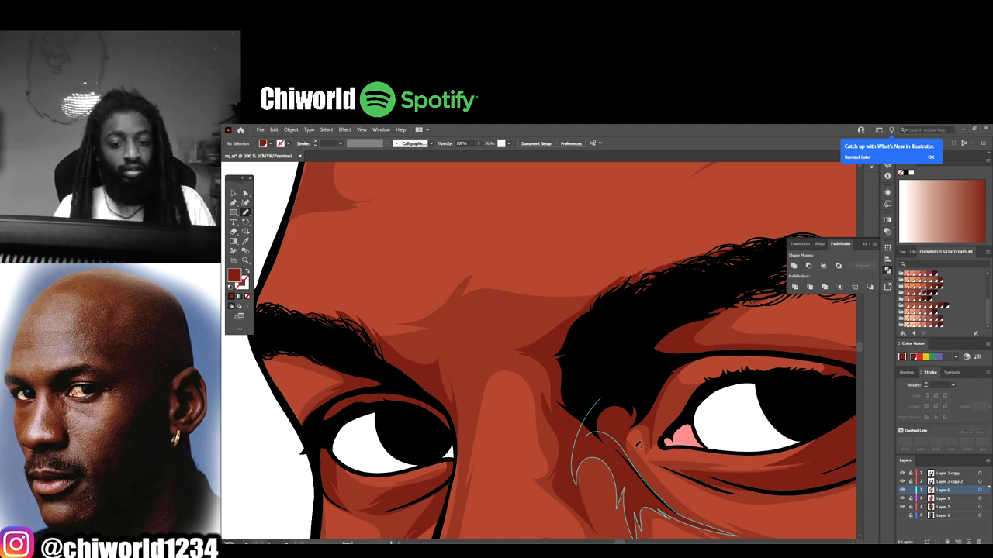
{"action": "key", "text": "ctrl+minus"}
{"action": "key", "text": "ctrl+minus"}
{"action": "key", "text": "ctrl+minus"}
{"action": "key", "text": "ctrl+minus"}
{"action": "key", "text": "ctrl+minus"}
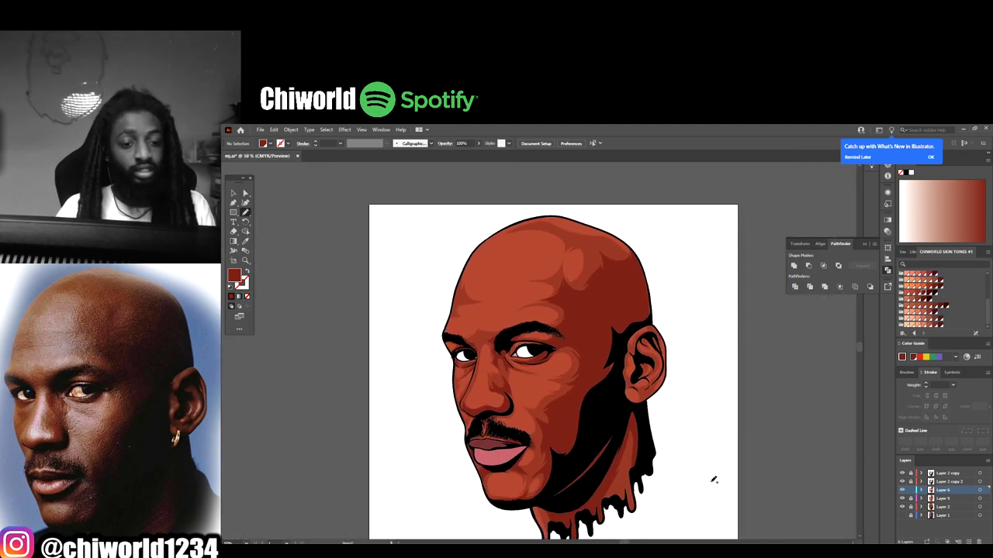
- Draw freehand darker shadow shapes inside the ear, on the small central fold and along the inner edge of the large curved ridge
{"action": "scroll", "coordinate": [713, 479], "scroll_direction": "up", "scroll_amount": 3}
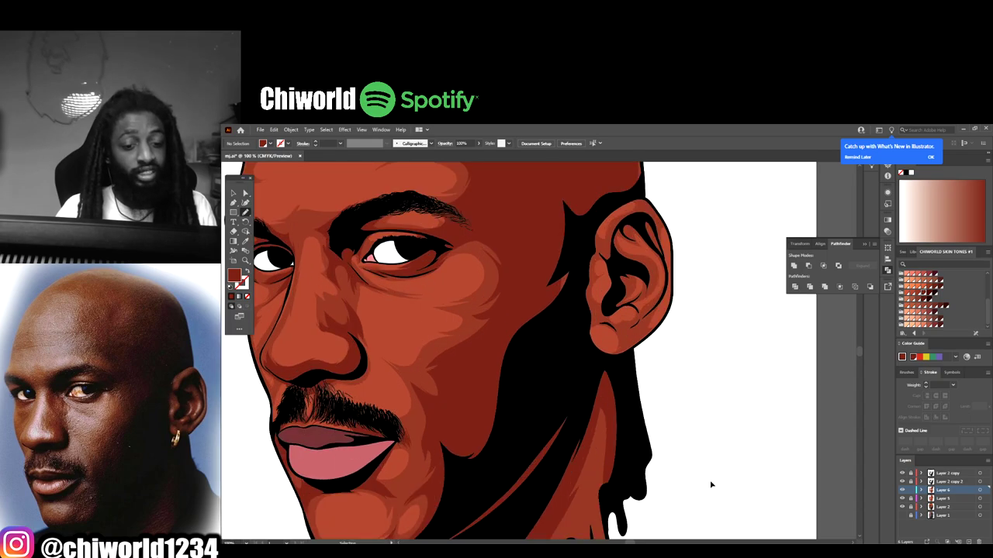
{"action": "scroll", "coordinate": [710, 485], "scroll_direction": "up", "scroll_amount": 2}
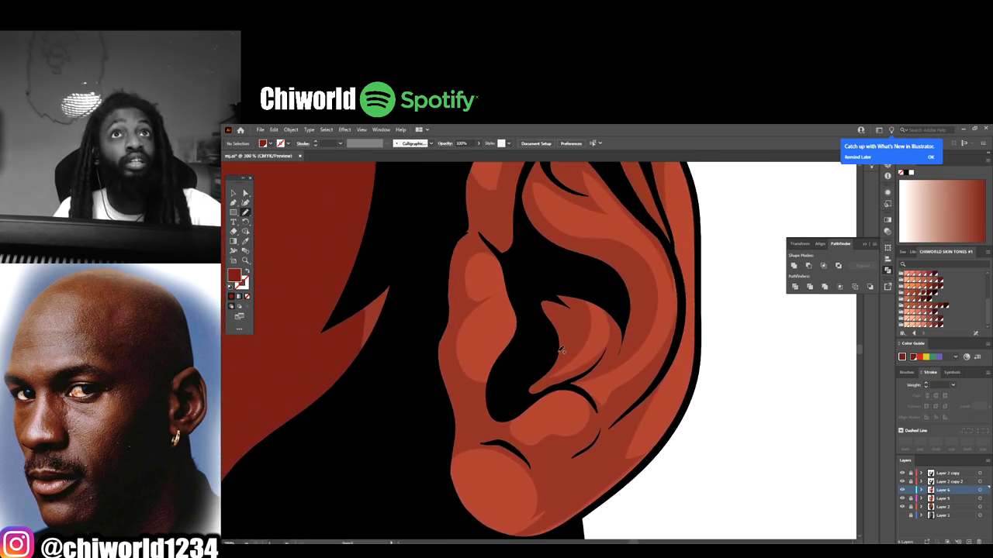
{"action": "mouse_move", "coordinate": [533, 391]}
{"action": "left_mouse_down"}
{"action": "mouse_move", "coordinate": [576, 360]}
{"action": "mouse_move", "coordinate": [591, 328]}
{"action": "mouse_move", "coordinate": [559, 287]}
{"action": "mouse_move", "coordinate": [612, 309]}
{"action": "mouse_move", "coordinate": [618, 329]}
{"action": "mouse_move", "coordinate": [589, 363]}
{"action": "mouse_move", "coordinate": [536, 393]}
{"action": "mouse_move", "coordinate": [588, 390]}
{"action": "left_mouse_up"}
{"action": "mouse_move", "coordinate": [648, 343]}
{"action": "left_mouse_down"}
{"action": "mouse_move", "coordinate": [653, 294]}
{"action": "mouse_move", "coordinate": [632, 266]}
{"action": "left_mouse_up"}
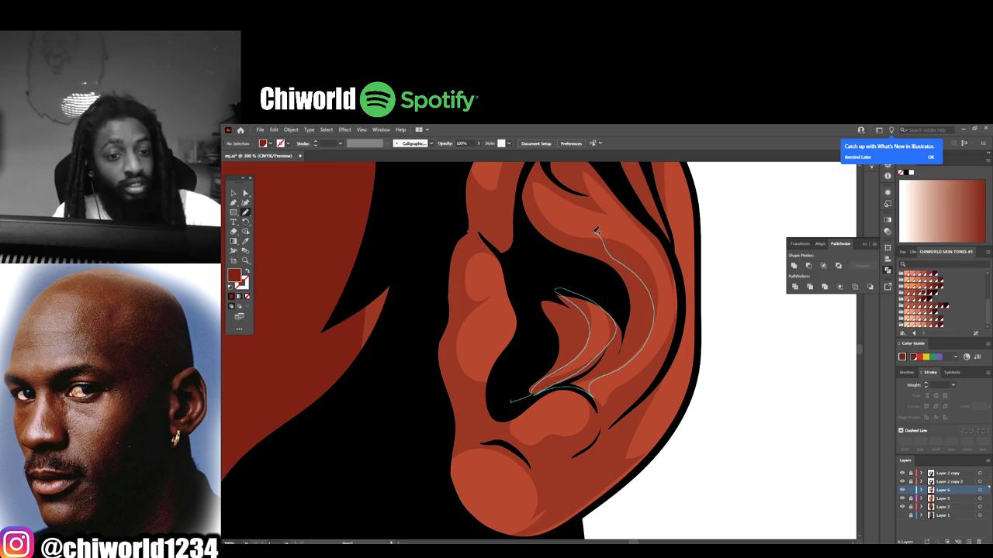
{"action": "mouse_move", "coordinate": [555, 224]}
{"action": "left_mouse_down"}
{"action": "mouse_move", "coordinate": [531, 173]}
{"action": "mouse_move", "coordinate": [520, 210]}
{"action": "mouse_move", "coordinate": [527, 331]}
{"action": "mouse_move", "coordinate": [510, 399]}
{"action": "left_mouse_up"}
- Draw a freehand darker shadow shape over the folds in the ear's upper hollow, beneath the rim
{"action": "scroll", "coordinate": [465, 388], "scroll_direction": "up", "scroll_amount": 2}
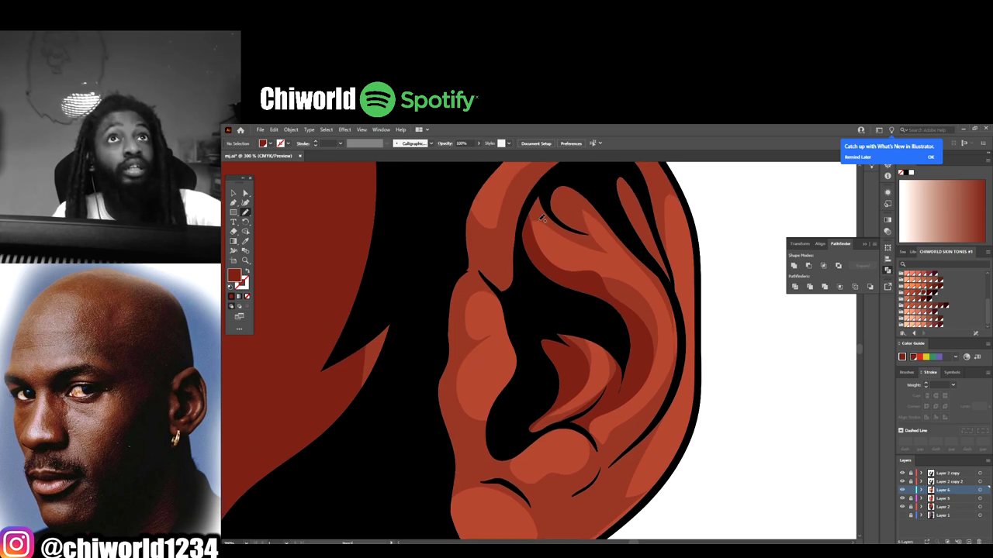
{"action": "scroll", "coordinate": [543, 224], "scroll_direction": "up", "scroll_amount": 2}
{"action": "mouse_move", "coordinate": [541, 220]}
{"action": "left_mouse_down"}
{"action": "mouse_move", "coordinate": [524, 251]}
{"action": "mouse_move", "coordinate": [531, 285]}
{"action": "mouse_move", "coordinate": [533, 253]}
{"action": "mouse_move", "coordinate": [599, 271]}
{"action": "mouse_move", "coordinate": [595, 256]}
{"action": "mouse_move", "coordinate": [673, 341]}
{"action": "mouse_move", "coordinate": [670, 401]}
{"action": "mouse_move", "coordinate": [630, 482]}
{"action": "mouse_move", "coordinate": [681, 408]}
{"action": "mouse_move", "coordinate": [695, 353]}
{"action": "mouse_move", "coordinate": [668, 247]}
{"action": "mouse_move", "coordinate": [635, 198]}
{"action": "mouse_move", "coordinate": [671, 283]}
{"action": "mouse_move", "coordinate": [649, 268]}
{"action": "mouse_move", "coordinate": [633, 228]}
{"action": "mouse_move", "coordinate": [660, 252]}
{"action": "mouse_move", "coordinate": [605, 193]}
{"action": "left_mouse_up"}
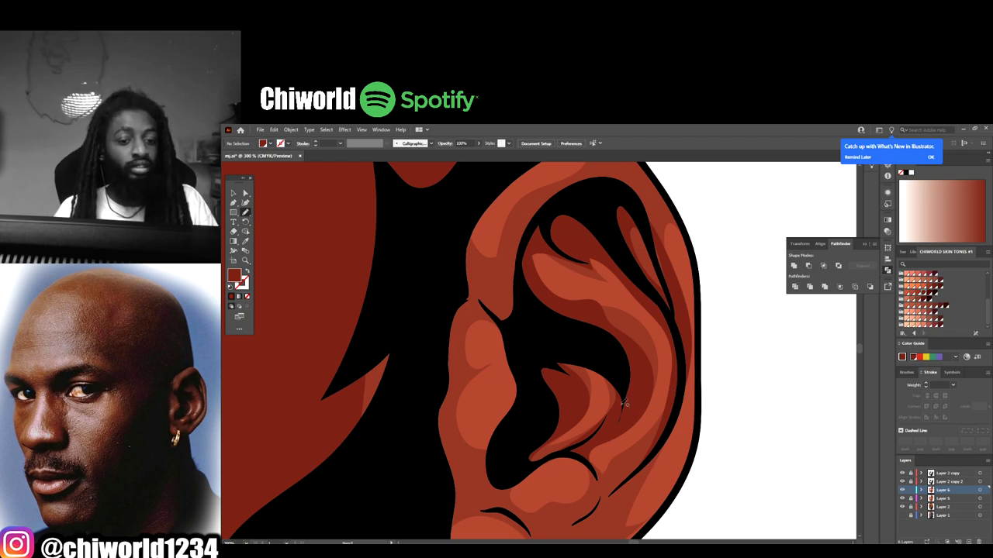
- Draw a freehand darker shadow shape across the lower ear, between the inner ridge, the outer rim and the lobe highlight
{"action": "key", "text": "ctrl+minus"}
{"action": "key", "text": "ctrl+minus"}
{"action": "key", "text": "ctrl+plus"}
{"action": "key", "text": "ctrl+plus"}
{"action": "key", "text": "ctrl+plus"}
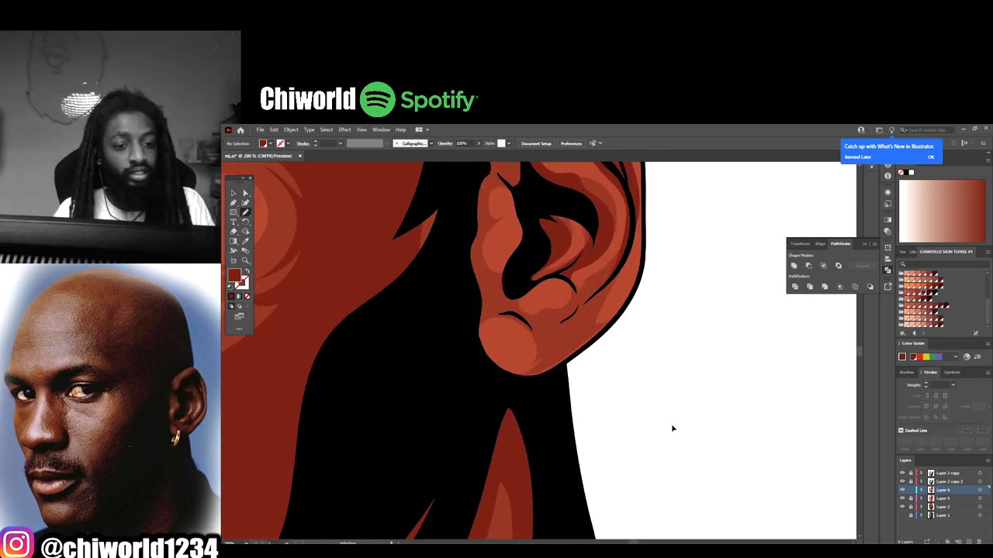
{"action": "scroll", "coordinate": [675, 422], "scroll_direction": "up", "scroll_amount": 2}
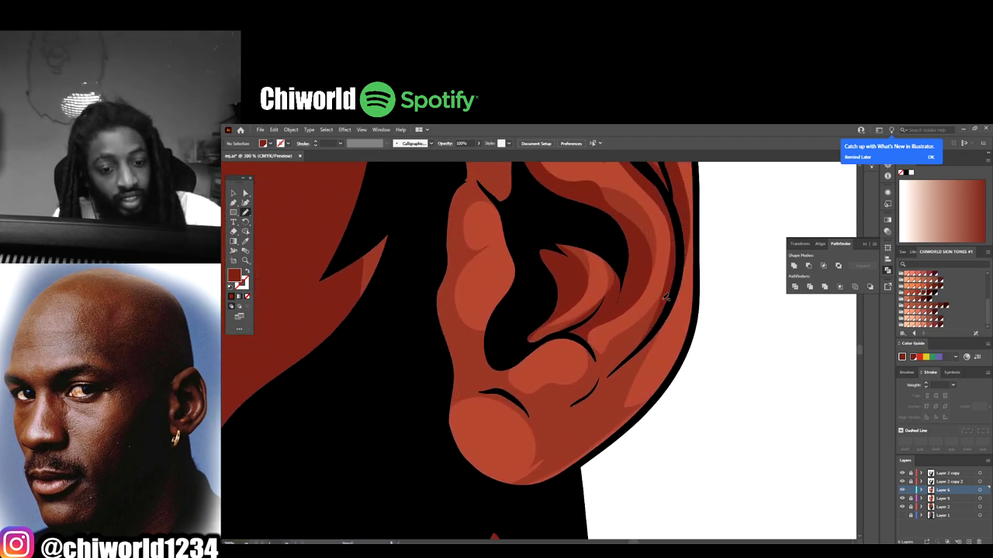
{"action": "mouse_move", "coordinate": [666, 294]}
{"action": "left_mouse_down"}
{"action": "mouse_move", "coordinate": [643, 342]}
{"action": "mouse_move", "coordinate": [606, 355]}
{"action": "mouse_move", "coordinate": [567, 330]}
{"action": "mouse_move", "coordinate": [585, 338]}
{"action": "mouse_move", "coordinate": [592, 369]}
{"action": "mouse_move", "coordinate": [572, 393]}
{"action": "mouse_move", "coordinate": [552, 388]}
{"action": "mouse_move", "coordinate": [539, 400]}
{"action": "mouse_move", "coordinate": [490, 389]}
{"action": "mouse_move", "coordinate": [517, 397]}
{"action": "mouse_move", "coordinate": [540, 434]}
{"action": "mouse_move", "coordinate": [565, 407]}
{"action": "mouse_move", "coordinate": [576, 414]}
{"action": "mouse_move", "coordinate": [560, 456]}
{"action": "mouse_move", "coordinate": [577, 447]}
{"action": "mouse_move", "coordinate": [619, 401]}
{"action": "mouse_move", "coordinate": [600, 404]}
{"action": "mouse_move", "coordinate": [641, 365]}
{"action": "mouse_move", "coordinate": [666, 294]}
{"action": "left_mouse_up"}
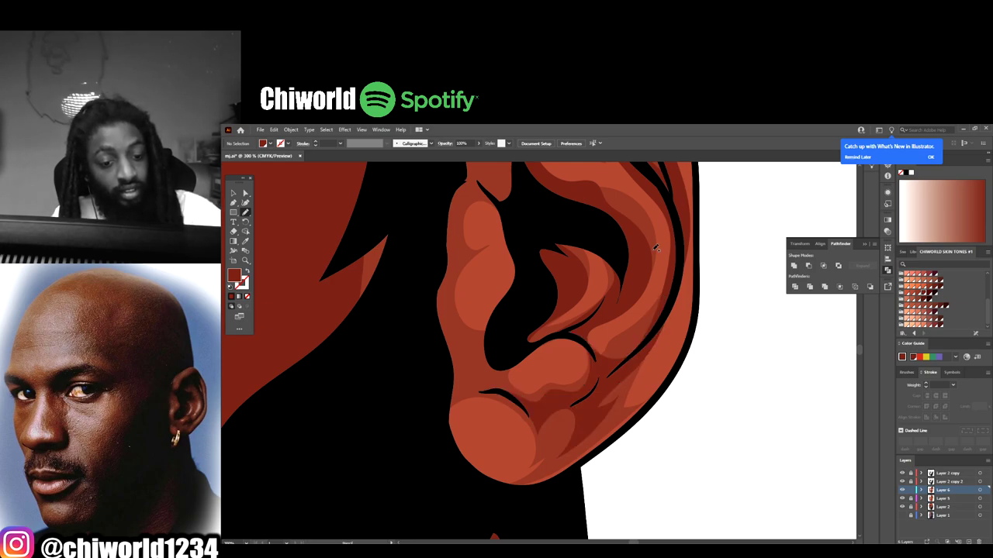
- Draw freehand darker shadow shapes along the ear's front edge above the lobe and along the edges of its upper rim
{"action": "scroll", "coordinate": [438, 416], "scroll_direction": "up", "scroll_amount": 1}
{"action": "scroll", "coordinate": [439, 416], "scroll_direction": "up", "scroll_amount": 1}
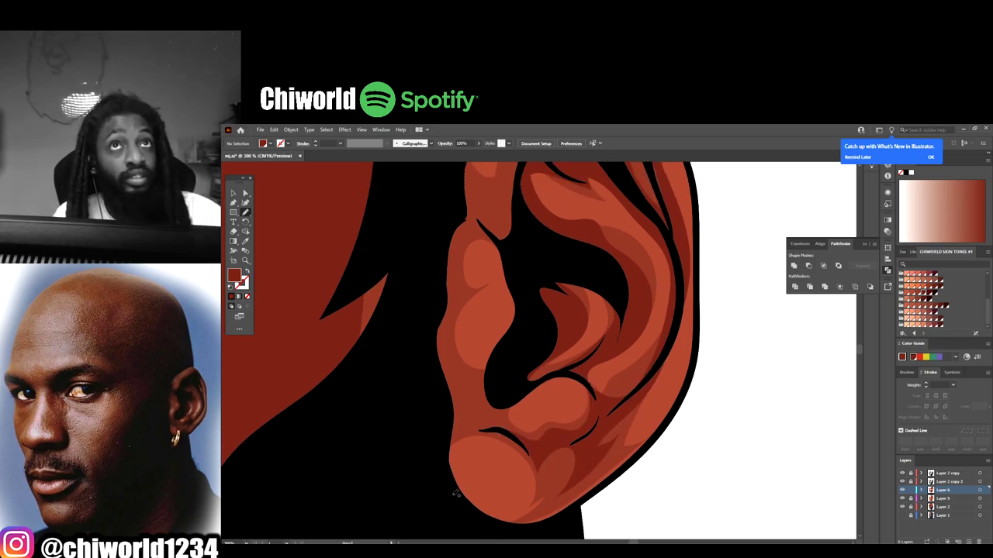
{"action": "mouse_move", "coordinate": [500, 535]}
{"action": "left_mouse_down"}
{"action": "mouse_move", "coordinate": [543, 524]}
{"action": "mouse_move", "coordinate": [613, 477]}
{"action": "mouse_move", "coordinate": [580, 487]}
{"action": "mouse_move", "coordinate": [590, 439]}
{"action": "mouse_move", "coordinate": [568, 435]}
{"action": "mouse_move", "coordinate": [551, 446]}
{"action": "mouse_move", "coordinate": [560, 482]}
{"action": "mouse_move", "coordinate": [439, 475]}
{"action": "mouse_move", "coordinate": [446, 446]}
{"action": "mouse_move", "coordinate": [504, 434]}
{"action": "mouse_move", "coordinate": [529, 449]}
{"action": "mouse_move", "coordinate": [508, 388]}
{"action": "mouse_move", "coordinate": [515, 326]}
{"action": "mouse_move", "coordinate": [494, 360]}
{"action": "mouse_move", "coordinate": [448, 345]}
{"action": "mouse_move", "coordinate": [467, 292]}
{"action": "mouse_move", "coordinate": [442, 208]}
{"action": "left_mouse_up"}
{"action": "scroll", "coordinate": [370, 369], "scroll_direction": "up", "scroll_amount": 2}
{"action": "scroll", "coordinate": [464, 320], "scroll_direction": "up", "scroll_amount": 2}
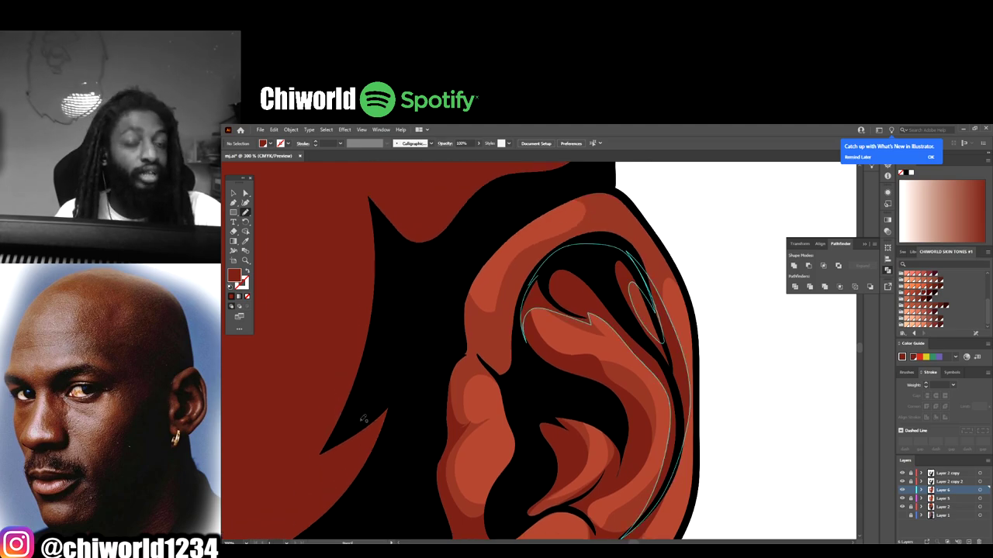
{"action": "mouse_move", "coordinate": [444, 392]}
{"action": "left_mouse_down"}
{"action": "mouse_move", "coordinate": [463, 356]}
{"action": "mouse_move", "coordinate": [482, 359]}
{"action": "mouse_move", "coordinate": [507, 386]}
{"action": "mouse_move", "coordinate": [549, 264]}
{"action": "mouse_move", "coordinate": [595, 233]}
{"action": "mouse_move", "coordinate": [550, 254]}
{"action": "mouse_move", "coordinate": [508, 313]}
{"action": "mouse_move", "coordinate": [473, 275]}
{"action": "mouse_move", "coordinate": [494, 242]}
{"action": "left_mouse_up"}
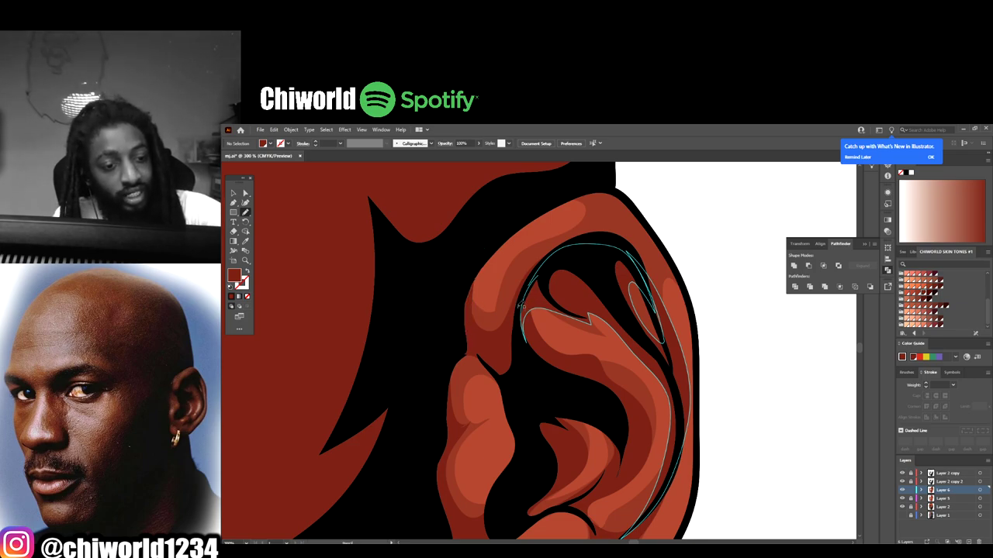
{"action": "mouse_move", "coordinate": [518, 301]}
{"action": "left_mouse_down"}
{"action": "mouse_move", "coordinate": [551, 243]}
{"action": "mouse_move", "coordinate": [622, 217]}
{"action": "mouse_move", "coordinate": [596, 190]}
{"action": "mouse_move", "coordinate": [558, 188]}
{"action": "mouse_move", "coordinate": [592, 180]}
{"action": "mouse_move", "coordinate": [646, 212]}
{"action": "mouse_move", "coordinate": [691, 298]}
{"action": "mouse_move", "coordinate": [669, 267]}
{"action": "mouse_move", "coordinate": [640, 266]}
{"action": "left_mouse_up"}
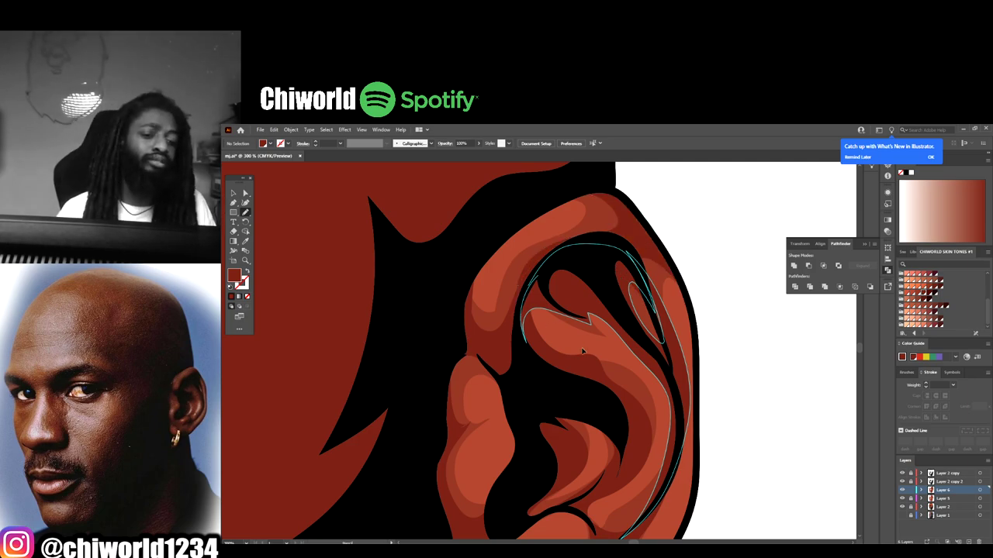
- Draw a freehand darker shadow shape across the lower end of the ear's large curved ridge, leaving a small round highlight
{"action": "key", "text": "ctrl+minus"}
{"action": "key", "text": "ctrl+minus"}
{"action": "key", "text": "ctrl+minus"}
{"action": "key", "text": "ctrl+minus"}
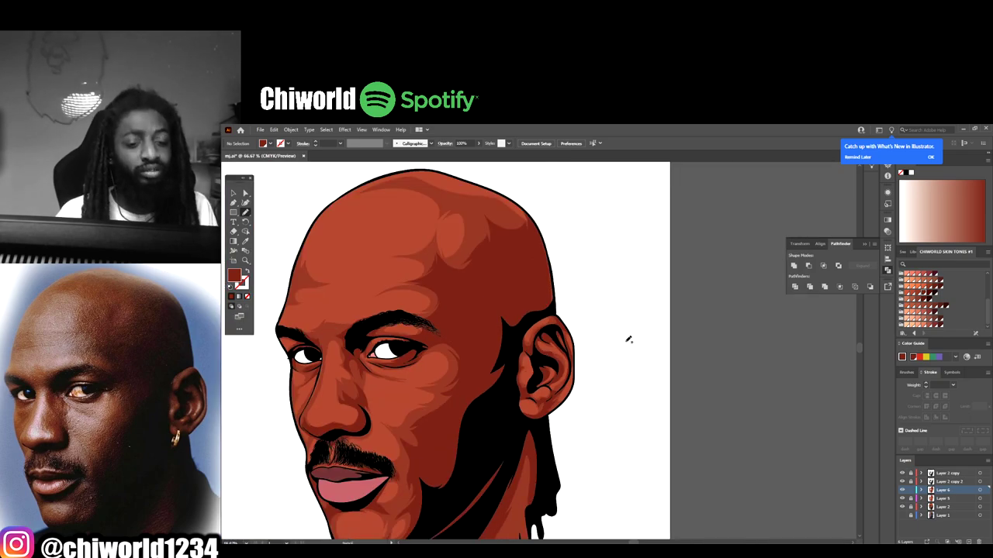
{"action": "key", "text": "ctrl+plus"}
{"action": "key", "text": "ctrl+plus"}
{"action": "key", "text": "ctrl+plus"}
{"action": "key", "text": "ctrl+plus"}
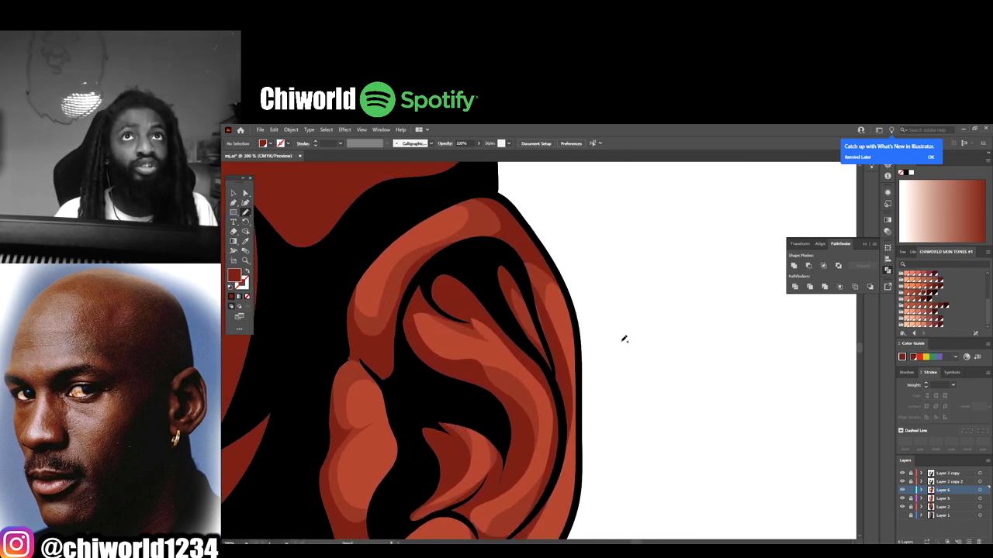
{"action": "scroll", "coordinate": [624, 339], "scroll_direction": "down", "scroll_amount": 3}
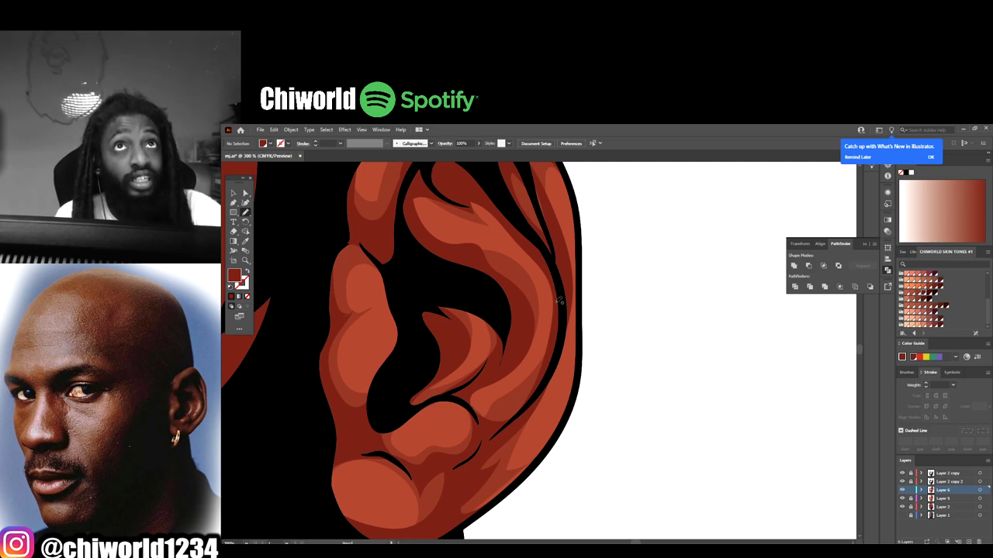
{"action": "left_click_drag", "start_coordinate": [557, 300], "coordinate": [553, 347]}
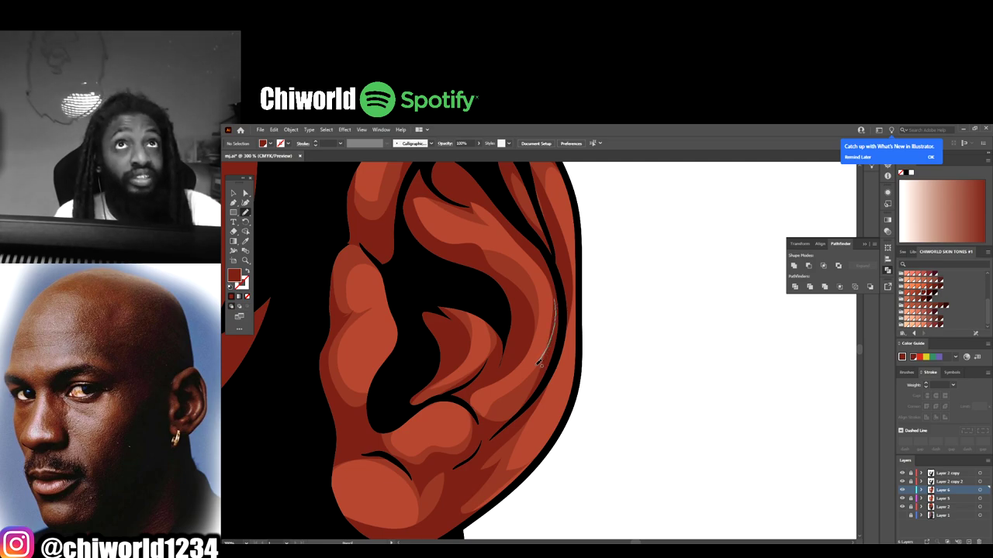
{"action": "mouse_move", "coordinate": [515, 390]}
{"action": "left_mouse_down"}
{"action": "mouse_move", "coordinate": [492, 370]}
{"action": "mouse_move", "coordinate": [470, 383]}
{"action": "mouse_move", "coordinate": [480, 377]}
{"action": "mouse_move", "coordinate": [497, 389]}
{"action": "mouse_move", "coordinate": [484, 411]}
{"action": "mouse_move", "coordinate": [462, 395]}
{"action": "mouse_move", "coordinate": [484, 431]}
{"action": "mouse_move", "coordinate": [516, 427]}
{"action": "mouse_move", "coordinate": [555, 350]}
{"action": "left_mouse_up"}
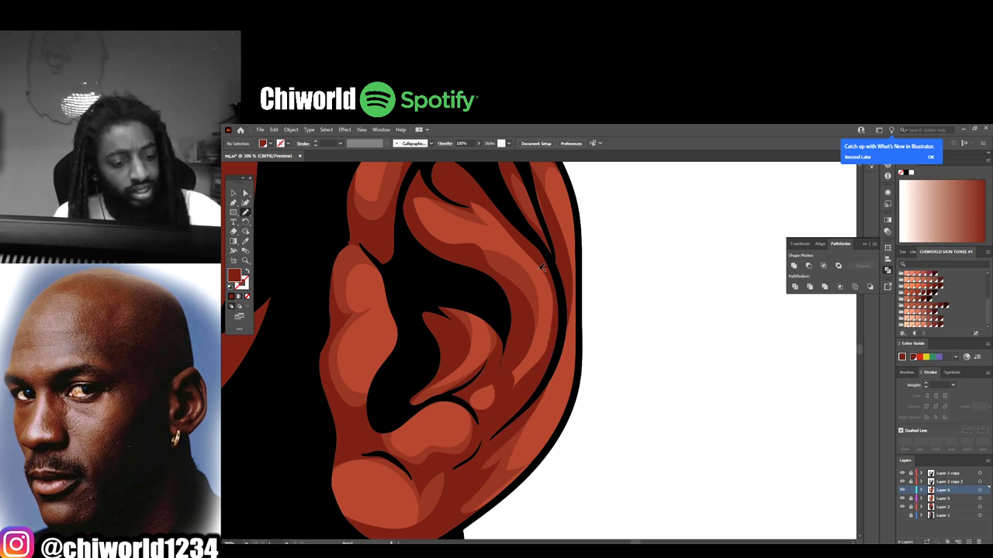
- Examine the balance of the shadow tones across the whole portrait, including the newly shaded ear
{"action": "scroll", "coordinate": [594, 376], "scroll_direction": "down", "scroll_amount": 6}
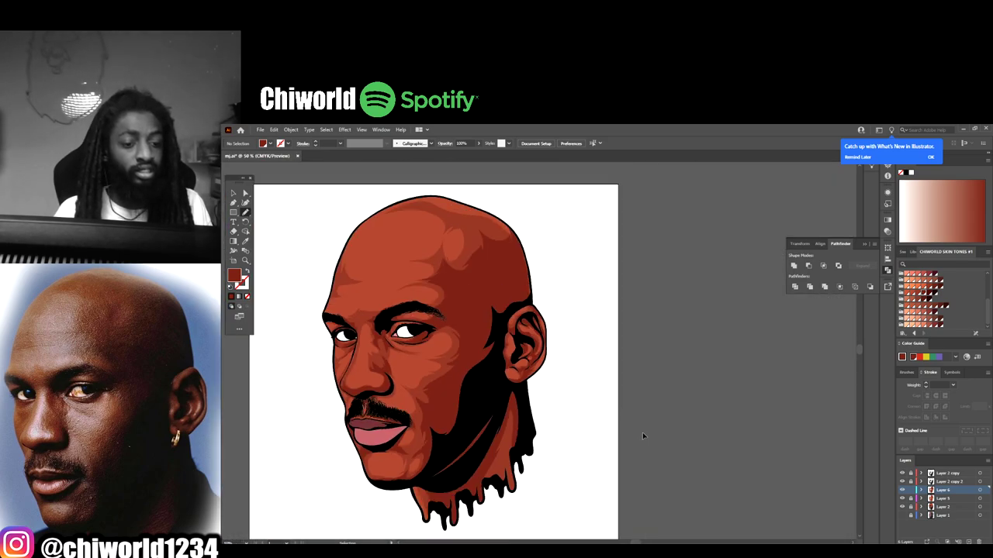
{"action": "scroll", "coordinate": [629, 438], "scroll_direction": "up", "scroll_amount": 1}
{"action": "scroll", "coordinate": [756, 463], "scroll_direction": "up", "scroll_amount": 1}
{"action": "scroll", "coordinate": [752, 463], "scroll_direction": "down", "scroll_amount": 1}
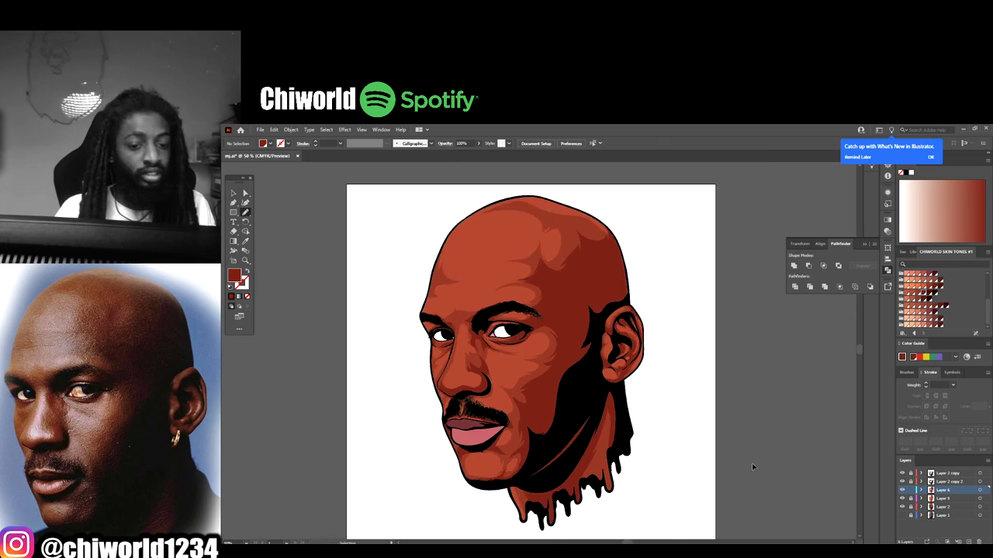
{"action": "scroll", "coordinate": [749, 454], "scroll_direction": "left", "scroll_amount": 1}
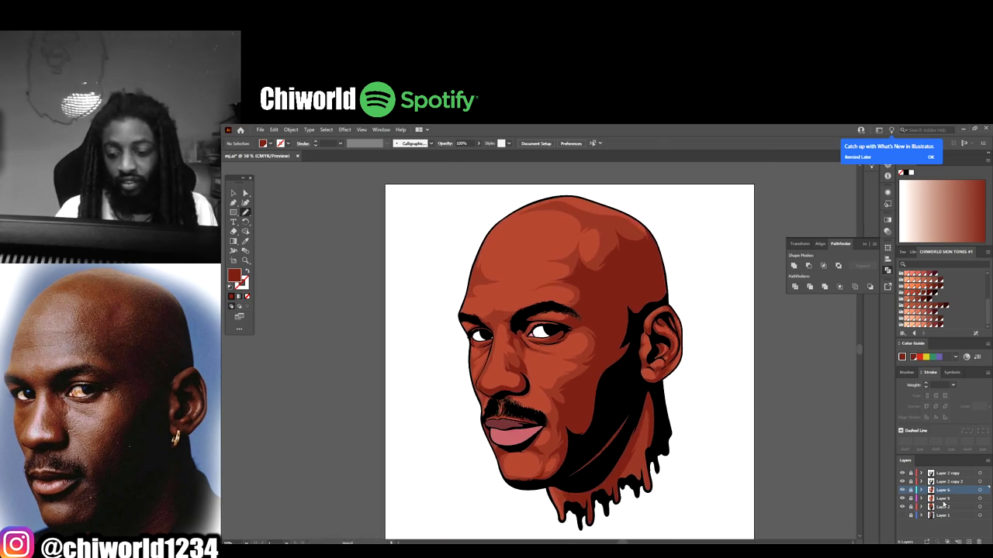
{"action": "key", "text": "ctrl+minus"}
{"action": "key", "text": "ctrl+plus"}
{"action": "key", "text": "ctrl+plus"}
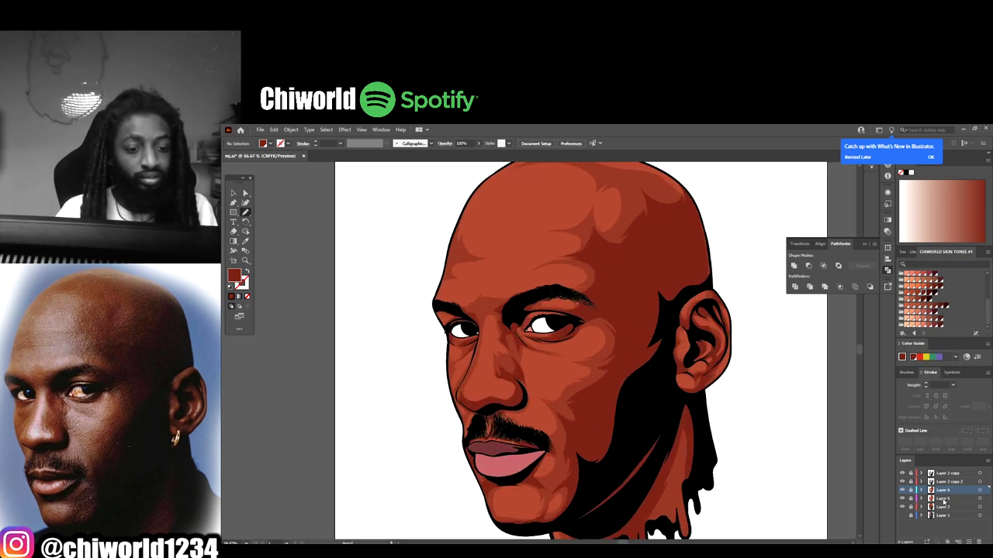
{"action": "key", "text": "ctrl+minus"}
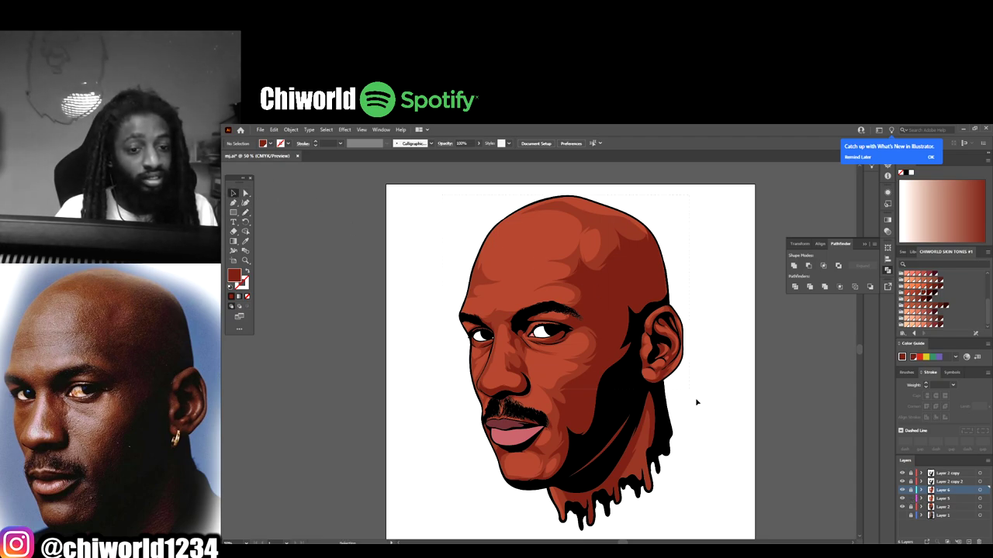
- Select all the mid-tone shadow shapes on the layer below the darkest shadows, expand them and combine them with Pathfinder Merge
{"action": "left_click", "coordinate": [505, 286]}
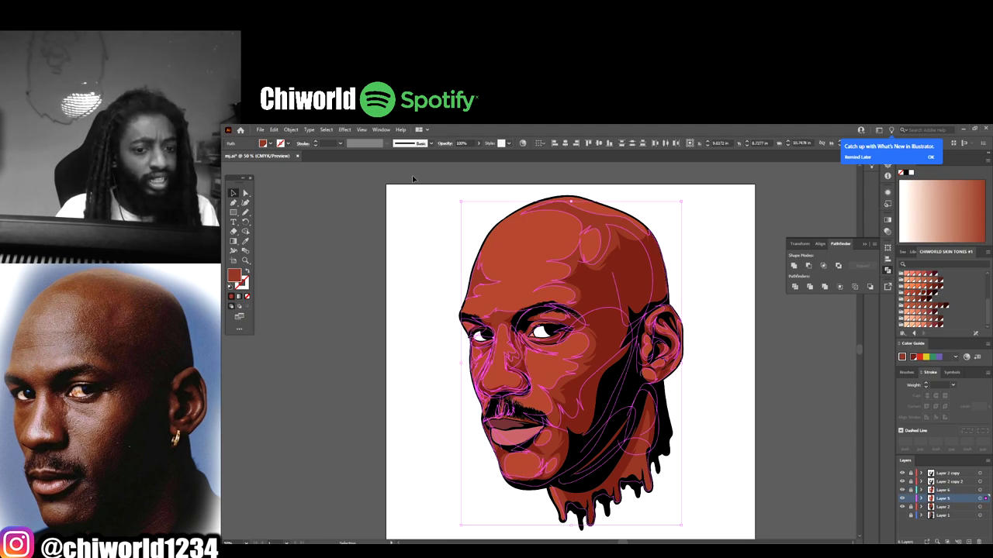
{"action": "left_click", "coordinate": [292, 130]}
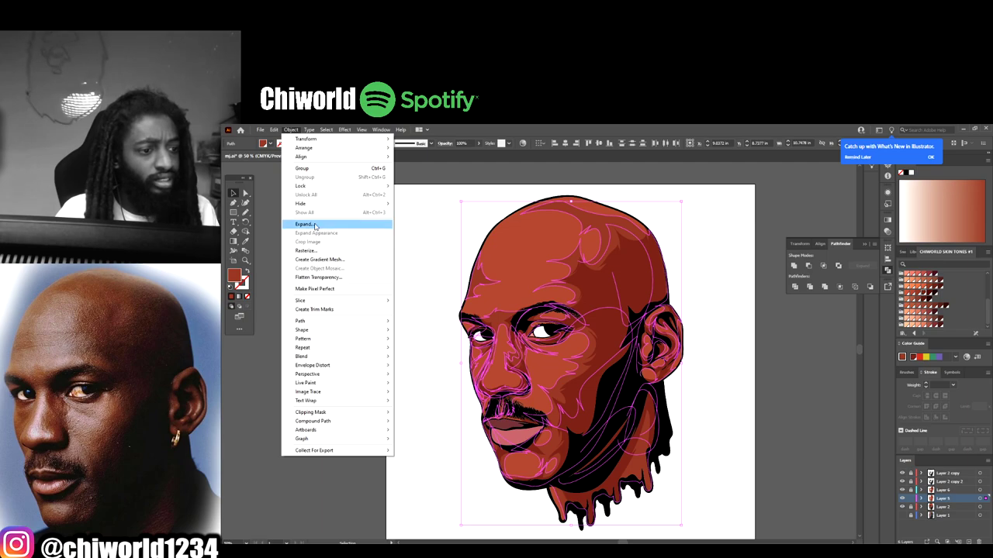
{"action": "left_click", "coordinate": [315, 226]}
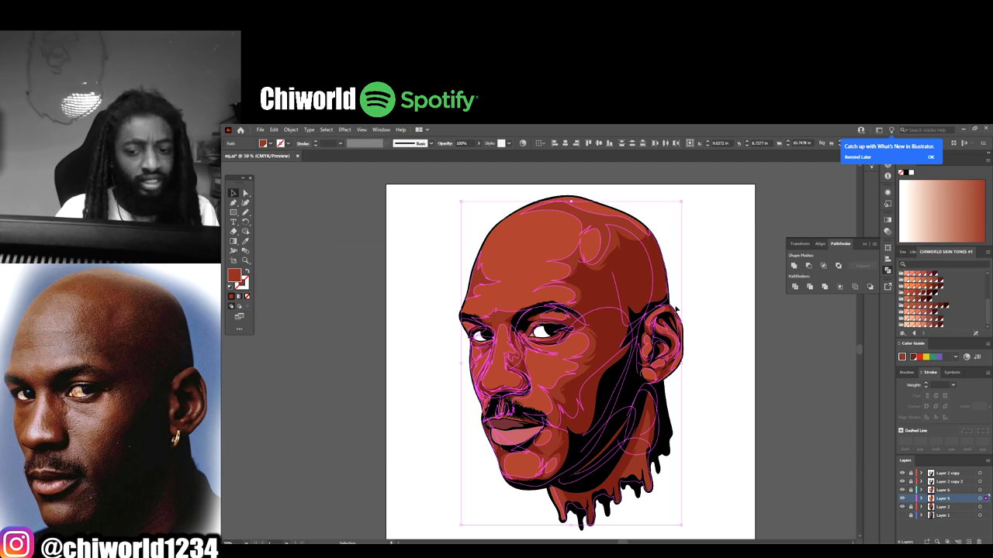
{"action": "left_click", "coordinate": [824, 287]}
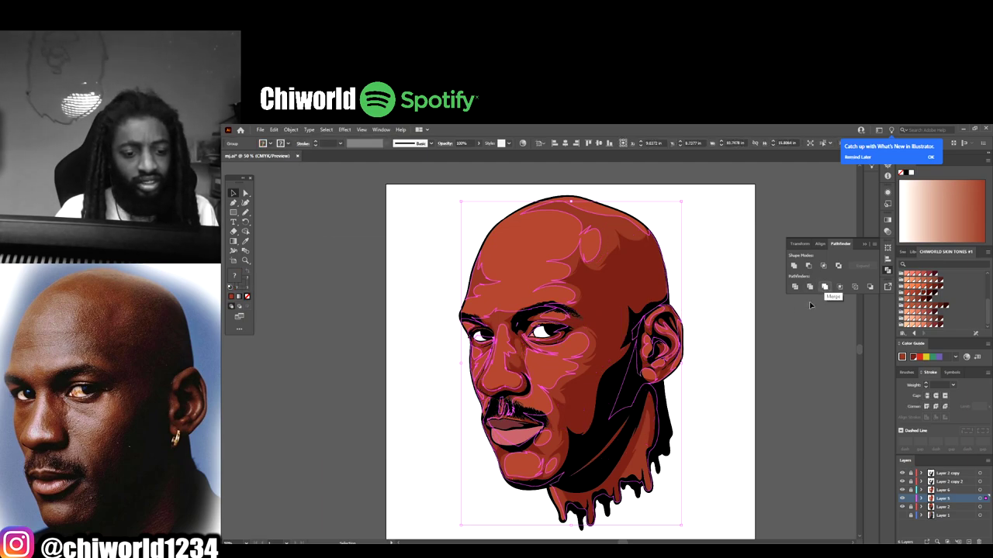
- Recolor the merged mid-tone shadows with the Color Harmony preset, raising their saturation to 74%
{"action": "key", "text": "ctrl+equal"}
{"action": "key", "text": "ctrl+equal"}
{"action": "key", "text": "ctrl+equal"}
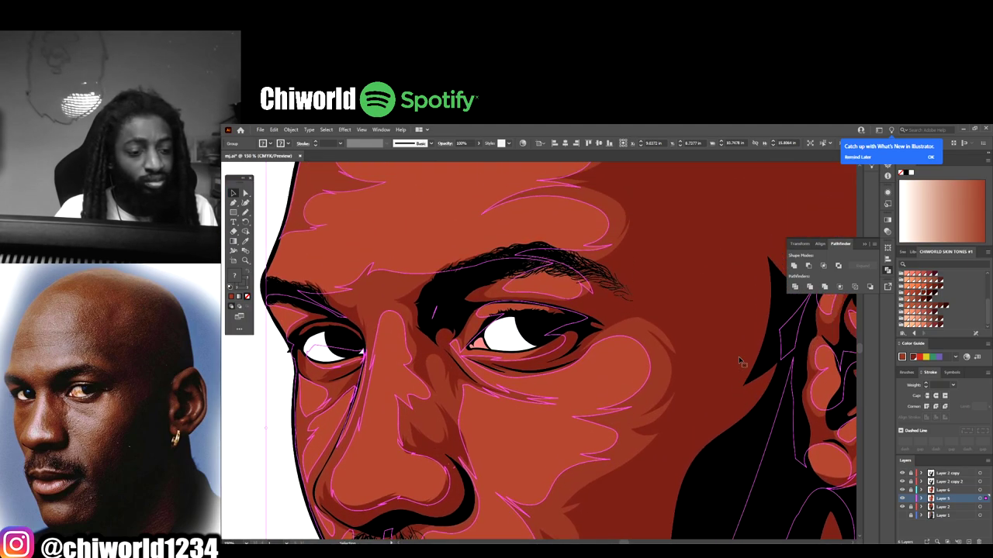
{"action": "scroll", "coordinate": [741, 362], "scroll_direction": "up", "scroll_amount": 6}
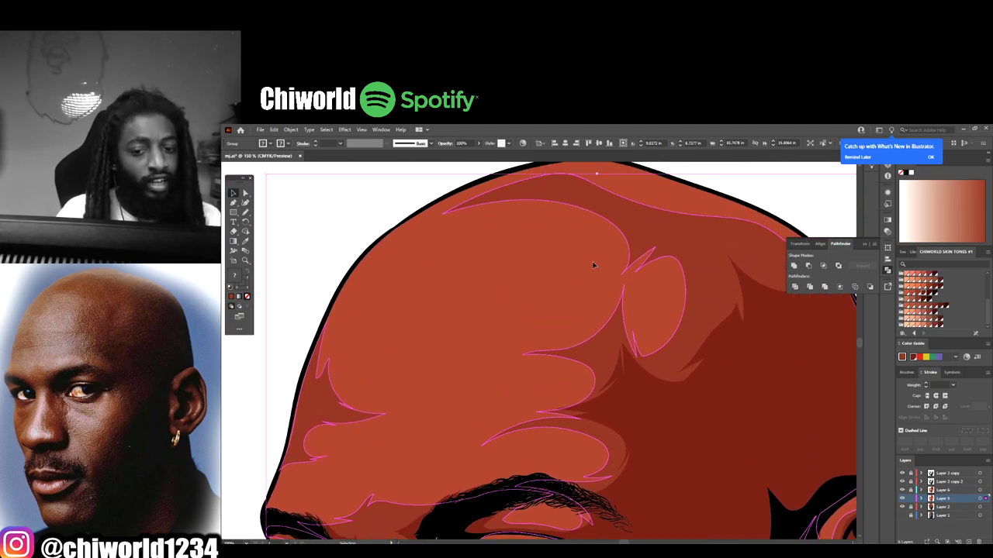
{"action": "left_click", "coordinate": [274, 129]}
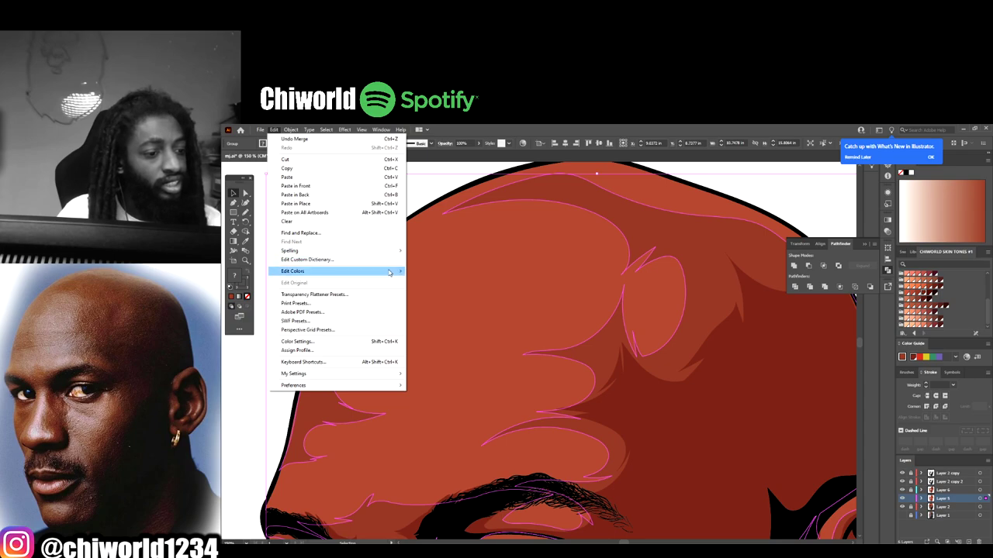
{"action": "mouse_move", "coordinate": [390, 272]}
{"action": "mouse_move", "coordinate": [453, 281]}
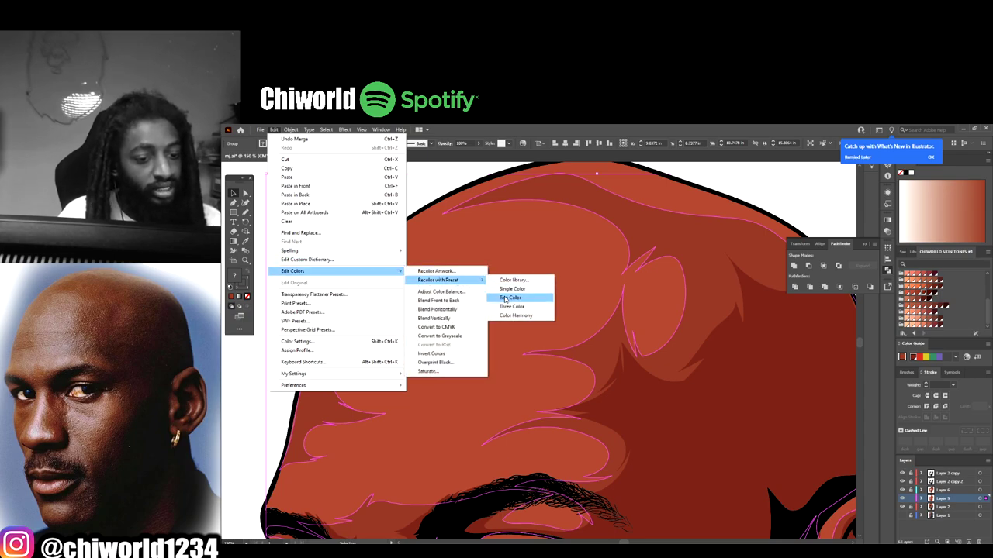
{"action": "left_click", "coordinate": [515, 315]}
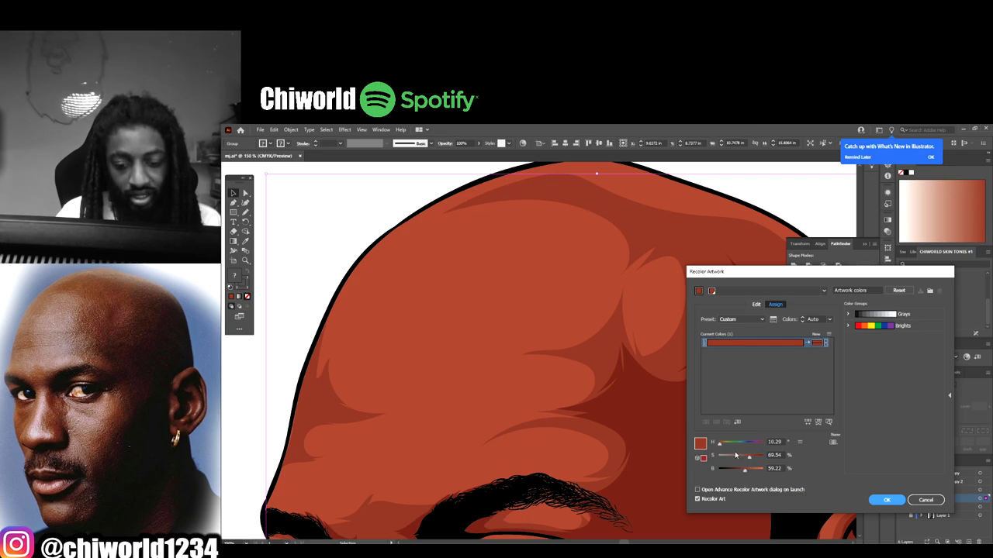
{"action": "left_click_drag", "start_coordinate": [748, 459], "coordinate": [750, 459]}
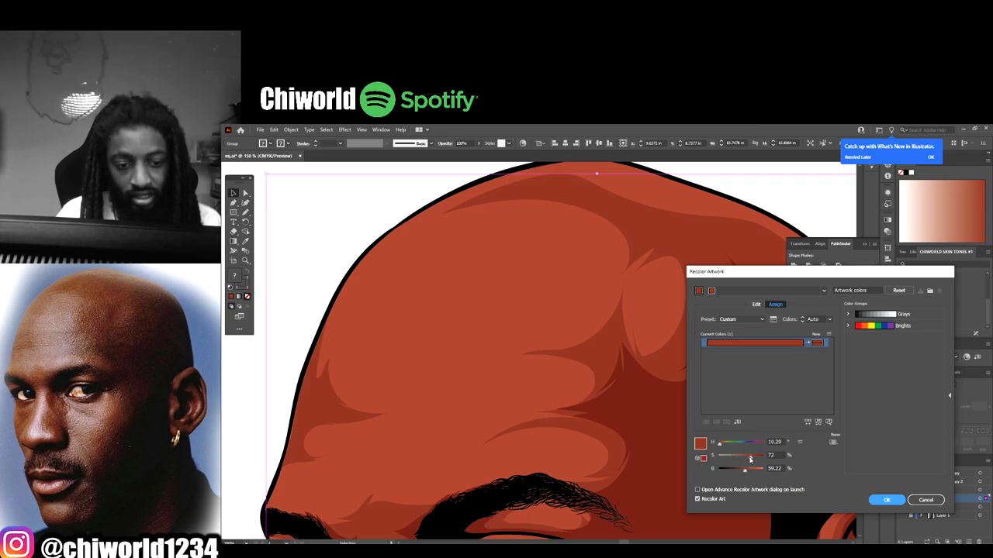
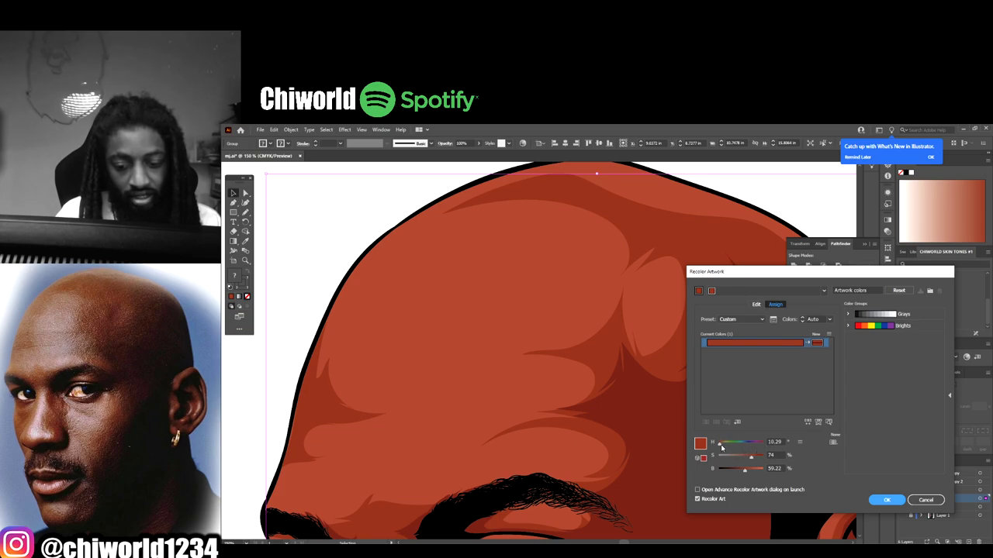
- Set the mid-tone shadow color's hue to 6°, apply the recolor and deselect the shadows
{"action": "left_click_drag", "start_coordinate": [720, 448], "coordinate": [721, 449]}
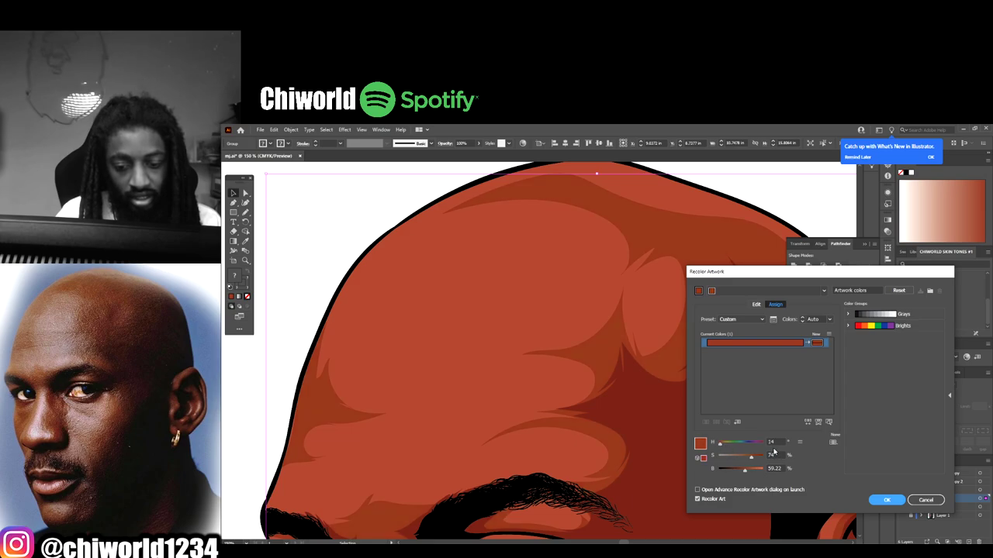
{"action": "left_click", "coordinate": [772, 442]}
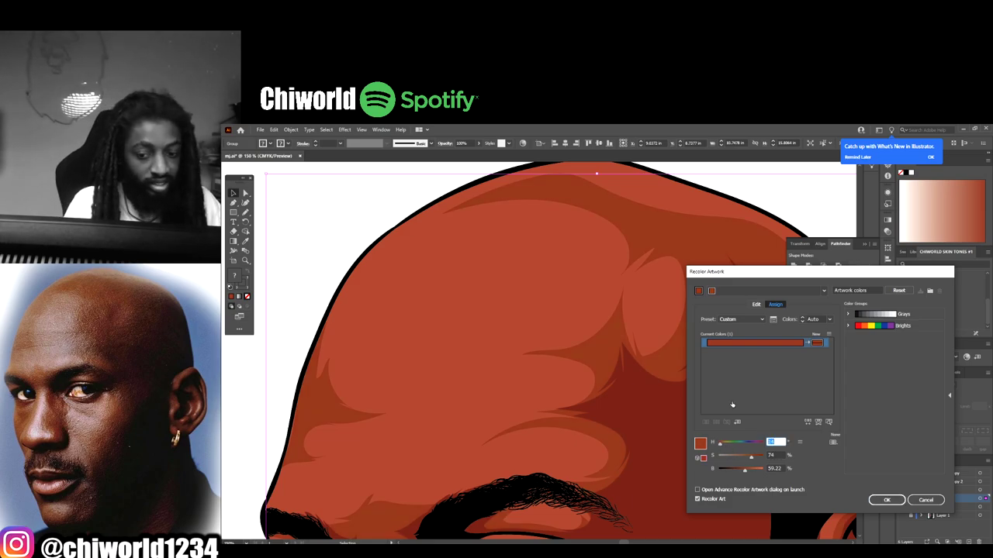
{"action": "type", "text": "10"}
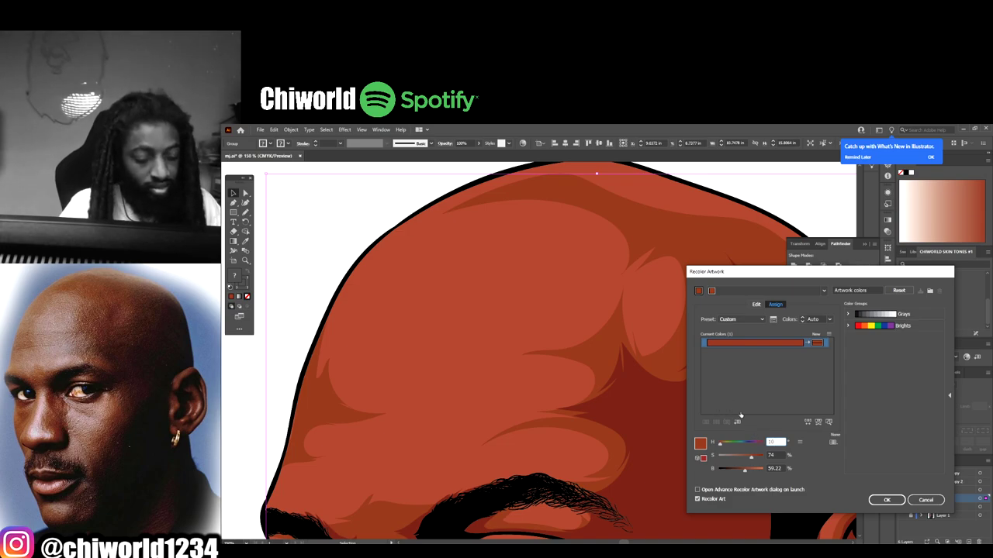
{"action": "left_click", "coordinate": [772, 442]}
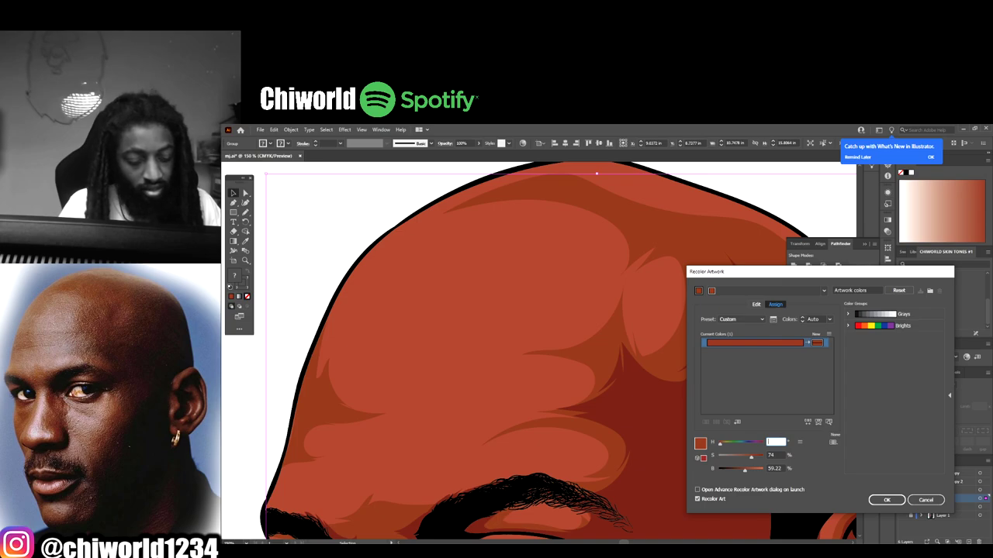
{"action": "type", "text": "6"}
{"action": "key", "text": "Return"}
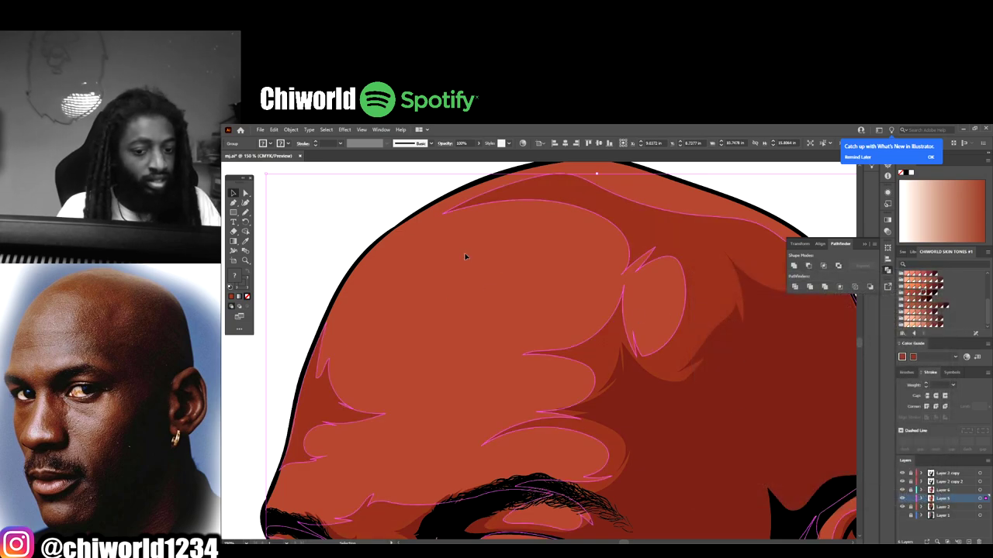
{"action": "left_click", "coordinate": [346, 222]}
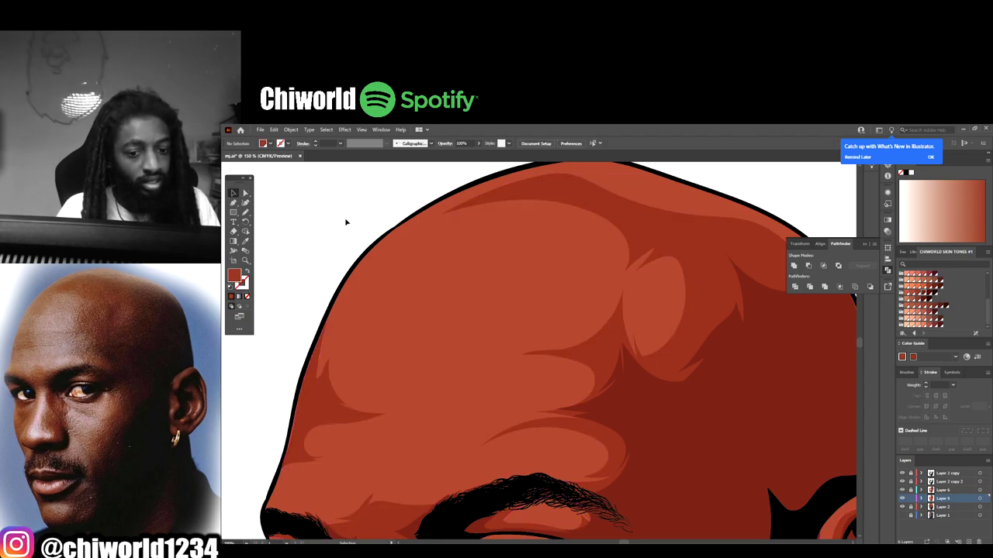
- Adjust the color balance of the merged mid-tone shadows in CMYK with Convert enabled, raising magenta by 5%
{"action": "scroll", "coordinate": [720, 362], "scroll_direction": "down", "scroll_amount": 4}
{"action": "scroll", "coordinate": [789, 393], "scroll_direction": "down", "scroll_amount": 2}
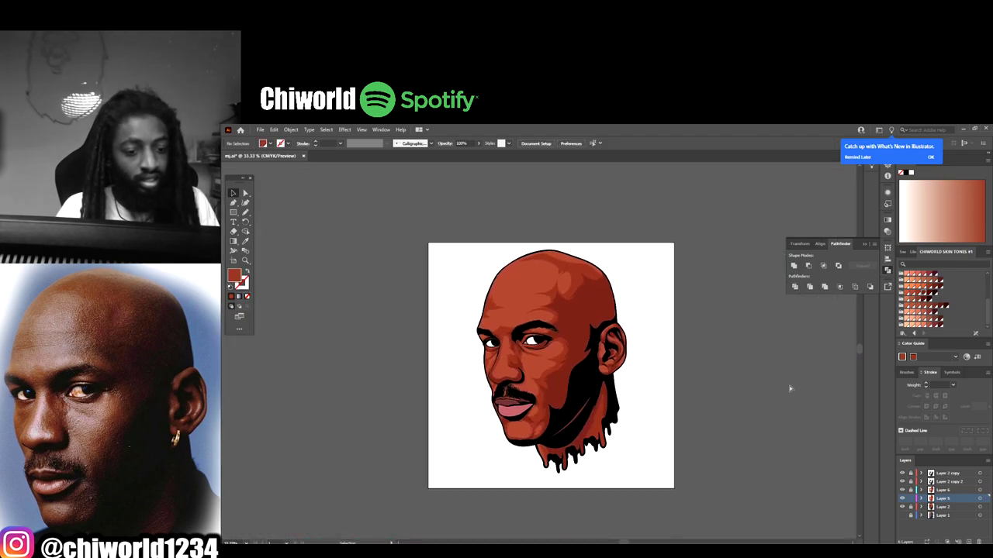
{"action": "key", "text": "ctrl+equal"}
{"action": "key", "text": "ctrl+minus"}
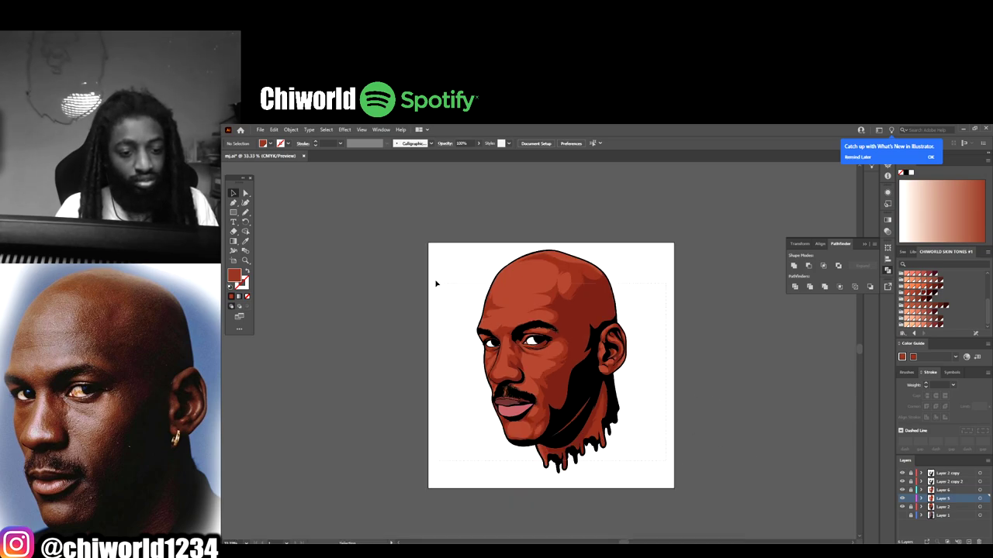
{"action": "left_click", "coordinate": [511, 294]}
{"action": "scroll", "coordinate": [496, 289], "scroll_direction": "up", "scroll_amount": 5}
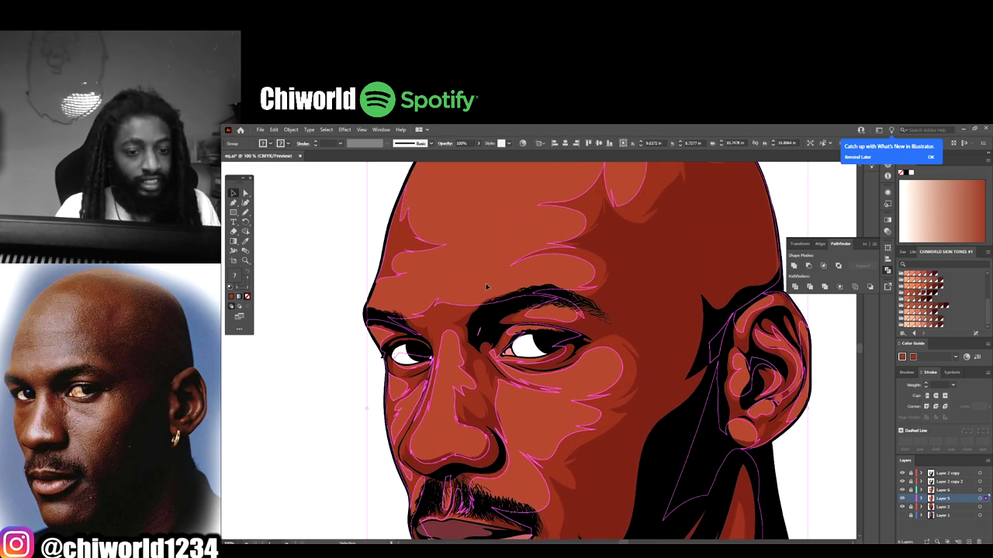
{"action": "scroll", "coordinate": [496, 289], "scroll_direction": "up", "scroll_amount": 1}
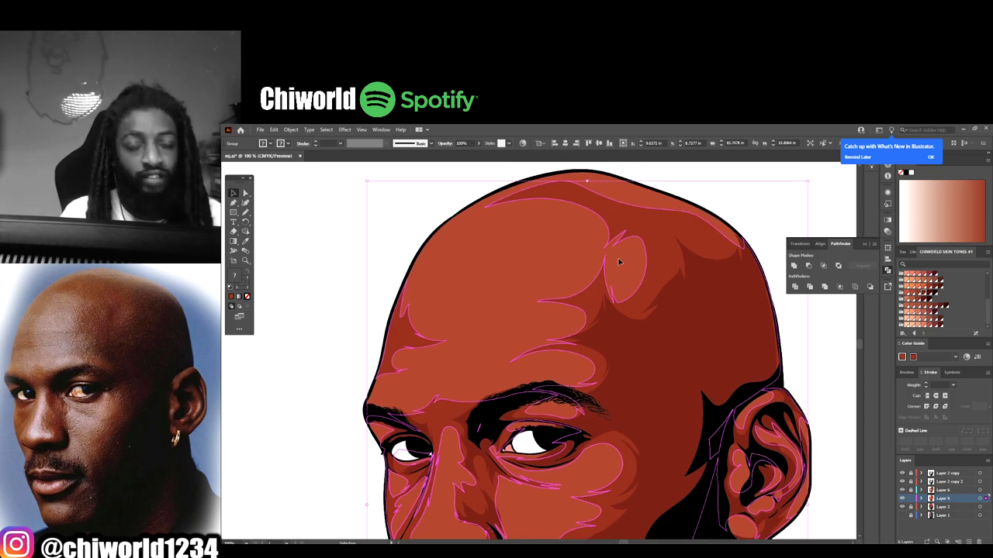
{"action": "left_click", "coordinate": [261, 131]}
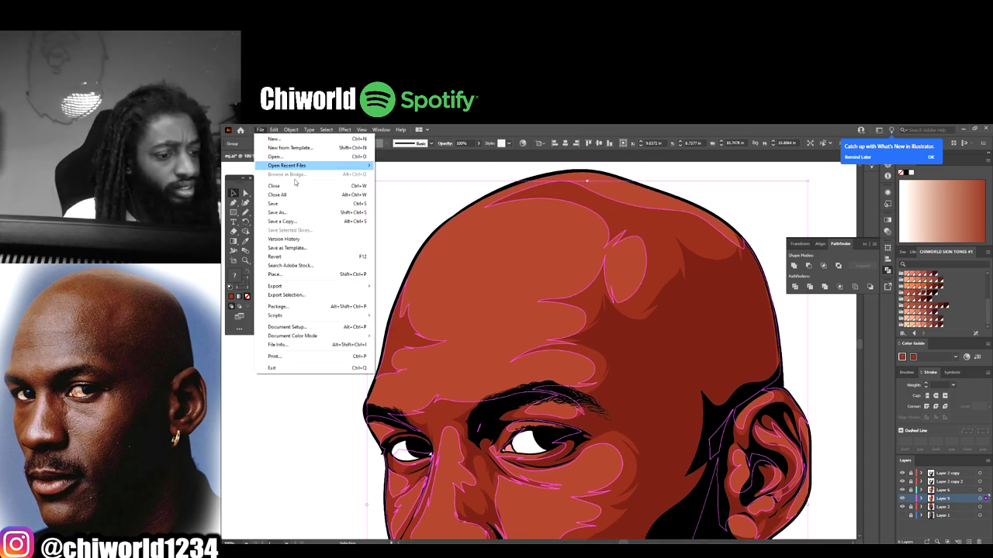
{"action": "mouse_move", "coordinate": [354, 288]}
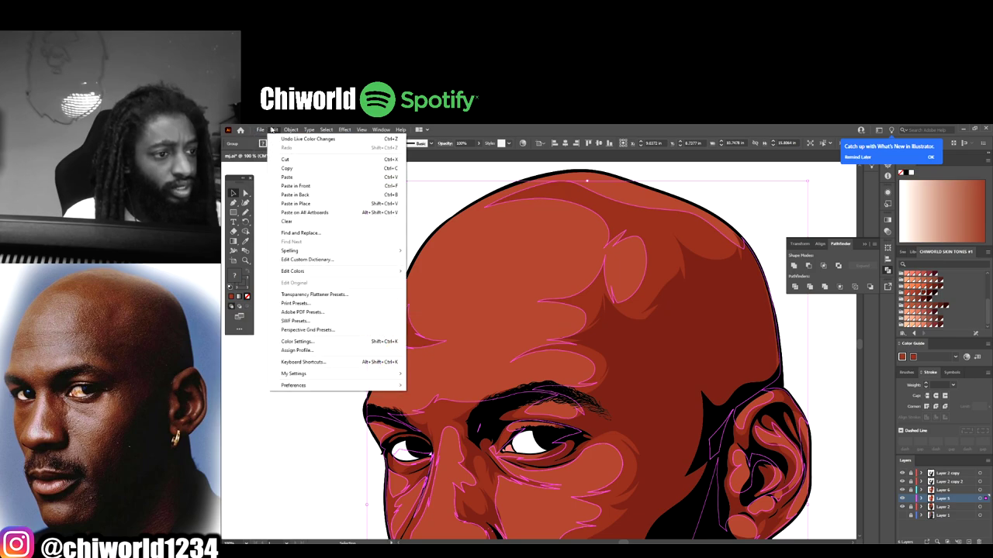
{"action": "mouse_move", "coordinate": [274, 129]}
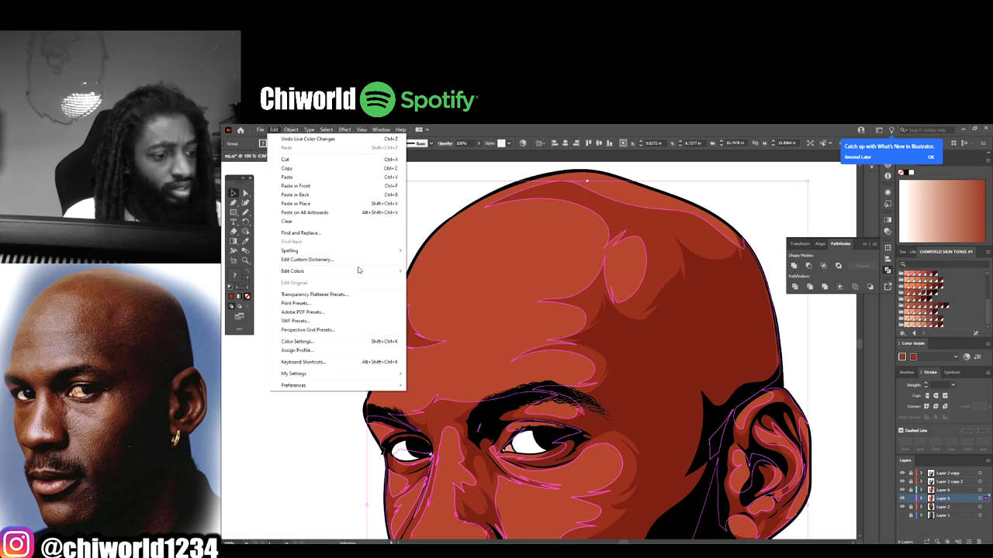
{"action": "mouse_move", "coordinate": [365, 271]}
{"action": "left_click", "coordinate": [434, 288]}
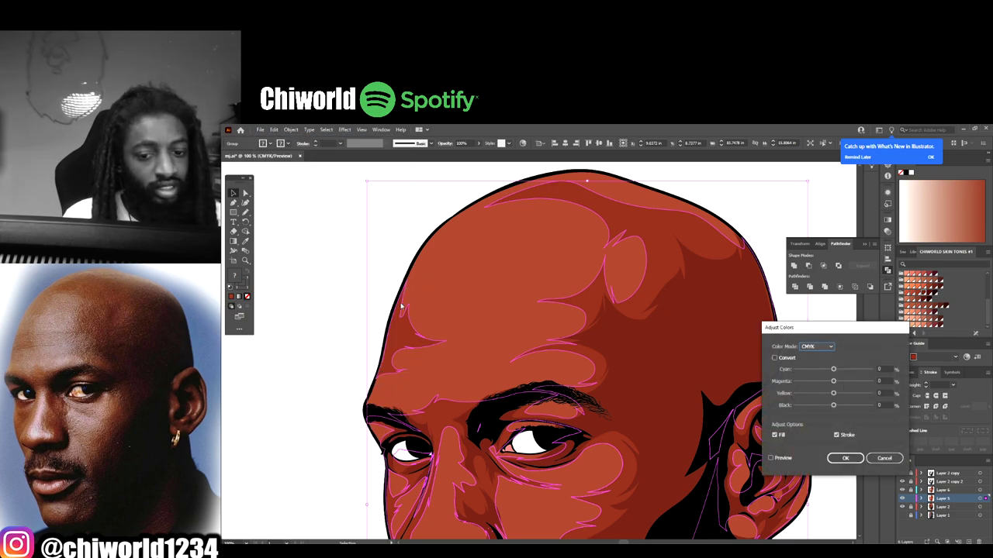
{"action": "left_click", "coordinate": [774, 358]}
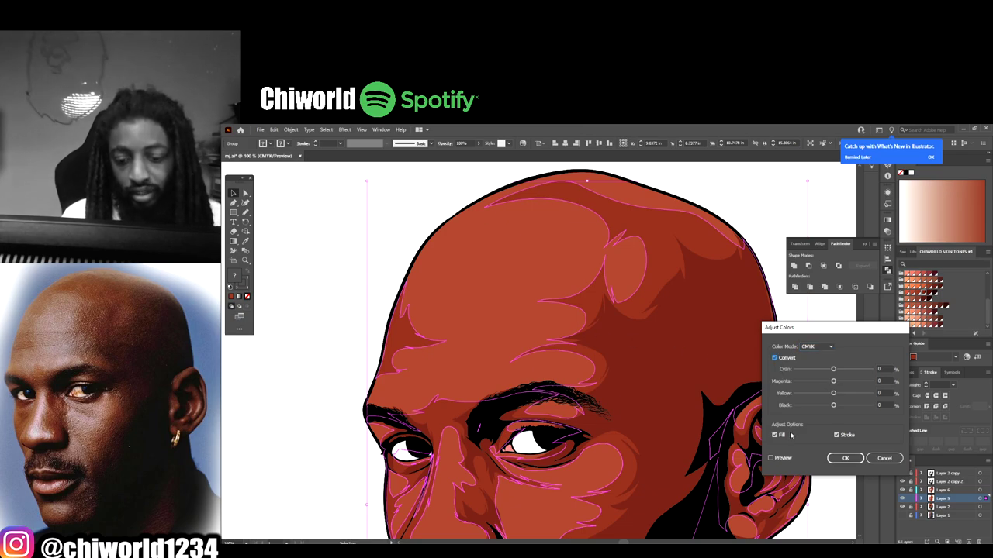
{"action": "left_click_drag", "start_coordinate": [833, 382], "coordinate": [834, 384]}
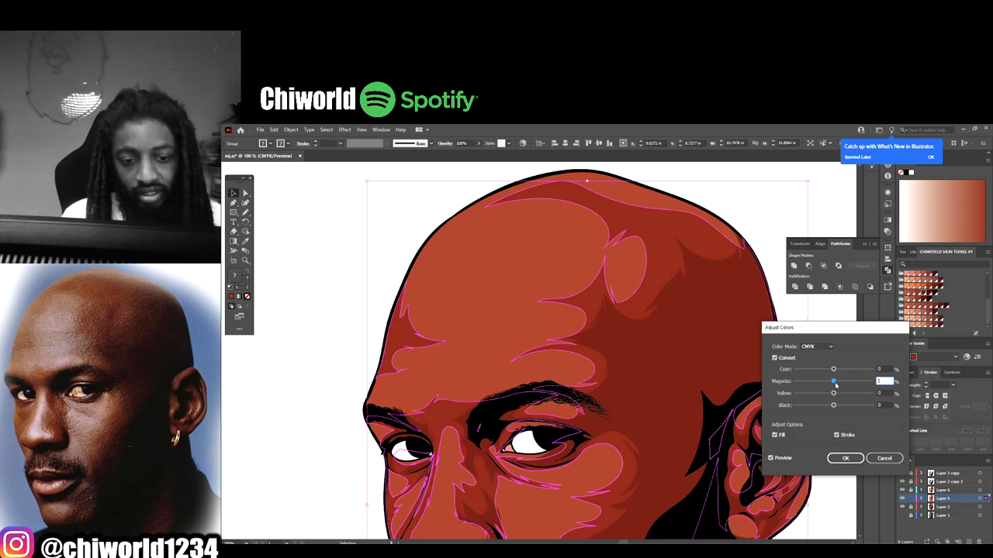
{"action": "left_click", "coordinate": [845, 457]}
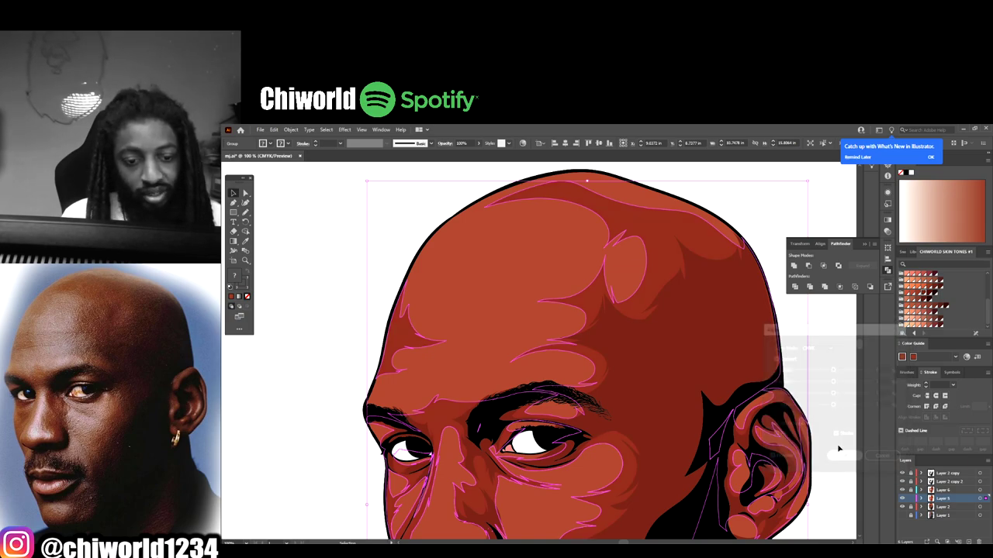
{"action": "left_click", "coordinate": [814, 346]}
- Create a new layer directly above all the skin shadow layers and choose a very dark maroon skin-tone swatch as the fill
{"action": "key", "text": "ctrl+minus"}
{"action": "key", "text": "ctrl+minus"}
{"action": "key", "text": "ctrl+minus"}
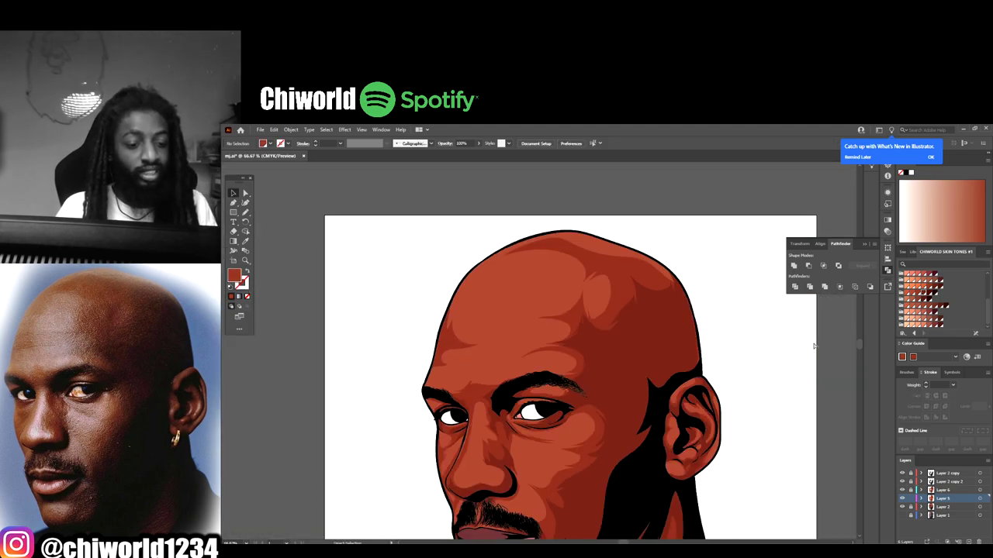
{"action": "key", "text": "ctrl+plus"}
{"action": "key", "text": "ctrl+plus"}
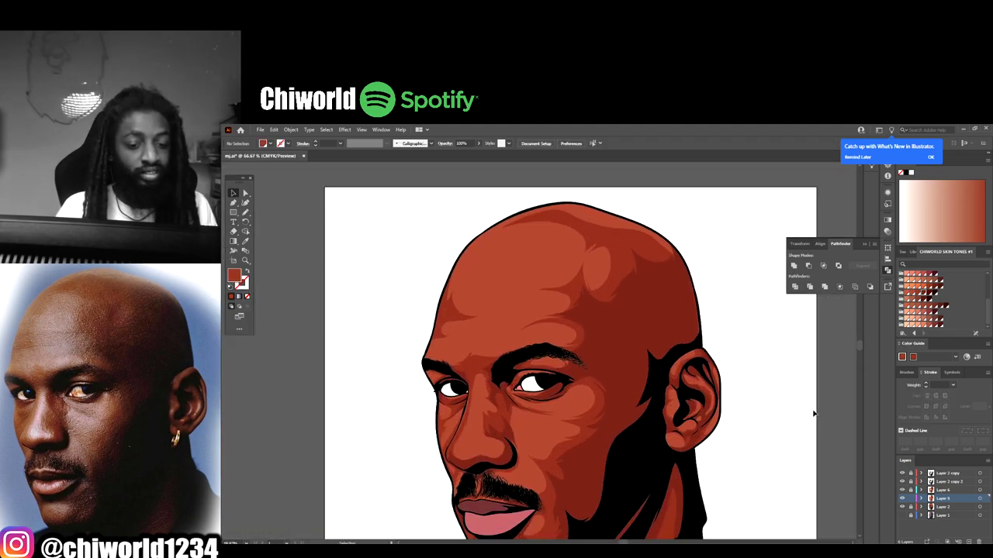
{"action": "key", "text": "ctrl+minus"}
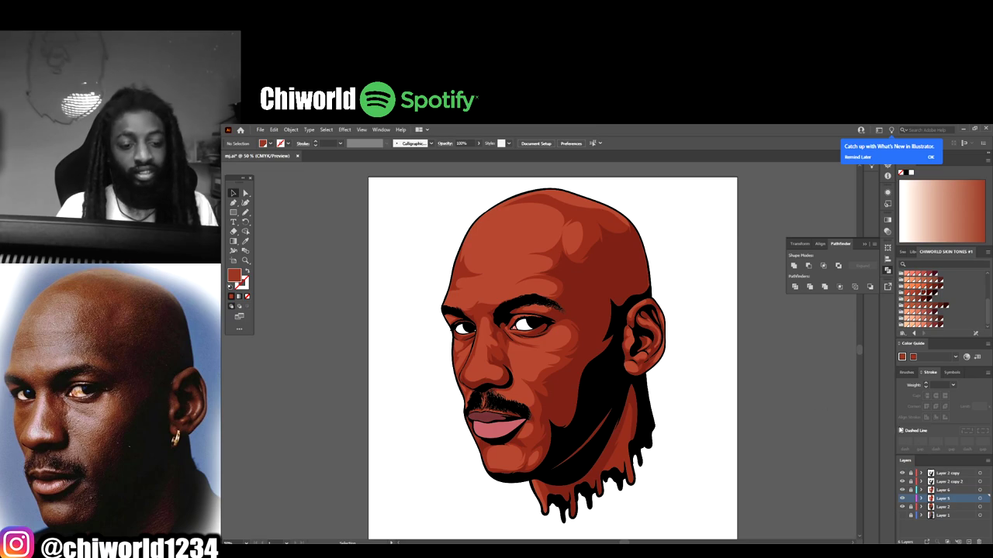
{"action": "left_click", "coordinate": [947, 507]}
{"action": "left_click", "coordinate": [964, 542]}
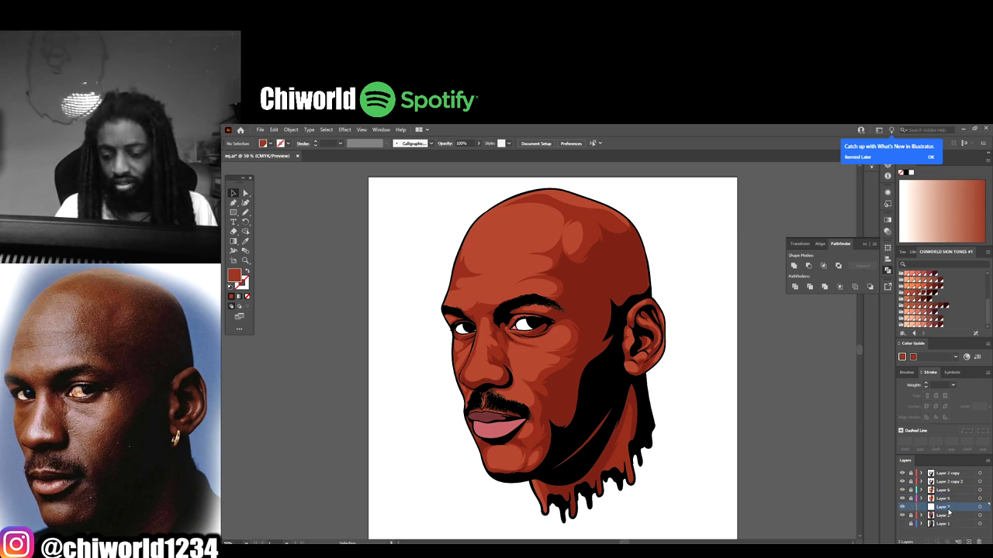
{"action": "left_click_drag", "start_coordinate": [947, 505], "coordinate": [947, 487]}
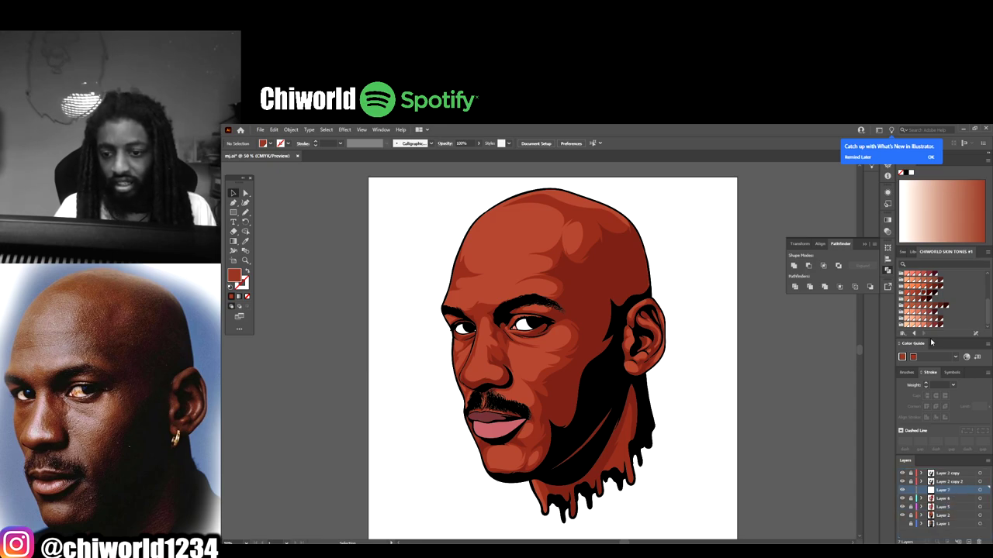
{"action": "left_click", "coordinate": [929, 296]}
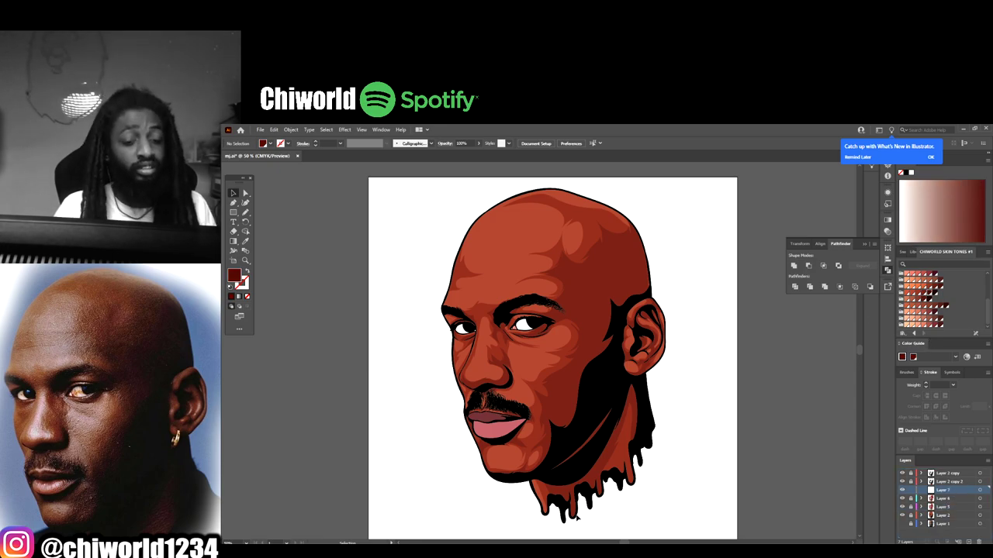
- Draw freehand dark maroon shadow shapes over the thin skin strip along the jawline and along the beard's edge on the cheek and chin
{"action": "scroll", "coordinate": [631, 470], "scroll_direction": "up", "scroll_amount": 3}
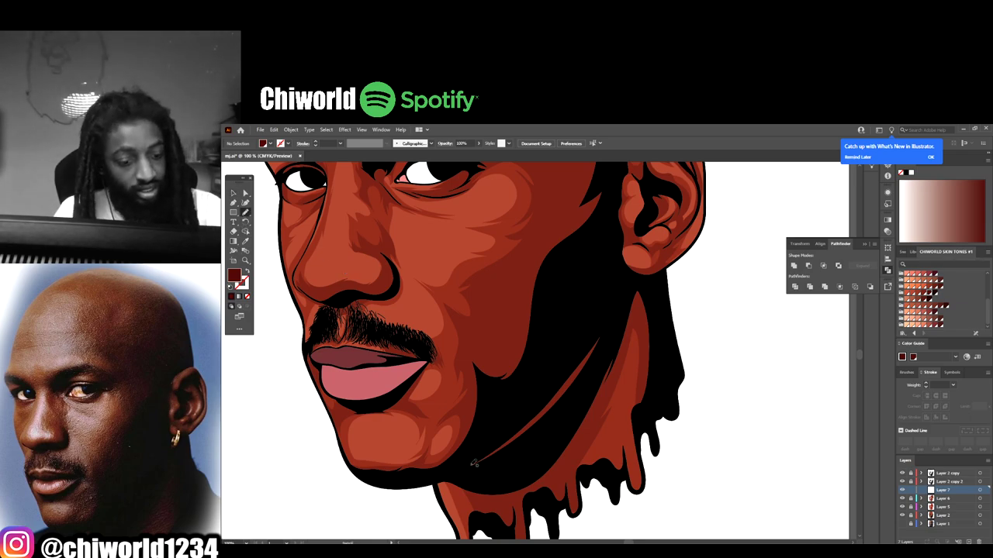
{"action": "mouse_move", "coordinate": [474, 463]}
{"action": "left_mouse_down"}
{"action": "mouse_move", "coordinate": [507, 456]}
{"action": "mouse_move", "coordinate": [587, 372]}
{"action": "mouse_move", "coordinate": [611, 310]}
{"action": "left_mouse_up"}
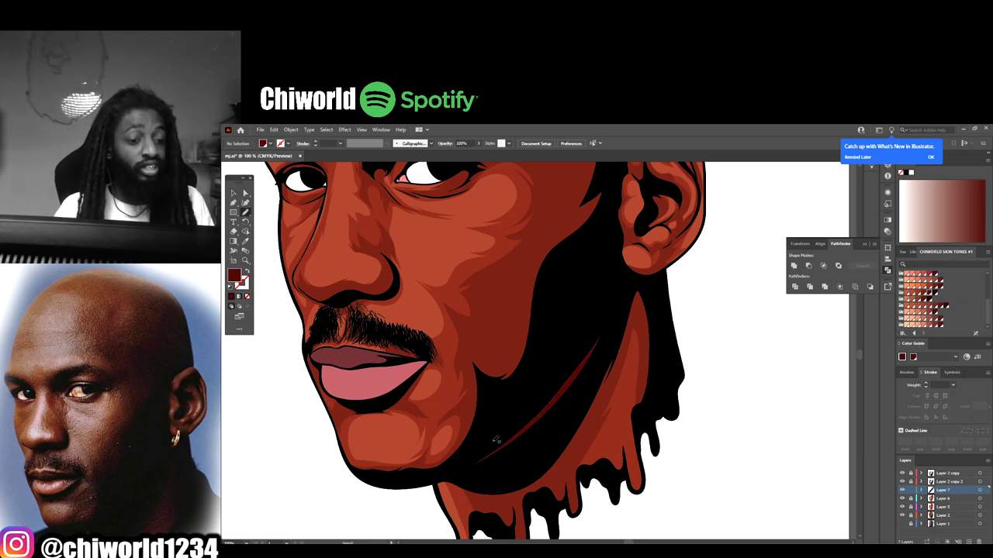
{"action": "scroll", "coordinate": [556, 437], "scroll_direction": "down", "scroll_amount": 3}
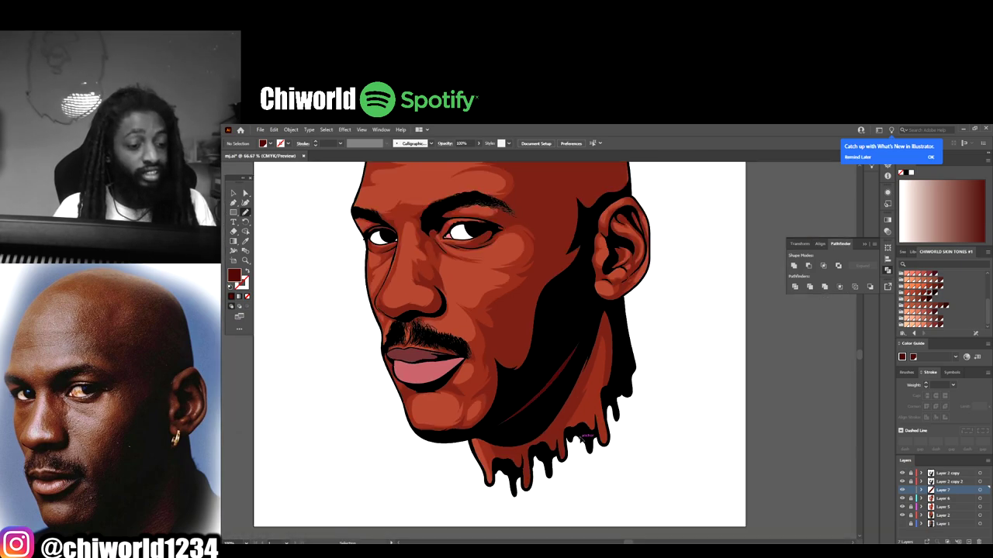
{"action": "scroll", "coordinate": [567, 425], "scroll_direction": "up", "scroll_amount": 3}
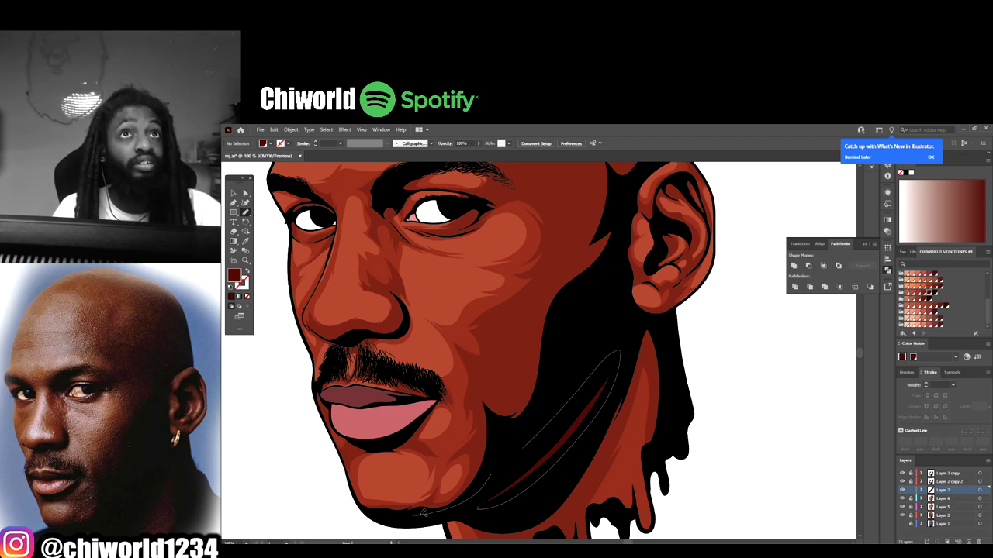
{"action": "mouse_move", "coordinate": [431, 509]}
{"action": "left_mouse_down"}
{"action": "mouse_move", "coordinate": [466, 482]}
{"action": "mouse_move", "coordinate": [477, 450]}
{"action": "mouse_move", "coordinate": [481, 384]}
{"action": "mouse_move", "coordinate": [470, 358]}
{"action": "mouse_move", "coordinate": [482, 369]}
{"action": "mouse_move", "coordinate": [512, 317]}
{"action": "mouse_move", "coordinate": [601, 227]}
{"action": "mouse_move", "coordinate": [517, 468]}
{"action": "left_mouse_up"}
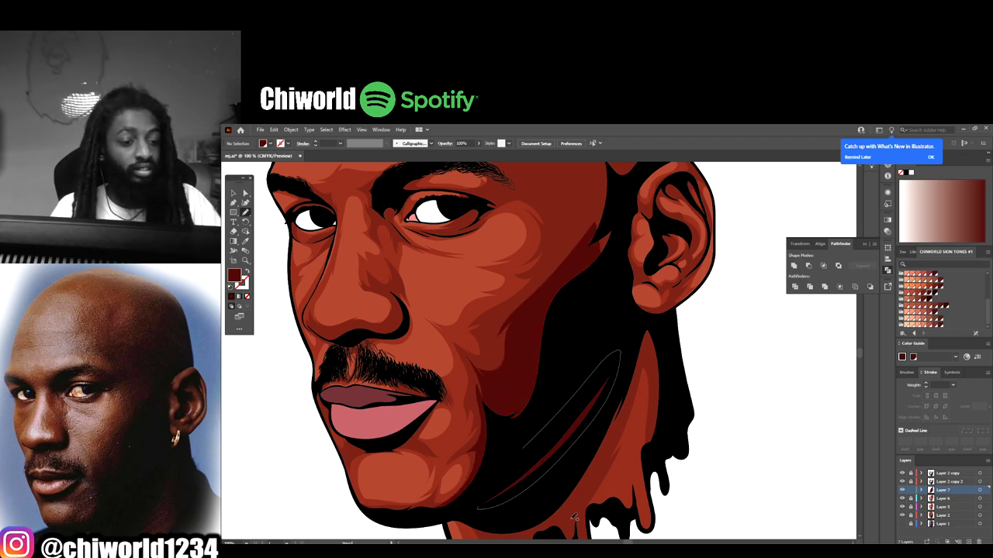
- Draw a freehand dark maroon shadow over the temple in front of the ear, joining the cheek shadow along the beard's edge
{"action": "key", "text": "ctrl+0"}
{"action": "key", "text": "ctrl+1"}
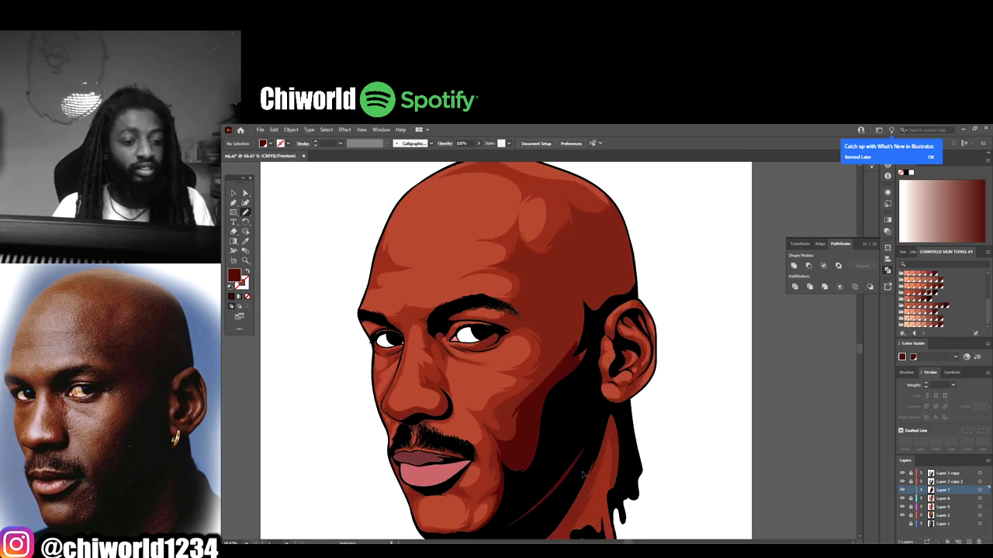
{"action": "mouse_move", "coordinate": [627, 338]}
{"action": "left_mouse_down"}
{"action": "mouse_move", "coordinate": [555, 418]}
{"action": "mouse_move", "coordinate": [583, 376]}
{"action": "mouse_move", "coordinate": [558, 397]}
{"action": "mouse_move", "coordinate": [579, 359]}
{"action": "mouse_move", "coordinate": [550, 381]}
{"action": "mouse_move", "coordinate": [594, 311]}
{"action": "mouse_move", "coordinate": [578, 332]}
{"action": "mouse_move", "coordinate": [589, 308]}
{"action": "mouse_move", "coordinate": [564, 291]}
{"action": "left_mouse_up"}
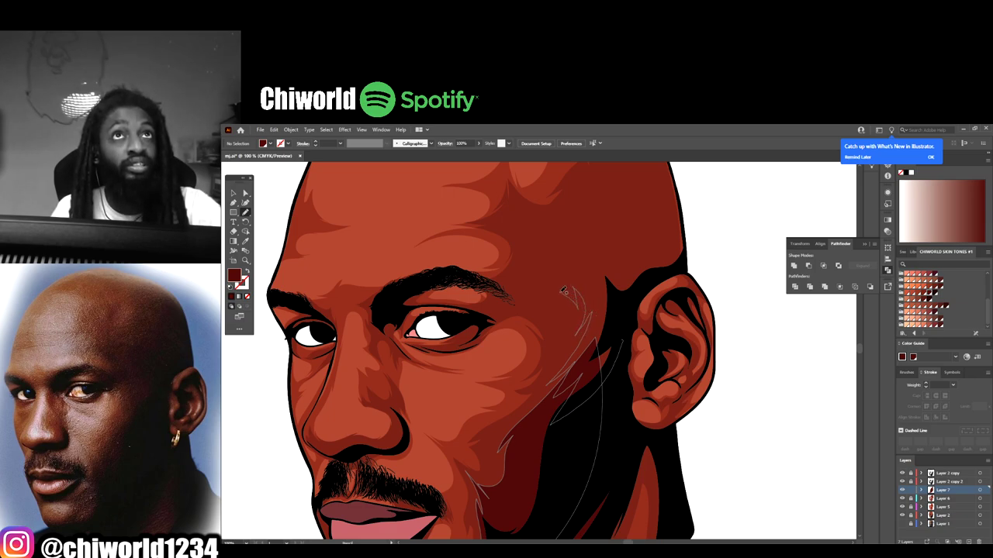
{"action": "mouse_move", "coordinate": [570, 256]}
{"action": "left_mouse_down"}
{"action": "mouse_move", "coordinate": [550, 228]}
{"action": "mouse_move", "coordinate": [584, 239]}
{"action": "mouse_move", "coordinate": [564, 229]}
{"action": "mouse_move", "coordinate": [586, 227]}
{"action": "mouse_move", "coordinate": [622, 177]}
{"action": "mouse_move", "coordinate": [640, 236]}
{"action": "mouse_move", "coordinate": [637, 316]}
{"action": "mouse_move", "coordinate": [605, 394]}
{"action": "left_mouse_up"}
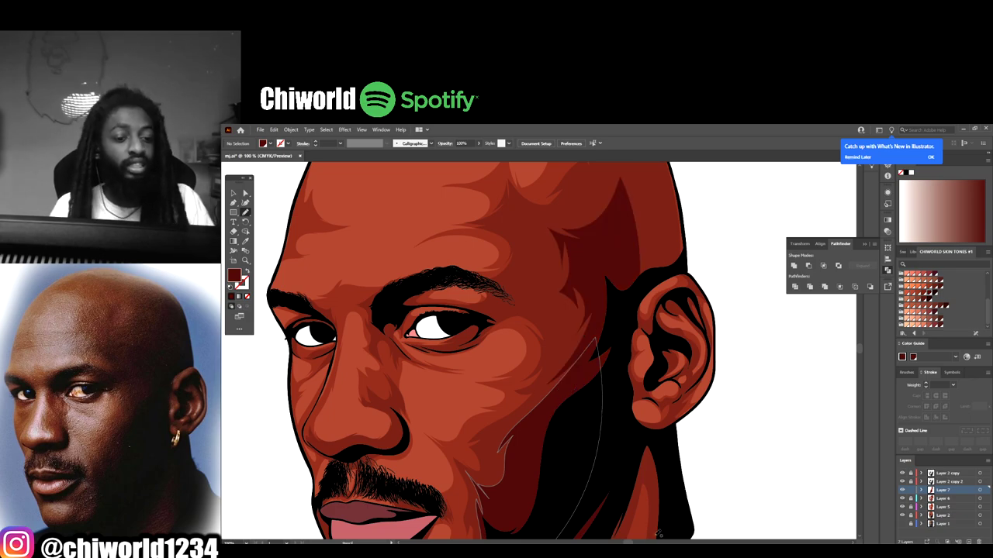
- Extend the dark maroon shadow freehand over the side of the head above the ear, out to the skull's outline
{"action": "key", "text": "ctrl+minus"}
{"action": "scroll", "coordinate": [714, 489], "scroll_direction": "down", "scroll_amount": 2}
{"action": "scroll", "coordinate": [705, 473], "scroll_direction": "up", "scroll_amount": 1}
{"action": "scroll", "coordinate": [699, 469], "scroll_direction": "up", "scroll_amount": 4}
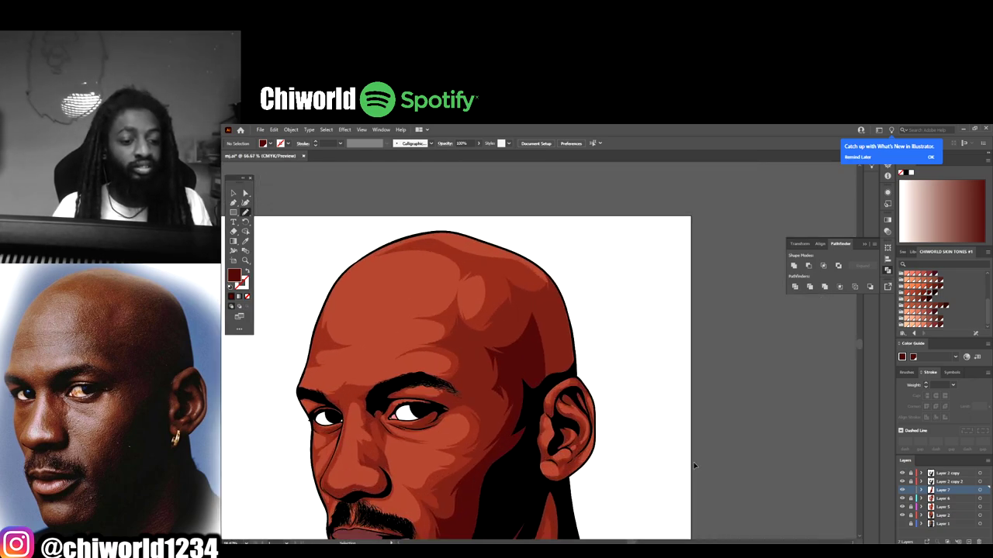
{"action": "scroll", "coordinate": [694, 465], "scroll_direction": "up", "scroll_amount": 2}
{"action": "mouse_move", "coordinate": [502, 482]}
{"action": "left_mouse_down"}
{"action": "mouse_move", "coordinate": [544, 483]}
{"action": "mouse_move", "coordinate": [622, 447]}
{"action": "mouse_move", "coordinate": [631, 402]}
{"action": "mouse_move", "coordinate": [623, 339]}
{"action": "mouse_move", "coordinate": [588, 221]}
{"action": "mouse_move", "coordinate": [564, 181]}
{"action": "mouse_move", "coordinate": [561, 254]}
{"action": "mouse_move", "coordinate": [518, 226]}
{"action": "mouse_move", "coordinate": [489, 247]}
{"action": "mouse_move", "coordinate": [491, 295]}
{"action": "mouse_move", "coordinate": [459, 475]}
{"action": "left_mouse_up"}
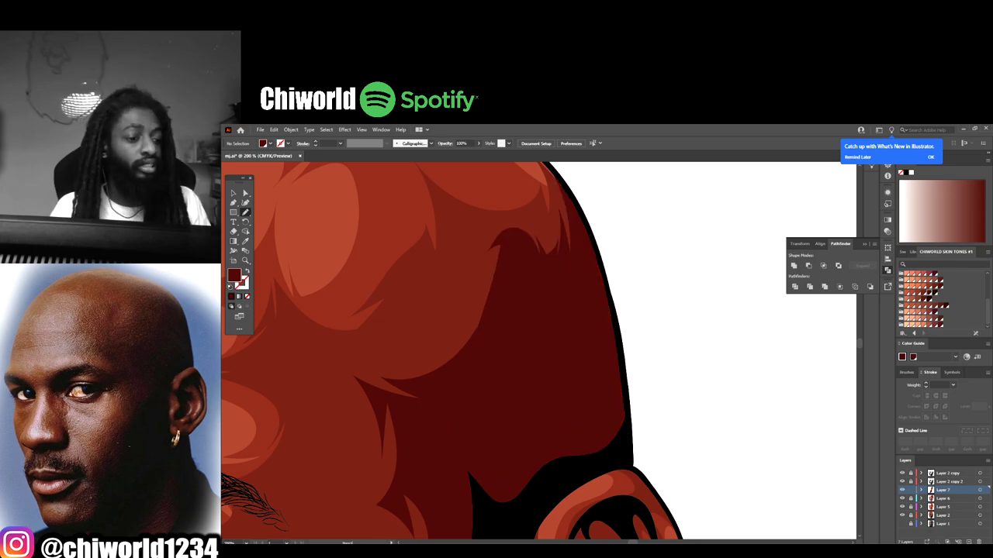
- Draw freehand dark maroon shadows down the neck, along the black jaw shadow's edge and over the back strip ending in a drip
{"action": "key", "text": "ctrl+minus"}
{"action": "key", "text": "ctrl+minus"}
{"action": "key", "text": "ctrl+minus"}
{"action": "key", "text": "ctrl+minus"}
{"action": "key", "text": "ctrl+minus"}
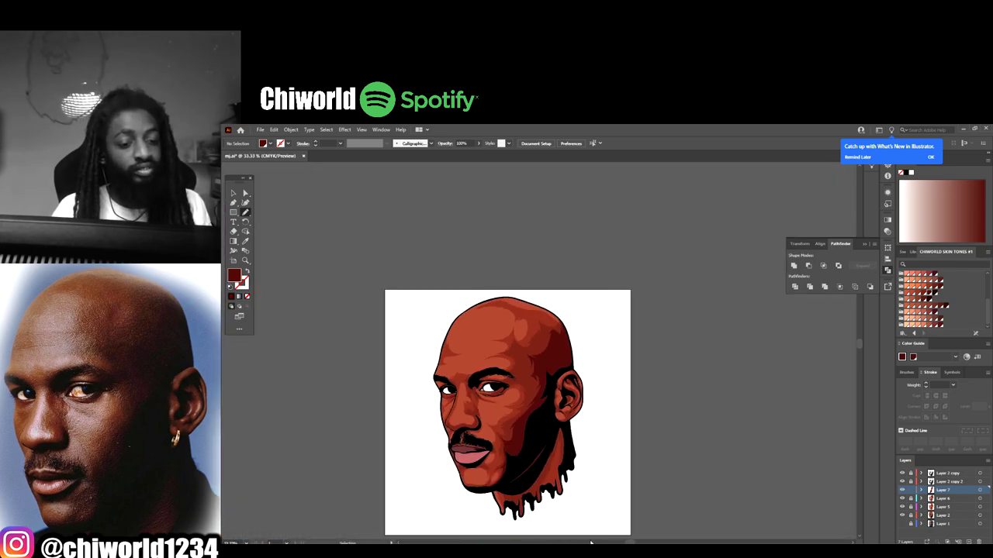
{"action": "key", "text": "ctrl+plus"}
{"action": "key", "text": "ctrl+plus"}
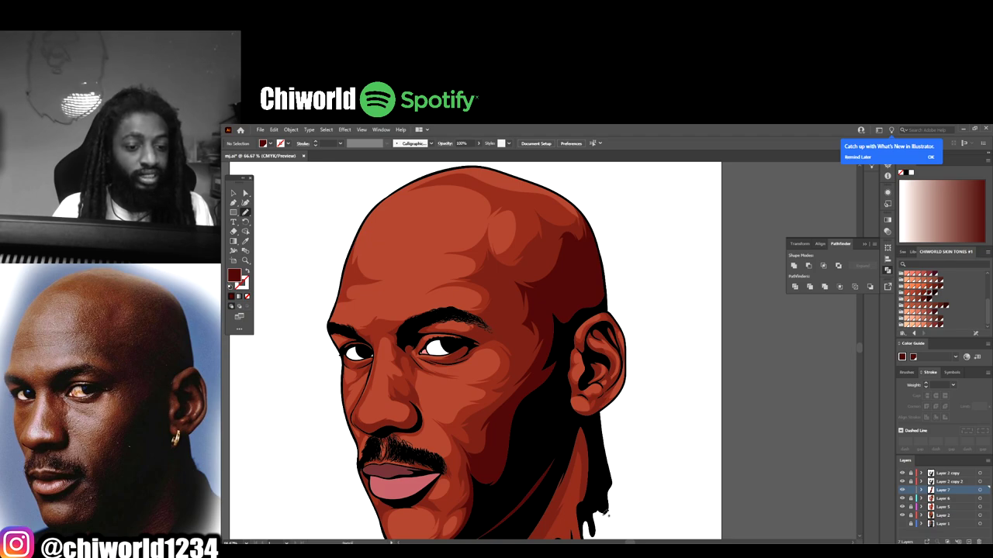
{"action": "key", "text": "ctrl+minus"}
{"action": "scroll", "coordinate": [605, 516], "scroll_direction": "left", "scroll_amount": 1}
{"action": "scroll", "coordinate": [605, 515], "scroll_direction": "down", "scroll_amount": 1}
{"action": "key", "text": "ctrl+plus"}
{"action": "key", "text": "ctrl+plus"}
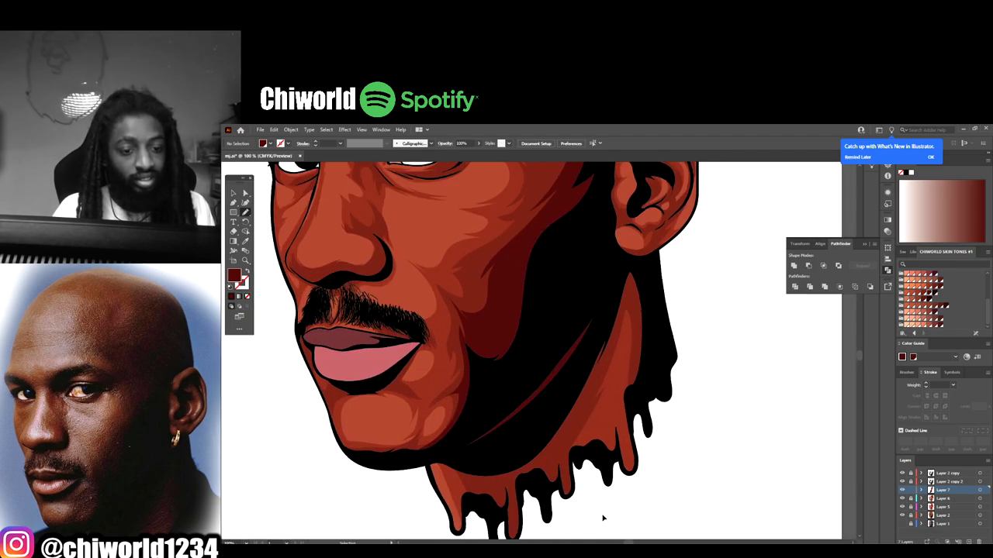
{"action": "key", "text": "ctrl+plus"}
{"action": "scroll", "coordinate": [625, 211], "scroll_direction": "up", "scroll_amount": 1}
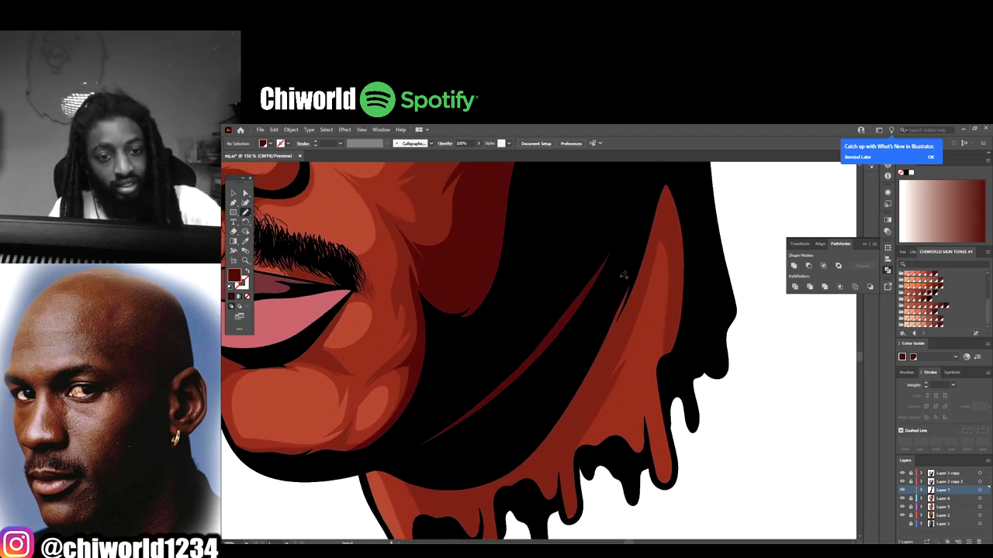
{"action": "mouse_move", "coordinate": [666, 172]}
{"action": "left_mouse_down"}
{"action": "mouse_move", "coordinate": [693, 232]}
{"action": "mouse_move", "coordinate": [690, 328]}
{"action": "mouse_move", "coordinate": [667, 399]}
{"action": "mouse_move", "coordinate": [677, 478]}
{"action": "mouse_move", "coordinate": [667, 485]}
{"action": "mouse_move", "coordinate": [641, 455]}
{"action": "mouse_move", "coordinate": [623, 460]}
{"action": "mouse_move", "coordinate": [640, 436]}
{"action": "mouse_move", "coordinate": [669, 241]}
{"action": "mouse_move", "coordinate": [582, 442]}
{"action": "mouse_move", "coordinate": [573, 518]}
{"action": "mouse_move", "coordinate": [561, 489]}
{"action": "mouse_move", "coordinate": [552, 505]}
{"action": "mouse_move", "coordinate": [525, 489]}
{"action": "mouse_move", "coordinate": [519, 421]}
{"action": "mouse_move", "coordinate": [602, 299]}
{"action": "left_mouse_up"}
{"action": "scroll", "coordinate": [526, 382], "scroll_direction": "down", "scroll_amount": 2}
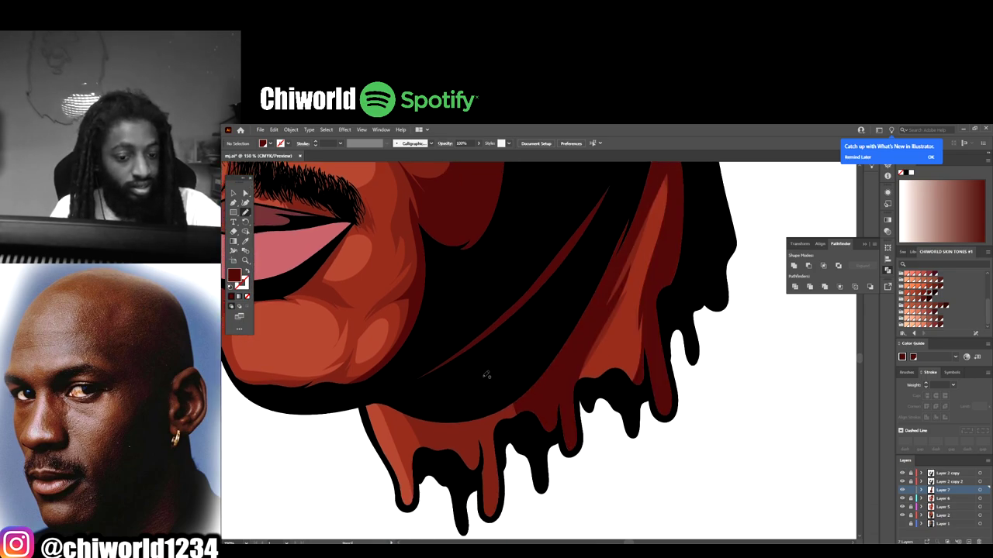
- Fill the front of the neck beneath the chin and its drips with a dark maroon shadow, leaving the front edge strip lit
{"action": "mouse_move", "coordinate": [541, 352]}
{"action": "left_mouse_down"}
{"action": "mouse_move", "coordinate": [532, 417]}
{"action": "mouse_move", "coordinate": [504, 436]}
{"action": "mouse_move", "coordinate": [505, 471]}
{"action": "left_mouse_up"}
{"action": "mouse_move", "coordinate": [489, 518]}
{"action": "left_mouse_down"}
{"action": "mouse_move", "coordinate": [485, 487]}
{"action": "mouse_move", "coordinate": [445, 463]}
{"action": "mouse_move", "coordinate": [418, 500]}
{"action": "mouse_move", "coordinate": [414, 487]}
{"action": "left_mouse_up"}
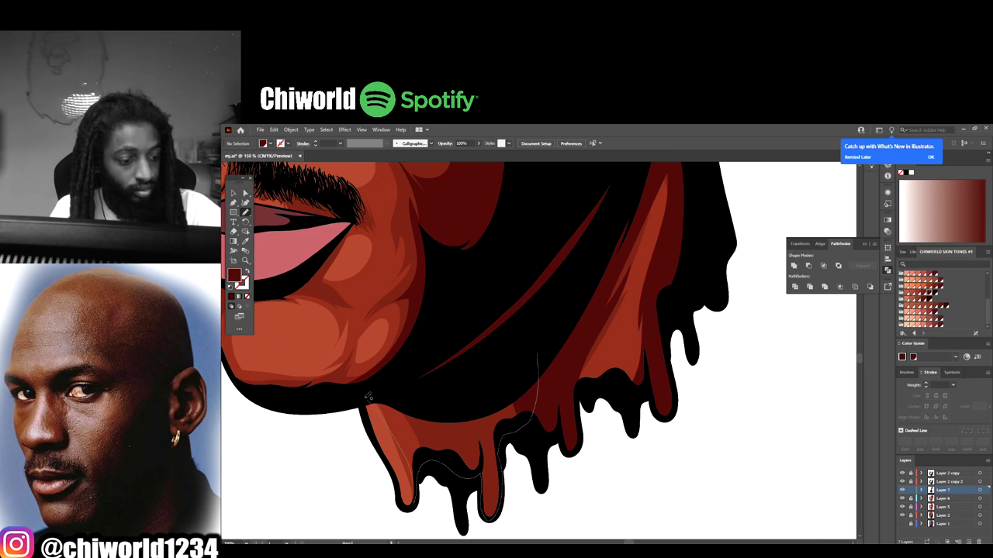
{"action": "mouse_move", "coordinate": [369, 396]}
{"action": "left_mouse_down"}
{"action": "mouse_move", "coordinate": [477, 355]}
{"action": "mouse_move", "coordinate": [537, 298]}
{"action": "left_mouse_up"}
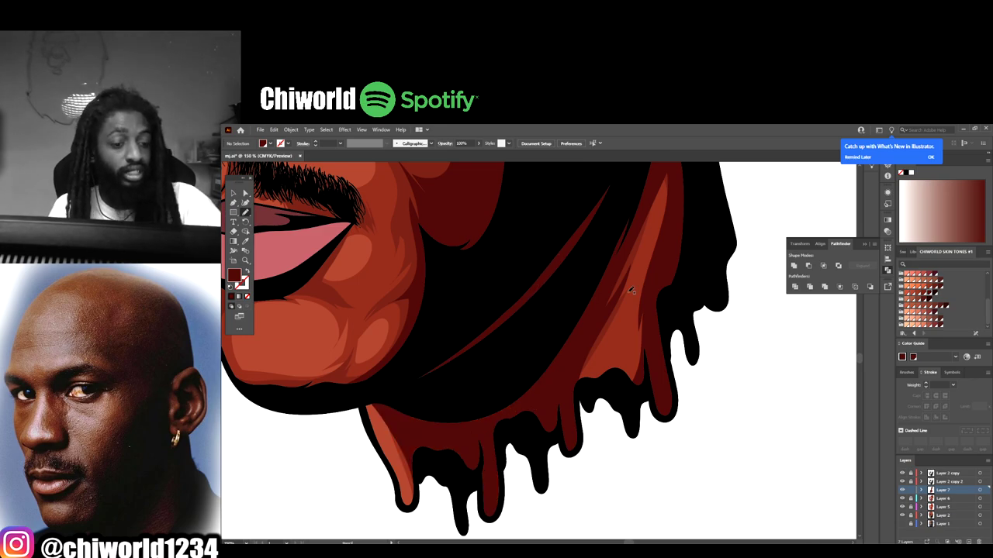
- Draw a freehand dark maroon shadow on the lower lid at the outer corner of the eye nearest the ear
{"action": "scroll", "coordinate": [709, 379], "scroll_direction": "down", "scroll_amount": 4}
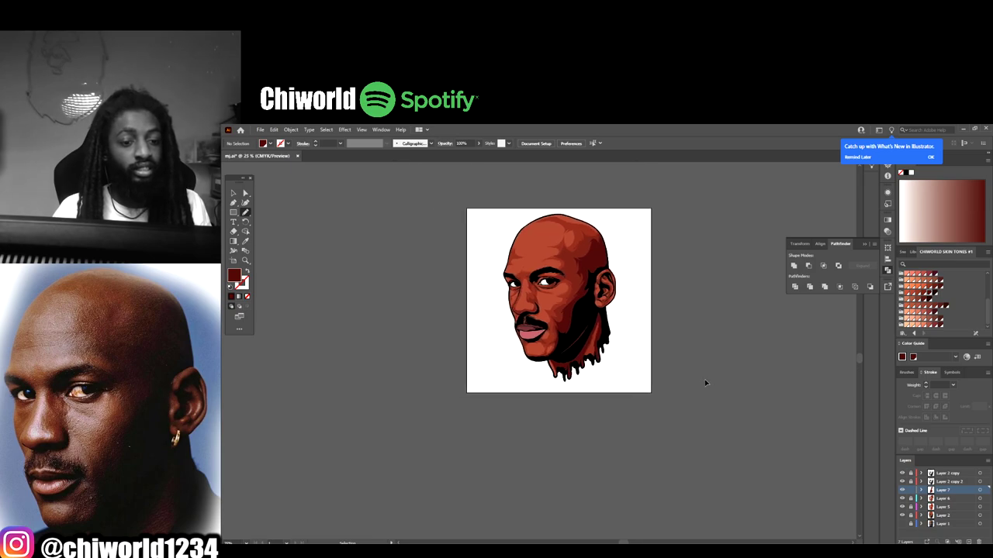
{"action": "scroll", "coordinate": [707, 379], "scroll_direction": "up", "scroll_amount": 1}
{"action": "scroll", "coordinate": [712, 385], "scroll_direction": "up", "scroll_amount": 1}
{"action": "scroll", "coordinate": [714, 382], "scroll_direction": "up", "scroll_amount": 3}
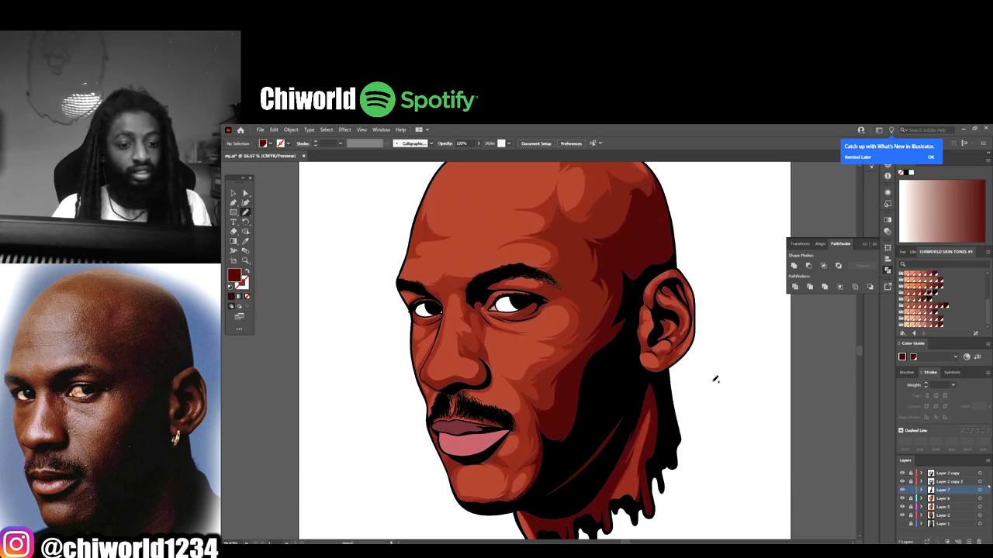
{"action": "key", "text": "ctrl+minus"}
{"action": "key", "text": "ctrl+minus"}
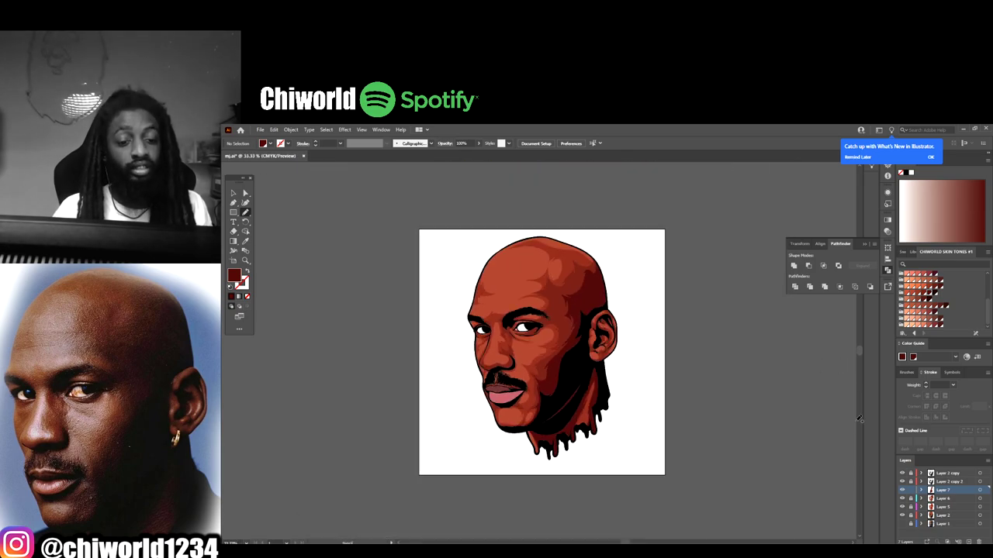
{"action": "key", "text": "ctrl+plus"}
{"action": "key", "text": "ctrl+plus"}
{"action": "key", "text": "ctrl+plus"}
{"action": "key", "text": "ctrl+plus"}
{"action": "key", "text": "ctrl+plus"}
{"action": "key", "text": "ctrl+plus"}
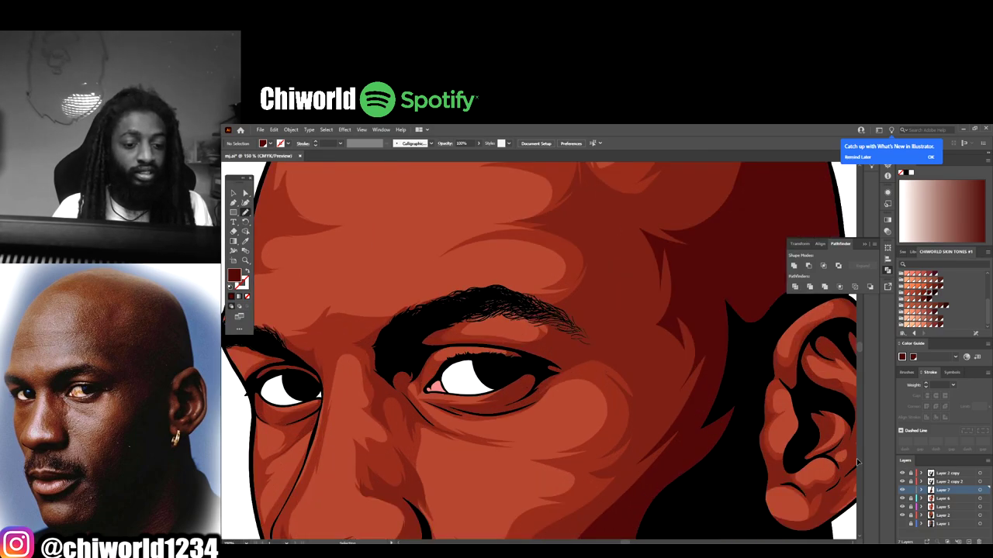
{"action": "scroll", "coordinate": [856, 462], "scroll_direction": "down", "scroll_amount": 1}
{"action": "mouse_move", "coordinate": [481, 341]}
{"action": "left_mouse_down"}
{"action": "mouse_move", "coordinate": [503, 332]}
{"action": "mouse_move", "coordinate": [494, 374]}
{"action": "mouse_move", "coordinate": [458, 406]}
{"action": "mouse_move", "coordinate": [461, 395]}
{"action": "mouse_move", "coordinate": [382, 414]}
{"action": "mouse_move", "coordinate": [472, 417]}
{"action": "mouse_move", "coordinate": [521, 401]}
{"action": "mouse_move", "coordinate": [565, 353]}
{"action": "mouse_move", "coordinate": [611, 328]}
{"action": "mouse_move", "coordinate": [577, 311]}
{"action": "mouse_move", "coordinate": [625, 309]}
{"action": "mouse_move", "coordinate": [647, 281]}
{"action": "mouse_move", "coordinate": [605, 239]}
{"action": "mouse_move", "coordinate": [528, 198]}
{"action": "mouse_move", "coordinate": [576, 254]}
{"action": "mouse_move", "coordinate": [549, 285]}
{"action": "mouse_move", "coordinate": [428, 284]}
{"action": "mouse_move", "coordinate": [482, 293]}
{"action": "mouse_move", "coordinate": [422, 332]}
{"action": "left_mouse_up"}
{"action": "scroll", "coordinate": [526, 354], "scroll_direction": "down", "scroll_amount": 6}
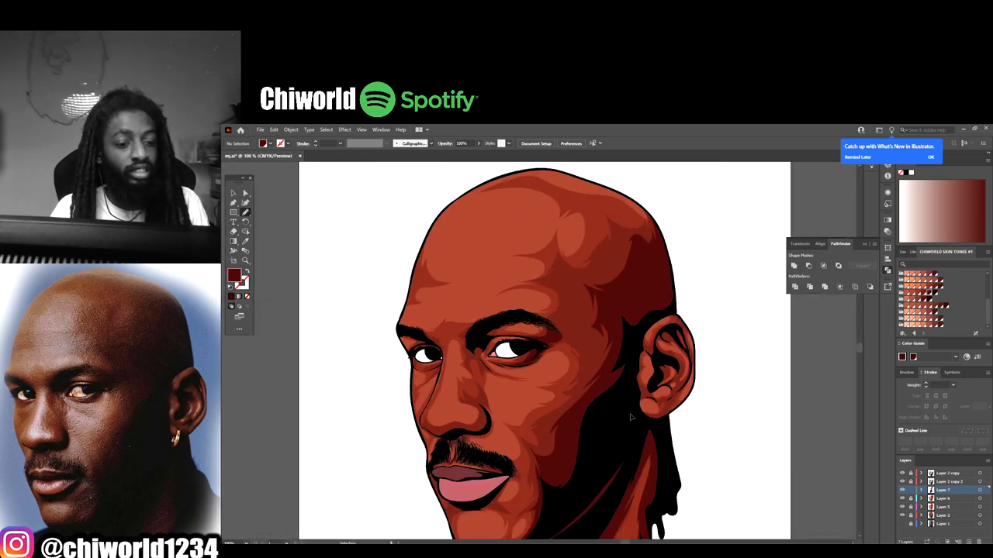
- Draw freehand dark maroon shadows around the same eye's inner corner, in the crease below the brow and beside the nose bridge
{"action": "scroll", "coordinate": [610, 450], "scroll_direction": "up", "scroll_amount": 3}
{"action": "scroll", "coordinate": [610, 450], "scroll_direction": "up", "scroll_amount": 2}
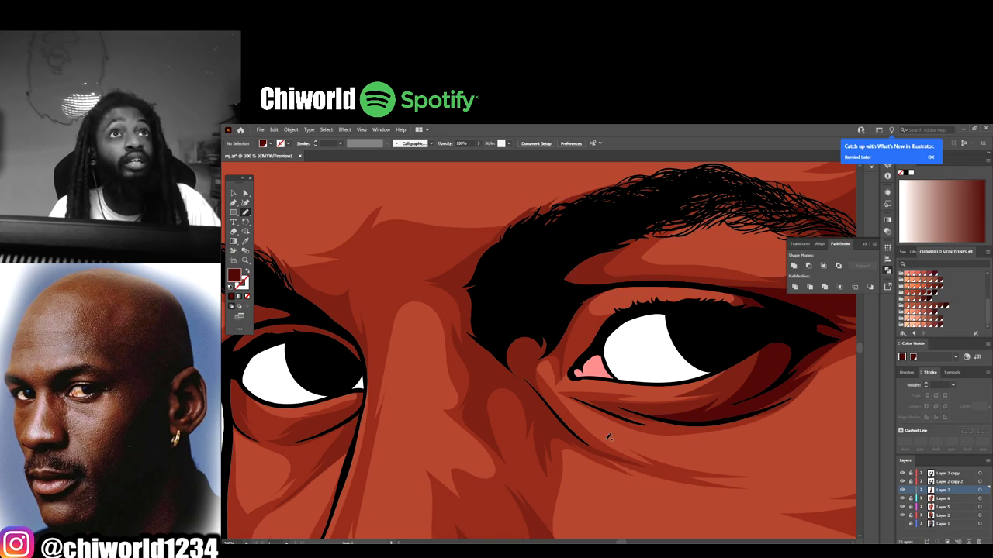
{"action": "mouse_move", "coordinate": [487, 321]}
{"action": "left_mouse_down"}
{"action": "mouse_move", "coordinate": [495, 349]}
{"action": "mouse_move", "coordinate": [542, 392]}
{"action": "mouse_move", "coordinate": [533, 362]}
{"action": "left_mouse_up"}
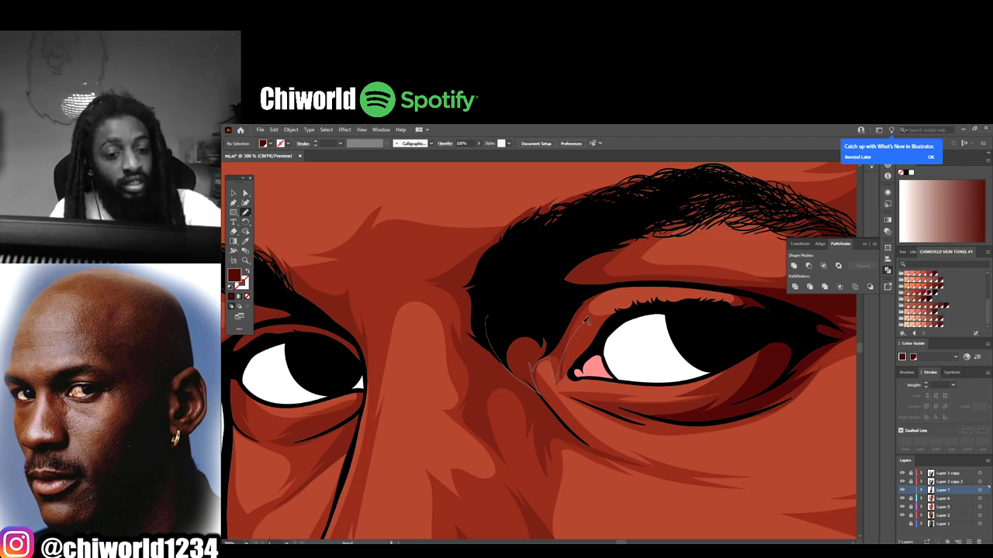
{"action": "mouse_move", "coordinate": [623, 287]}
{"action": "left_mouse_down"}
{"action": "mouse_move", "coordinate": [739, 289]}
{"action": "mouse_move", "coordinate": [613, 261]}
{"action": "mouse_move", "coordinate": [726, 200]}
{"action": "mouse_move", "coordinate": [503, 281]}
{"action": "left_mouse_up"}
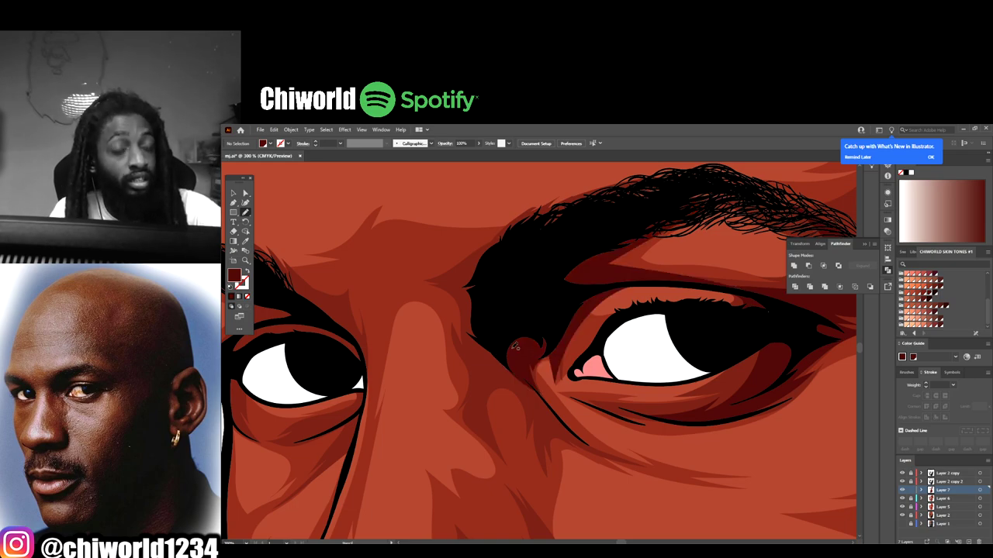
{"action": "mouse_move", "coordinate": [522, 364]}
{"action": "left_mouse_down"}
{"action": "mouse_move", "coordinate": [552, 410]}
{"action": "mouse_move", "coordinate": [525, 375]}
{"action": "mouse_move", "coordinate": [498, 363]}
{"action": "mouse_move", "coordinate": [486, 390]}
{"action": "mouse_move", "coordinate": [465, 309]}
{"action": "mouse_move", "coordinate": [442, 280]}
{"action": "mouse_move", "coordinate": [493, 234]}
{"action": "mouse_move", "coordinate": [620, 196]}
{"action": "mouse_move", "coordinate": [542, 314]}
{"action": "left_mouse_up"}
- Draw freehand dark maroon shadows on the far eye's upper lid and in the socket area beneath its eyebrow
{"action": "scroll", "coordinate": [689, 474], "scroll_direction": "down", "scroll_amount": 5}
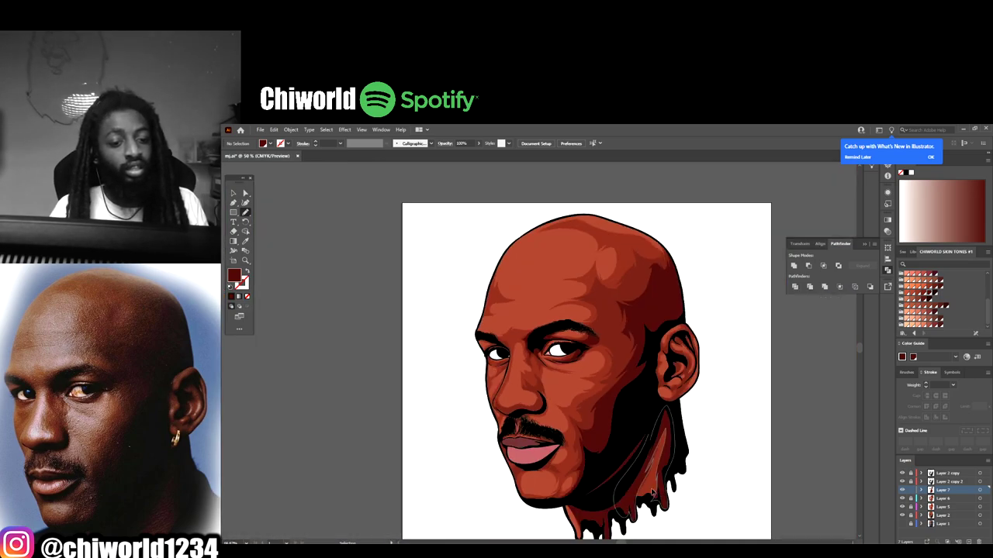
{"action": "scroll", "coordinate": [633, 487], "scroll_direction": "up", "scroll_amount": 4}
{"action": "scroll", "coordinate": [505, 349], "scroll_direction": "up", "scroll_amount": 4}
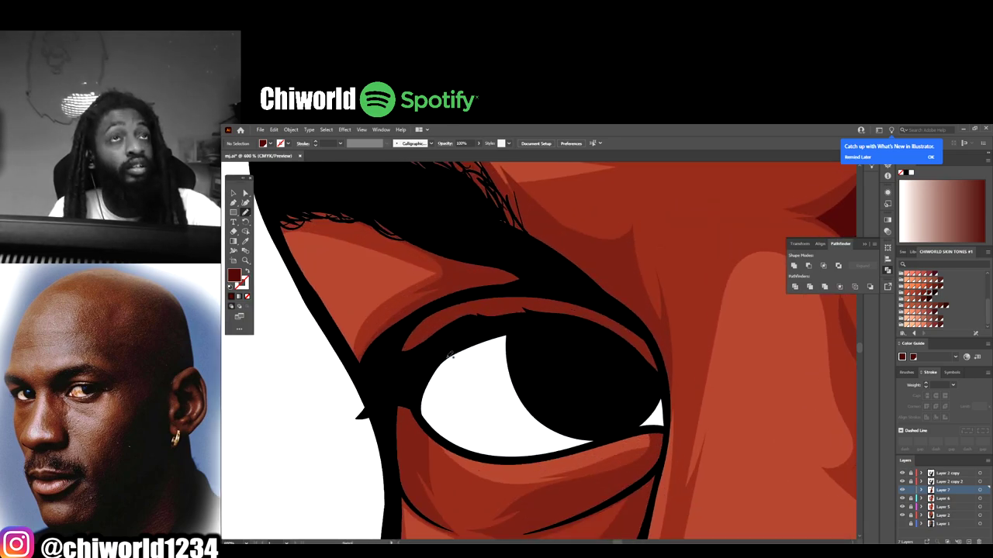
{"action": "mouse_move", "coordinate": [453, 353]}
{"action": "left_mouse_down"}
{"action": "mouse_move", "coordinate": [536, 334]}
{"action": "mouse_move", "coordinate": [590, 342]}
{"action": "mouse_move", "coordinate": [535, 323]}
{"action": "mouse_move", "coordinate": [562, 312]}
{"action": "mouse_move", "coordinate": [489, 290]}
{"action": "mouse_move", "coordinate": [551, 289]}
{"action": "mouse_move", "coordinate": [627, 318]}
{"action": "mouse_move", "coordinate": [661, 371]}
{"action": "mouse_move", "coordinate": [560, 397]}
{"action": "mouse_move", "coordinate": [410, 360]}
{"action": "left_mouse_up"}
{"action": "mouse_move", "coordinate": [536, 321]}
{"action": "left_mouse_down"}
{"action": "mouse_move", "coordinate": [437, 328]}
{"action": "mouse_move", "coordinate": [469, 294]}
{"action": "mouse_move", "coordinate": [540, 273]}
{"action": "mouse_move", "coordinate": [503, 239]}
{"action": "mouse_move", "coordinate": [377, 200]}
{"action": "mouse_move", "coordinate": [419, 254]}
{"action": "mouse_move", "coordinate": [372, 308]}
{"action": "mouse_move", "coordinate": [353, 354]}
{"action": "mouse_move", "coordinate": [372, 382]}
{"action": "mouse_move", "coordinate": [444, 357]}
{"action": "mouse_move", "coordinate": [402, 294]}
{"action": "mouse_move", "coordinate": [290, 238]}
{"action": "mouse_move", "coordinate": [363, 226]}
{"action": "mouse_move", "coordinate": [535, 287]}
{"action": "mouse_move", "coordinate": [472, 302]}
{"action": "mouse_move", "coordinate": [591, 322]}
{"action": "mouse_move", "coordinate": [647, 351]}
{"action": "mouse_move", "coordinate": [582, 284]}
{"action": "mouse_move", "coordinate": [411, 221]}
{"action": "left_mouse_up"}
{"action": "scroll", "coordinate": [380, 351], "scroll_direction": "up", "scroll_amount": 2}
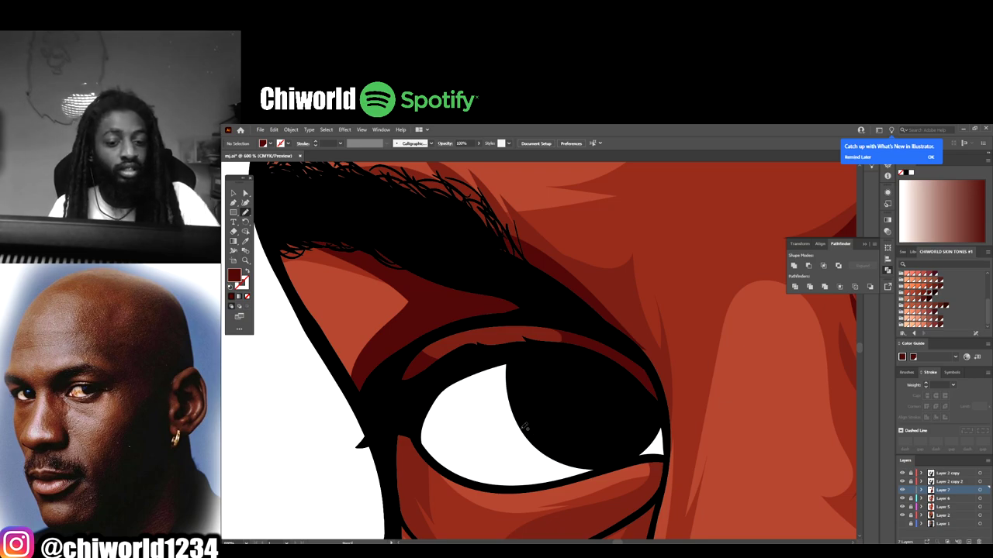
{"action": "mouse_move", "coordinate": [525, 427]}
{"action": "left_mouse_down"}
{"action": "mouse_move", "coordinate": [579, 304]}
{"action": "mouse_move", "coordinate": [633, 355]}
{"action": "mouse_move", "coordinate": [656, 426]}
{"action": "mouse_move", "coordinate": [664, 387]}
{"action": "mouse_move", "coordinate": [624, 314]}
{"action": "left_mouse_up"}
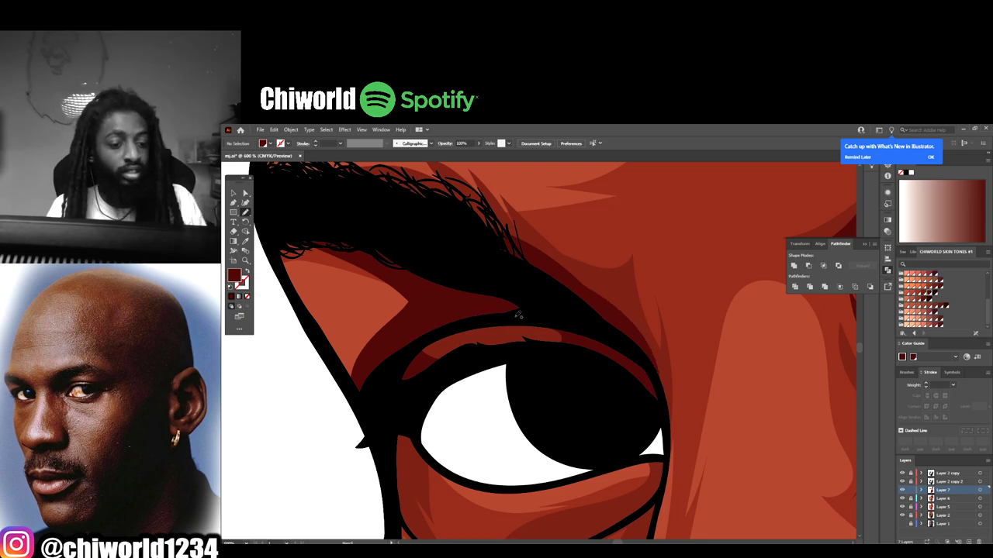
- Draw a freehand dark maroon shadow beneath the far eye, starting at its inner corner beside the nose bridge
{"action": "scroll", "coordinate": [518, 315], "scroll_direction": "down", "scroll_amount": 8}
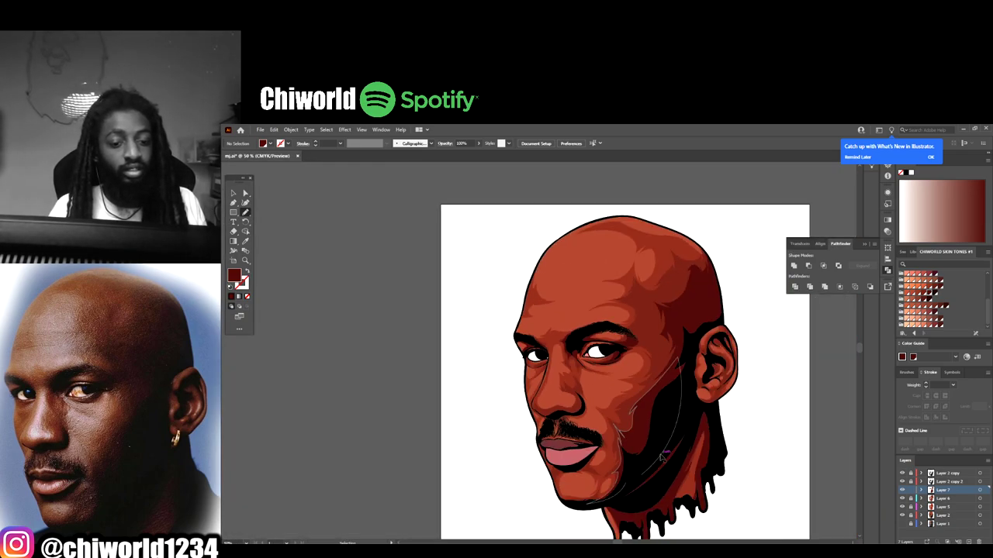
{"action": "scroll", "coordinate": [663, 450], "scroll_direction": "up", "scroll_amount": 8}
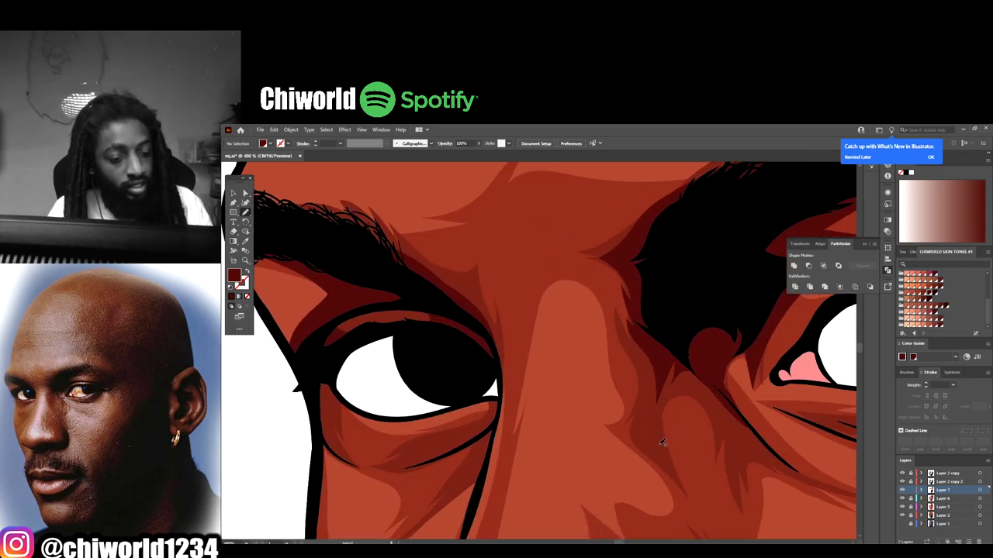
{"action": "scroll", "coordinate": [662, 442], "scroll_direction": "down", "scroll_amount": 2}
{"action": "mouse_move", "coordinate": [502, 355]}
{"action": "left_mouse_down"}
{"action": "mouse_move", "coordinate": [489, 408]}
{"action": "mouse_move", "coordinate": [430, 436]}
{"action": "mouse_move", "coordinate": [388, 439]}
{"action": "mouse_move", "coordinate": [413, 431]}
{"action": "left_mouse_up"}
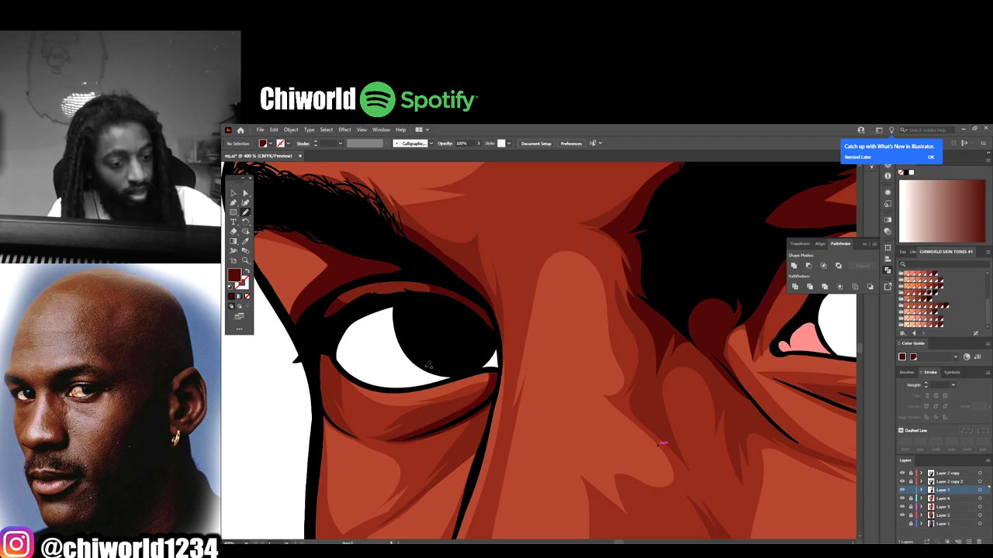
- With the dark maroon layer locked and Layer 2 unlocked and active, select all of Layer 2's base skin artwork
{"action": "scroll", "coordinate": [527, 453], "scroll_direction": "down", "scroll_amount": 7}
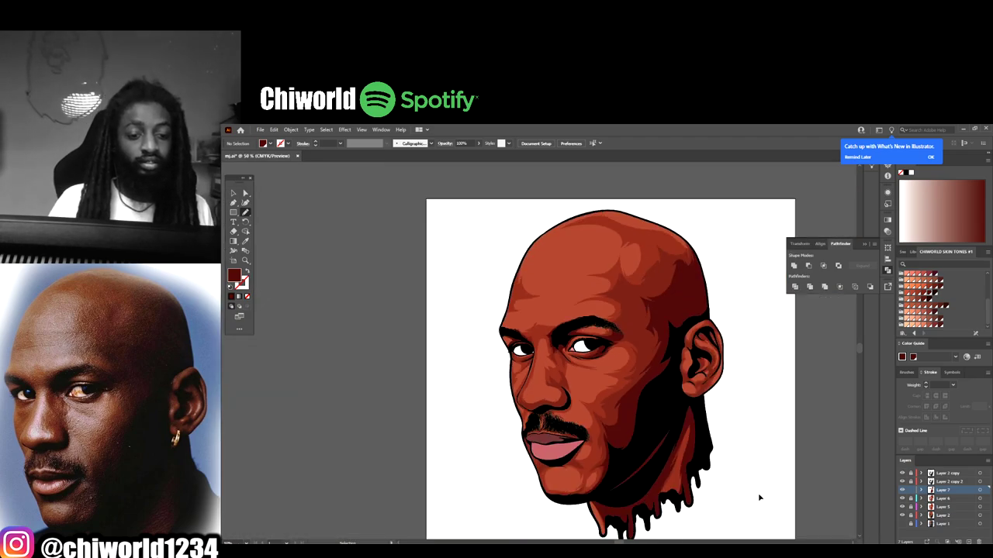
{"action": "scroll", "coordinate": [760, 485], "scroll_direction": "up", "scroll_amount": 2}
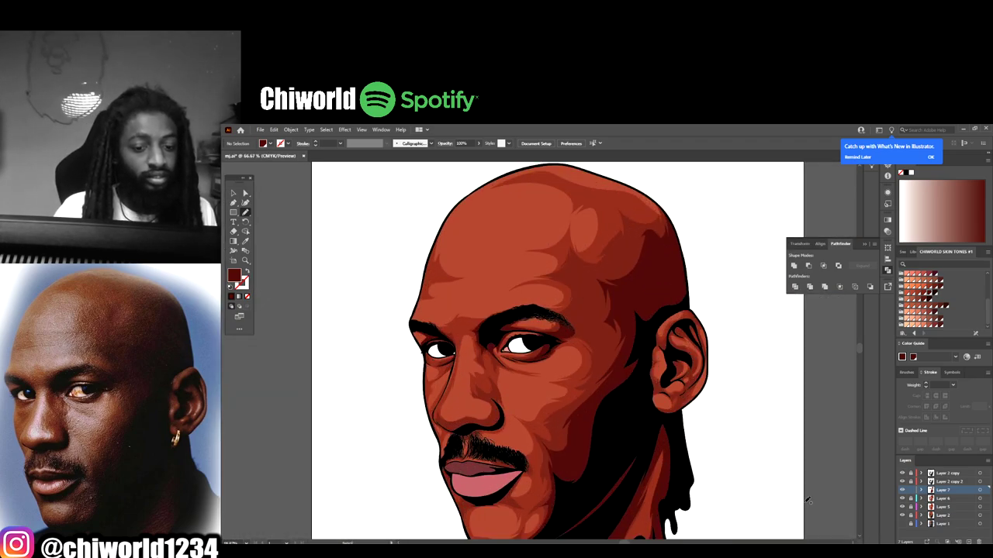
{"action": "scroll", "coordinate": [802, 501], "scroll_direction": "down", "scroll_amount": 1}
{"action": "scroll", "coordinate": [802, 501], "scroll_direction": "down", "scroll_amount": 1}
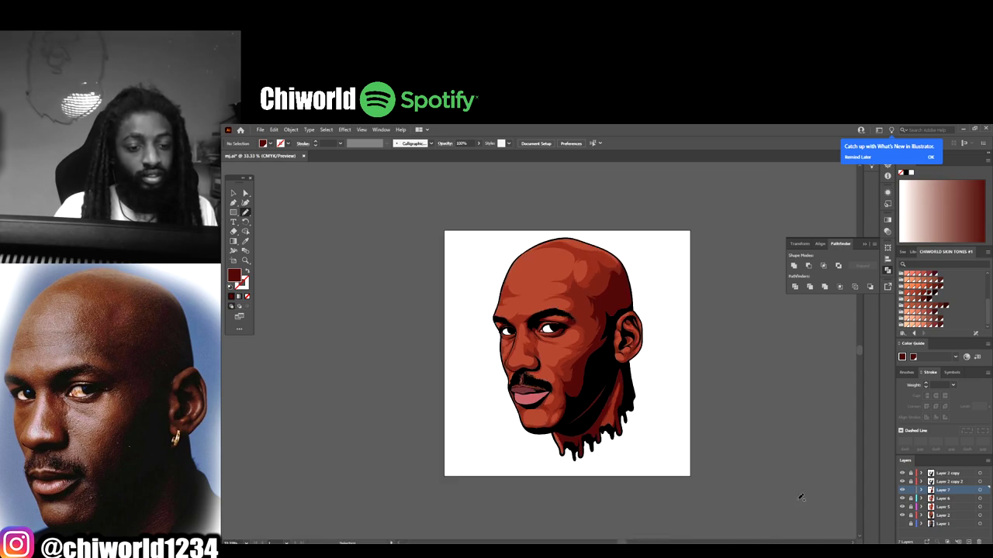
{"action": "scroll", "coordinate": [765, 486], "scroll_direction": "up", "scroll_amount": 2}
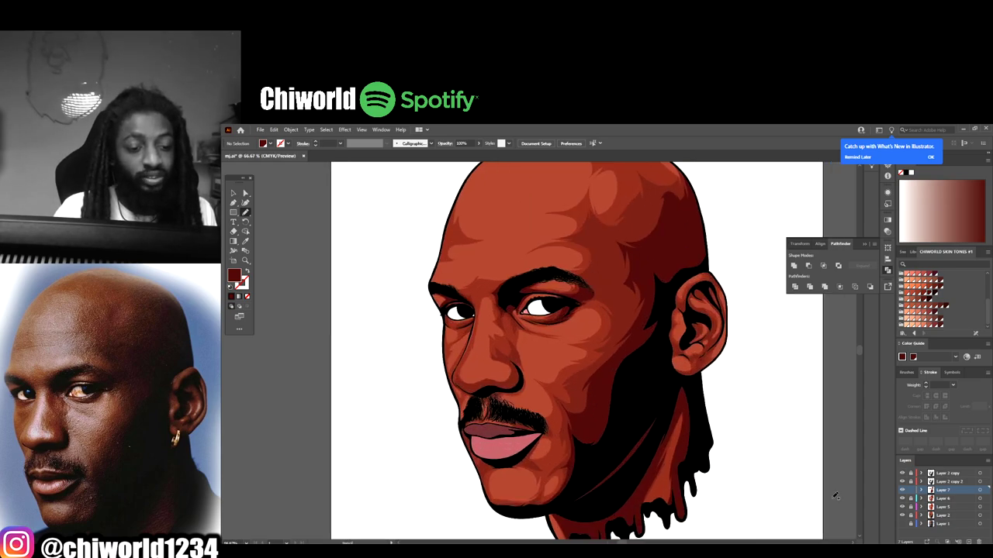
{"action": "left_click", "coordinate": [946, 516]}
{"action": "key", "text": "ctrl+minus"}
{"action": "key", "text": "ctrl+minus"}
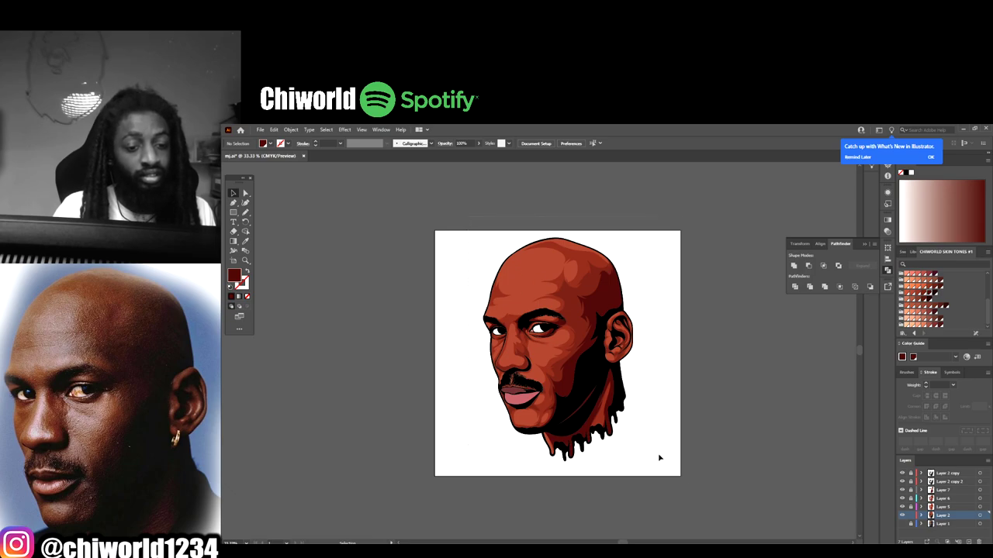
{"action": "key", "text": "ctrl+a"}
{"action": "key", "text": "ctrl+plus"}
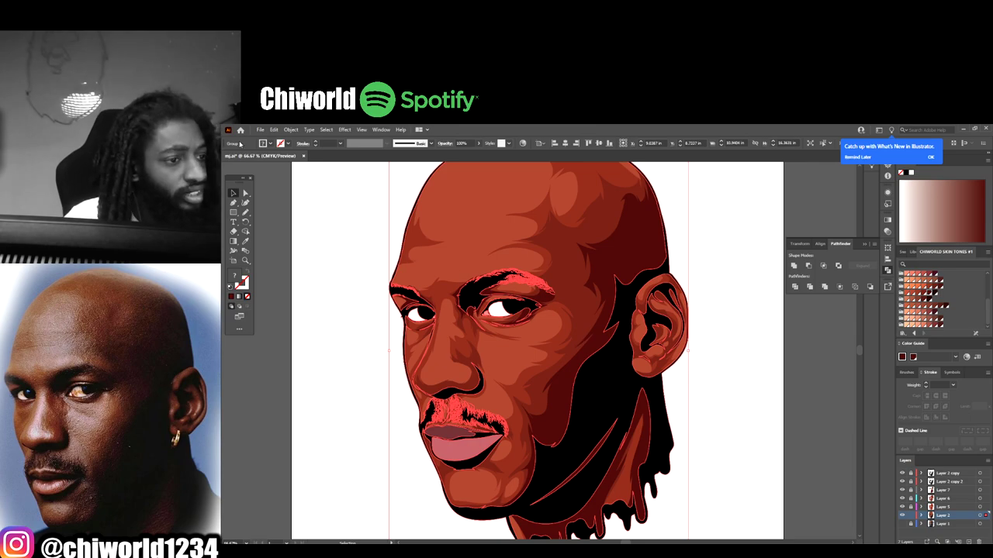
- Start a color balance adjustment on Layer 2's selected skin artwork in CMYK mode with Convert and Preview on
{"action": "left_click", "coordinate": [273, 129]}
{"action": "mouse_move", "coordinate": [364, 271]}
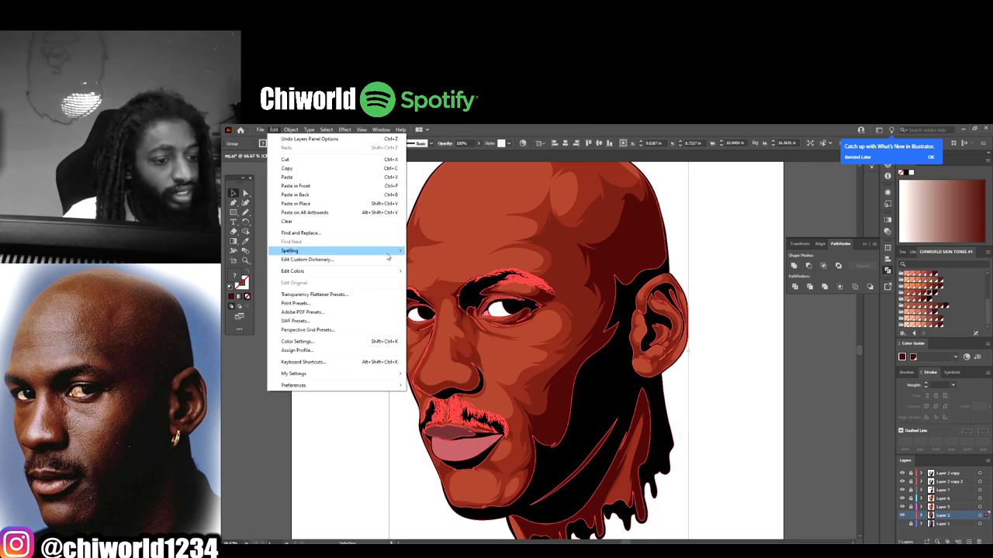
{"action": "mouse_move", "coordinate": [392, 254]}
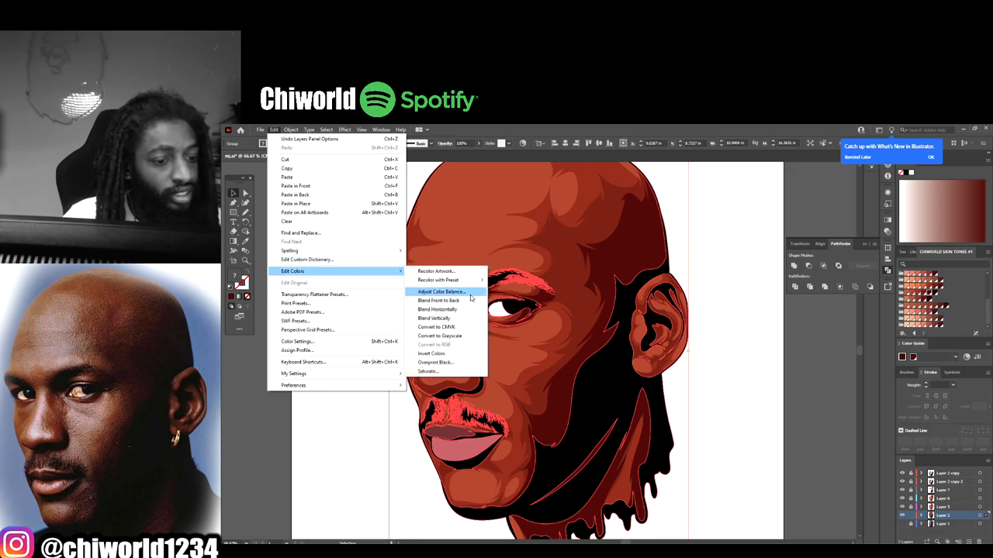
{"action": "left_click", "coordinate": [473, 293]}
{"action": "left_click", "coordinate": [818, 347]}
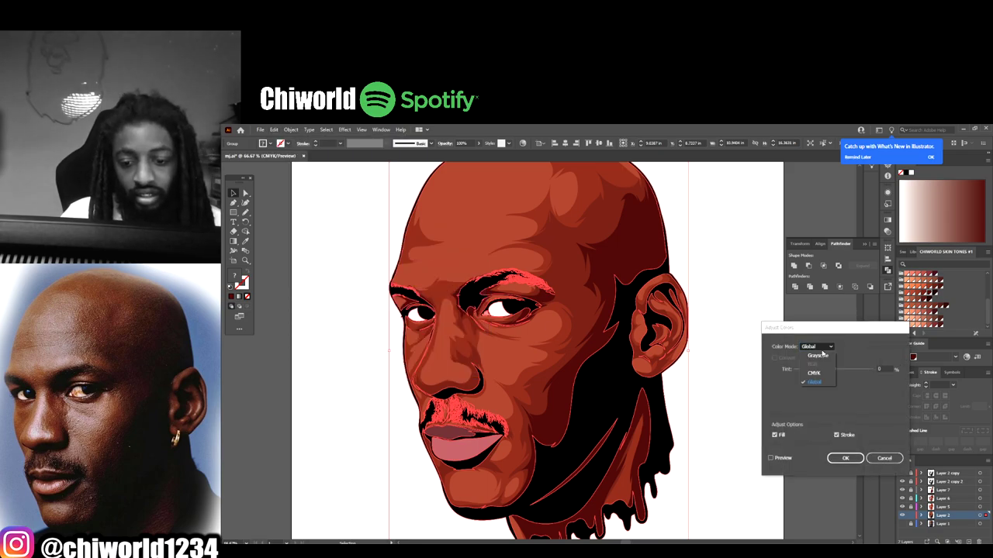
{"action": "left_click", "coordinate": [813, 373]}
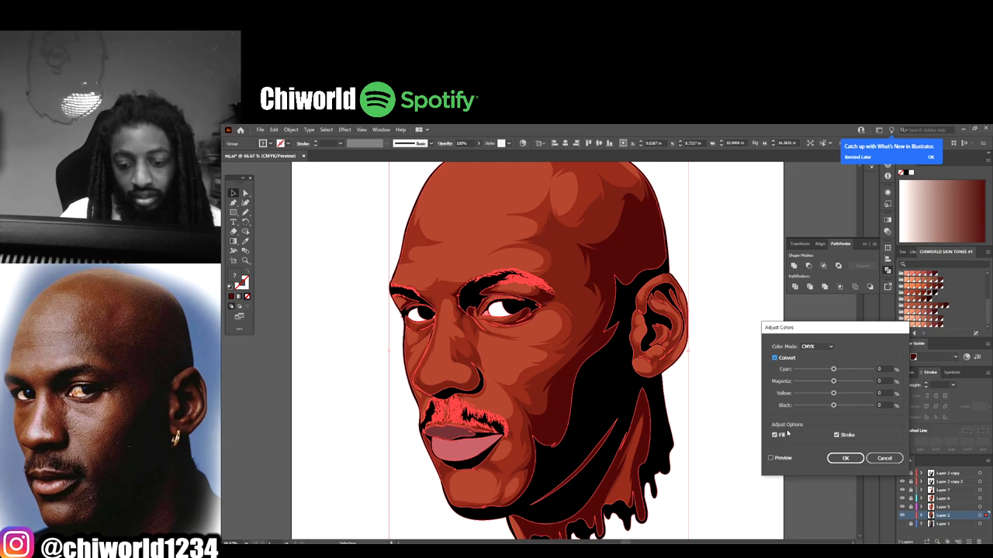
{"action": "left_click", "coordinate": [776, 460]}
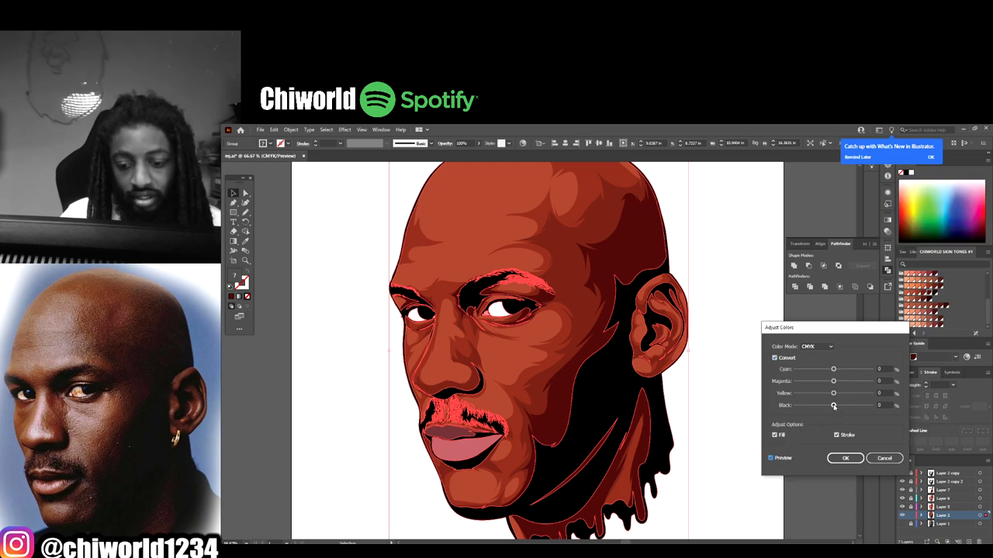
- Slightly raise Black and lower Cyan to -6% for Layer 2's base skin, apply the adjustment and deselect the artwork
{"action": "left_click_drag", "start_coordinate": [833, 406], "coordinate": [835, 407]}
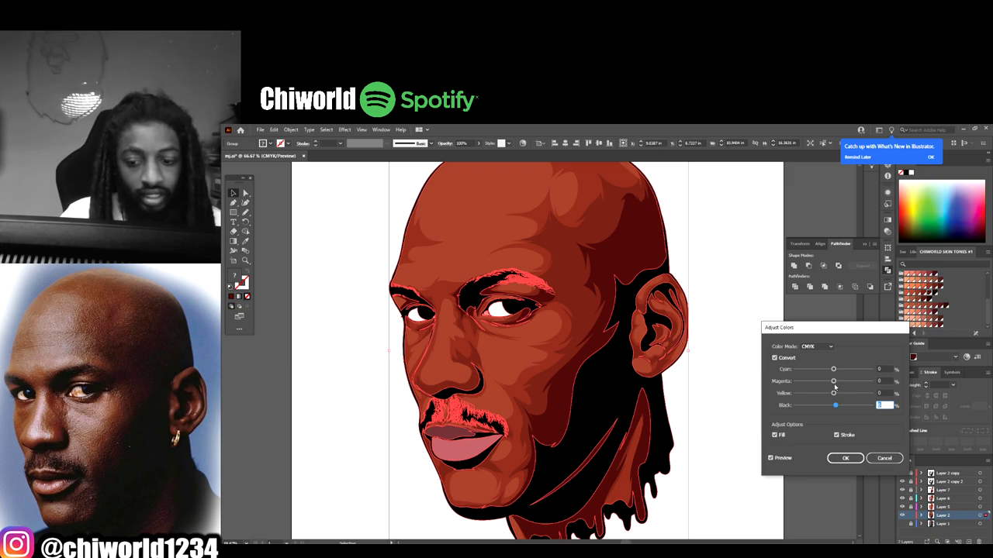
{"action": "left_click_drag", "start_coordinate": [833, 369], "coordinate": [837, 372]}
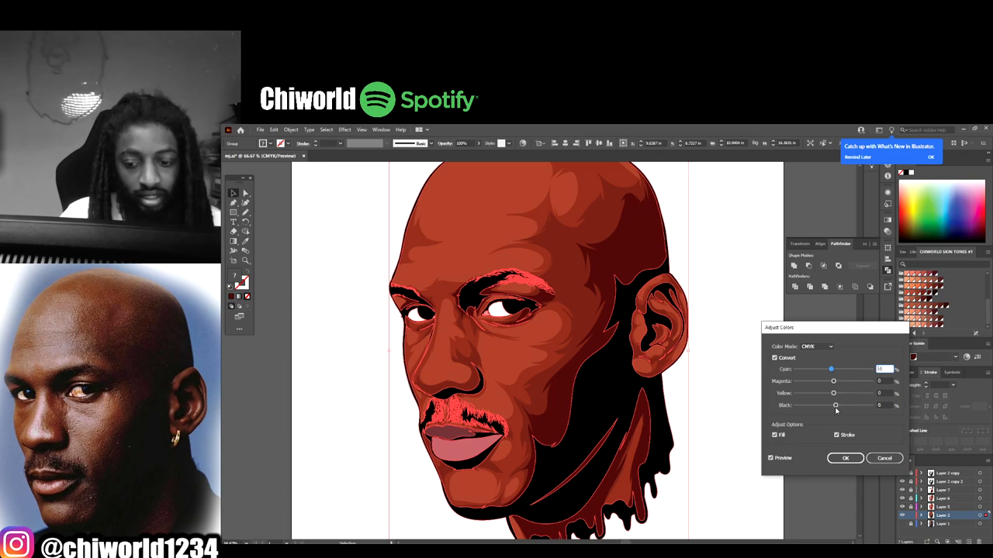
{"action": "left_click_drag", "start_coordinate": [836, 405], "coordinate": [837, 406]}
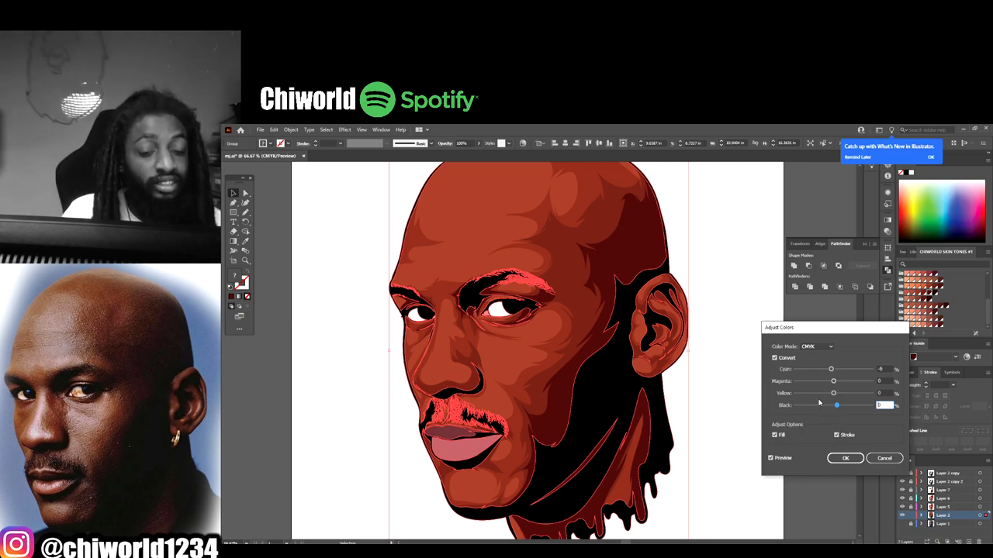
{"action": "left_click", "coordinate": [845, 459]}
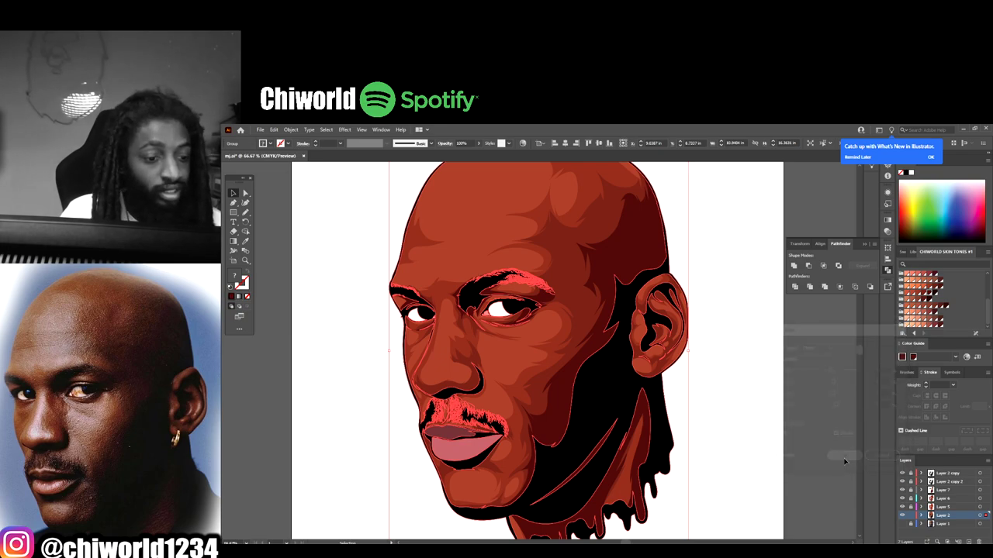
{"action": "left_click", "coordinate": [758, 402]}
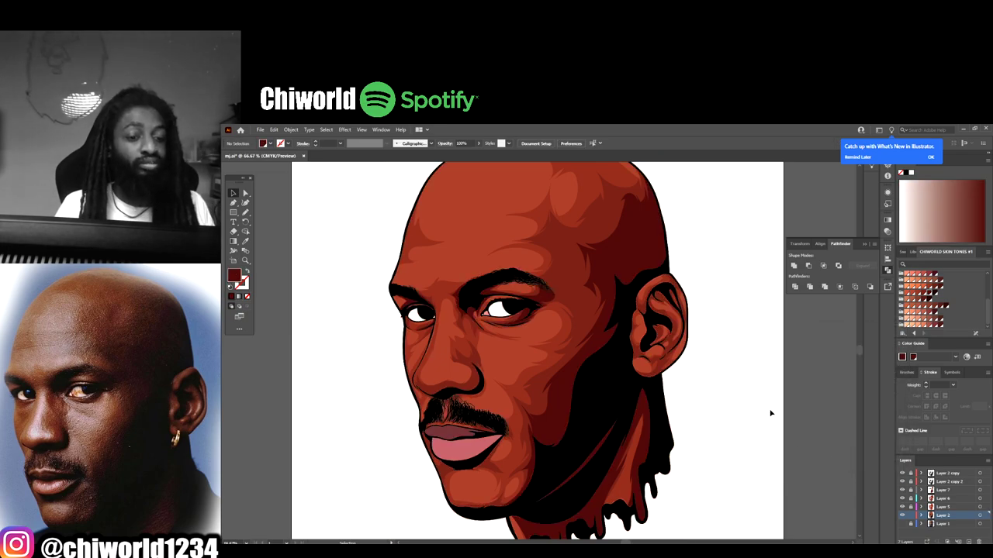
- Examine the adjusted base skin tone across the whole portrait and up close on the face
{"action": "key", "text": "ctrl+minus"}
{"action": "key", "text": "ctrl+minus"}
{"action": "key", "text": "ctrl+minus"}
{"action": "key", "text": "ctrl+plus"}
{"action": "key", "text": "ctrl+plus"}
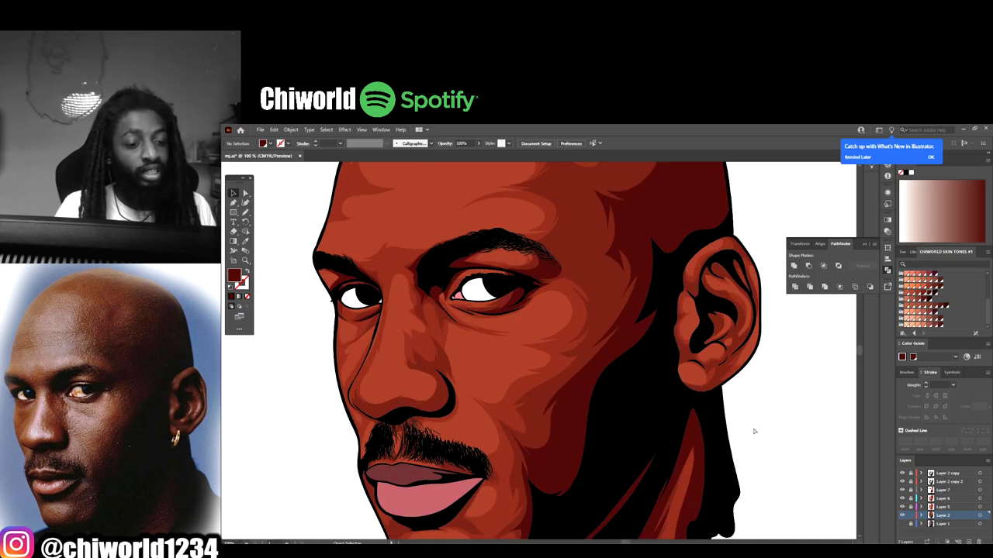
{"action": "key", "text": "ctrl+minus"}
{"action": "key", "text": "ctrl+minus"}
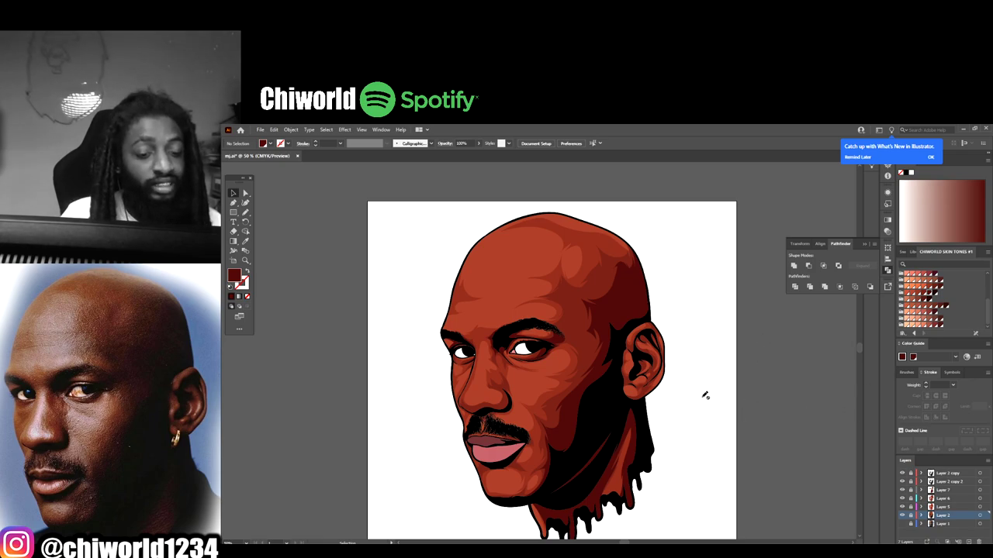
{"action": "scroll", "coordinate": [706, 396], "scroll_direction": "down", "scroll_amount": 1}
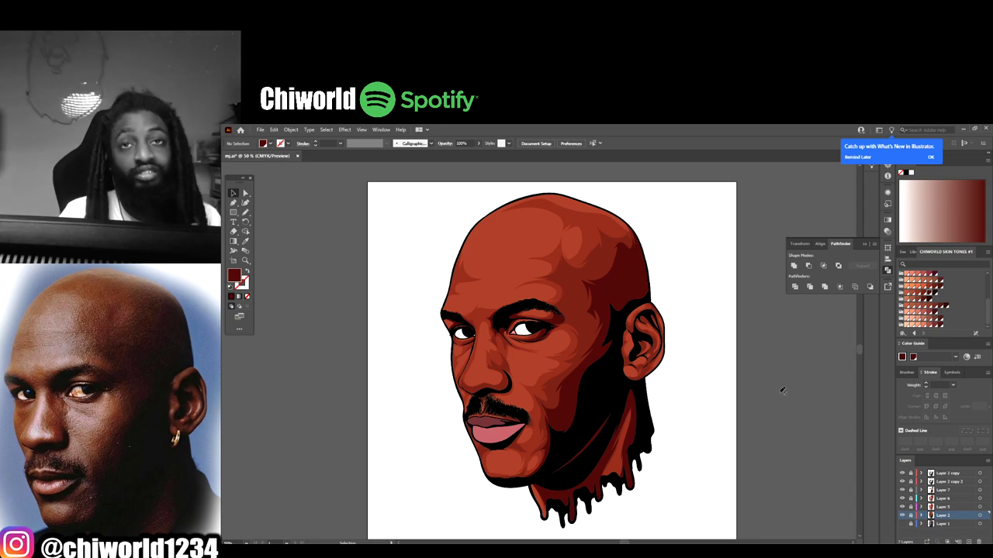
{"action": "key", "text": "ctrl+minus"}
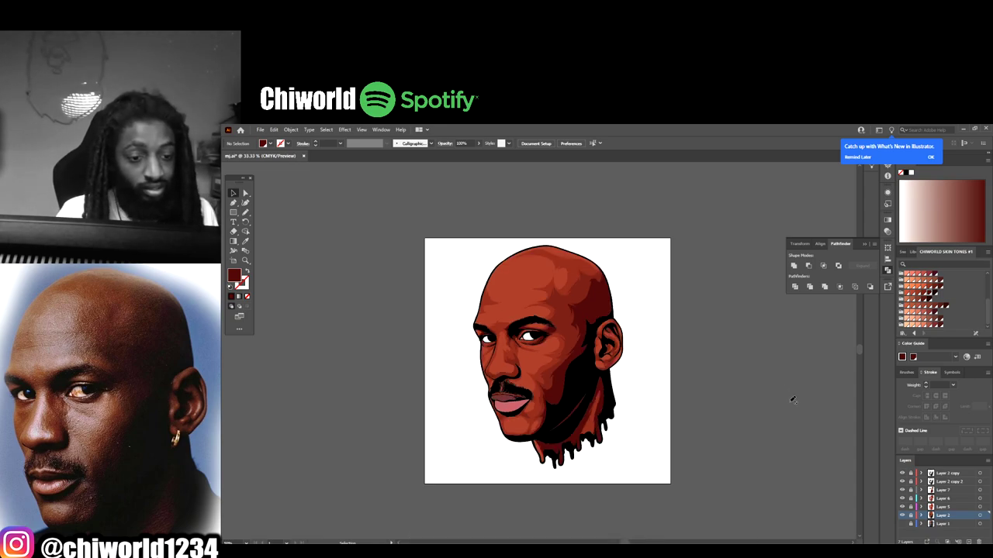
{"action": "key", "text": "ctrl+plus"}
{"action": "key", "text": "ctrl+plus"}
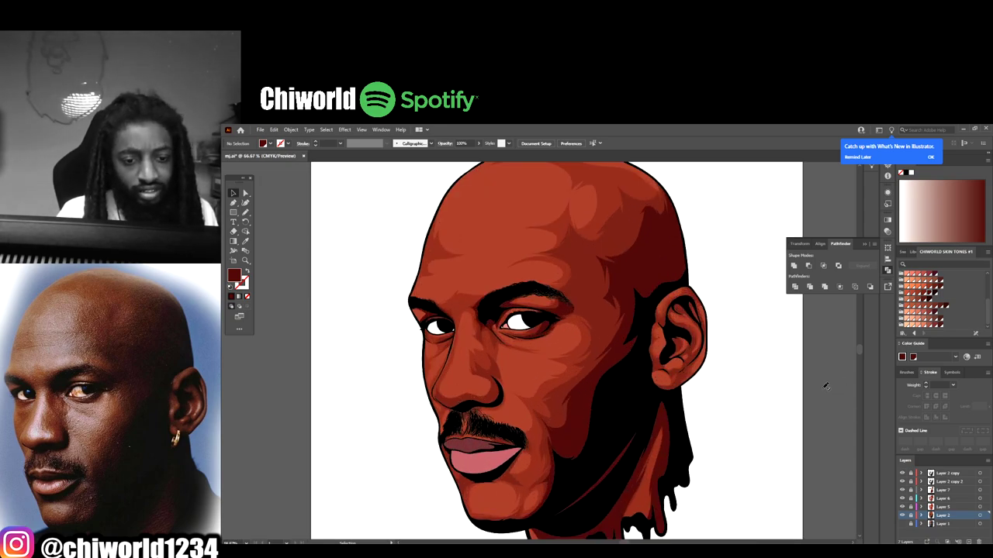
- Check which shadows Layer 6 holds by toggling its visibility, then activate that layer and select all its artwork
{"action": "left_click", "coordinate": [902, 499]}
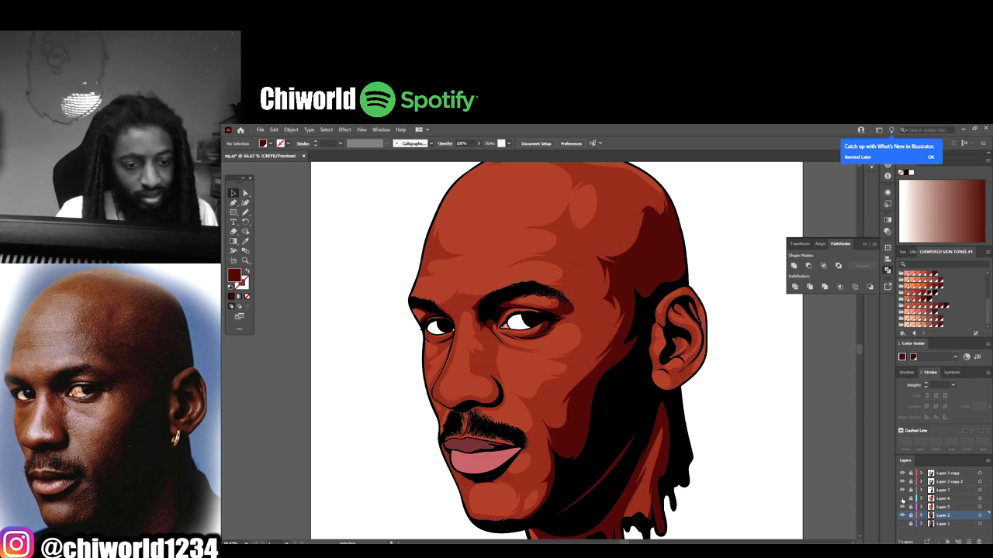
{"action": "left_click", "coordinate": [902, 498]}
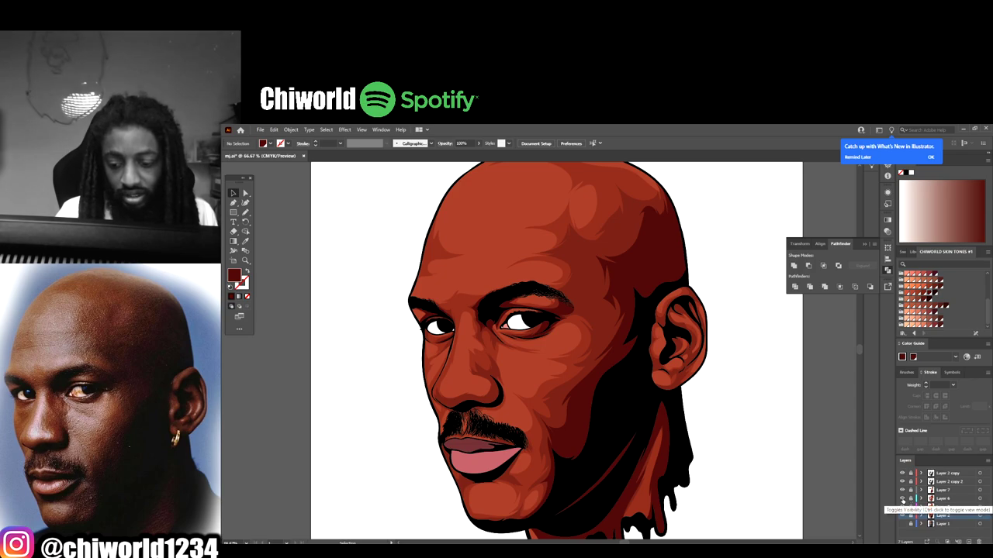
{"action": "left_click", "coordinate": [924, 500]}
{"action": "key", "text": "ctrl+minus"}
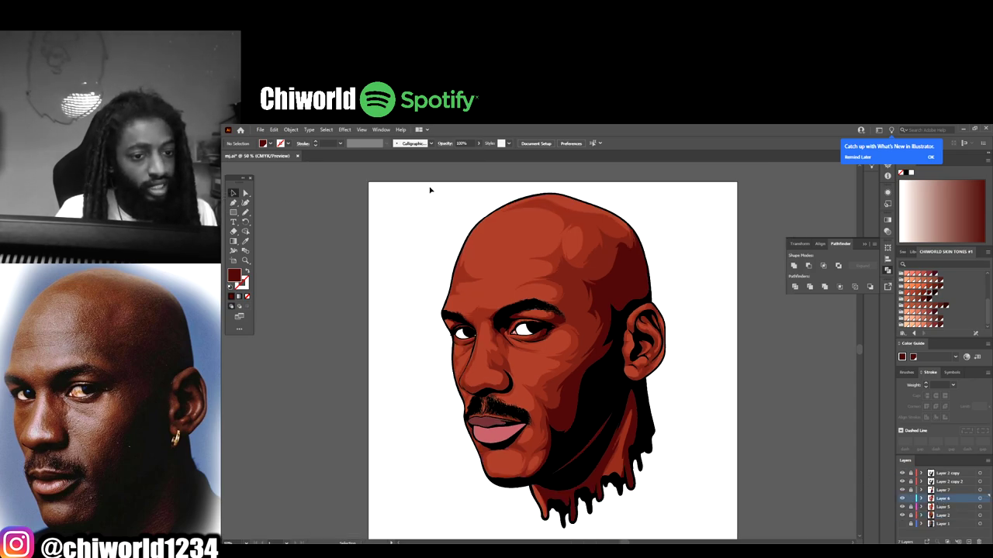
{"action": "key", "text": "ctrl+a"}
{"action": "key", "text": "ctrl+plus"}
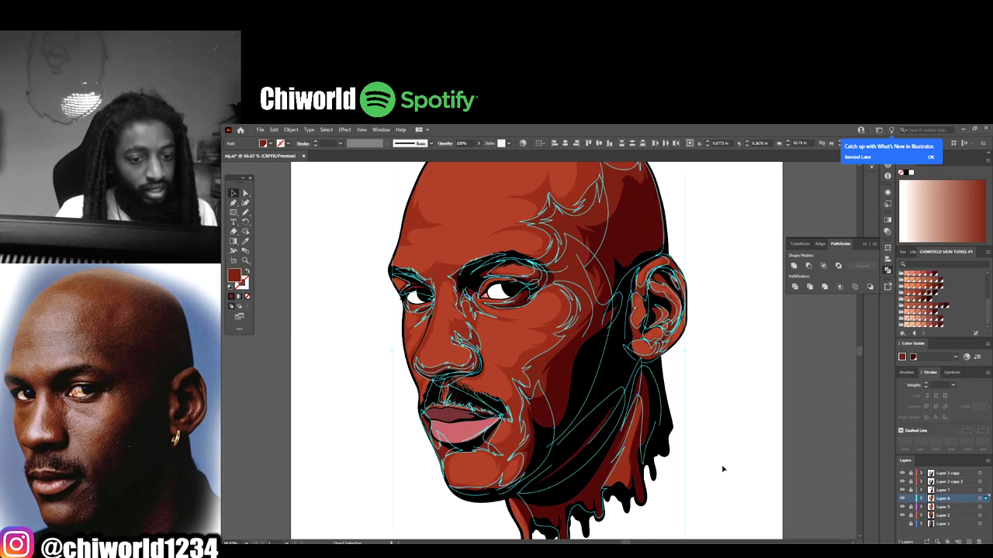
{"action": "scroll", "coordinate": [768, 439], "scroll_direction": "up", "scroll_amount": 1}
- Expand Layer 6's selected shadow shapes and combine them with the Pathfinder Merge operation
{"action": "right_click", "coordinate": [285, 131]}
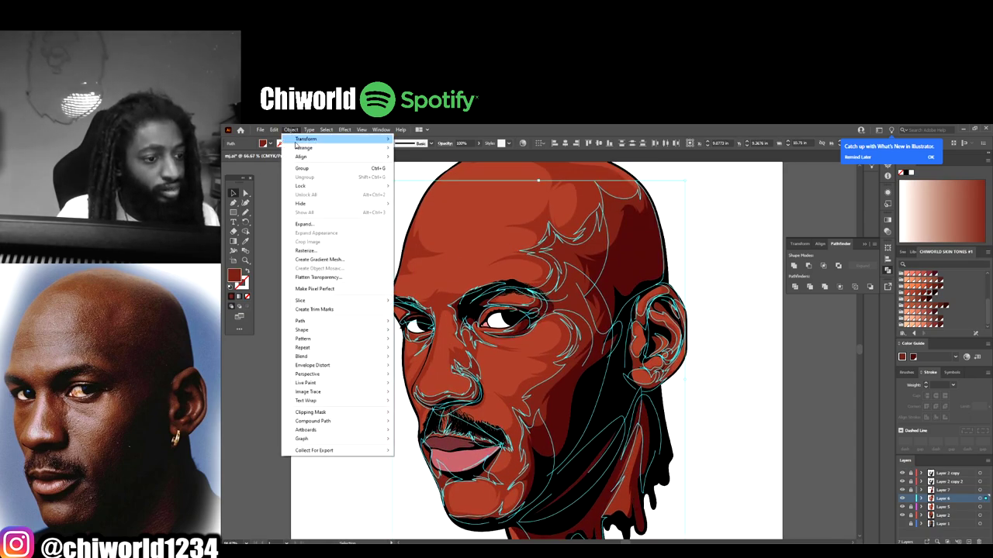
{"action": "left_click", "coordinate": [310, 224]}
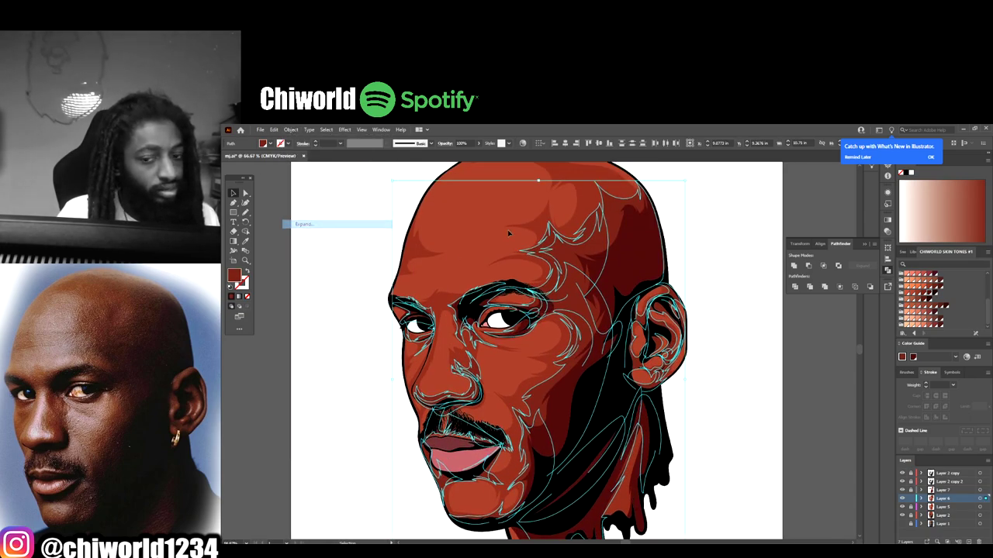
{"action": "left_click", "coordinate": [824, 287]}
{"action": "scroll", "coordinate": [706, 310], "scroll_direction": "up", "scroll_amount": 2}
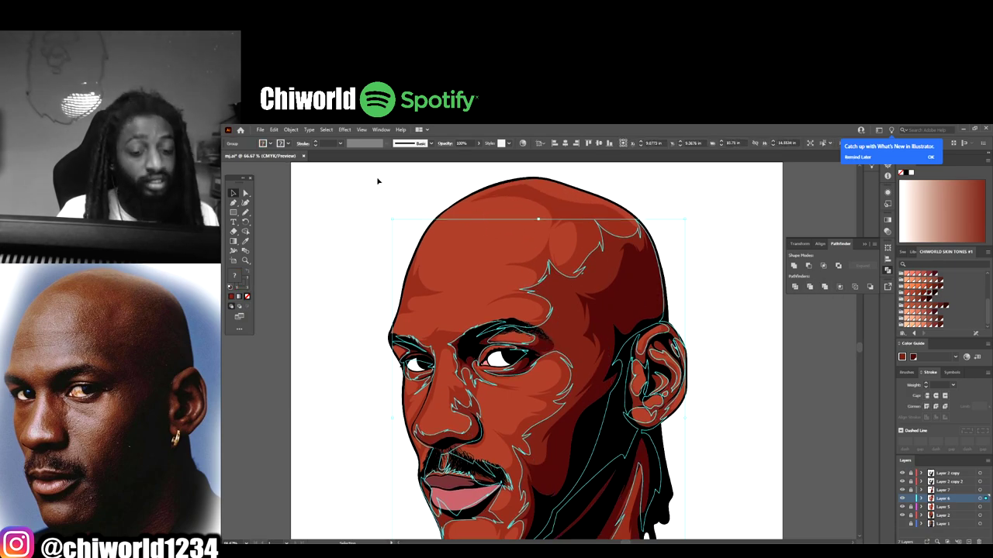
- Start a color balance adjustment on Layer 6's merged shadows in CMYK mode with Convert and Preview on
{"action": "left_click", "coordinate": [291, 129]}
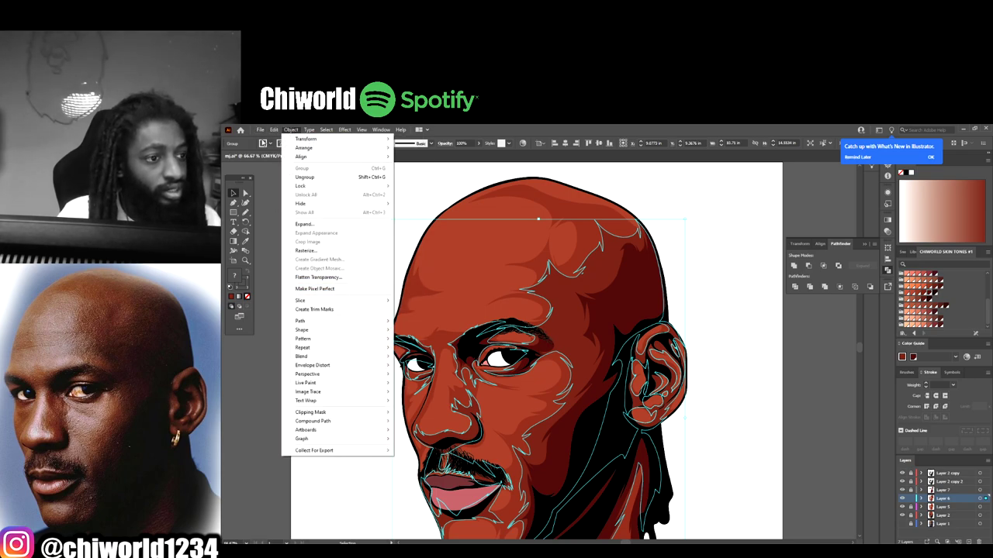
{"action": "mouse_move", "coordinate": [273, 137]}
{"action": "mouse_move", "coordinate": [365, 273]}
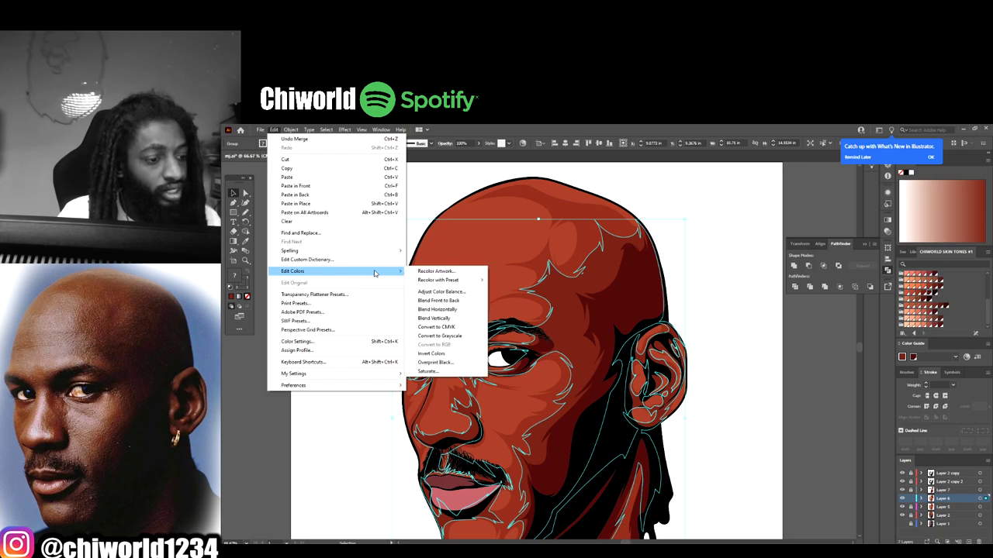
{"action": "left_click", "coordinate": [440, 292]}
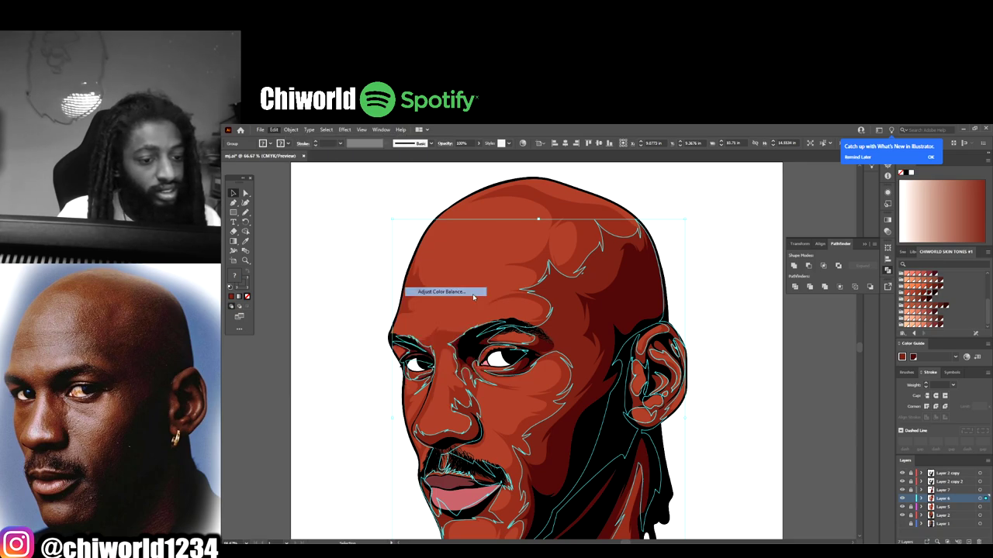
{"action": "left_click", "coordinate": [825, 351]}
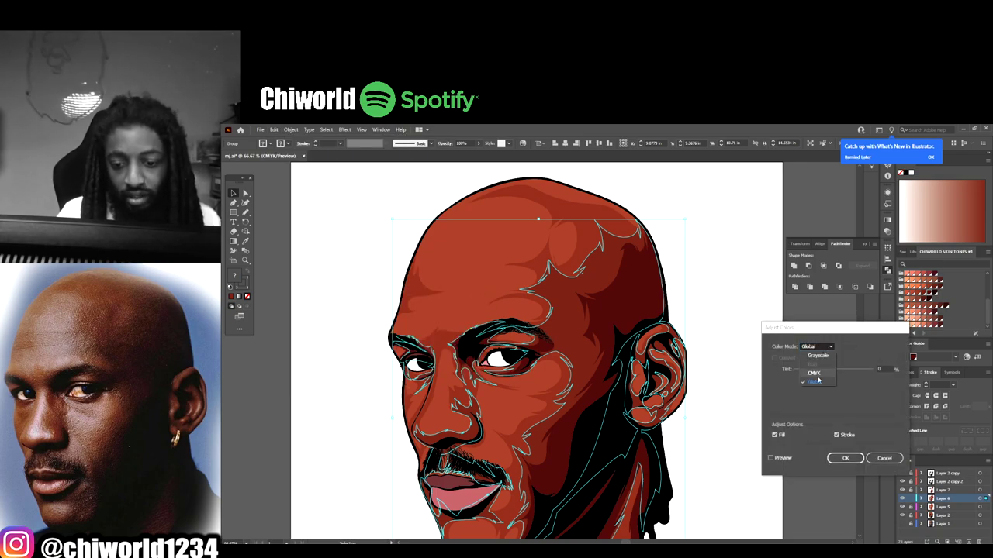
{"action": "left_click", "coordinate": [818, 378]}
{"action": "left_click", "coordinate": [774, 358]}
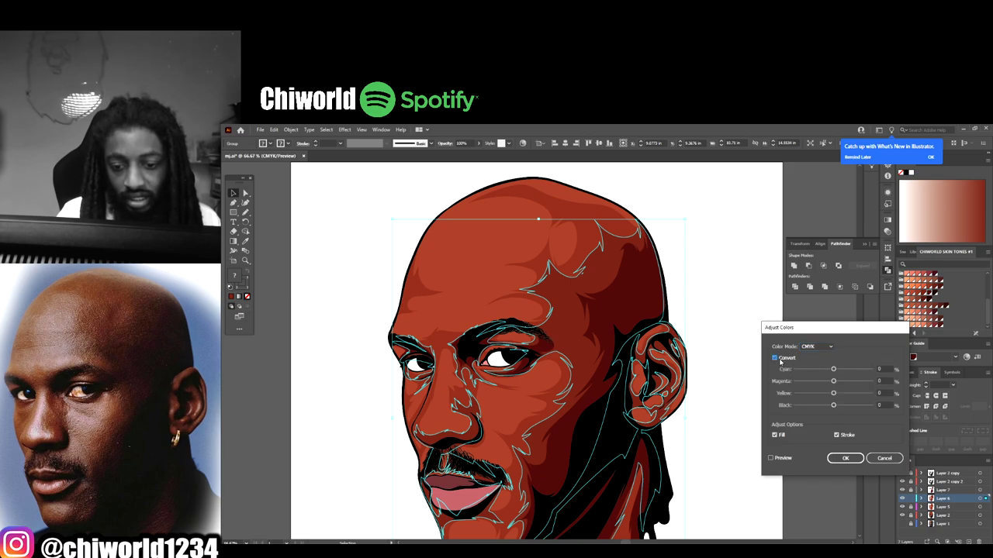
{"action": "left_click", "coordinate": [771, 459]}
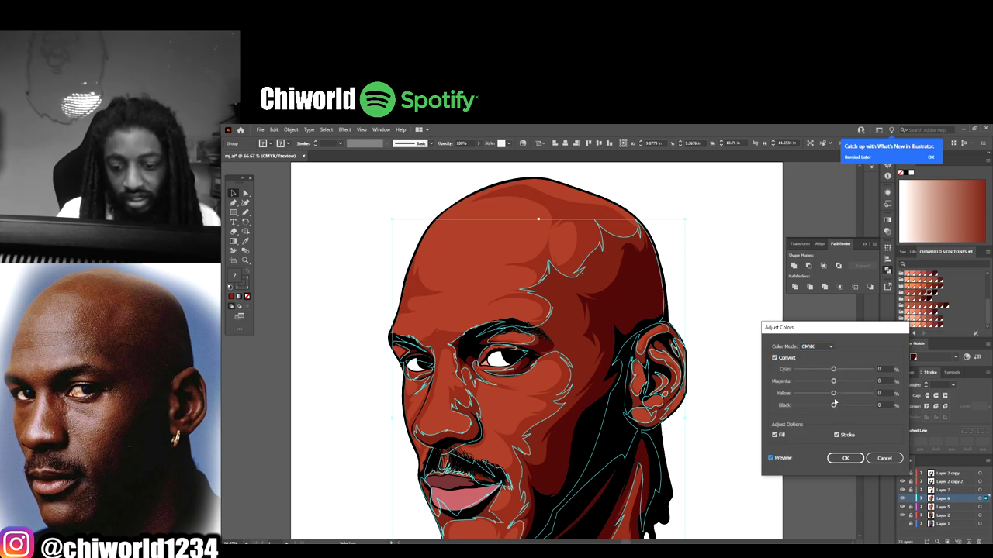
- Slightly raise Black and lower Cyan to -3% for Layer 6's merged shadows, apply the adjustment and deselect them
{"action": "left_click_drag", "start_coordinate": [834, 403], "coordinate": [836, 407]}
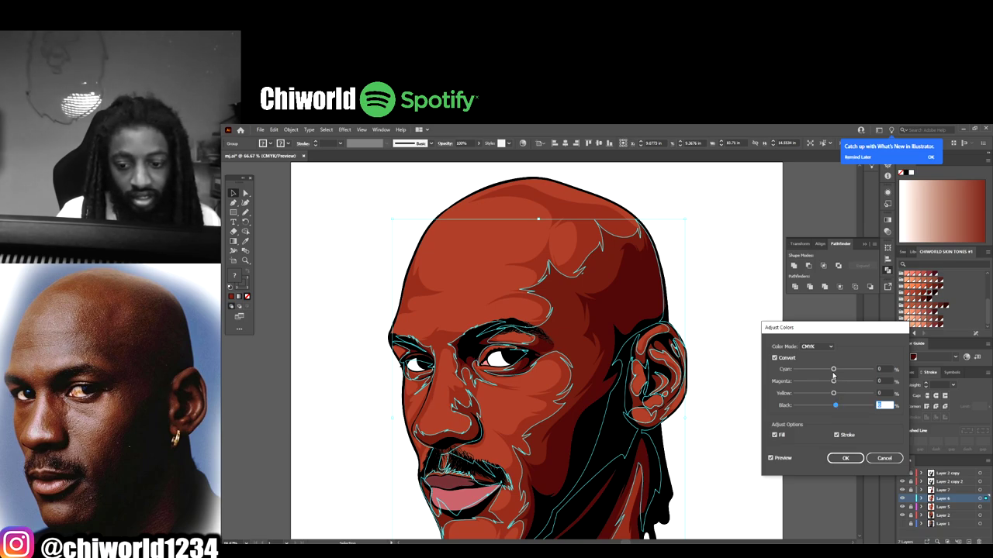
{"action": "left_click_drag", "start_coordinate": [834, 371], "coordinate": [831, 371]}
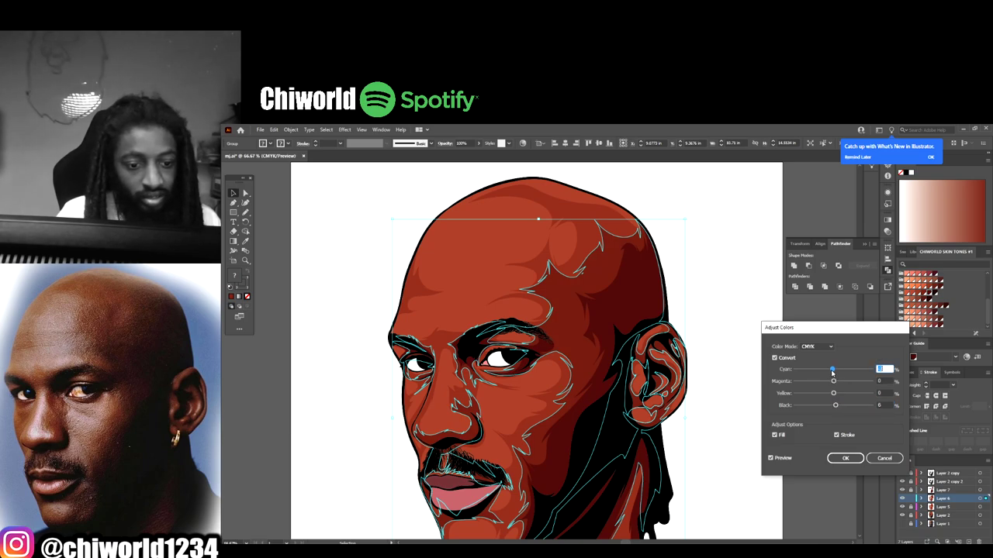
{"action": "left_click_drag", "start_coordinate": [836, 405], "coordinate": [837, 407]}
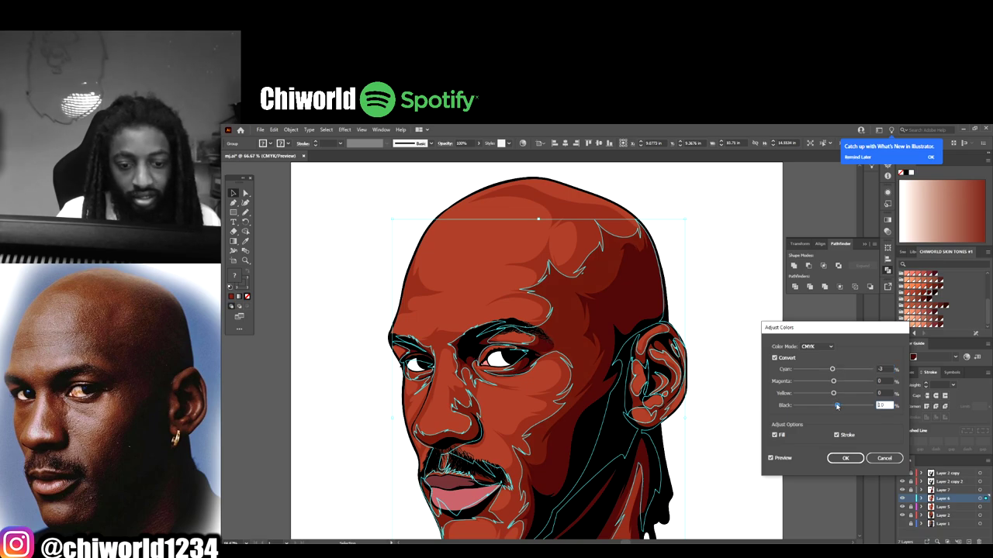
{"action": "left_click", "coordinate": [850, 457]}
{"action": "left_click", "coordinate": [767, 444]}
- Examine the darkened Layer 6 shadows against the other skin tones at several magnifications
{"action": "key", "text": "ctrl+minus"}
{"action": "key", "text": "ctrl+minus"}
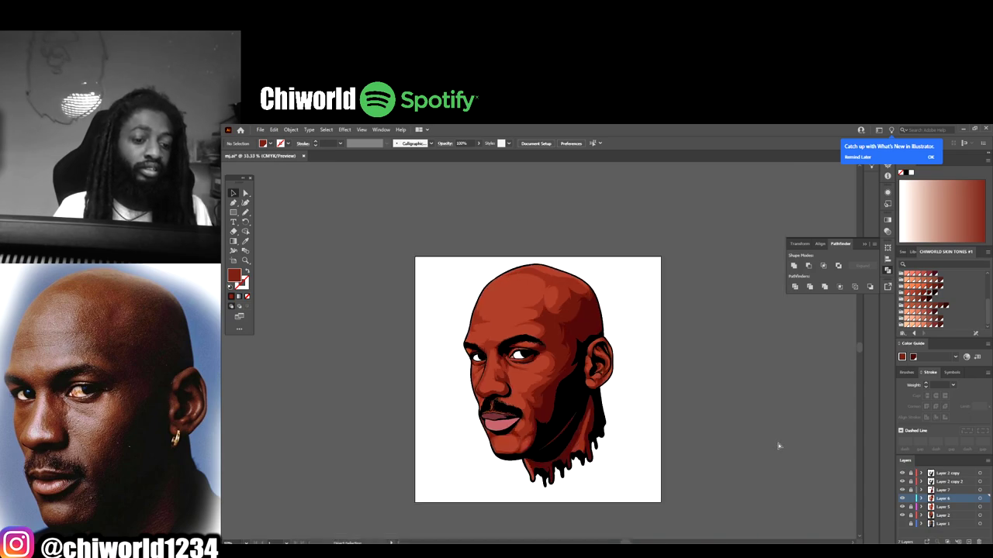
{"action": "key", "text": "ctrl+minus"}
{"action": "key", "text": "ctrl+minus"}
{"action": "key", "text": "ctrl+plus"}
{"action": "key", "text": "ctrl+plus"}
{"action": "key", "text": "ctrl+plus"}
{"action": "key", "text": "ctrl+plus"}
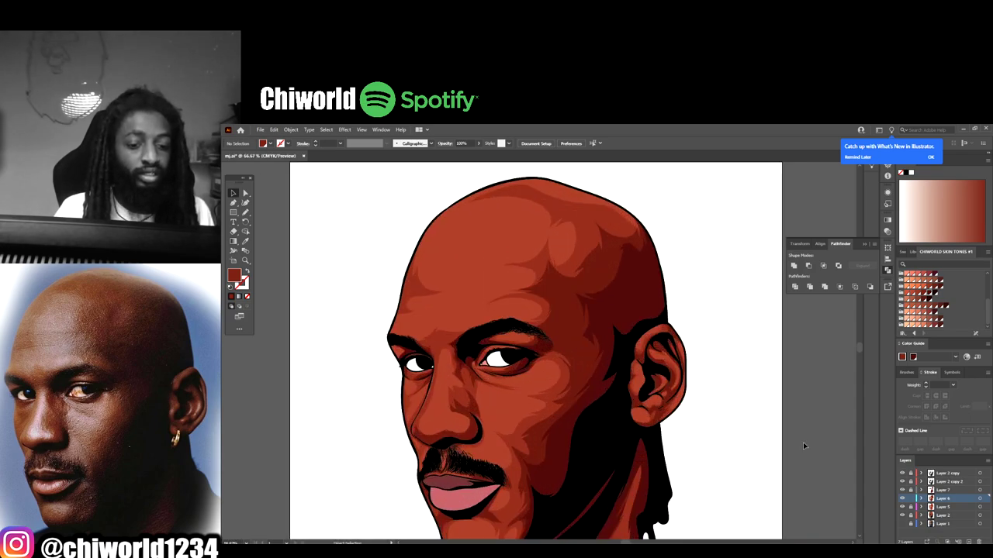
{"action": "key", "text": "ctrl+minus"}
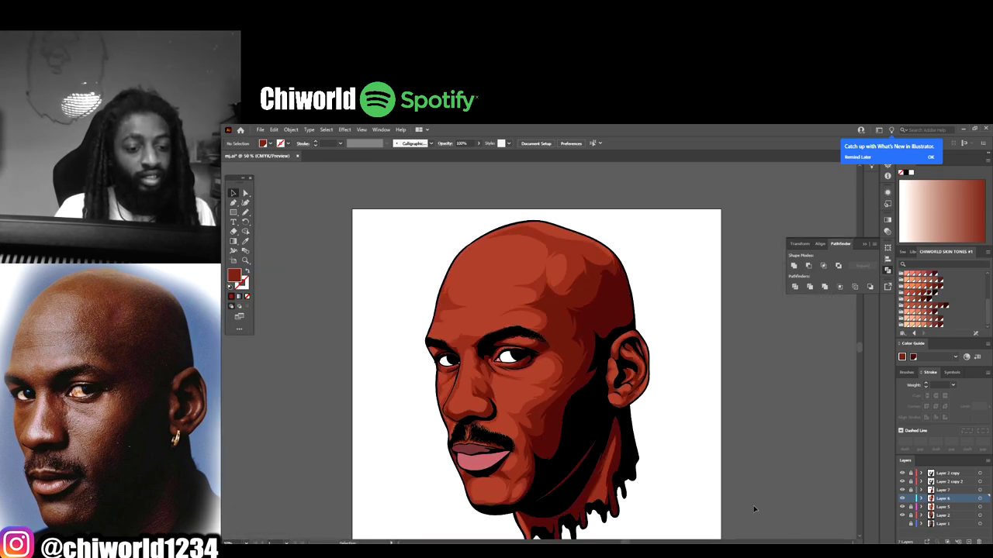
{"action": "key", "text": "ctrl+minus"}
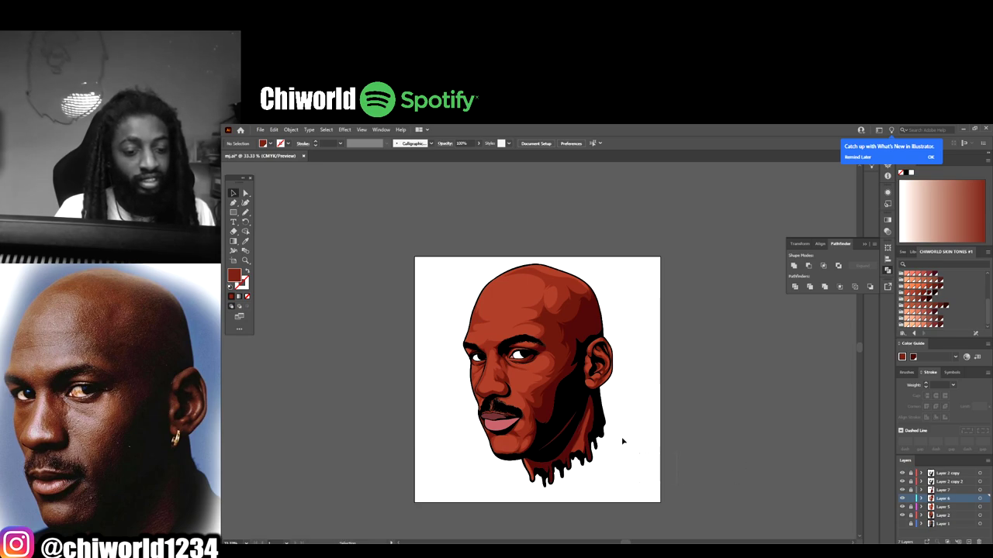
- Start a color balance adjustment on Layer 6's merged shadow group in CMYK mode, enabling Preview and Convert
{"action": "left_click", "coordinate": [481, 320]}
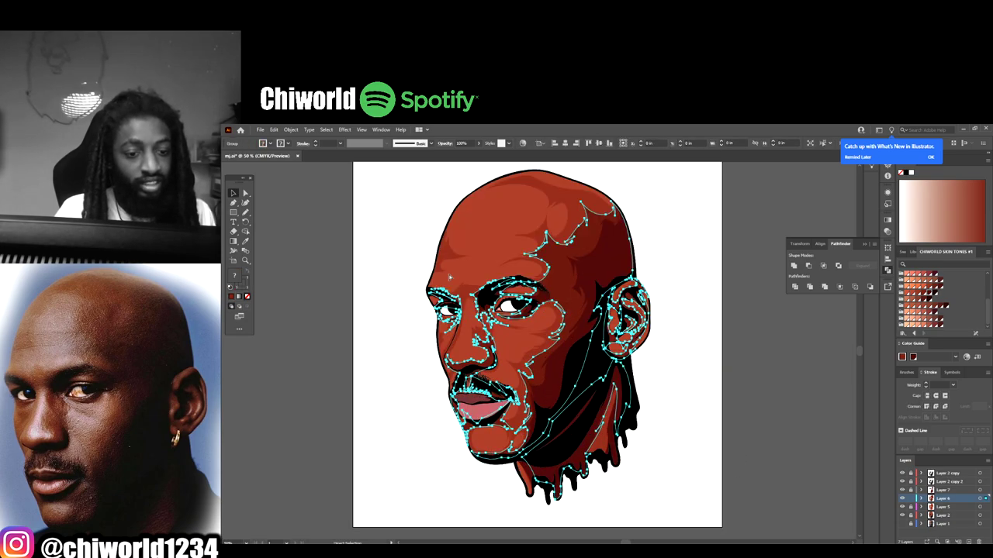
{"action": "key", "text": "ctrl+1"}
{"action": "scroll", "coordinate": [482, 324], "scroll_direction": "up", "scroll_amount": 3}
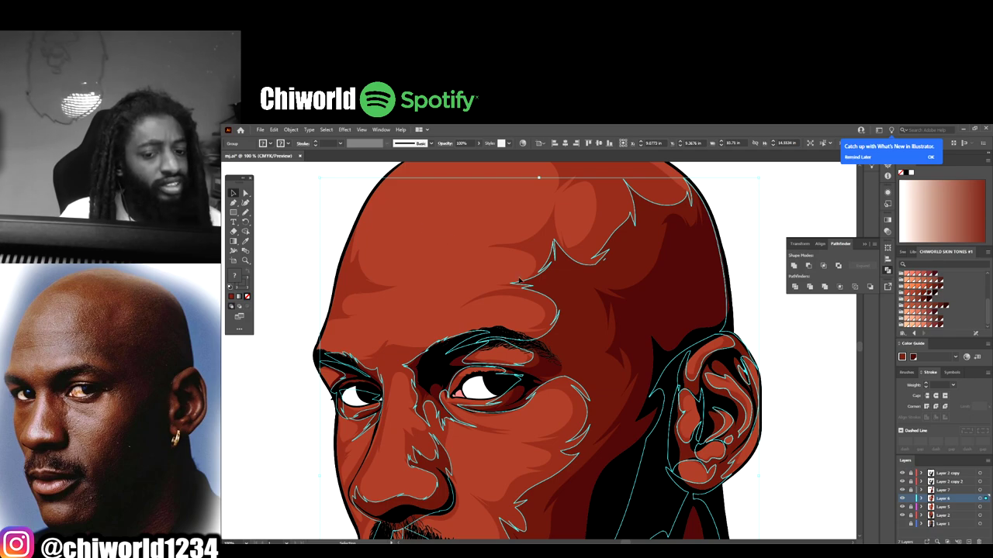
{"action": "left_click", "coordinate": [273, 130]}
{"action": "mouse_move", "coordinate": [392, 273]}
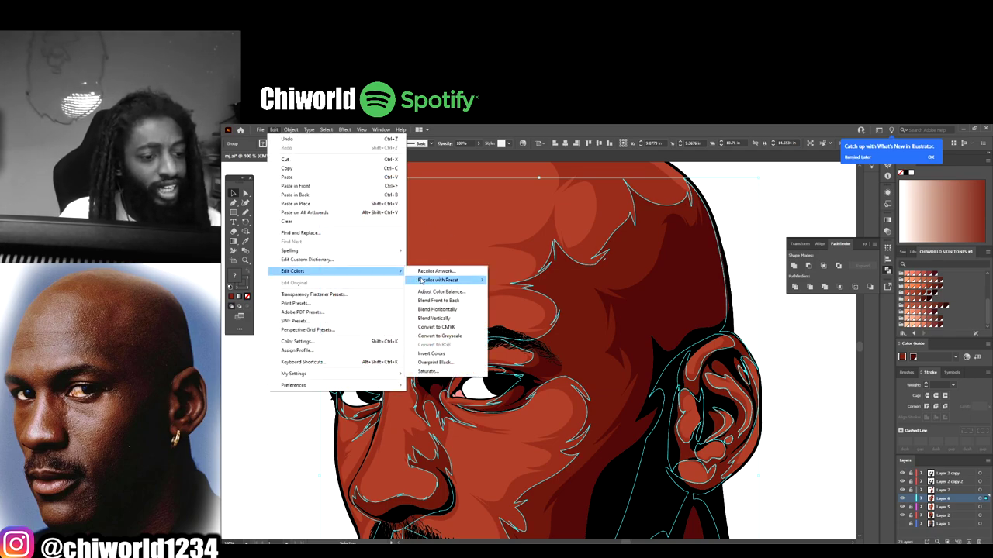
{"action": "left_click", "coordinate": [439, 292]}
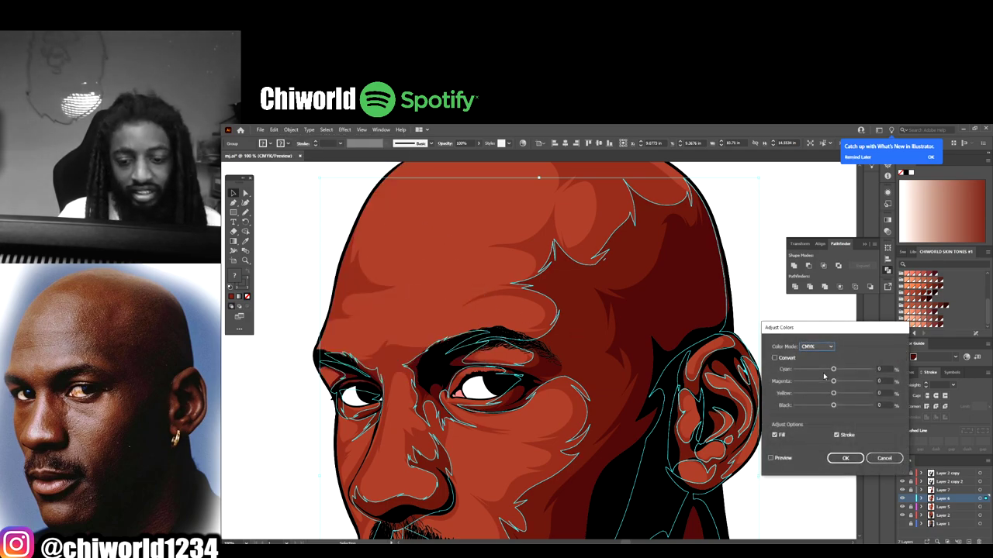
{"action": "left_click", "coordinate": [772, 457]}
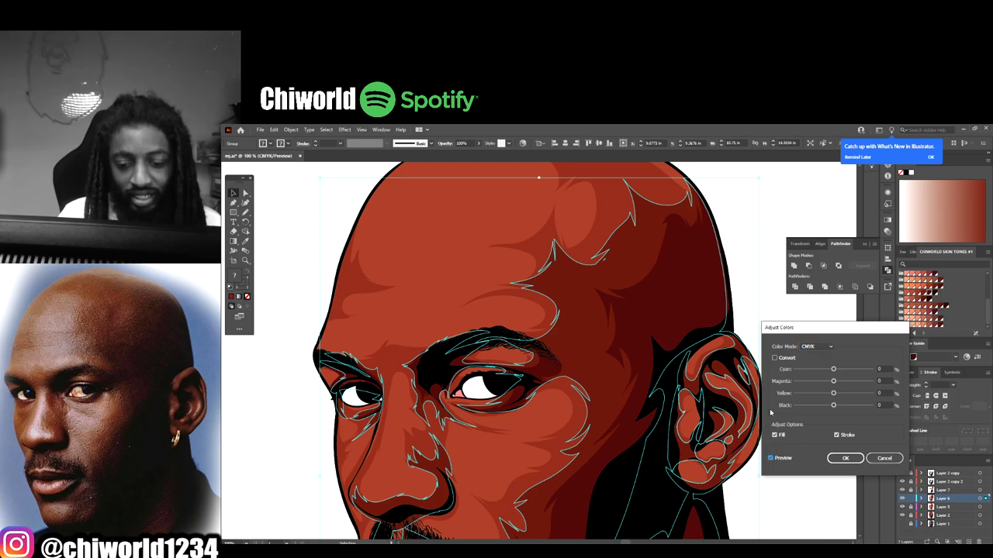
{"action": "left_click", "coordinate": [774, 359]}
- Slightly adjust Magenta for Layer 6's merged shadows, apply the color balance change and deselect the artwork
{"action": "left_click_drag", "start_coordinate": [834, 383], "coordinate": [834, 382]}
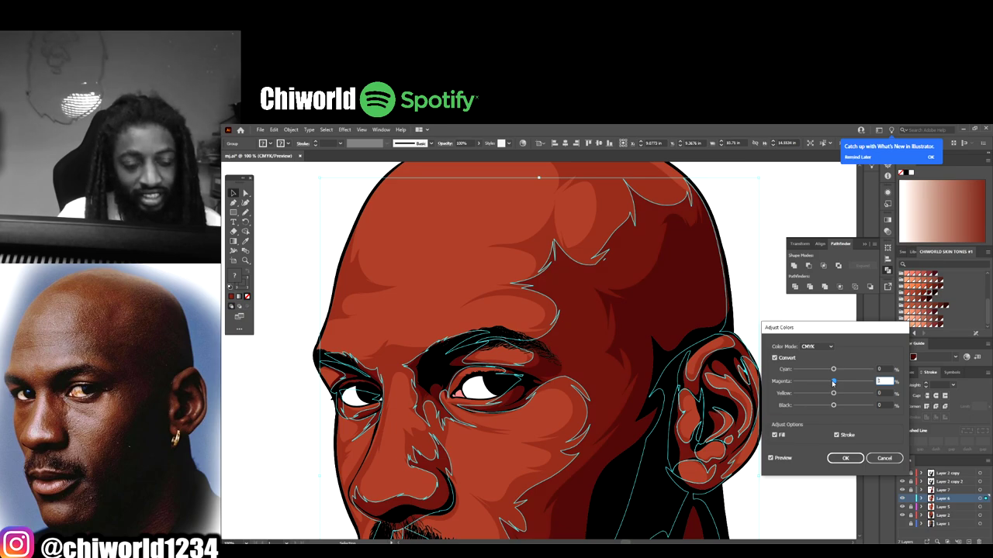
{"action": "left_click", "coordinate": [844, 458]}
{"action": "left_click", "coordinate": [816, 399]}
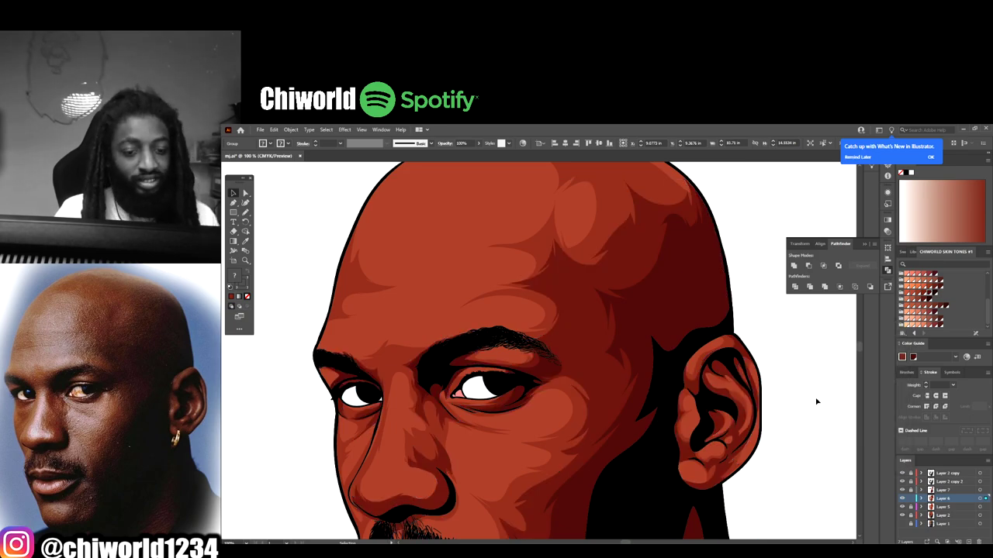
- Examine the portrait's overall skin-tone contrast at full view and closer up after the Magenta adjustment
{"action": "key", "text": "ctrl+minus"}
{"action": "key", "text": "ctrl+minus"}
{"action": "key", "text": "ctrl+minus"}
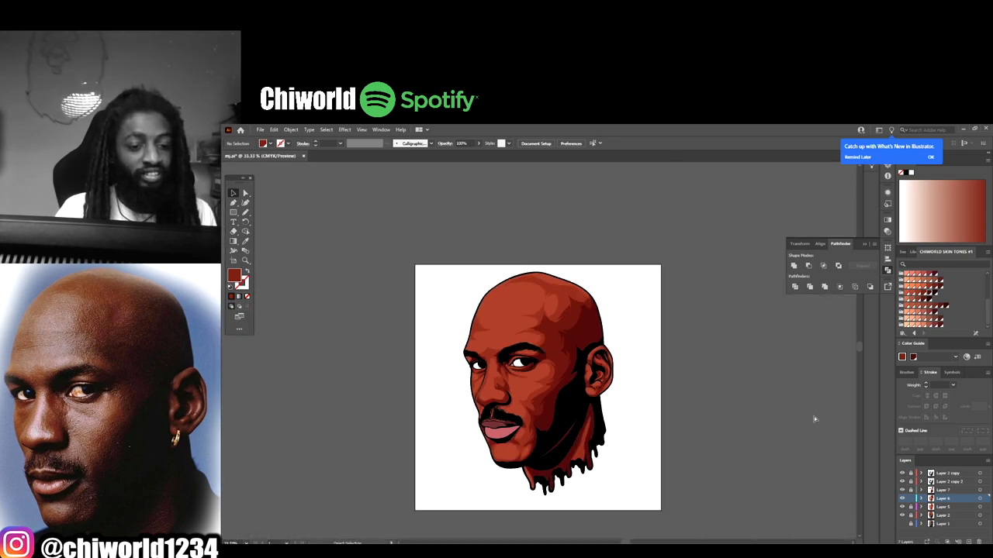
{"action": "key", "text": "ctrl+plus"}
{"action": "key", "text": "ctrl+plus"}
{"action": "scroll", "coordinate": [837, 423], "scroll_direction": "down", "scroll_amount": 1}
{"action": "key", "text": "ctrl+minus"}
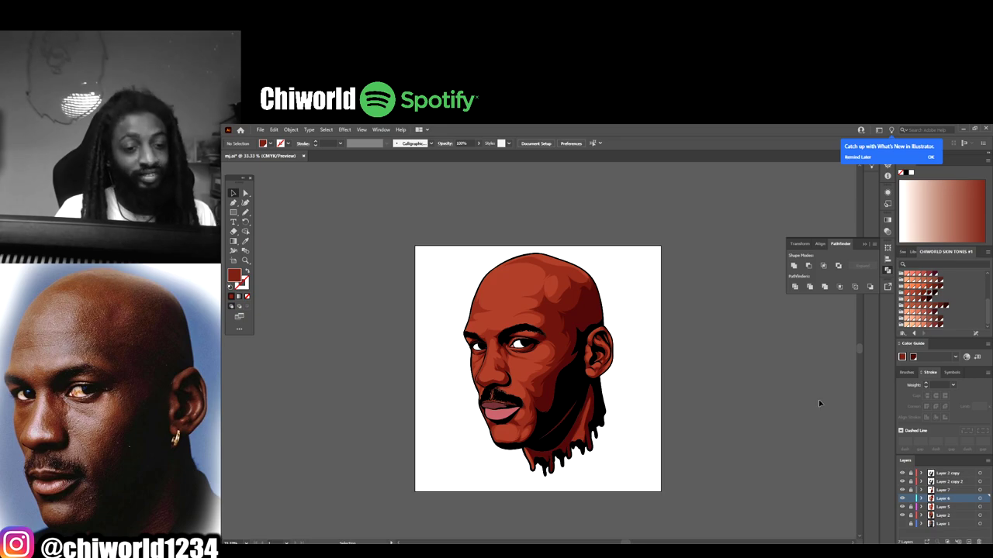
{"action": "key", "text": "ctrl+plus"}
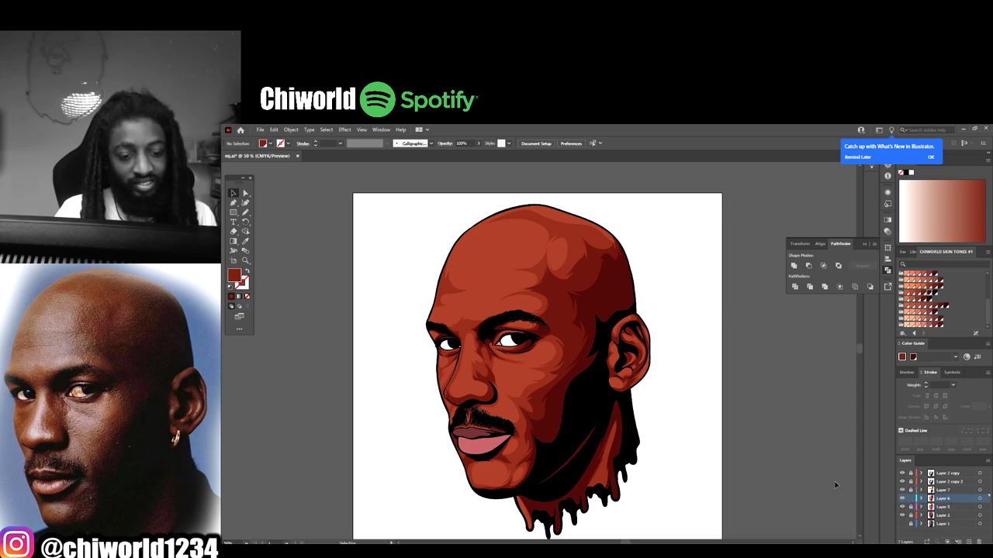
- Add a new layer directly above Layer 7 and set the fill to a lighter orange-red from the CHIWORLD SKIN TONES #1 swatches
{"action": "left_click", "coordinate": [951, 491]}
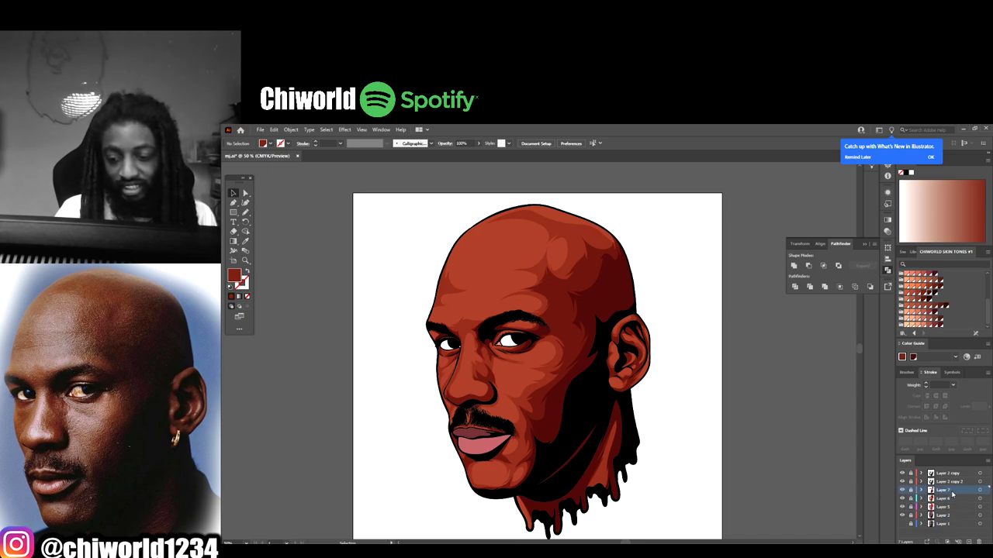
{"action": "left_click", "coordinate": [968, 542]}
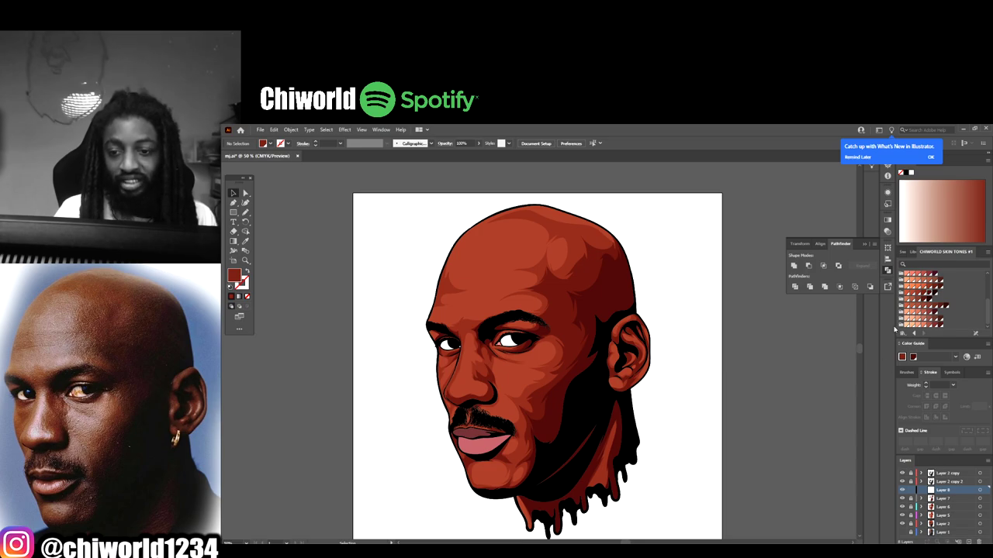
{"action": "left_click", "coordinate": [908, 294]}
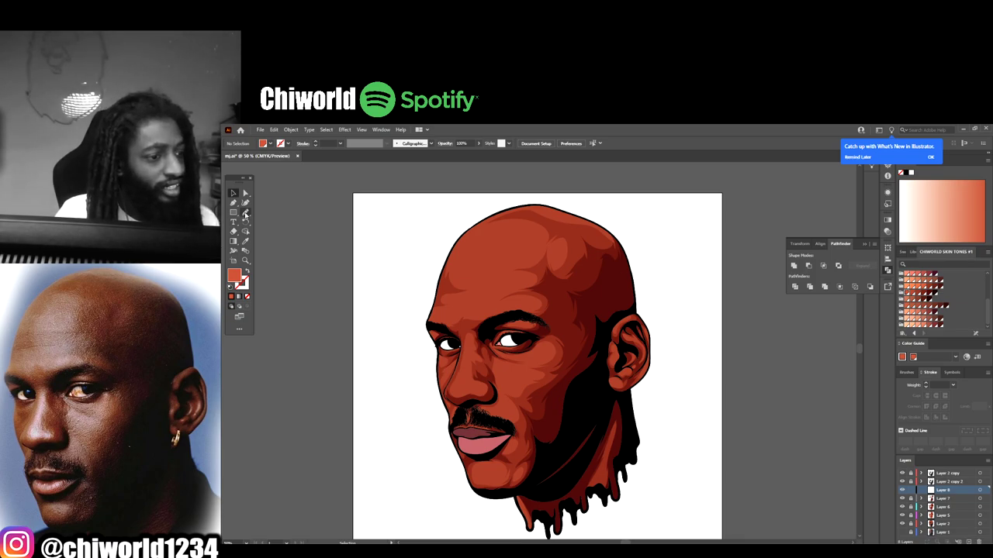
{"action": "scroll", "coordinate": [693, 490], "scroll_direction": "down", "scroll_amount": 1}
{"action": "scroll", "coordinate": [694, 490], "scroll_direction": "up", "scroll_amount": 4}
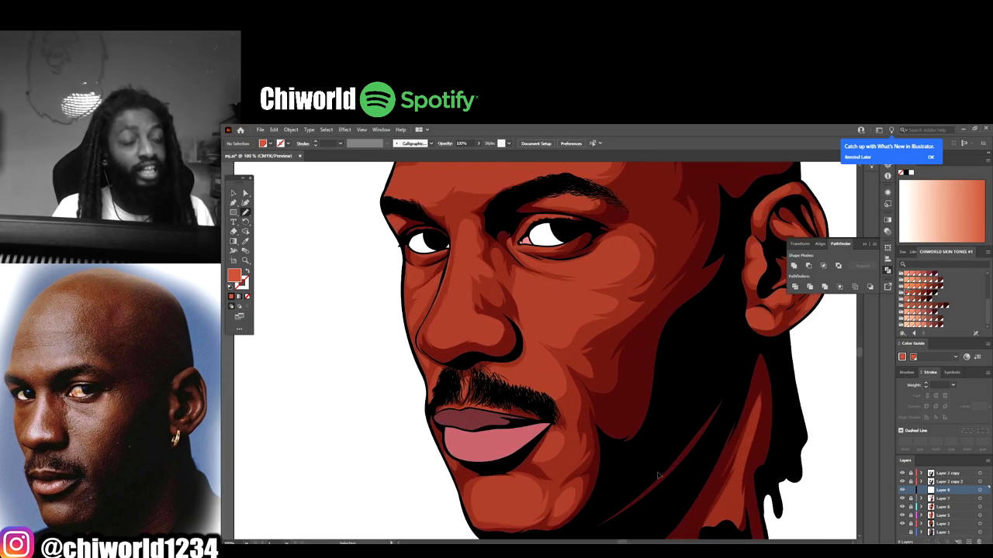
{"action": "scroll", "coordinate": [657, 471], "scroll_direction": "up", "scroll_amount": 3}
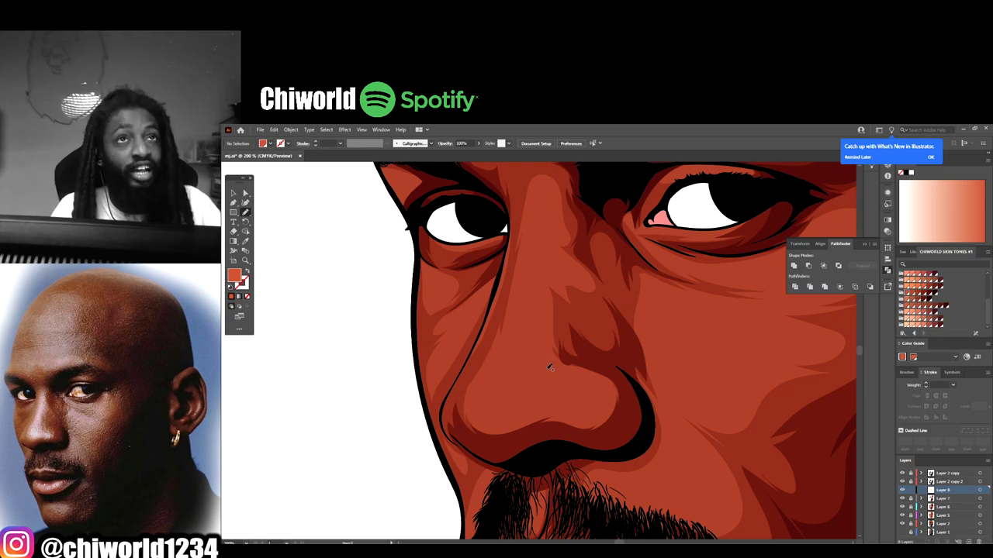
{"action": "key", "text": "ctrl+minus"}
{"action": "key", "text": "ctrl+minus"}
{"action": "key", "text": "ctrl+minus"}
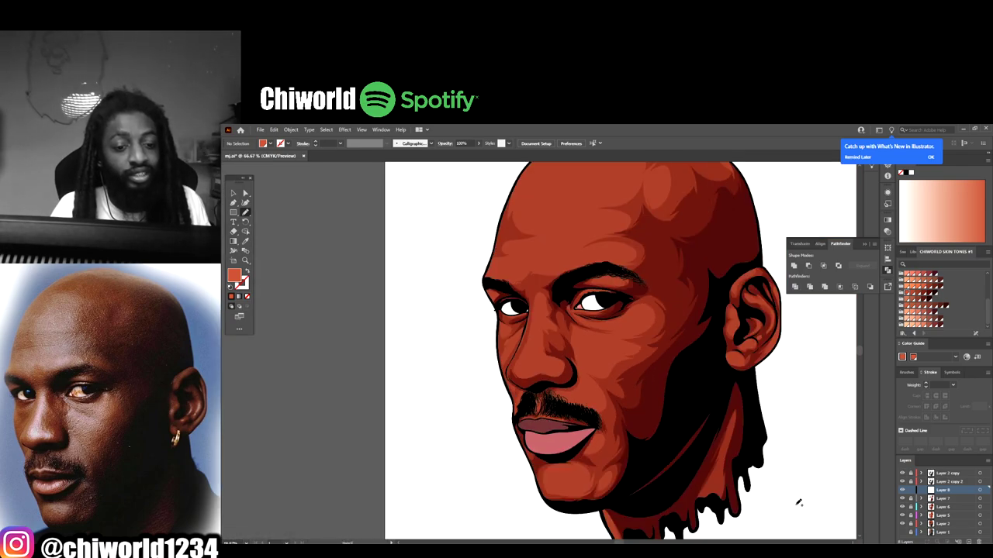
- Draw lighter orange highlight shapes along the nose bridge and across the nose tip on Layer 8
{"action": "key", "text": "ctrl+plus"}
{"action": "key", "text": "ctrl+plus"}
{"action": "key", "text": "ctrl+plus"}
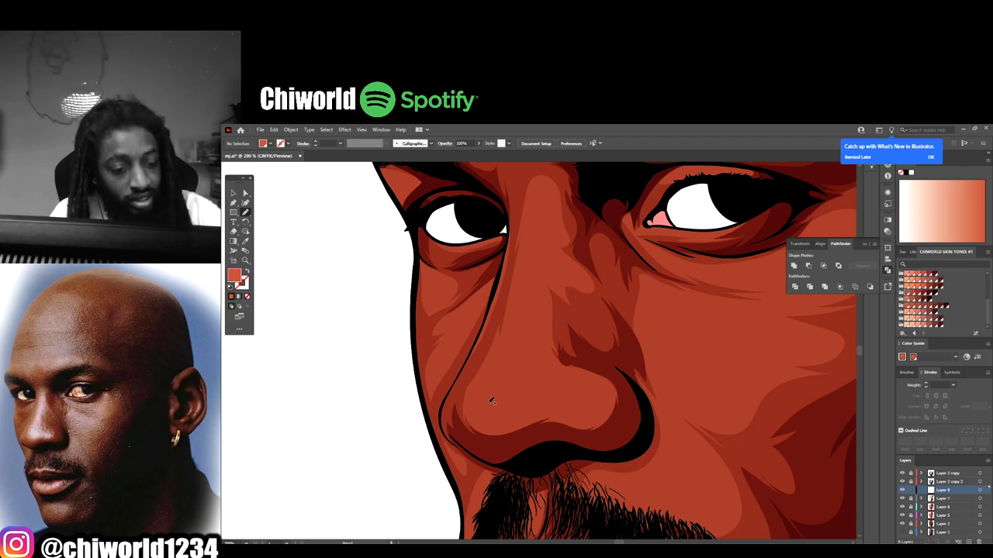
{"action": "mouse_move", "coordinate": [488, 410]}
{"action": "left_mouse_down"}
{"action": "mouse_move", "coordinate": [497, 420]}
{"action": "mouse_move", "coordinate": [543, 402]}
{"action": "mouse_move", "coordinate": [591, 405]}
{"action": "mouse_move", "coordinate": [573, 381]}
{"action": "mouse_move", "coordinate": [526, 364]}
{"action": "mouse_move", "coordinate": [537, 266]}
{"action": "mouse_move", "coordinate": [551, 255]}
{"action": "mouse_move", "coordinate": [565, 263]}
{"action": "mouse_move", "coordinate": [540, 186]}
{"action": "mouse_move", "coordinate": [489, 388]}
{"action": "mouse_move", "coordinate": [500, 371]}
{"action": "mouse_move", "coordinate": [480, 408]}
{"action": "left_mouse_up"}
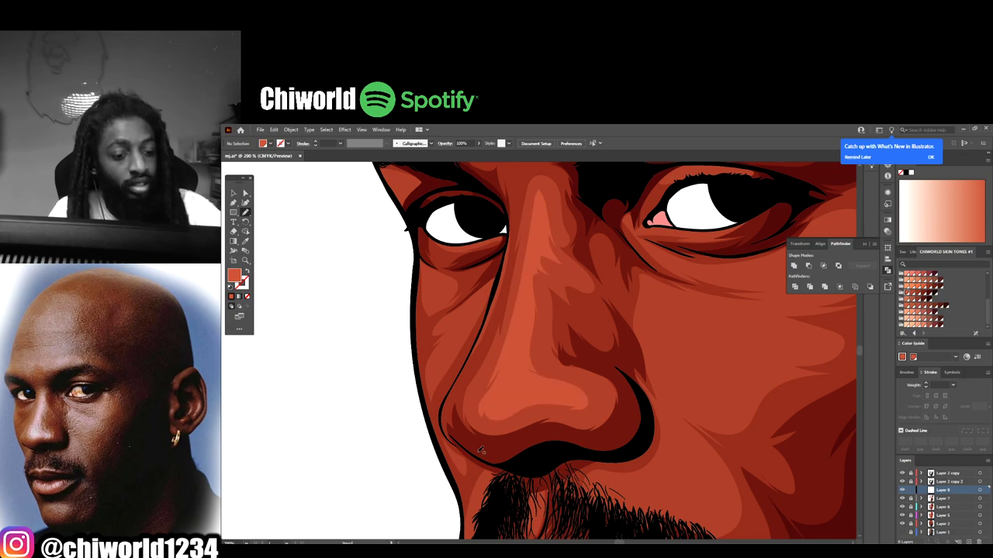
- Draw jagged lighter orange highlight shapes across the lower forehead, just above the eyebrows
{"action": "key", "text": "ctrl+minus"}
{"action": "key", "text": "ctrl+minus"}
{"action": "key", "text": "ctrl+minus"}
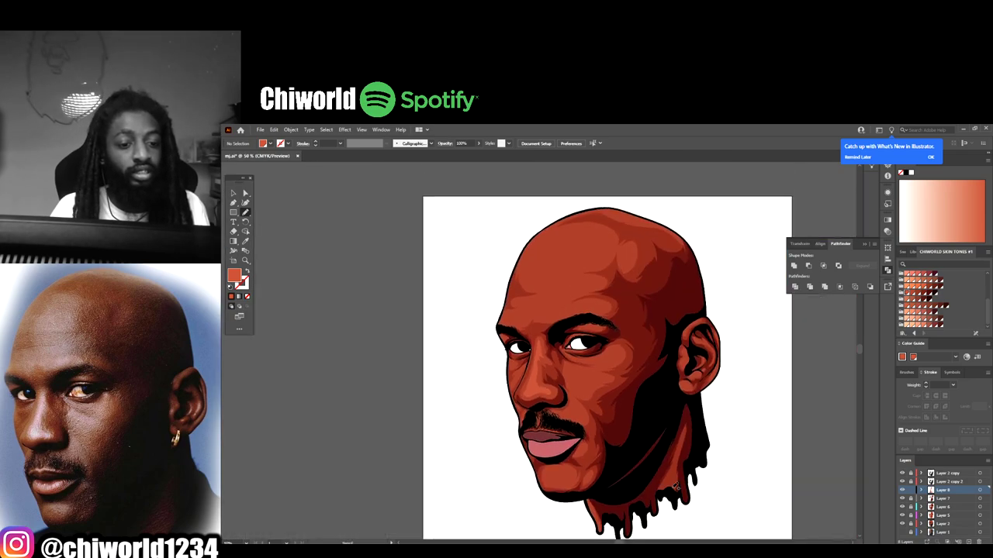
{"action": "key", "text": "ctrl+plus"}
{"action": "key", "text": "ctrl+plus"}
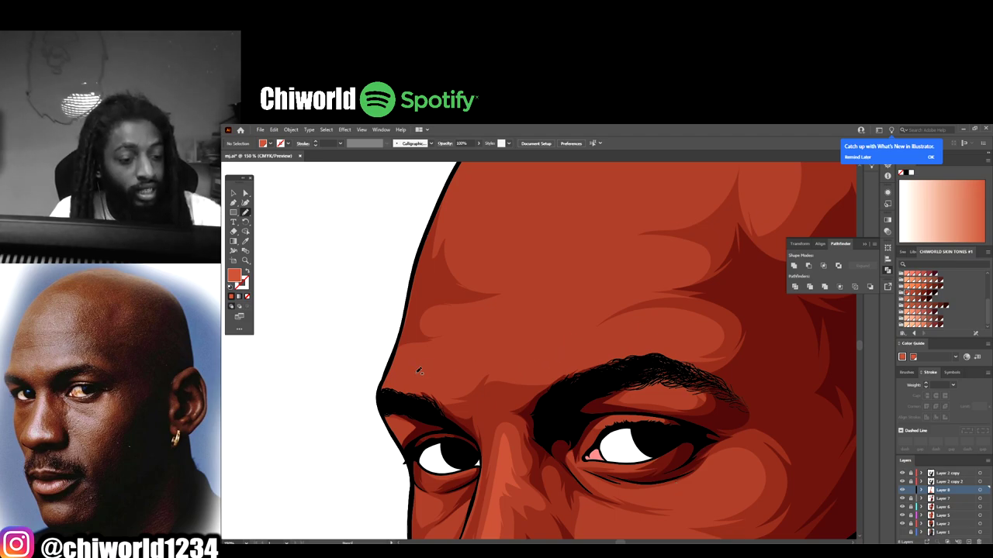
{"action": "mouse_move", "coordinate": [406, 382]}
{"action": "left_mouse_down"}
{"action": "mouse_move", "coordinate": [453, 389]}
{"action": "mouse_move", "coordinate": [494, 358]}
{"action": "mouse_move", "coordinate": [531, 363]}
{"action": "mouse_move", "coordinate": [513, 373]}
{"action": "mouse_move", "coordinate": [561, 369]}
{"action": "mouse_move", "coordinate": [663, 328]}
{"action": "mouse_move", "coordinate": [627, 324]}
{"action": "mouse_move", "coordinate": [550, 346]}
{"action": "mouse_move", "coordinate": [604, 299]}
{"action": "mouse_move", "coordinate": [537, 307]}
{"action": "mouse_move", "coordinate": [556, 299]}
{"action": "mouse_move", "coordinate": [463, 321]}
{"action": "mouse_move", "coordinate": [499, 335]}
{"action": "mouse_move", "coordinate": [485, 338]}
{"action": "mouse_move", "coordinate": [511, 336]}
{"action": "mouse_move", "coordinate": [435, 363]}
{"action": "mouse_move", "coordinate": [451, 359]}
{"action": "mouse_move", "coordinate": [449, 369]}
{"action": "mouse_move", "coordinate": [393, 380]}
{"action": "left_mouse_up"}
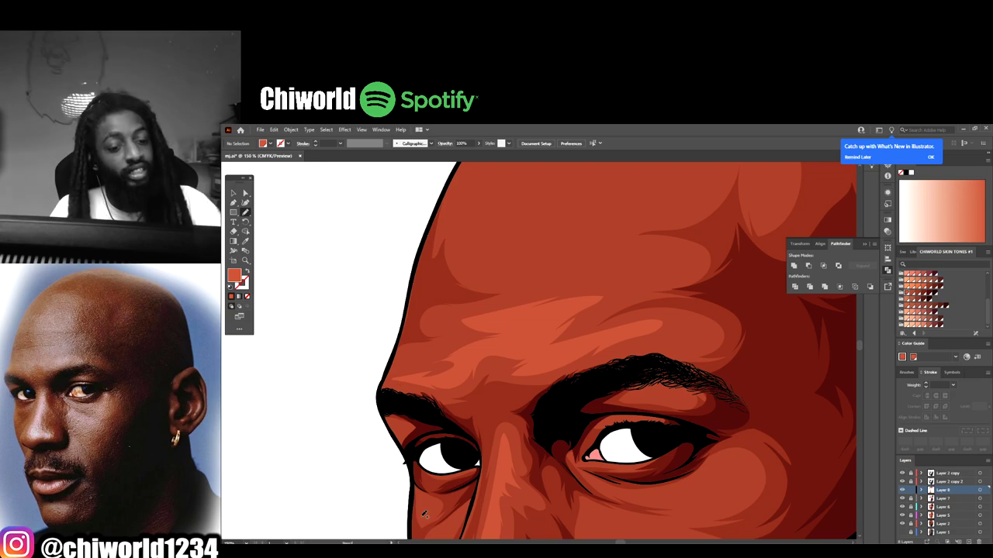
- Draw a large lighter orange highlight with jagged edges on the upper forehead
{"action": "key", "text": "ctrl+0"}
{"action": "scroll", "coordinate": [644, 492], "scroll_direction": "up", "scroll_amount": 5}
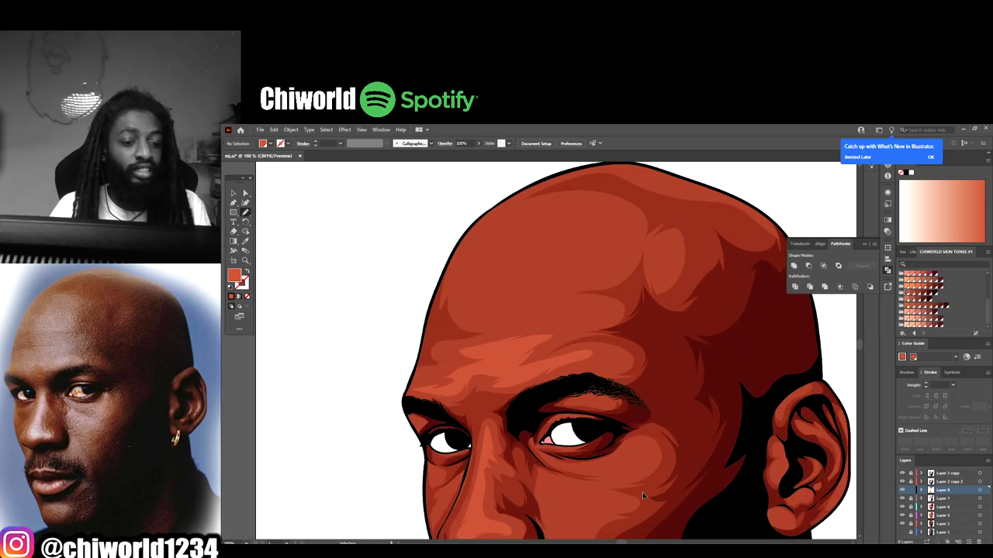
{"action": "scroll", "coordinate": [493, 408], "scroll_direction": "up", "scroll_amount": 2}
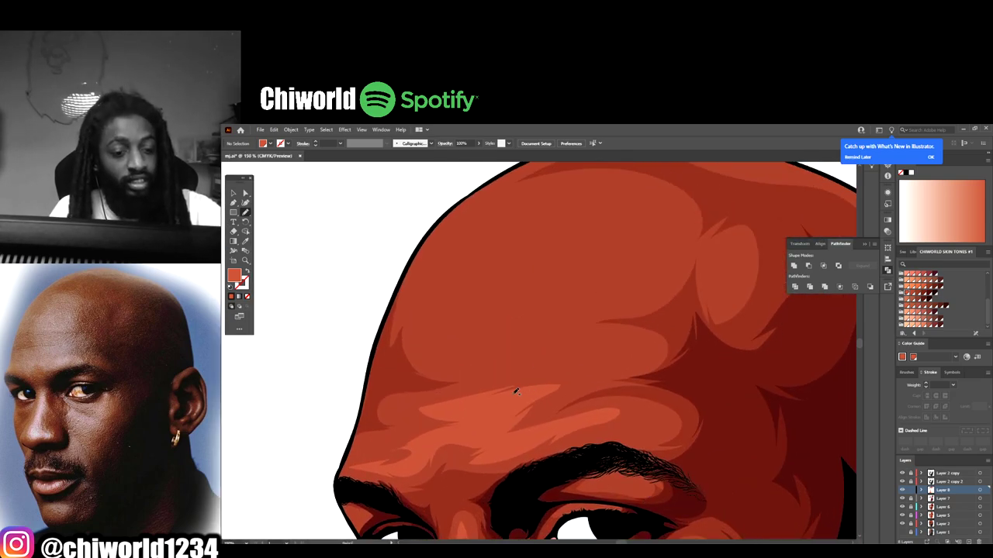
{"action": "mouse_move", "coordinate": [512, 393]}
{"action": "left_mouse_down"}
{"action": "mouse_move", "coordinate": [610, 349]}
{"action": "mouse_move", "coordinate": [527, 339]}
{"action": "mouse_move", "coordinate": [572, 324]}
{"action": "mouse_move", "coordinate": [532, 321]}
{"action": "mouse_move", "coordinate": [588, 300]}
{"action": "mouse_move", "coordinate": [577, 267]}
{"action": "mouse_move", "coordinate": [594, 258]}
{"action": "mouse_move", "coordinate": [571, 256]}
{"action": "mouse_move", "coordinate": [596, 249]}
{"action": "mouse_move", "coordinate": [590, 234]}
{"action": "mouse_move", "coordinate": [490, 231]}
{"action": "mouse_move", "coordinate": [527, 233]}
{"action": "mouse_move", "coordinate": [498, 244]}
{"action": "mouse_move", "coordinate": [489, 282]}
{"action": "mouse_move", "coordinate": [461, 289]}
{"action": "mouse_move", "coordinate": [478, 293]}
{"action": "mouse_move", "coordinate": [450, 300]}
{"action": "mouse_move", "coordinate": [440, 323]}
{"action": "mouse_move", "coordinate": [452, 370]}
{"action": "mouse_move", "coordinate": [506, 374]}
{"action": "mouse_move", "coordinate": [474, 402]}
{"action": "left_mouse_up"}
- Draw a lighter orange highlight with pointed tips between the nostril and the moustache
{"action": "scroll", "coordinate": [665, 535], "scroll_direction": "down", "scroll_amount": 4}
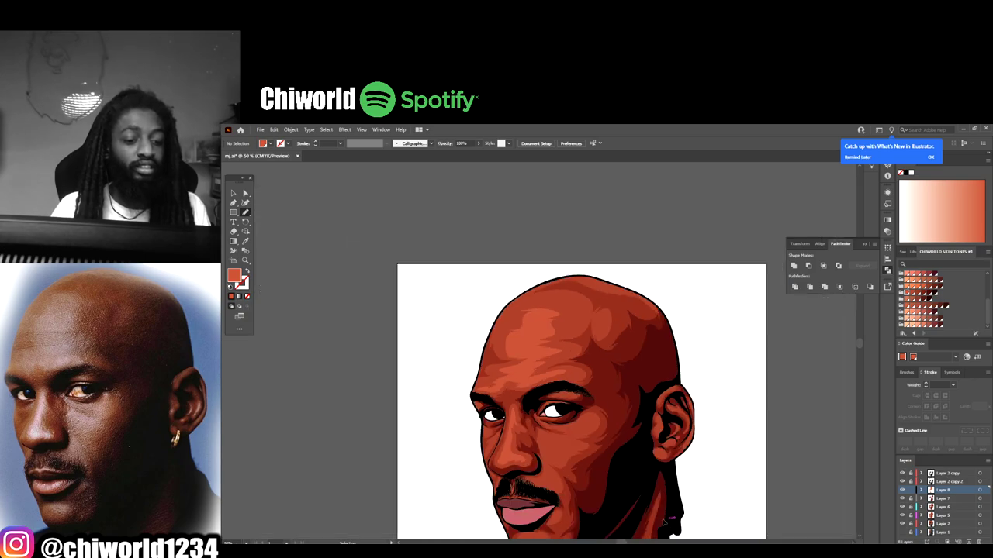
{"action": "scroll", "coordinate": [620, 495], "scroll_direction": "up", "scroll_amount": 2}
{"action": "scroll", "coordinate": [620, 498], "scroll_direction": "up", "scroll_amount": 4}
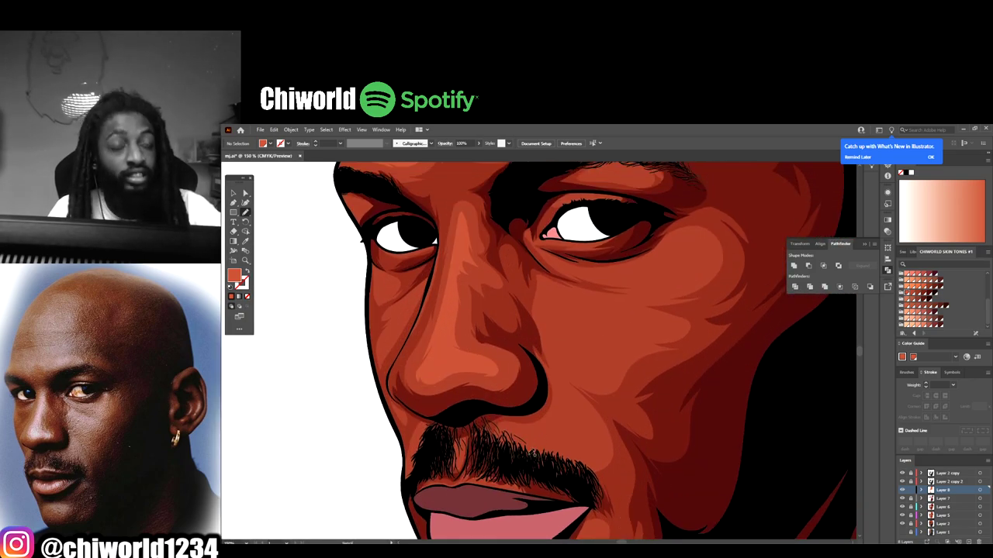
{"action": "mouse_move", "coordinate": [532, 458]}
{"action": "left_mouse_down"}
{"action": "mouse_move", "coordinate": [593, 447]}
{"action": "mouse_move", "coordinate": [600, 458]}
{"action": "mouse_move", "coordinate": [579, 399]}
{"action": "mouse_move", "coordinate": [561, 384]}
{"action": "mouse_move", "coordinate": [566, 407]}
{"action": "mouse_move", "coordinate": [532, 430]}
{"action": "left_mouse_up"}
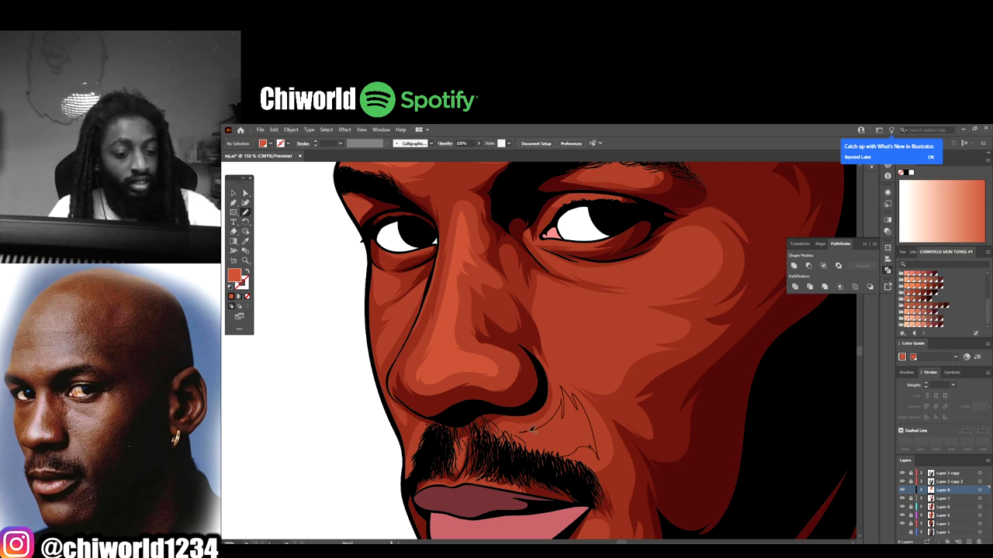
{"action": "key", "text": "ctrl+z"}
{"action": "key", "text": "ctrl+z"}
{"action": "key", "text": "ctrl+z"}
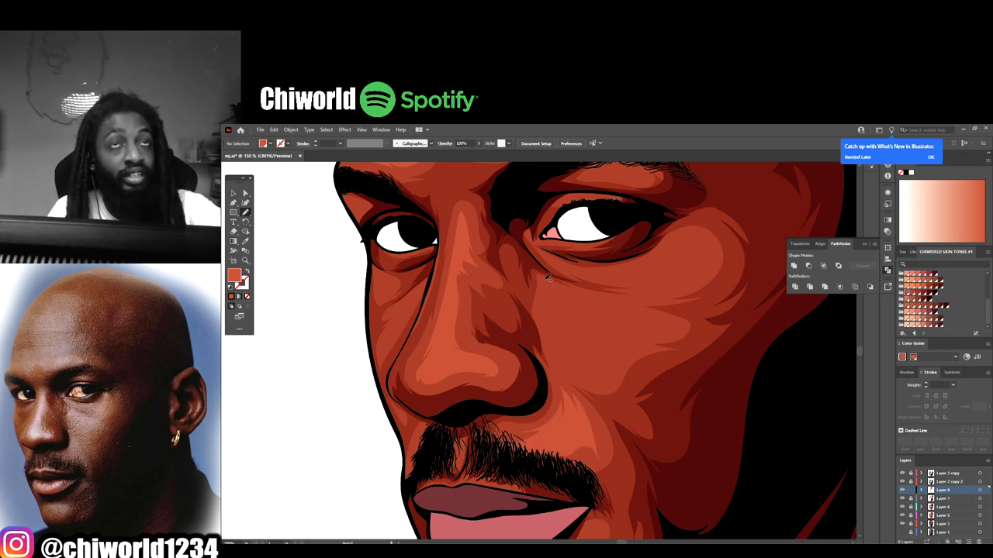
- Draw jagged lighter orange highlights across the cheek below the eye and on the outer cheekbone
{"action": "mouse_move", "coordinate": [548, 276]}
{"action": "left_mouse_down"}
{"action": "mouse_move", "coordinate": [667, 320]}
{"action": "mouse_move", "coordinate": [637, 319]}
{"action": "mouse_move", "coordinate": [649, 322]}
{"action": "mouse_move", "coordinate": [630, 338]}
{"action": "mouse_move", "coordinate": [576, 329]}
{"action": "mouse_move", "coordinate": [602, 341]}
{"action": "mouse_move", "coordinate": [589, 340]}
{"action": "mouse_move", "coordinate": [591, 369]}
{"action": "mouse_move", "coordinate": [540, 300]}
{"action": "mouse_move", "coordinate": [548, 300]}
{"action": "mouse_move", "coordinate": [527, 271]}
{"action": "left_mouse_up"}
{"action": "scroll", "coordinate": [736, 447], "scroll_direction": "down", "scroll_amount": 5}
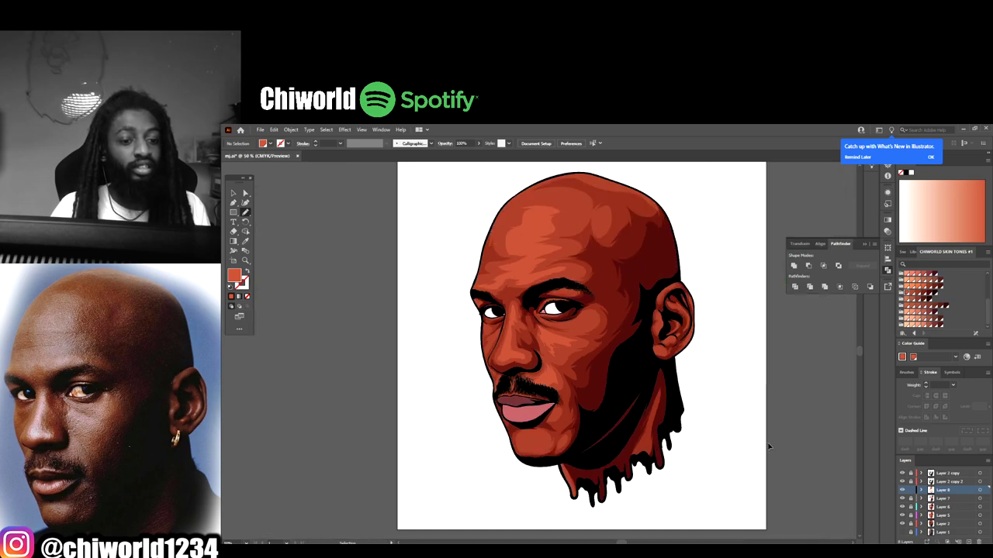
{"action": "scroll", "coordinate": [693, 422], "scroll_direction": "up", "scroll_amount": 1}
{"action": "scroll", "coordinate": [581, 349], "scroll_direction": "up", "scroll_amount": 4}
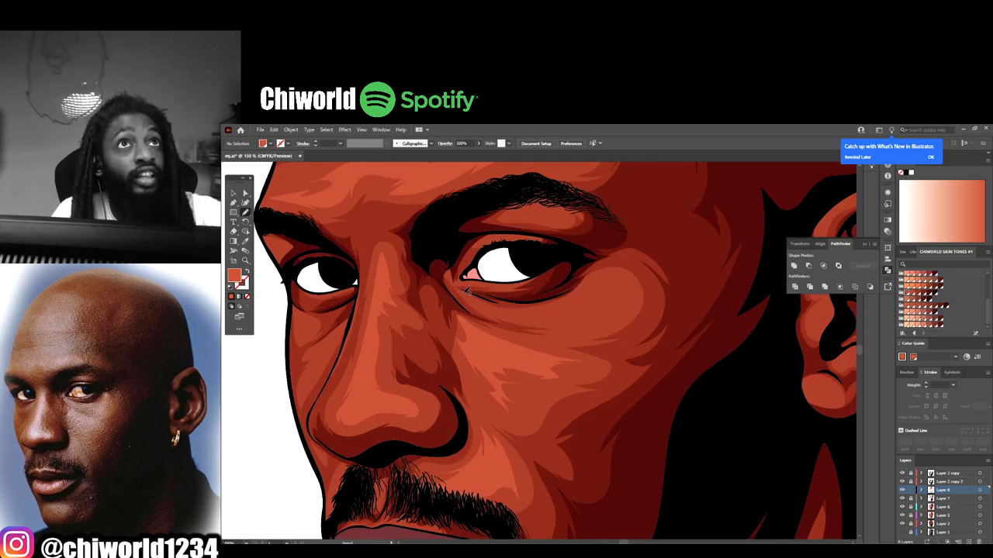
{"action": "mouse_move", "coordinate": [460, 286]}
{"action": "left_mouse_down"}
{"action": "mouse_move", "coordinate": [572, 295]}
{"action": "mouse_move", "coordinate": [592, 275]}
{"action": "mouse_move", "coordinate": [618, 269]}
{"action": "mouse_move", "coordinate": [583, 294]}
{"action": "mouse_move", "coordinate": [599, 292]}
{"action": "mouse_move", "coordinate": [578, 308]}
{"action": "mouse_move", "coordinate": [603, 316]}
{"action": "mouse_move", "coordinate": [577, 330]}
{"action": "mouse_move", "coordinate": [446, 292]}
{"action": "left_mouse_up"}
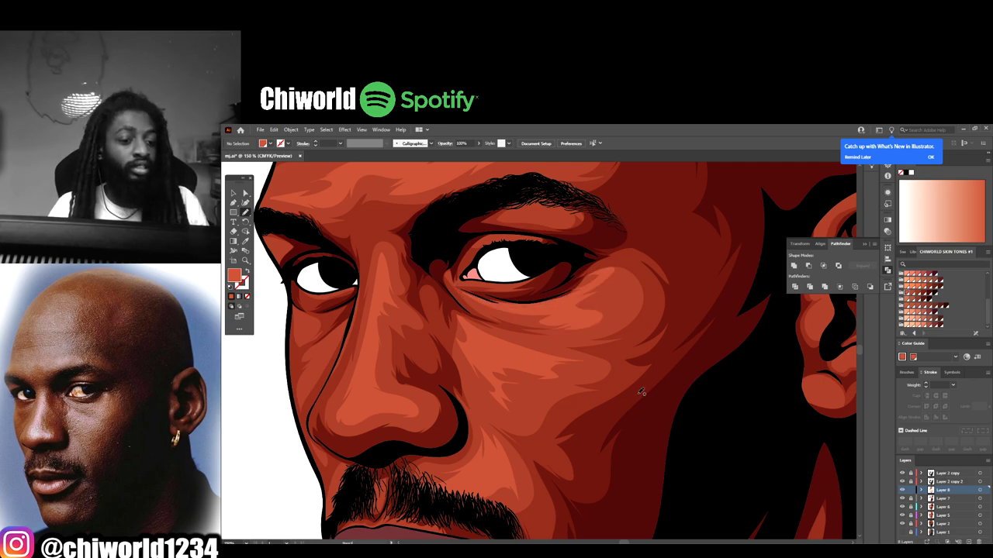
- Draw a rounded lighter orange highlight on the chin below the lower lip
{"action": "scroll", "coordinate": [641, 392], "scroll_direction": "down", "scroll_amount": 4}
{"action": "scroll", "coordinate": [618, 421], "scroll_direction": "up", "scroll_amount": 2}
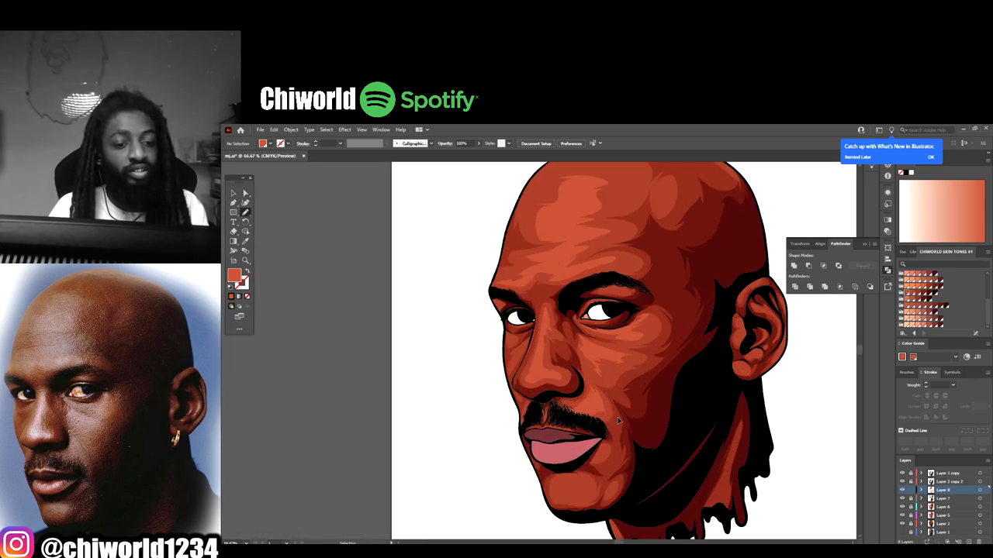
{"action": "scroll", "coordinate": [618, 421], "scroll_direction": "up", "scroll_amount": 2}
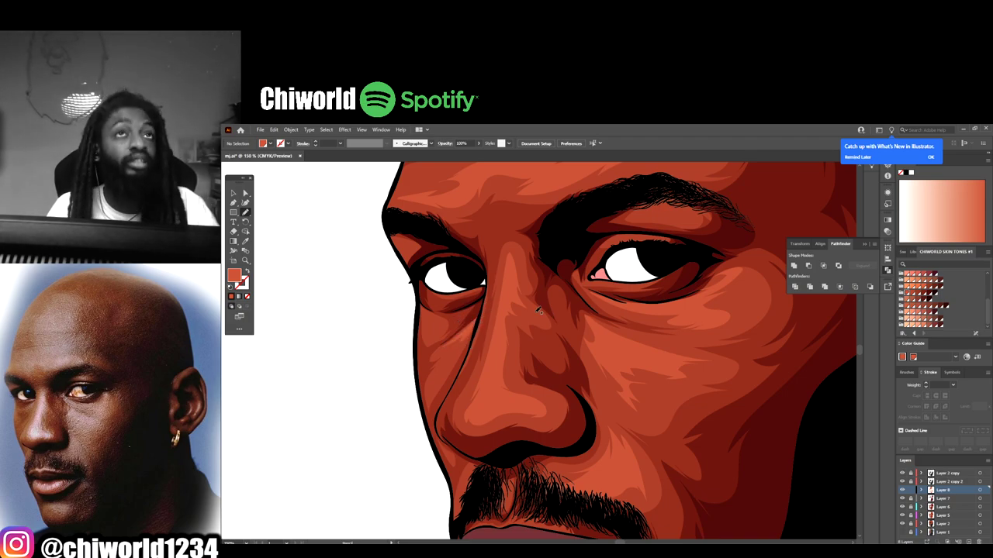
{"action": "scroll", "coordinate": [612, 325], "scroll_direction": "down", "scroll_amount": 3}
{"action": "scroll", "coordinate": [659, 349], "scroll_direction": "down", "scroll_amount": 2}
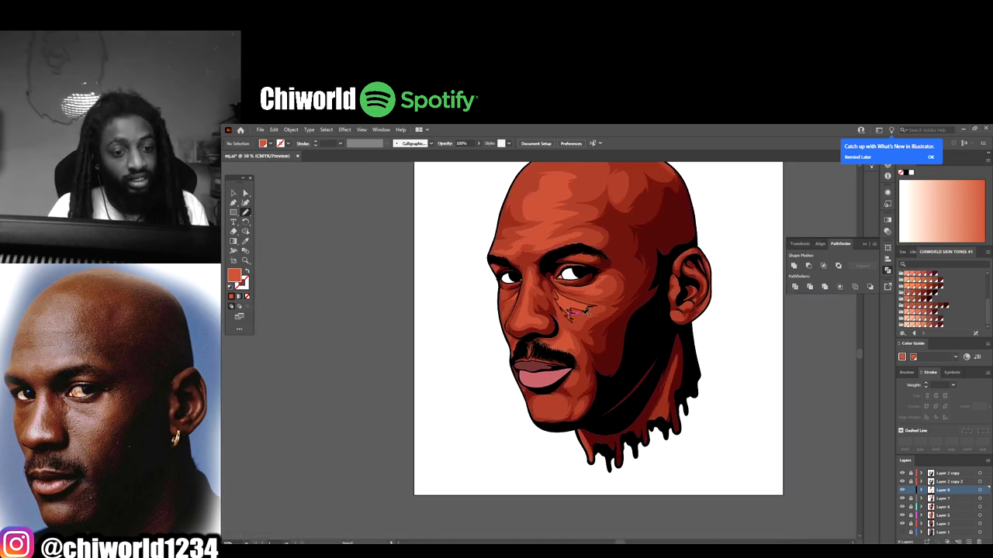
{"action": "scroll", "coordinate": [696, 368], "scroll_direction": "up", "scroll_amount": 2}
{"action": "scroll", "coordinate": [698, 370], "scroll_direction": "up", "scroll_amount": 2}
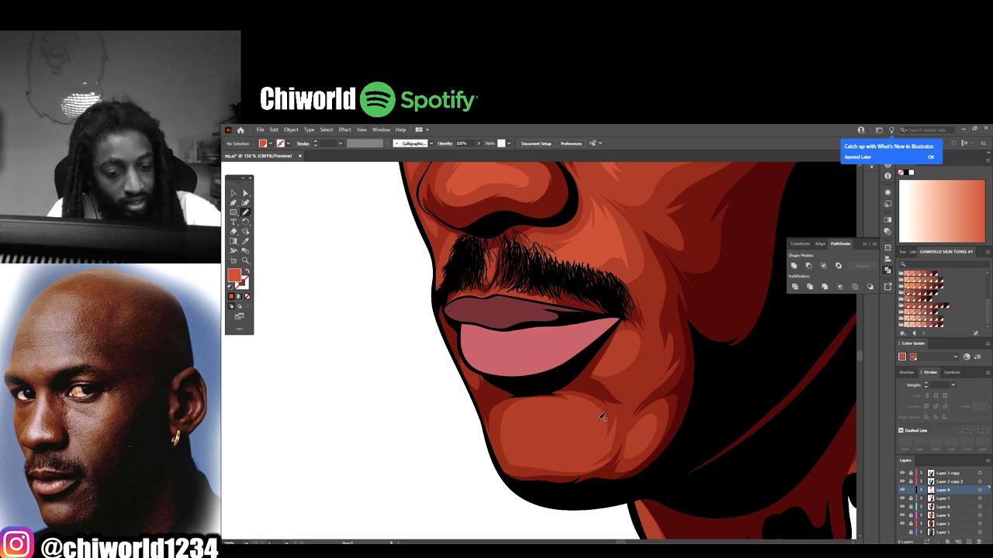
{"action": "mouse_move", "coordinate": [602, 417]}
{"action": "left_mouse_down"}
{"action": "mouse_move", "coordinate": [582, 398]}
{"action": "mouse_move", "coordinate": [565, 400]}
{"action": "mouse_move", "coordinate": [560, 429]}
{"action": "mouse_move", "coordinate": [596, 434]}
{"action": "mouse_move", "coordinate": [594, 396]}
{"action": "left_mouse_up"}
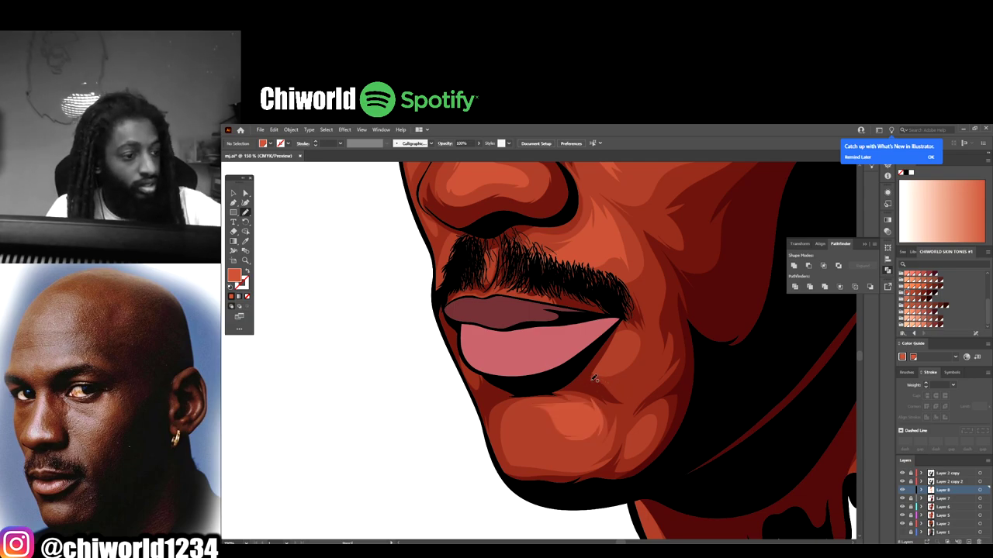
- Refine the chin highlight with pointed strokes along its edges
{"action": "left_click", "coordinate": [233, 231]}
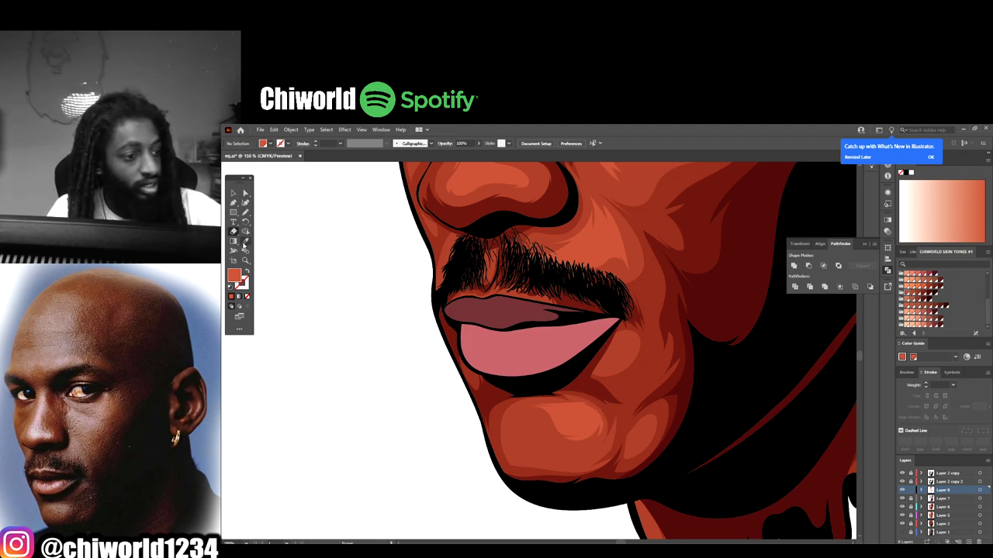
{"action": "scroll", "coordinate": [420, 323], "scroll_direction": "down", "scroll_amount": 3}
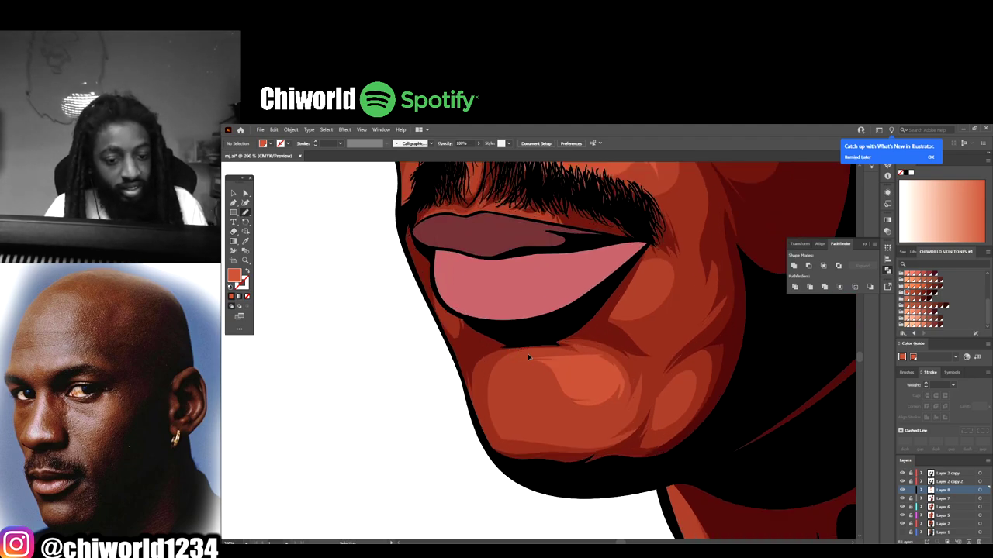
{"action": "scroll", "coordinate": [532, 352], "scroll_direction": "up", "scroll_amount": 3}
{"action": "mouse_move", "coordinate": [608, 394]}
{"action": "left_mouse_down"}
{"action": "mouse_move", "coordinate": [623, 439]}
{"action": "mouse_move", "coordinate": [621, 388]}
{"action": "mouse_move", "coordinate": [599, 364]}
{"action": "mouse_move", "coordinate": [574, 408]}
{"action": "left_mouse_up"}
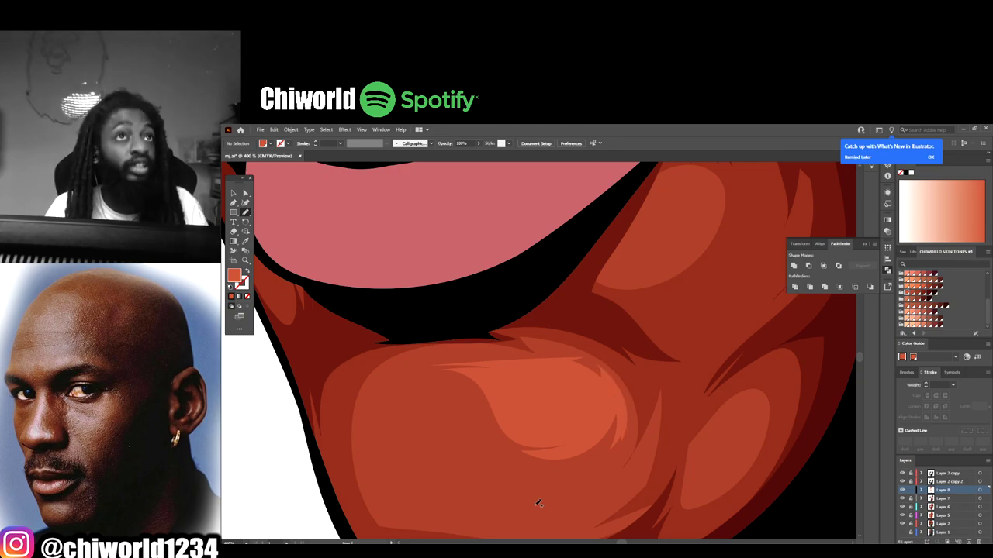
- Draw small lighter orange highlights on the two bumps at the ear's front edge and the fold above the lobe
{"action": "scroll", "coordinate": [536, 503], "scroll_direction": "down", "scroll_amount": 8}
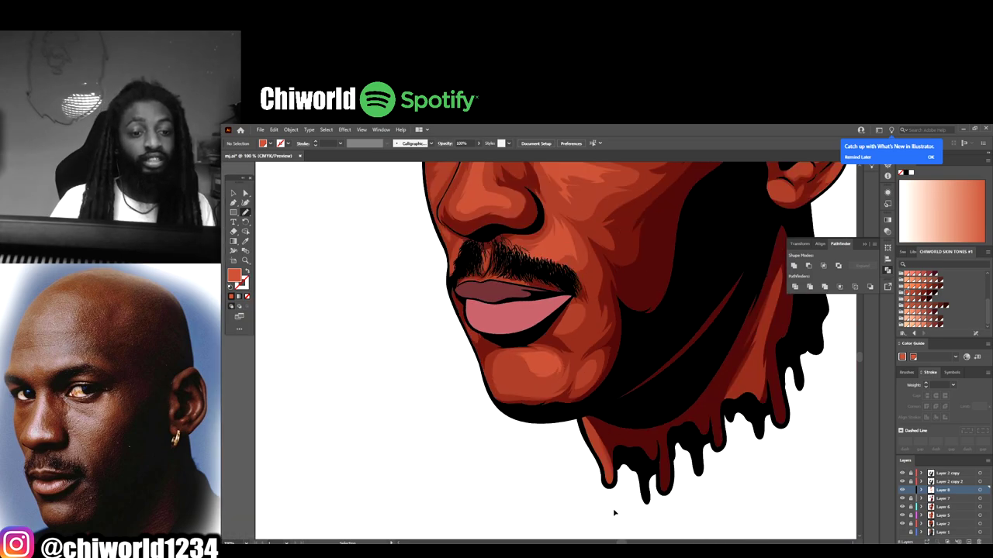
{"action": "scroll", "coordinate": [657, 511], "scroll_direction": "down", "scroll_amount": 3}
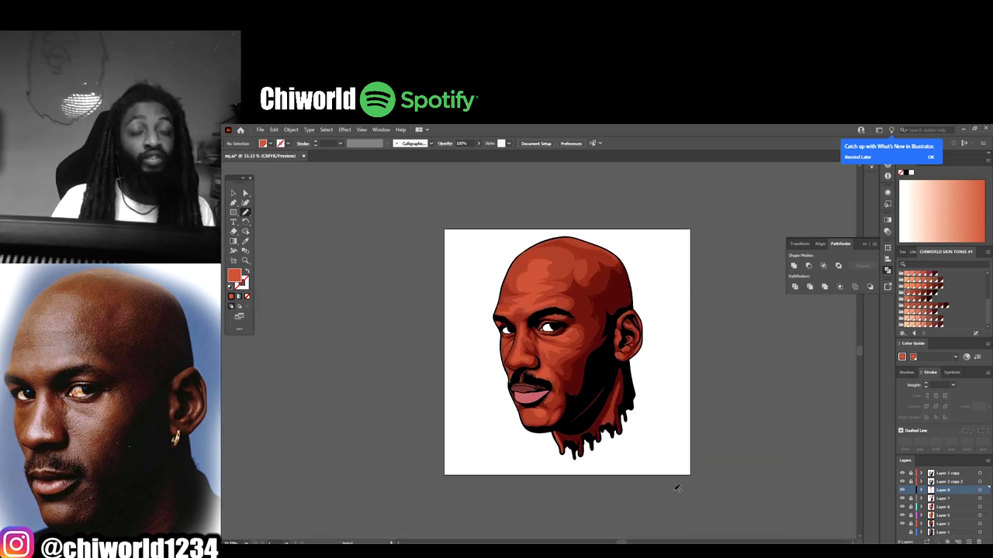
{"action": "scroll", "coordinate": [681, 481], "scroll_direction": "up", "scroll_amount": 6}
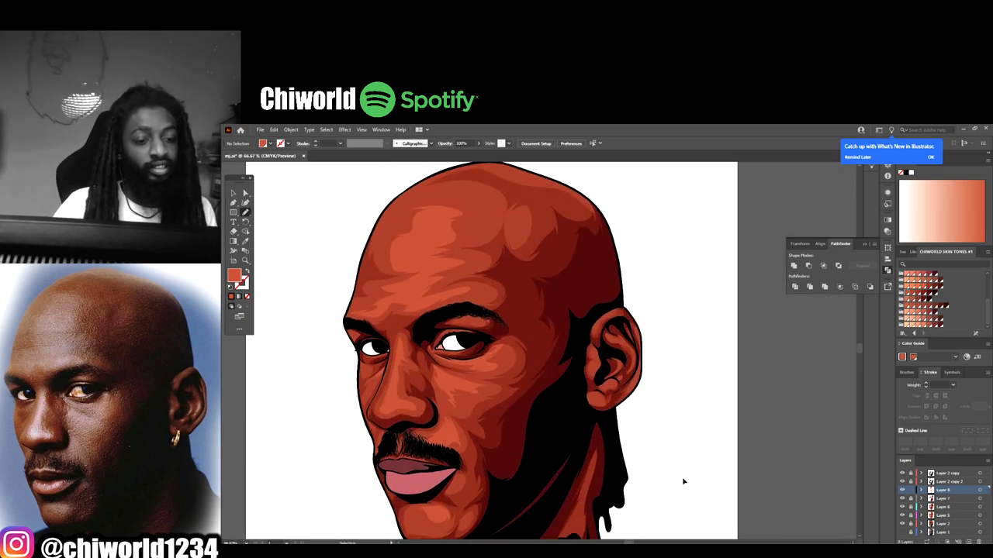
{"action": "scroll", "coordinate": [682, 481], "scroll_direction": "up", "scroll_amount": 2}
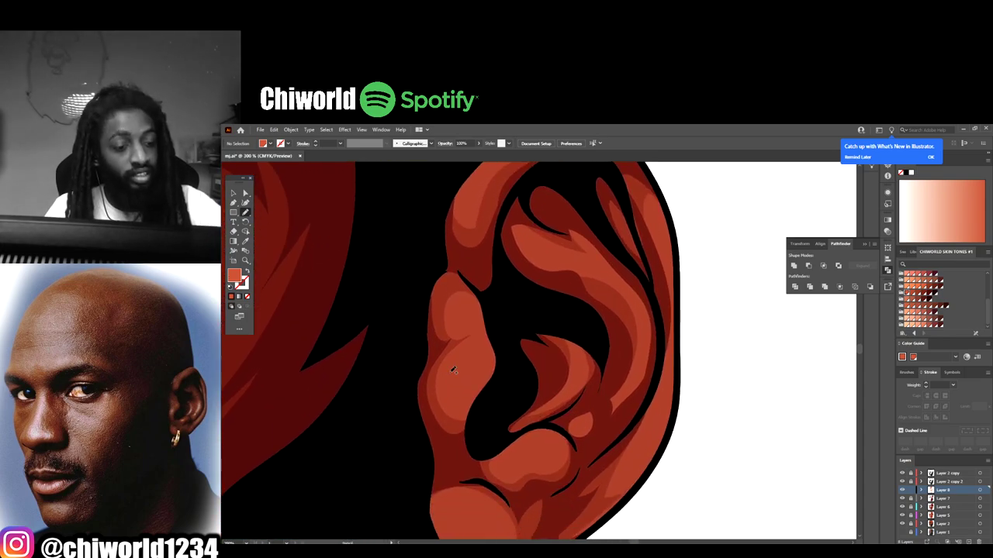
{"action": "mouse_move", "coordinate": [463, 363]}
{"action": "left_mouse_down"}
{"action": "mouse_move", "coordinate": [455, 399]}
{"action": "mouse_move", "coordinate": [480, 363]}
{"action": "mouse_move", "coordinate": [481, 343]}
{"action": "mouse_move", "coordinate": [459, 312]}
{"action": "mouse_move", "coordinate": [470, 321]}
{"action": "left_mouse_up"}
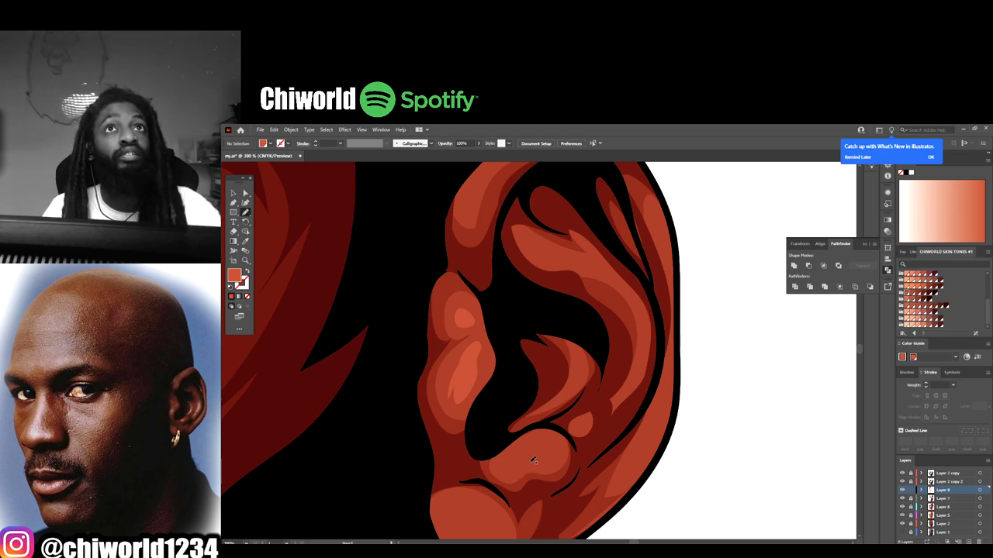
{"action": "mouse_move", "coordinate": [515, 475]}
{"action": "left_mouse_down"}
{"action": "mouse_move", "coordinate": [510, 452]}
{"action": "mouse_move", "coordinate": [470, 442]}
{"action": "mouse_move", "coordinate": [490, 429]}
{"action": "left_mouse_up"}
- Draw thin lighter orange highlights along the ear's inner ridge, the small bump below it and the inner crescent
{"action": "scroll", "coordinate": [466, 475], "scroll_direction": "down", "scroll_amount": 2}
{"action": "scroll", "coordinate": [535, 398], "scroll_direction": "up", "scroll_amount": 4}
{"action": "scroll", "coordinate": [535, 399], "scroll_direction": "up", "scroll_amount": 1}
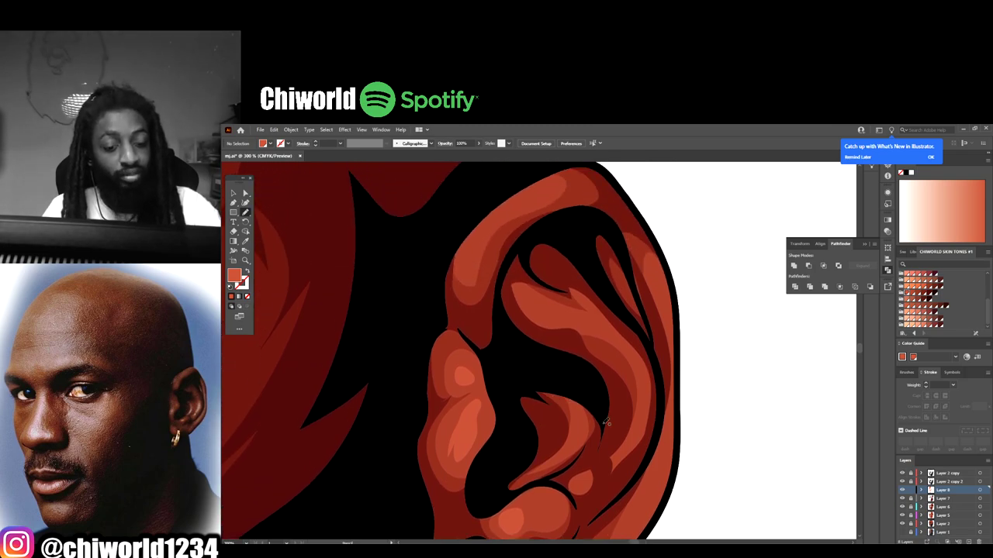
{"action": "mouse_move", "coordinate": [634, 431]}
{"action": "left_mouse_down"}
{"action": "mouse_move", "coordinate": [637, 364]}
{"action": "mouse_move", "coordinate": [607, 331]}
{"action": "mouse_move", "coordinate": [642, 398]}
{"action": "mouse_move", "coordinate": [635, 433]}
{"action": "left_mouse_up"}
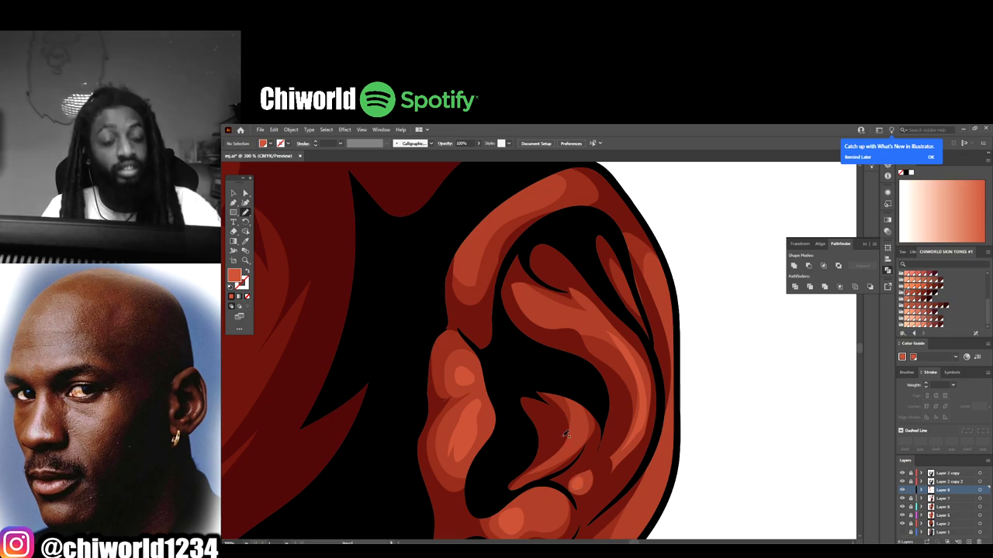
{"action": "mouse_move", "coordinate": [567, 454]}
{"action": "left_mouse_down"}
{"action": "mouse_move", "coordinate": [587, 415]}
{"action": "mouse_move", "coordinate": [579, 409]}
{"action": "mouse_move", "coordinate": [548, 465]}
{"action": "left_mouse_up"}
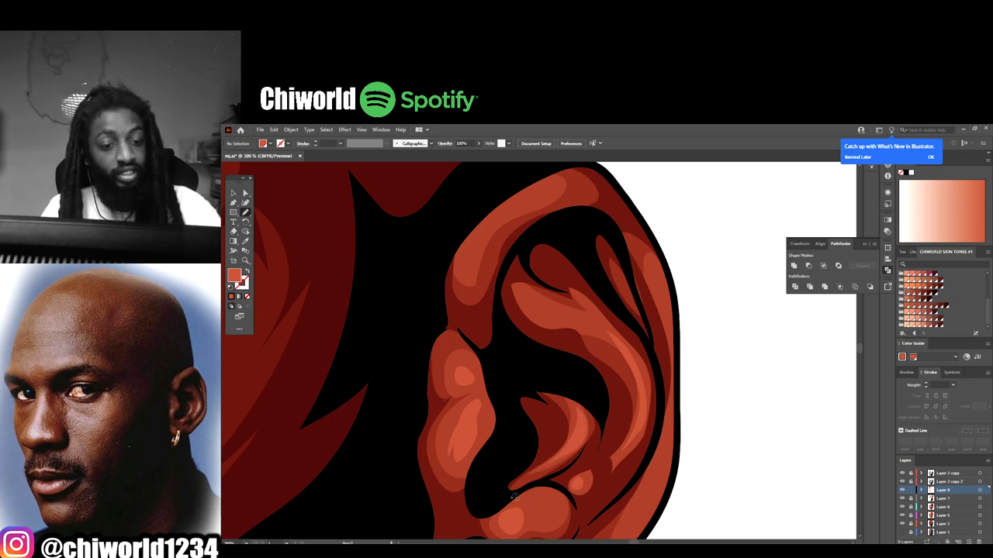
- Examine the highlights across the whole portrait and at the top of the head
{"action": "key", "text": "ctrl+minus"}
{"action": "key", "text": "ctrl+minus"}
{"action": "key", "text": "ctrl+minus"}
{"action": "key", "text": "ctrl+minus"}
{"action": "key", "text": "ctrl+minus"}
{"action": "key", "text": "ctrl+minus"}
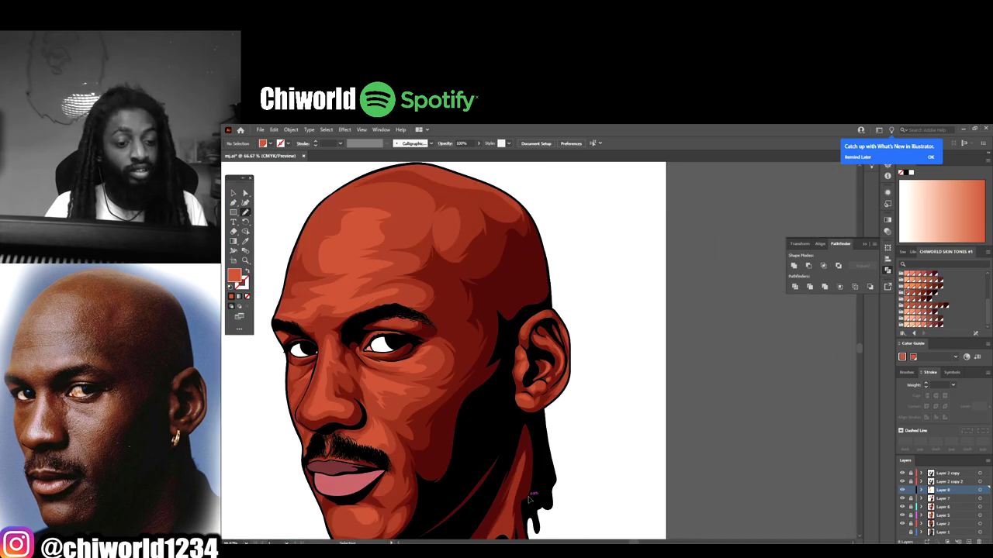
{"action": "scroll", "coordinate": [529, 497], "scroll_direction": "left", "scroll_amount": 2}
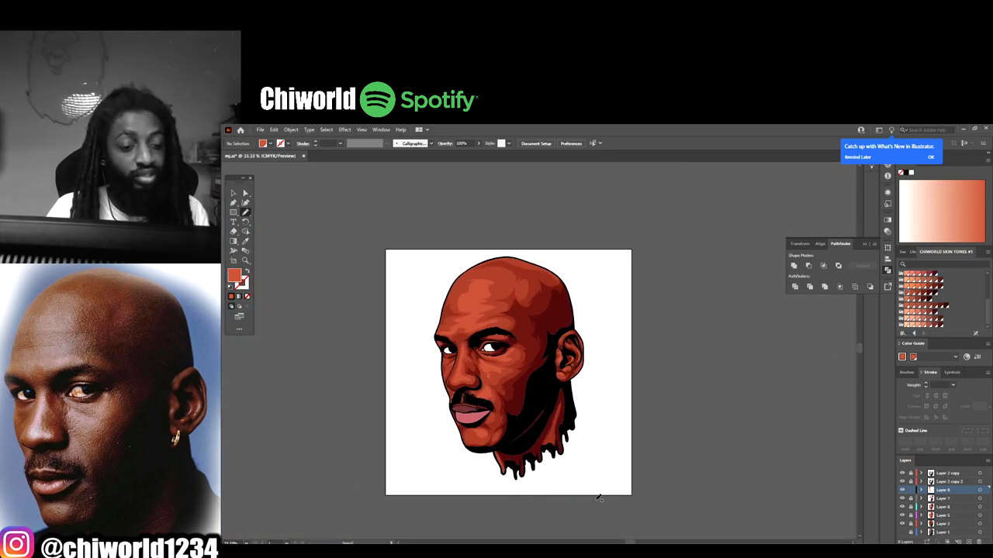
{"action": "key", "text": "ctrl+plus"}
{"action": "key", "text": "ctrl+plus"}
{"action": "key", "text": "ctrl+minus"}
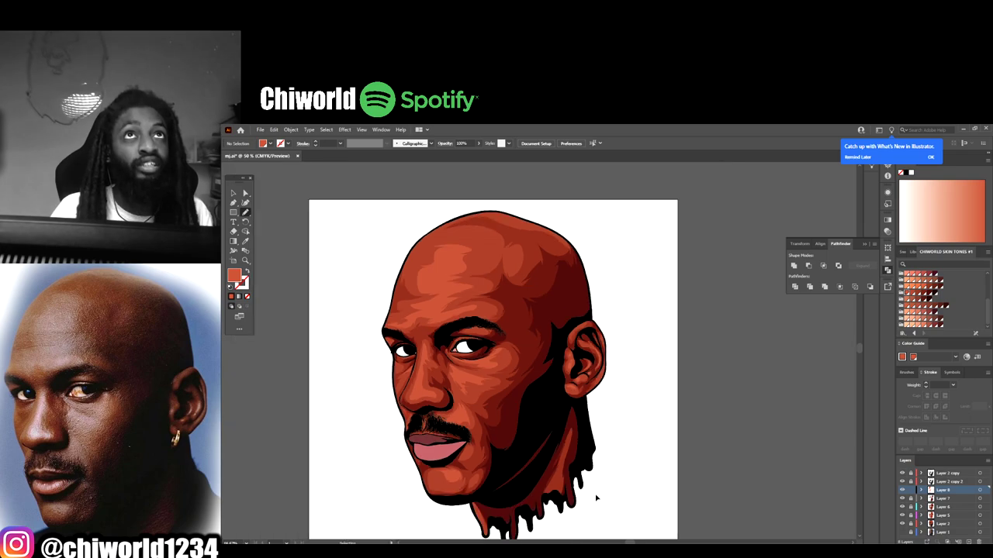
{"action": "scroll", "coordinate": [599, 493], "scroll_direction": "left", "scroll_amount": 1}
{"action": "scroll", "coordinate": [599, 485], "scroll_direction": "up", "scroll_amount": 2}
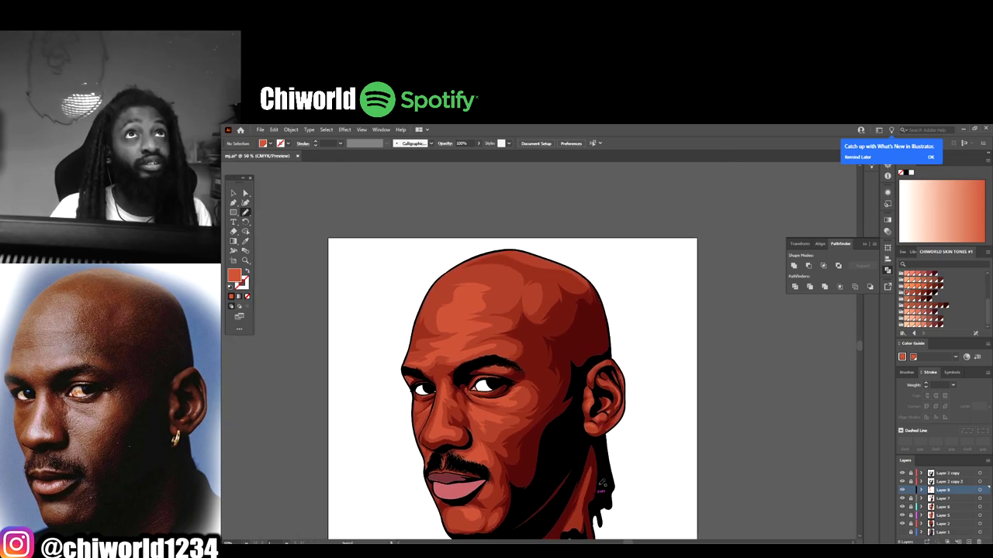
{"action": "key", "text": "ctrl+plus"}
{"action": "key", "text": "ctrl+plus"}
{"action": "key", "text": "ctrl+plus"}
{"action": "scroll", "coordinate": [601, 483], "scroll_direction": "up", "scroll_amount": 2}
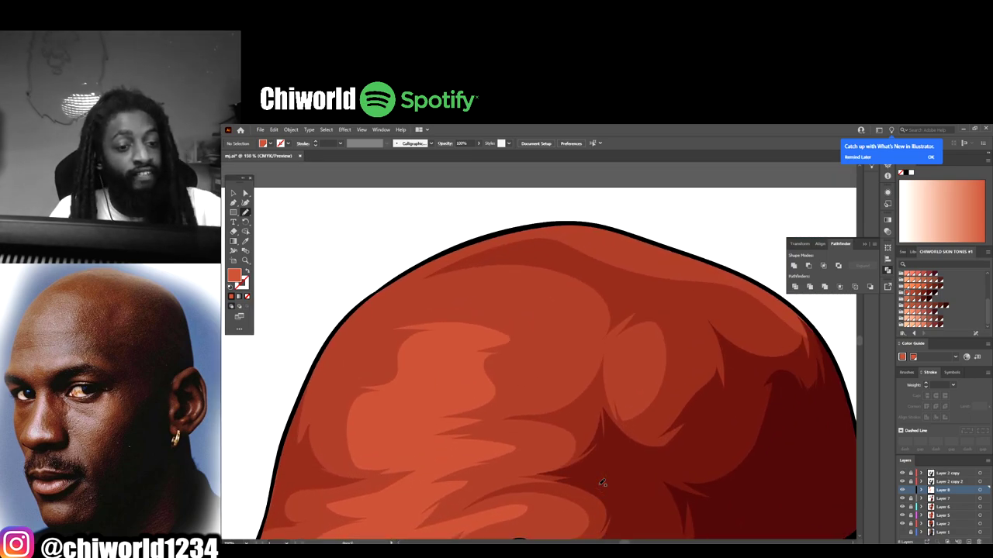
- Compare the forehead and face highlights up close and across the full portrait against the reference photo
{"action": "mouse_move", "coordinate": [390, 289]}
{"action": "left_mouse_down"}
{"action": "mouse_move", "coordinate": [344, 341]}
{"action": "mouse_move", "coordinate": [411, 294]}
{"action": "mouse_move", "coordinate": [391, 300]}
{"action": "mouse_move", "coordinate": [415, 280]}
{"action": "mouse_move", "coordinate": [489, 243]}
{"action": "mouse_move", "coordinate": [588, 236]}
{"action": "mouse_move", "coordinate": [644, 248]}
{"action": "mouse_move", "coordinate": [554, 225]}
{"action": "mouse_move", "coordinate": [497, 238]}
{"action": "mouse_move", "coordinate": [390, 290]}
{"action": "left_mouse_up"}
{"action": "key", "text": "ctrl+minus"}
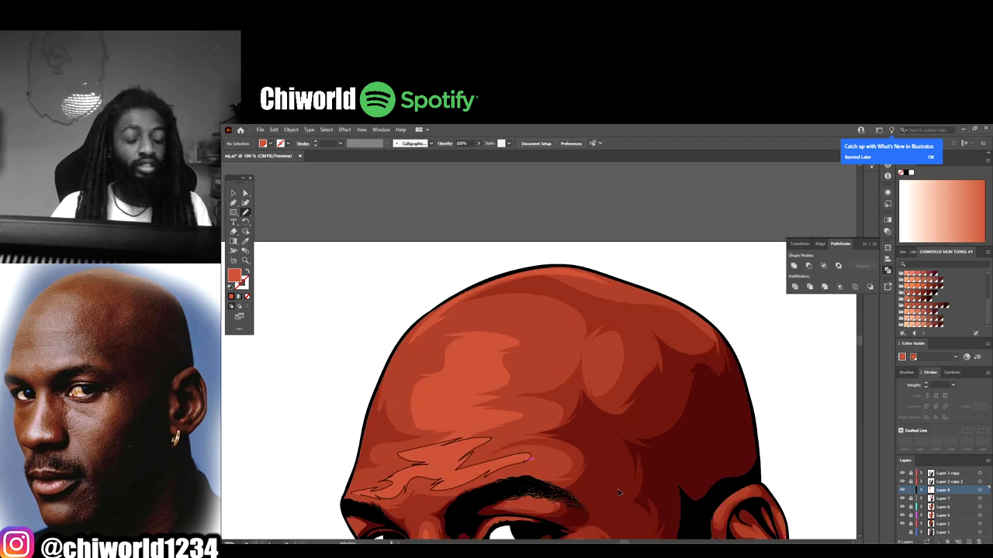
{"action": "key", "text": "ctrl+minus"}
{"action": "key", "text": "ctrl+minus"}
{"action": "key", "text": "ctrl+minus"}
{"action": "key", "text": "ctrl+minus"}
{"action": "key", "text": "ctrl+plus"}
{"action": "key", "text": "ctrl+plus"}
{"action": "key", "text": "ctrl+plus"}
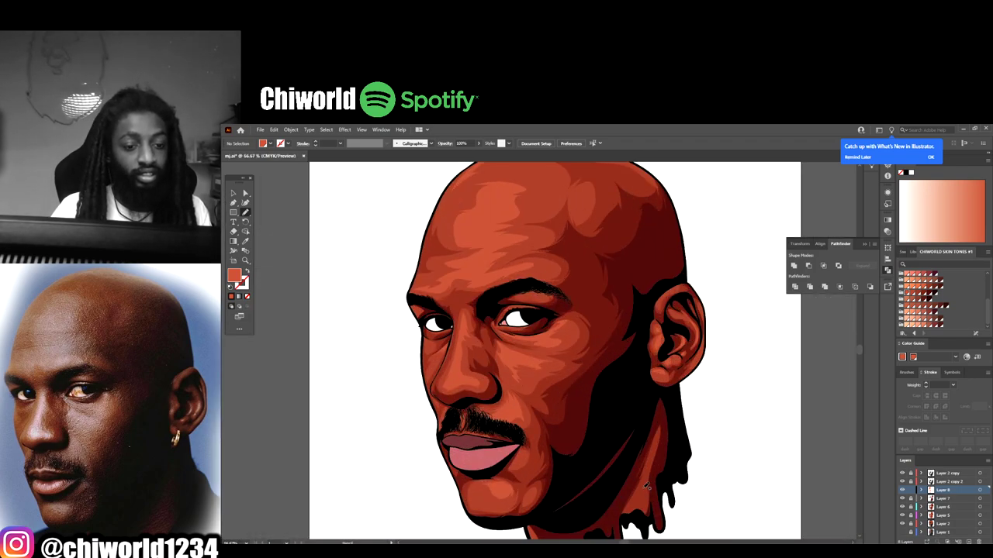
{"action": "key", "text": "ctrl+minus"}
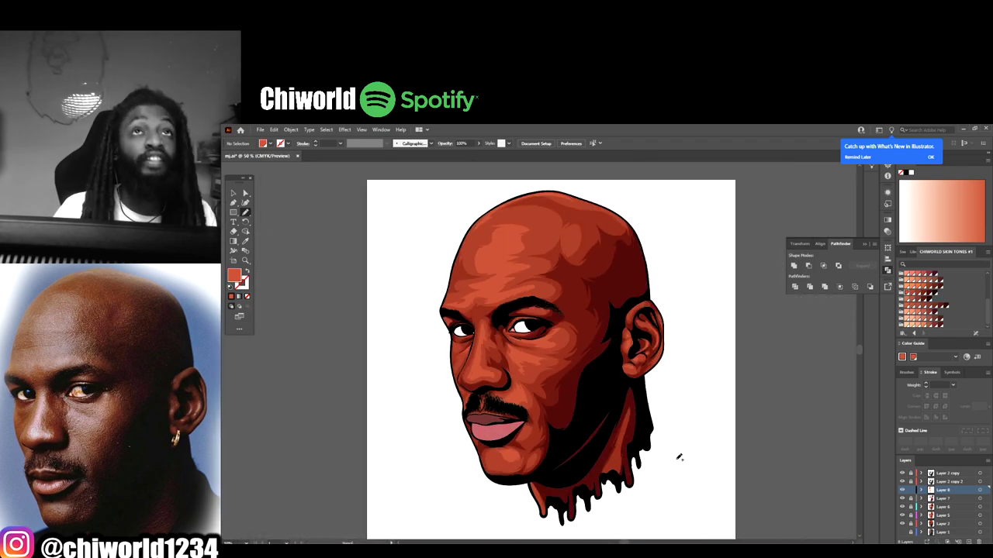
{"action": "key", "text": "ctrl+minus"}
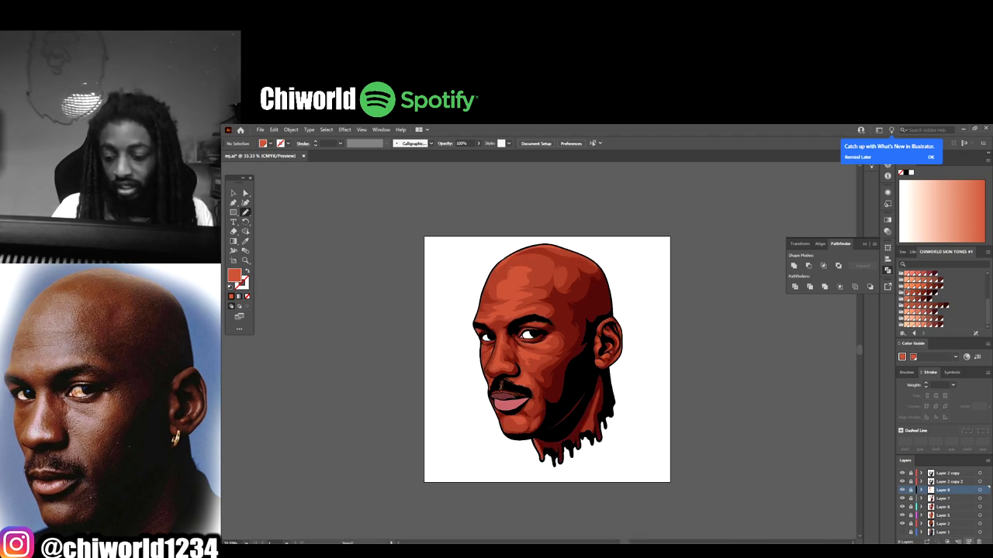
- Create a new layer above the highlight layer and set the fill to a very dark brown from the CHIWORLD SKIN TONES #1 swatches
{"action": "left_click", "coordinate": [968, 541]}
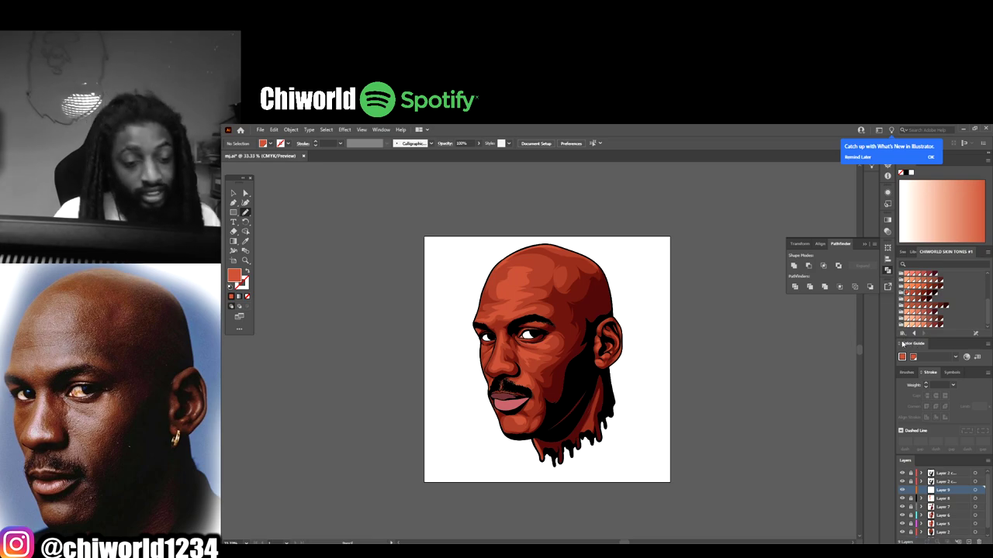
{"action": "left_click", "coordinate": [934, 294]}
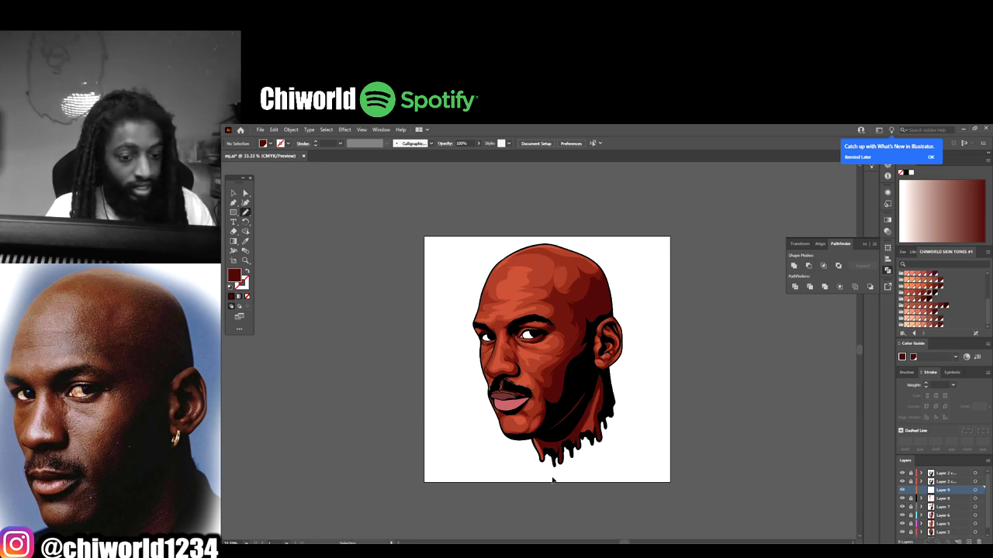
{"action": "left_click", "coordinate": [934, 293]}
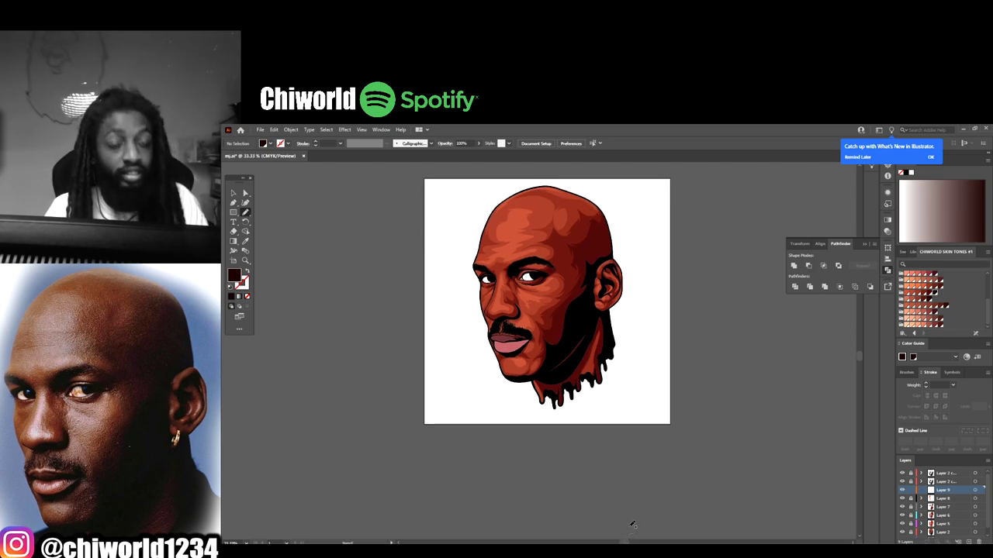
- Draw very dark brown shadows on the neck beneath the jaw and around the thin red stripe along it
{"action": "scroll", "coordinate": [631, 531], "scroll_direction": "up", "scroll_amount": 5}
{"action": "scroll", "coordinate": [631, 520], "scroll_direction": "down", "scroll_amount": 3}
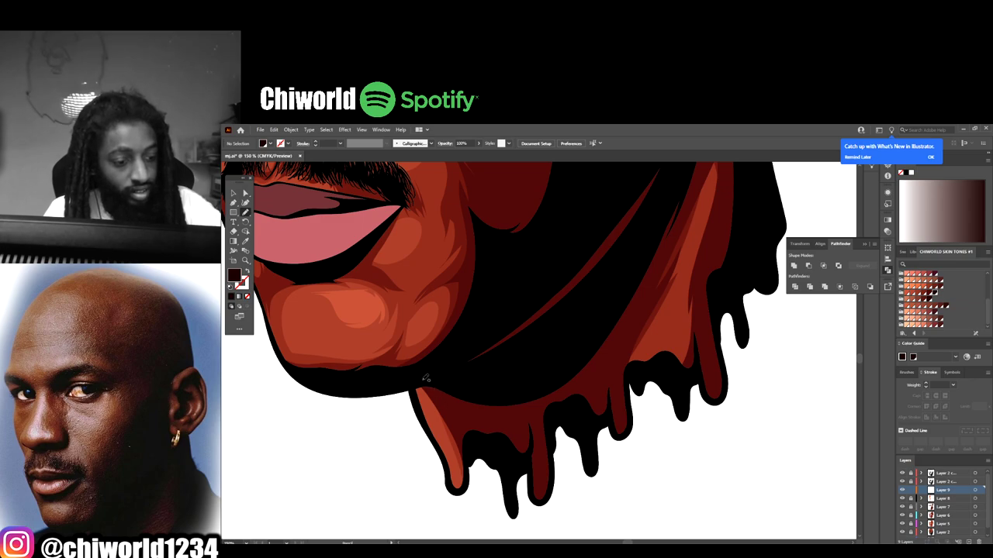
{"action": "mouse_move", "coordinate": [424, 380]}
{"action": "left_mouse_down"}
{"action": "mouse_move", "coordinate": [482, 420]}
{"action": "mouse_move", "coordinate": [462, 405]}
{"action": "mouse_move", "coordinate": [497, 445]}
{"action": "mouse_move", "coordinate": [525, 452]}
{"action": "mouse_move", "coordinate": [536, 495]}
{"action": "mouse_move", "coordinate": [547, 497]}
{"action": "mouse_move", "coordinate": [556, 414]}
{"action": "mouse_move", "coordinate": [599, 416]}
{"action": "mouse_move", "coordinate": [648, 254]}
{"action": "left_mouse_up"}
{"action": "scroll", "coordinate": [477, 410], "scroll_direction": "up", "scroll_amount": 2}
{"action": "scroll", "coordinate": [477, 410], "scroll_direction": "up", "scroll_amount": 1}
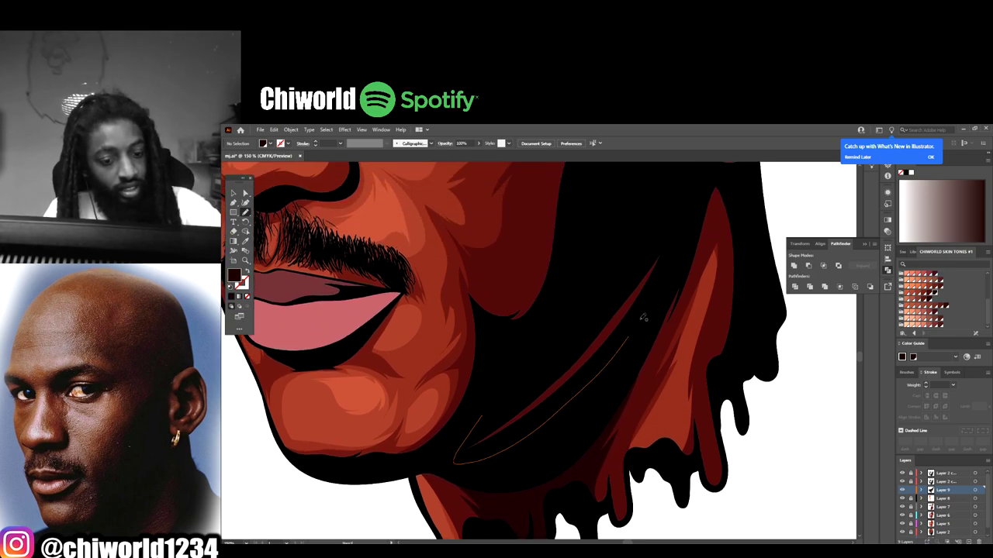
- Draw a very dark brown shadow with pointed ends along the edge of the dark red cheek area beside the jaw
{"action": "scroll", "coordinate": [518, 522], "scroll_direction": "down", "scroll_amount": 4}
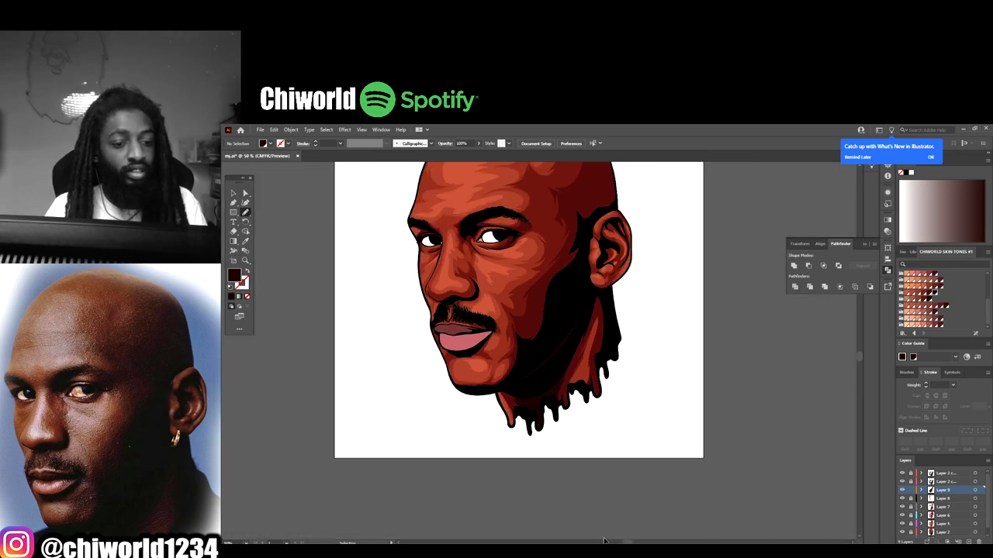
{"action": "scroll", "coordinate": [605, 494], "scroll_direction": "up", "scroll_amount": 2}
{"action": "scroll", "coordinate": [606, 502], "scroll_direction": "up", "scroll_amount": 1}
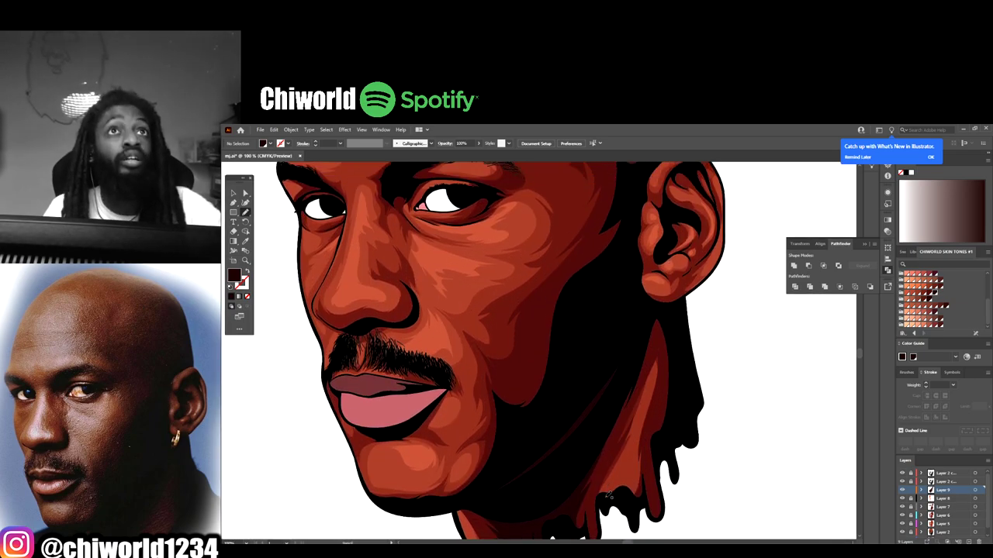
{"action": "mouse_move", "coordinate": [485, 476]}
{"action": "left_mouse_down"}
{"action": "mouse_move", "coordinate": [499, 430]}
{"action": "mouse_move", "coordinate": [490, 439]}
{"action": "mouse_move", "coordinate": [495, 374]}
{"action": "mouse_move", "coordinate": [513, 387]}
{"action": "mouse_move", "coordinate": [528, 371]}
{"action": "mouse_move", "coordinate": [520, 373]}
{"action": "mouse_move", "coordinate": [540, 305]}
{"action": "mouse_move", "coordinate": [525, 325]}
{"action": "mouse_move", "coordinate": [537, 299]}
{"action": "mouse_move", "coordinate": [591, 251]}
{"action": "mouse_move", "coordinate": [630, 193]}
{"action": "mouse_move", "coordinate": [628, 240]}
{"action": "mouse_move", "coordinate": [560, 422]}
{"action": "mouse_move", "coordinate": [504, 479]}
{"action": "left_mouse_up"}
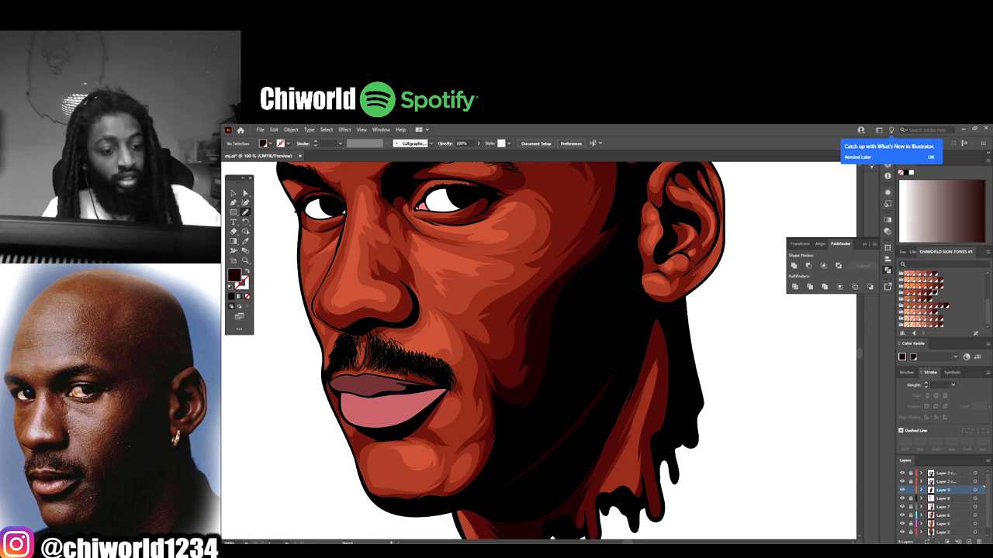
- Draw a very dark brown shadow at the temple, along the sideburn area in front of the ear
{"action": "scroll", "coordinate": [622, 501], "scroll_direction": "down", "scroll_amount": 3}
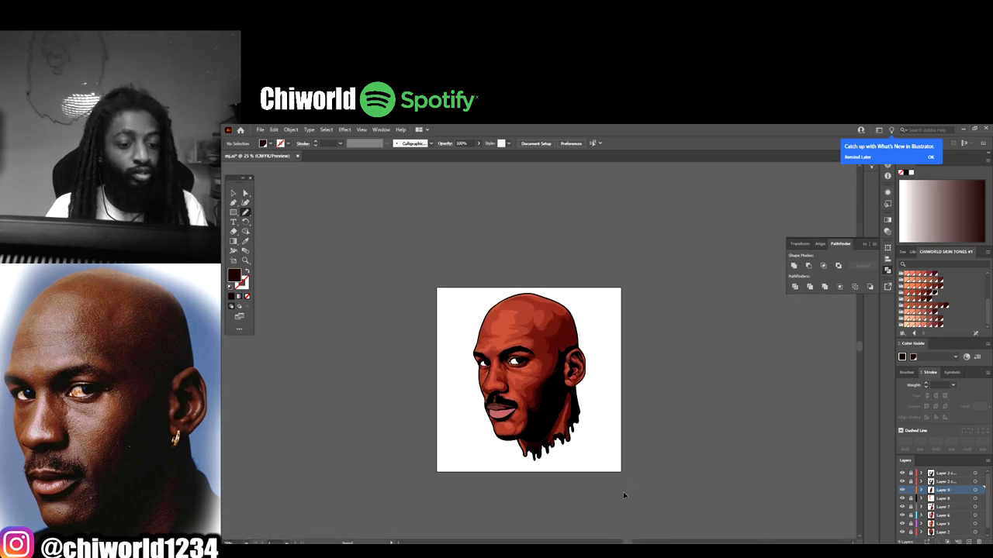
{"action": "scroll", "coordinate": [623, 492], "scroll_direction": "up", "scroll_amount": 1}
{"action": "scroll", "coordinate": [559, 357], "scroll_direction": "up", "scroll_amount": 5}
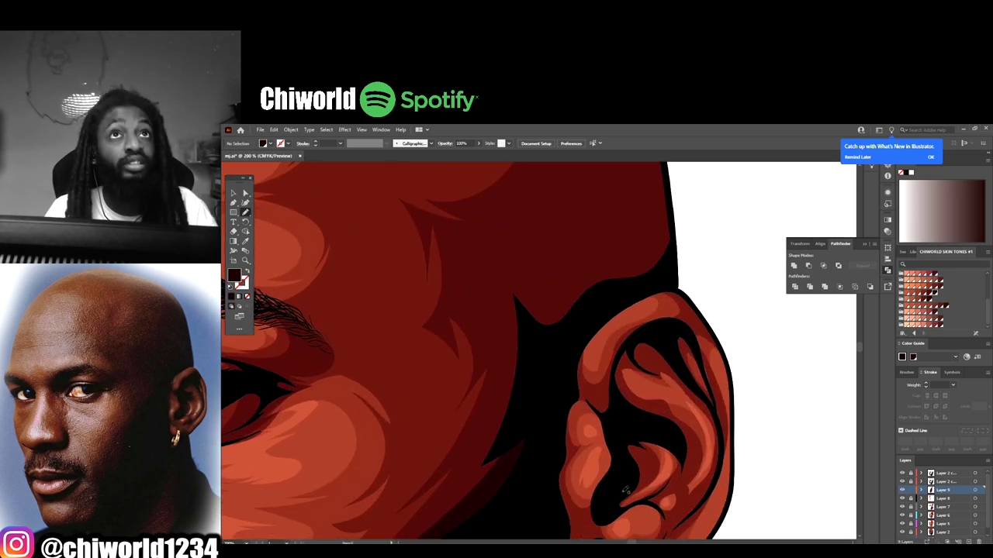
{"action": "mouse_move", "coordinate": [541, 398]}
{"action": "left_mouse_down"}
{"action": "mouse_move", "coordinate": [447, 468]}
{"action": "mouse_move", "coordinate": [495, 378]}
{"action": "mouse_move", "coordinate": [471, 409]}
{"action": "mouse_move", "coordinate": [501, 316]}
{"action": "mouse_move", "coordinate": [497, 258]}
{"action": "mouse_move", "coordinate": [508, 290]}
{"action": "mouse_move", "coordinate": [489, 206]}
{"action": "mouse_move", "coordinate": [574, 264]}
{"action": "left_mouse_up"}
{"action": "key", "text": "ctrl+minus"}
{"action": "key", "text": "ctrl+minus"}
{"action": "key", "text": "ctrl+minus"}
{"action": "key", "text": "ctrl+minus"}
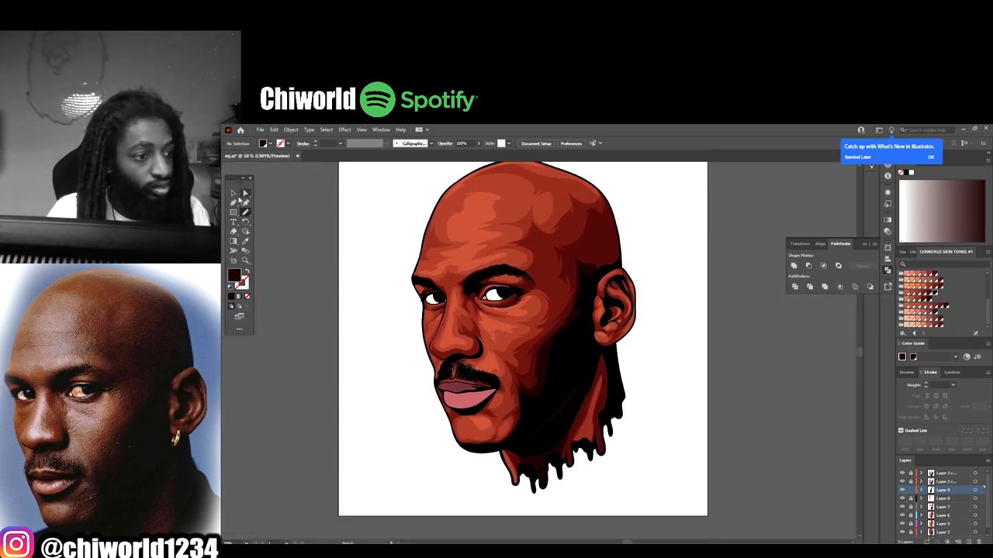
- Select the dark cheek and neck shadow shape, try a redder brown swatch and reapply the very dark brown one
{"action": "left_click", "coordinate": [593, 448]}
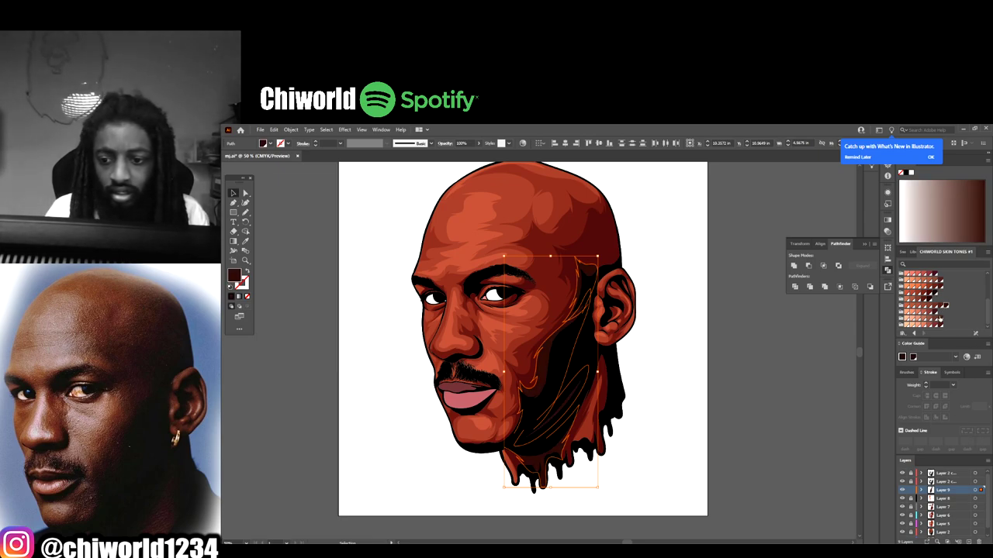
{"action": "left_click", "coordinate": [941, 326]}
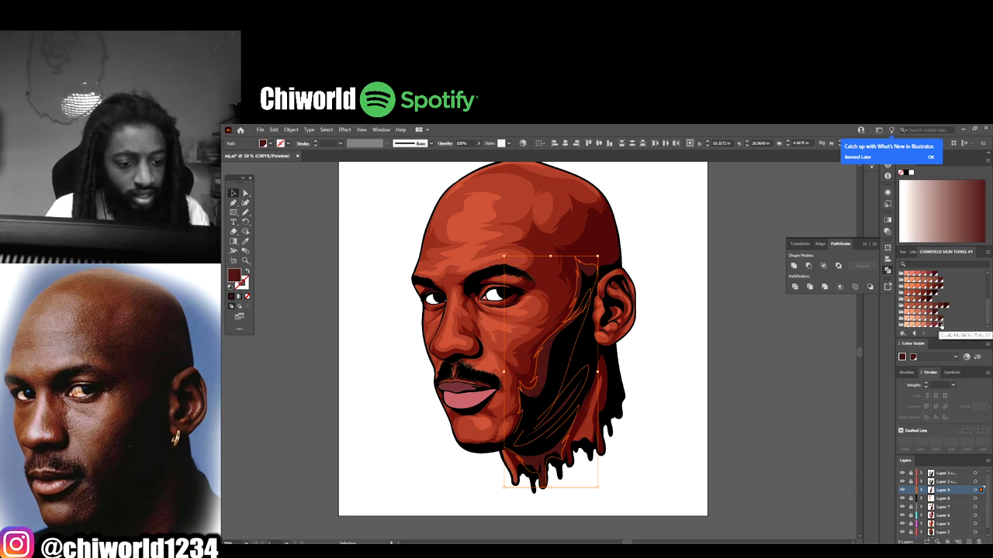
{"action": "left_click", "coordinate": [934, 295]}
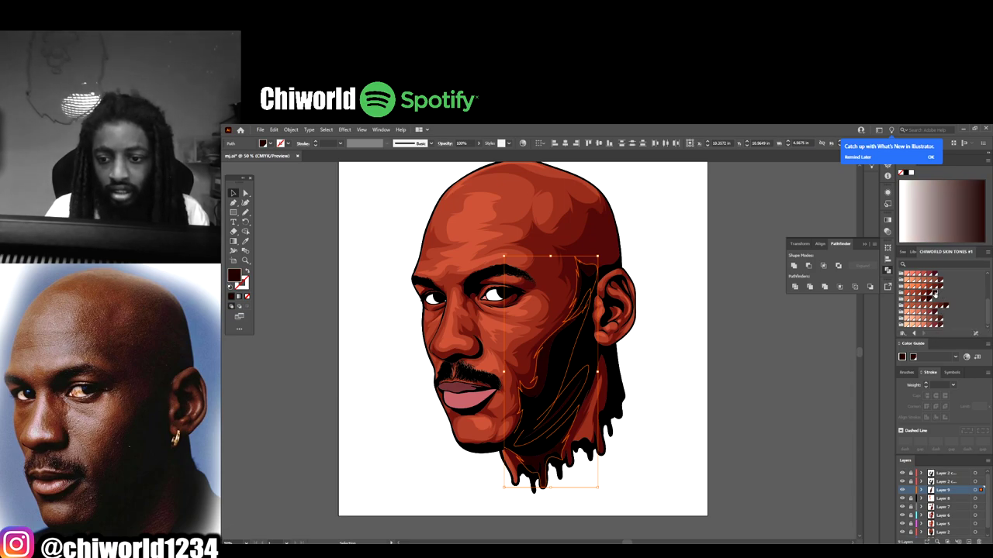
- Adjust the shadow shape's color balance in CMYK mode with preview on, setting Magenta to 14%, and deselect it
{"action": "key", "text": "ctrl+equal"}
{"action": "key", "text": "ctrl+equal"}
{"action": "key", "text": "ctrl+equal"}
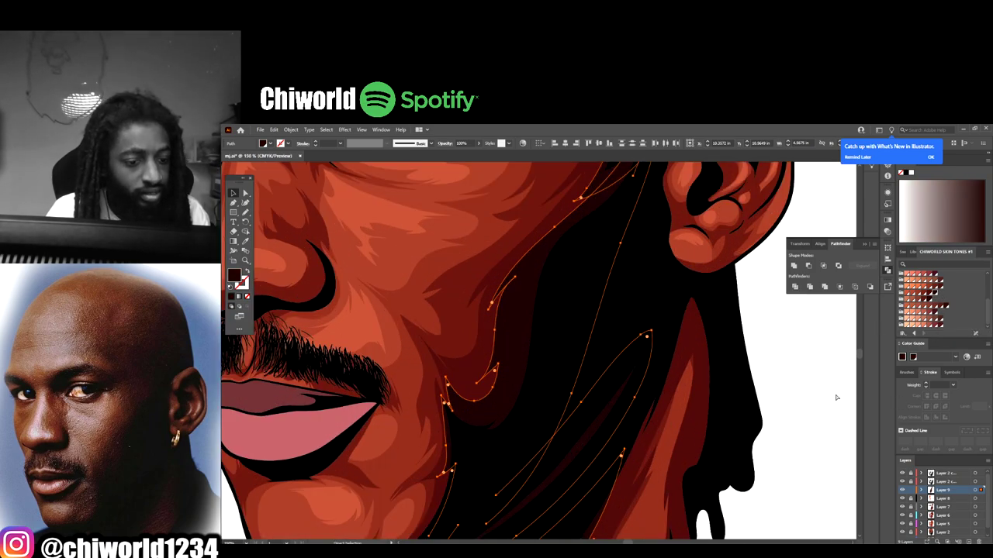
{"action": "left_click", "coordinate": [274, 130]}
{"action": "mouse_move", "coordinate": [359, 271]}
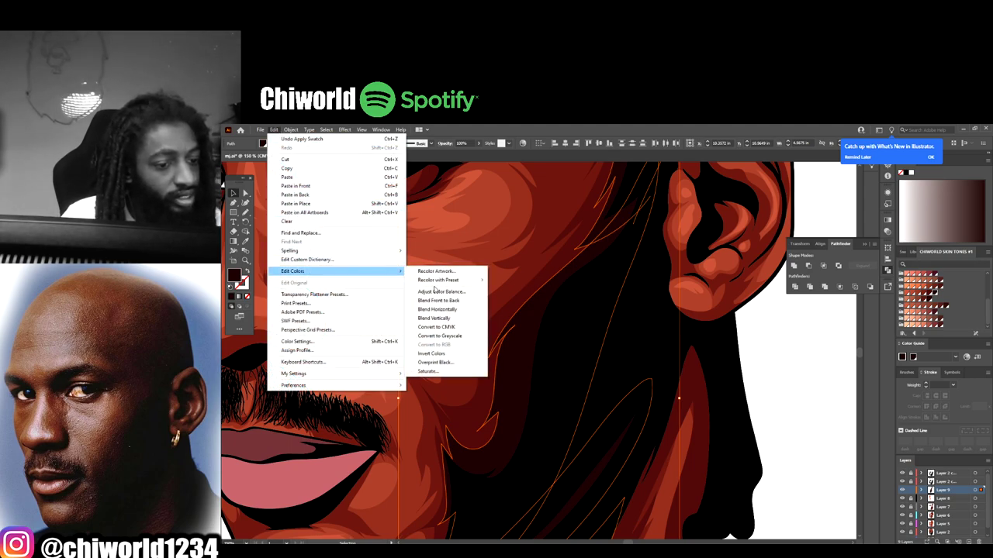
{"action": "left_click", "coordinate": [435, 289]}
{"action": "left_click", "coordinate": [822, 348]}
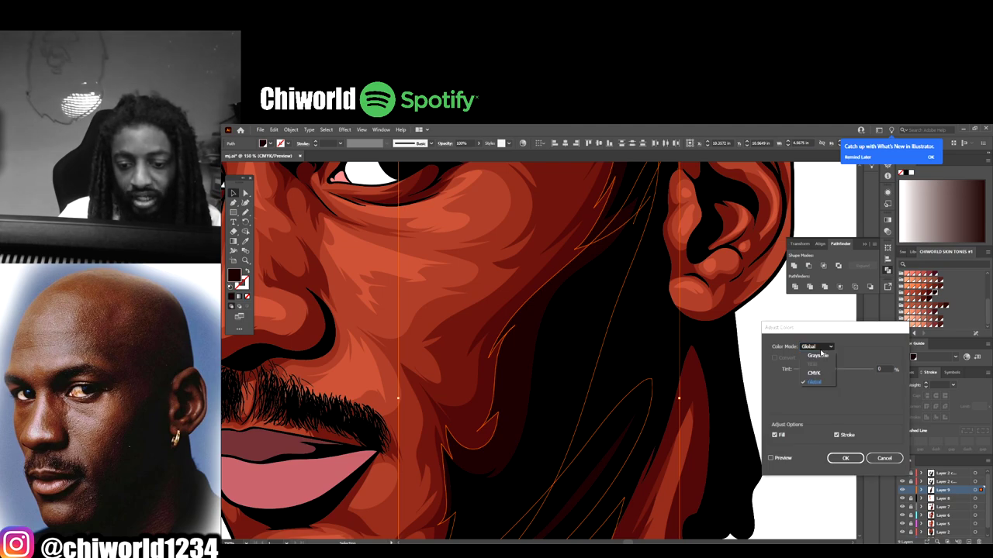
{"action": "left_click", "coordinate": [816, 373]}
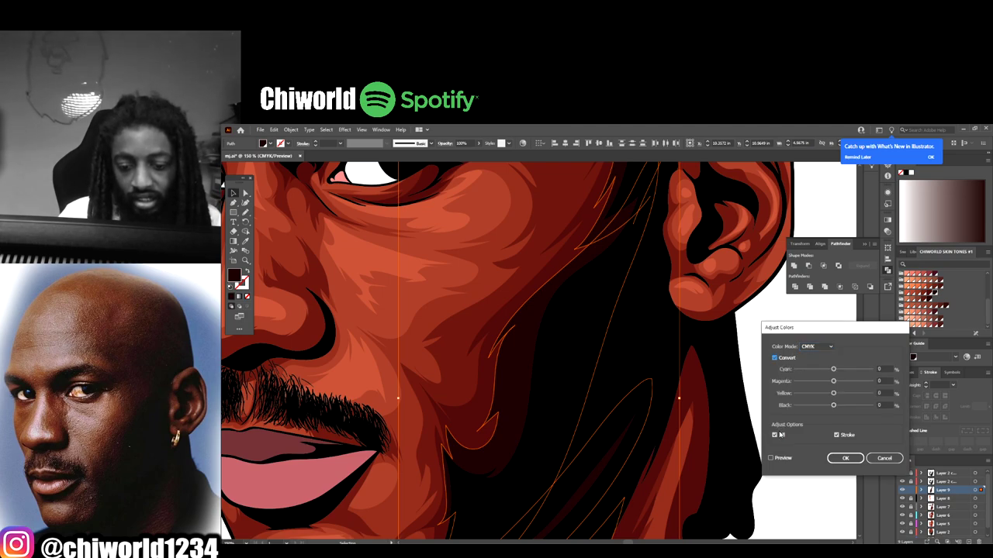
{"action": "left_click", "coordinate": [772, 458]}
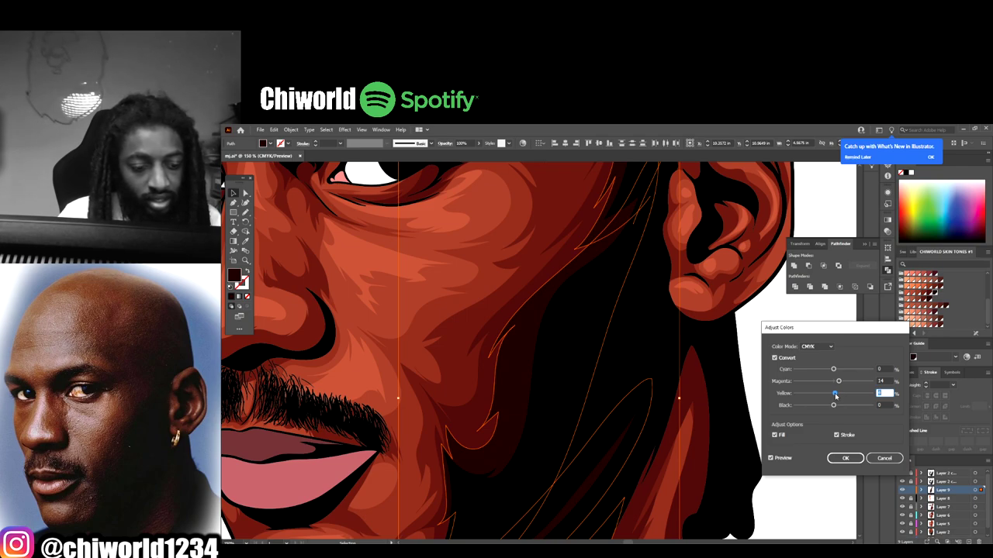
{"action": "left_click", "coordinate": [843, 458]}
{"action": "key", "text": "ctrl+shift+a"}
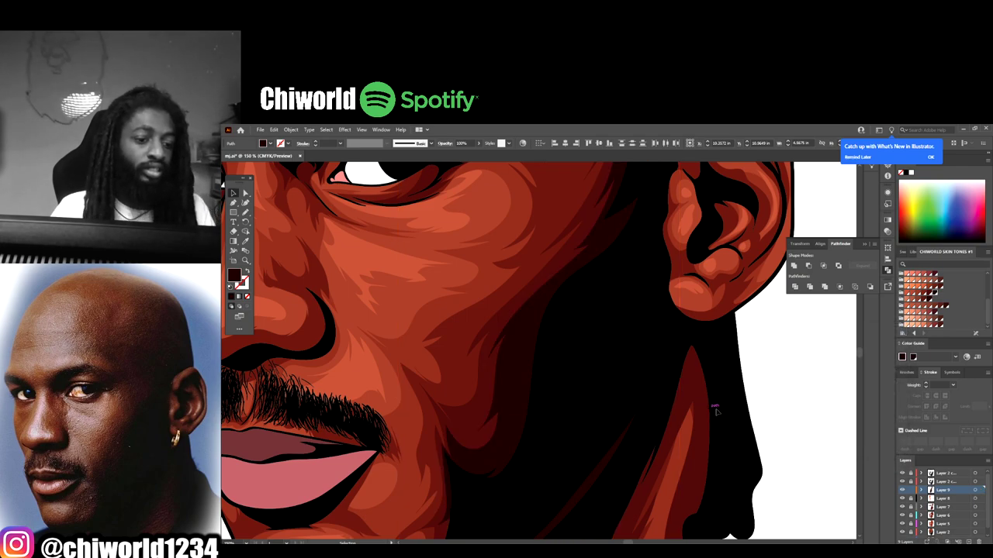
- Draw a shadow down the back of the head above the ear, filled with the adjusted dark brown sampled from the temple shadow
{"action": "key", "text": "ctrl+0"}
{"action": "scroll", "coordinate": [755, 417], "scroll_direction": "down", "scroll_amount": 2}
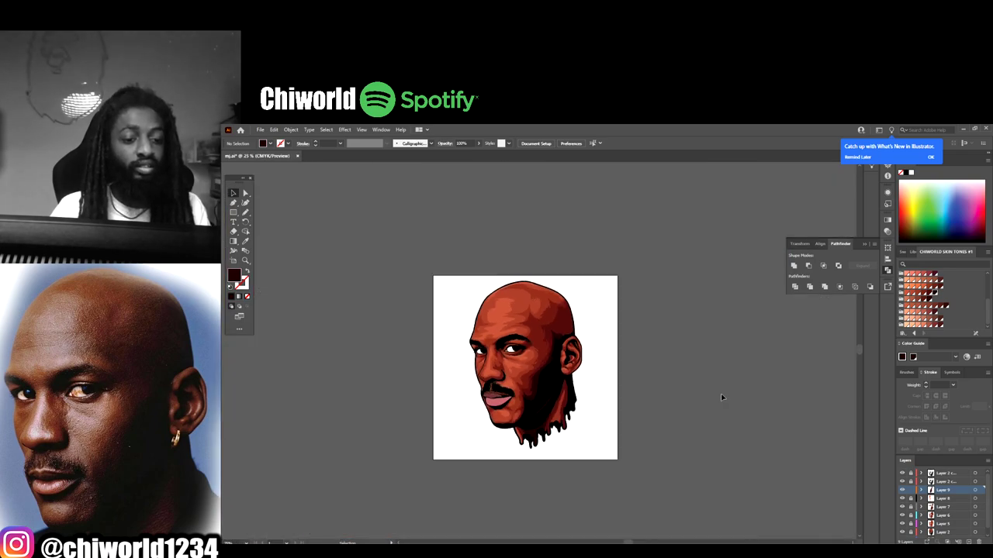
{"action": "scroll", "coordinate": [721, 393], "scroll_direction": "up", "scroll_amount": 5}
{"action": "scroll", "coordinate": [721, 397], "scroll_direction": "up", "scroll_amount": 3}
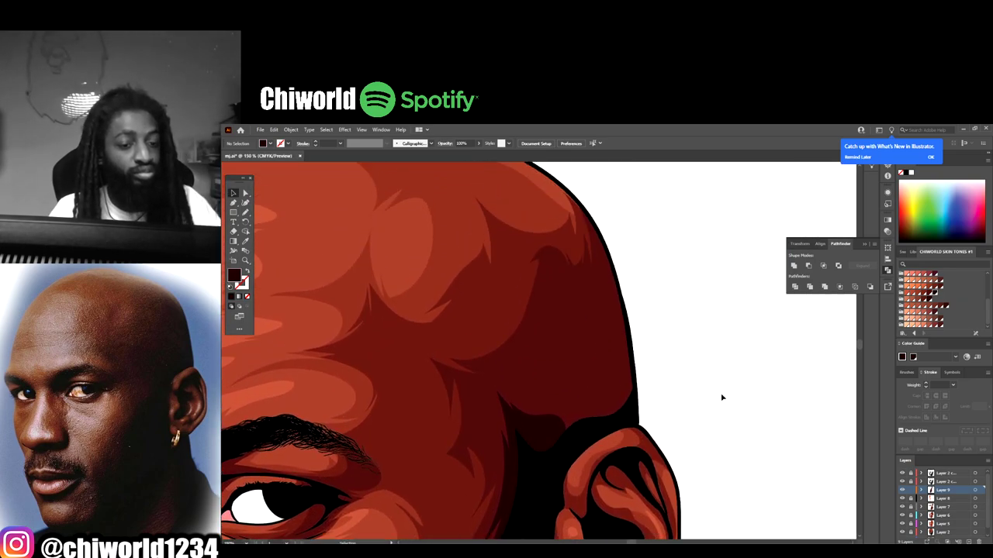
{"action": "left_click", "coordinate": [246, 242]}
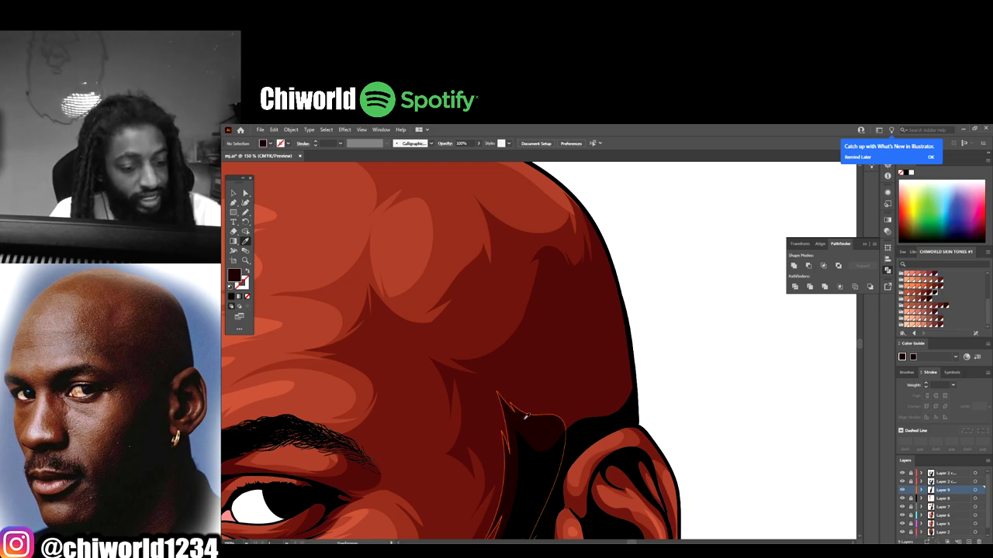
{"action": "left_click", "coordinate": [246, 212]}
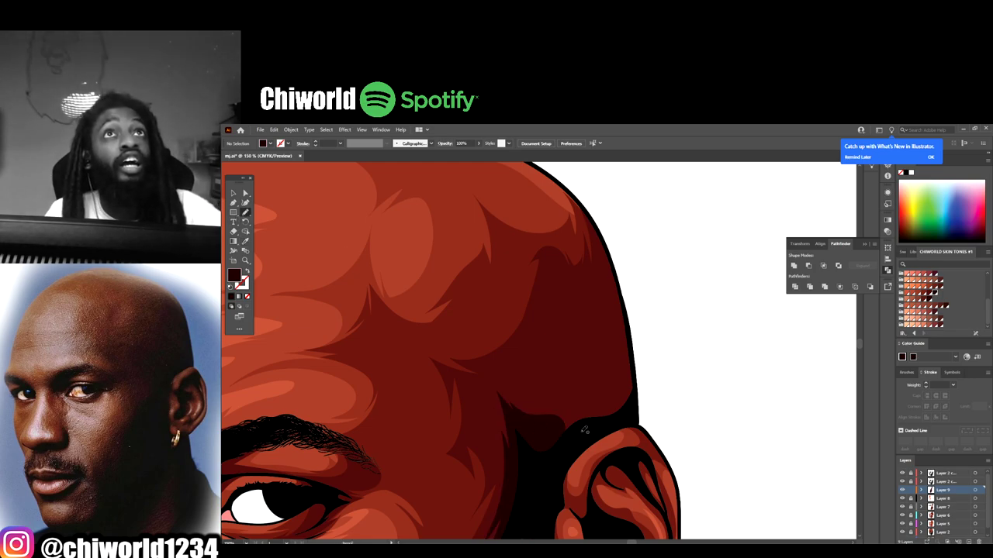
{"action": "mouse_move", "coordinate": [572, 432]}
{"action": "left_mouse_down"}
{"action": "mouse_move", "coordinate": [626, 415]}
{"action": "mouse_move", "coordinate": [634, 378]}
{"action": "left_mouse_up"}
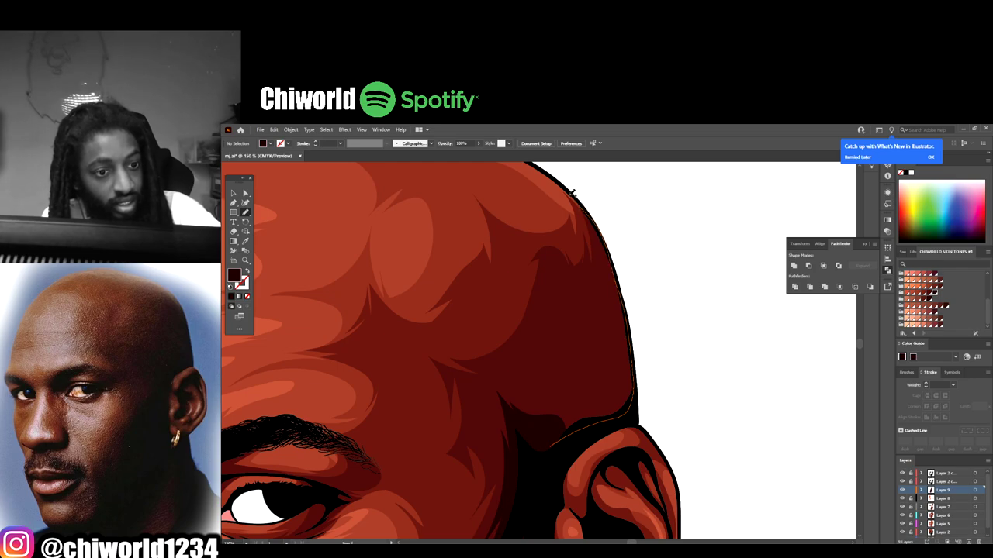
{"action": "mouse_move", "coordinate": [587, 252]}
{"action": "left_mouse_down"}
{"action": "mouse_move", "coordinate": [588, 320]}
{"action": "mouse_move", "coordinate": [585, 313]}
{"action": "mouse_move", "coordinate": [564, 362]}
{"action": "left_mouse_up"}
{"action": "key", "text": "ctrl+z"}
{"action": "key", "text": "ctrl+z"}
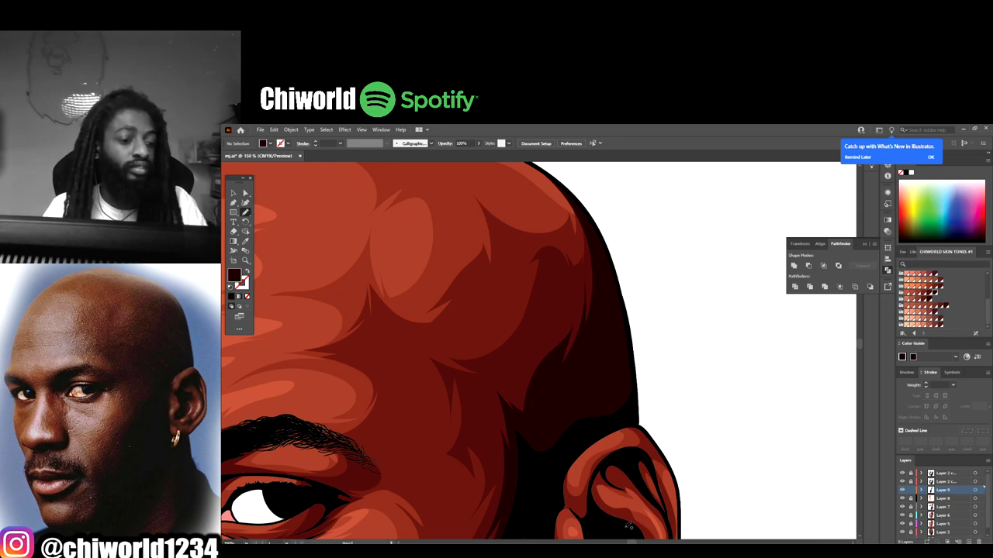
- Draw very dark brown shadows around the light strip of the neck below the ear, extending down into the drips
{"action": "key", "text": "ctrl+minus"}
{"action": "scroll", "coordinate": [646, 537], "scroll_direction": "down", "scroll_amount": 3}
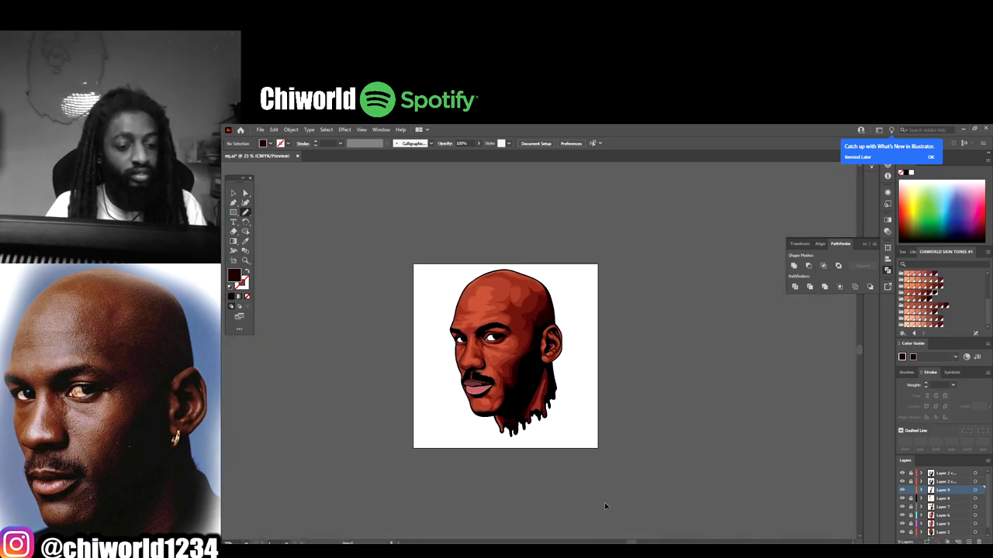
{"action": "scroll", "coordinate": [604, 502], "scroll_direction": "up", "scroll_amount": 1}
{"action": "scroll", "coordinate": [604, 502], "scroll_direction": "up", "scroll_amount": 3}
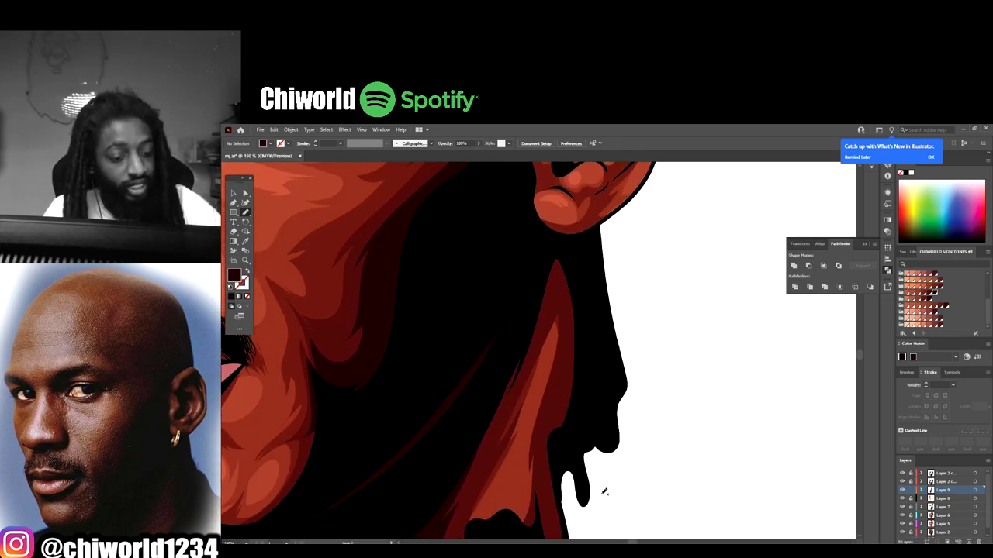
{"action": "left_click_drag", "start_coordinate": [453, 380], "coordinate": [432, 471]}
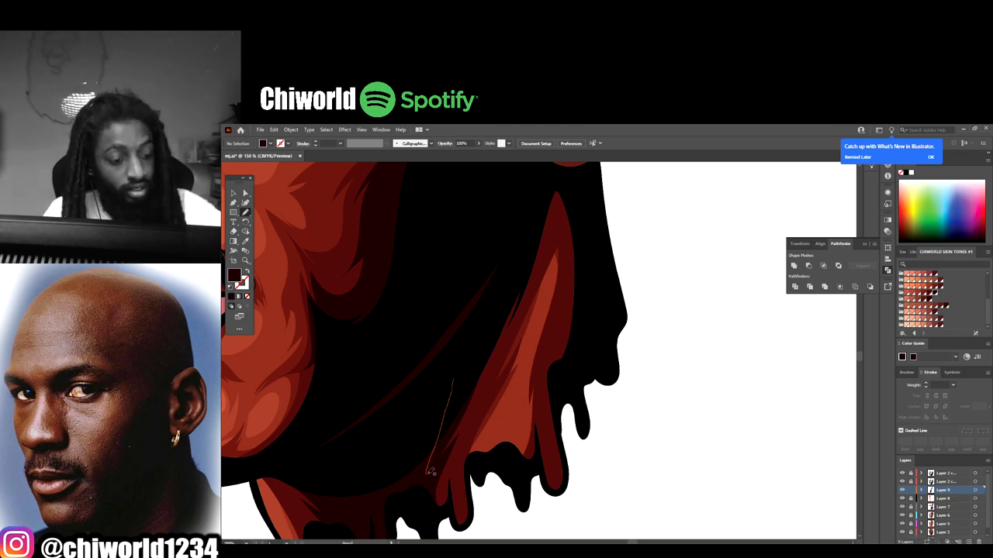
{"action": "left_click_drag", "start_coordinate": [505, 351], "coordinate": [546, 248]}
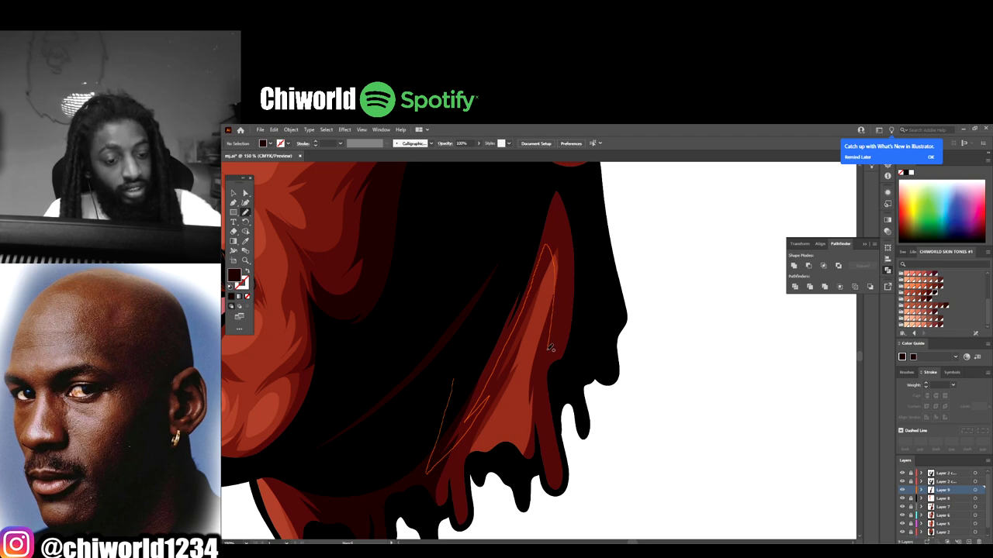
{"action": "left_click_drag", "start_coordinate": [552, 464], "coordinate": [556, 487]}
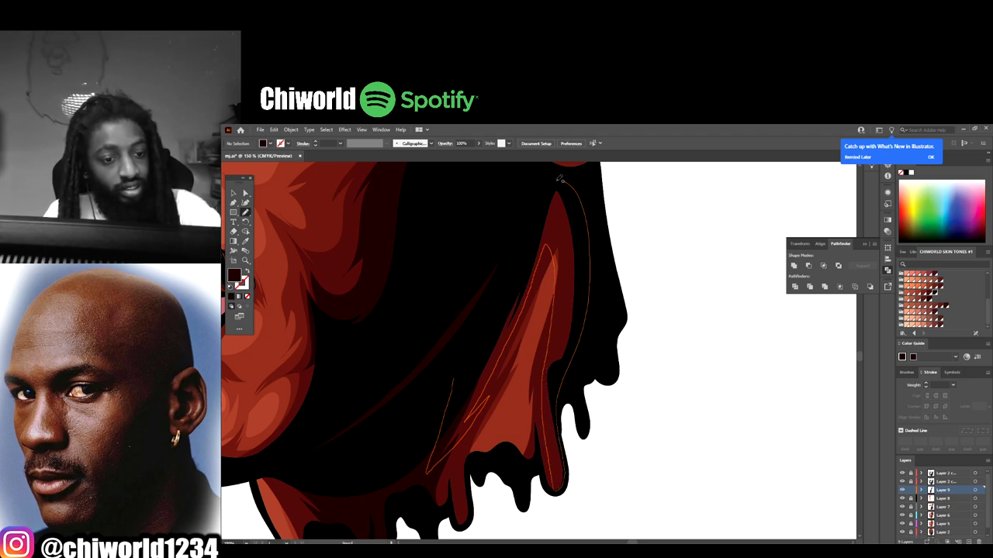
{"action": "key", "text": "ctrl+shift+a"}
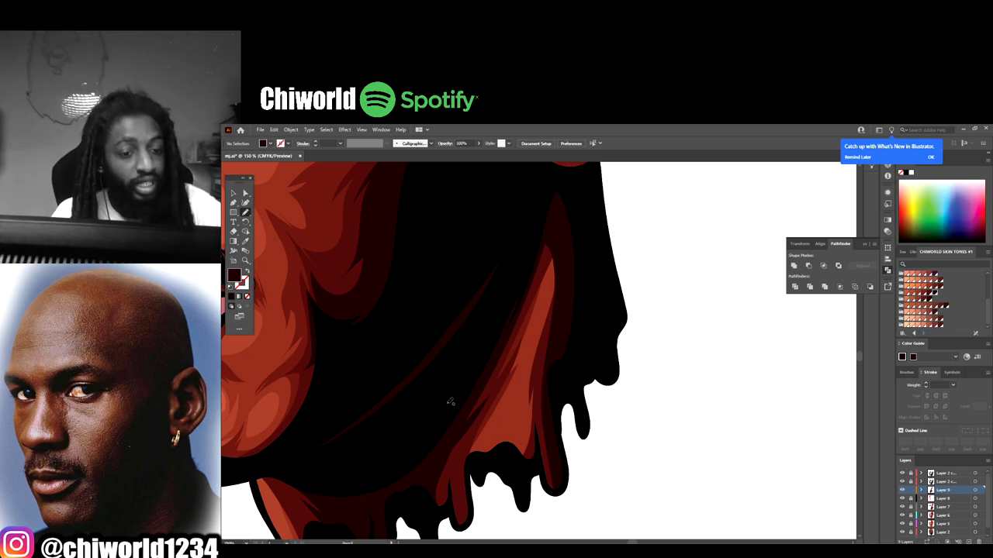
{"action": "mouse_move", "coordinate": [556, 267]}
{"action": "left_mouse_down"}
{"action": "mouse_move", "coordinate": [556, 291]}
{"action": "mouse_move", "coordinate": [524, 340]}
{"action": "mouse_move", "coordinate": [436, 448]}
{"action": "left_mouse_up"}
{"action": "key", "text": "ctrl+shift+a"}
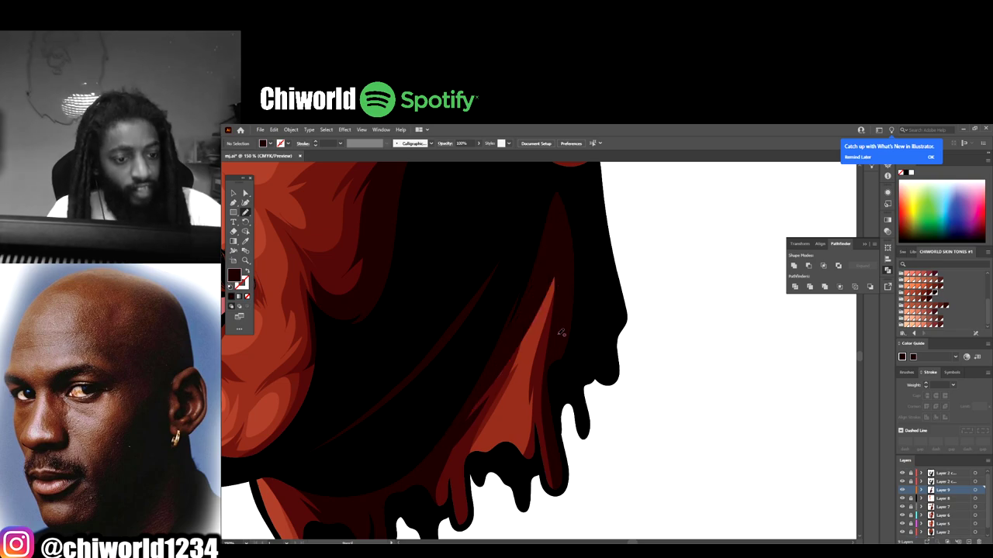
- Draw a very dark brown shadow at the inner corner of the eye nearer the ear, continuing along its upper lid crease
{"action": "key", "text": "ctrl+minus"}
{"action": "key", "text": "ctrl+minus"}
{"action": "key", "text": "ctrl+minus"}
{"action": "key", "text": "ctrl+minus"}
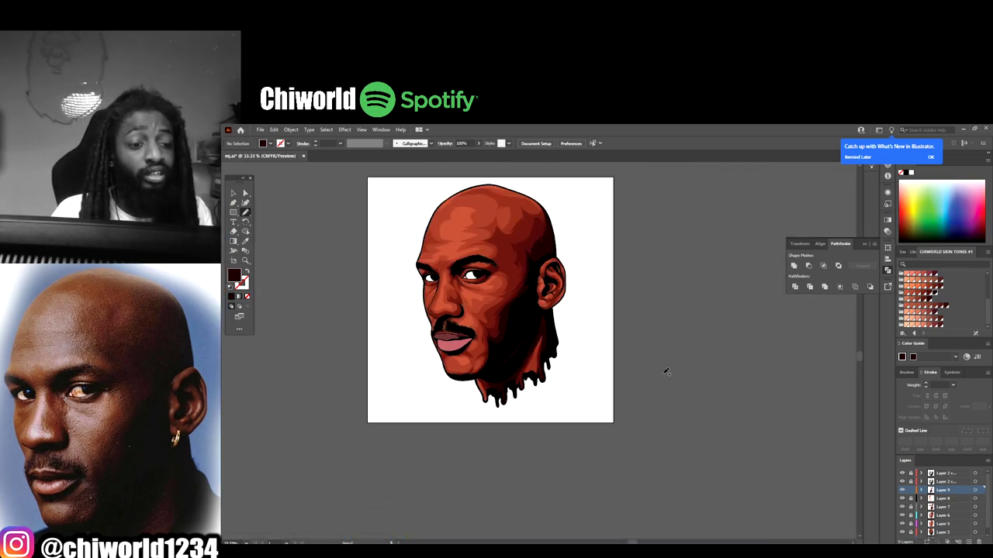
{"action": "key", "text": "ctrl+equal"}
{"action": "key", "text": "ctrl+equal"}
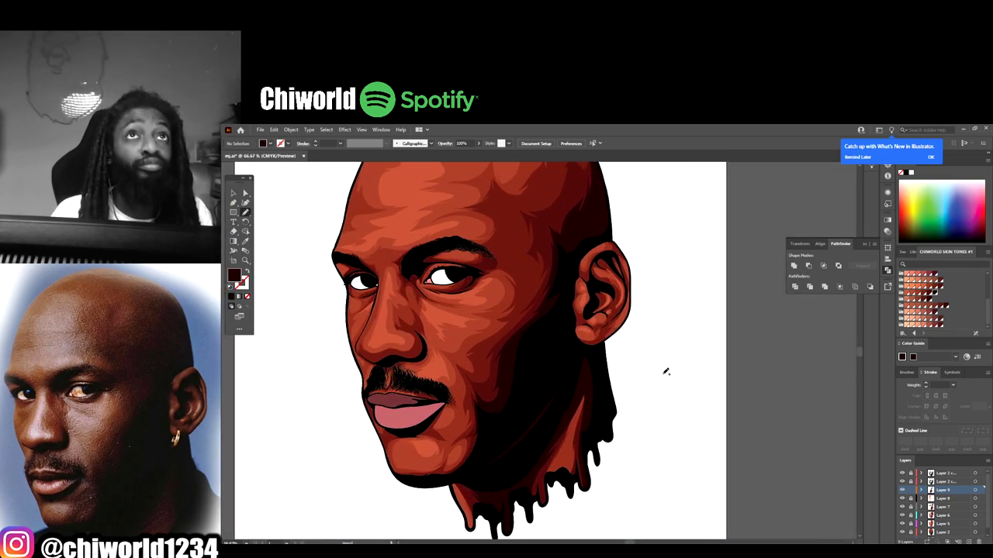
{"action": "key", "text": "ctrl+equal"}
{"action": "key", "text": "ctrl+equal"}
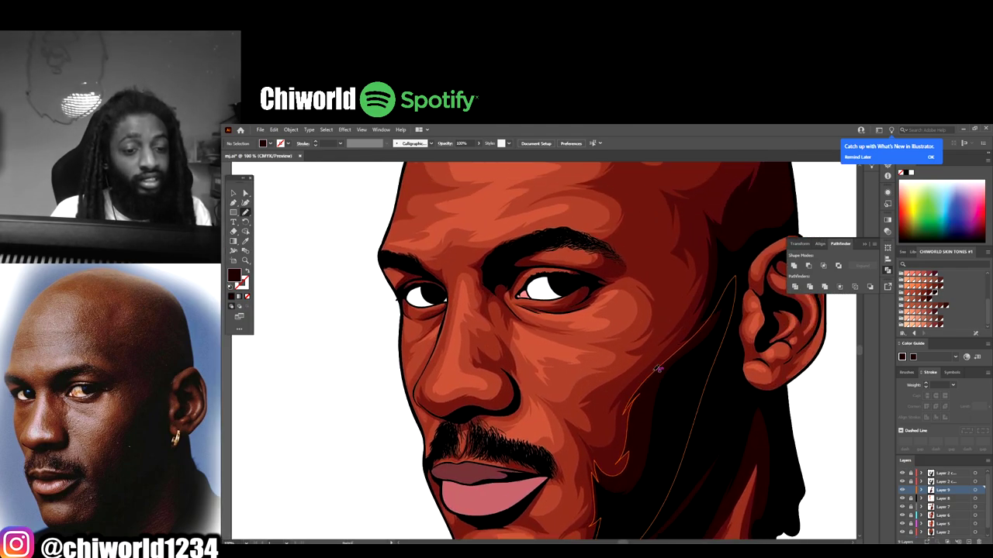
{"action": "key", "text": "ctrl+equal"}
{"action": "key", "text": "ctrl+equal"}
{"action": "key", "text": "ctrl+equal"}
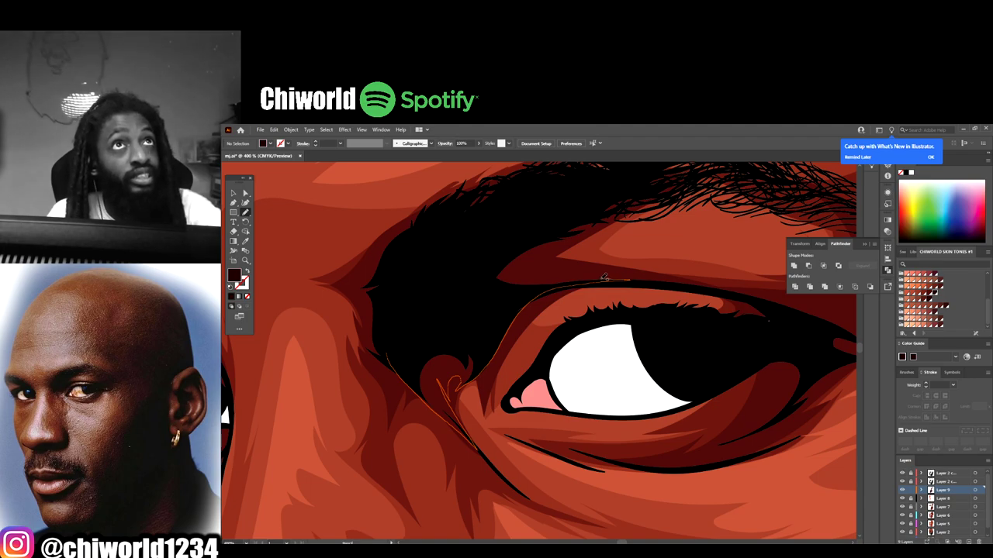
{"action": "left_click_drag", "start_coordinate": [531, 205], "coordinate": [528, 208]}
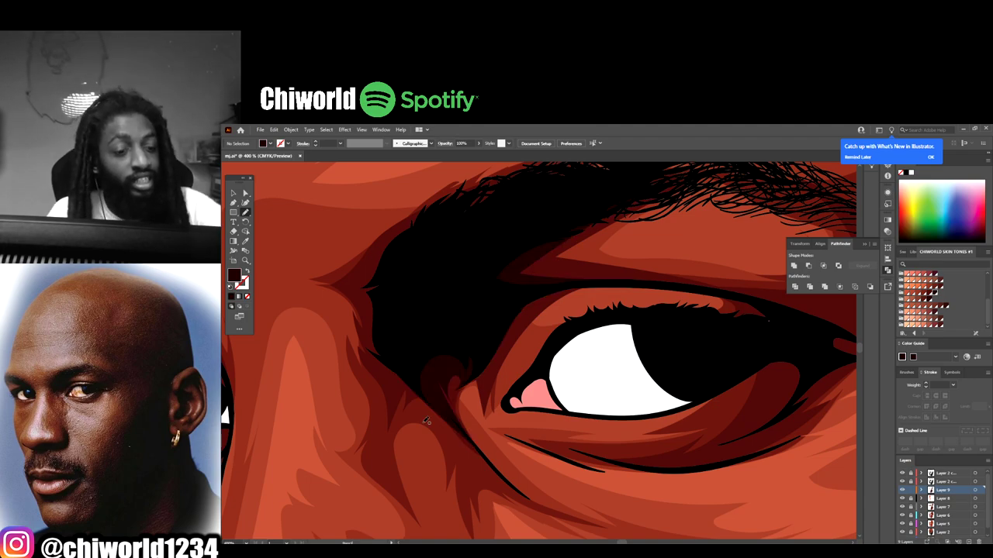
- Draw very dark brown shadows on the far eye's upper lid and in the socket between the lid and eyebrow
{"action": "scroll", "coordinate": [471, 461], "scroll_direction": "down", "scroll_amount": 10}
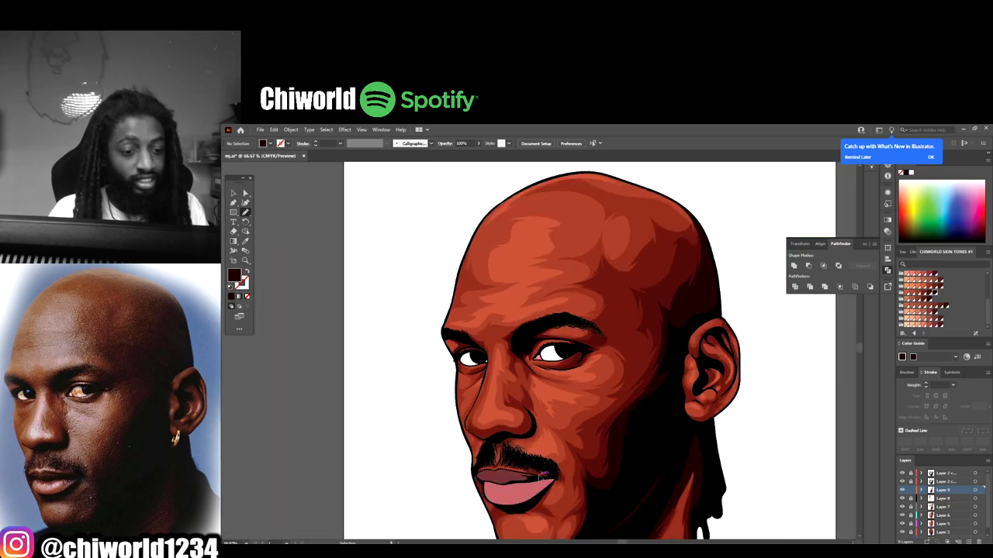
{"action": "scroll", "coordinate": [536, 476], "scroll_direction": "up", "scroll_amount": 10}
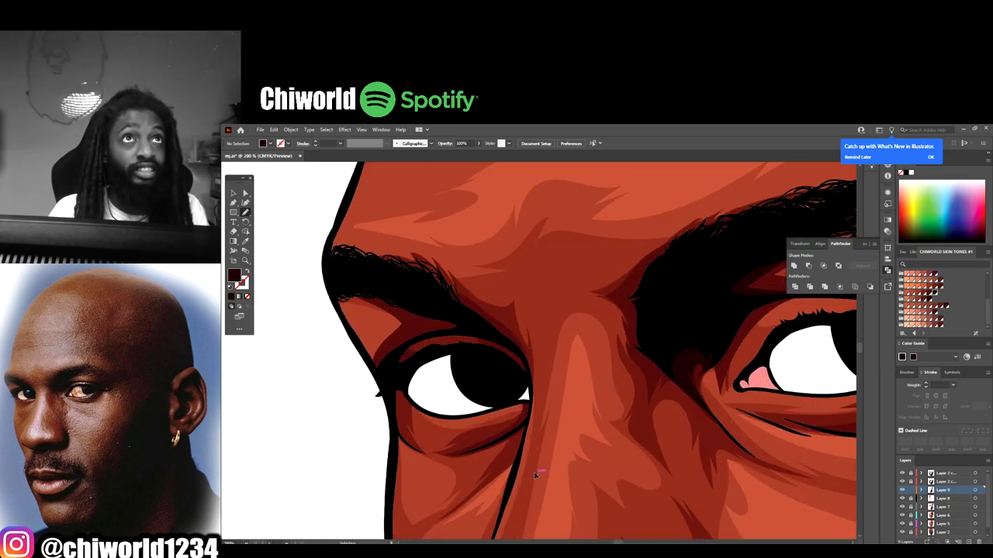
{"action": "scroll", "coordinate": [532, 472], "scroll_direction": "up", "scroll_amount": 2}
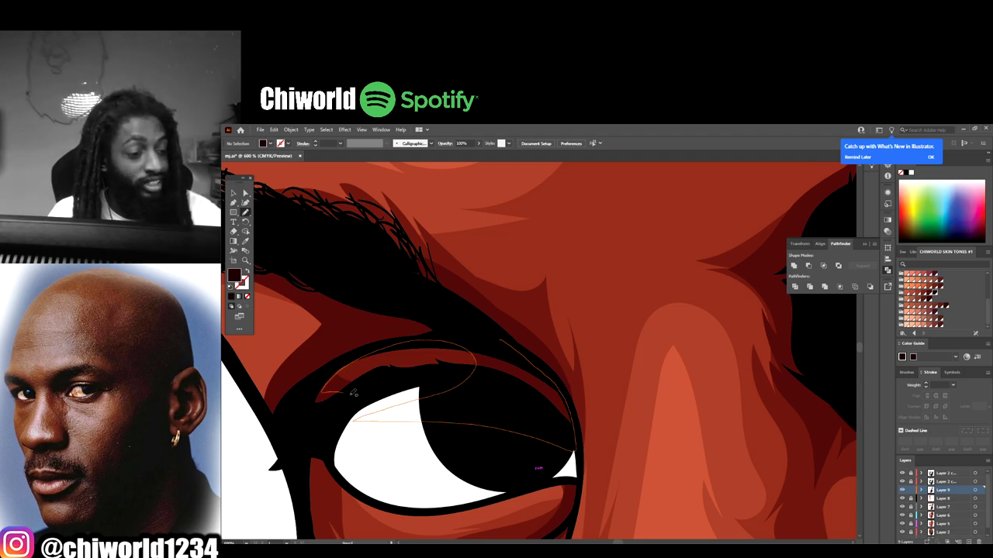
{"action": "mouse_move", "coordinate": [293, 378]}
{"action": "left_mouse_down"}
{"action": "mouse_move", "coordinate": [339, 349]}
{"action": "mouse_move", "coordinate": [335, 294]}
{"action": "left_mouse_up"}
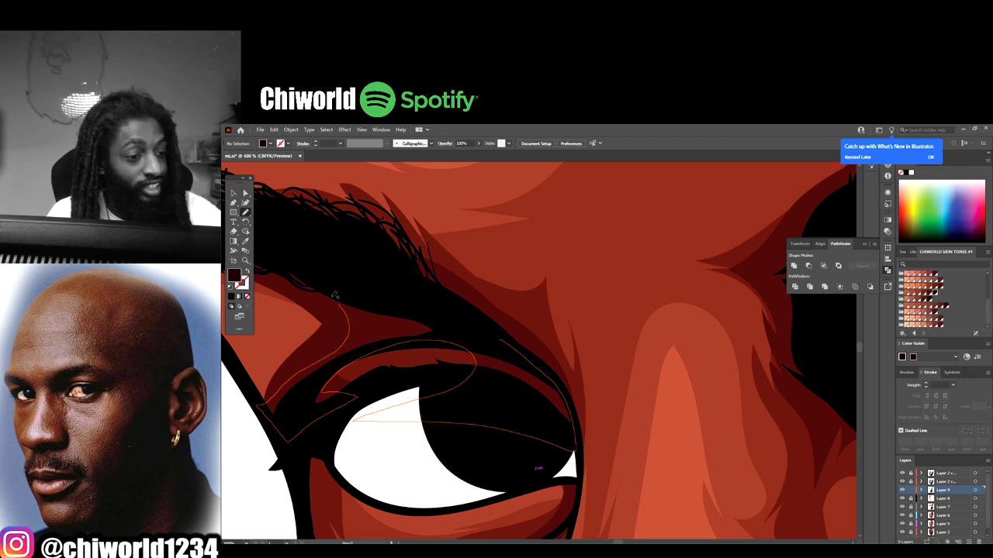
- Draw a very dark brown shadow beneath the lower lip, following its black outline up to the mouth corner
{"action": "scroll", "coordinate": [667, 431], "scroll_direction": "down", "scroll_amount": 6}
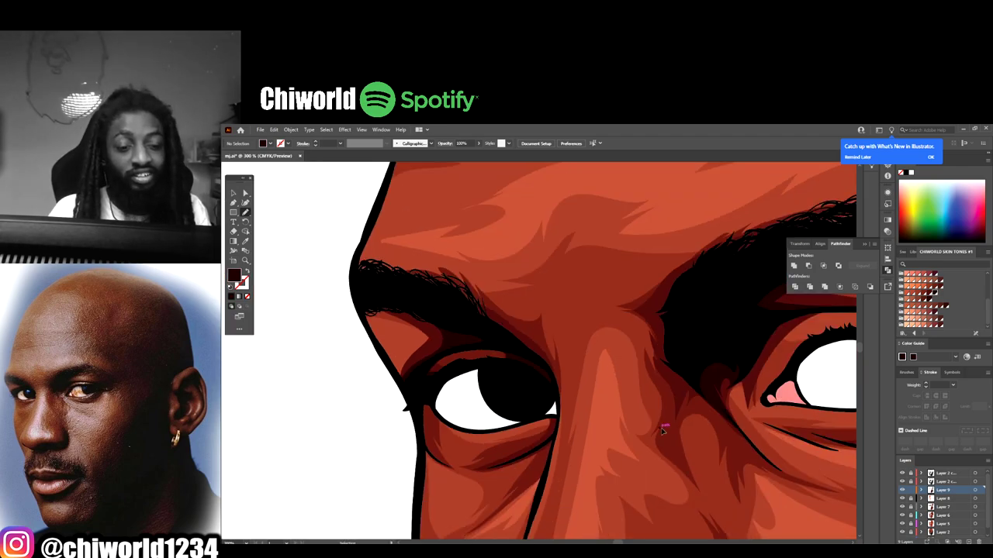
{"action": "scroll", "coordinate": [679, 442], "scroll_direction": "down", "scroll_amount": 3}
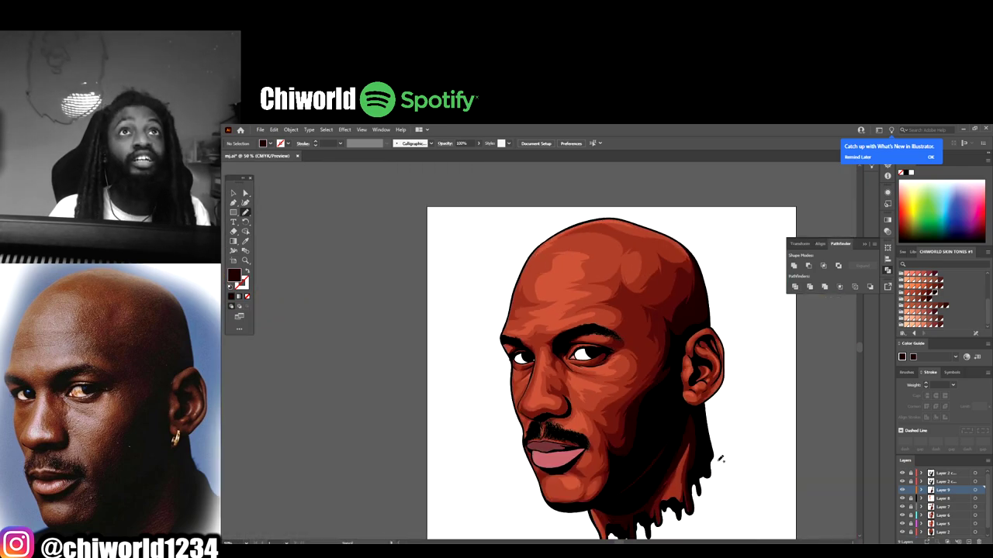
{"action": "scroll", "coordinate": [713, 453], "scroll_direction": "down", "scroll_amount": 1}
{"action": "scroll", "coordinate": [714, 453], "scroll_direction": "up", "scroll_amount": 1}
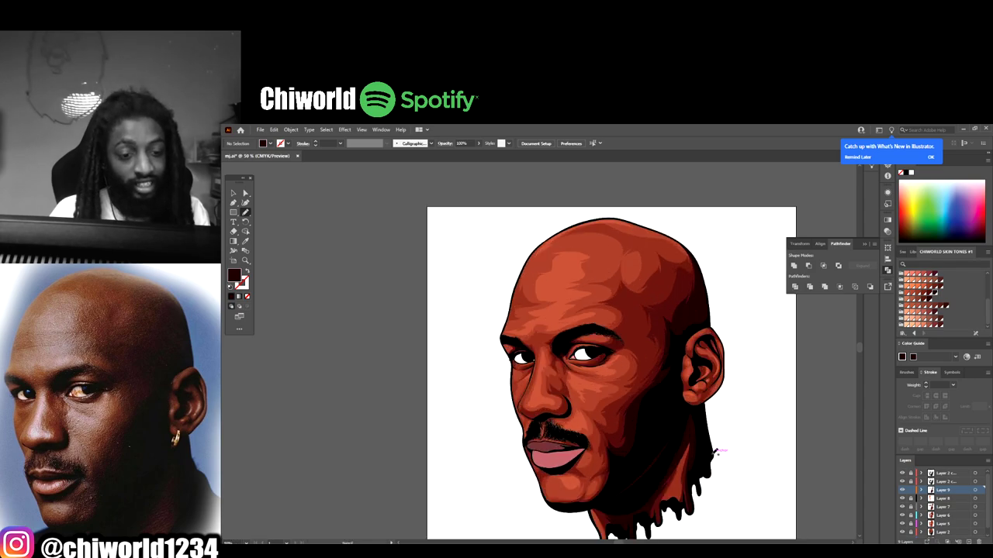
{"action": "scroll", "coordinate": [714, 452], "scroll_direction": "down", "scroll_amount": 1}
{"action": "scroll", "coordinate": [715, 451], "scroll_direction": "down", "scroll_amount": 1}
{"action": "scroll", "coordinate": [715, 451], "scroll_direction": "up", "scroll_amount": 4}
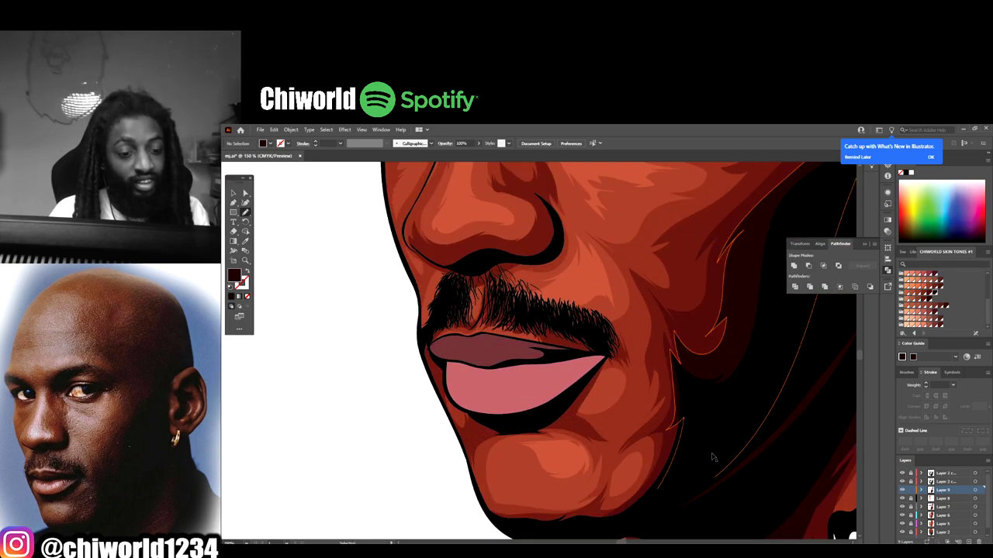
{"action": "scroll", "coordinate": [717, 451], "scroll_direction": "down", "scroll_amount": 2}
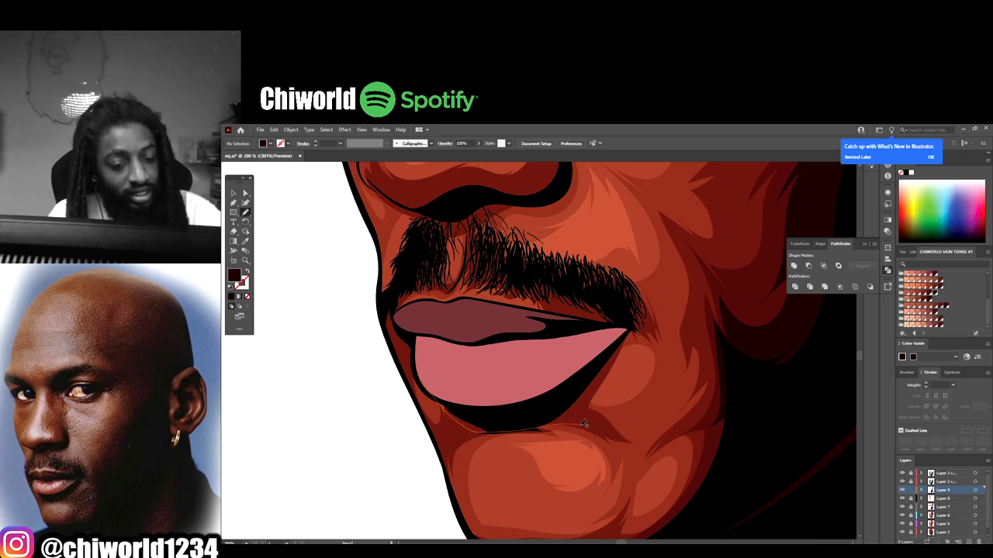
{"action": "left_click_drag", "start_coordinate": [584, 423], "coordinate": [622, 335]}
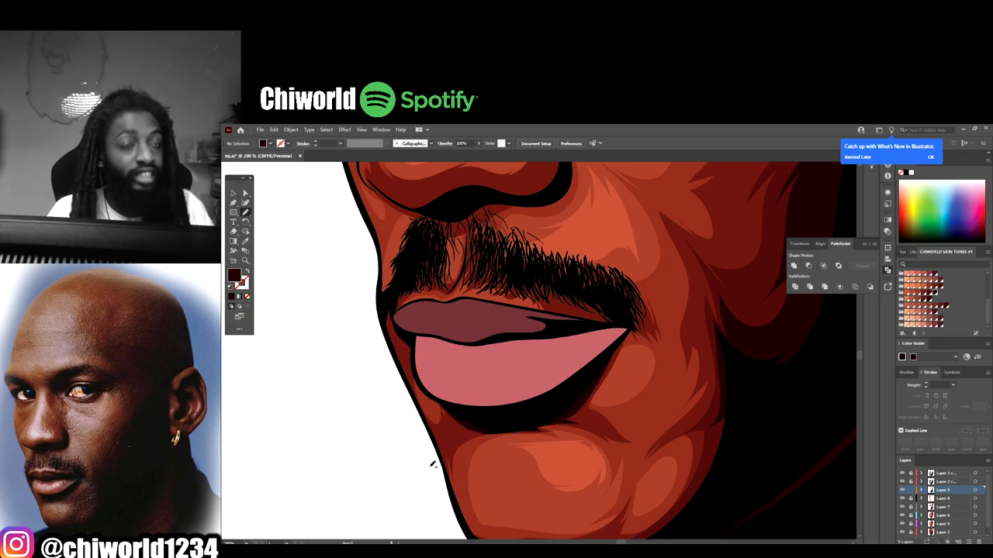
- Draw a very dark brown shadow under the nose, from the far nostril along the base and around the near nostril
{"action": "scroll", "coordinate": [432, 464], "scroll_direction": "down", "scroll_amount": 5}
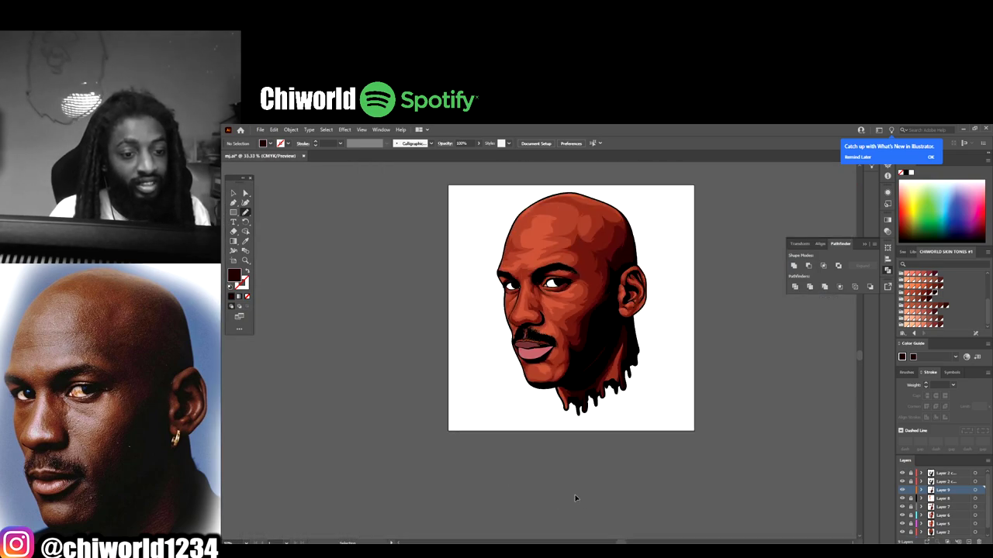
{"action": "scroll", "coordinate": [578, 474], "scroll_direction": "up", "scroll_amount": 3}
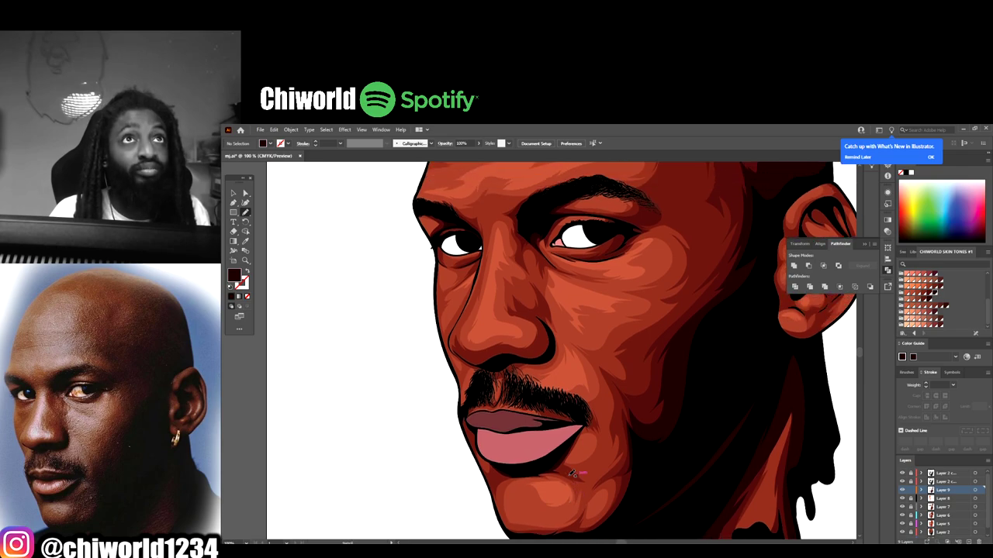
{"action": "scroll", "coordinate": [429, 386], "scroll_direction": "up", "scroll_amount": 3}
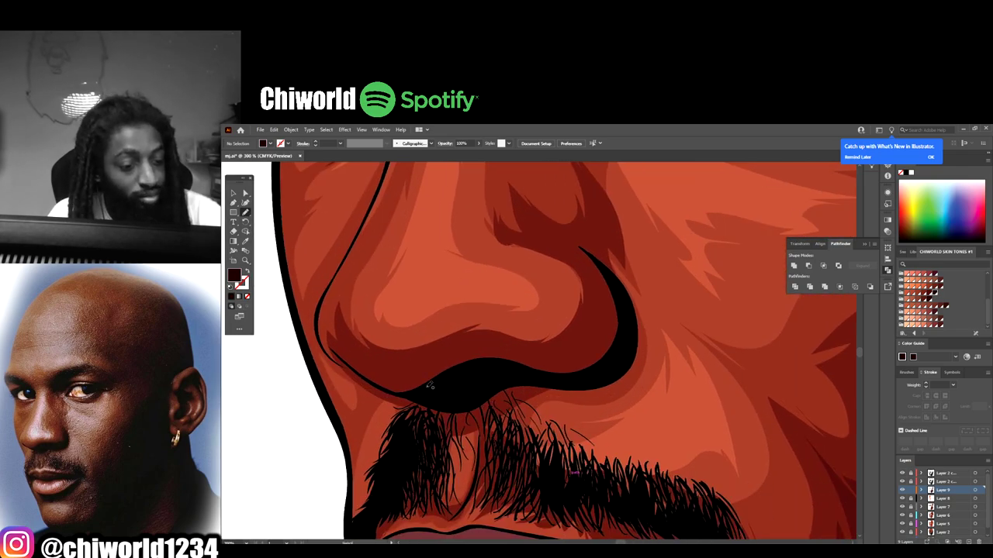
{"action": "mouse_move", "coordinate": [449, 383]}
{"action": "left_mouse_down"}
{"action": "mouse_move", "coordinate": [596, 376]}
{"action": "mouse_move", "coordinate": [623, 351]}
{"action": "mouse_move", "coordinate": [635, 315]}
{"action": "left_mouse_up"}
{"action": "mouse_move", "coordinate": [613, 397]}
{"action": "left_mouse_down"}
{"action": "mouse_move", "coordinate": [554, 403]}
{"action": "mouse_move", "coordinate": [464, 428]}
{"action": "mouse_move", "coordinate": [425, 415]}
{"action": "left_mouse_up"}
{"action": "left_click_drag", "start_coordinate": [390, 386], "coordinate": [388, 385]}
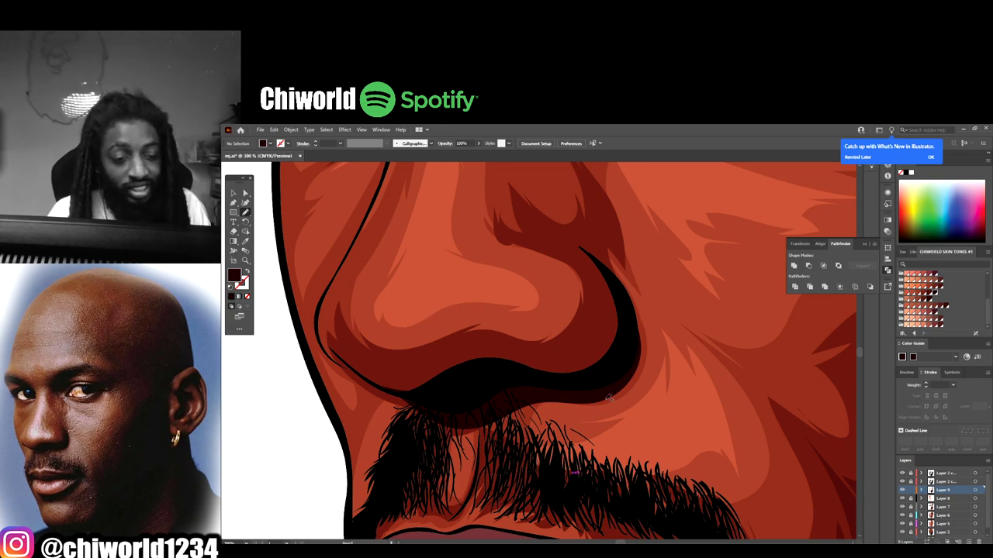
- Examine the shading of the whole portrait from farther away and closer up
{"action": "scroll", "coordinate": [520, 364], "scroll_direction": "down", "scroll_amount": 4}
{"action": "scroll", "coordinate": [764, 447], "scroll_direction": "down", "scroll_amount": 1}
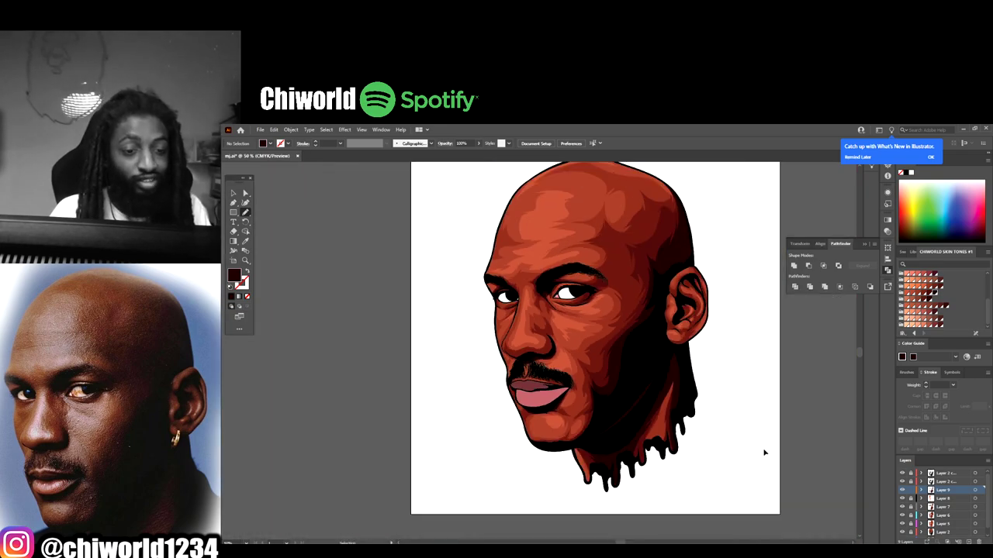
{"action": "scroll", "coordinate": [807, 454], "scroll_direction": "up", "scroll_amount": 1}
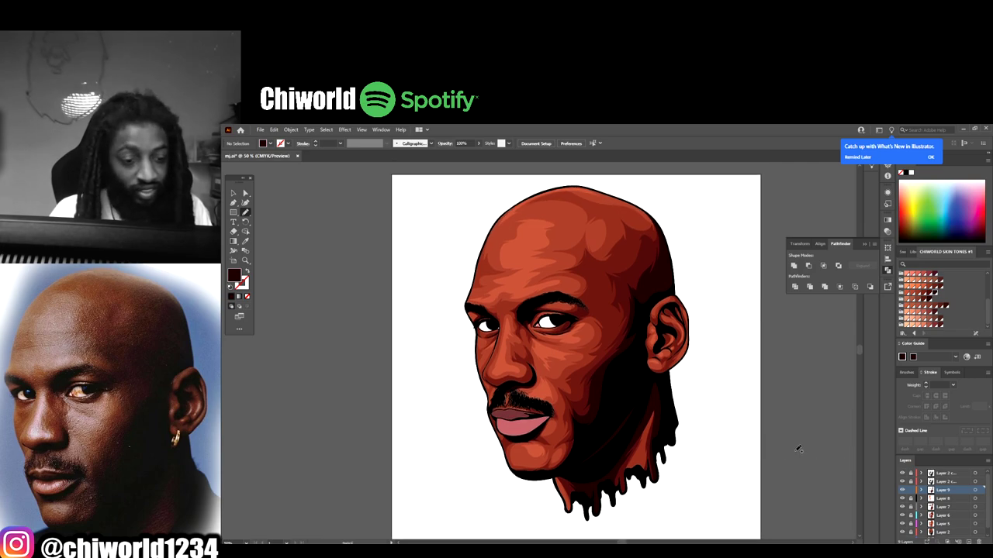
{"action": "scroll", "coordinate": [789, 439], "scroll_direction": "up", "scroll_amount": 1}
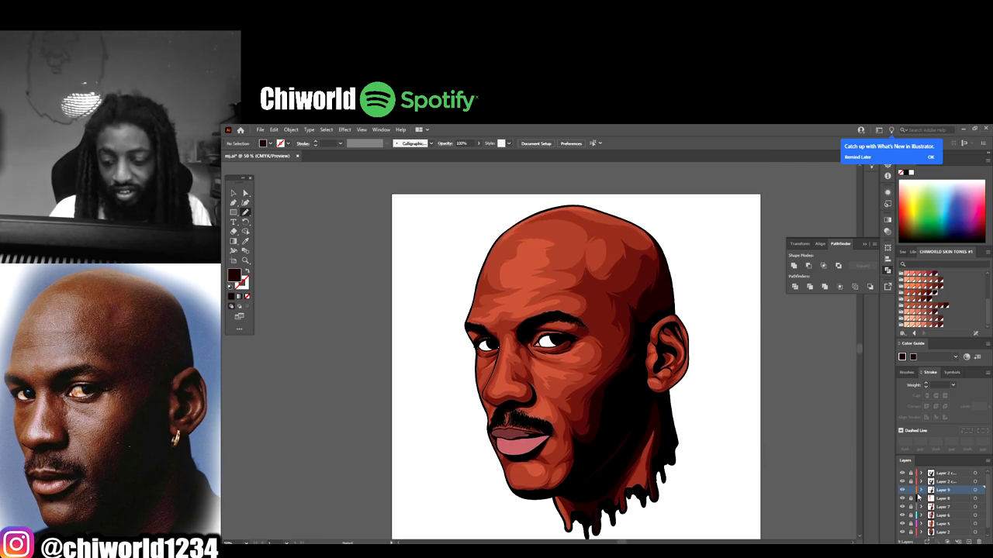
{"action": "scroll", "coordinate": [910, 528], "scroll_direction": "down", "scroll_amount": 1}
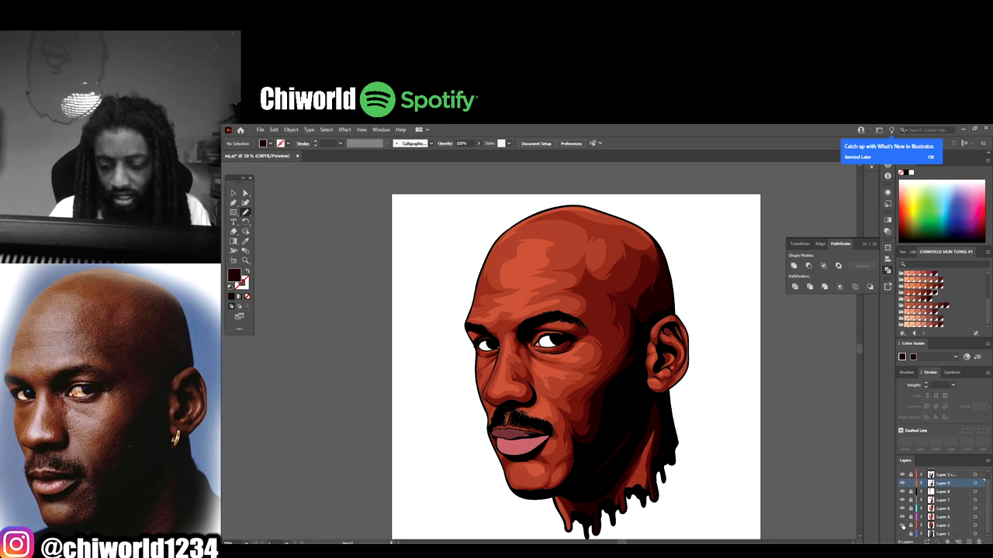
{"action": "key", "text": "ctrl+minus"}
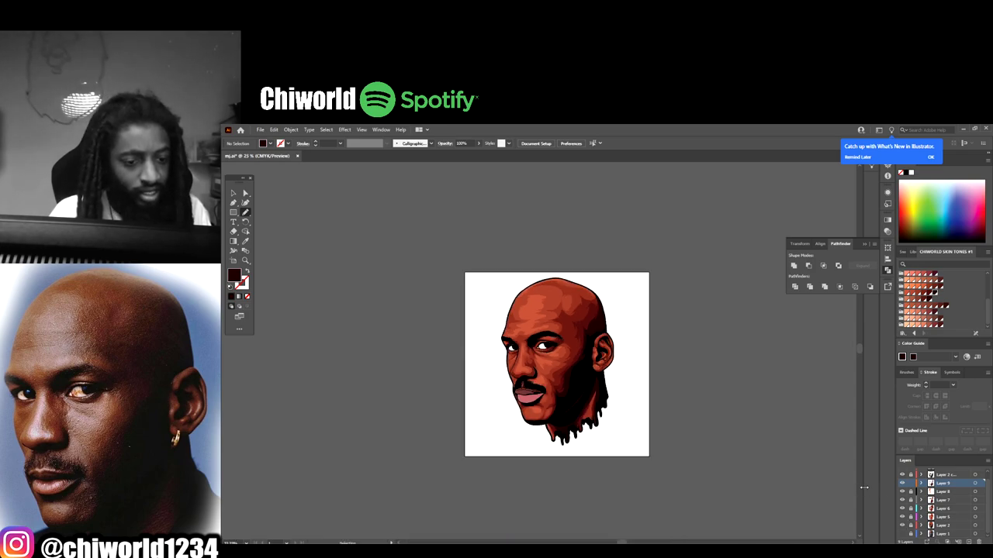
{"action": "key", "text": "ctrl+plus"}
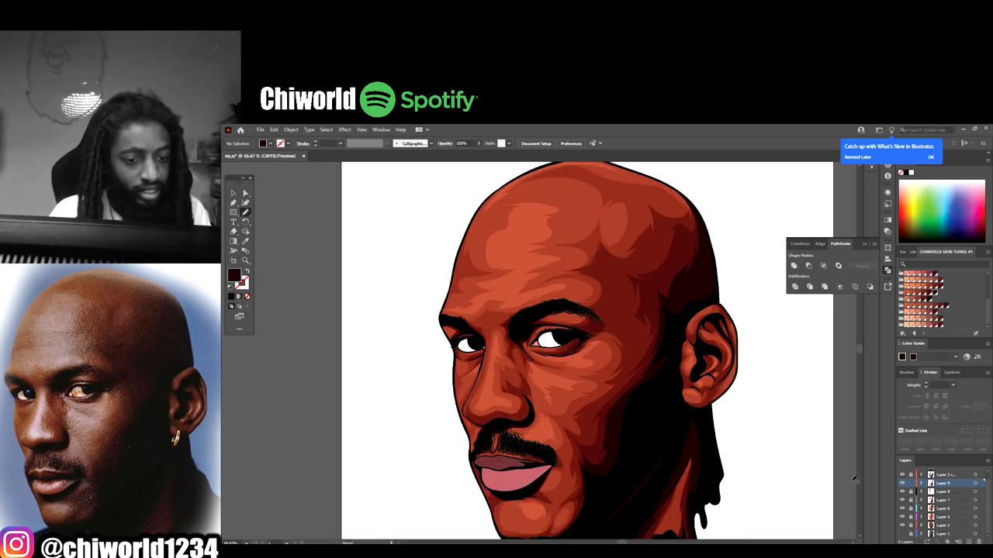
{"action": "key", "text": "ctrl+minus"}
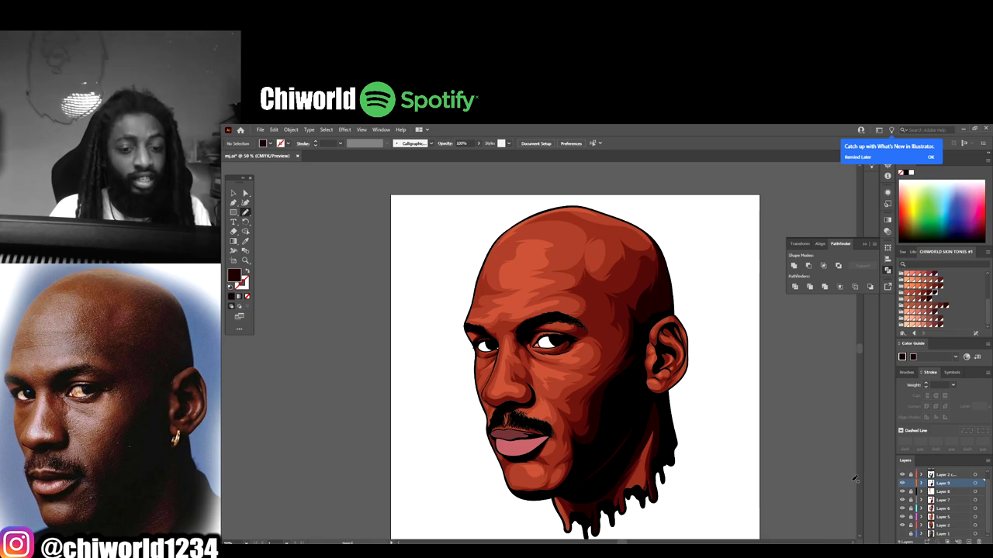
{"action": "key", "text": "ctrl+minus"}
{"action": "key", "text": "ctrl+plus"}
{"action": "key", "text": "ctrl+plus"}
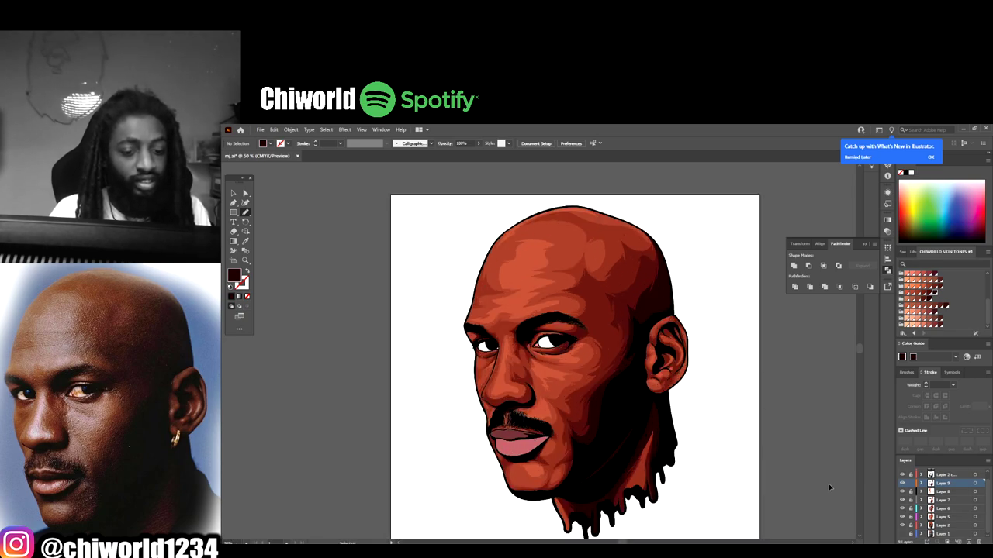
{"action": "scroll", "coordinate": [828, 482], "scroll_direction": "down", "scroll_amount": 1}
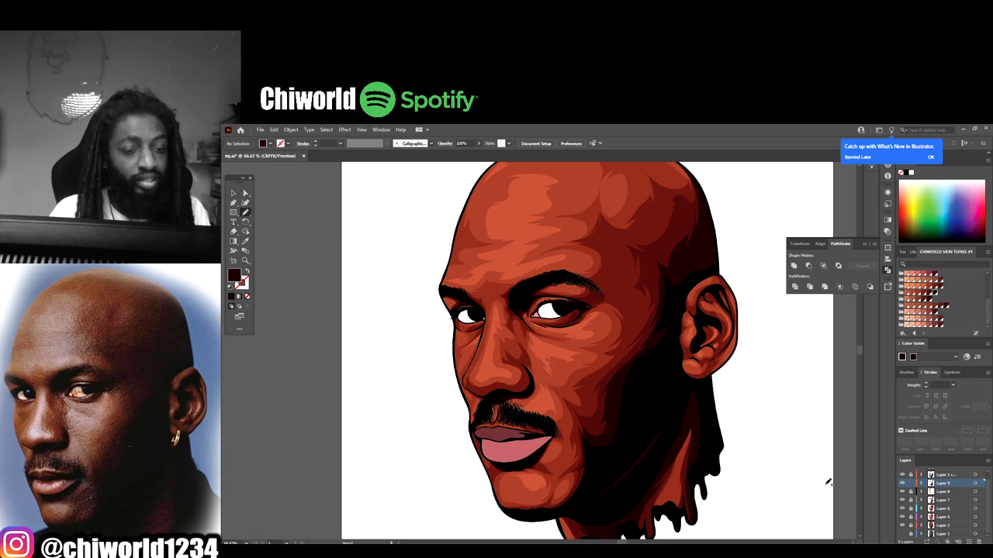
- Draw a very dark brown shadow along the inner edge of the near nostril's black outline, redoing the stroke once
{"action": "scroll", "coordinate": [502, 366], "scroll_direction": "up", "scroll_amount": 4}
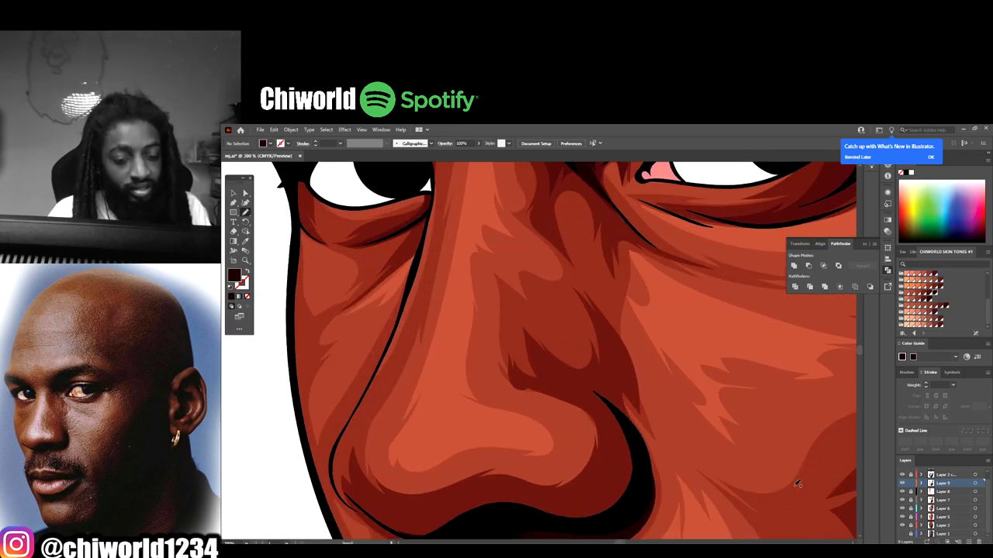
{"action": "mouse_move", "coordinate": [633, 446]}
{"action": "left_mouse_down"}
{"action": "mouse_move", "coordinate": [645, 382]}
{"action": "mouse_move", "coordinate": [597, 316]}
{"action": "left_mouse_up"}
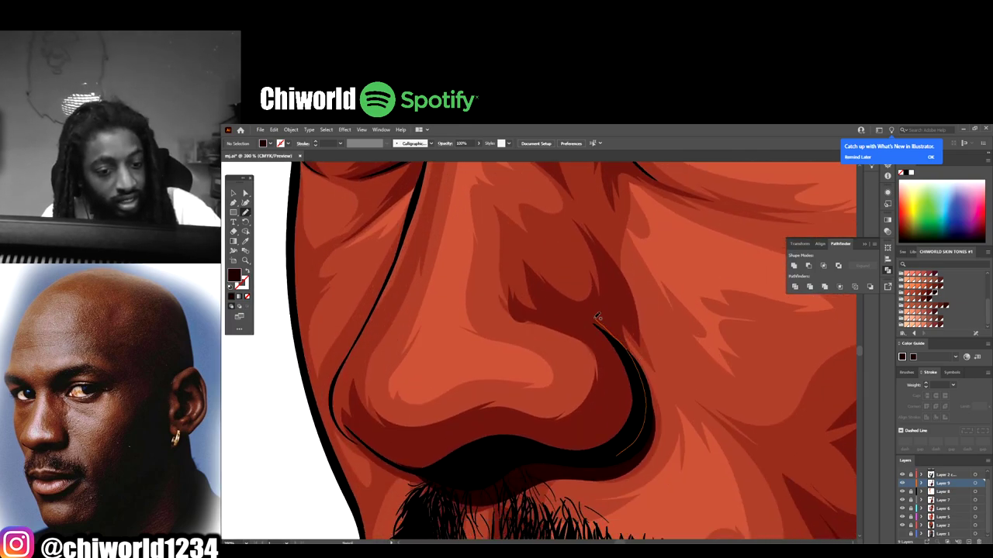
{"action": "mouse_move", "coordinate": [628, 415]}
{"action": "left_mouse_down"}
{"action": "mouse_move", "coordinate": [584, 451]}
{"action": "mouse_move", "coordinate": [531, 458]}
{"action": "left_mouse_up"}
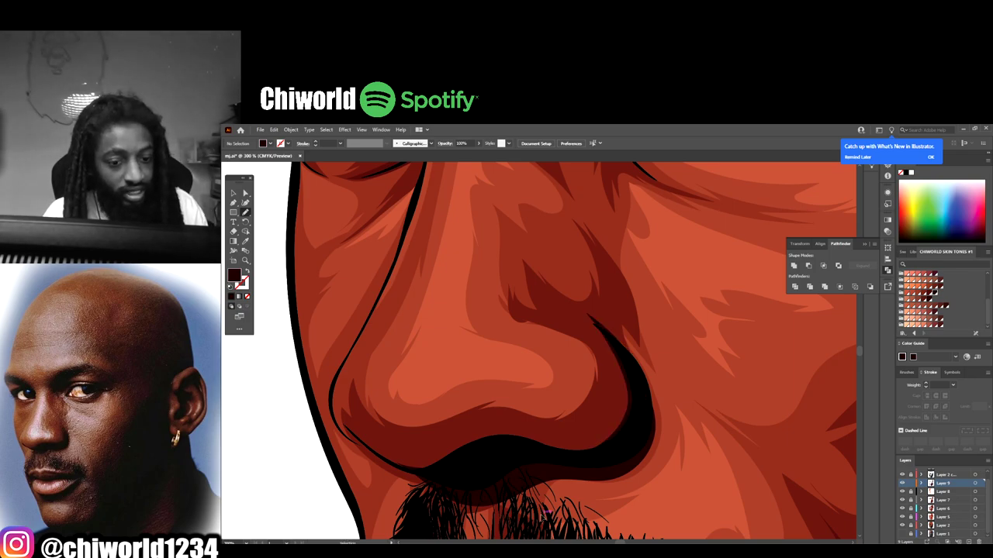
{"action": "key", "text": "ctrl+z"}
{"action": "mouse_move", "coordinate": [641, 415]}
{"action": "left_mouse_down"}
{"action": "mouse_move", "coordinate": [617, 345]}
{"action": "mouse_move", "coordinate": [588, 320]}
{"action": "left_mouse_up"}
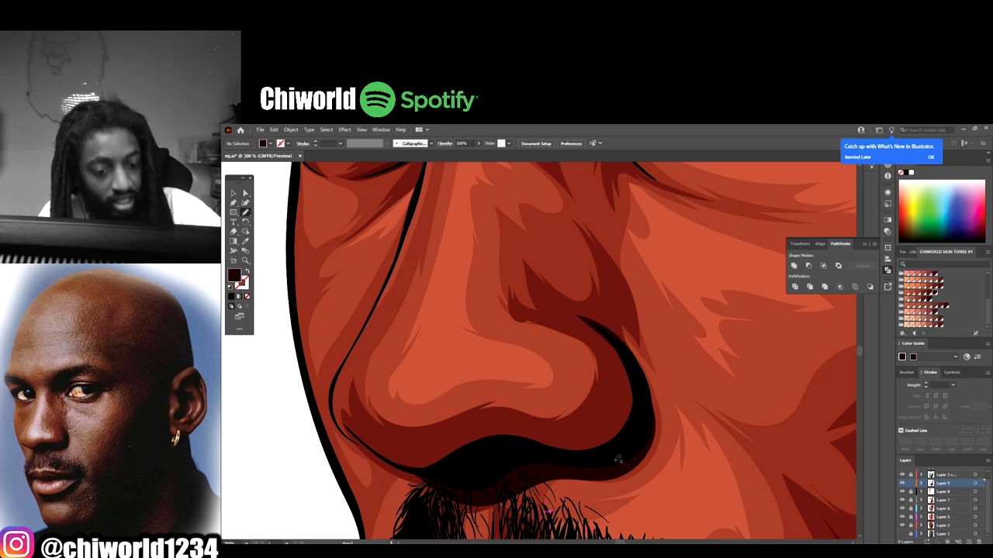
{"action": "key", "text": "ctrl+minus"}
{"action": "key", "text": "ctrl+minus"}
{"action": "key", "text": "ctrl+minus"}
{"action": "key", "text": "ctrl+minus"}
{"action": "key", "text": "ctrl+minus"}
{"action": "key", "text": "ctrl+minus"}
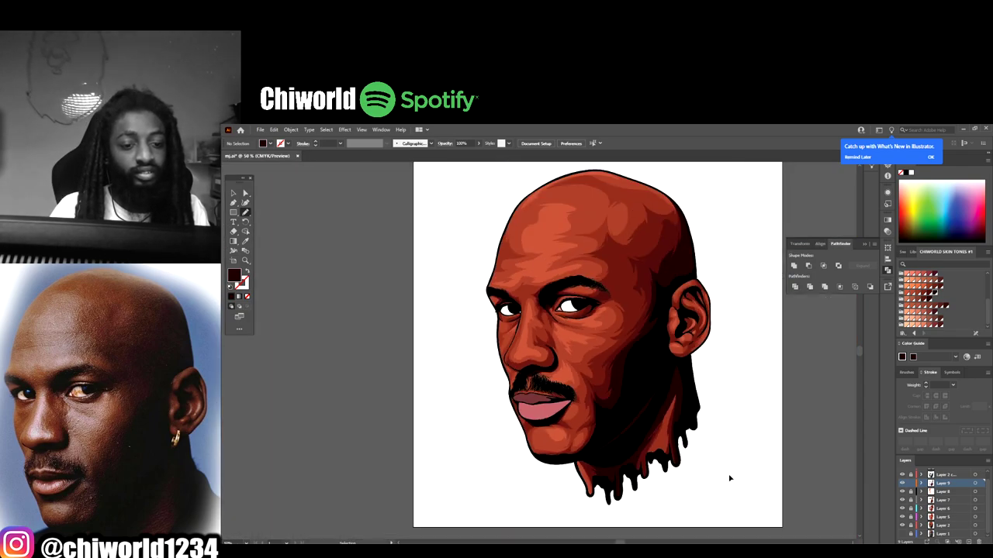
{"action": "key", "text": "ctrl+plus"}
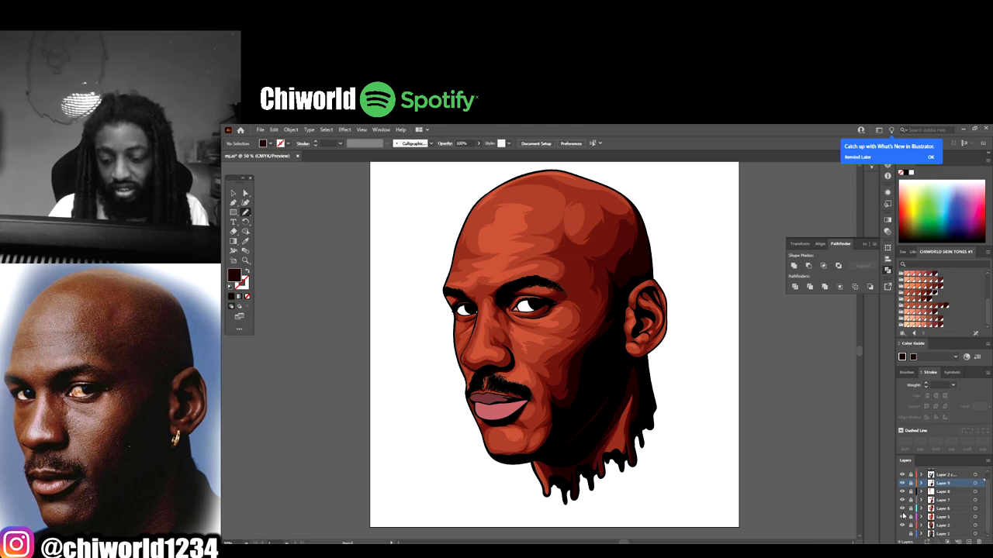
- Identify Layer 5 by toggling its visibility, make it the active layer and sample its reddish-brown shade as the fill
{"action": "left_click", "coordinate": [902, 516]}
{"action": "left_click", "coordinate": [902, 517]}
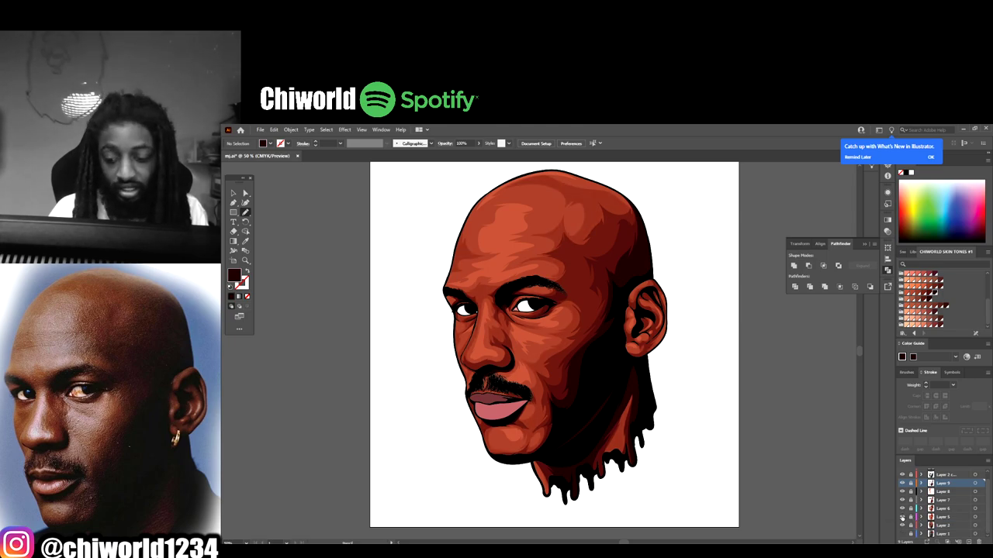
{"action": "left_click", "coordinate": [942, 517]}
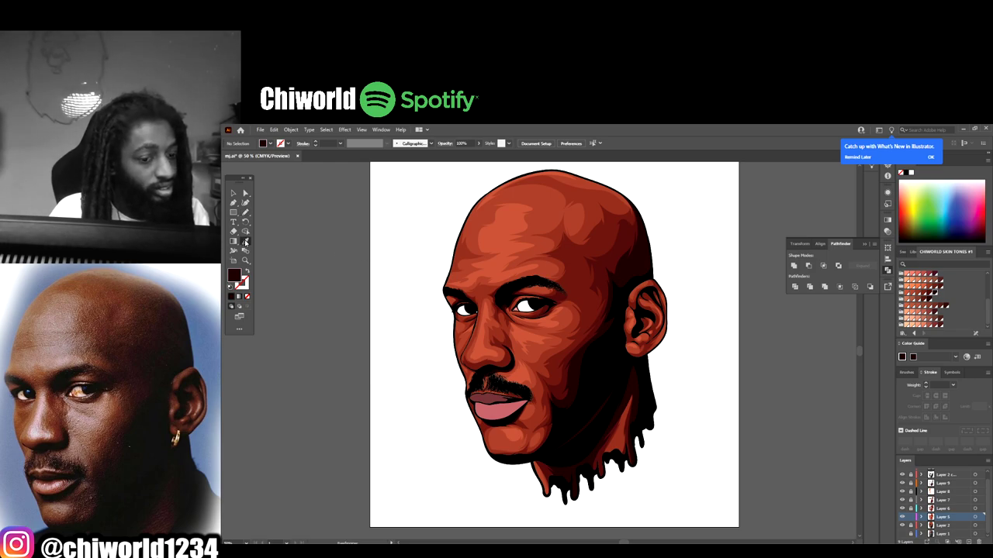
{"action": "left_click", "coordinate": [246, 242]}
{"action": "key", "text": "ctrl+a"}
{"action": "key", "text": "ctrl+shift+a"}
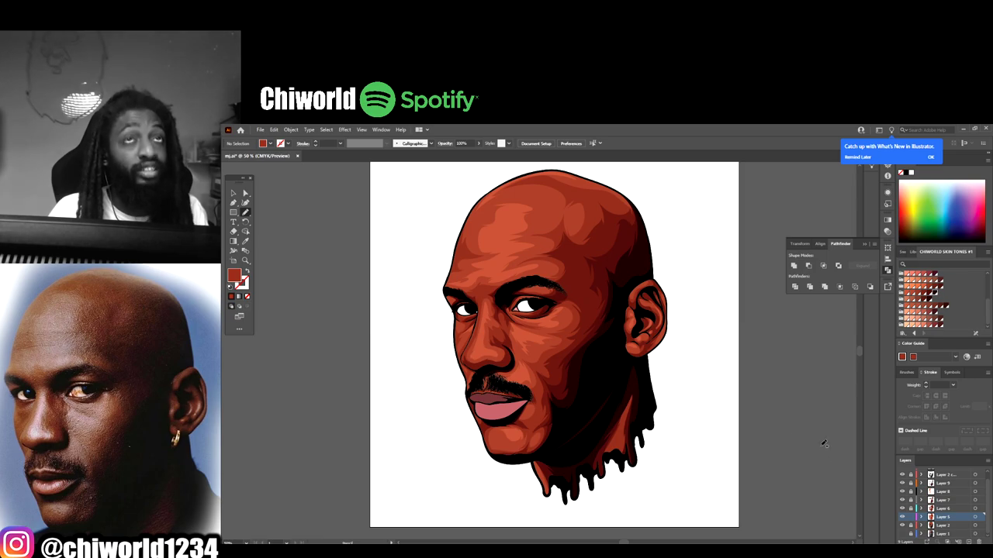
- Examine the existing reddish-brown shading shapes of Layer 5 around the nose, cheek, eyes and forehead
{"action": "key", "text": "ctrl+equal"}
{"action": "key", "text": "ctrl+equal"}
{"action": "key", "text": "ctrl+equal"}
{"action": "key", "text": "ctrl+equal"}
{"action": "scroll", "coordinate": [804, 482], "scroll_direction": "up", "scroll_amount": 1}
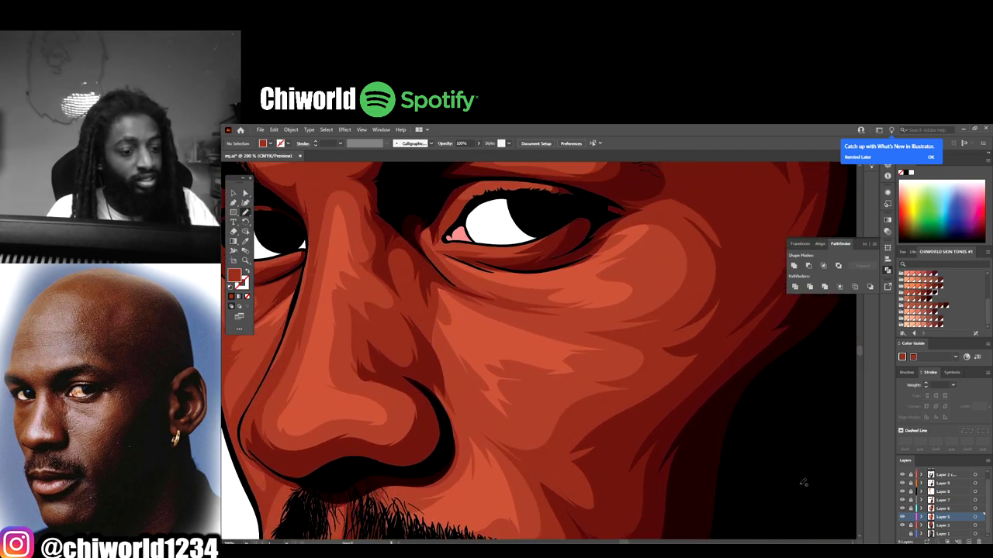
{"action": "key", "text": "ctrl+a"}
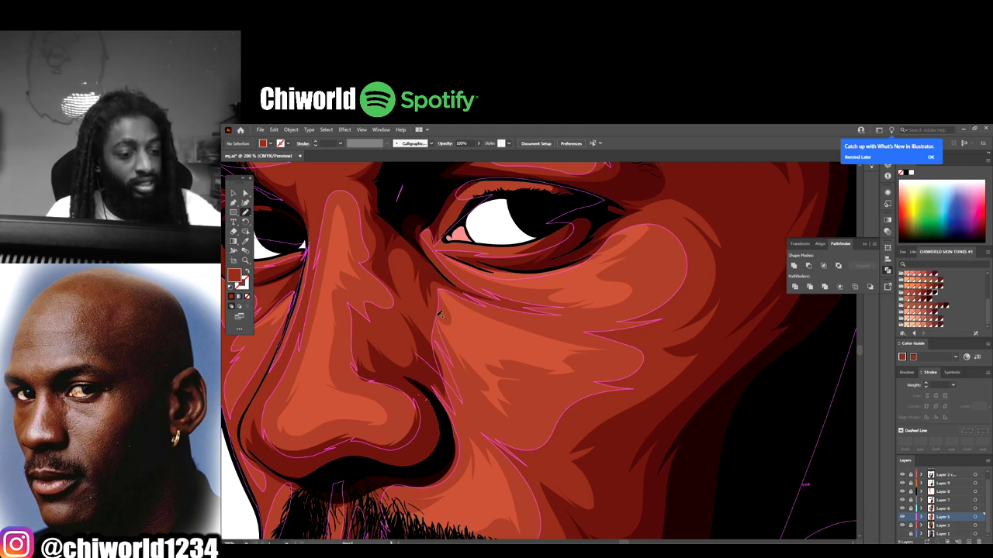
{"action": "key", "text": "ctrl+0"}
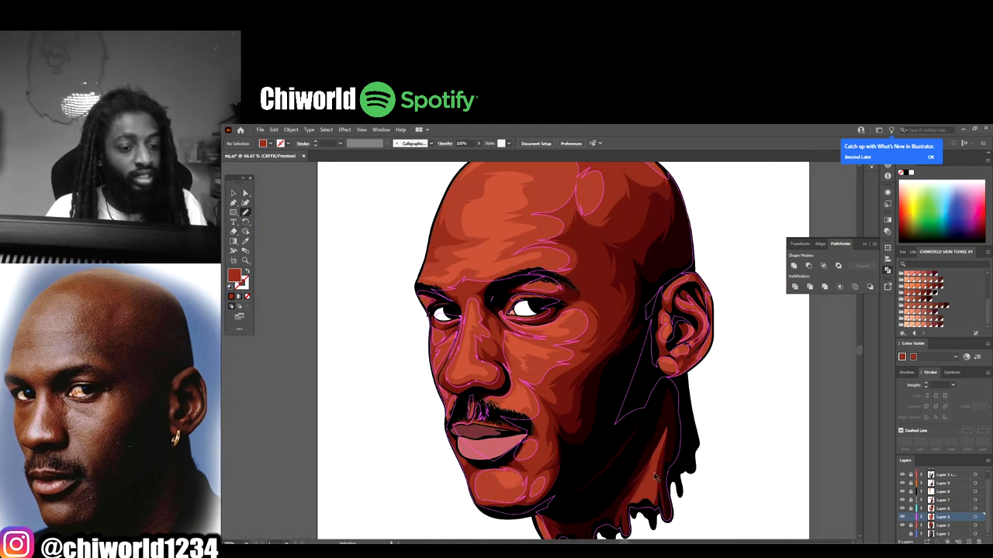
{"action": "key", "text": "ctrl+shift+a"}
{"action": "key", "text": "ctrl+equal"}
{"action": "key", "text": "ctrl+equal"}
{"action": "key", "text": "ctrl+a"}
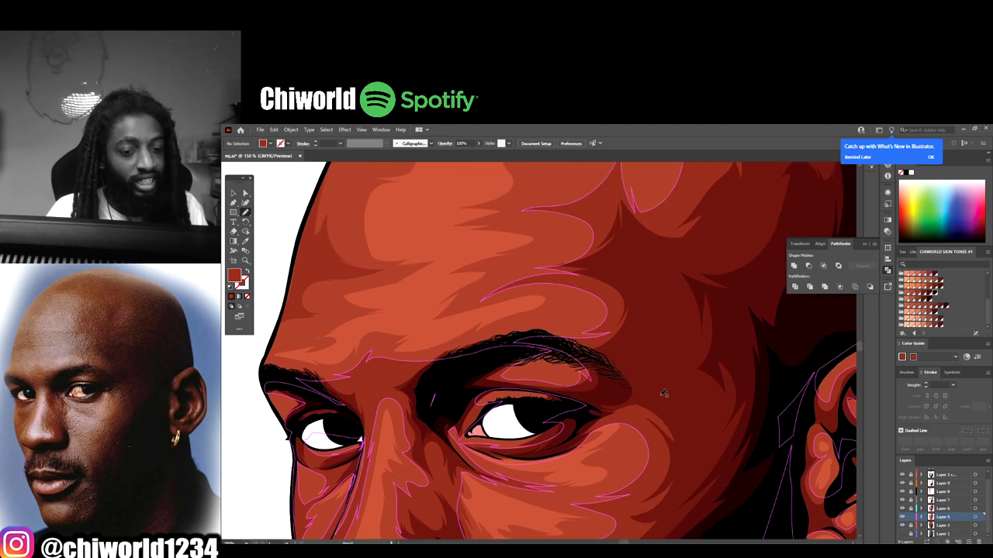
- Draw a reddish-brown shadow along the far edge of the forehead, just inside the head outline
{"action": "scroll", "coordinate": [541, 344], "scroll_direction": "up", "scroll_amount": 1}
{"action": "left_click", "coordinate": [273, 207]}
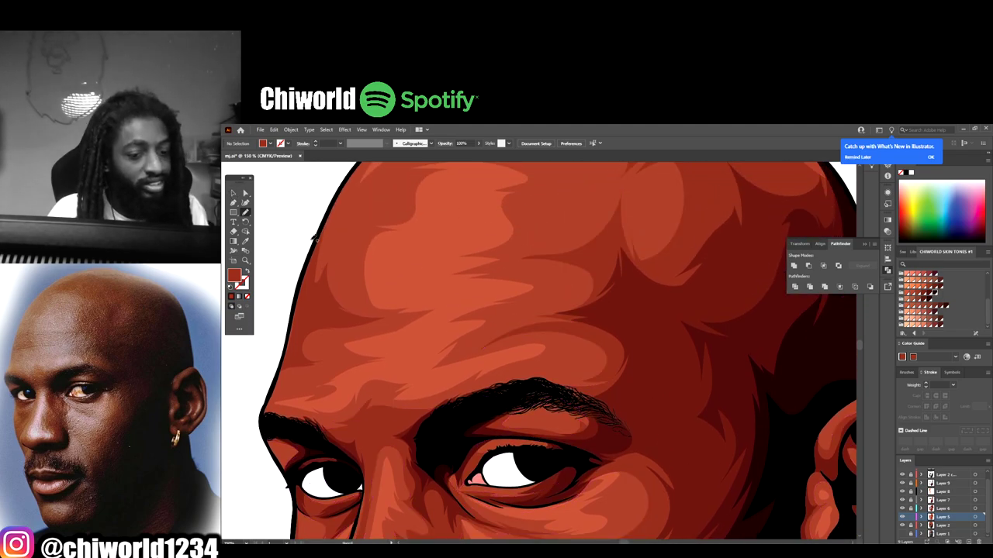
{"action": "scroll", "coordinate": [331, 309], "scroll_direction": "up", "scroll_amount": 1}
{"action": "key", "text": "ctrl+minus"}
{"action": "key", "text": "ctrl+equal"}
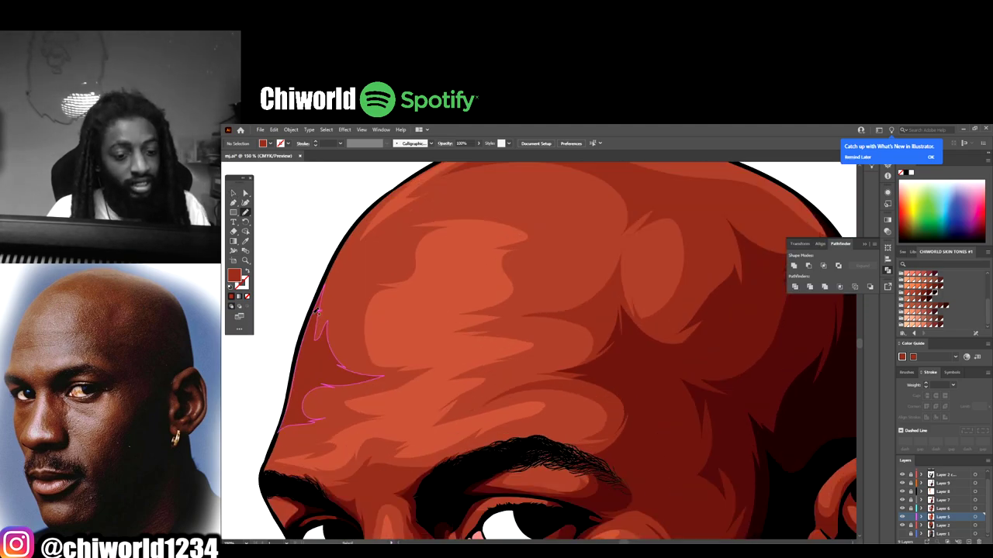
{"action": "left_click_drag", "start_coordinate": [321, 285], "coordinate": [316, 310]}
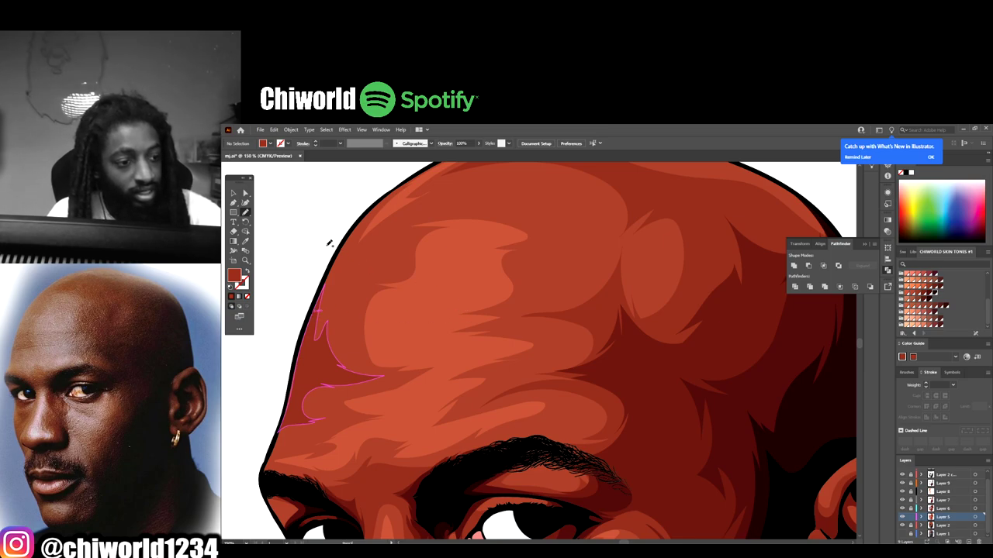
{"action": "key", "text": "v"}
{"action": "left_click", "coordinate": [301, 256]}
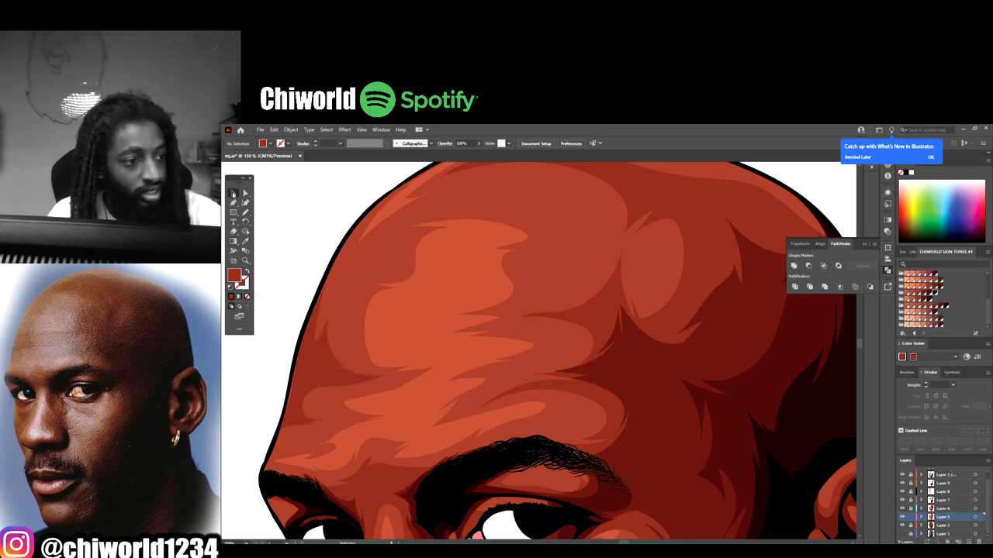
{"action": "left_click", "coordinate": [245, 213]}
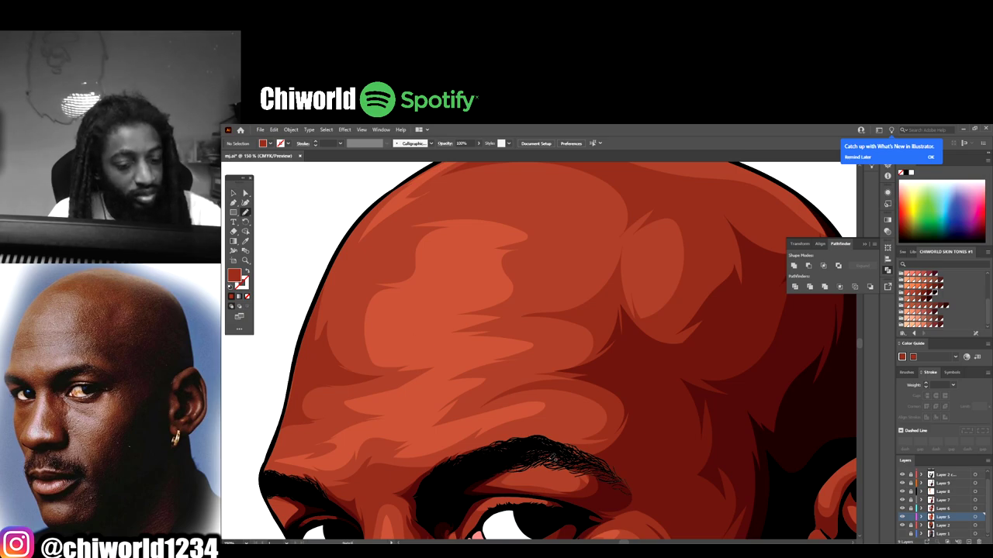
- Draw a jagged reddish-brown shadow from the near eyebrow up the forehead, around the oval highlight and down the temple
{"action": "mouse_move", "coordinate": [635, 444]}
{"action": "left_mouse_down"}
{"action": "mouse_move", "coordinate": [519, 449]}
{"action": "mouse_move", "coordinate": [487, 470]}
{"action": "mouse_move", "coordinate": [590, 489]}
{"action": "mouse_move", "coordinate": [632, 449]}
{"action": "left_mouse_up"}
{"action": "mouse_move", "coordinate": [464, 464]}
{"action": "left_mouse_down"}
{"action": "mouse_move", "coordinate": [563, 432]}
{"action": "mouse_move", "coordinate": [582, 408]}
{"action": "mouse_move", "coordinate": [535, 394]}
{"action": "mouse_move", "coordinate": [457, 414]}
{"action": "mouse_move", "coordinate": [566, 361]}
{"action": "mouse_move", "coordinate": [565, 342]}
{"action": "mouse_move", "coordinate": [519, 331]}
{"action": "mouse_move", "coordinate": [544, 325]}
{"action": "mouse_move", "coordinate": [495, 325]}
{"action": "left_mouse_up"}
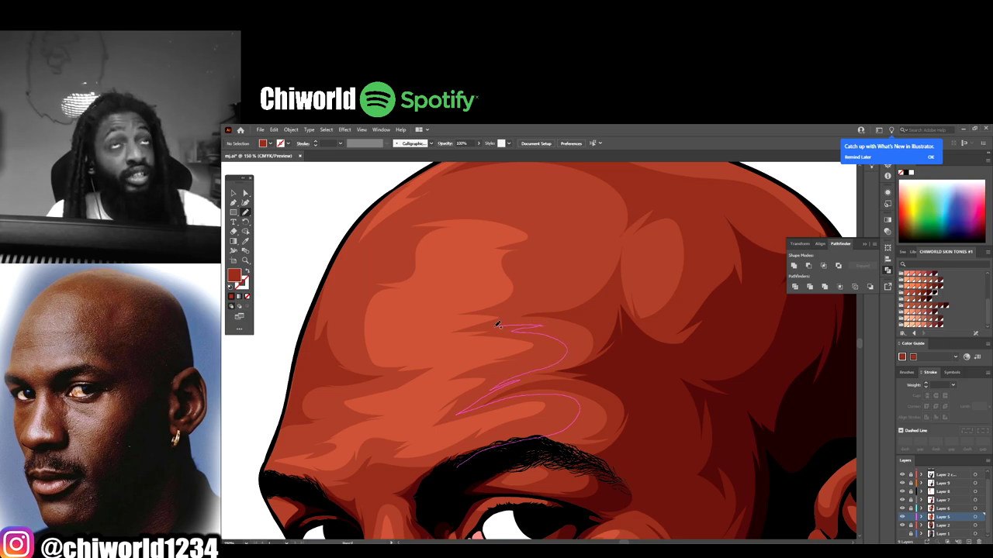
{"action": "mouse_move", "coordinate": [533, 295]}
{"action": "left_mouse_down"}
{"action": "mouse_move", "coordinate": [570, 273]}
{"action": "mouse_move", "coordinate": [547, 294]}
{"action": "mouse_move", "coordinate": [574, 289]}
{"action": "mouse_move", "coordinate": [604, 263]}
{"action": "mouse_move", "coordinate": [591, 226]}
{"action": "mouse_move", "coordinate": [588, 250]}
{"action": "mouse_move", "coordinate": [544, 191]}
{"action": "mouse_move", "coordinate": [612, 204]}
{"action": "mouse_move", "coordinate": [635, 183]}
{"action": "mouse_move", "coordinate": [679, 201]}
{"action": "mouse_move", "coordinate": [643, 284]}
{"action": "left_mouse_up"}
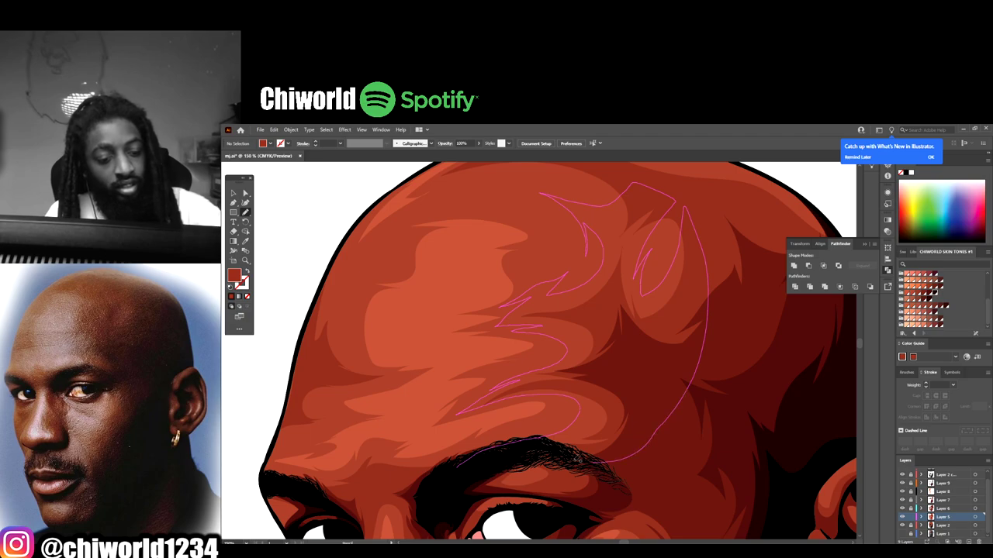
{"action": "key", "text": "ctrl+shift+a"}
{"action": "key", "text": "ctrl+minus"}
{"action": "key", "text": "ctrl+minus"}
{"action": "key", "text": "ctrl+minus"}
{"action": "key", "text": "ctrl+minus"}
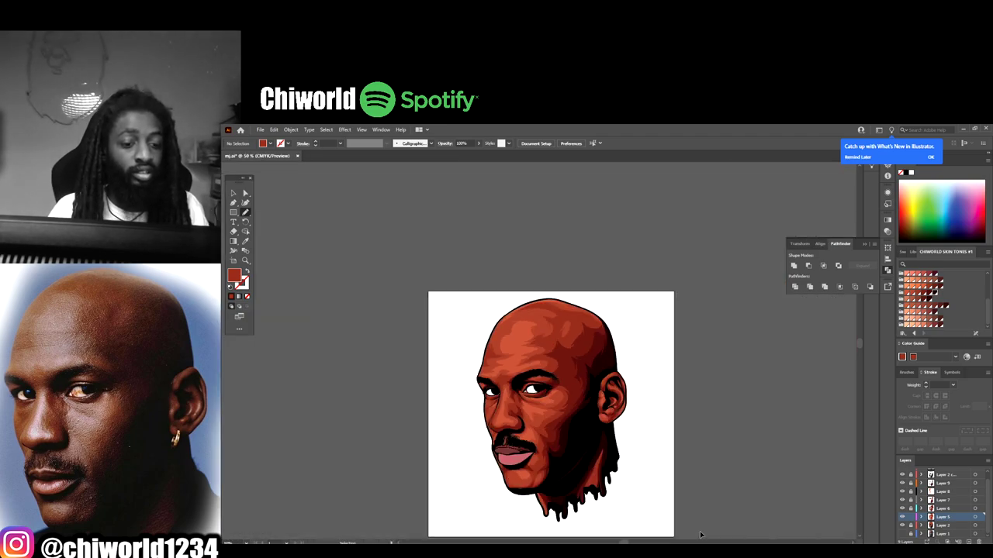
- Draw reddish-brown shadows across the crown and down the far side of the head, leaving a lighter rim along the outline
{"action": "key", "text": "ctrl+plus"}
{"action": "key", "text": "ctrl+plus"}
{"action": "key", "text": "ctrl+plus"}
{"action": "scroll", "coordinate": [652, 505], "scroll_direction": "up", "scroll_amount": 2}
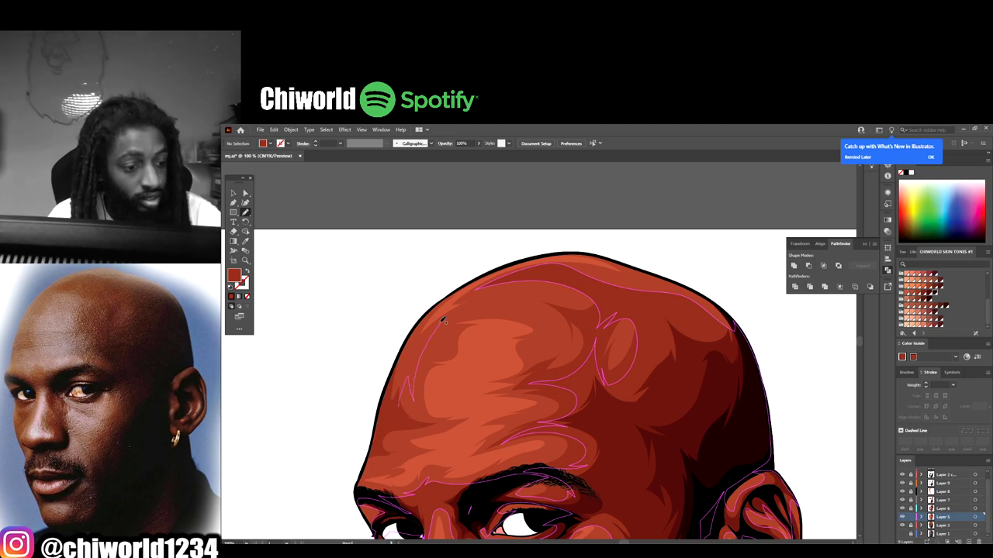
{"action": "key", "text": "ctrl+minus"}
{"action": "key", "text": "ctrl+minus"}
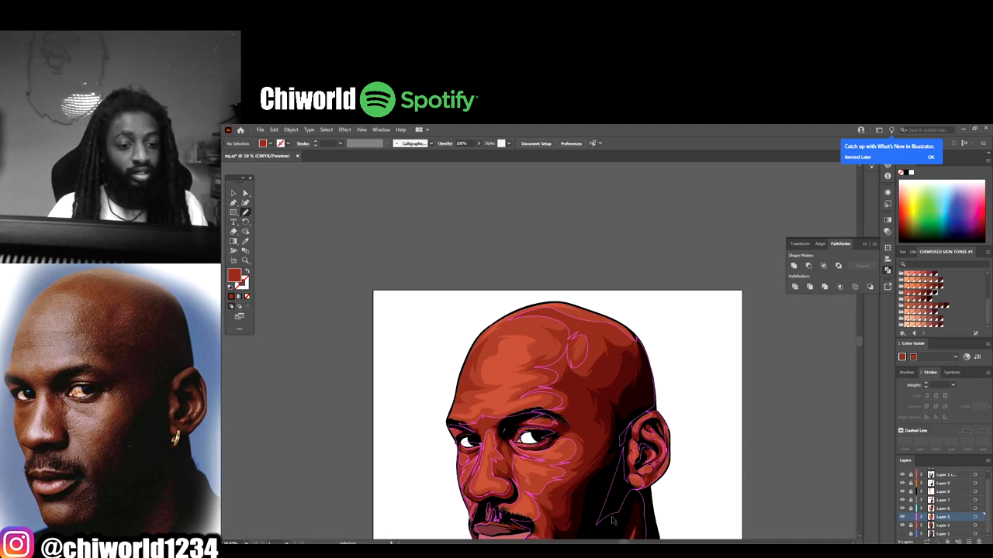
{"action": "key", "text": "ctrl+minus"}
{"action": "key", "text": "ctrl+minus"}
{"action": "key", "text": "ctrl+plus"}
{"action": "key", "text": "ctrl+plus"}
{"action": "key", "text": "ctrl+plus"}
{"action": "key", "text": "ctrl+plus"}
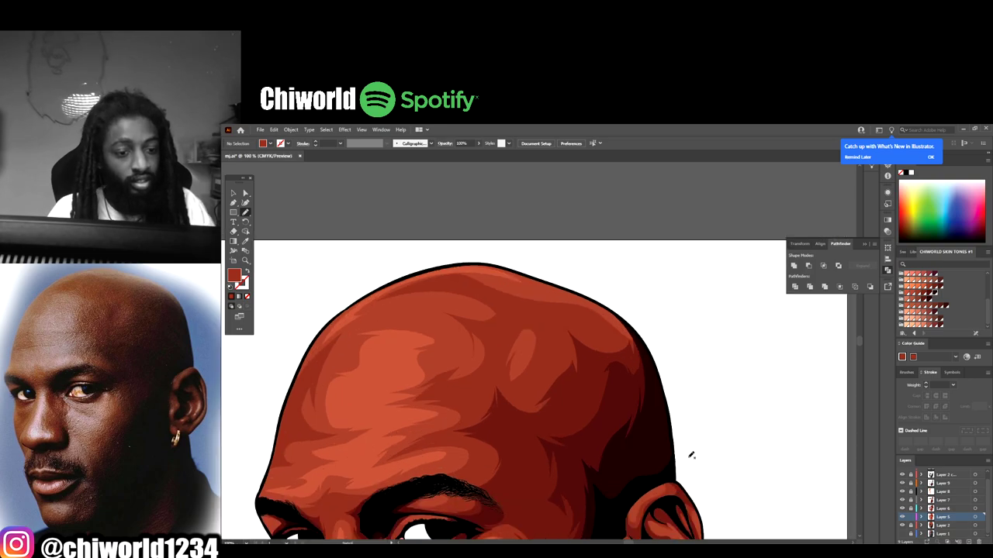
{"action": "mouse_move", "coordinate": [508, 302]}
{"action": "left_mouse_down"}
{"action": "mouse_move", "coordinate": [615, 316]}
{"action": "mouse_move", "coordinate": [587, 298]}
{"action": "mouse_move", "coordinate": [481, 272]}
{"action": "mouse_move", "coordinate": [508, 287]}
{"action": "mouse_move", "coordinate": [427, 275]}
{"action": "left_mouse_up"}
{"action": "scroll", "coordinate": [577, 487], "scroll_direction": "down", "scroll_amount": 2}
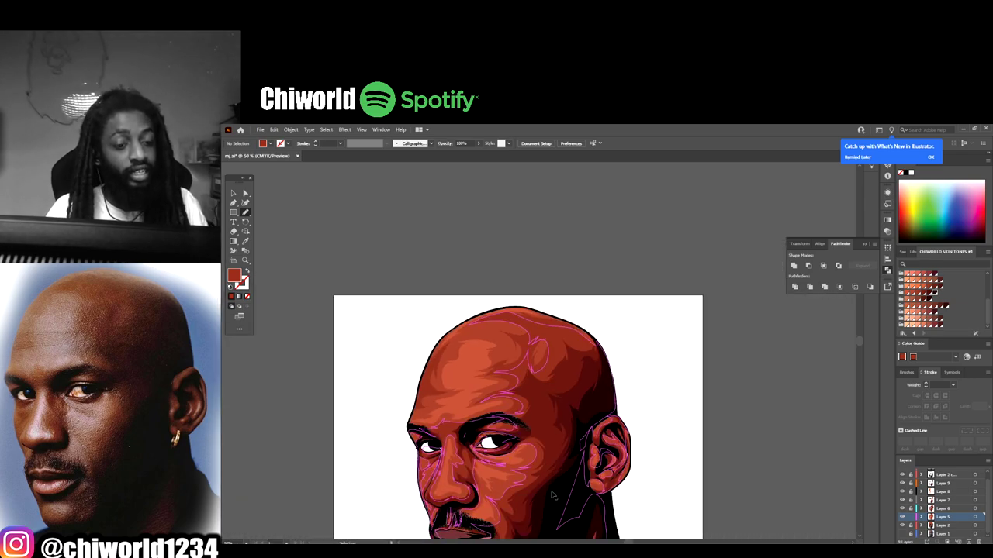
- Draw a curved reddish-brown shadow with pointed ends over the upper edge of the large forehead highlight
{"action": "scroll", "coordinate": [620, 504], "scroll_direction": "up", "scroll_amount": 4}
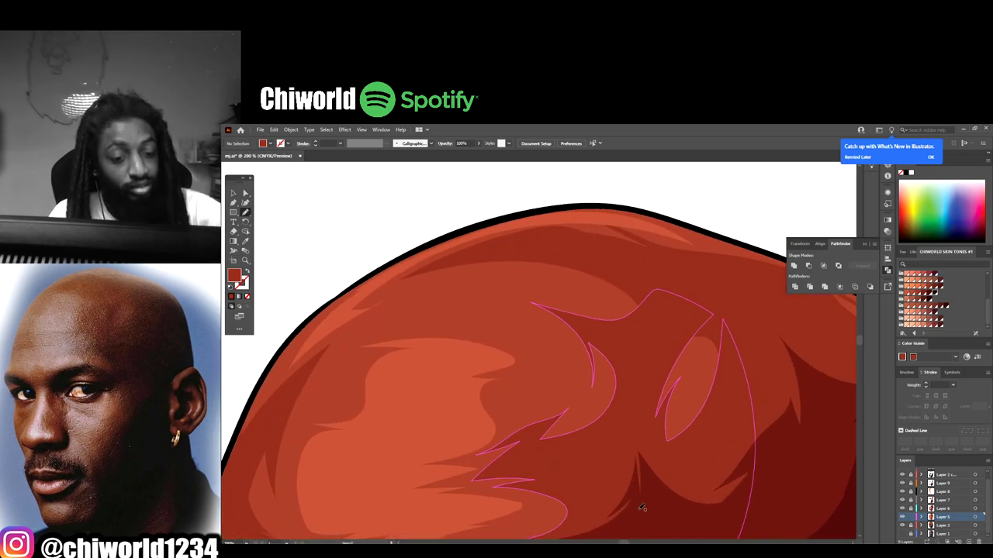
{"action": "mouse_move", "coordinate": [607, 342]}
{"action": "left_mouse_down"}
{"action": "mouse_move", "coordinate": [578, 407]}
{"action": "mouse_move", "coordinate": [584, 362]}
{"action": "mouse_move", "coordinate": [575, 389]}
{"action": "mouse_move", "coordinate": [566, 355]}
{"action": "mouse_move", "coordinate": [503, 331]}
{"action": "mouse_move", "coordinate": [542, 329]}
{"action": "mouse_move", "coordinate": [499, 314]}
{"action": "mouse_move", "coordinate": [459, 306]}
{"action": "mouse_move", "coordinate": [420, 317]}
{"action": "mouse_move", "coordinate": [430, 306]}
{"action": "mouse_move", "coordinate": [359, 329]}
{"action": "mouse_move", "coordinate": [456, 271]}
{"action": "mouse_move", "coordinate": [536, 256]}
{"action": "mouse_move", "coordinate": [669, 282]}
{"action": "mouse_move", "coordinate": [663, 370]}
{"action": "mouse_move", "coordinate": [644, 388]}
{"action": "left_mouse_up"}
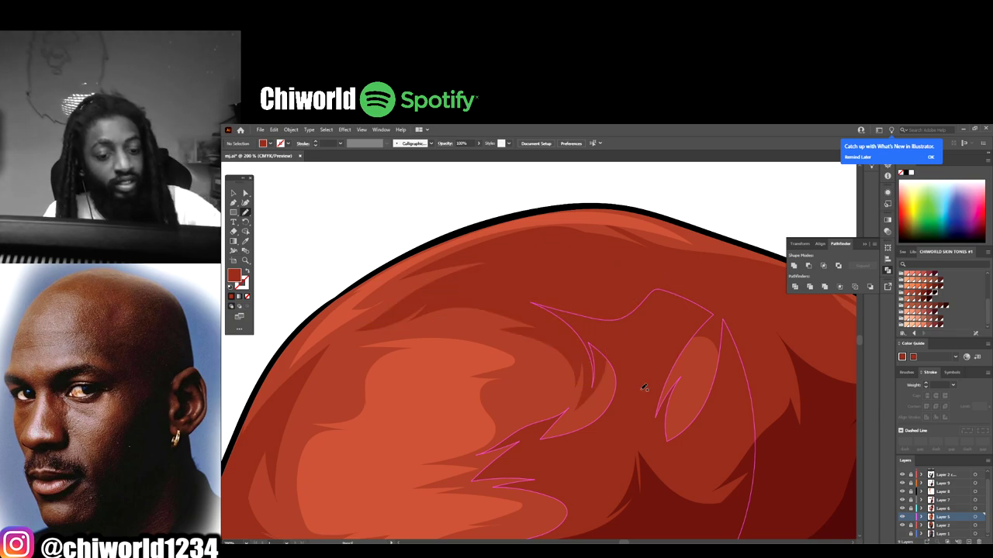
{"action": "key", "text": "ctrl+minus"}
{"action": "key", "text": "ctrl+minus"}
{"action": "key", "text": "ctrl+minus"}
{"action": "key", "text": "ctrl+minus"}
{"action": "key", "text": "ctrl+minus"}
{"action": "key", "text": "ctrl+minus"}
{"action": "key", "text": "ctrl+minus"}
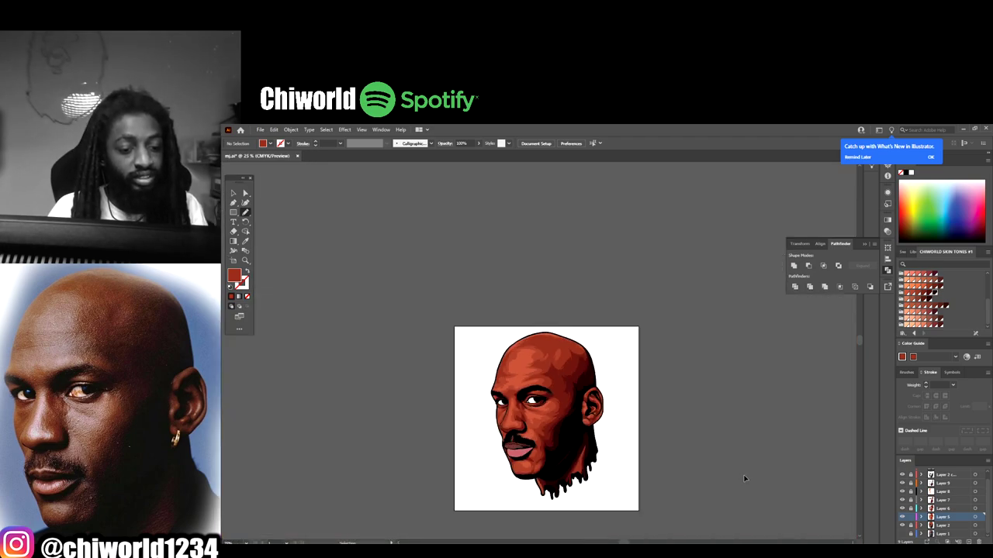
- Draw a small jagged reddish-brown shadow at the near mouth corner, running back beneath the lower lip
{"action": "key", "text": "ctrl+plus"}
{"action": "key", "text": "ctrl+plus"}
{"action": "key", "text": "ctrl+plus"}
{"action": "key", "text": "ctrl+plus"}
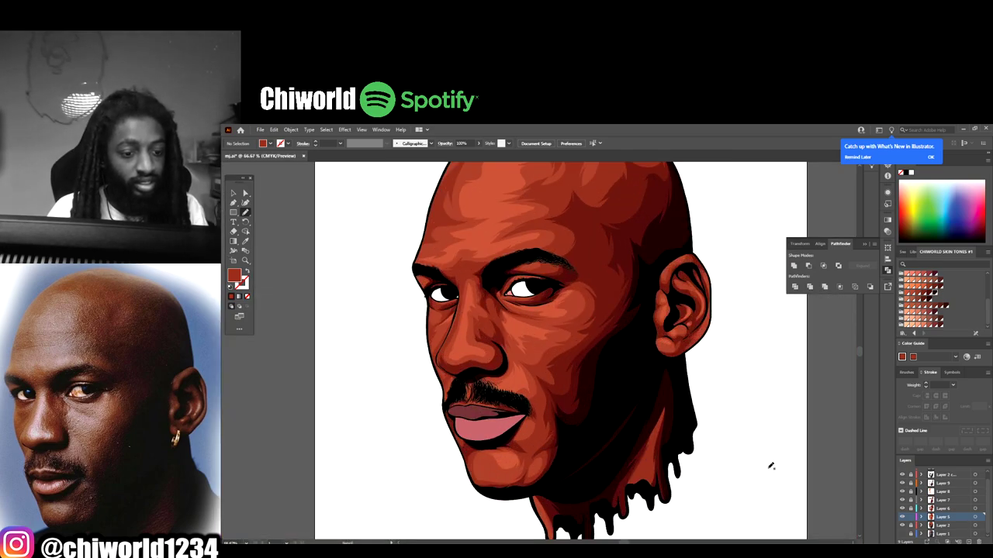
{"action": "scroll", "coordinate": [773, 462], "scroll_direction": "up", "scroll_amount": 1}
{"action": "scroll", "coordinate": [767, 459], "scroll_direction": "down", "scroll_amount": 3}
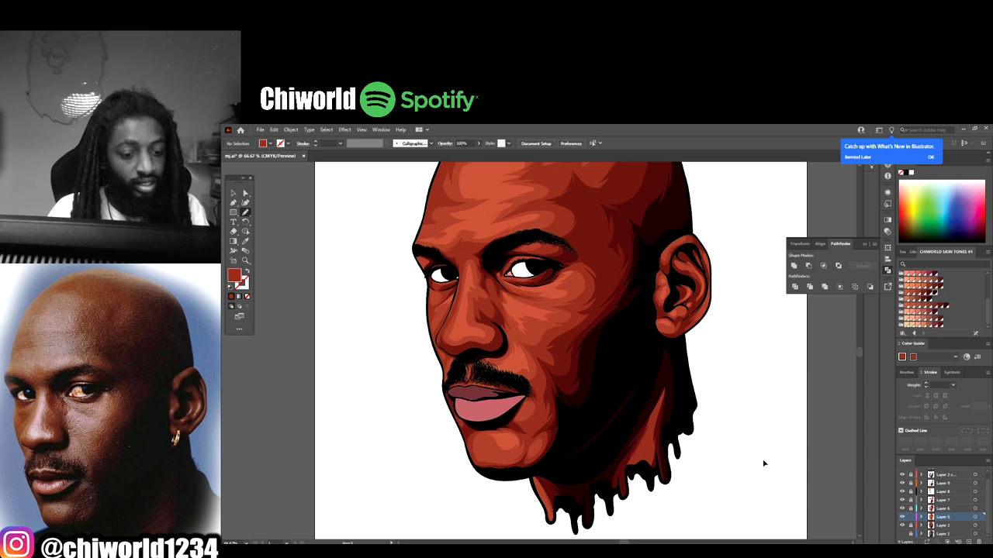
{"action": "key", "text": "ctrl+plus"}
{"action": "scroll", "coordinate": [765, 457], "scroll_direction": "down", "scroll_amount": 2}
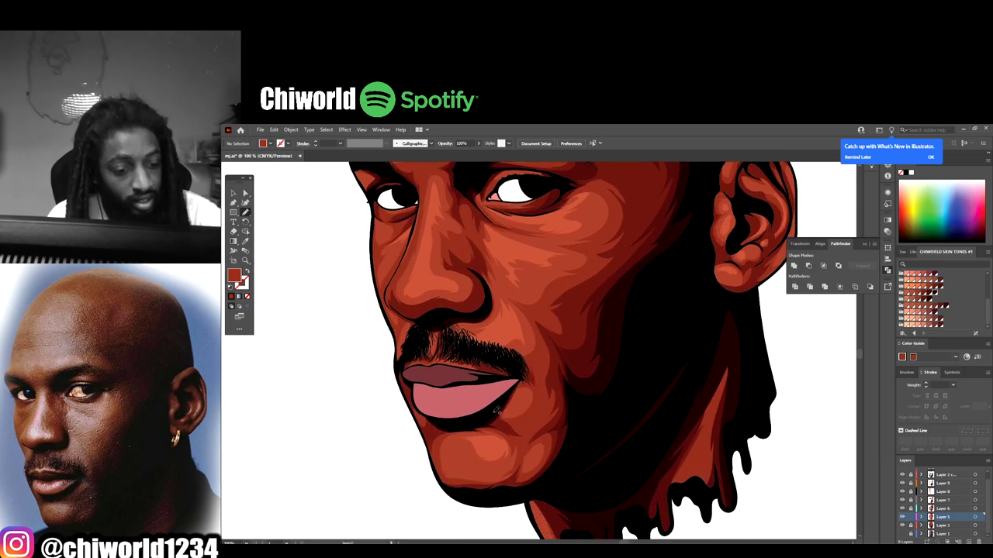
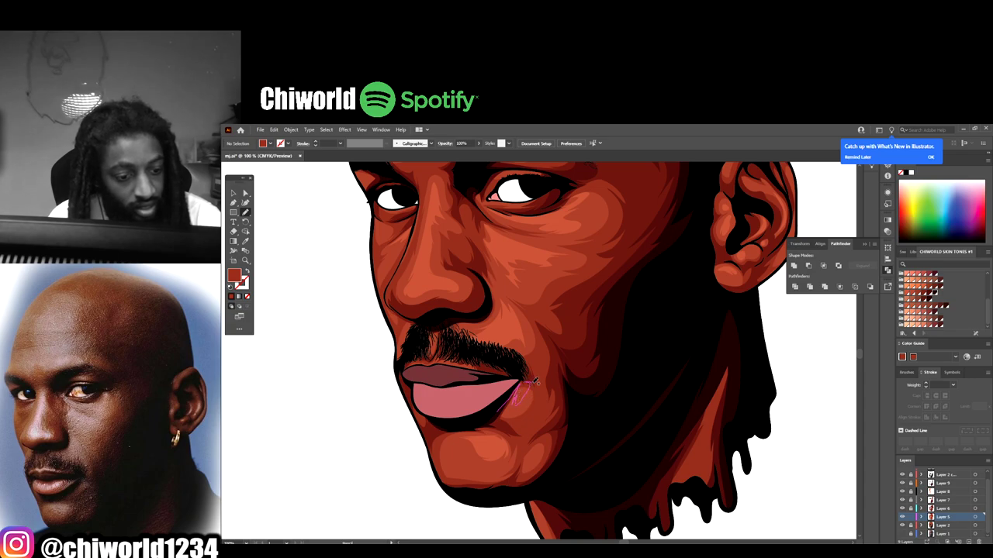
{"action": "mouse_move", "coordinate": [535, 381]}
{"action": "left_mouse_down"}
{"action": "mouse_move", "coordinate": [524, 418]}
{"action": "mouse_move", "coordinate": [466, 417]}
{"action": "left_mouse_up"}
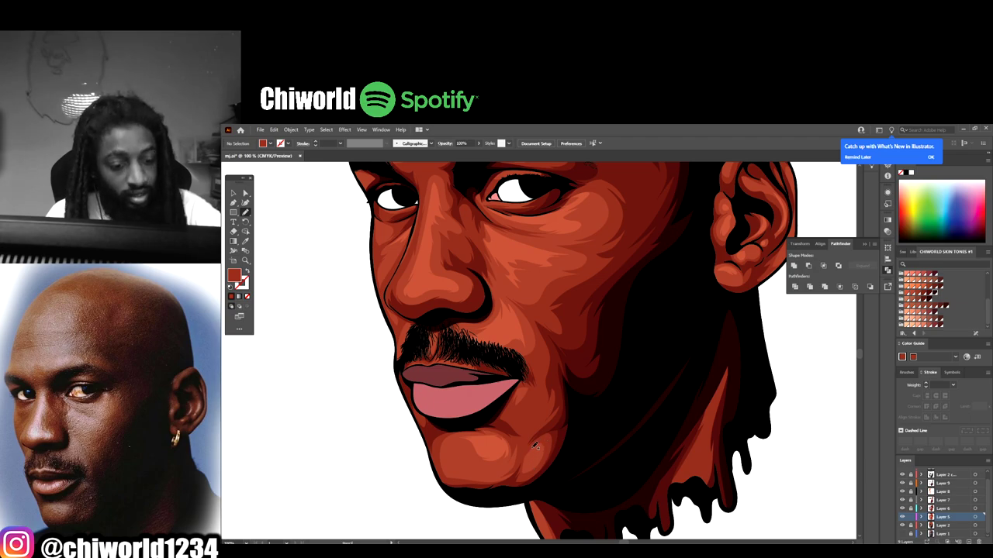
- Draw curved reddish-brown shadows on the chin, around the small highlight behind it and along its lower edge
{"action": "mouse_move", "coordinate": [529, 465]}
{"action": "left_mouse_down"}
{"action": "mouse_move", "coordinate": [548, 467]}
{"action": "mouse_move", "coordinate": [554, 411]}
{"action": "left_mouse_up"}
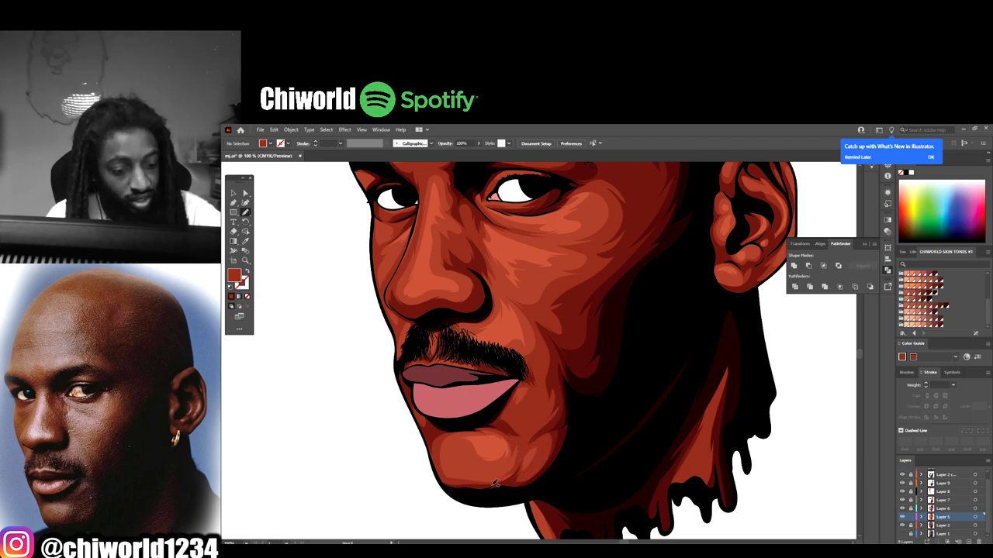
{"action": "mouse_move", "coordinate": [495, 484]}
{"action": "left_mouse_down"}
{"action": "mouse_move", "coordinate": [514, 473]}
{"action": "mouse_move", "coordinate": [520, 435]}
{"action": "left_mouse_up"}
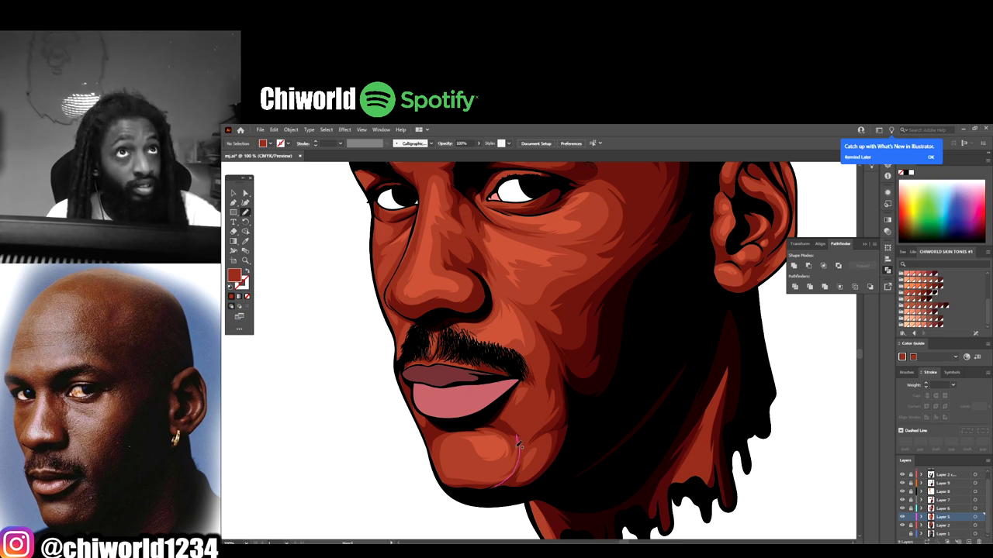
{"action": "mouse_move", "coordinate": [491, 467]}
{"action": "left_mouse_down"}
{"action": "mouse_move", "coordinate": [466, 466]}
{"action": "mouse_move", "coordinate": [479, 477]}
{"action": "mouse_move", "coordinate": [449, 454]}
{"action": "mouse_move", "coordinate": [457, 455]}
{"action": "mouse_move", "coordinate": [460, 426]}
{"action": "mouse_move", "coordinate": [435, 442]}
{"action": "mouse_move", "coordinate": [445, 479]}
{"action": "mouse_move", "coordinate": [486, 490]}
{"action": "left_mouse_up"}
{"action": "scroll", "coordinate": [564, 514], "scroll_direction": "down", "scroll_amount": 4}
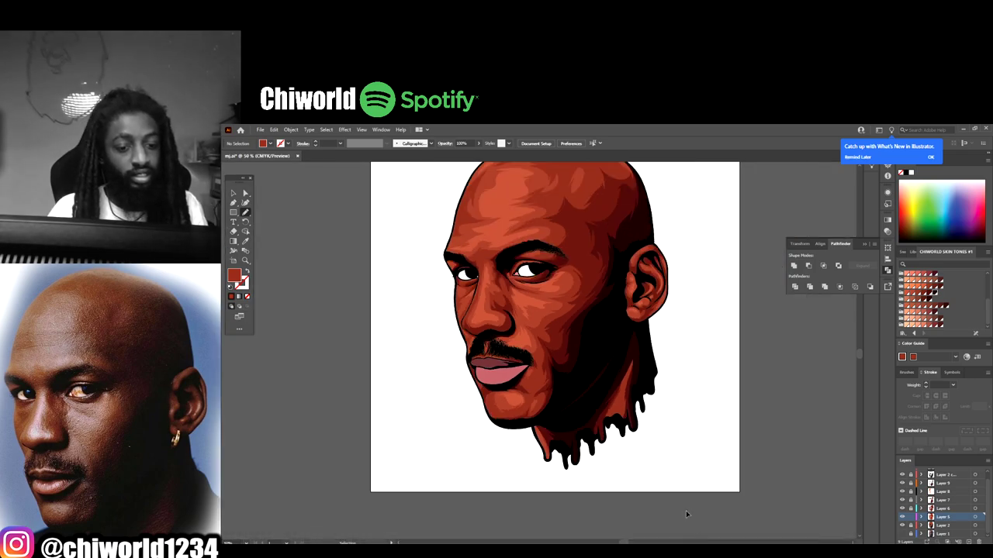
- Draw a narrow reddish-brown shadow along the lighter strip on the side of the neck
{"action": "scroll", "coordinate": [685, 509], "scroll_direction": "up", "scroll_amount": 4}
{"action": "mouse_move", "coordinate": [631, 388]}
{"action": "left_mouse_down"}
{"action": "mouse_move", "coordinate": [617, 428]}
{"action": "mouse_move", "coordinate": [654, 418]}
{"action": "mouse_move", "coordinate": [621, 403]}
{"action": "mouse_move", "coordinate": [647, 428]}
{"action": "mouse_move", "coordinate": [673, 397]}
{"action": "mouse_move", "coordinate": [671, 307]}
{"action": "left_mouse_up"}
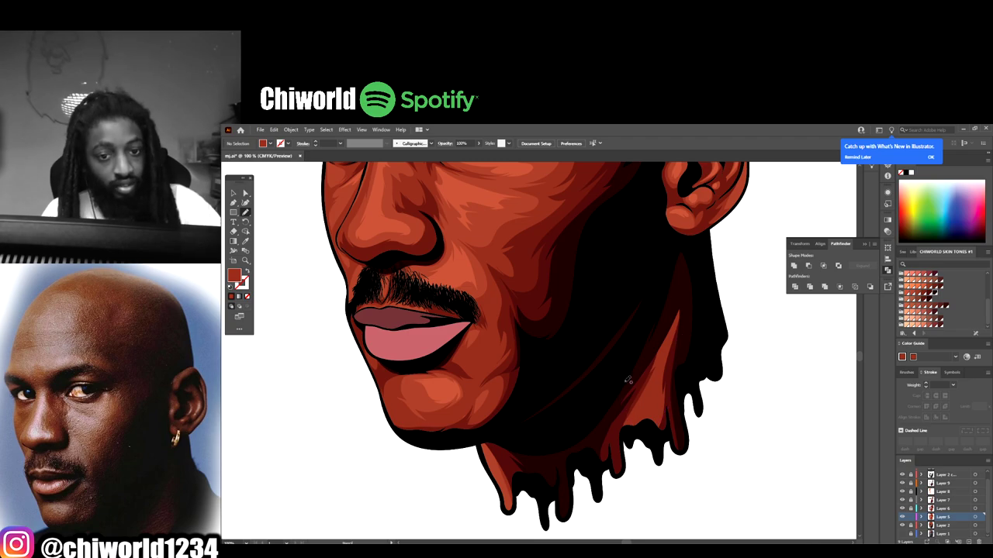
{"action": "scroll", "coordinate": [675, 412], "scroll_direction": "down", "scroll_amount": 3}
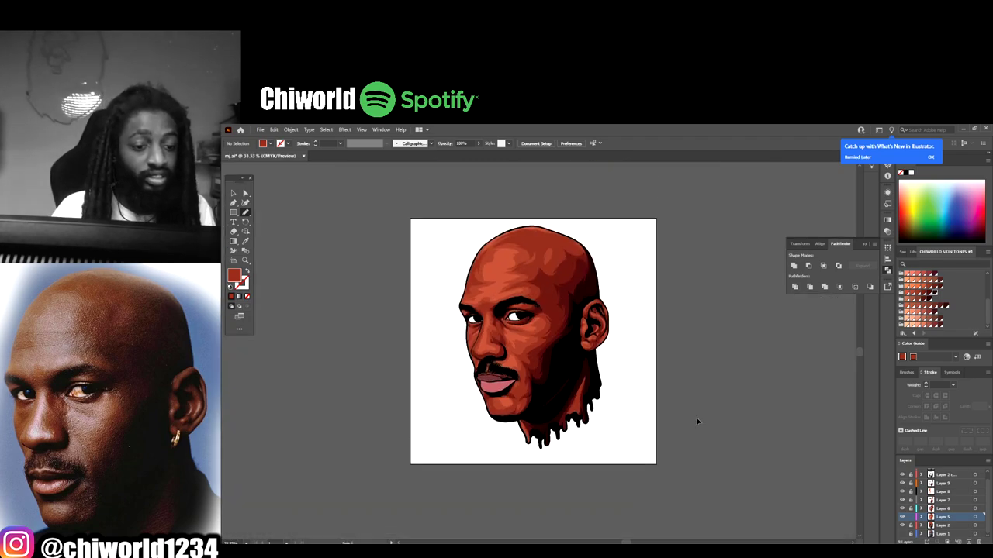
- Draw reddish-brown shadows across the brow, from the near eyebrow over the nose bridge to the far eyebrow
{"action": "scroll", "coordinate": [689, 418], "scroll_direction": "up", "scroll_amount": 2}
{"action": "scroll", "coordinate": [689, 419], "scroll_direction": "up", "scroll_amount": 1}
{"action": "scroll", "coordinate": [690, 419], "scroll_direction": "left", "scroll_amount": 1}
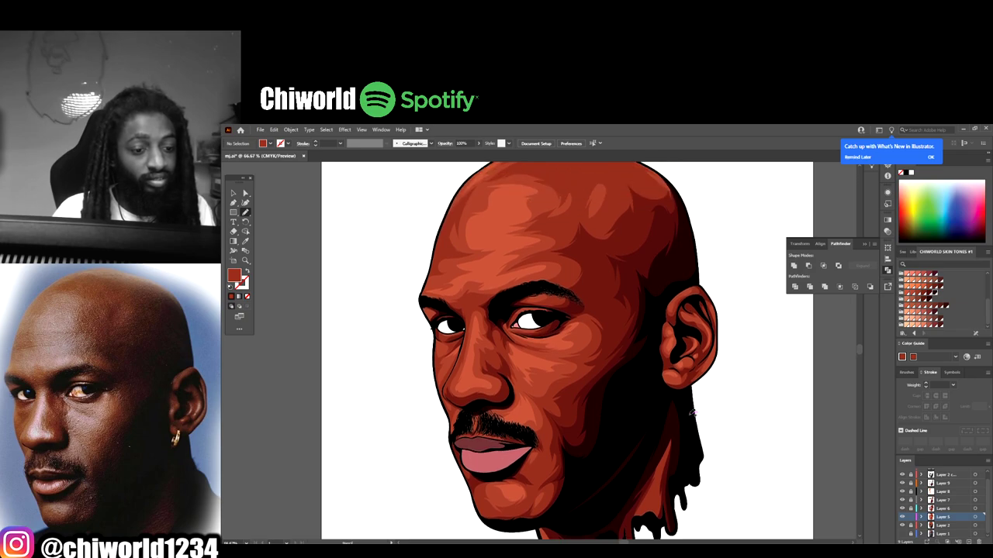
{"action": "scroll", "coordinate": [693, 414], "scroll_direction": "down", "scroll_amount": 1}
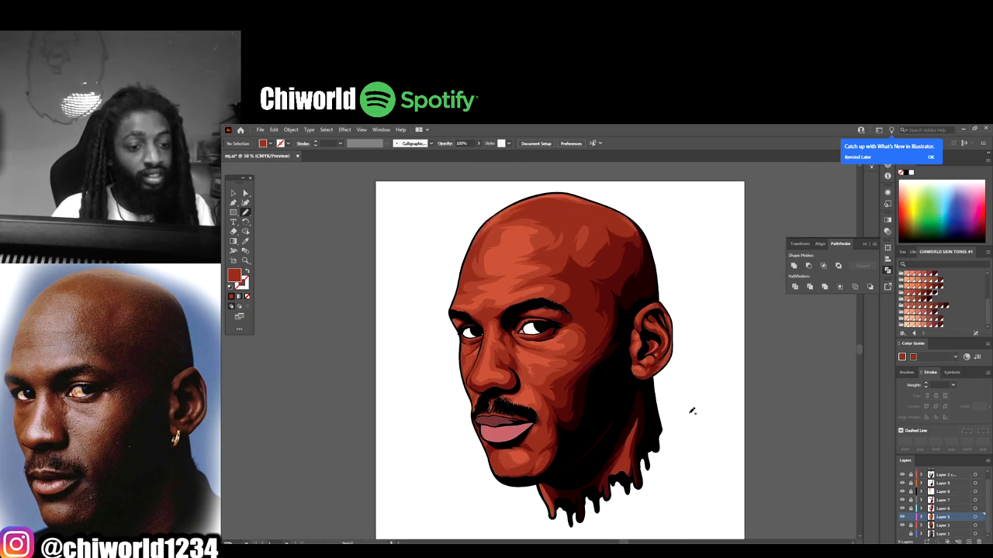
{"action": "scroll", "coordinate": [693, 411], "scroll_direction": "up", "scroll_amount": 1}
{"action": "scroll", "coordinate": [680, 412], "scroll_direction": "up", "scroll_amount": 4}
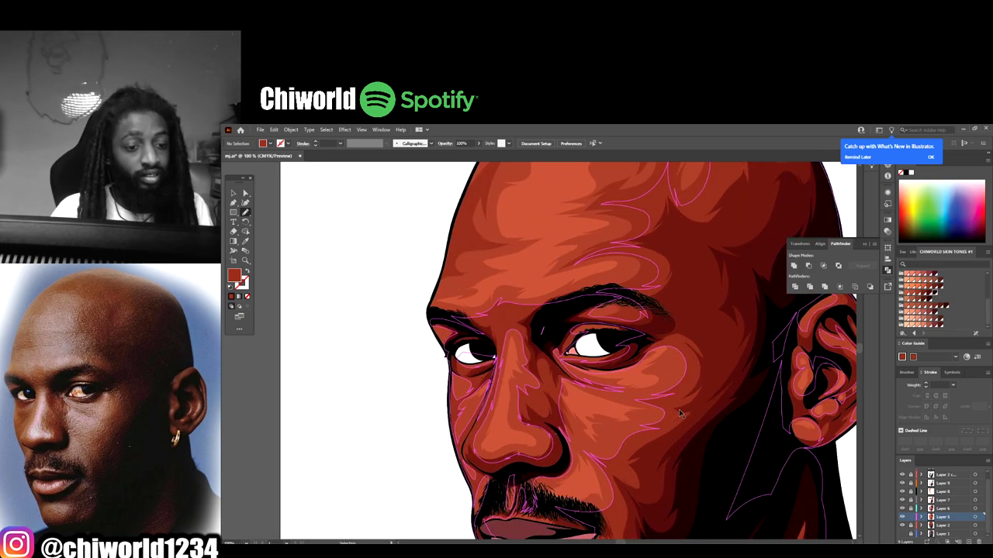
{"action": "scroll", "coordinate": [680, 412], "scroll_direction": "up", "scroll_amount": 2}
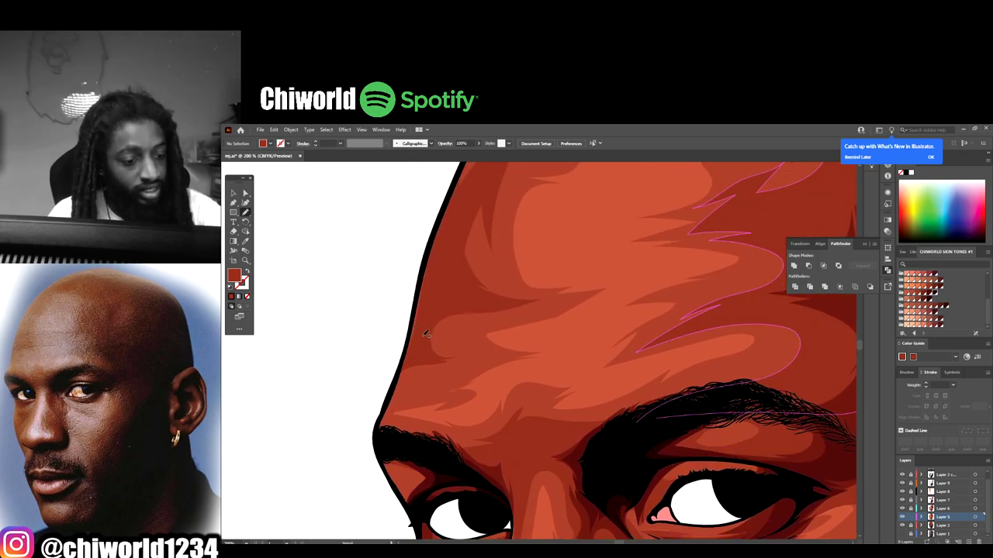
{"action": "mouse_move", "coordinate": [461, 456]}
{"action": "left_mouse_down"}
{"action": "mouse_move", "coordinate": [549, 423]}
{"action": "mouse_move", "coordinate": [626, 417]}
{"action": "mouse_move", "coordinate": [722, 392]}
{"action": "mouse_move", "coordinate": [779, 394]}
{"action": "mouse_move", "coordinate": [737, 379]}
{"action": "mouse_move", "coordinate": [669, 385]}
{"action": "mouse_move", "coordinate": [594, 411]}
{"action": "left_mouse_up"}
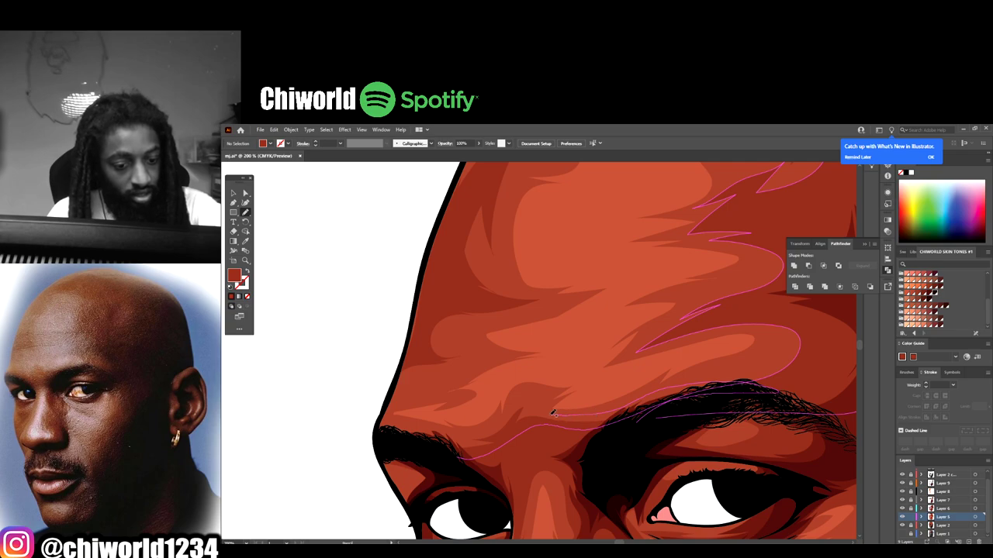
{"action": "mouse_move", "coordinate": [510, 433]}
{"action": "left_mouse_down"}
{"action": "mouse_move", "coordinate": [437, 447]}
{"action": "mouse_move", "coordinate": [486, 452]}
{"action": "mouse_move", "coordinate": [528, 429]}
{"action": "mouse_move", "coordinate": [482, 435]}
{"action": "mouse_move", "coordinate": [401, 422]}
{"action": "mouse_move", "coordinate": [384, 443]}
{"action": "left_mouse_up"}
{"action": "mouse_move", "coordinate": [444, 475]}
{"action": "left_mouse_down"}
{"action": "mouse_move", "coordinate": [413, 509]}
{"action": "mouse_move", "coordinate": [402, 499]}
{"action": "mouse_move", "coordinate": [407, 475]}
{"action": "mouse_move", "coordinate": [385, 458]}
{"action": "mouse_move", "coordinate": [419, 451]}
{"action": "left_mouse_up"}
{"action": "key", "text": "ctrl+0"}
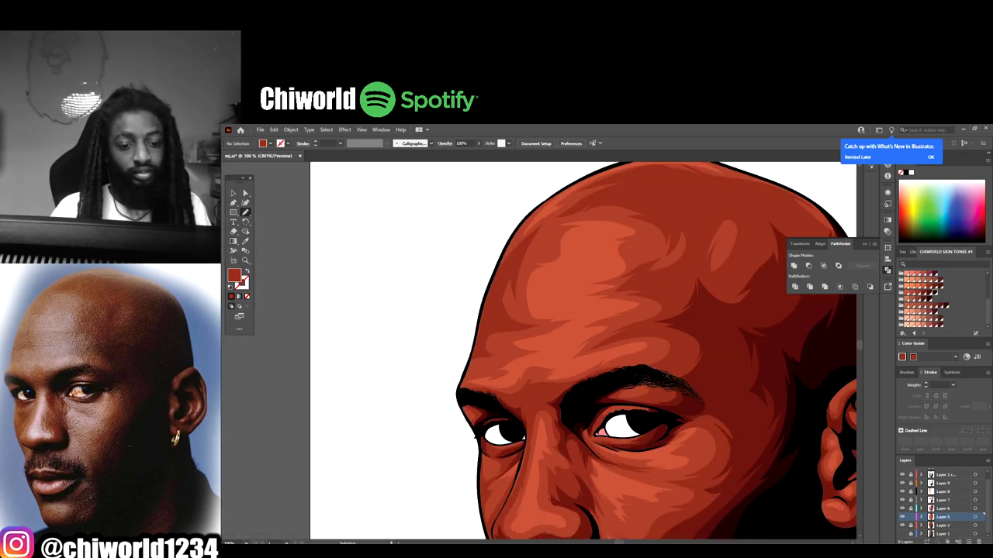
- Hide and show a shading layer repeatedly to compare the portrait with and without its shadows
{"action": "key", "text": "ctrl+equal"}
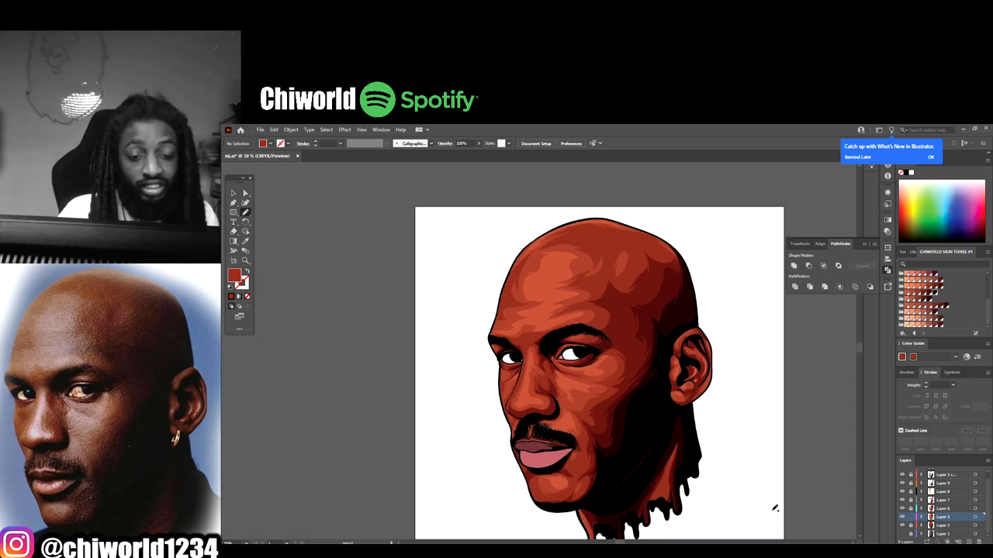
{"action": "left_click", "coordinate": [902, 517]}
{"action": "left_click", "coordinate": [902, 517]}
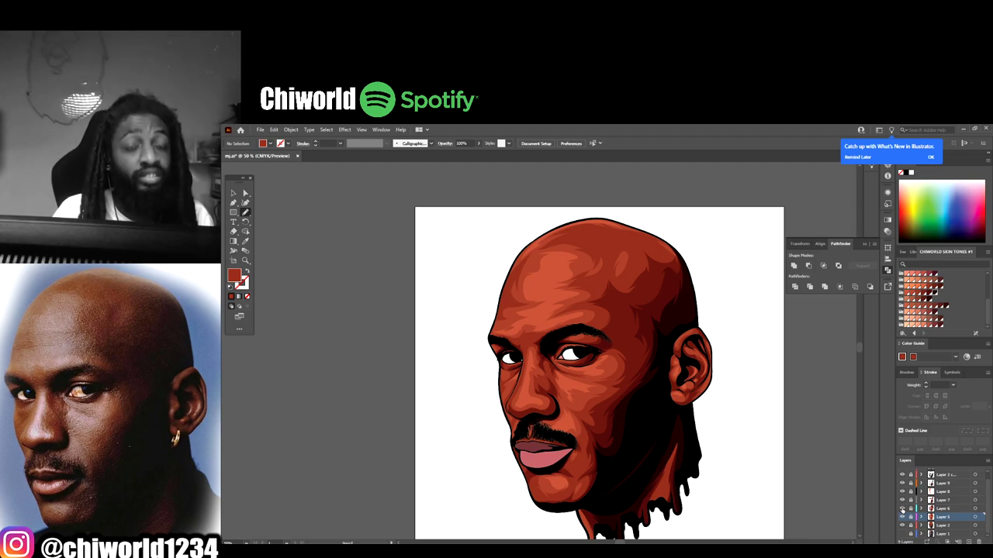
{"action": "left_click", "coordinate": [902, 516]}
{"action": "left_click", "coordinate": [903, 516]}
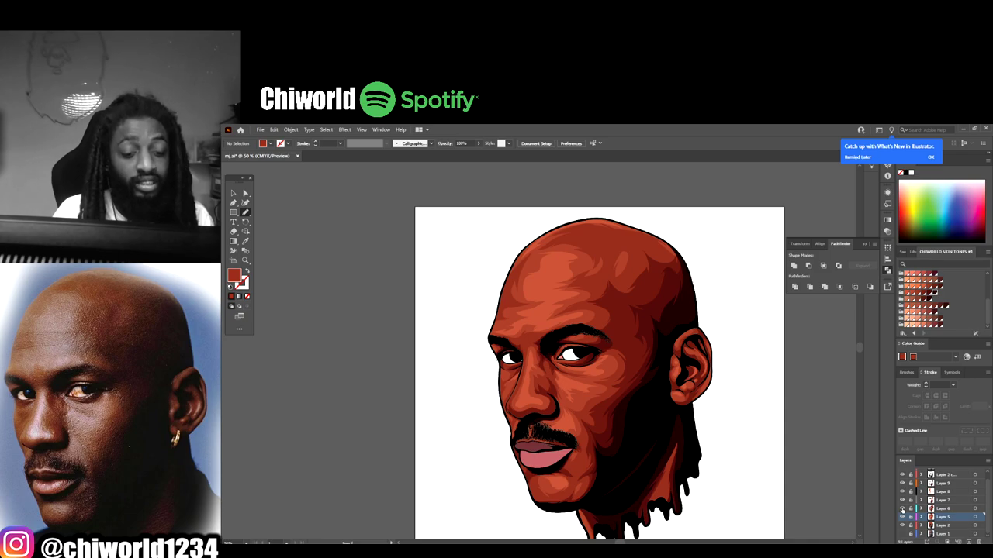
{"action": "left_click", "coordinate": [902, 515]}
{"action": "left_click", "coordinate": [902, 516]}
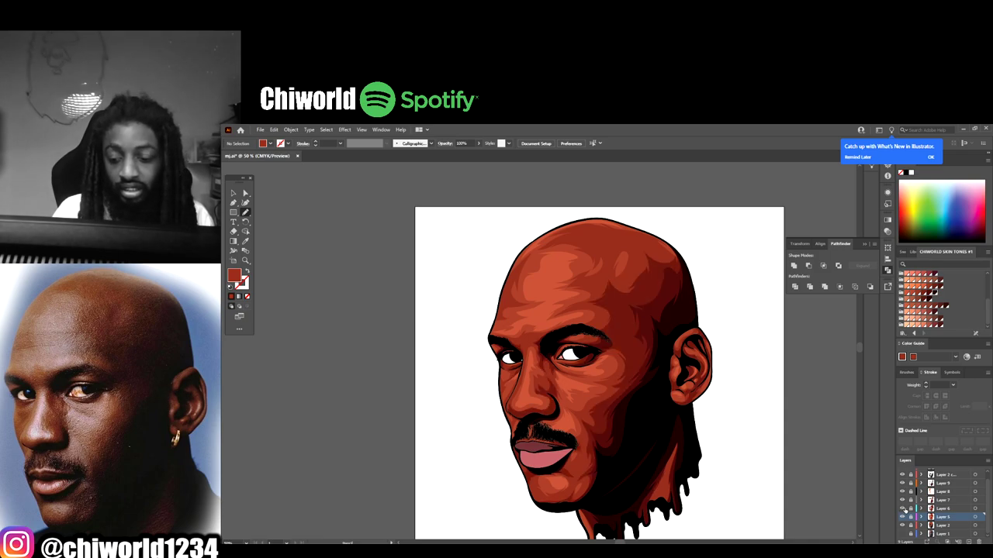
- Make Layer 6 active and sample the dark red shadow colour from the head as the fill
{"action": "left_click", "coordinate": [947, 509]}
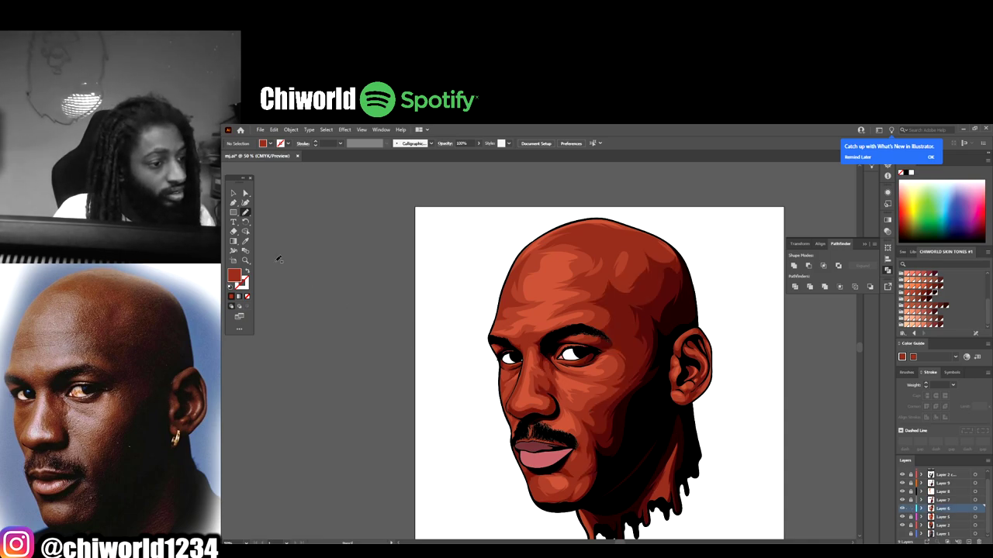
{"action": "left_click", "coordinate": [607, 286]}
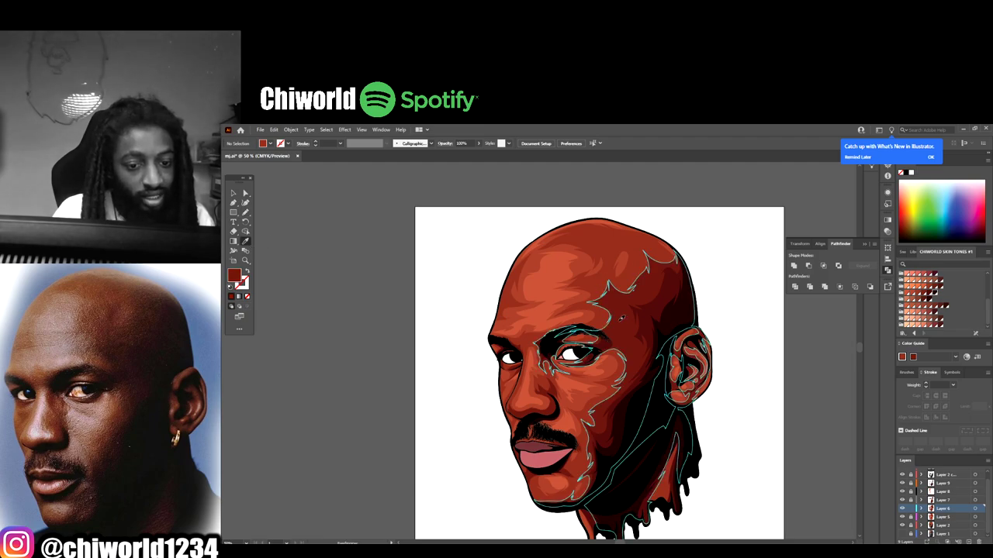
{"action": "key", "text": "ctrl+shift+a"}
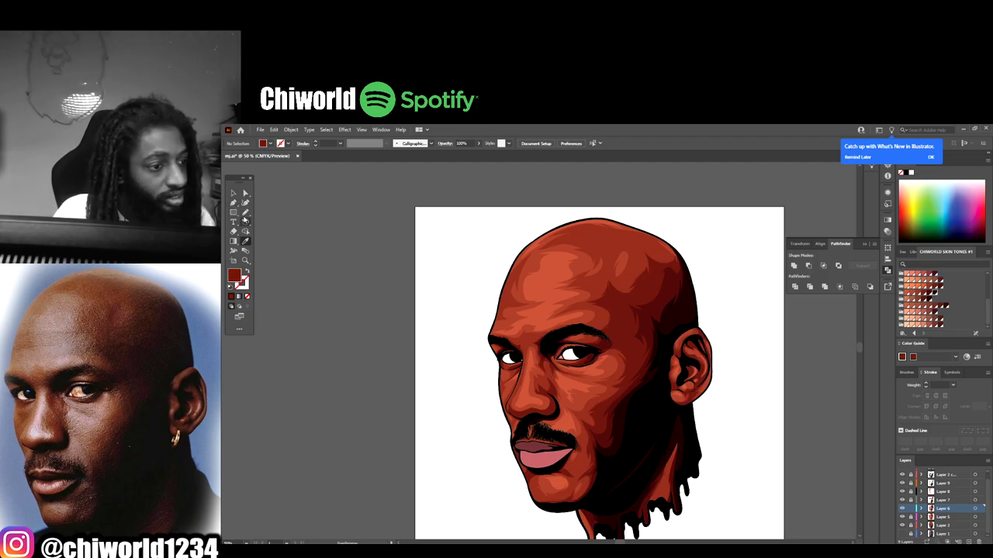
- Draw pointed dark red shadows along the edges of the lighter neck strip above the drips
{"action": "scroll", "coordinate": [838, 530], "scroll_direction": "down", "scroll_amount": 3}
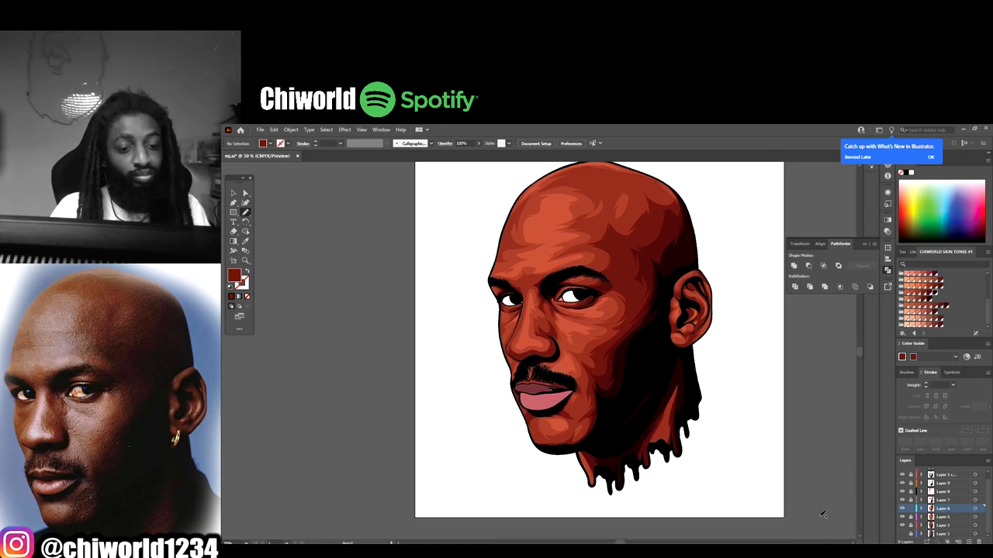
{"action": "key", "text": "ctrl+minus"}
{"action": "key", "text": "ctrl+plus"}
{"action": "key", "text": "ctrl+plus"}
{"action": "key", "text": "ctrl+plus"}
{"action": "key", "text": "ctrl+plus"}
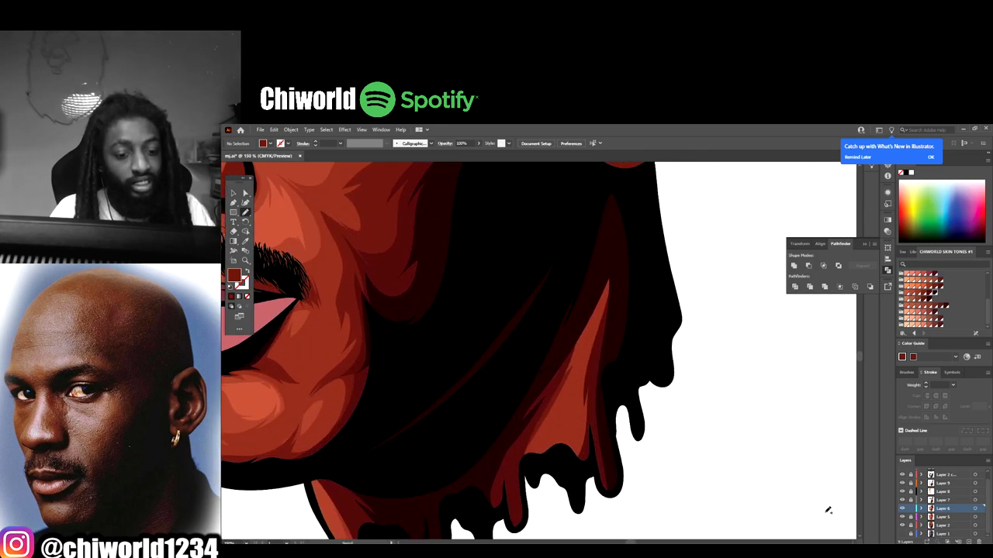
{"action": "mouse_move", "coordinate": [527, 394]}
{"action": "left_mouse_down"}
{"action": "mouse_move", "coordinate": [516, 464]}
{"action": "mouse_move", "coordinate": [542, 456]}
{"action": "mouse_move", "coordinate": [588, 346]}
{"action": "mouse_move", "coordinate": [567, 469]}
{"action": "mouse_move", "coordinate": [597, 405]}
{"action": "mouse_move", "coordinate": [631, 256]}
{"action": "mouse_move", "coordinate": [526, 350]}
{"action": "left_mouse_up"}
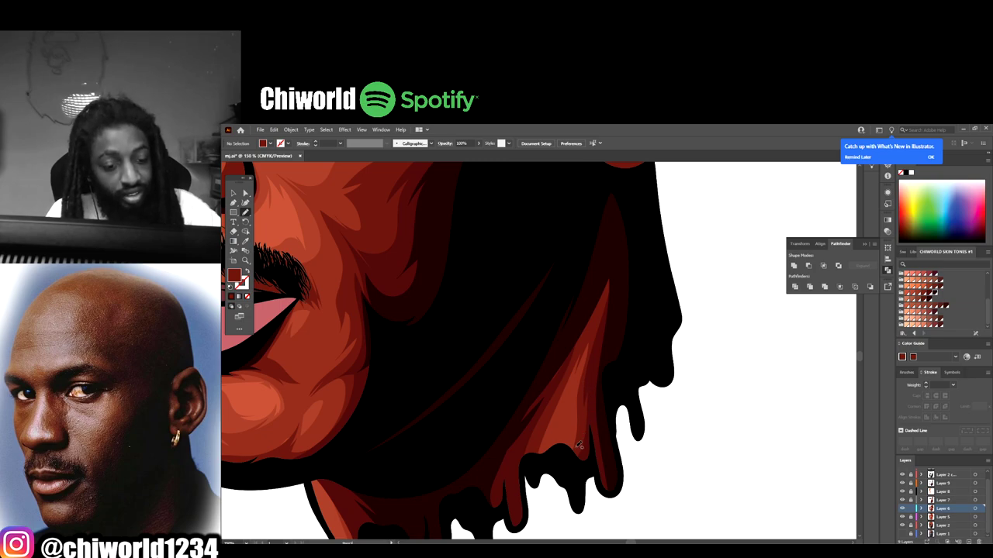
{"action": "mouse_move", "coordinate": [535, 415]}
{"action": "left_mouse_down"}
{"action": "mouse_move", "coordinate": [526, 459]}
{"action": "mouse_move", "coordinate": [572, 381]}
{"action": "mouse_move", "coordinate": [563, 401]}
{"action": "mouse_move", "coordinate": [574, 385]}
{"action": "mouse_move", "coordinate": [580, 408]}
{"action": "mouse_move", "coordinate": [594, 363]}
{"action": "mouse_move", "coordinate": [539, 368]}
{"action": "left_mouse_up"}
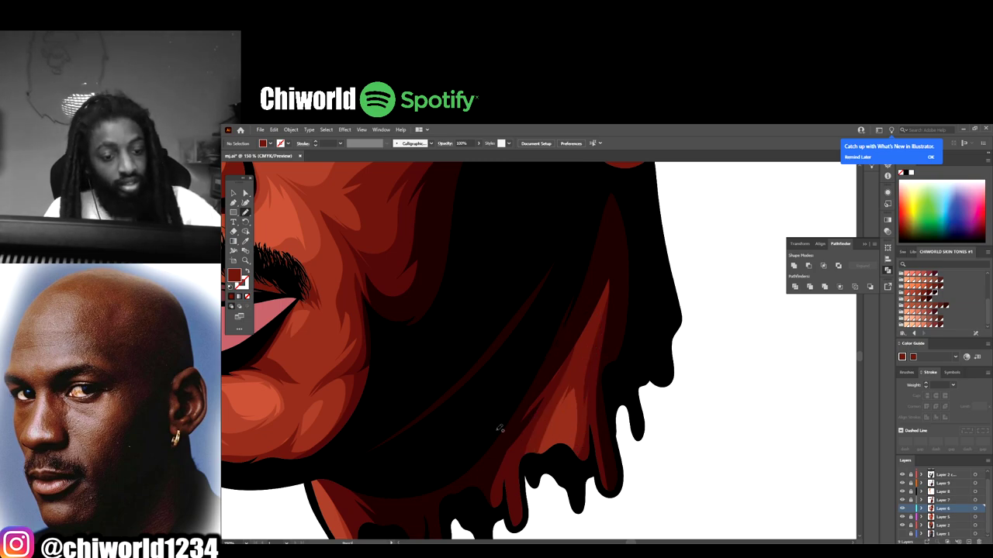
{"action": "key", "text": "ctrl+0"}
- Draw dark red shadows along the rear edge of the chin and beneath it, following the jawline
{"action": "scroll", "coordinate": [560, 455], "scroll_direction": "down", "scroll_amount": 2}
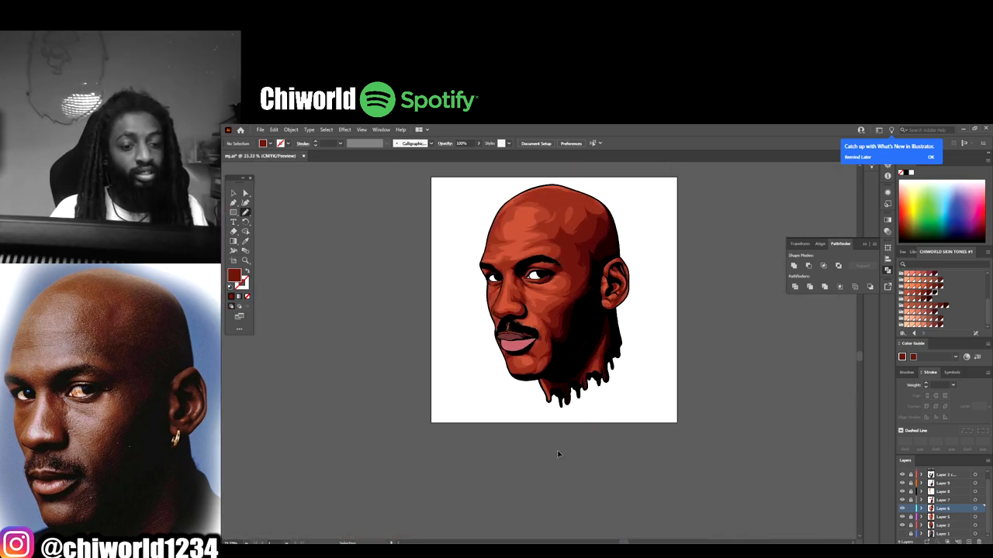
{"action": "scroll", "coordinate": [557, 456], "scroll_direction": "up", "scroll_amount": 5}
{"action": "scroll", "coordinate": [557, 456], "scroll_direction": "up", "scroll_amount": 1}
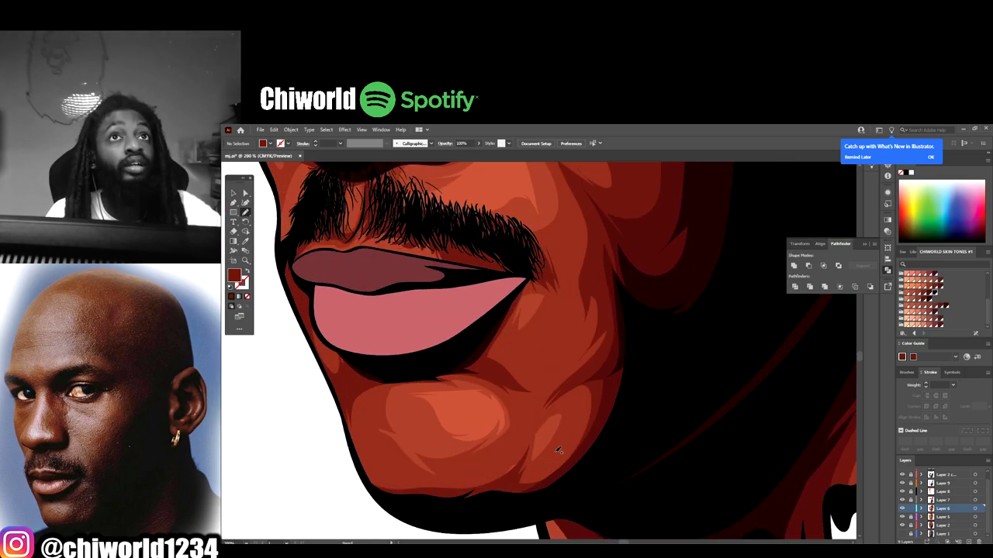
{"action": "mouse_move", "coordinate": [599, 430]}
{"action": "left_mouse_down"}
{"action": "mouse_move", "coordinate": [584, 394]}
{"action": "mouse_move", "coordinate": [532, 420]}
{"action": "mouse_move", "coordinate": [560, 375]}
{"action": "mouse_move", "coordinate": [531, 366]}
{"action": "mouse_move", "coordinate": [550, 362]}
{"action": "mouse_move", "coordinate": [575, 332]}
{"action": "mouse_move", "coordinate": [577, 212]}
{"action": "mouse_move", "coordinate": [585, 246]}
{"action": "mouse_move", "coordinate": [593, 196]}
{"action": "mouse_move", "coordinate": [611, 434]}
{"action": "left_mouse_up"}
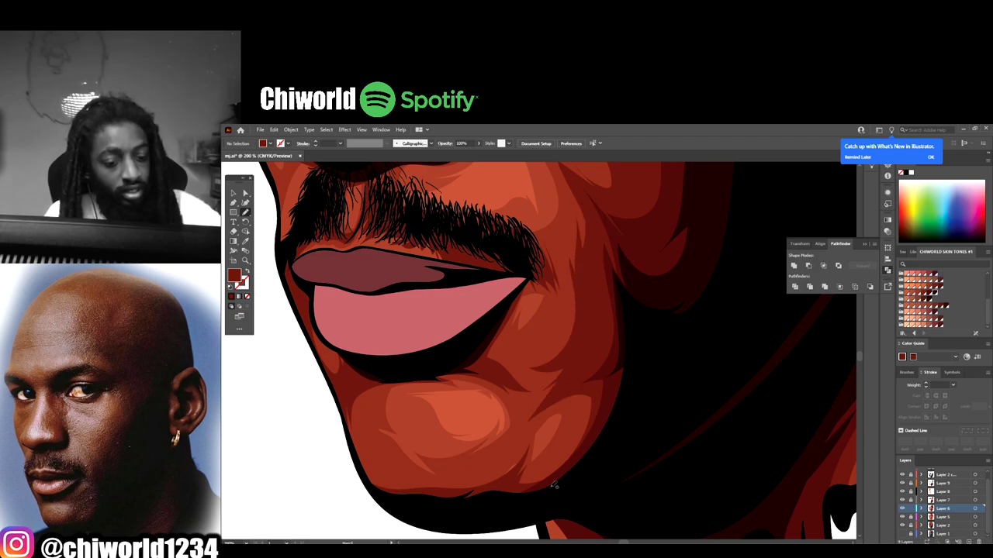
{"action": "mouse_move", "coordinate": [556, 484]}
{"action": "left_mouse_down"}
{"action": "mouse_move", "coordinate": [576, 468]}
{"action": "mouse_move", "coordinate": [607, 372]}
{"action": "mouse_move", "coordinate": [543, 466]}
{"action": "mouse_move", "coordinate": [533, 452]}
{"action": "mouse_move", "coordinate": [514, 453]}
{"action": "mouse_move", "coordinate": [463, 473]}
{"action": "mouse_move", "coordinate": [388, 478]}
{"action": "mouse_move", "coordinate": [349, 429]}
{"action": "mouse_move", "coordinate": [392, 501]}
{"action": "mouse_move", "coordinate": [588, 477]}
{"action": "left_mouse_up"}
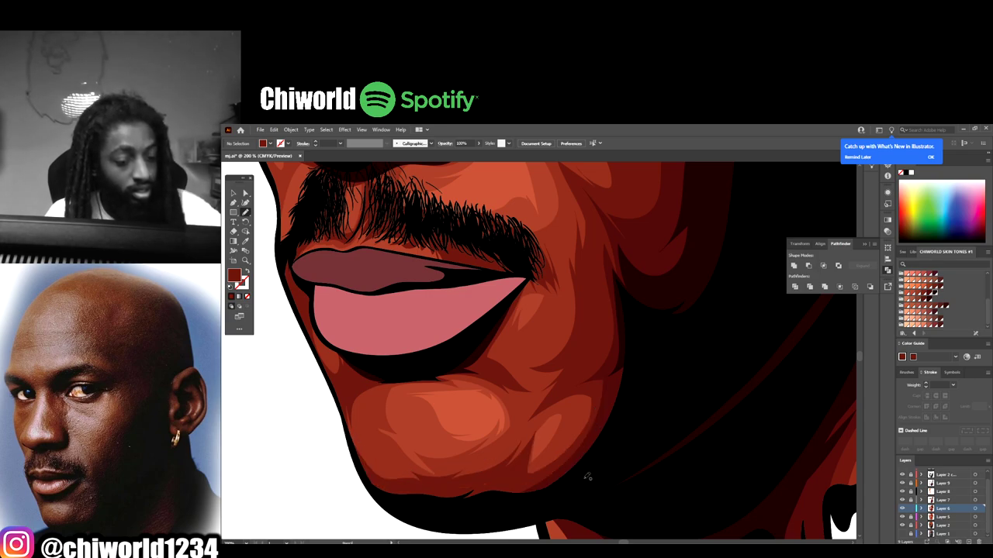
{"action": "key", "text": "ctrl+minus"}
{"action": "key", "text": "ctrl+minus"}
{"action": "key", "text": "ctrl+minus"}
{"action": "key", "text": "ctrl+minus"}
{"action": "key", "text": "ctrl+minus"}
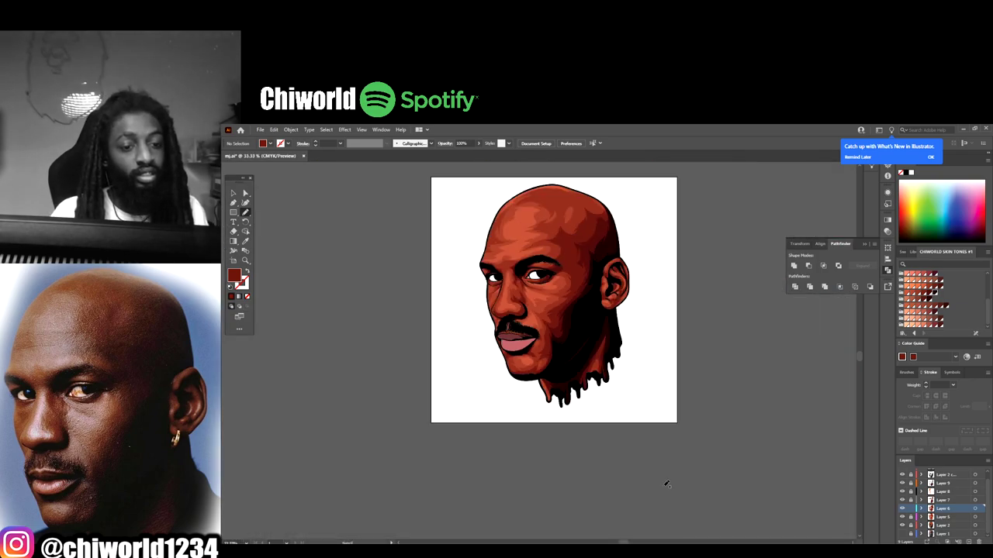
- Try to draw a jagged dark red shadow from the cheek fold down around the near mouth corner
{"action": "key", "text": "ctrl+plus"}
{"action": "key", "text": "ctrl+plus"}
{"action": "key", "text": "ctrl+plus"}
{"action": "key", "text": "ctrl+plus"}
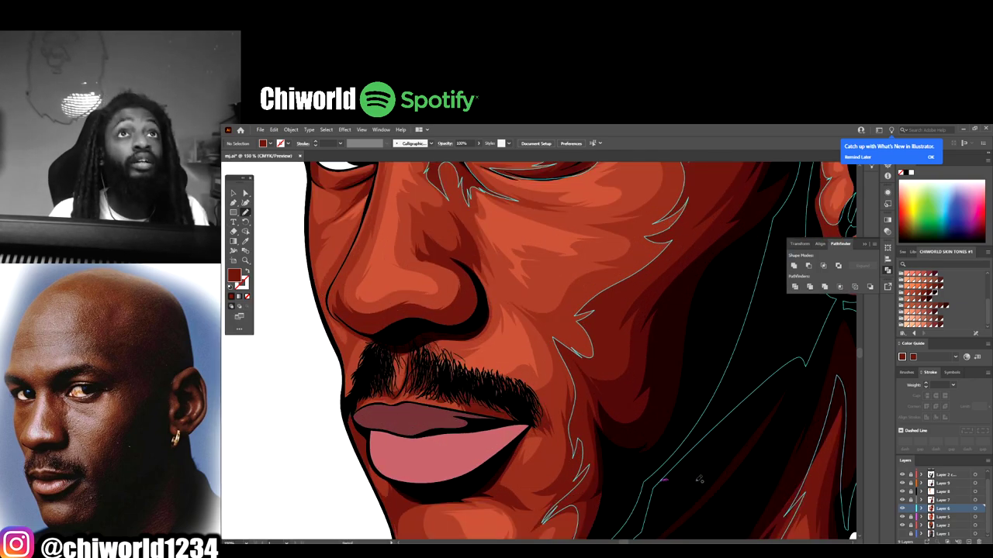
{"action": "key", "text": "ctrl+plus"}
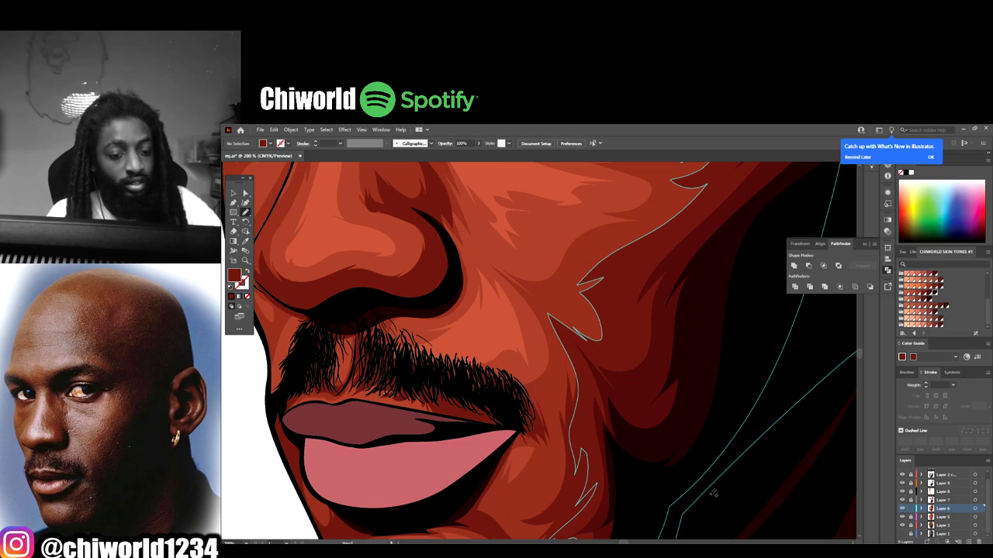
{"action": "mouse_move", "coordinate": [577, 475]}
{"action": "left_mouse_down"}
{"action": "mouse_move", "coordinate": [557, 452]}
{"action": "mouse_move", "coordinate": [534, 475]}
{"action": "mouse_move", "coordinate": [538, 442]}
{"action": "mouse_move", "coordinate": [484, 378]}
{"action": "mouse_move", "coordinate": [546, 396]}
{"action": "mouse_move", "coordinate": [563, 365]}
{"action": "mouse_move", "coordinate": [534, 290]}
{"action": "left_mouse_up"}
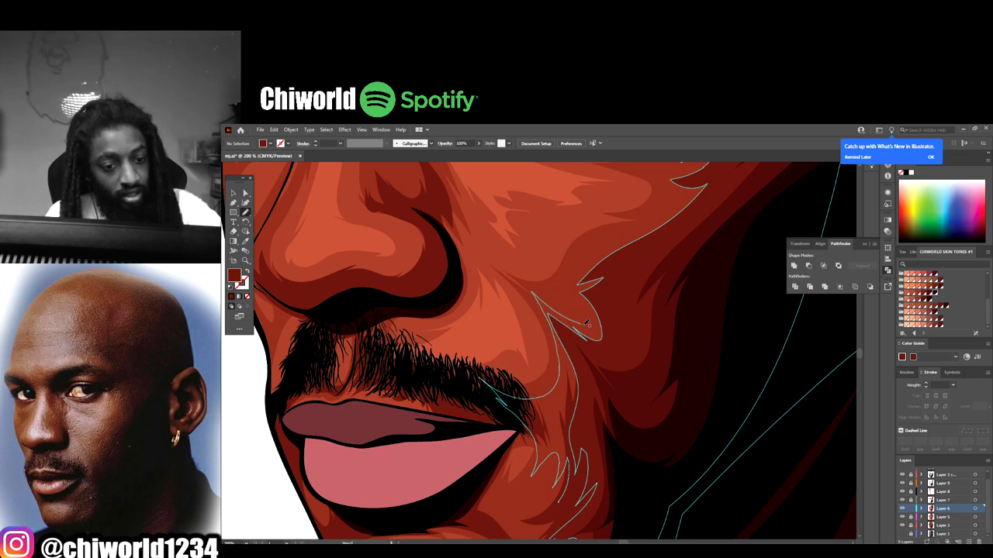
{"action": "key", "text": "ctrl+z"}
- Examine the shading of the whole portrait, including the forehead, eyes and ear
{"action": "key", "text": "ctrl+minus"}
{"action": "key", "text": "ctrl+minus"}
{"action": "key", "text": "ctrl+minus"}
{"action": "key", "text": "ctrl+minus"}
{"action": "key", "text": "ctrl+minus"}
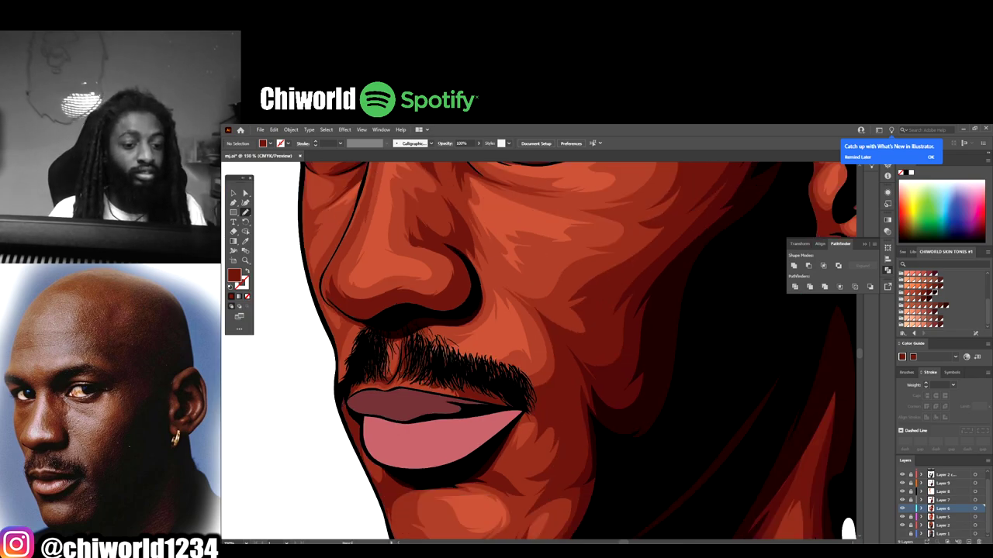
{"action": "key", "text": "ctrl+plus"}
{"action": "key", "text": "ctrl+plus"}
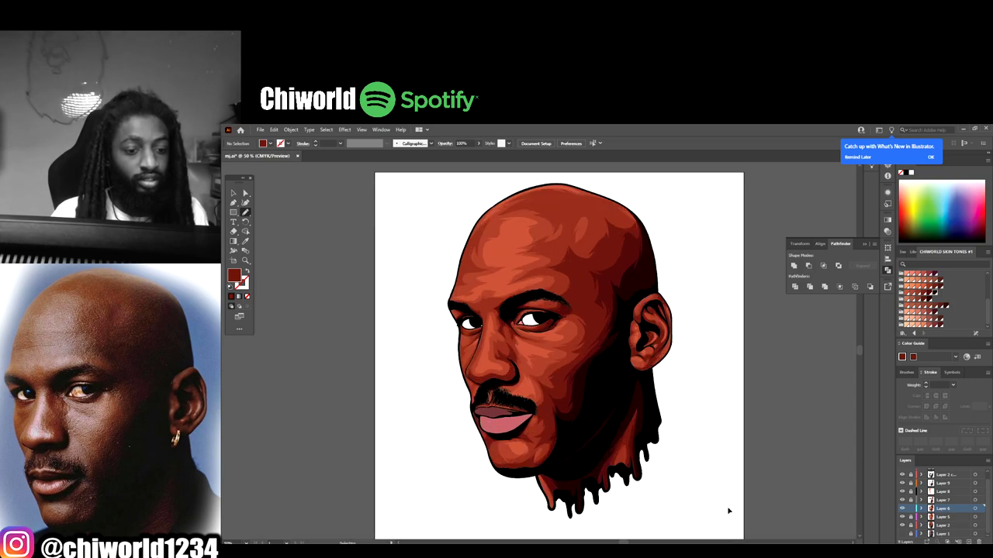
{"action": "key", "text": "ctrl+minus"}
{"action": "key", "text": "ctrl+minus"}
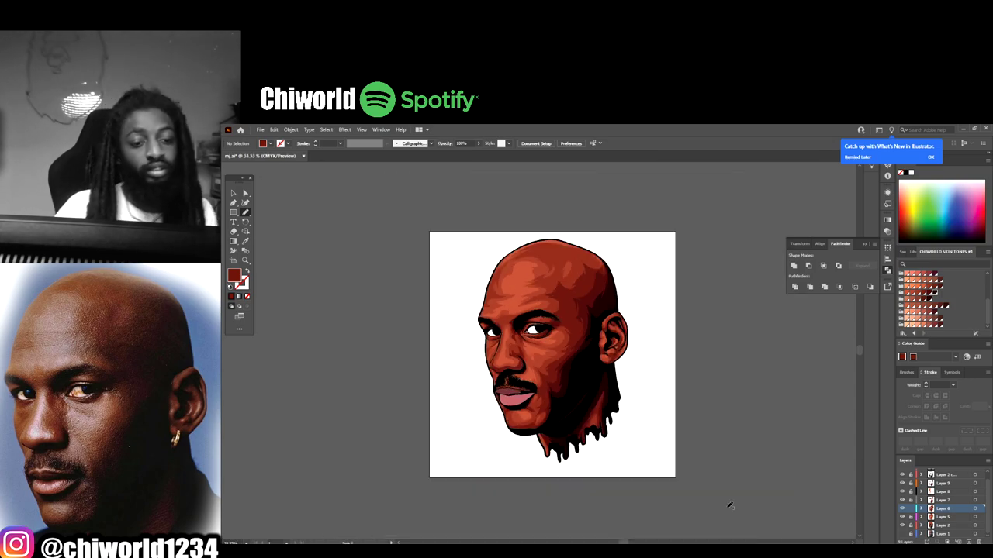
{"action": "key", "text": "ctrl+plus"}
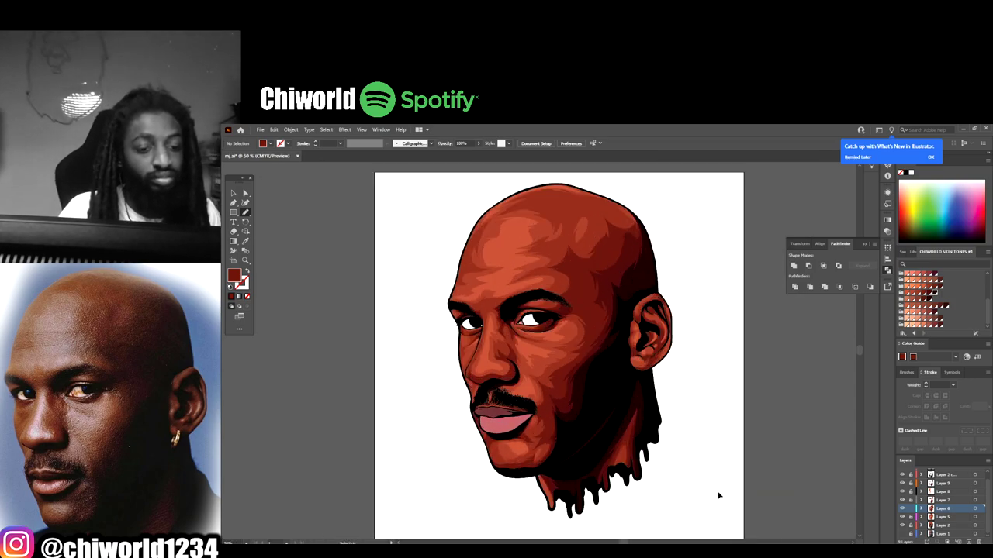
{"action": "key", "text": "ctrl+plus"}
{"action": "scroll", "coordinate": [714, 489], "scroll_direction": "up", "scroll_amount": 2}
{"action": "key", "text": "ctrl+plus"}
{"action": "key", "text": "ctrl+plus"}
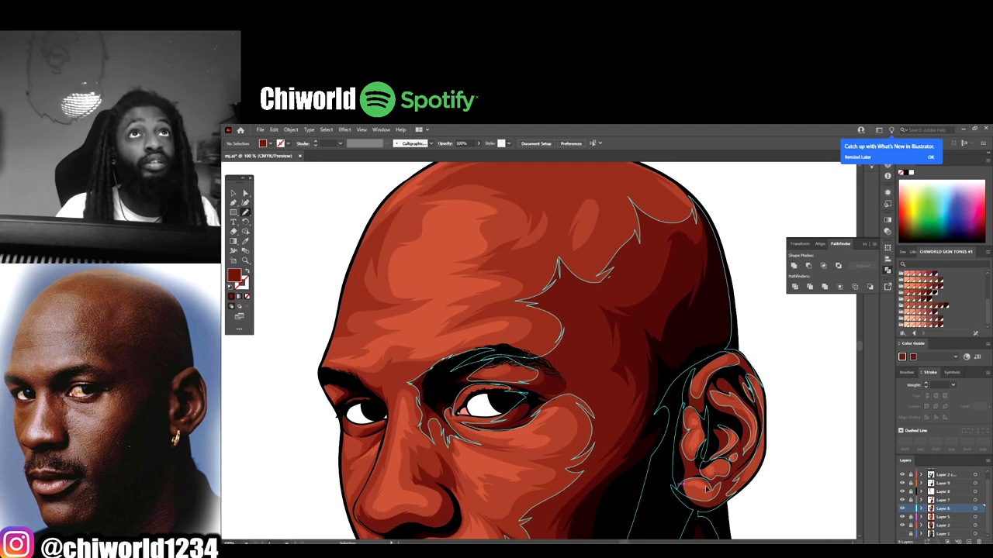
- Draw pointed dark red shadows between the forehead highlights and around the light oval patch above the temple
{"action": "scroll", "coordinate": [550, 384], "scroll_direction": "up", "scroll_amount": 3}
{"action": "scroll", "coordinate": [508, 417], "scroll_direction": "down", "scroll_amount": 2}
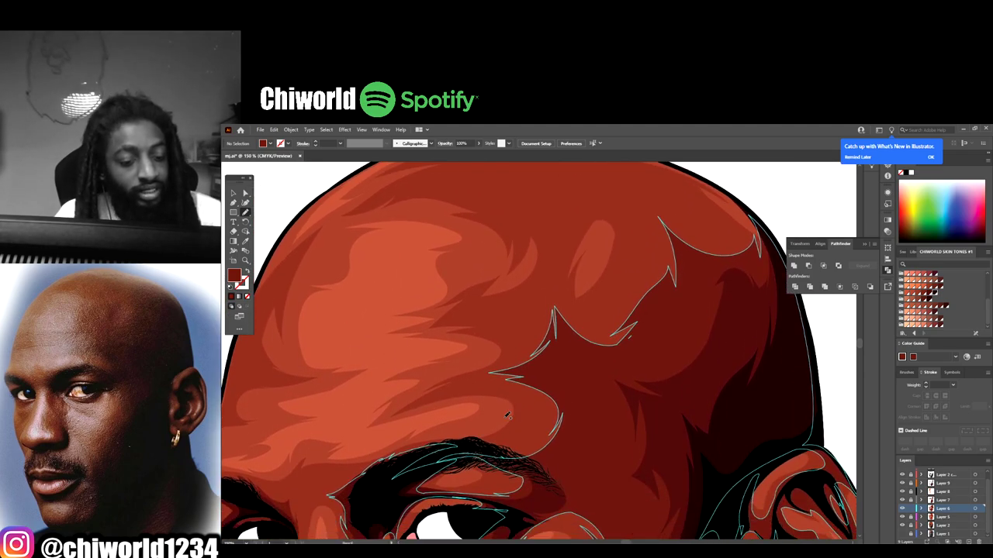
{"action": "mouse_move", "coordinate": [597, 420]}
{"action": "left_mouse_down"}
{"action": "mouse_move", "coordinate": [529, 441]}
{"action": "mouse_move", "coordinate": [545, 412]}
{"action": "mouse_move", "coordinate": [522, 388]}
{"action": "mouse_move", "coordinate": [493, 386]}
{"action": "mouse_move", "coordinate": [512, 383]}
{"action": "mouse_move", "coordinate": [439, 394]}
{"action": "mouse_move", "coordinate": [489, 365]}
{"action": "mouse_move", "coordinate": [588, 367]}
{"action": "mouse_move", "coordinate": [607, 341]}
{"action": "left_mouse_up"}
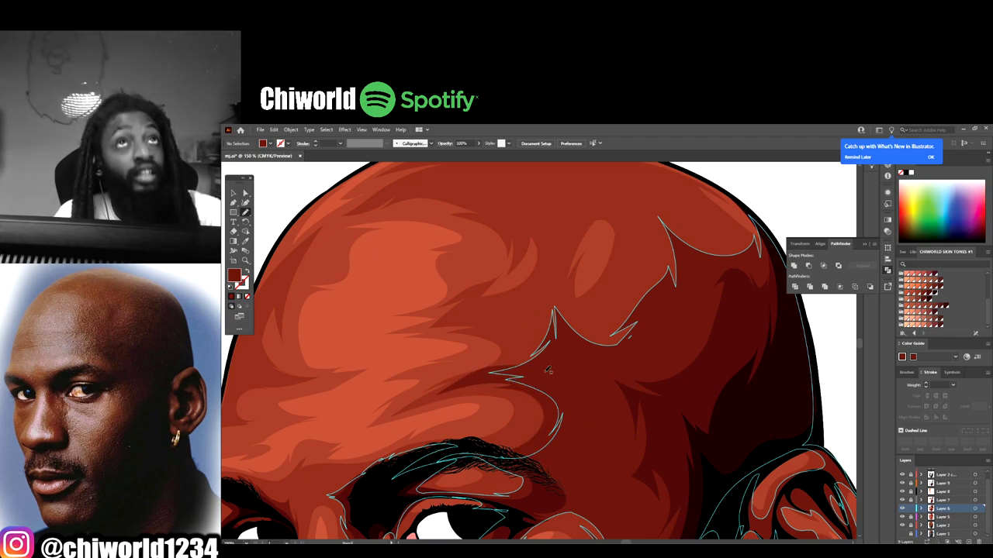
{"action": "mouse_move", "coordinate": [491, 372]}
{"action": "left_mouse_down"}
{"action": "mouse_move", "coordinate": [535, 343]}
{"action": "mouse_move", "coordinate": [506, 311]}
{"action": "mouse_move", "coordinate": [555, 291]}
{"action": "mouse_move", "coordinate": [561, 256]}
{"action": "mouse_move", "coordinate": [568, 312]}
{"action": "mouse_move", "coordinate": [605, 314]}
{"action": "mouse_move", "coordinate": [632, 268]}
{"action": "mouse_move", "coordinate": [638, 204]}
{"action": "mouse_move", "coordinate": [615, 188]}
{"action": "mouse_move", "coordinate": [663, 169]}
{"action": "mouse_move", "coordinate": [740, 204]}
{"action": "mouse_move", "coordinate": [771, 295]}
{"action": "mouse_move", "coordinate": [636, 451]}
{"action": "left_mouse_up"}
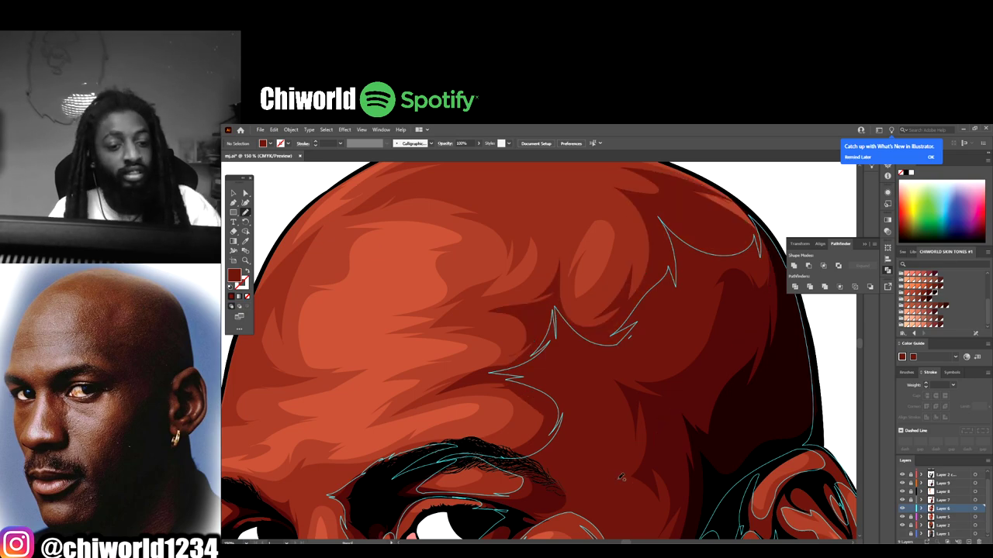
- Draw dark red shadows over the rear crown, tapering forward along the upper edge of the head
{"action": "key", "text": "ctrl+minus"}
{"action": "key", "text": "ctrl+minus"}
{"action": "key", "text": "ctrl+minus"}
{"action": "key", "text": "ctrl+minus"}
{"action": "key", "text": "ctrl+minus"}
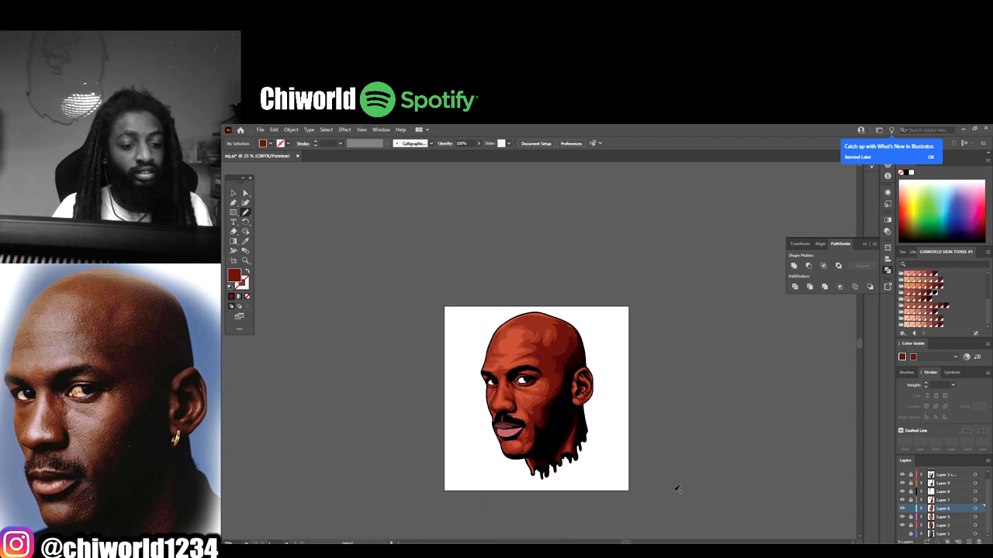
{"action": "key", "text": "ctrl+plus"}
{"action": "key", "text": "ctrl+plus"}
{"action": "scroll", "coordinate": [686, 487], "scroll_direction": "up", "scroll_amount": 2}
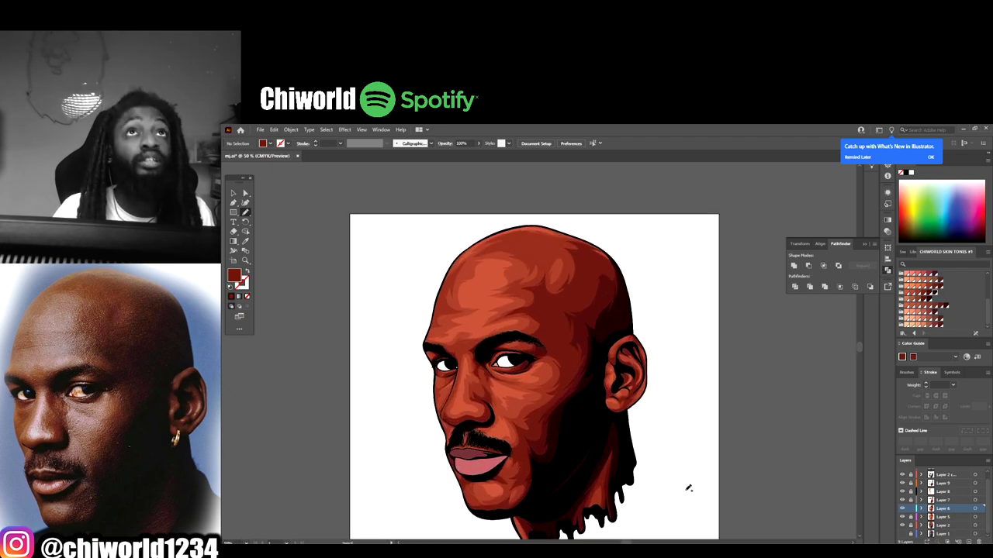
{"action": "key", "text": "ctrl+plus"}
{"action": "key", "text": "ctrl+plus"}
{"action": "key", "text": "ctrl+plus"}
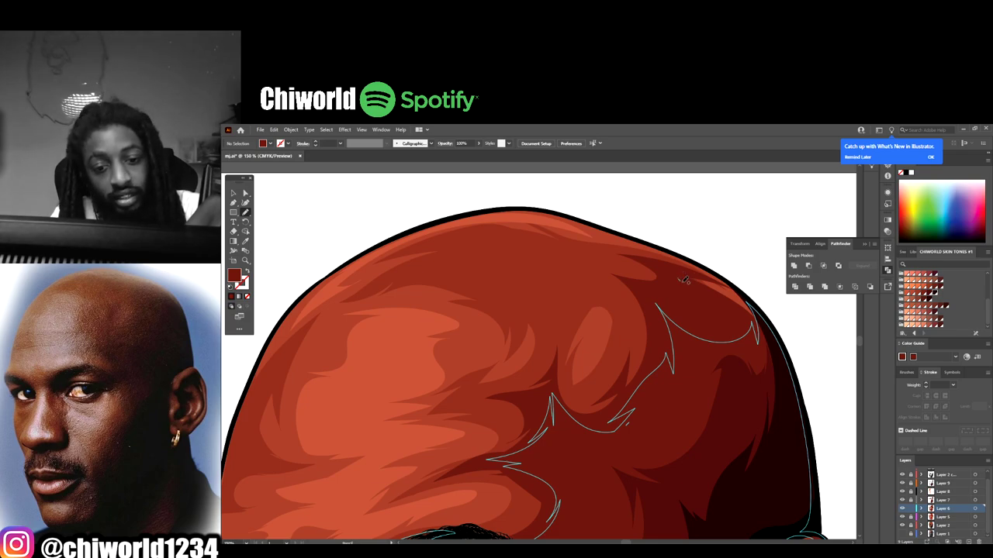
{"action": "mouse_move", "coordinate": [684, 280]}
{"action": "left_mouse_down"}
{"action": "mouse_move", "coordinate": [765, 335]}
{"action": "mouse_move", "coordinate": [735, 289]}
{"action": "mouse_move", "coordinate": [708, 271]}
{"action": "mouse_move", "coordinate": [650, 249]}
{"action": "mouse_move", "coordinate": [592, 246]}
{"action": "mouse_move", "coordinate": [672, 301]}
{"action": "left_mouse_up"}
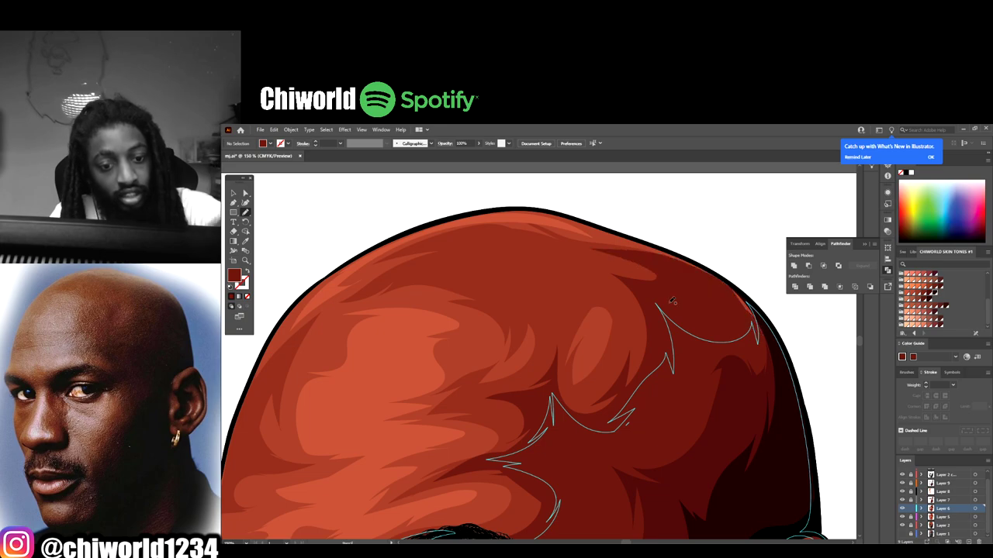
- Examine the dark red shading on the crown up close and across the whole portrait
{"action": "key", "text": "ctrl+minus"}
{"action": "key", "text": "ctrl+minus"}
{"action": "key", "text": "ctrl+plus"}
{"action": "key", "text": "ctrl+plus"}
{"action": "key", "text": "ctrl+plus"}
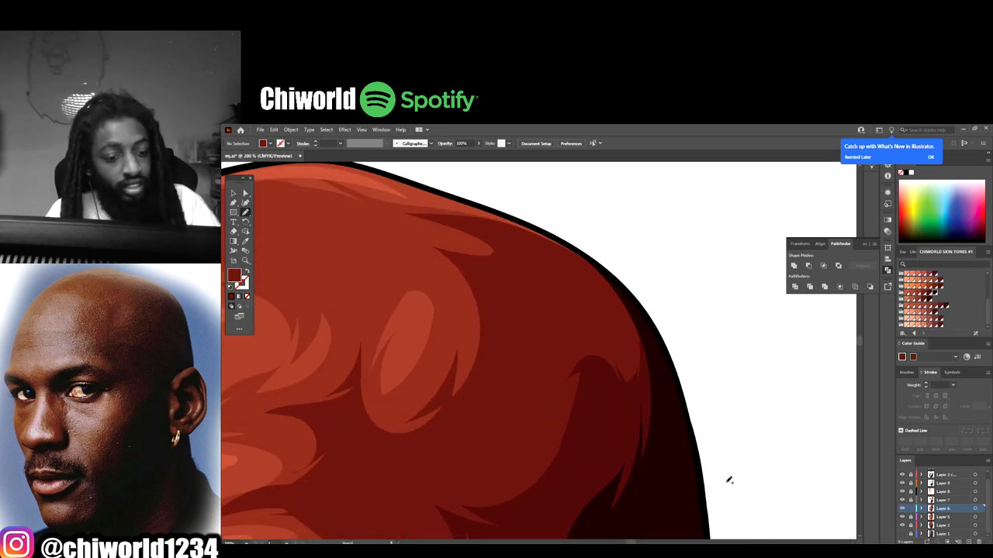
{"action": "key", "text": "ctrl+minus"}
{"action": "key", "text": "ctrl+minus"}
{"action": "key", "text": "ctrl+minus"}
{"action": "key", "text": "ctrl+minus"}
{"action": "key", "text": "ctrl+minus"}
{"action": "key", "text": "ctrl+minus"}
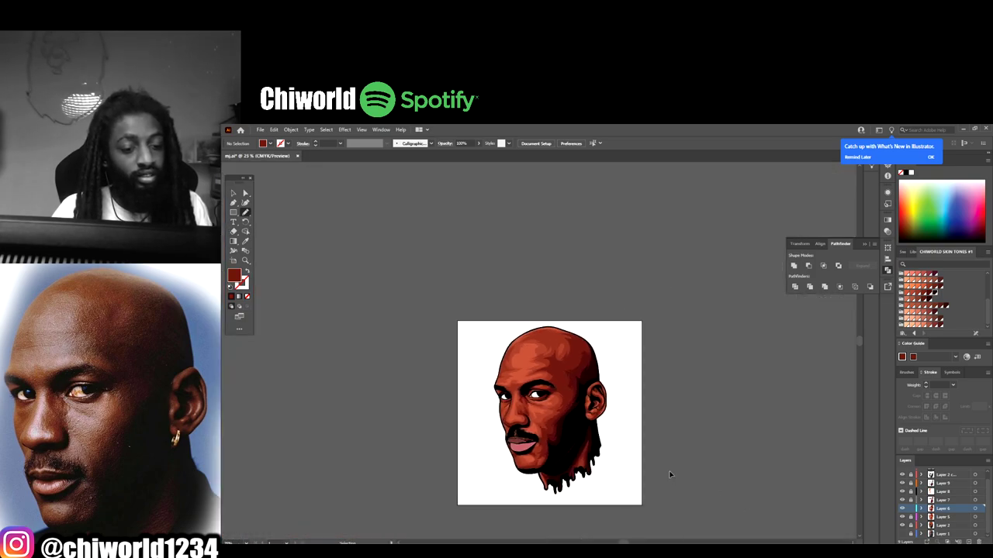
{"action": "key", "text": "ctrl+plus"}
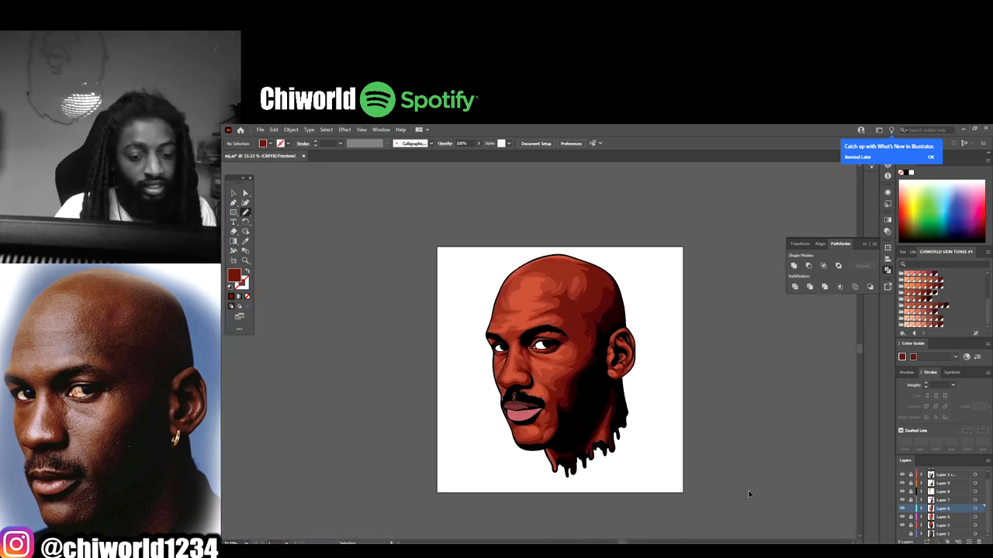
- Check Layer 7 by toggling its visibility, make it the active layer and sample the deep maroon on the side of the head as fill
{"action": "left_click", "coordinate": [901, 504]}
{"action": "left_click", "coordinate": [901, 505]}
{"action": "left_click", "coordinate": [901, 504]}
{"action": "left_click", "coordinate": [902, 504]}
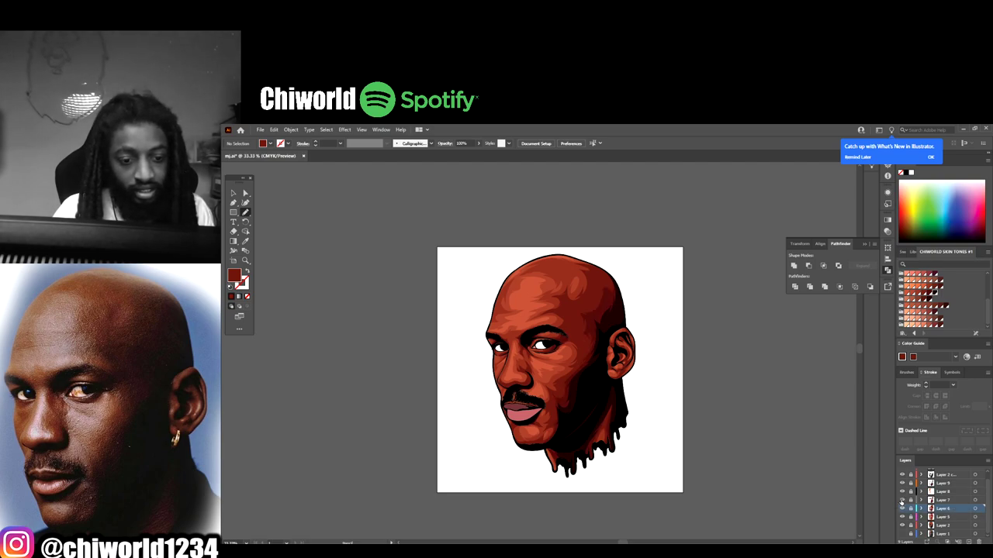
{"action": "left_click", "coordinate": [940, 501]}
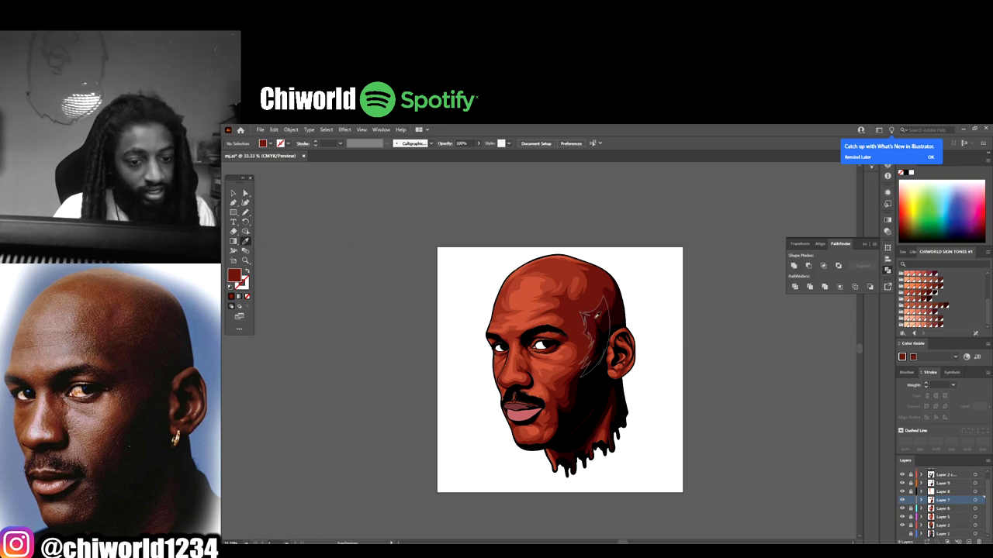
{"action": "left_click", "coordinate": [598, 313]}
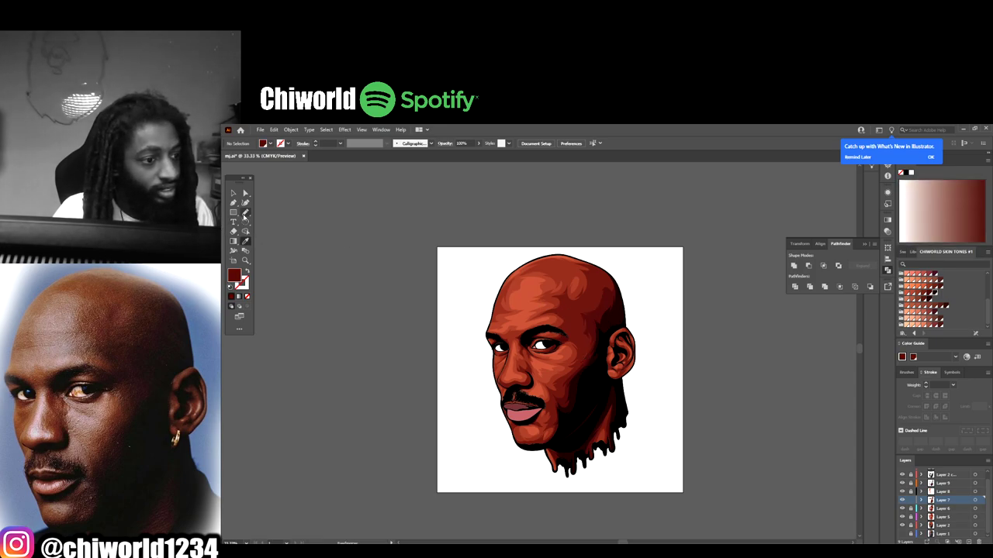
- Draw deep maroon shadows along the black shadow edge from the temple down the cheek
{"action": "key", "text": "ctrl+minus"}
{"action": "key", "text": "ctrl+minus"}
{"action": "key", "text": "ctrl+equal"}
{"action": "key", "text": "ctrl+equal"}
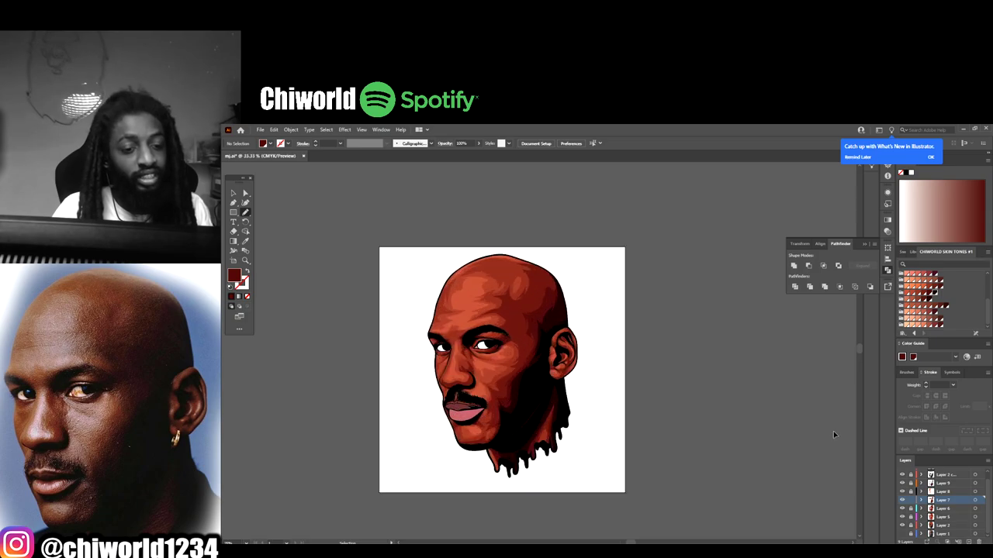
{"action": "key", "text": "ctrl+equal"}
{"action": "key", "text": "ctrl+equal"}
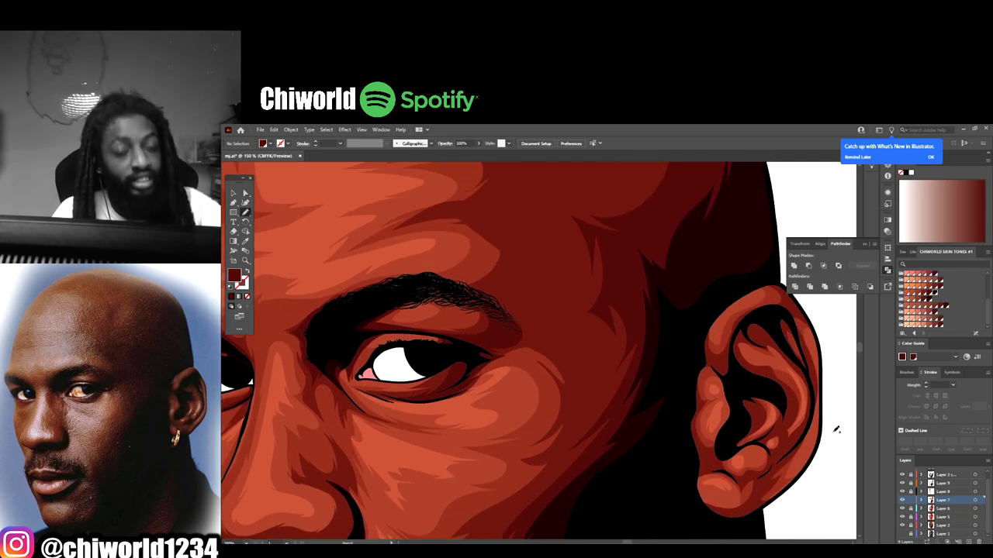
{"action": "mouse_move", "coordinate": [644, 389]}
{"action": "left_mouse_down"}
{"action": "mouse_move", "coordinate": [616, 431]}
{"action": "mouse_move", "coordinate": [551, 484]}
{"action": "mouse_move", "coordinate": [592, 409]}
{"action": "mouse_move", "coordinate": [576, 432]}
{"action": "mouse_move", "coordinate": [601, 372]}
{"action": "mouse_move", "coordinate": [596, 349]}
{"action": "mouse_move", "coordinate": [554, 324]}
{"action": "mouse_move", "coordinate": [504, 346]}
{"action": "mouse_move", "coordinate": [466, 293]}
{"action": "mouse_move", "coordinate": [481, 305]}
{"action": "mouse_move", "coordinate": [541, 286]}
{"action": "mouse_move", "coordinate": [500, 238]}
{"action": "mouse_move", "coordinate": [591, 210]}
{"action": "mouse_move", "coordinate": [549, 208]}
{"action": "mouse_move", "coordinate": [610, 203]}
{"action": "mouse_move", "coordinate": [686, 153]}
{"action": "mouse_move", "coordinate": [621, 471]}
{"action": "left_mouse_up"}
- Extend the deep maroon shadow on the side of the head forward above the temple with pointed edges
{"action": "key", "text": "ctrl+minus"}
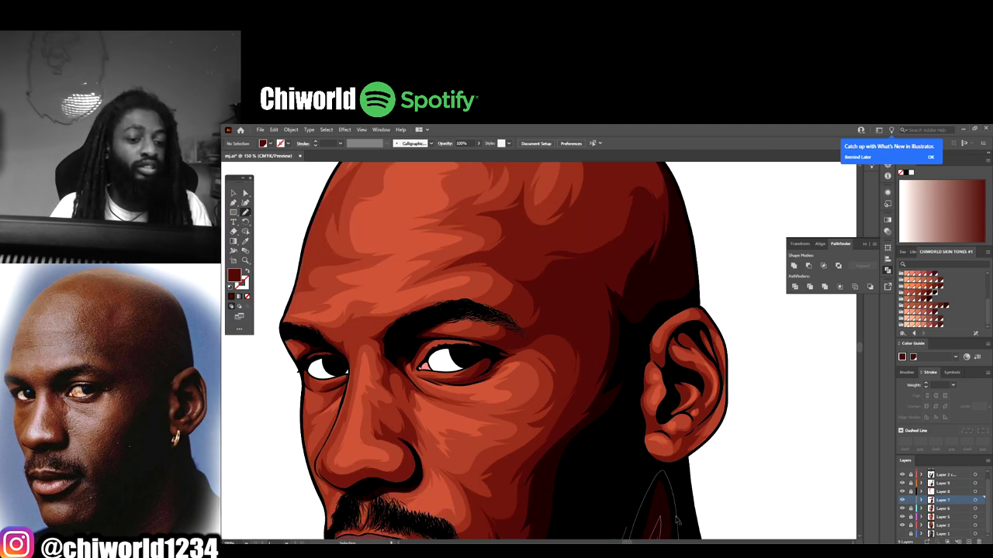
{"action": "key", "text": "ctrl+minus"}
{"action": "key", "text": "ctrl+minus"}
{"action": "key", "text": "ctrl+minus"}
{"action": "key", "text": "ctrl+minus"}
{"action": "scroll", "coordinate": [662, 461], "scroll_direction": "up", "scroll_amount": 2}
{"action": "key", "text": "ctrl+plus"}
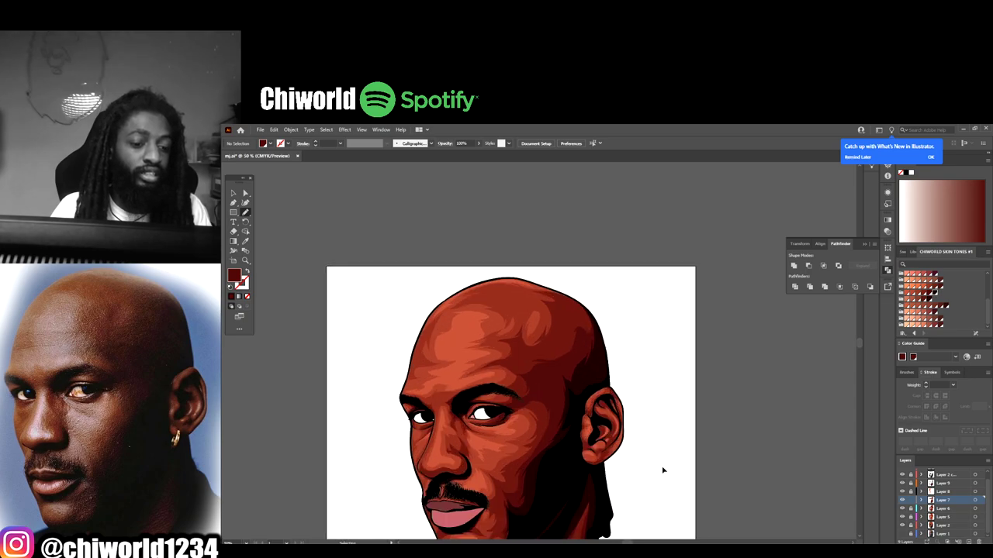
{"action": "key", "text": "ctrl+plus"}
{"action": "key", "text": "ctrl+plus"}
{"action": "key", "text": "ctrl+plus"}
{"action": "scroll", "coordinate": [661, 466], "scroll_direction": "up", "scroll_amount": 1}
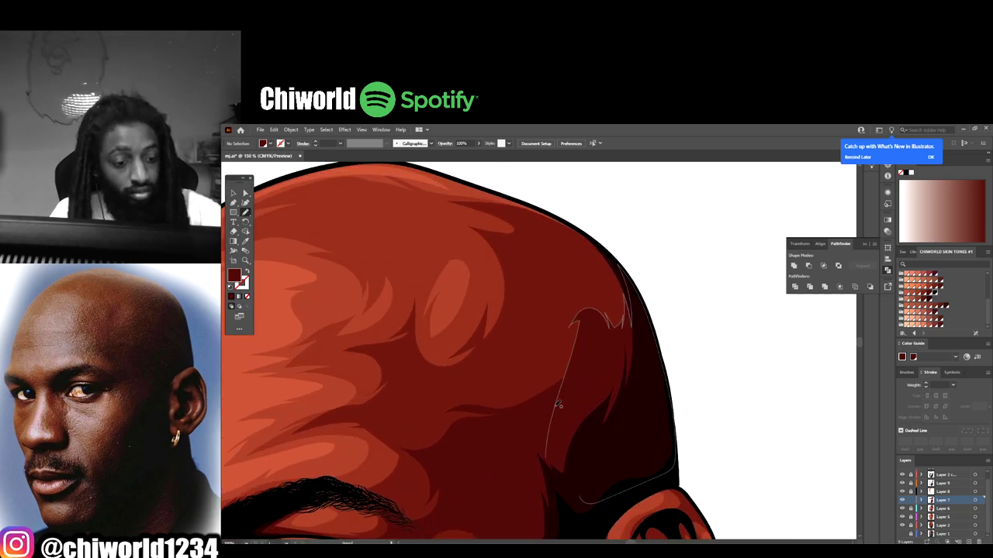
{"action": "mouse_move", "coordinate": [557, 404]}
{"action": "left_mouse_down"}
{"action": "mouse_move", "coordinate": [470, 408]}
{"action": "mouse_move", "coordinate": [510, 392]}
{"action": "mouse_move", "coordinate": [555, 337]}
{"action": "mouse_move", "coordinate": [549, 264]}
{"action": "mouse_move", "coordinate": [562, 227]}
{"action": "mouse_move", "coordinate": [526, 209]}
{"action": "mouse_move", "coordinate": [582, 228]}
{"action": "mouse_move", "coordinate": [635, 394]}
{"action": "mouse_move", "coordinate": [558, 405]}
{"action": "left_mouse_up"}
- Draw deep maroon shadows on the neck around the lighter strip above the drips
{"action": "key", "text": "ctrl+minus"}
{"action": "key", "text": "ctrl+minus"}
{"action": "key", "text": "ctrl+minus"}
{"action": "key", "text": "ctrl+minus"}
{"action": "key", "text": "ctrl+minus"}
{"action": "key", "text": "ctrl+minus"}
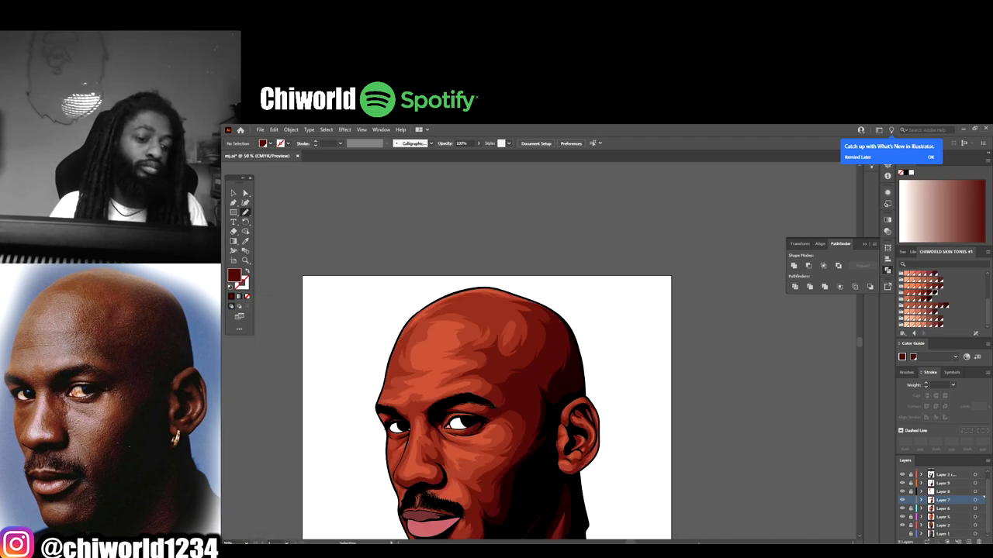
{"action": "key", "text": "ctrl+plus"}
{"action": "key", "text": "ctrl+plus"}
{"action": "key", "text": "ctrl+plus"}
{"action": "key", "text": "ctrl+plus"}
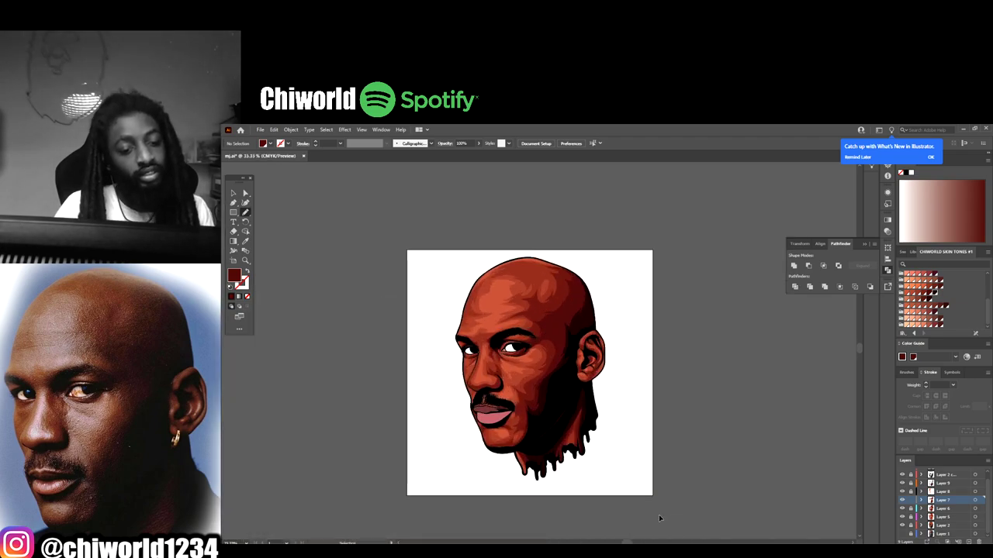
{"action": "key", "text": "ctrl+plus"}
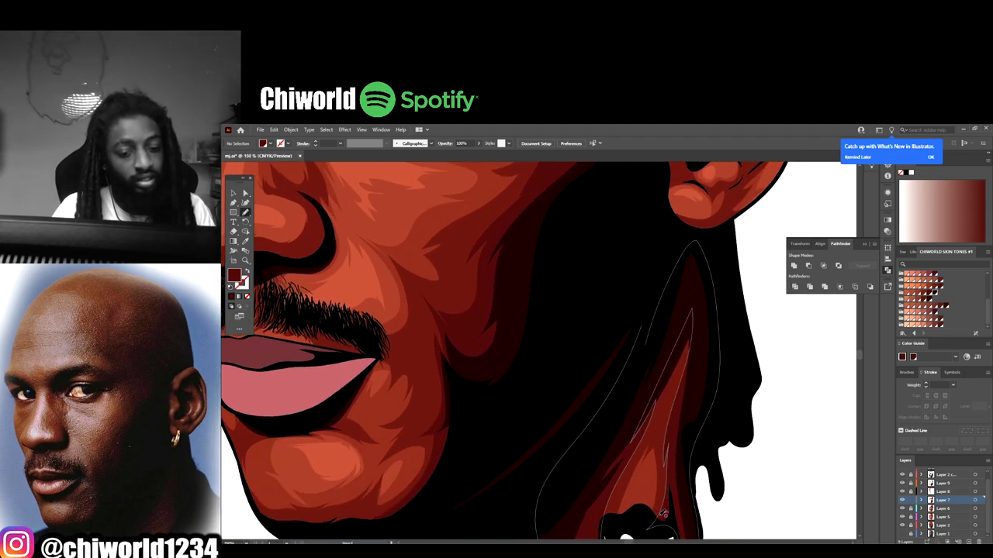
{"action": "mouse_move", "coordinate": [626, 362]}
{"action": "left_mouse_down"}
{"action": "mouse_move", "coordinate": [596, 456]}
{"action": "mouse_move", "coordinate": [668, 365]}
{"action": "mouse_move", "coordinate": [660, 458]}
{"action": "mouse_move", "coordinate": [689, 358]}
{"action": "mouse_move", "coordinate": [587, 430]}
{"action": "left_mouse_up"}
- Draw a thin deep maroon shadow along the lower edge of the chin
{"action": "key", "text": "ctrl+minus"}
{"action": "key", "text": "ctrl+minus"}
{"action": "key", "text": "ctrl+minus"}
{"action": "key", "text": "ctrl+minus"}
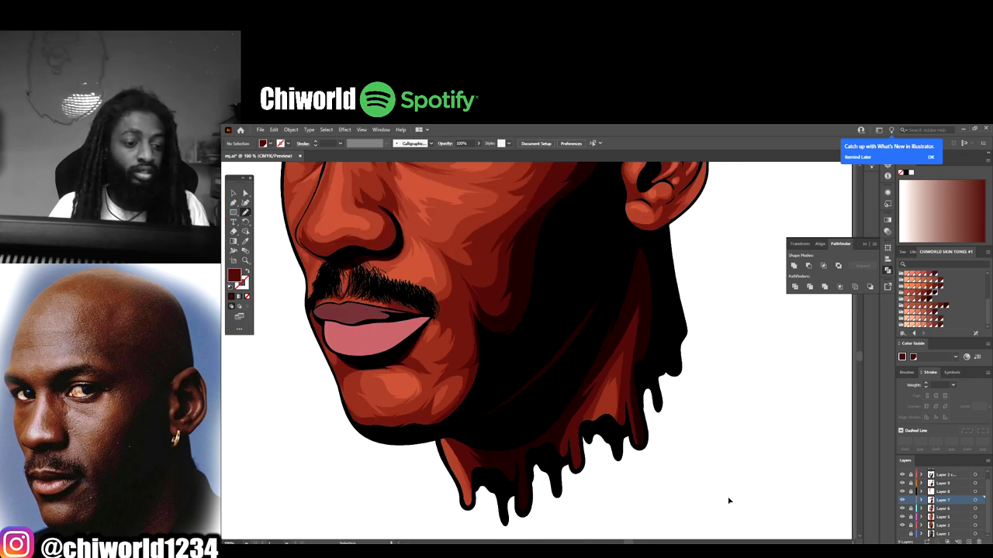
{"action": "scroll", "coordinate": [667, 447], "scroll_direction": "up", "scroll_amount": 1}
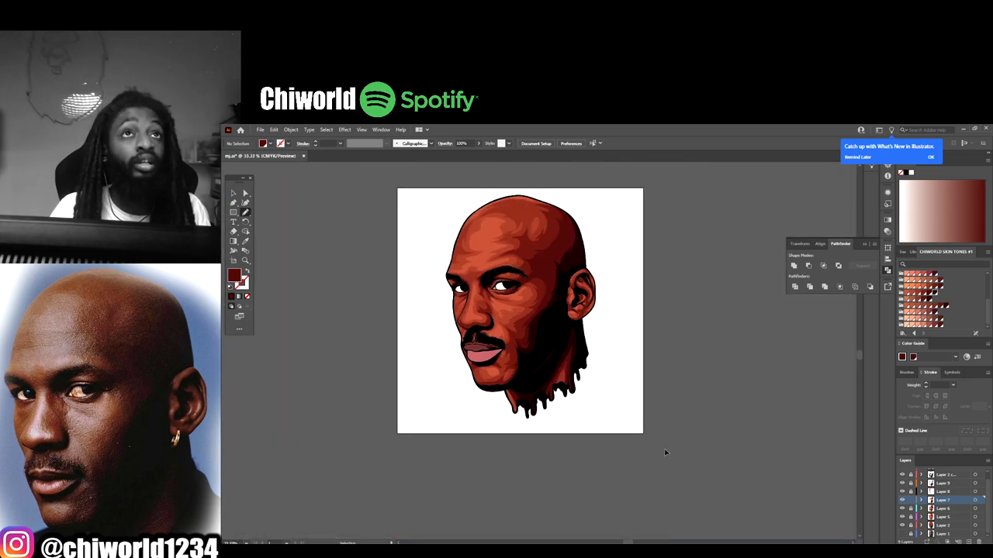
{"action": "scroll", "coordinate": [668, 448], "scroll_direction": "left", "scroll_amount": 3}
{"action": "key", "text": "ctrl+plus"}
{"action": "key", "text": "ctrl+plus"}
{"action": "key", "text": "ctrl+plus"}
{"action": "key", "text": "ctrl+plus"}
{"action": "key", "text": "ctrl+plus"}
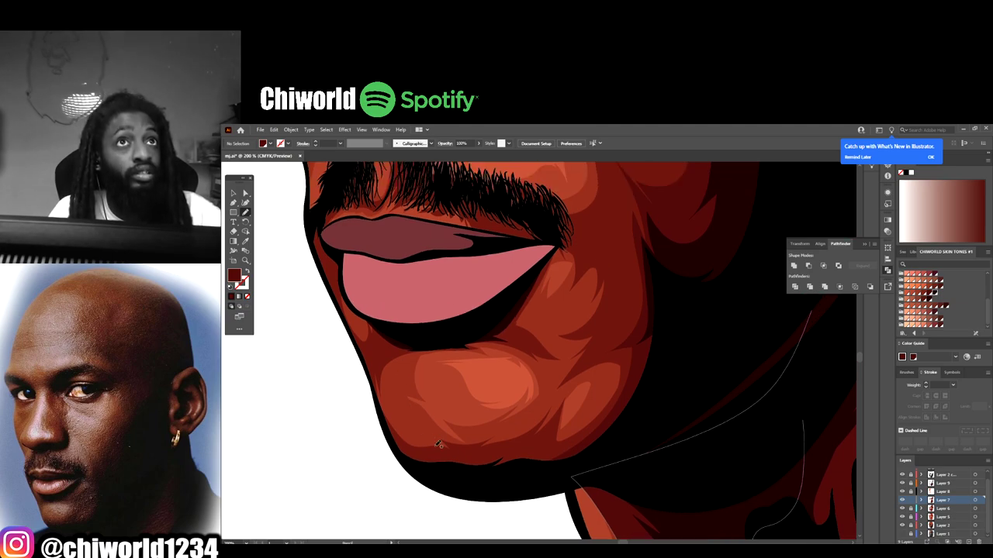
{"action": "mouse_move", "coordinate": [514, 473]}
{"action": "left_mouse_down"}
{"action": "mouse_move", "coordinate": [602, 447]}
{"action": "mouse_move", "coordinate": [637, 396]}
{"action": "mouse_move", "coordinate": [588, 440]}
{"action": "mouse_move", "coordinate": [541, 452]}
{"action": "mouse_move", "coordinate": [556, 432]}
{"action": "mouse_move", "coordinate": [442, 456]}
{"action": "mouse_move", "coordinate": [412, 449]}
{"action": "mouse_move", "coordinate": [391, 426]}
{"action": "mouse_move", "coordinate": [423, 465]}
{"action": "left_mouse_up"}
- Draw deep maroon shadows around the black area beneath the lower lip, up to the near mouth corner
{"action": "scroll", "coordinate": [434, 367], "scroll_direction": "up", "scroll_amount": 2}
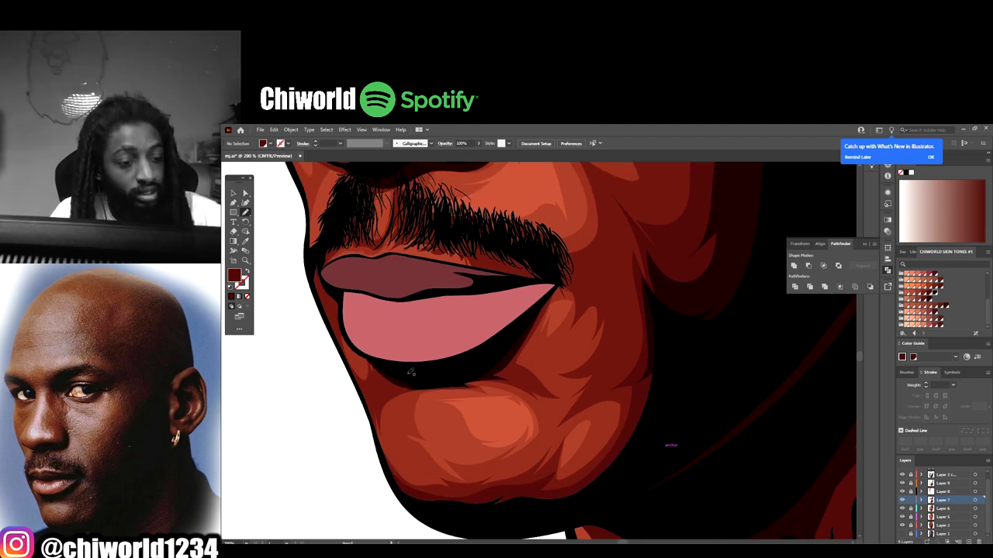
{"action": "mouse_move", "coordinate": [347, 301]}
{"action": "left_mouse_down"}
{"action": "mouse_move", "coordinate": [344, 330]}
{"action": "mouse_move", "coordinate": [360, 355]}
{"action": "mouse_move", "coordinate": [401, 384]}
{"action": "mouse_move", "coordinate": [516, 379]}
{"action": "left_mouse_up"}
{"action": "left_click_drag", "start_coordinate": [544, 334], "coordinate": [560, 273]}
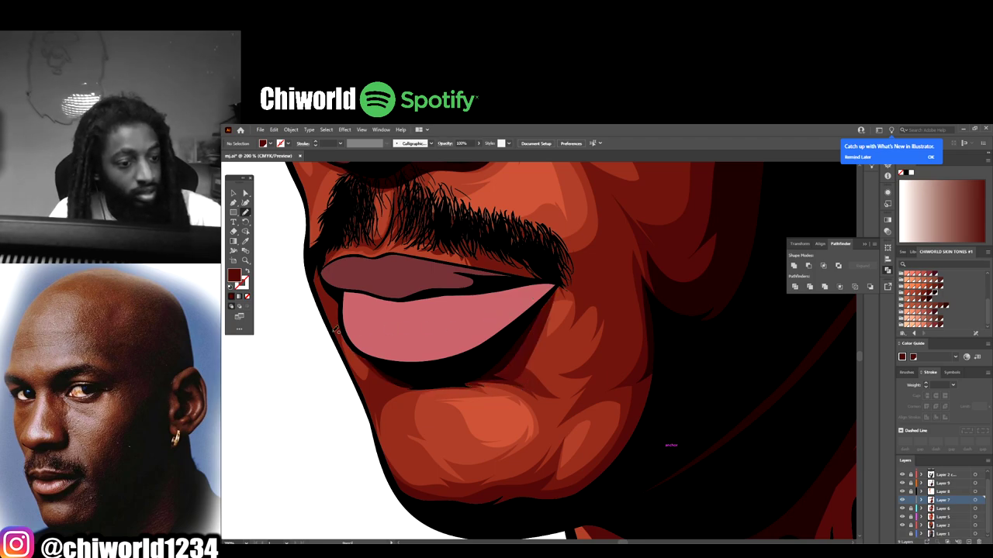
- Add deep maroon shadows beneath the moustache and between the far side of the lips and the face outline
{"action": "scroll", "coordinate": [339, 341], "scroll_direction": "up", "scroll_amount": 2}
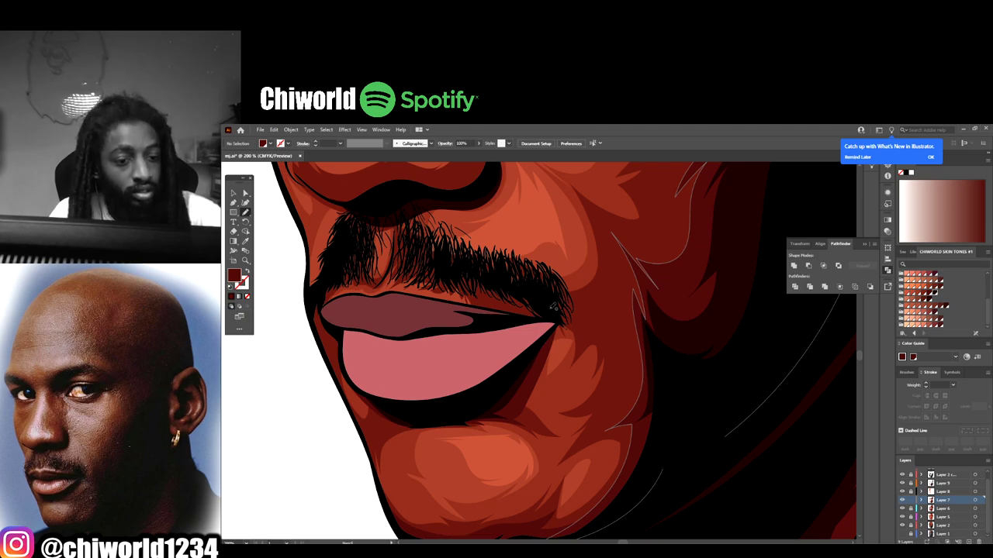
{"action": "mouse_move", "coordinate": [466, 267]}
{"action": "left_mouse_down"}
{"action": "mouse_move", "coordinate": [544, 281]}
{"action": "mouse_move", "coordinate": [462, 262]}
{"action": "mouse_move", "coordinate": [472, 261]}
{"action": "mouse_move", "coordinate": [461, 290]}
{"action": "mouse_move", "coordinate": [429, 273]}
{"action": "mouse_move", "coordinate": [394, 289]}
{"action": "mouse_move", "coordinate": [406, 241]}
{"action": "left_mouse_up"}
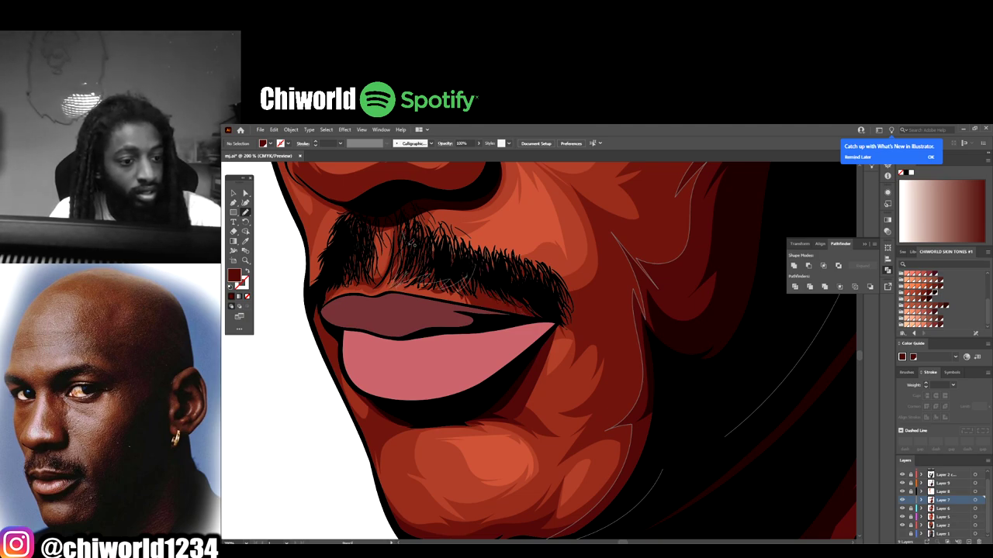
{"action": "mouse_move", "coordinate": [364, 272]}
{"action": "left_mouse_down"}
{"action": "mouse_move", "coordinate": [350, 269]}
{"action": "mouse_move", "coordinate": [374, 281]}
{"action": "mouse_move", "coordinate": [342, 275]}
{"action": "mouse_move", "coordinate": [348, 330]}
{"action": "left_mouse_up"}
{"action": "left_click_drag", "start_coordinate": [346, 371], "coordinate": [350, 399]}
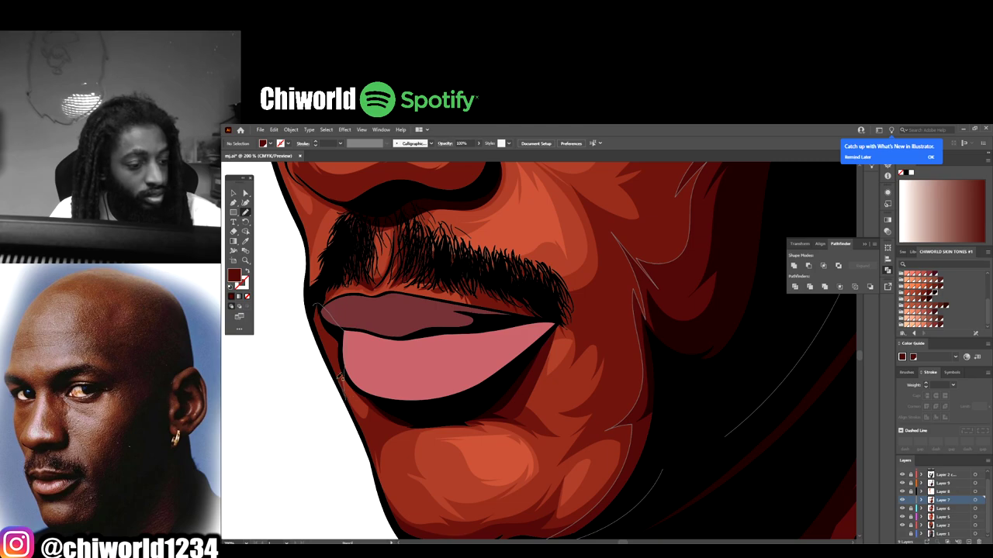
{"action": "mouse_move", "coordinate": [332, 341]}
{"action": "left_mouse_down"}
{"action": "mouse_move", "coordinate": [312, 303]}
{"action": "mouse_move", "coordinate": [322, 281]}
{"action": "left_mouse_up"}
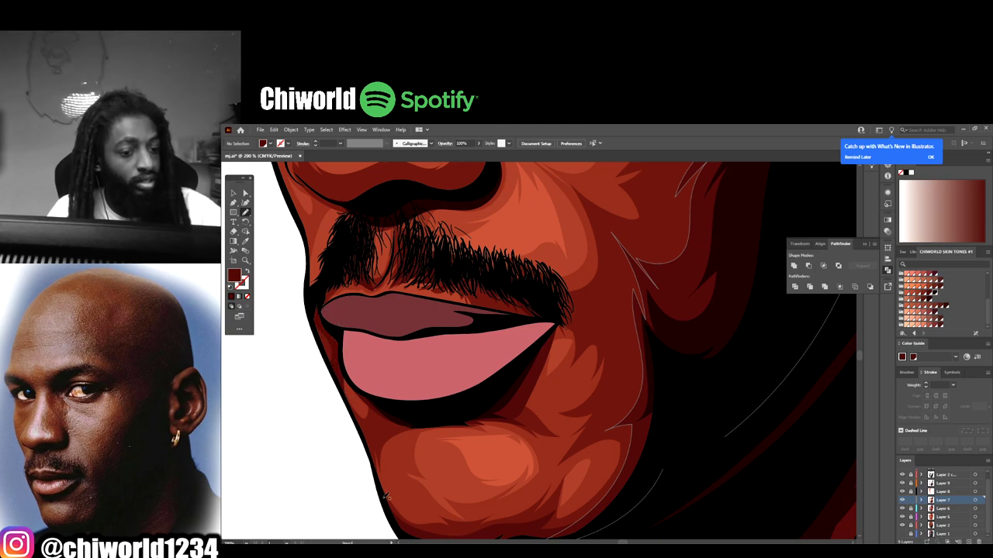
- Examine the deep maroon shading across the whole portrait, including the eyes, jaw and neck
{"action": "scroll", "coordinate": [570, 516], "scroll_direction": "down", "scroll_amount": 4}
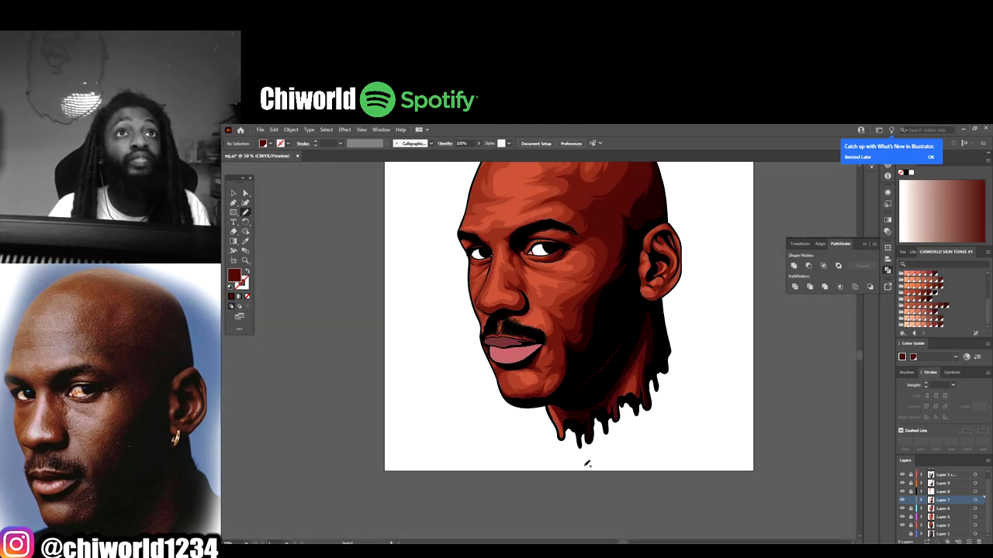
{"action": "scroll", "coordinate": [589, 475], "scroll_direction": "up", "scroll_amount": 3}
{"action": "scroll", "coordinate": [666, 496], "scroll_direction": "down", "scroll_amount": 2}
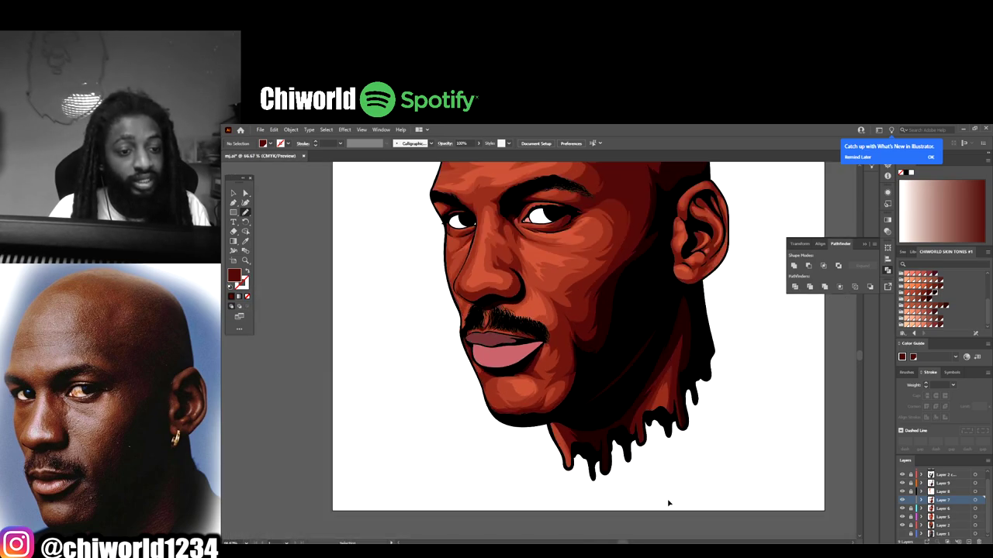
{"action": "scroll", "coordinate": [665, 486], "scroll_direction": "up", "scroll_amount": 3}
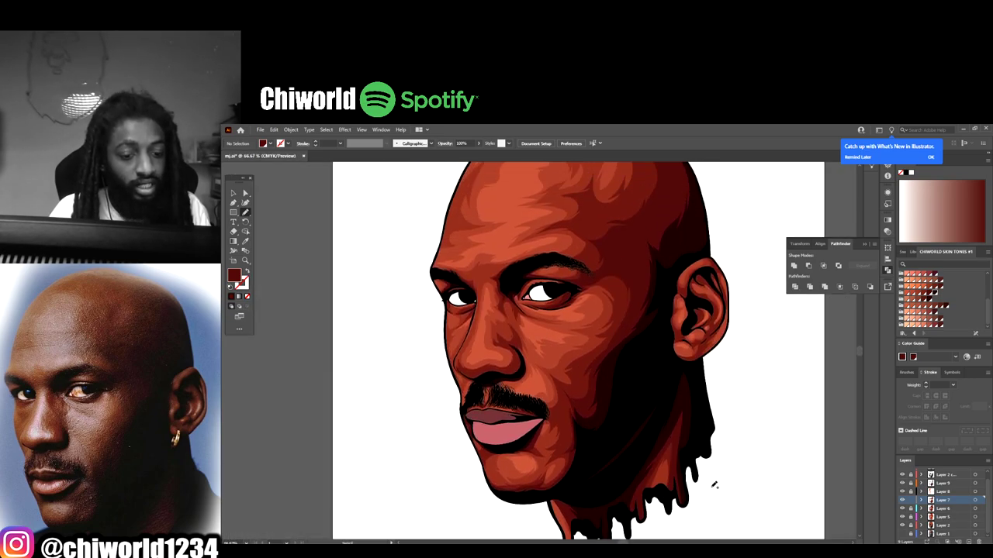
{"action": "scroll", "coordinate": [713, 489], "scroll_direction": "up", "scroll_amount": 1}
{"action": "scroll", "coordinate": [708, 485], "scroll_direction": "up", "scroll_amount": 1}
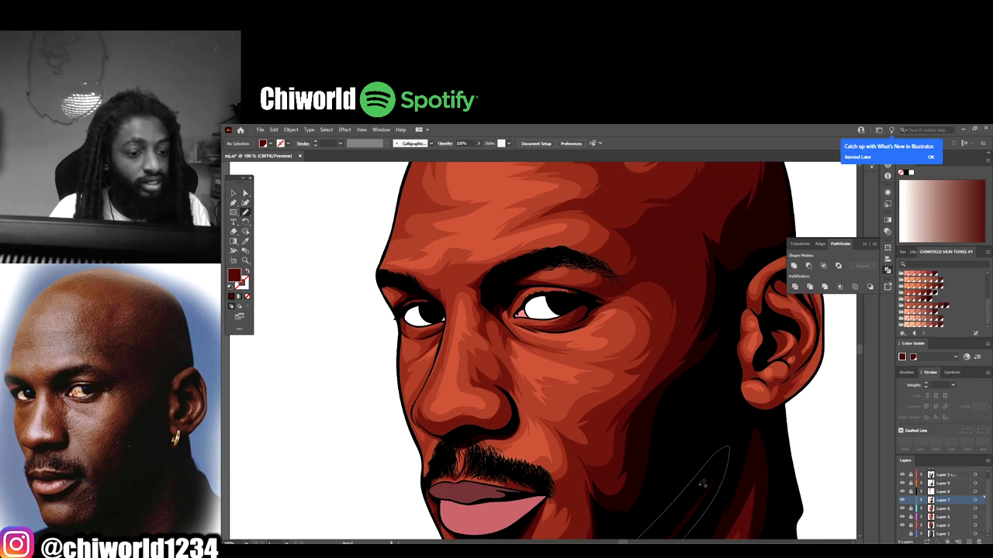
{"action": "scroll", "coordinate": [708, 485], "scroll_direction": "down", "scroll_amount": 2}
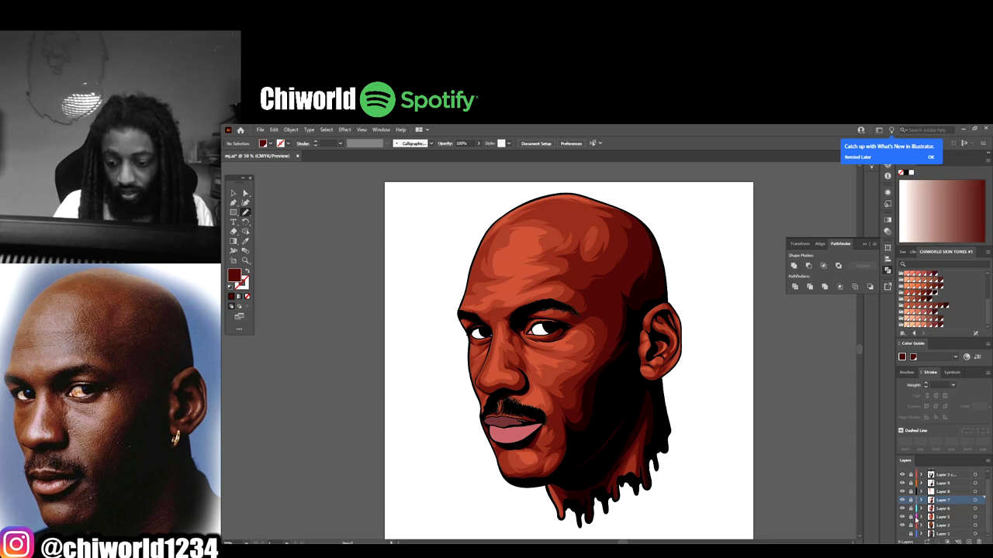
- Draw a medium red shape on Layer 5 along the crease between nostril and near cheek, using red sampled from the face
{"action": "left_click", "coordinate": [943, 517]}
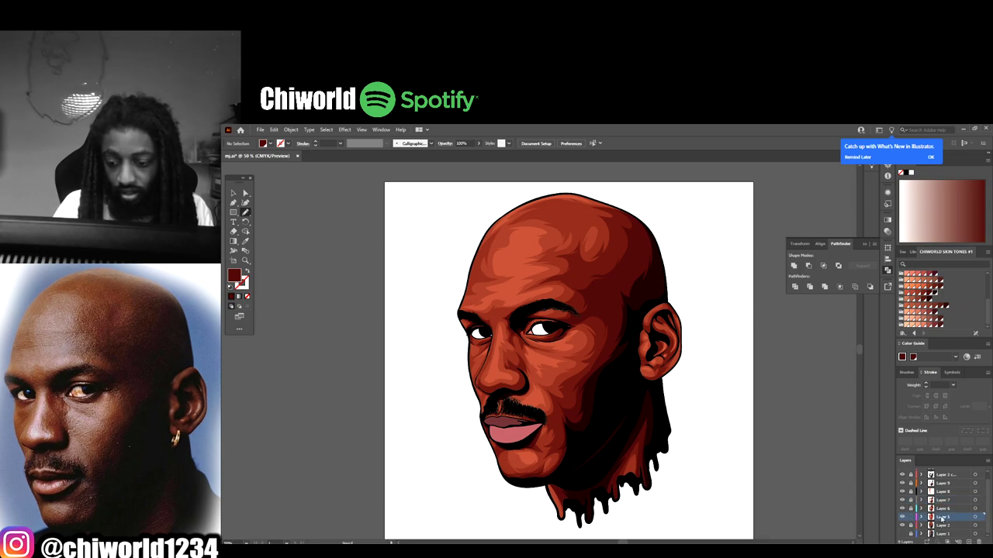
{"action": "key", "text": "ctrl+1"}
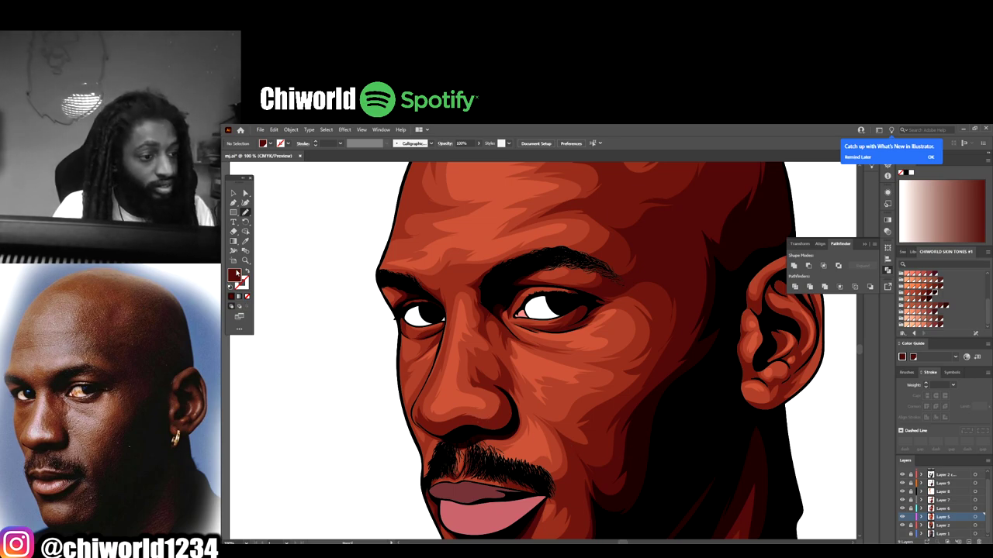
{"action": "key", "text": "ctrl+a"}
{"action": "key", "text": "ctrl+0"}
{"action": "scroll", "coordinate": [597, 380], "scroll_direction": "up", "scroll_amount": 4}
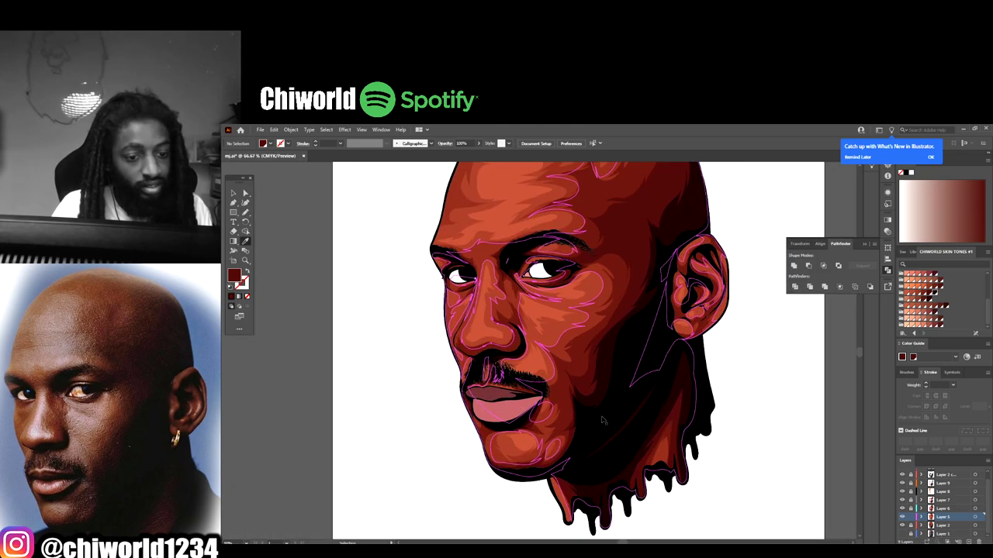
{"action": "left_click", "coordinate": [589, 344]}
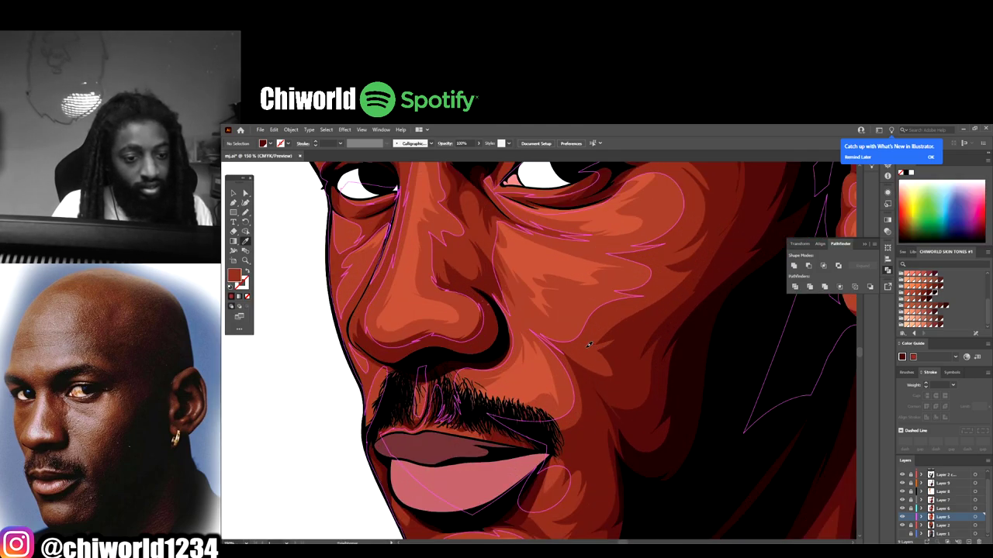
{"action": "left_click", "coordinate": [438, 289]}
{"action": "key", "text": "ctrl+shift+a"}
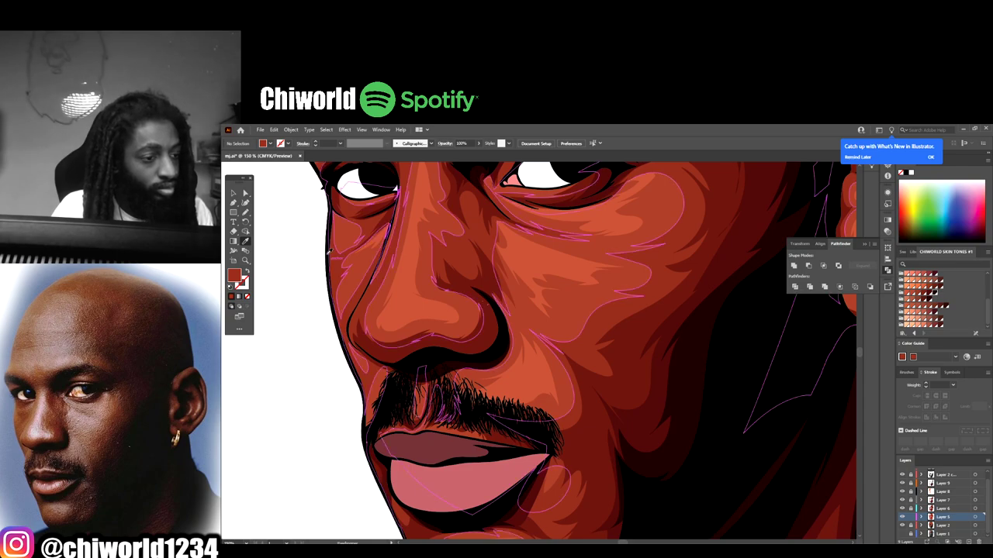
{"action": "scroll", "coordinate": [725, 456], "scroll_direction": "down", "scroll_amount": 2}
{"action": "left_click", "coordinate": [713, 458]}
{"action": "scroll", "coordinate": [709, 457], "scroll_direction": "up", "scroll_amount": 4}
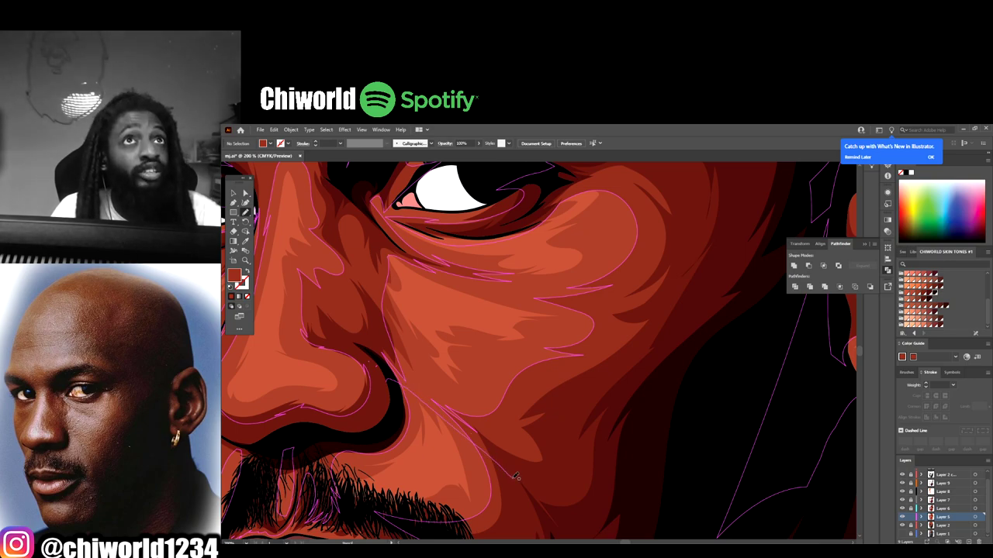
{"action": "mouse_move", "coordinate": [516, 476]}
{"action": "left_mouse_down"}
{"action": "mouse_move", "coordinate": [511, 447]}
{"action": "mouse_move", "coordinate": [559, 371]}
{"action": "mouse_move", "coordinate": [484, 410]}
{"action": "mouse_move", "coordinate": [501, 394]}
{"action": "mouse_move", "coordinate": [465, 400]}
{"action": "mouse_move", "coordinate": [425, 388]}
{"action": "mouse_move", "coordinate": [374, 303]}
{"action": "mouse_move", "coordinate": [371, 363]}
{"action": "left_mouse_up"}
{"action": "scroll", "coordinate": [656, 508], "scroll_direction": "down", "scroll_amount": 6}
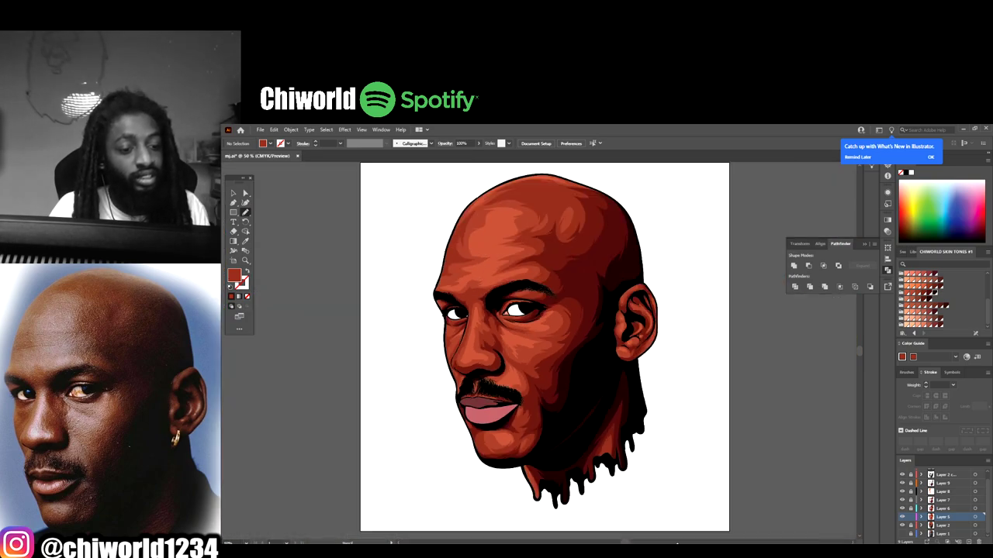
- Add medium red shading to the near cheek, from the lower edge of the highlight towards the dark shadow
{"action": "scroll", "coordinate": [656, 513], "scroll_direction": "up", "scroll_amount": 1}
{"action": "scroll", "coordinate": [656, 512], "scroll_direction": "up", "scroll_amount": 1}
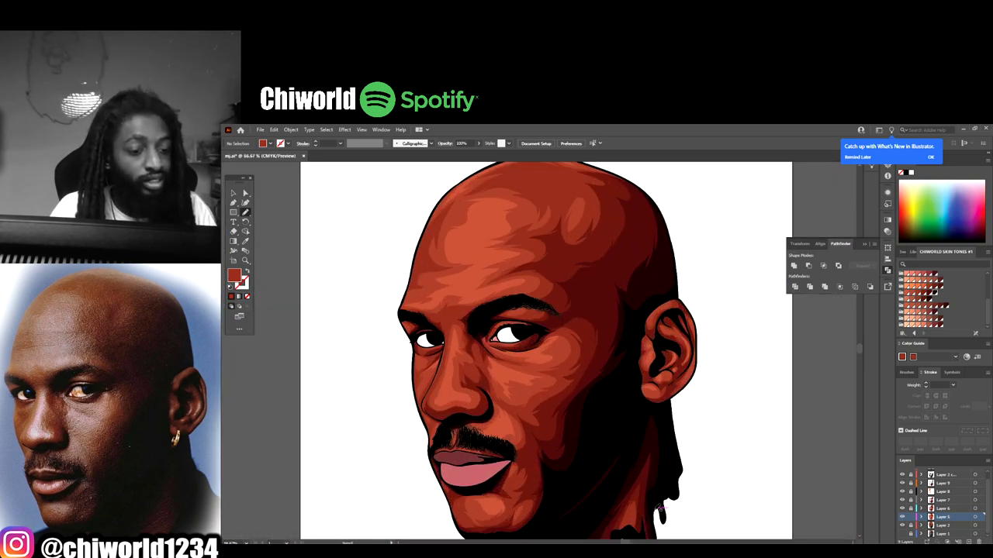
{"action": "scroll", "coordinate": [654, 525], "scroll_direction": "up", "scroll_amount": 2}
{"action": "scroll", "coordinate": [653, 509], "scroll_direction": "down", "scroll_amount": 2}
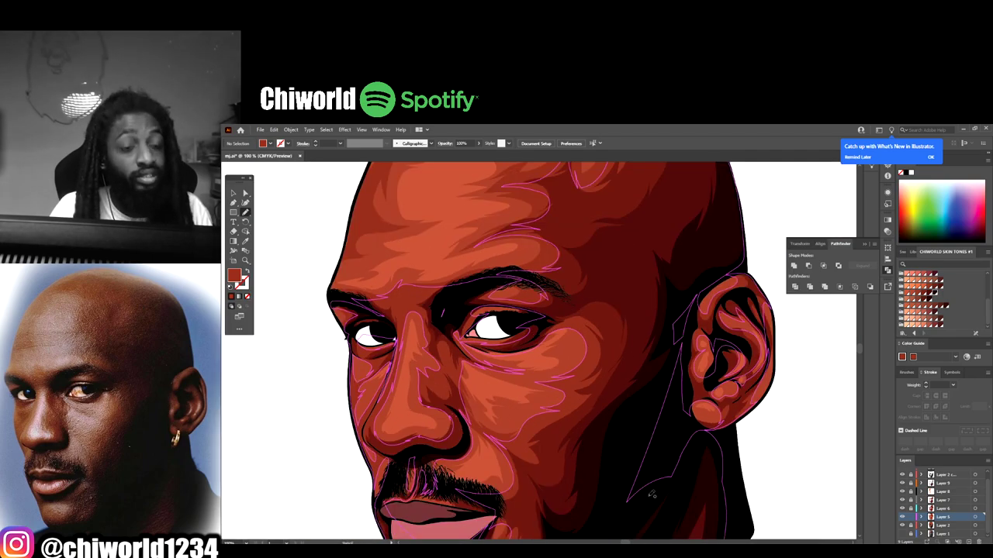
{"action": "scroll", "coordinate": [651, 496], "scroll_direction": "up", "scroll_amount": 3}
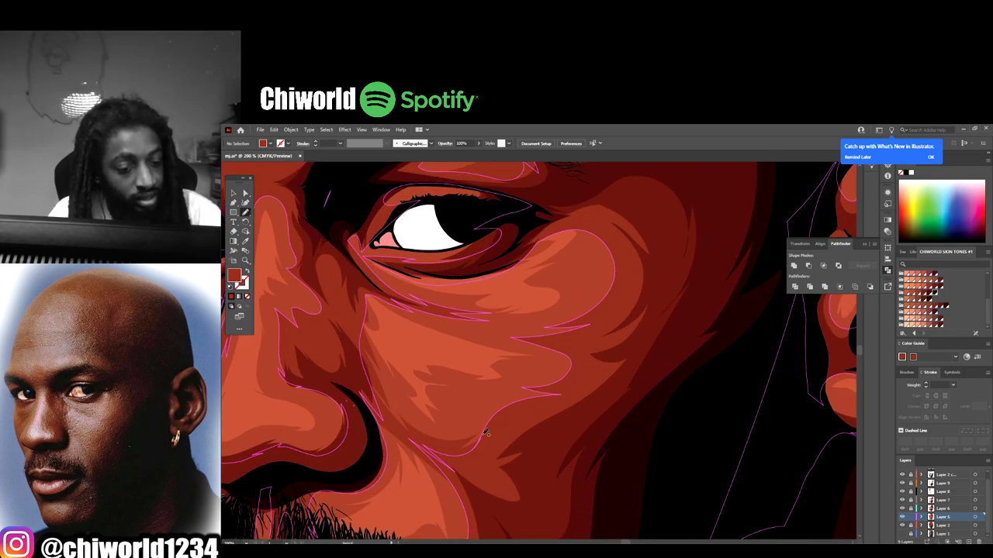
{"action": "mouse_move", "coordinate": [487, 432]}
{"action": "left_mouse_down"}
{"action": "mouse_move", "coordinate": [494, 397]}
{"action": "mouse_move", "coordinate": [484, 402]}
{"action": "mouse_move", "coordinate": [557, 365]}
{"action": "mouse_move", "coordinate": [458, 324]}
{"action": "mouse_move", "coordinate": [521, 328]}
{"action": "mouse_move", "coordinate": [558, 318]}
{"action": "mouse_move", "coordinate": [588, 295]}
{"action": "mouse_move", "coordinate": [593, 252]}
{"action": "mouse_move", "coordinate": [603, 276]}
{"action": "mouse_move", "coordinate": [584, 225]}
{"action": "mouse_move", "coordinate": [619, 239]}
{"action": "mouse_move", "coordinate": [622, 389]}
{"action": "left_mouse_up"}
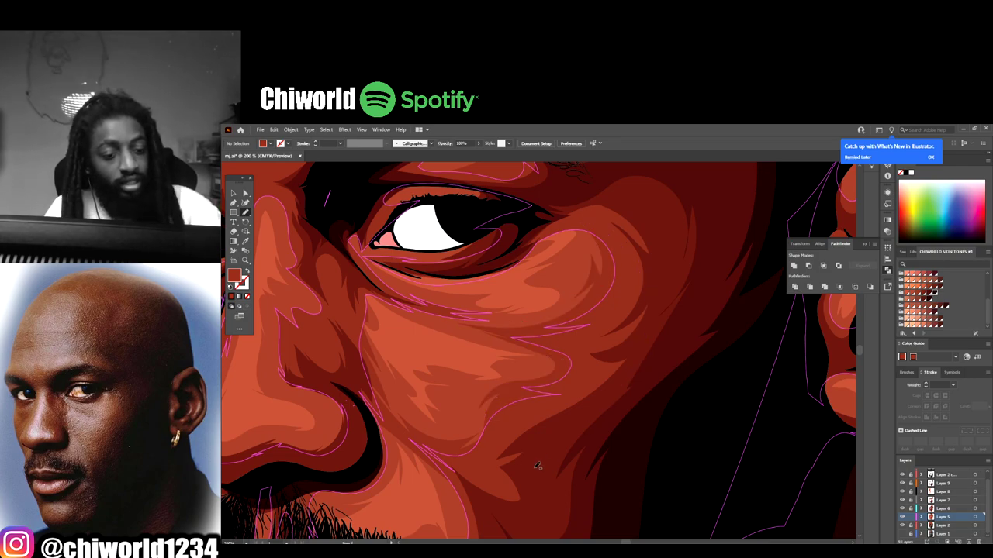
{"action": "key", "text": "ctrl+minus"}
{"action": "key", "text": "ctrl+minus"}
{"action": "key", "text": "ctrl+minus"}
{"action": "key", "text": "ctrl+minus"}
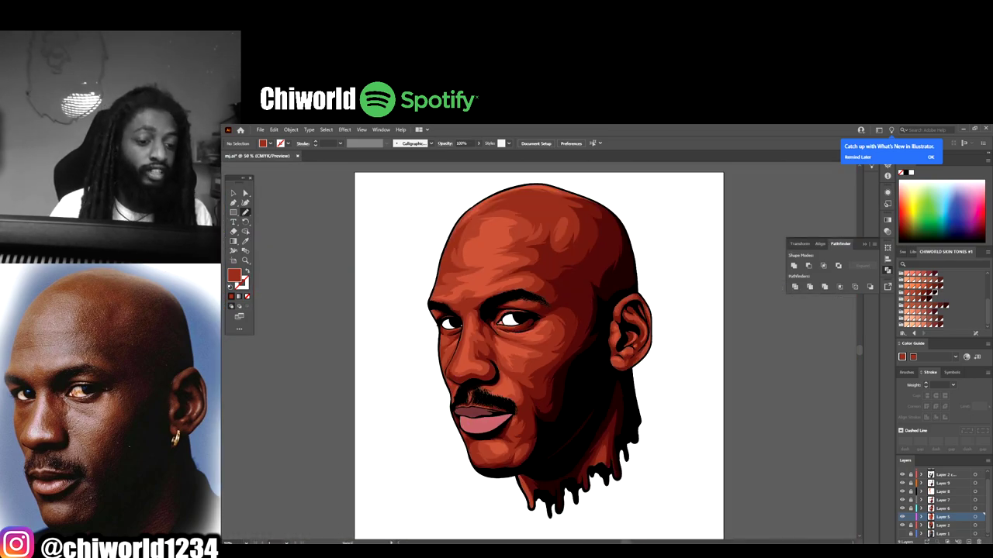
- Draw medium red shading around the near side of the nose tip and up towards the bridge
{"action": "key", "text": "ctrl+plus"}
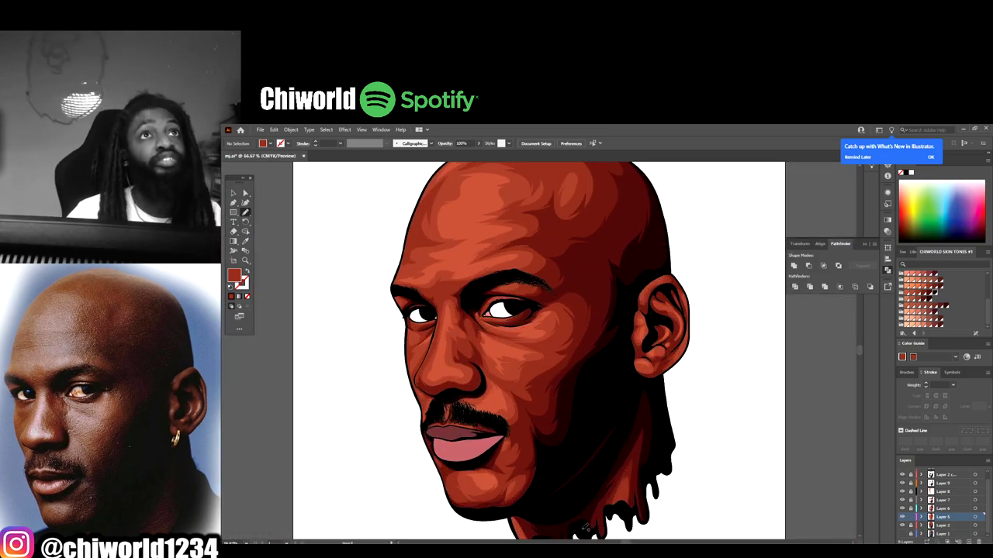
{"action": "key", "text": "ctrl+plus"}
{"action": "key", "text": "ctrl+plus"}
{"action": "key", "text": "ctrl+plus"}
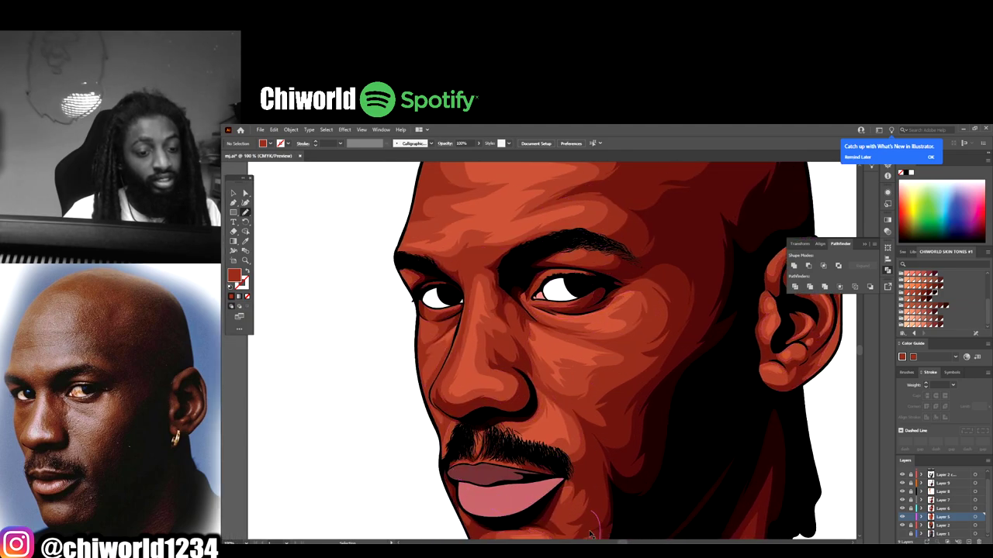
{"action": "key", "text": "ctrl+plus"}
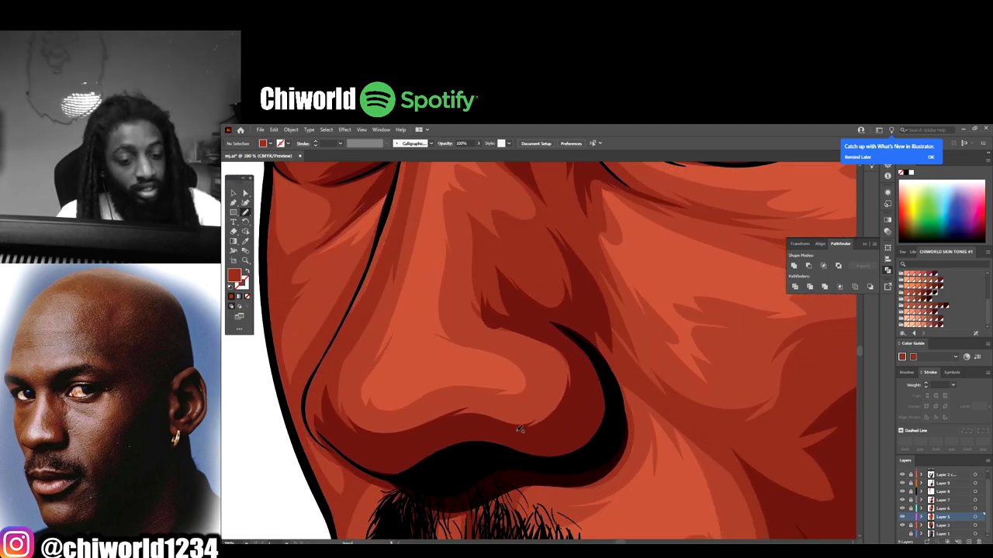
{"action": "mouse_move", "coordinate": [519, 429]}
{"action": "left_mouse_down"}
{"action": "mouse_move", "coordinate": [591, 367]}
{"action": "mouse_move", "coordinate": [528, 313]}
{"action": "mouse_move", "coordinate": [485, 302]}
{"action": "mouse_move", "coordinate": [470, 260]}
{"action": "mouse_move", "coordinate": [470, 300]}
{"action": "mouse_move", "coordinate": [463, 272]}
{"action": "left_mouse_up"}
{"action": "mouse_move", "coordinate": [471, 324]}
{"action": "left_mouse_down"}
{"action": "mouse_move", "coordinate": [546, 375]}
{"action": "mouse_move", "coordinate": [515, 423]}
{"action": "mouse_move", "coordinate": [533, 403]}
{"action": "mouse_move", "coordinate": [470, 396]}
{"action": "mouse_move", "coordinate": [404, 421]}
{"action": "mouse_move", "coordinate": [367, 419]}
{"action": "mouse_move", "coordinate": [343, 397]}
{"action": "mouse_move", "coordinate": [376, 447]}
{"action": "mouse_move", "coordinate": [517, 416]}
{"action": "left_mouse_up"}
{"action": "scroll", "coordinate": [634, 464], "scroll_direction": "down", "scroll_amount": 6}
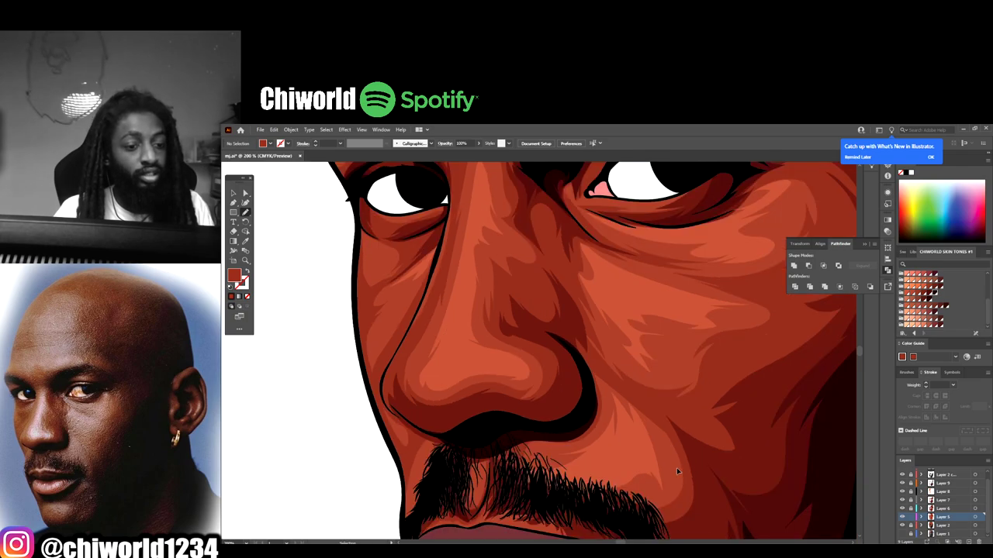
{"action": "scroll", "coordinate": [727, 477], "scroll_direction": "up", "scroll_amount": 1}
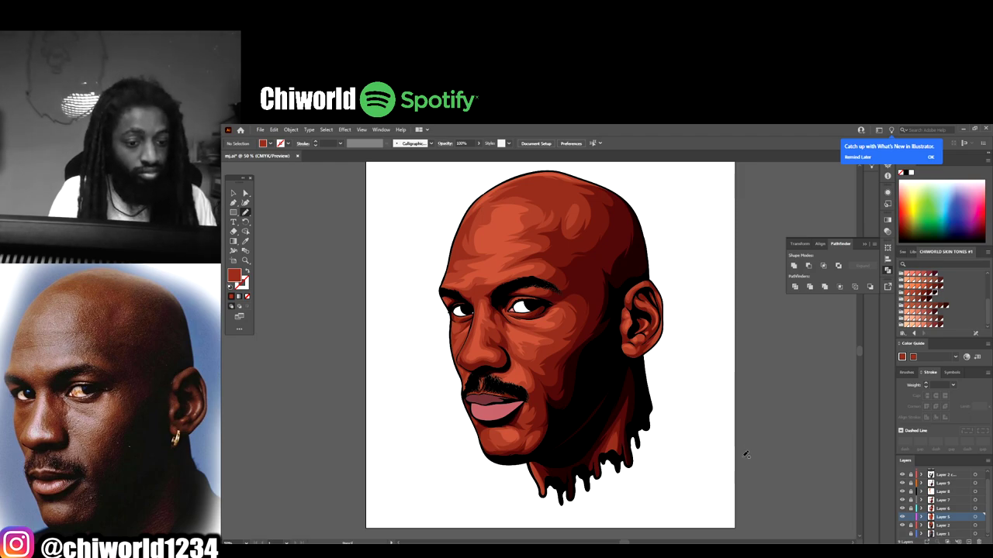
{"action": "scroll", "coordinate": [745, 454], "scroll_direction": "up", "scroll_amount": 2}
{"action": "left_click_drag", "start_coordinate": [340, 398], "coordinate": [332, 413]}
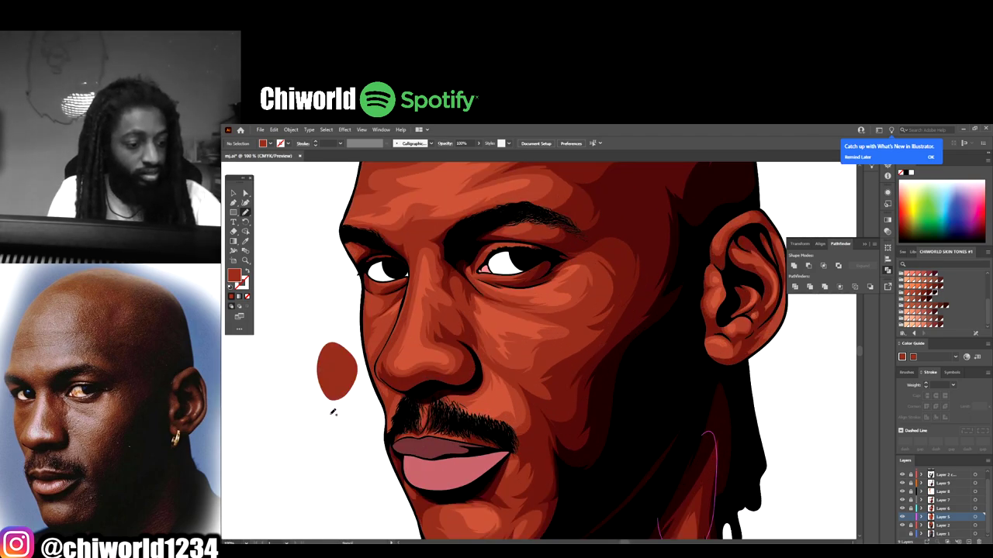
{"action": "left_click_drag", "start_coordinate": [410, 356], "coordinate": [372, 380]}
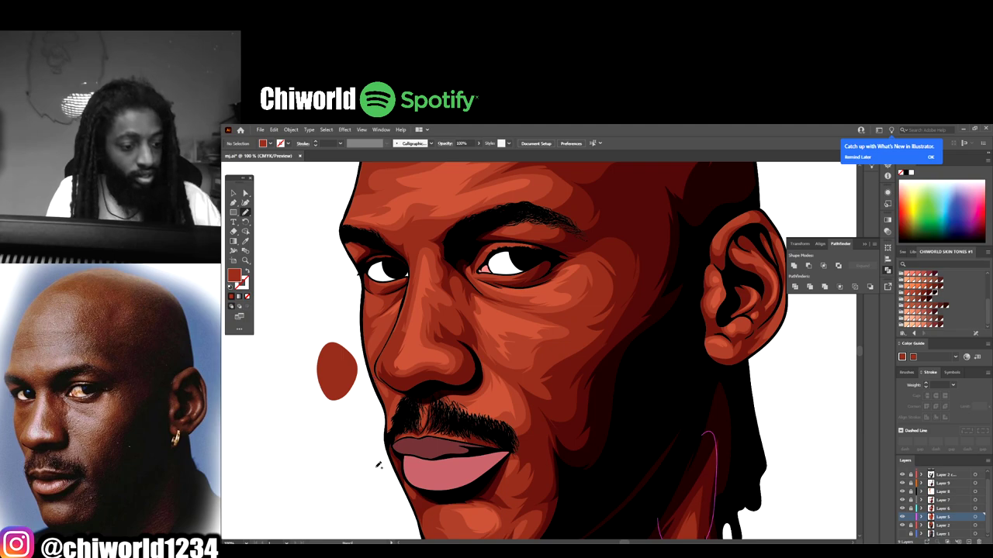
{"action": "key", "text": "ctrl+z"}
{"action": "key", "text": "ctrl+z"}
{"action": "key", "text": "ctrl+z"}
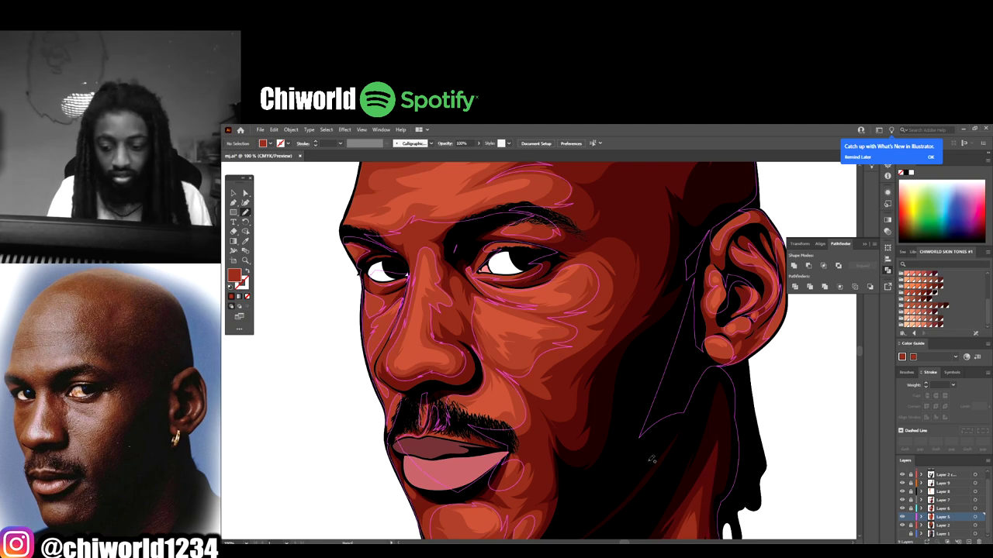
- Lock Layer 5, unlock Layer 6 and sample the dark red of the near cheek as the fill
{"action": "left_click", "coordinate": [910, 517]}
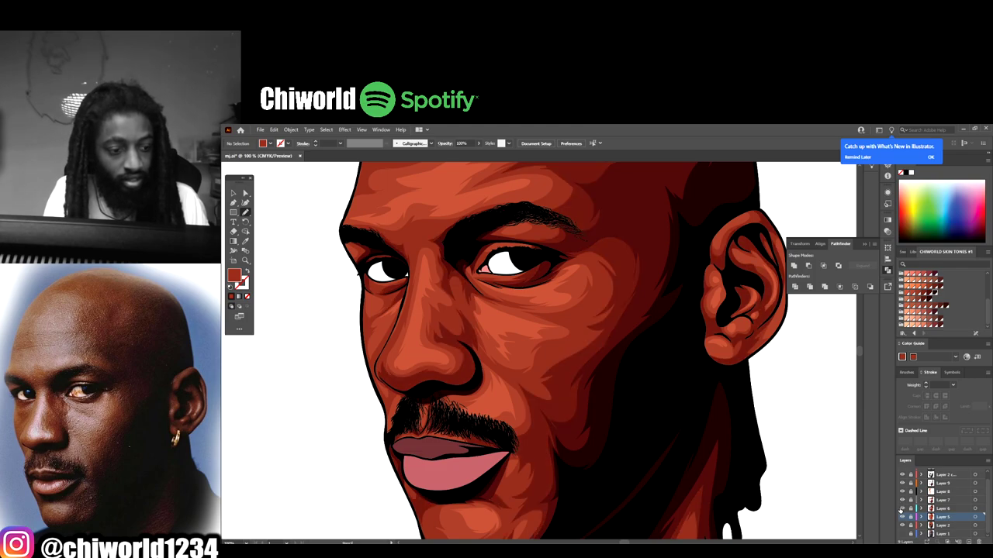
{"action": "left_click", "coordinate": [901, 509]}
{"action": "left_click", "coordinate": [901, 509]}
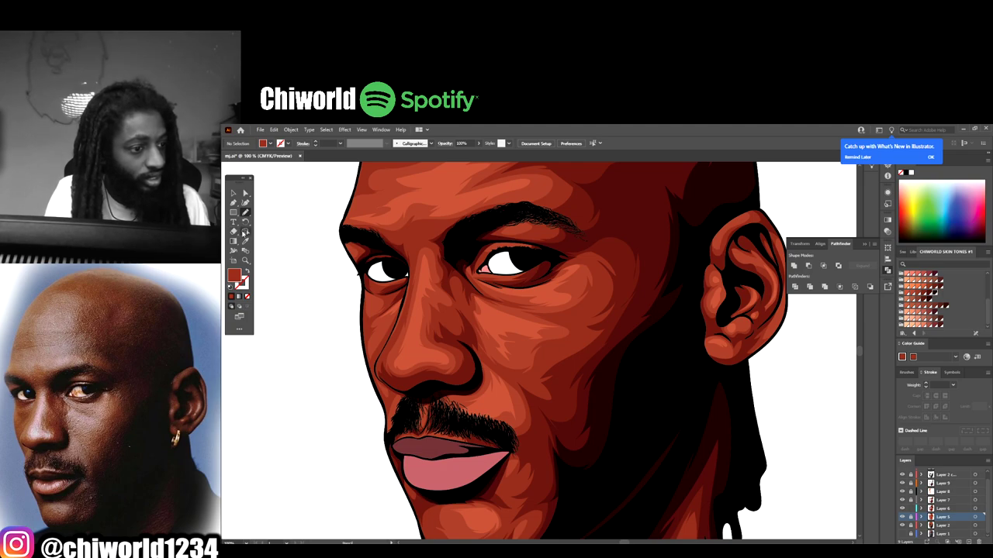
{"action": "left_click", "coordinate": [563, 380]}
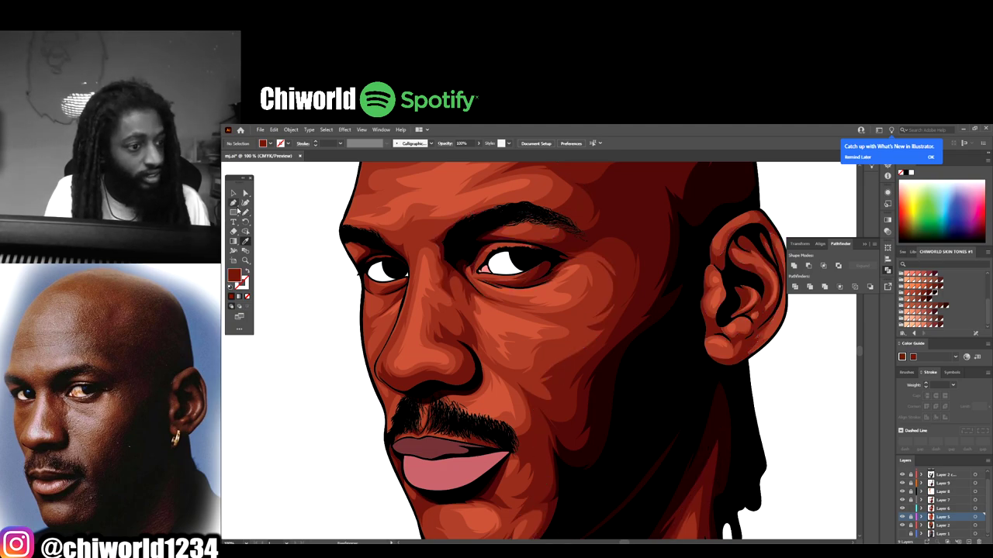
{"action": "scroll", "coordinate": [551, 353], "scroll_direction": "down", "scroll_amount": 1}
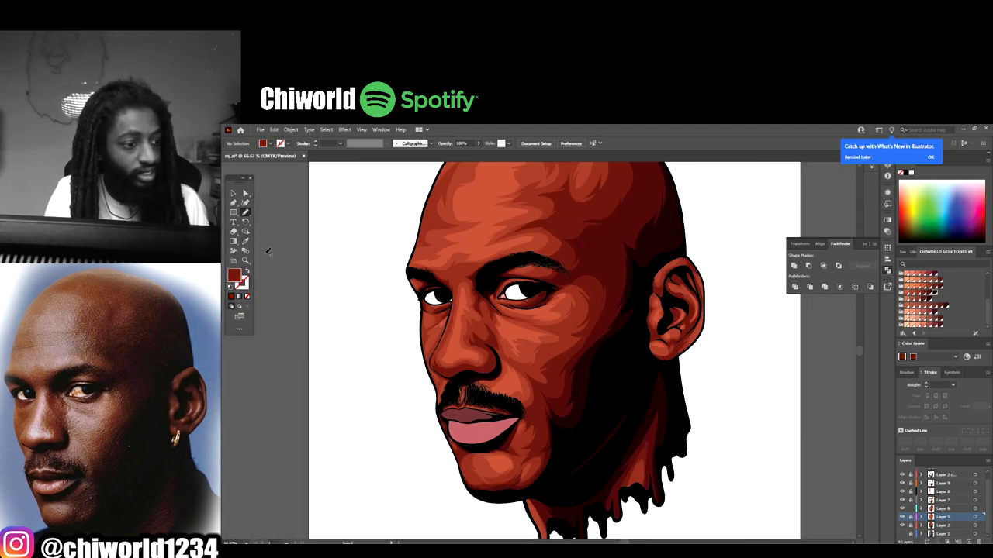
{"action": "scroll", "coordinate": [494, 359], "scroll_direction": "up", "scroll_amount": 5}
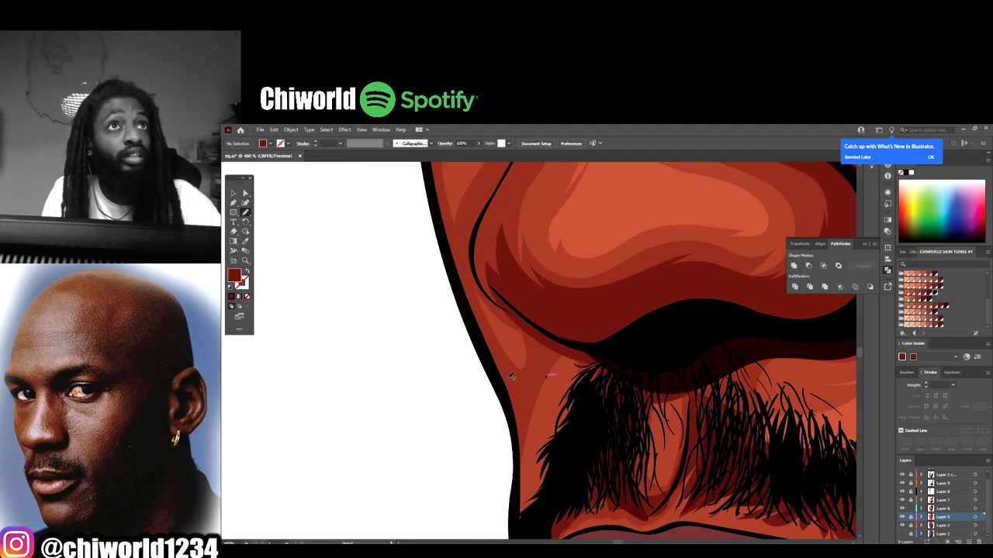
{"action": "mouse_move", "coordinate": [504, 383]}
{"action": "left_mouse_down"}
{"action": "mouse_move", "coordinate": [519, 487]}
{"action": "mouse_move", "coordinate": [562, 344]}
{"action": "left_mouse_up"}
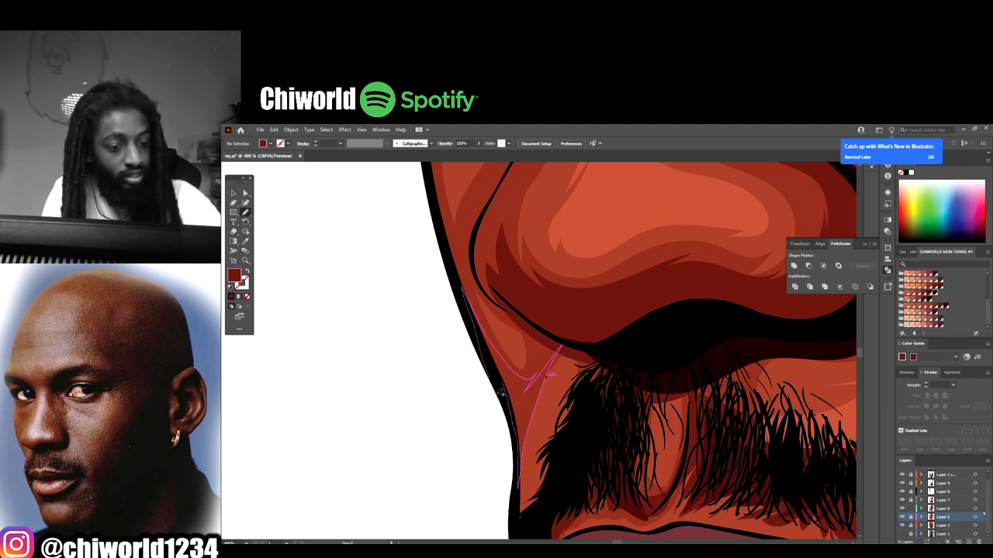
{"action": "key", "text": "ctrl+z"}
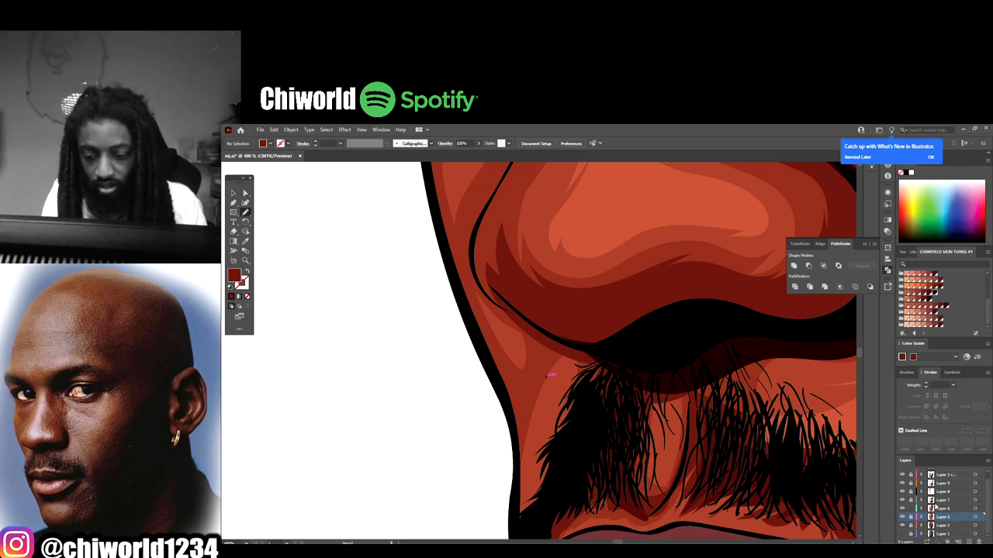
- Draw a dark red shadow on Layer 6 along the far face outline beside the nostril and moustache
{"action": "left_click", "coordinate": [937, 508]}
{"action": "mouse_move", "coordinate": [461, 281]}
{"action": "left_mouse_down"}
{"action": "mouse_move", "coordinate": [513, 425]}
{"action": "mouse_move", "coordinate": [518, 491]}
{"action": "mouse_move", "coordinate": [534, 413]}
{"action": "mouse_move", "coordinate": [577, 322]}
{"action": "mouse_move", "coordinate": [534, 380]}
{"action": "mouse_move", "coordinate": [538, 368]}
{"action": "mouse_move", "coordinate": [519, 365]}
{"action": "mouse_move", "coordinate": [496, 327]}
{"action": "mouse_move", "coordinate": [504, 353]}
{"action": "mouse_move", "coordinate": [439, 218]}
{"action": "left_mouse_up"}
{"action": "scroll", "coordinate": [550, 374], "scroll_direction": "down", "scroll_amount": 4}
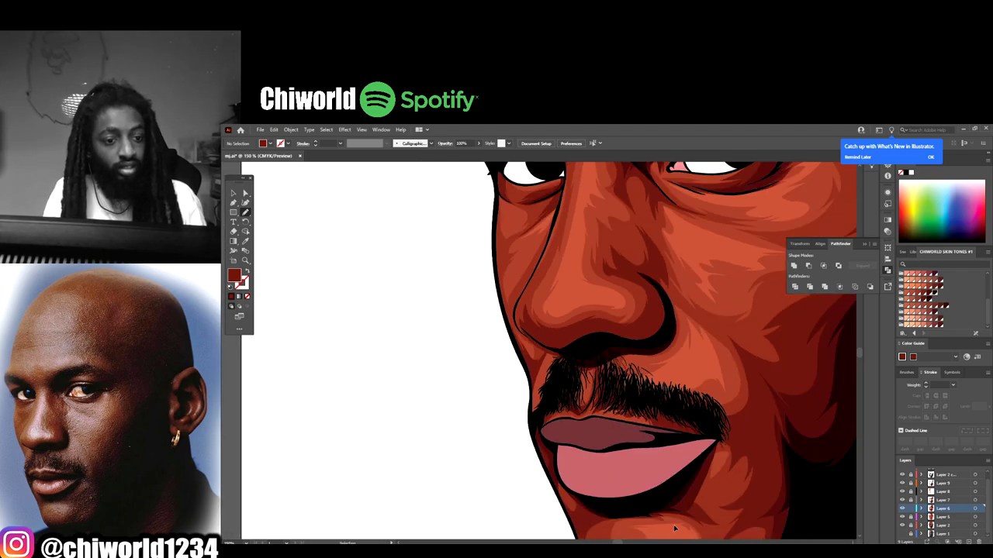
- Add thin dark red shadows along the far cheek's outer edge and beside the nose's contour line
{"action": "scroll", "coordinate": [660, 500], "scroll_direction": "up", "scroll_amount": 5}
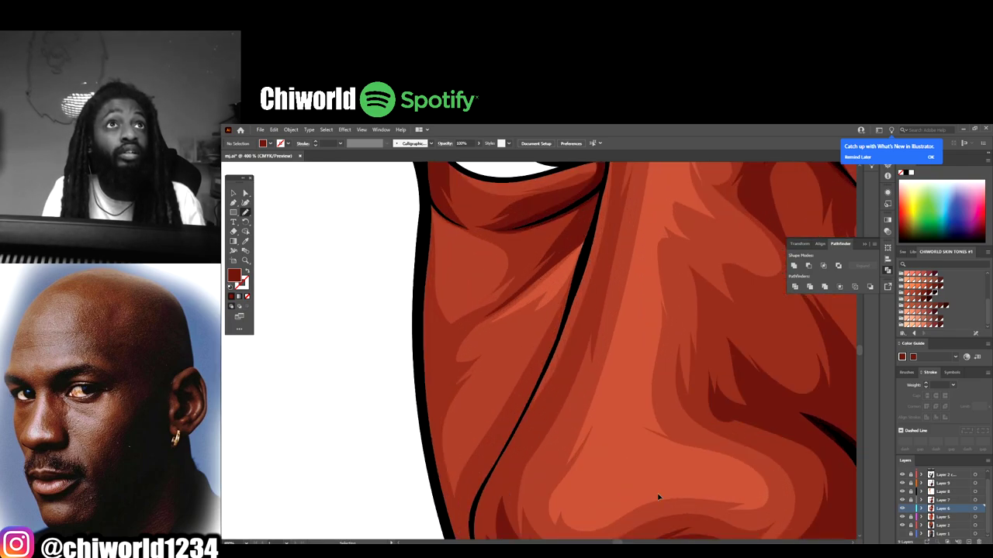
{"action": "scroll", "coordinate": [661, 492], "scroll_direction": "down", "scroll_amount": 2}
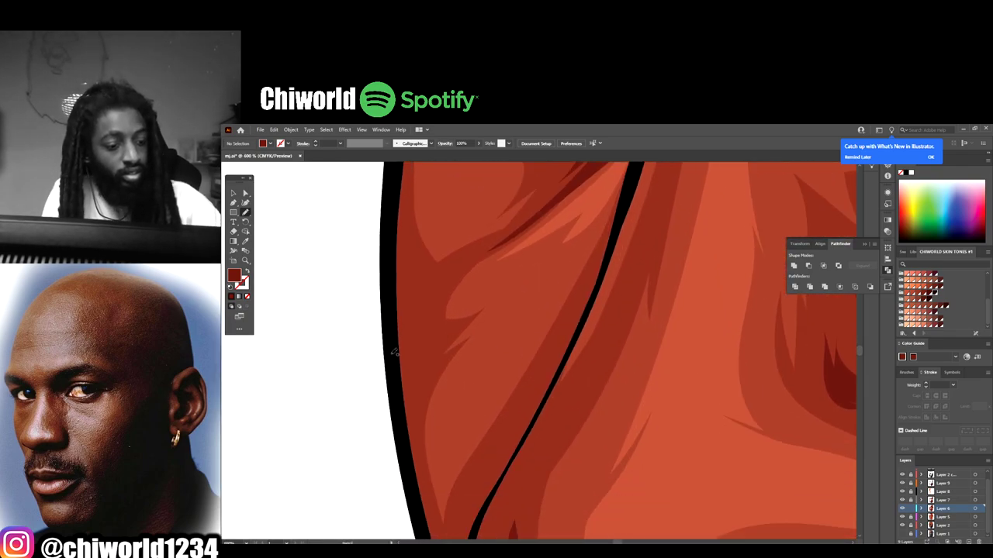
{"action": "left_click_drag", "start_coordinate": [399, 350], "coordinate": [417, 441]}
{"action": "left_click_drag", "start_coordinate": [415, 393], "coordinate": [398, 196]}
{"action": "scroll", "coordinate": [450, 455], "scroll_direction": "down", "scroll_amount": 2}
{"action": "mouse_move", "coordinate": [619, 174]}
{"action": "left_mouse_down"}
{"action": "mouse_move", "coordinate": [488, 405]}
{"action": "mouse_move", "coordinate": [467, 496]}
{"action": "mouse_move", "coordinate": [566, 307]}
{"action": "mouse_move", "coordinate": [622, 169]}
{"action": "left_mouse_up"}
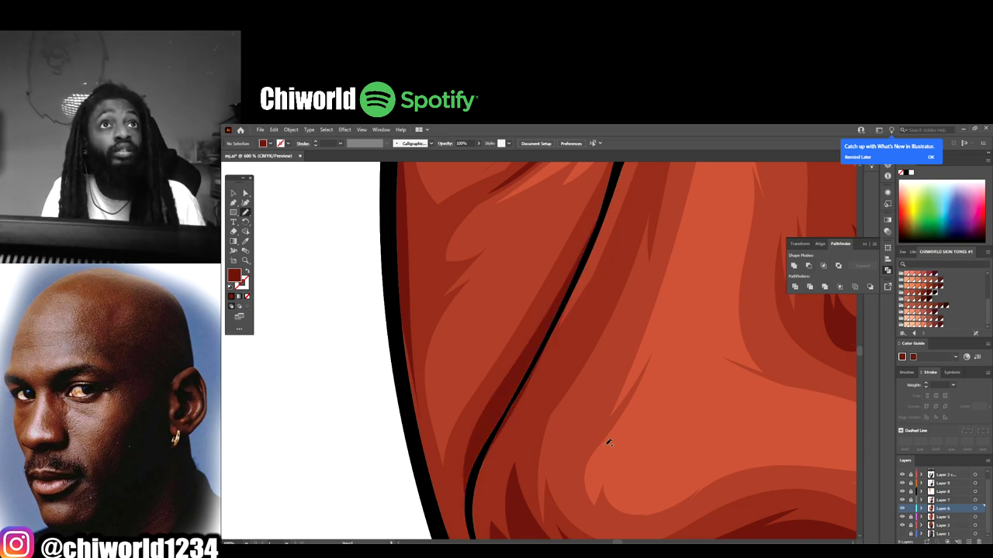
{"action": "scroll", "coordinate": [660, 462], "scroll_direction": "down", "scroll_amount": 8}
{"action": "scroll", "coordinate": [675, 464], "scroll_direction": "down", "scroll_amount": 2}
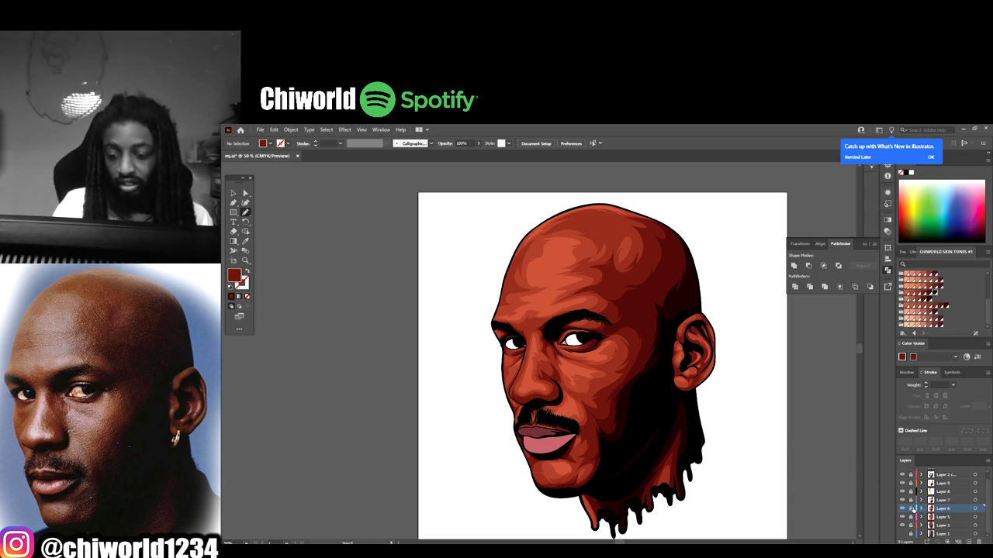
- Add a new layer directly above Layer 8 and sample the orange of the forehead's lit area as the fill
{"action": "left_click", "coordinate": [936, 493]}
{"action": "key", "text": "ctrl+l"}
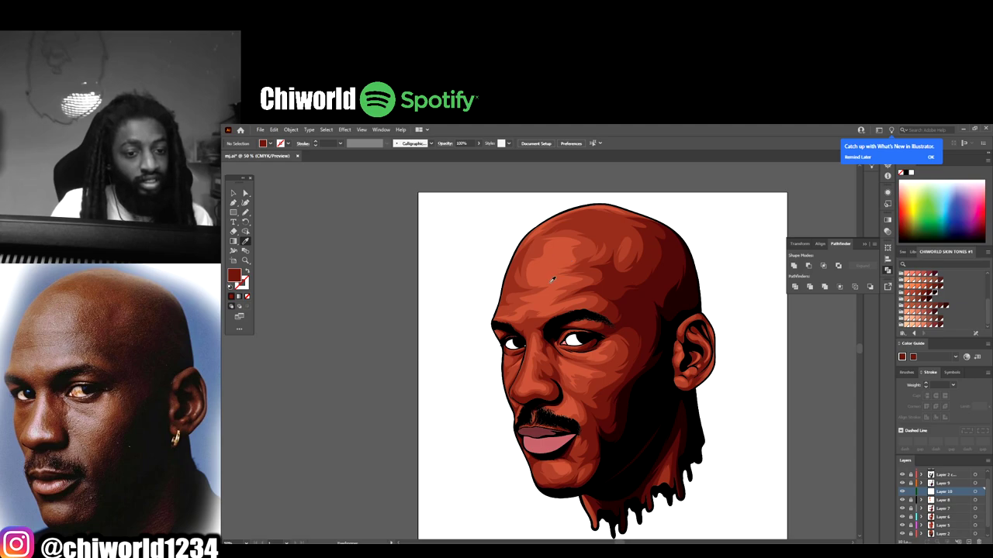
{"action": "left_click", "coordinate": [553, 280]}
- Lighten the sampled fill to the salmon orange E0765A for the highlights
{"action": "double_click", "coordinate": [234, 277]}
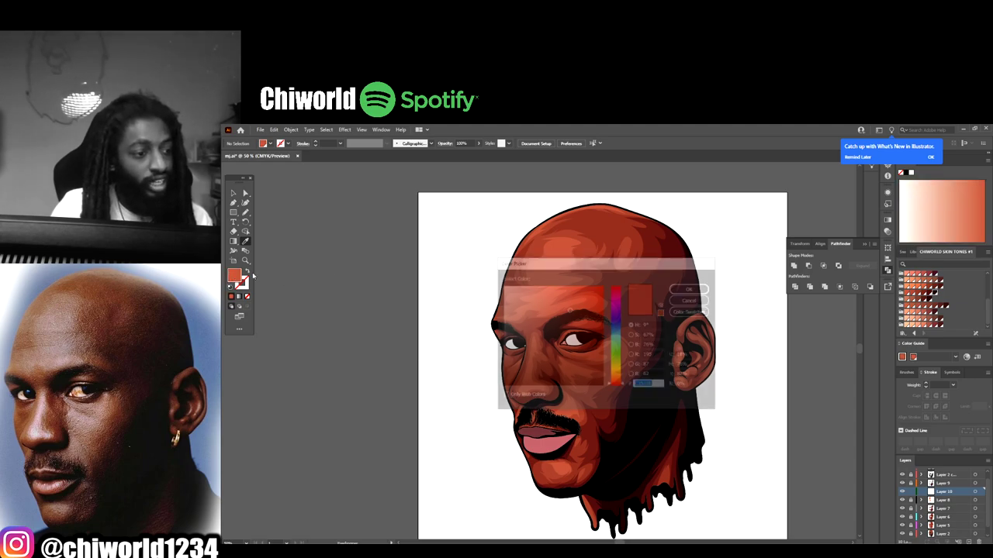
{"action": "left_click_drag", "start_coordinate": [558, 300], "coordinate": [558, 297]}
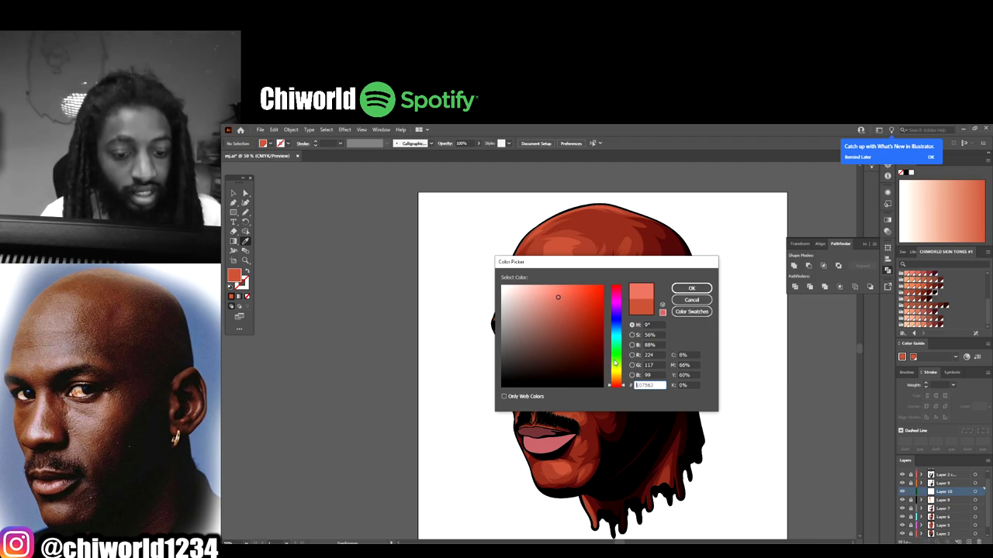
{"action": "left_click", "coordinate": [615, 386]}
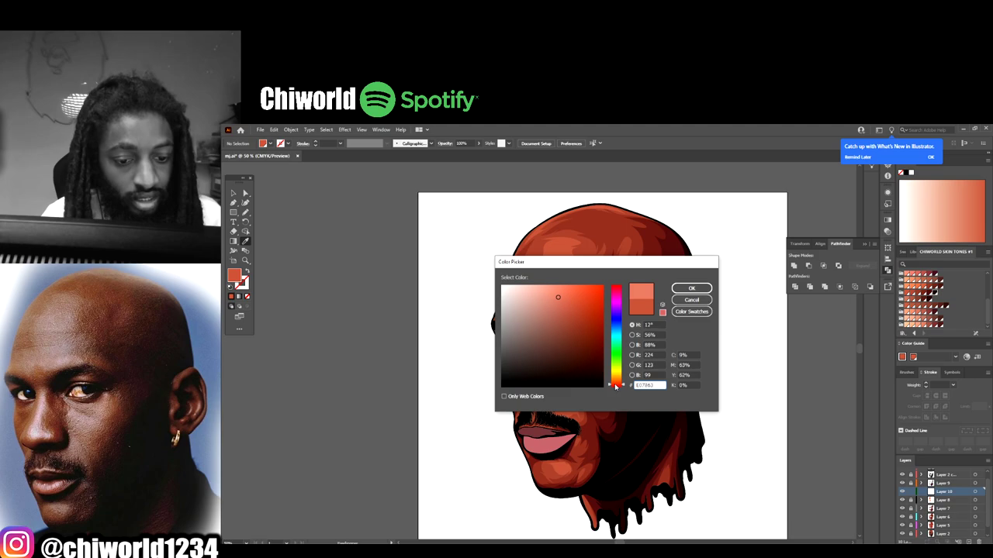
{"action": "left_click_drag", "start_coordinate": [557, 298], "coordinate": [562, 297]}
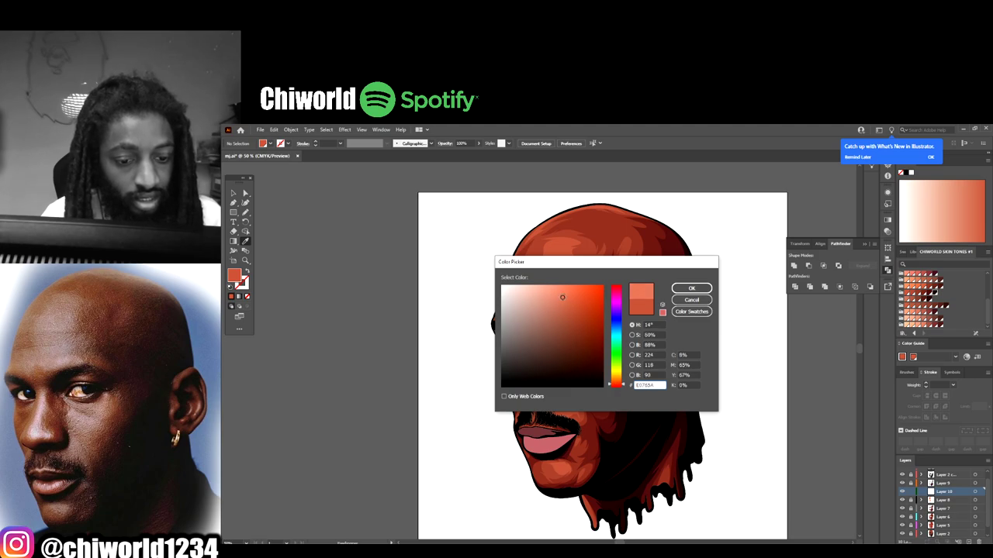
{"action": "left_click", "coordinate": [688, 288]}
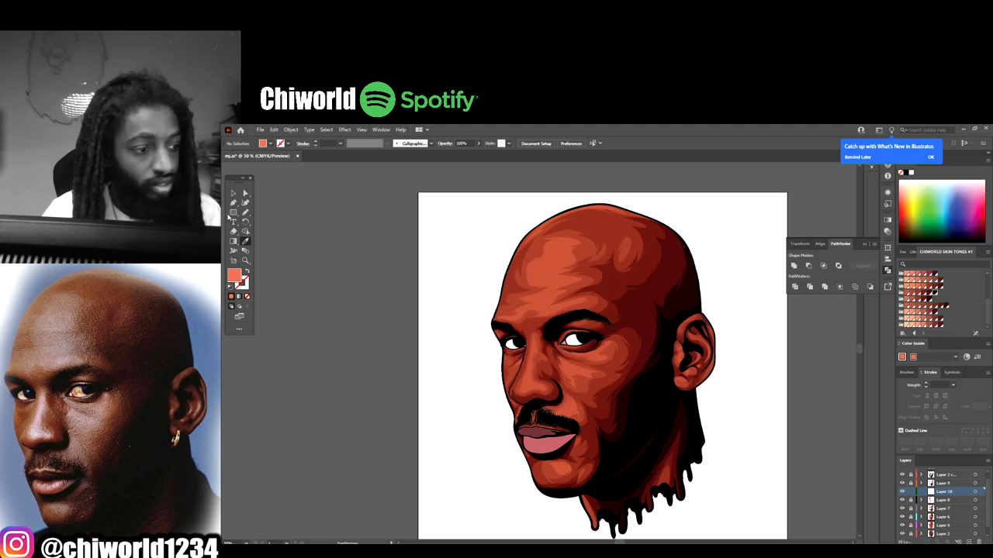
- Draw a light orange highlight over the nose tip, tapering up into the lower bridge
{"action": "scroll", "coordinate": [755, 412], "scroll_direction": "up", "scroll_amount": 1}
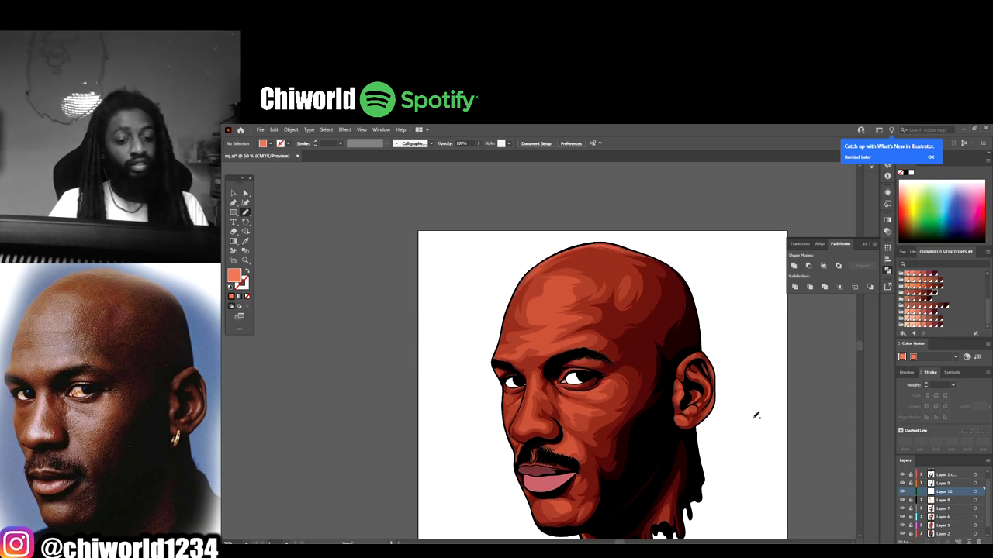
{"action": "scroll", "coordinate": [724, 412], "scroll_direction": "down", "scroll_amount": 2}
{"action": "scroll", "coordinate": [707, 412], "scroll_direction": "up", "scroll_amount": 1}
{"action": "scroll", "coordinate": [707, 409], "scroll_direction": "up", "scroll_amount": 6}
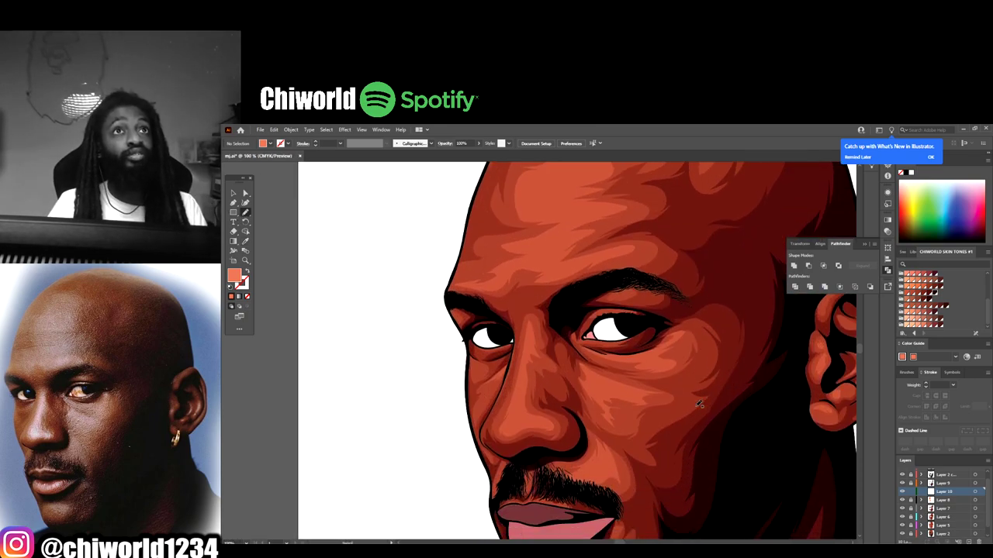
{"action": "scroll", "coordinate": [696, 395], "scroll_direction": "down", "scroll_amount": 2}
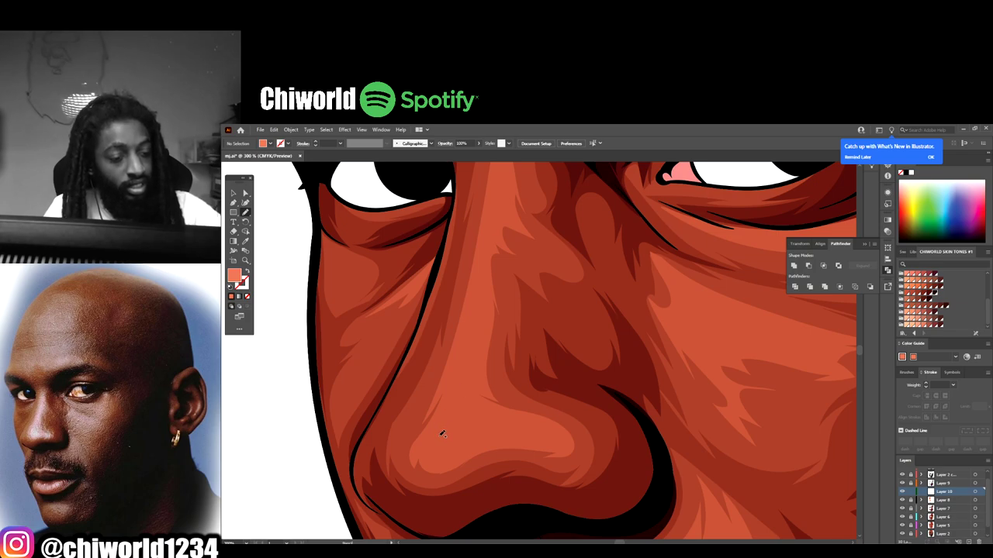
{"action": "mouse_move", "coordinate": [447, 421]}
{"action": "left_mouse_down"}
{"action": "mouse_move", "coordinate": [431, 451]}
{"action": "mouse_move", "coordinate": [440, 462]}
{"action": "mouse_move", "coordinate": [481, 443]}
{"action": "mouse_move", "coordinate": [557, 444]}
{"action": "mouse_move", "coordinate": [486, 400]}
{"action": "mouse_move", "coordinate": [489, 412]}
{"action": "mouse_move", "coordinate": [479, 397]}
{"action": "mouse_move", "coordinate": [486, 272]}
{"action": "mouse_move", "coordinate": [450, 408]}
{"action": "mouse_move", "coordinate": [428, 443]}
{"action": "left_mouse_up"}
{"action": "scroll", "coordinate": [430, 436], "scroll_direction": "up", "scroll_amount": 2}
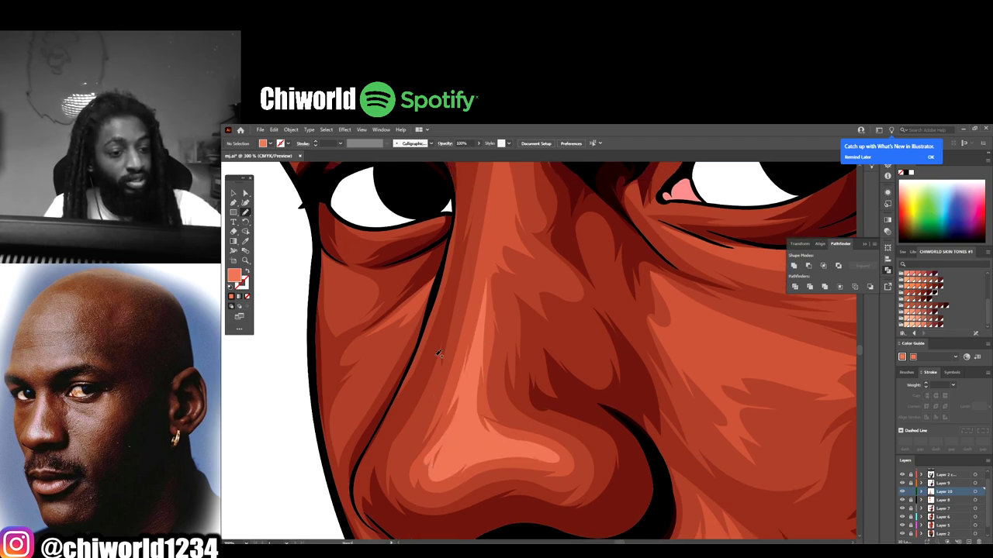
{"action": "mouse_move", "coordinate": [433, 493]}
{"action": "left_mouse_down"}
{"action": "mouse_move", "coordinate": [459, 451]}
{"action": "mouse_move", "coordinate": [432, 488]}
{"action": "left_mouse_up"}
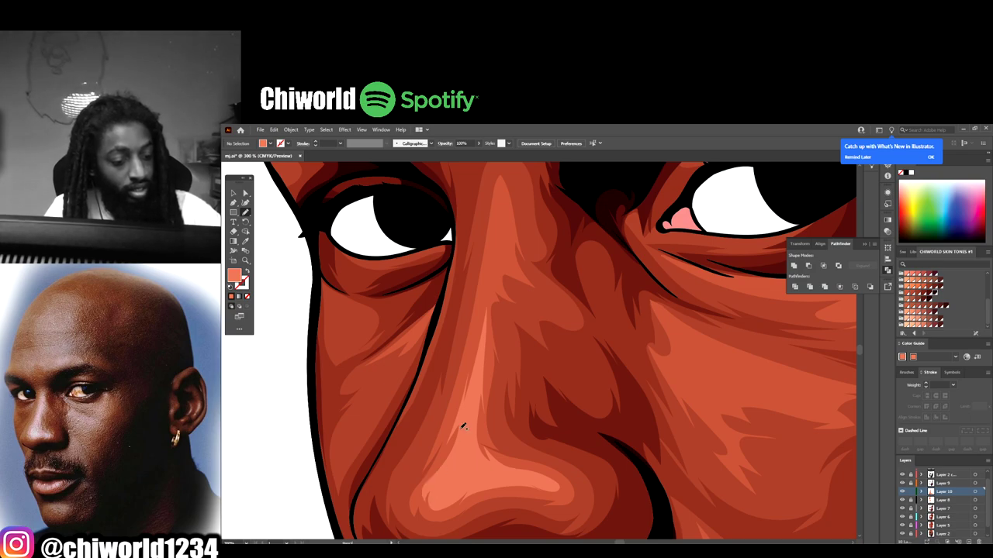
- Draw a narrow light orange highlight on the upper nose bridge between the eyes
{"action": "scroll", "coordinate": [477, 372], "scroll_direction": "up", "scroll_amount": 4}
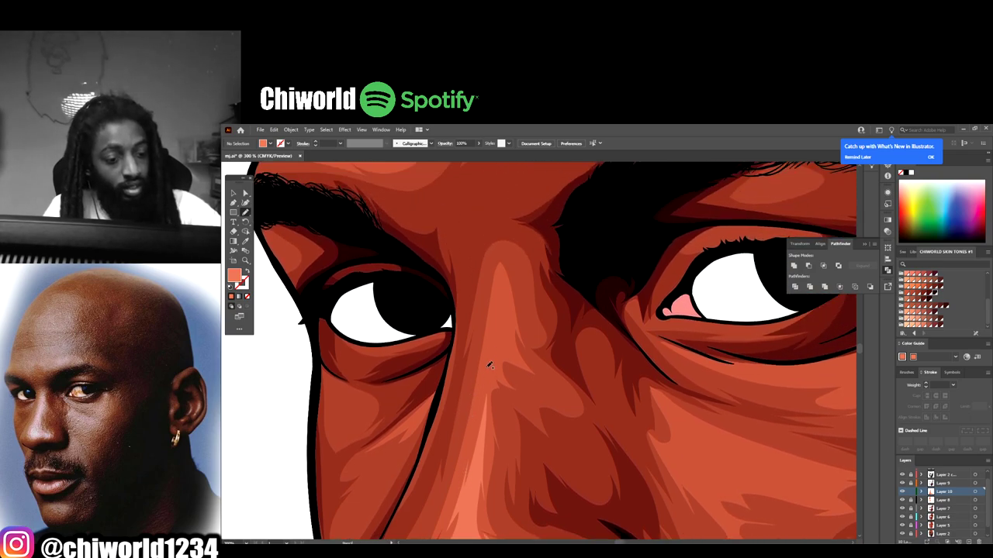
{"action": "mouse_move", "coordinate": [489, 365]}
{"action": "left_mouse_down"}
{"action": "mouse_move", "coordinate": [475, 470]}
{"action": "mouse_move", "coordinate": [491, 360]}
{"action": "mouse_move", "coordinate": [506, 378]}
{"action": "mouse_move", "coordinate": [498, 280]}
{"action": "left_mouse_up"}
{"action": "key", "text": "ctrl+minus"}
{"action": "key", "text": "ctrl+minus"}
{"action": "key", "text": "ctrl+minus"}
{"action": "key", "text": "ctrl+minus"}
{"action": "key", "text": "ctrl+minus"}
{"action": "key", "text": "ctrl+minus"}
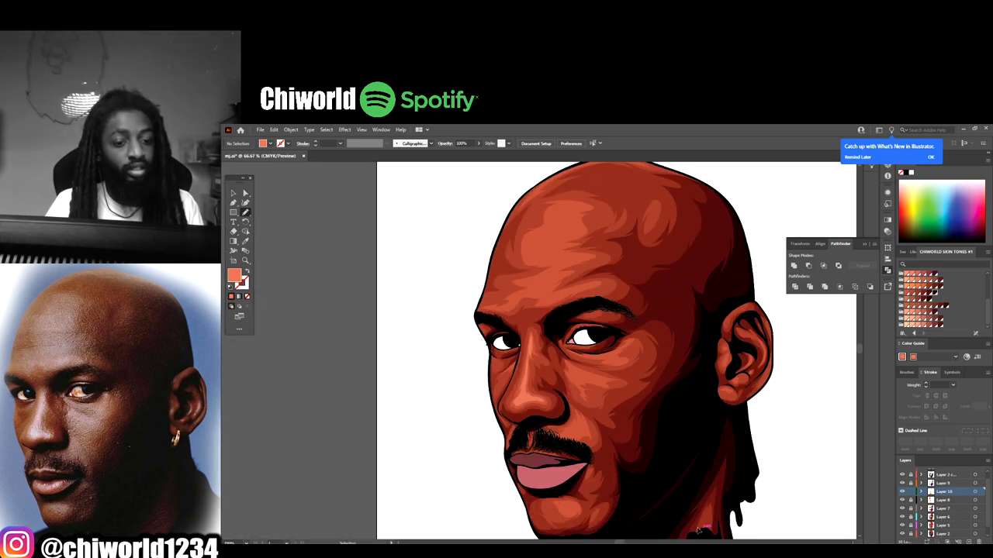
- Draw jagged light orange highlights across the lower forehead, just above the inner end of the near eyebrow
{"action": "scroll", "coordinate": [697, 500], "scroll_direction": "up", "scroll_amount": 1}
{"action": "key", "text": "ctrl+plus"}
{"action": "key", "text": "ctrl+plus"}
{"action": "key", "text": "ctrl+plus"}
{"action": "key", "text": "ctrl+plus"}
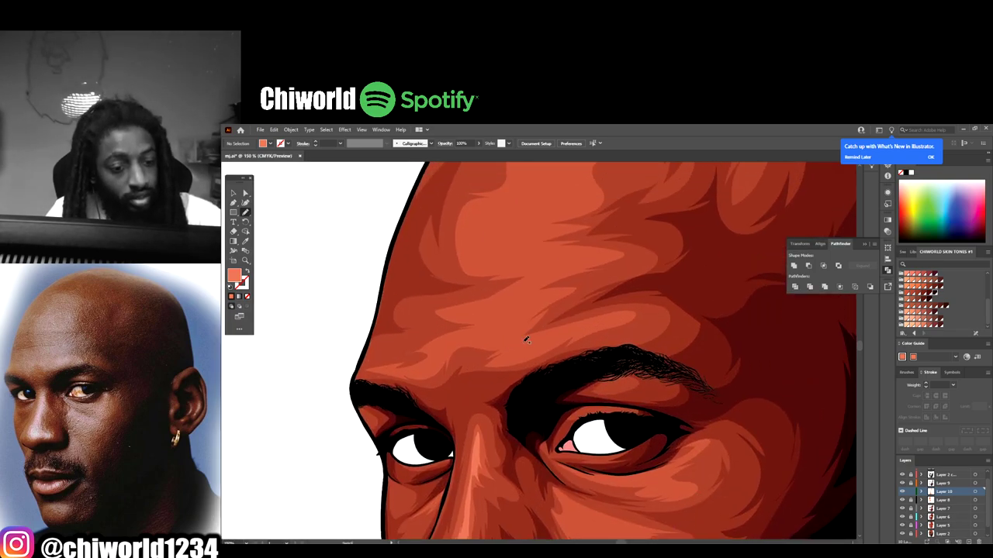
{"action": "mouse_move", "coordinate": [506, 358]}
{"action": "left_mouse_down"}
{"action": "mouse_move", "coordinate": [611, 315]}
{"action": "mouse_move", "coordinate": [519, 338]}
{"action": "mouse_move", "coordinate": [523, 315]}
{"action": "mouse_move", "coordinate": [543, 294]}
{"action": "mouse_move", "coordinate": [475, 314]}
{"action": "mouse_move", "coordinate": [498, 314]}
{"action": "mouse_move", "coordinate": [462, 335]}
{"action": "mouse_move", "coordinate": [504, 338]}
{"action": "left_mouse_up"}
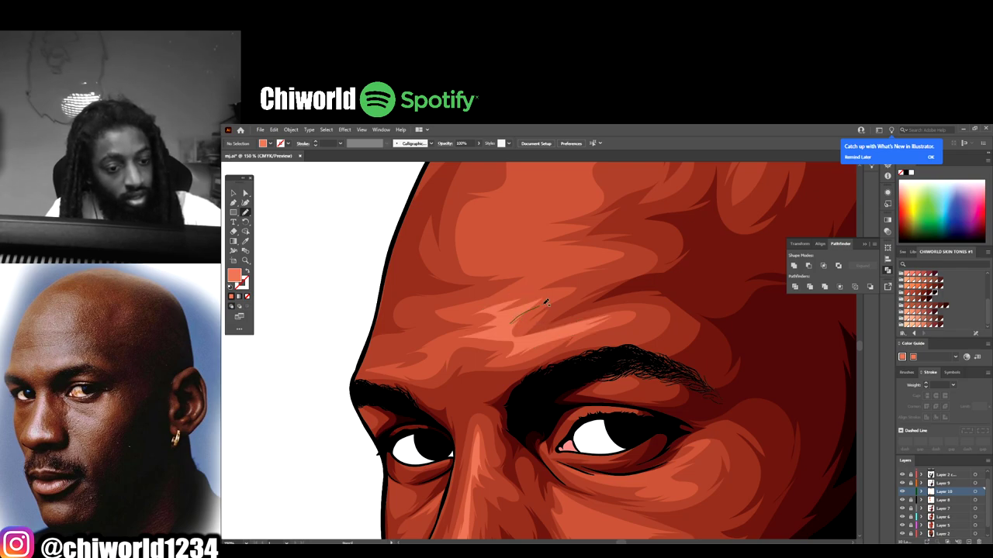
{"action": "mouse_move", "coordinate": [546, 302]}
{"action": "left_mouse_down"}
{"action": "mouse_move", "coordinate": [532, 288]}
{"action": "mouse_move", "coordinate": [474, 302]}
{"action": "left_mouse_up"}
- Extend the light orange forehead highlight upwards with a jagged shape towards the middle of the forehead
{"action": "scroll", "coordinate": [546, 324], "scroll_direction": "up", "scroll_amount": 2}
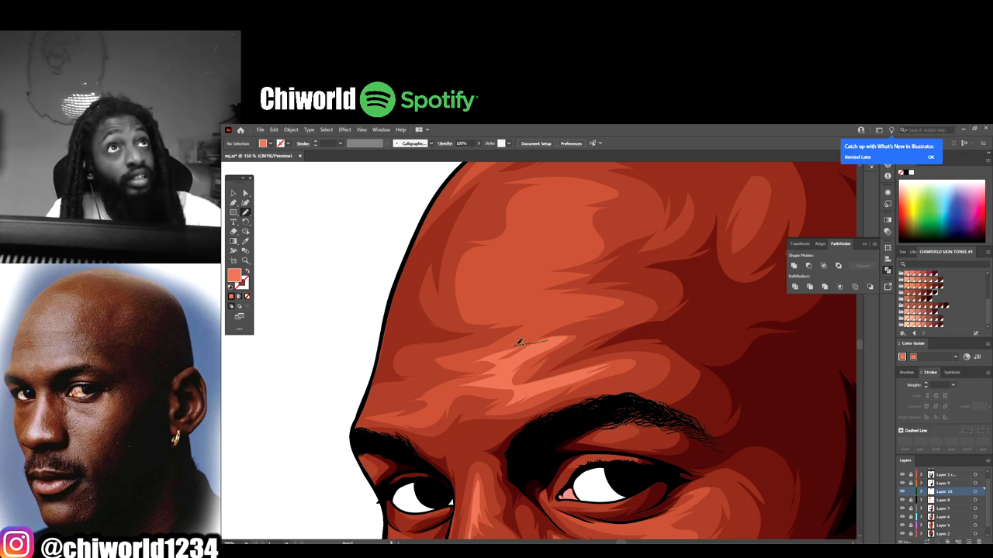
{"action": "mouse_move", "coordinate": [520, 342]}
{"action": "left_mouse_down"}
{"action": "mouse_move", "coordinate": [569, 312]}
{"action": "mouse_move", "coordinate": [558, 310]}
{"action": "mouse_move", "coordinate": [580, 303]}
{"action": "mouse_move", "coordinate": [560, 321]}
{"action": "mouse_move", "coordinate": [604, 304]}
{"action": "mouse_move", "coordinate": [526, 305]}
{"action": "mouse_move", "coordinate": [556, 305]}
{"action": "mouse_move", "coordinate": [507, 341]}
{"action": "mouse_move", "coordinate": [592, 313]}
{"action": "mouse_move", "coordinate": [545, 328]}
{"action": "mouse_move", "coordinate": [585, 311]}
{"action": "mouse_move", "coordinate": [574, 304]}
{"action": "mouse_move", "coordinate": [500, 358]}
{"action": "mouse_move", "coordinate": [549, 333]}
{"action": "left_mouse_up"}
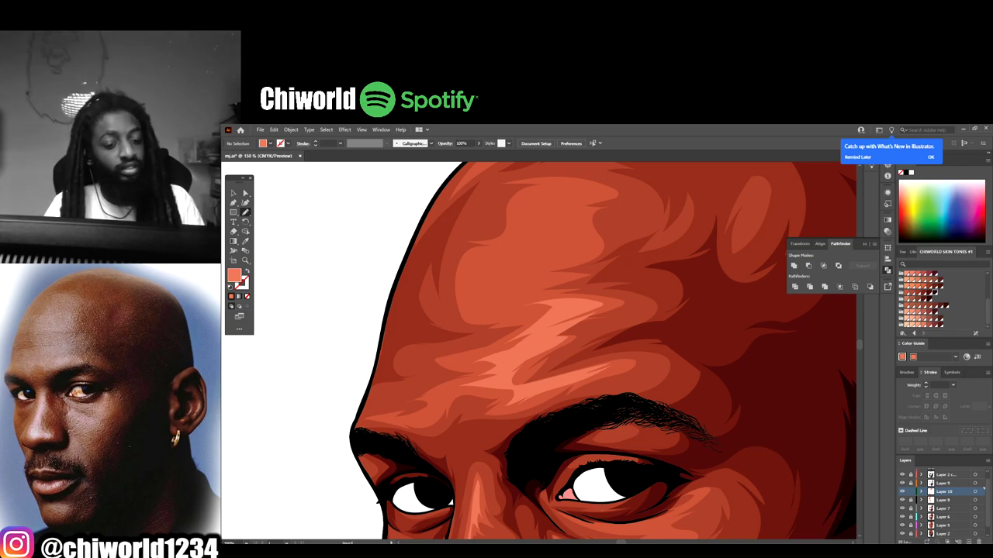
- Draw a light orange highlight inside the large lit area of the upper forehead
{"action": "key", "text": "ctrl+0"}
{"action": "key", "text": "ctrl+plus"}
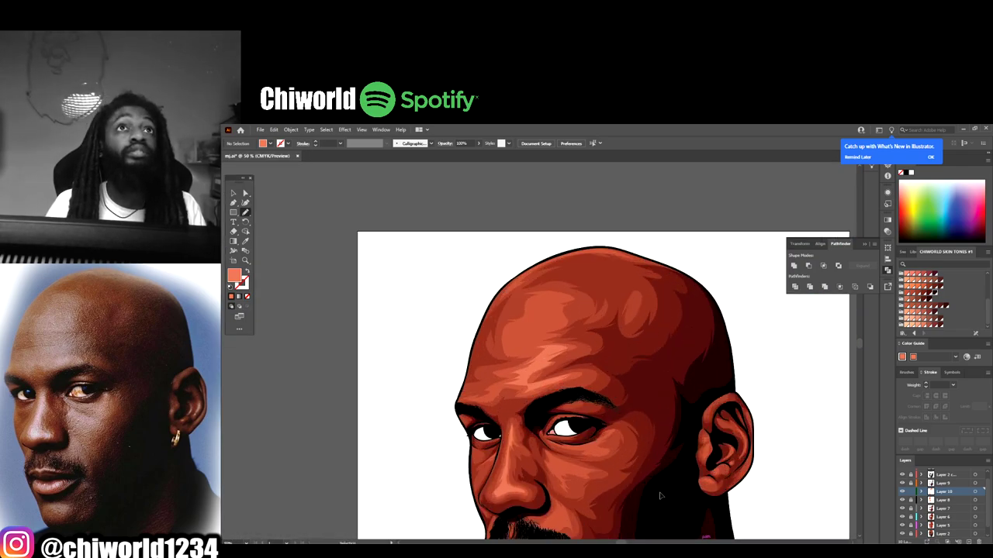
{"action": "key", "text": "ctrl+plus"}
{"action": "mouse_move", "coordinate": [560, 386]}
{"action": "left_mouse_down"}
{"action": "mouse_move", "coordinate": [514, 392]}
{"action": "mouse_move", "coordinate": [561, 378]}
{"action": "mouse_move", "coordinate": [527, 376]}
{"action": "mouse_move", "coordinate": [559, 368]}
{"action": "mouse_move", "coordinate": [534, 368]}
{"action": "mouse_move", "coordinate": [569, 352]}
{"action": "mouse_move", "coordinate": [556, 353]}
{"action": "mouse_move", "coordinate": [573, 313]}
{"action": "mouse_move", "coordinate": [554, 312]}
{"action": "mouse_move", "coordinate": [573, 308]}
{"action": "mouse_move", "coordinate": [543, 309]}
{"action": "mouse_move", "coordinate": [535, 347]}
{"action": "mouse_move", "coordinate": [541, 337]}
{"action": "mouse_move", "coordinate": [512, 377]}
{"action": "left_mouse_up"}
{"action": "key", "text": "ctrl+minus"}
{"action": "key", "text": "ctrl+minus"}
{"action": "key", "text": "ctrl+minus"}
{"action": "key", "text": "ctrl+minus"}
{"action": "key", "text": "ctrl+minus"}
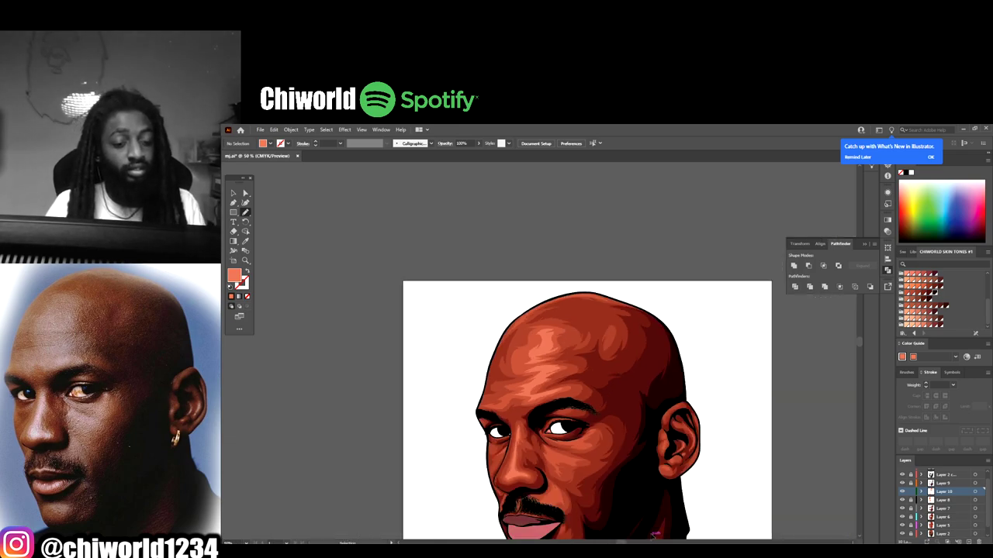
- Draw a jagged light orange highlight on the near cheek, running outwards from beside the nose below the eye
{"action": "key", "text": "ctrl+plus"}
{"action": "key", "text": "ctrl+plus"}
{"action": "key", "text": "ctrl+plus"}
{"action": "key", "text": "ctrl+plus"}
{"action": "key", "text": "ctrl+plus"}
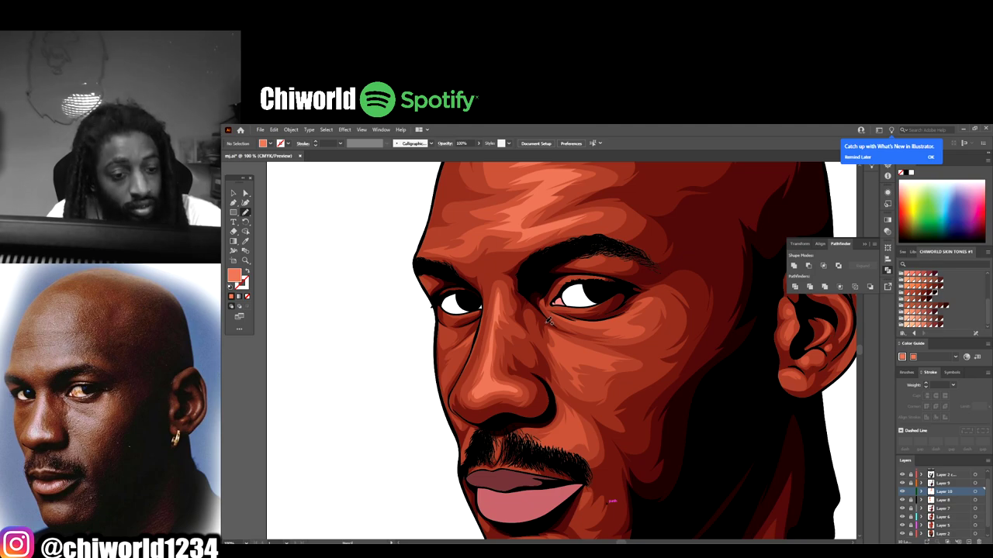
{"action": "left_click_drag", "start_coordinate": [568, 338], "coordinate": [635, 357]}
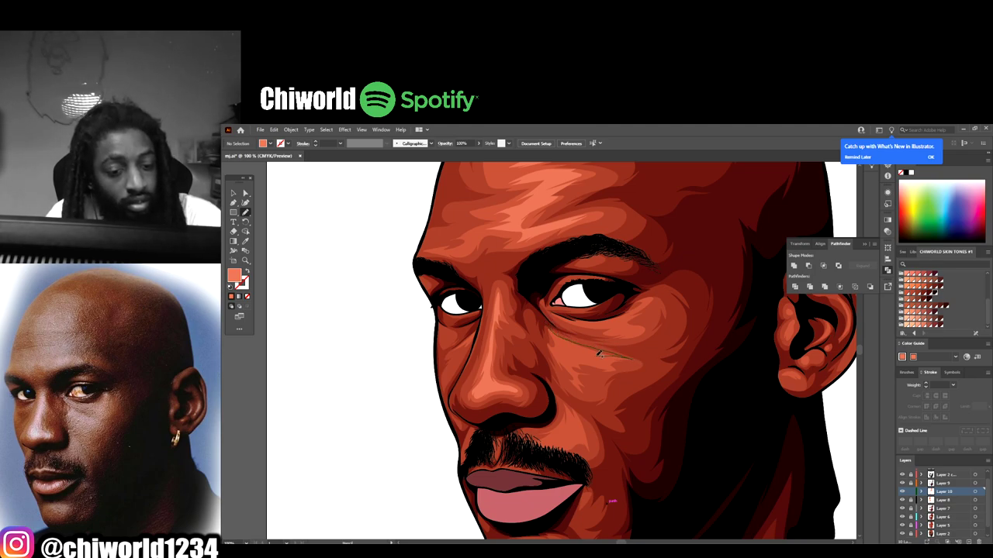
{"action": "left_click_drag", "start_coordinate": [603, 356], "coordinate": [578, 353]}
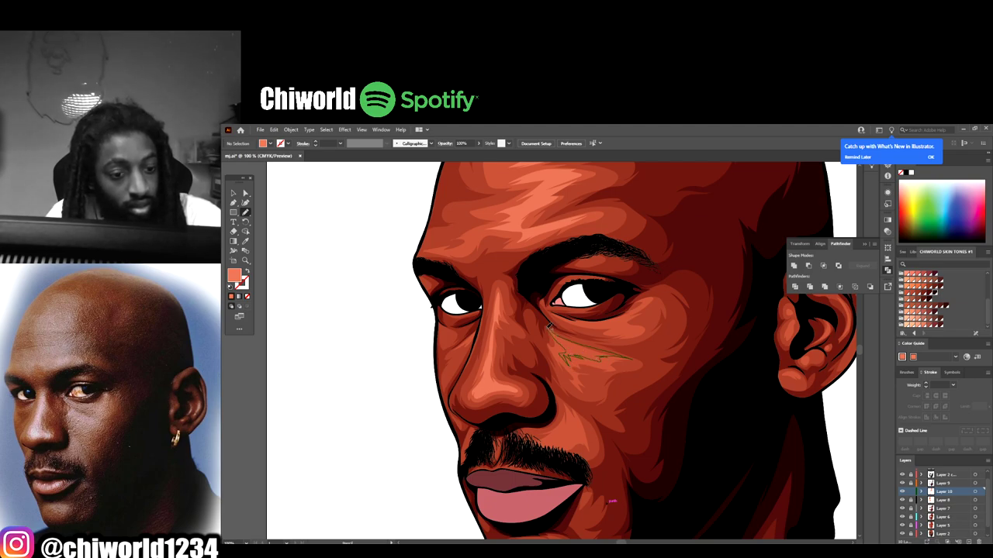
{"action": "key", "text": "Delete"}
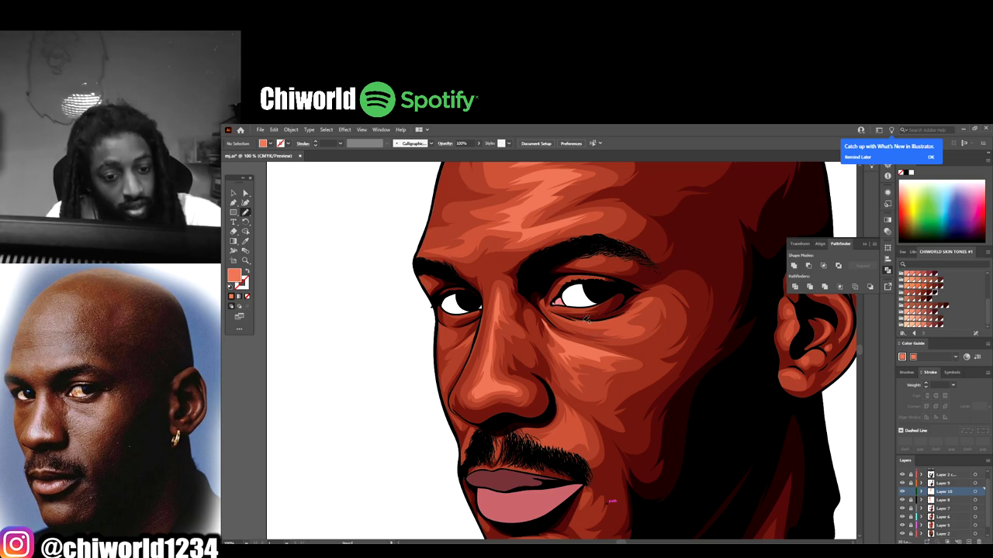
- Draw a small light orange highlight just below the outer corner of the near eye
{"action": "left_click_drag", "start_coordinate": [630, 314], "coordinate": [624, 320]}
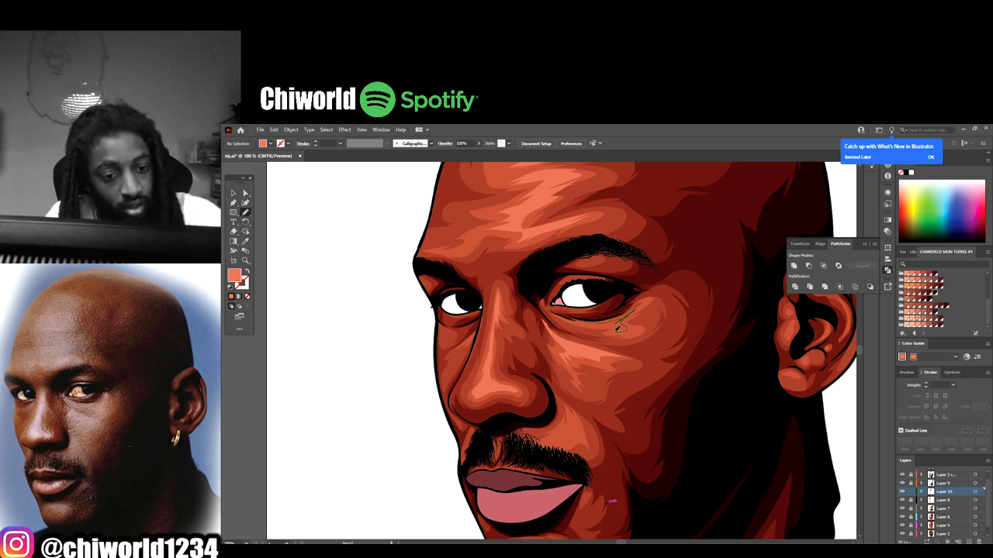
{"action": "key", "text": "Delete"}
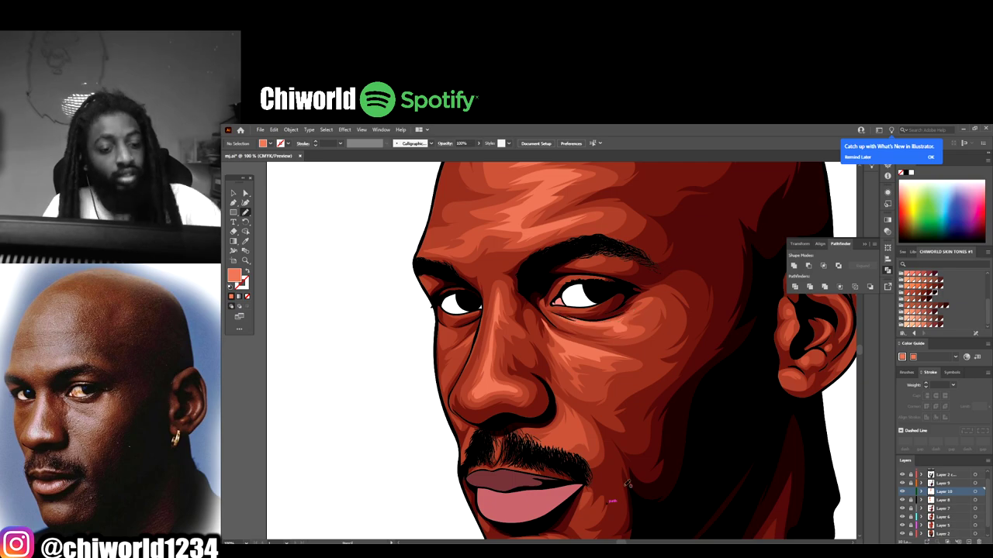
{"action": "key", "text": "ctrl+minus"}
{"action": "key", "text": "ctrl+minus"}
{"action": "key", "text": "ctrl+minus"}
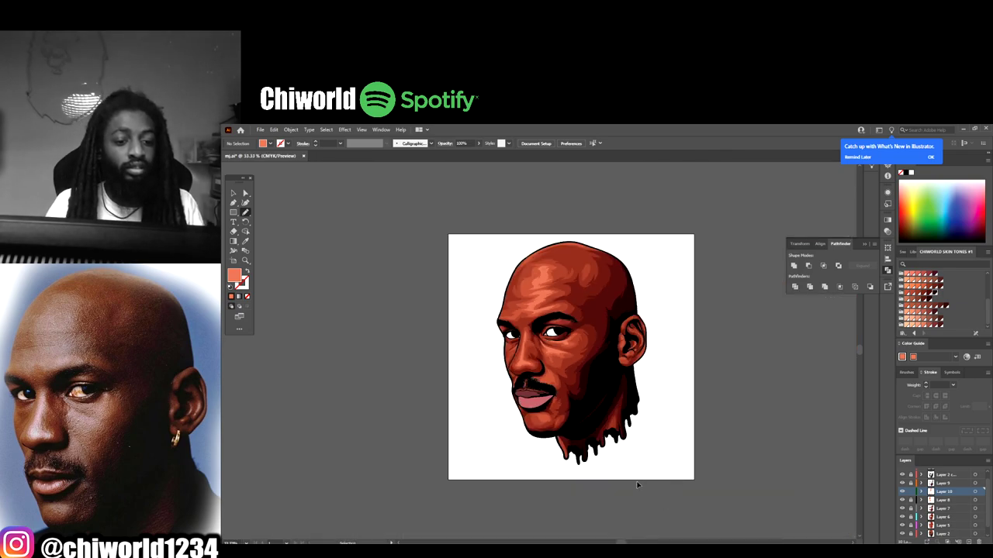
- Draw a small jagged light orange highlight between the near nostril and the moustache, on the inner cheek
{"action": "key", "text": "ctrl+plus"}
{"action": "key", "text": "ctrl+plus"}
{"action": "key", "text": "ctrl+plus"}
{"action": "key", "text": "ctrl+plus"}
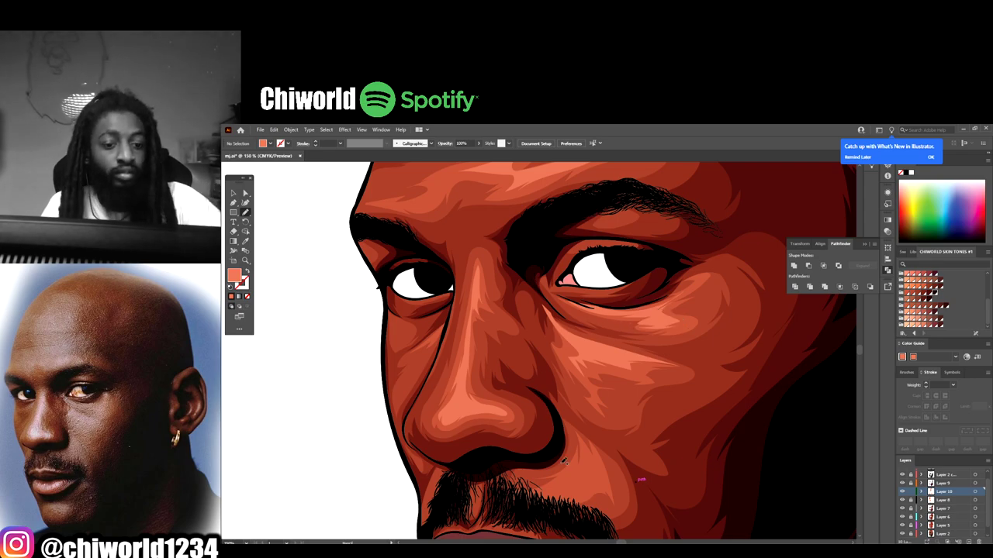
{"action": "key", "text": "ctrl+minus"}
{"action": "key", "text": "ctrl+minus"}
{"action": "key", "text": "ctrl+minus"}
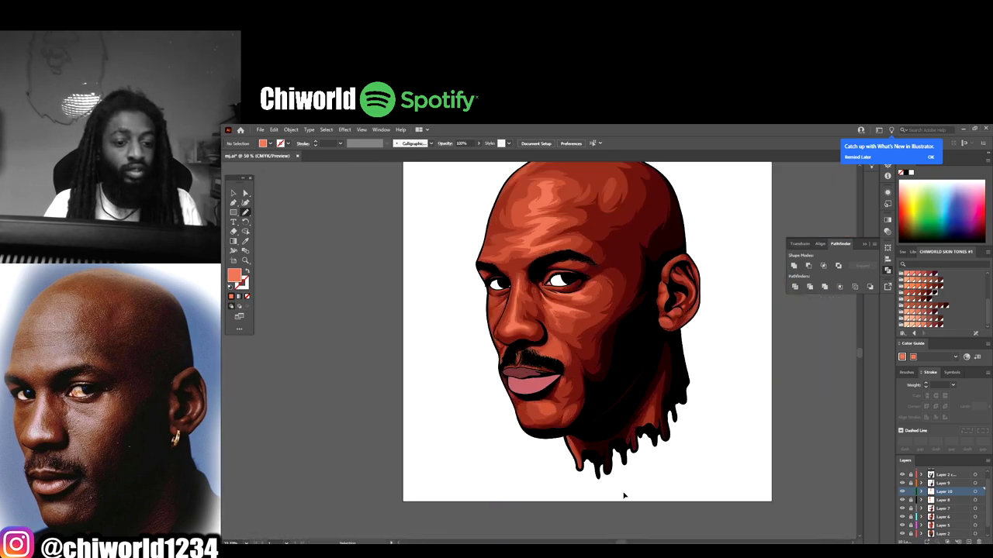
{"action": "key", "text": "ctrl+plus"}
{"action": "key", "text": "ctrl+plus"}
{"action": "key", "text": "ctrl+plus"}
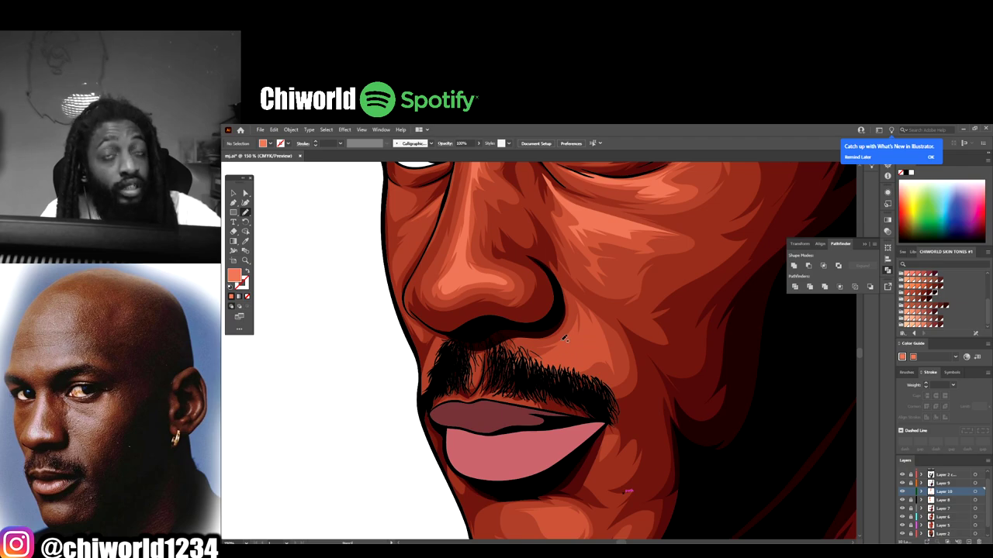
{"action": "mouse_move", "coordinate": [564, 339]}
{"action": "left_mouse_down"}
{"action": "mouse_move", "coordinate": [574, 308]}
{"action": "mouse_move", "coordinate": [603, 332]}
{"action": "mouse_move", "coordinate": [589, 313]}
{"action": "mouse_move", "coordinate": [583, 344]}
{"action": "mouse_move", "coordinate": [584, 332]}
{"action": "left_mouse_up"}
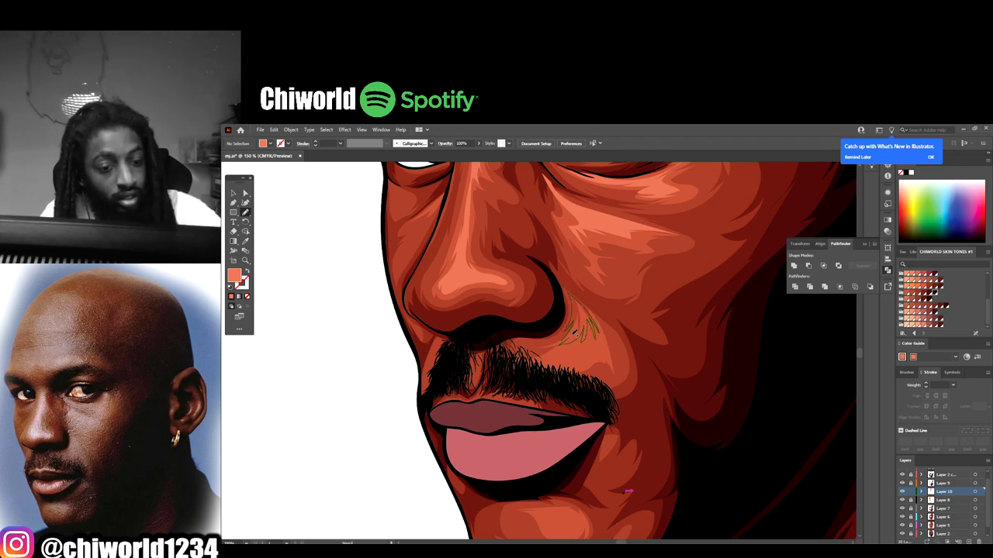
- Draw a small light orange highlight on the chin below the lower lip
{"action": "key", "text": "ctrl+minus"}
{"action": "scroll", "coordinate": [648, 515], "scroll_direction": "down", "scroll_amount": 3}
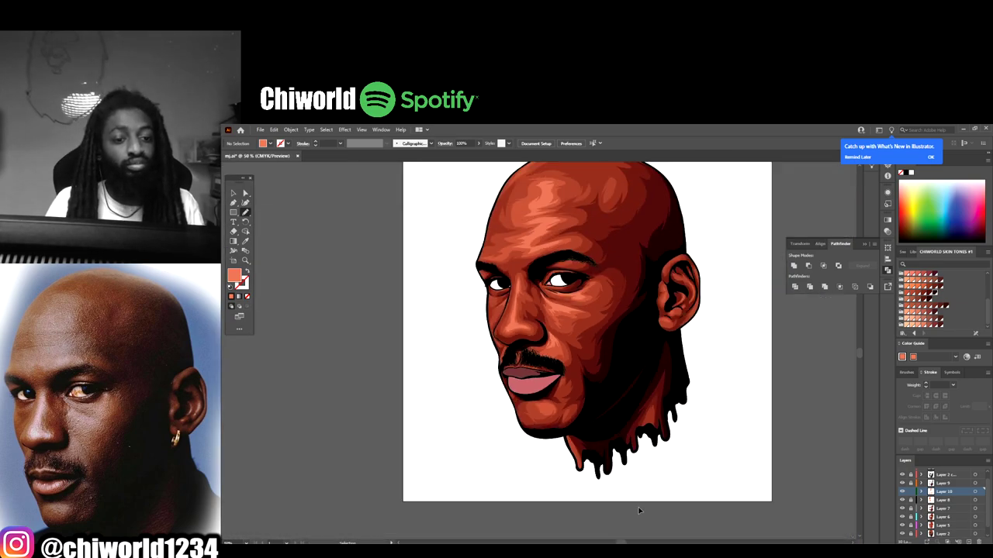
{"action": "scroll", "coordinate": [613, 479], "scroll_direction": "up", "scroll_amount": 3}
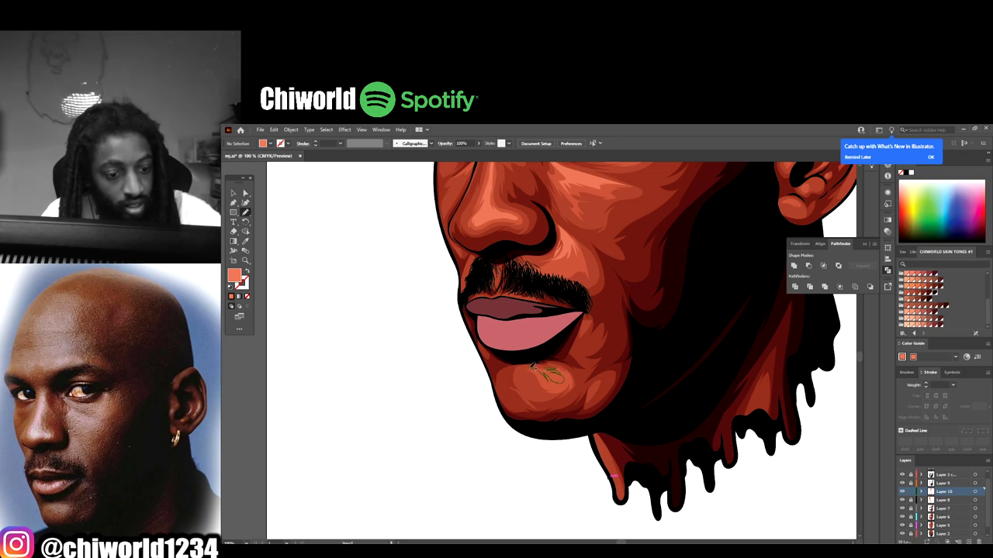
{"action": "scroll", "coordinate": [625, 455], "scroll_direction": "down", "scroll_amount": 3}
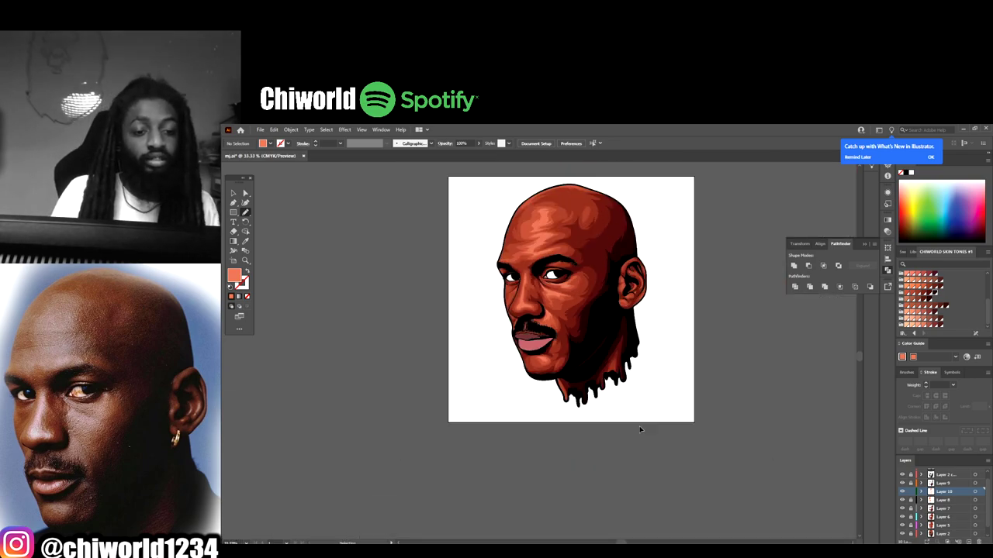
{"action": "scroll", "coordinate": [639, 426], "scroll_direction": "up", "scroll_amount": 1}
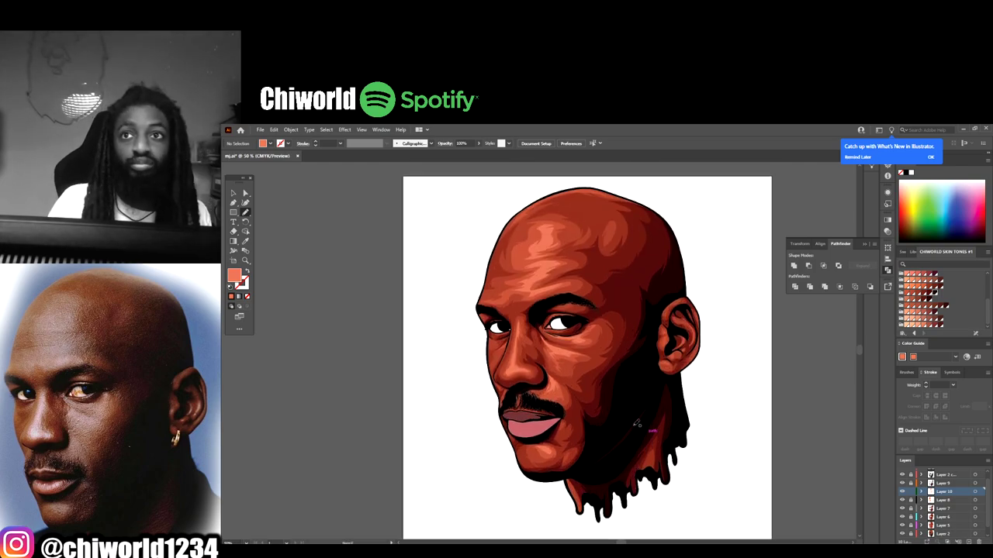
{"action": "key", "text": "ctrl+equal"}
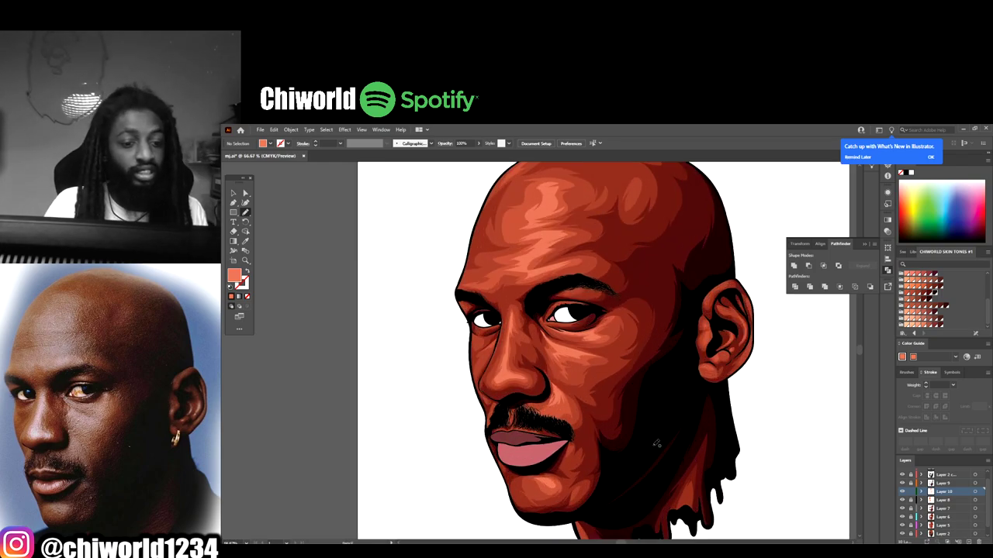
- Examine the highlights around the eyes, nose and near cheek up close
{"action": "scroll", "coordinate": [656, 443], "scroll_direction": "up", "scroll_amount": 1}
{"action": "scroll", "coordinate": [580, 431], "scroll_direction": "up", "scroll_amount": 2}
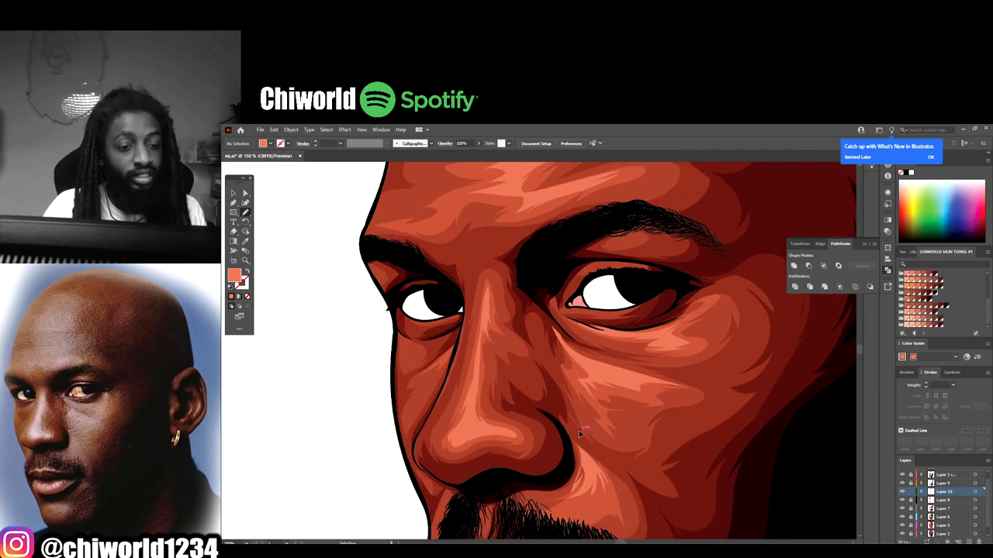
{"action": "scroll", "coordinate": [579, 431], "scroll_direction": "up", "scroll_amount": 1}
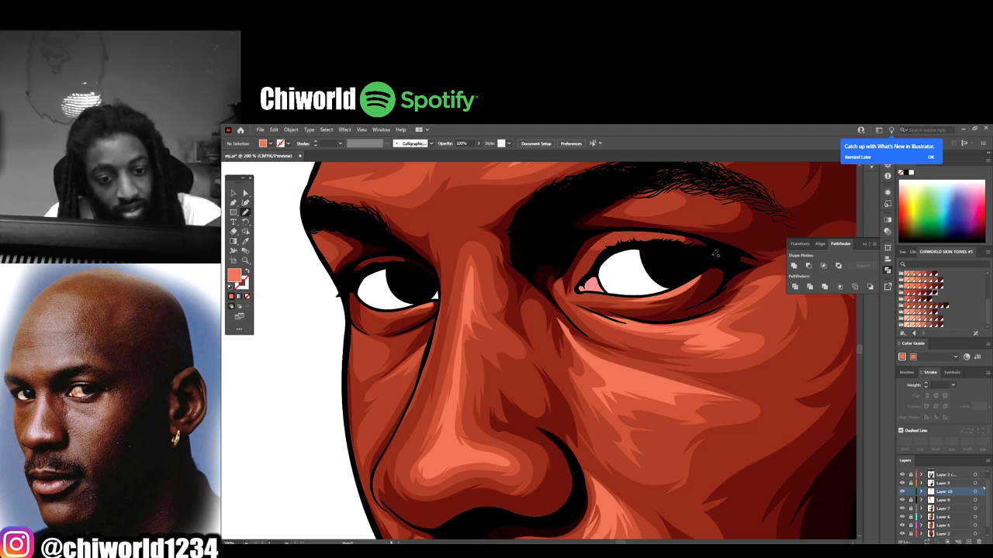
{"action": "key", "text": "ctrl+minus"}
{"action": "key", "text": "ctrl+plus"}
{"action": "key", "text": "ctrl+plus"}
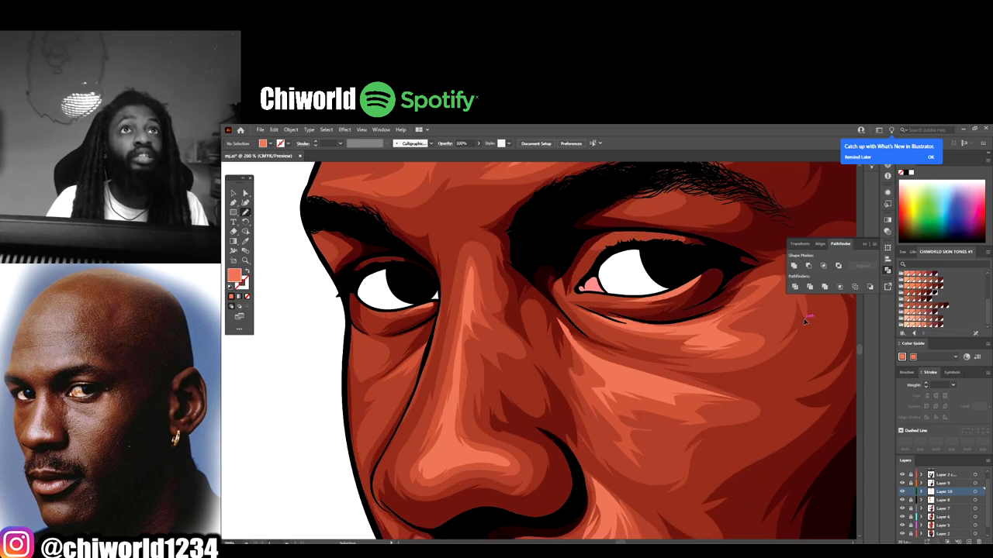
{"action": "mouse_move", "coordinate": [642, 225]}
{"action": "left_mouse_down"}
{"action": "mouse_move", "coordinate": [741, 223]}
{"action": "mouse_move", "coordinate": [672, 211]}
{"action": "left_mouse_up"}
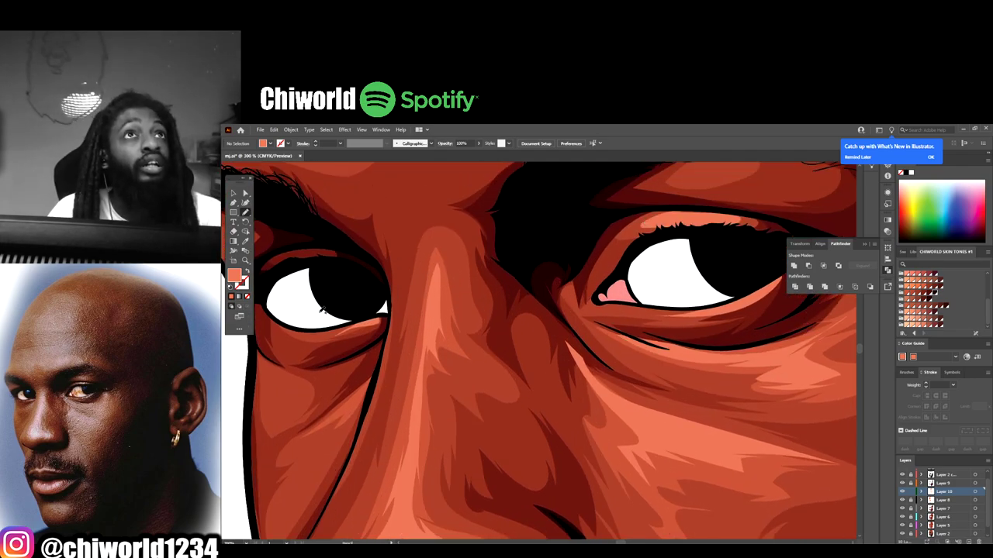
{"action": "key", "text": "ctrl+minus"}
{"action": "key", "text": "ctrl+minus"}
{"action": "key", "text": "ctrl+minus"}
{"action": "key", "text": "ctrl+minus"}
{"action": "key", "text": "ctrl+minus"}
{"action": "key", "text": "ctrl+minus"}
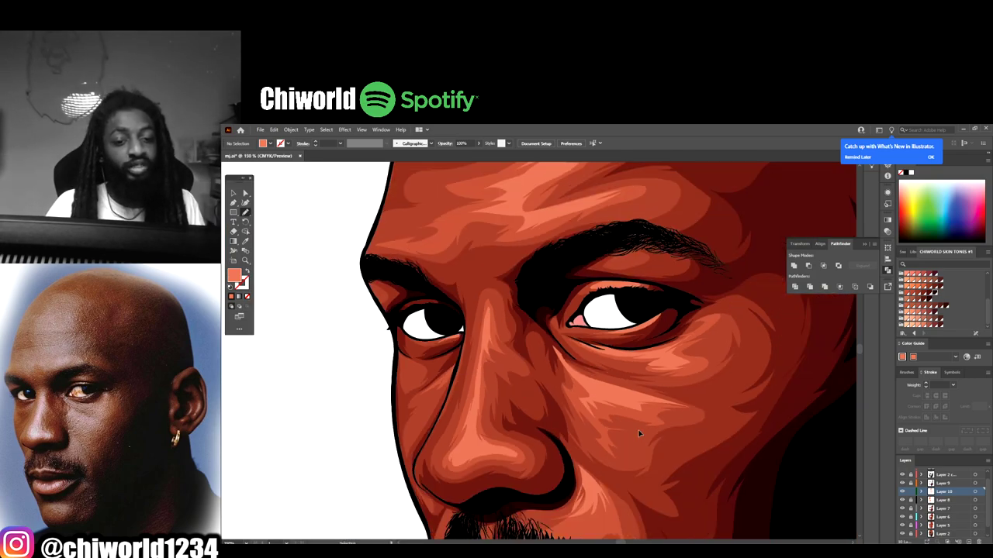
{"action": "key", "text": "ctrl+plus"}
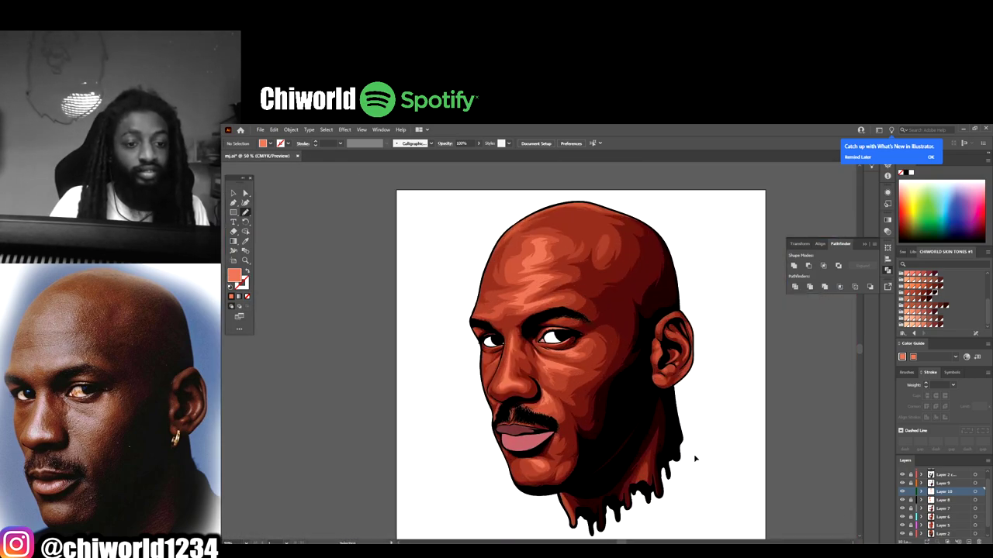
- Review the shading of the whole portrait, from the top of the head to the dripping neck
{"action": "scroll", "coordinate": [683, 433], "scroll_direction": "up", "scroll_amount": 3}
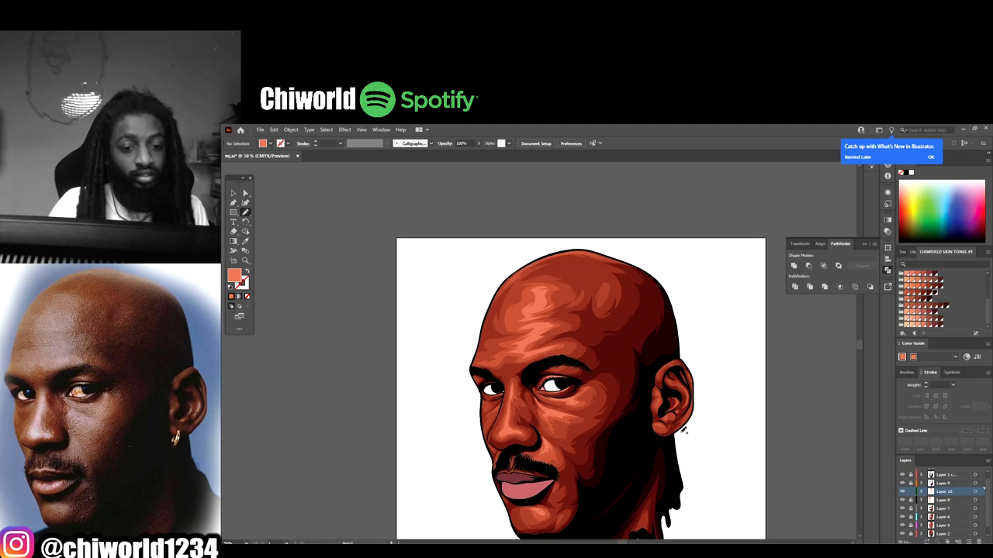
{"action": "scroll", "coordinate": [684, 432], "scroll_direction": "down", "scroll_amount": 2}
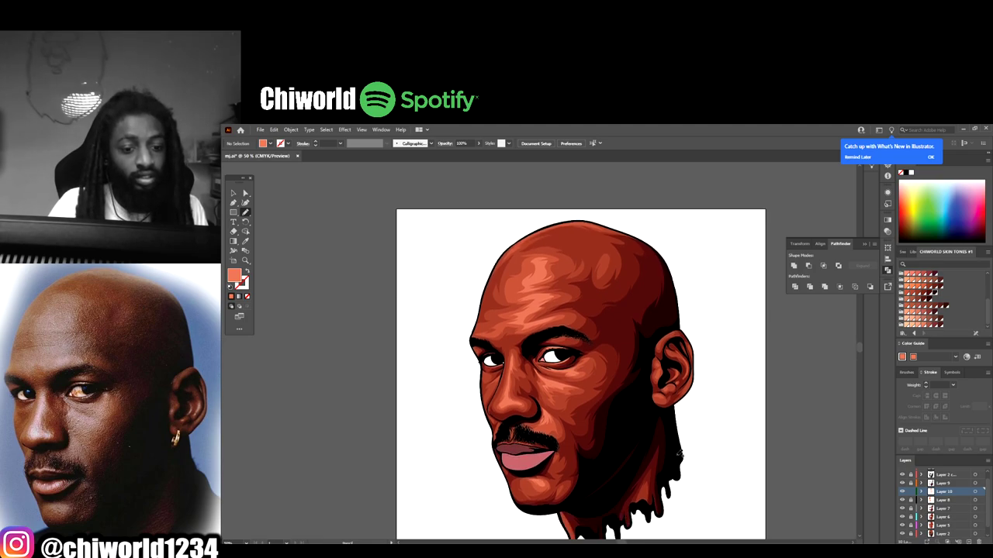
{"action": "key", "text": "ctrl+minus"}
{"action": "scroll", "coordinate": [681, 455], "scroll_direction": "down", "scroll_amount": 2}
{"action": "key", "text": "ctrl+plus"}
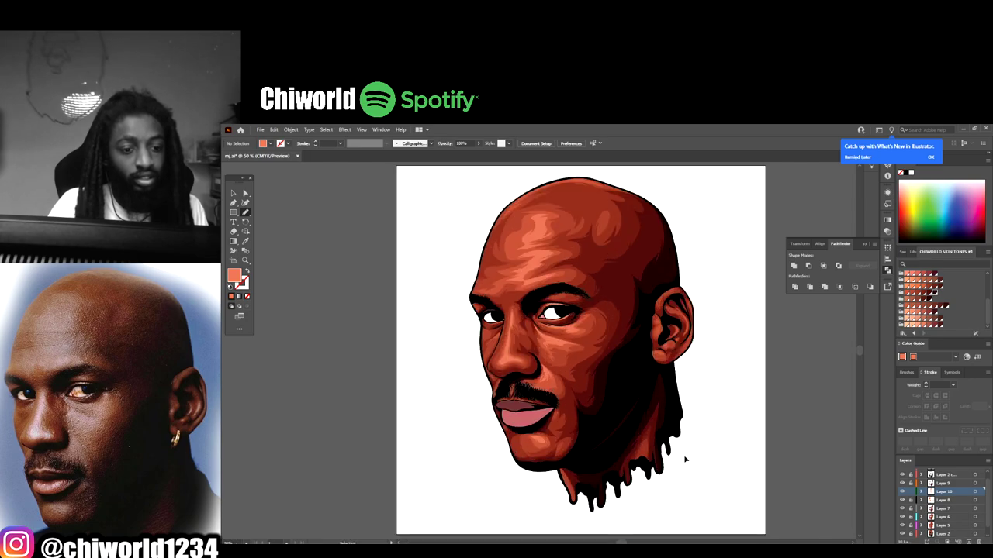
{"action": "key", "text": "ctrl+plus"}
{"action": "scroll", "coordinate": [687, 454], "scroll_direction": "up", "scroll_amount": 3}
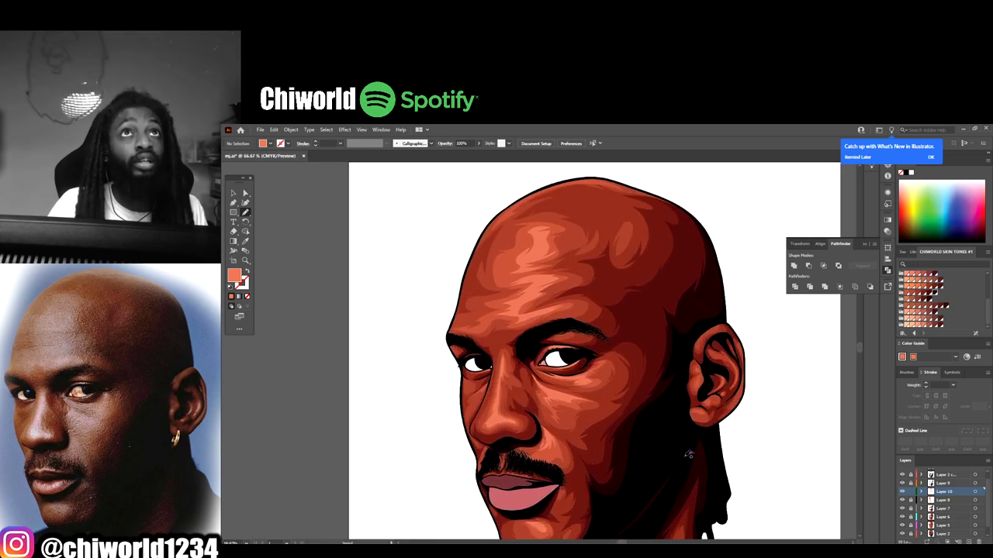
{"action": "key", "text": "ctrl+minus"}
{"action": "key", "text": "ctrl+minus"}
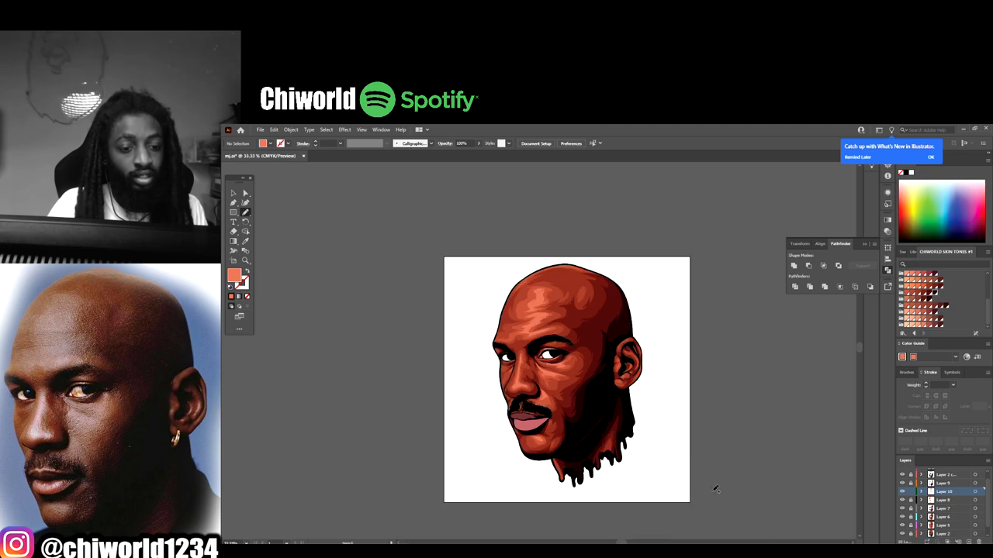
{"action": "scroll", "coordinate": [690, 463], "scroll_direction": "down", "scroll_amount": 2}
{"action": "key", "text": "ctrl+plus"}
{"action": "key", "text": "ctrl+plus"}
{"action": "scroll", "coordinate": [719, 463], "scroll_direction": "up", "scroll_amount": 1}
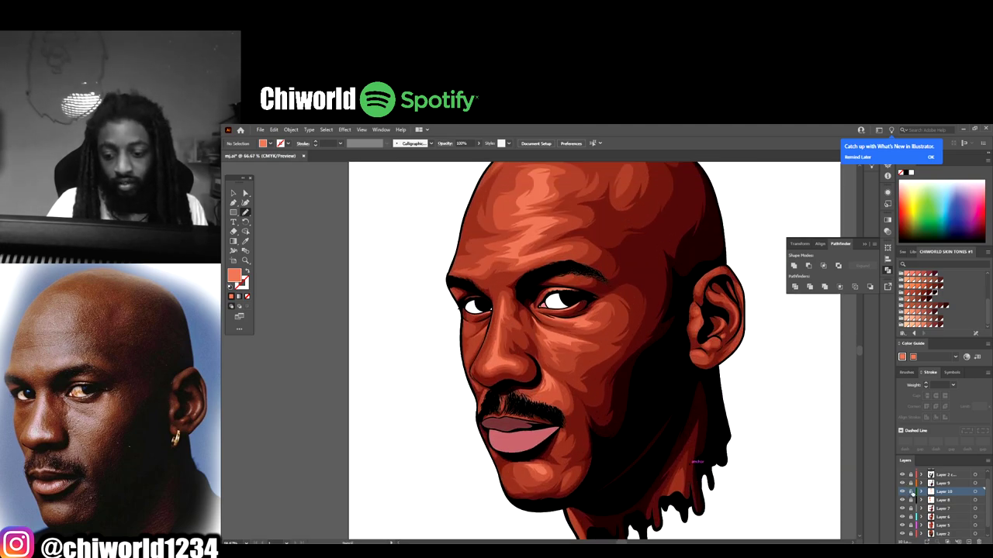
- Add a new layer directly above the lower of the two Layer 2 copies
{"action": "scroll", "coordinate": [912, 491], "scroll_direction": "up", "scroll_amount": 1}
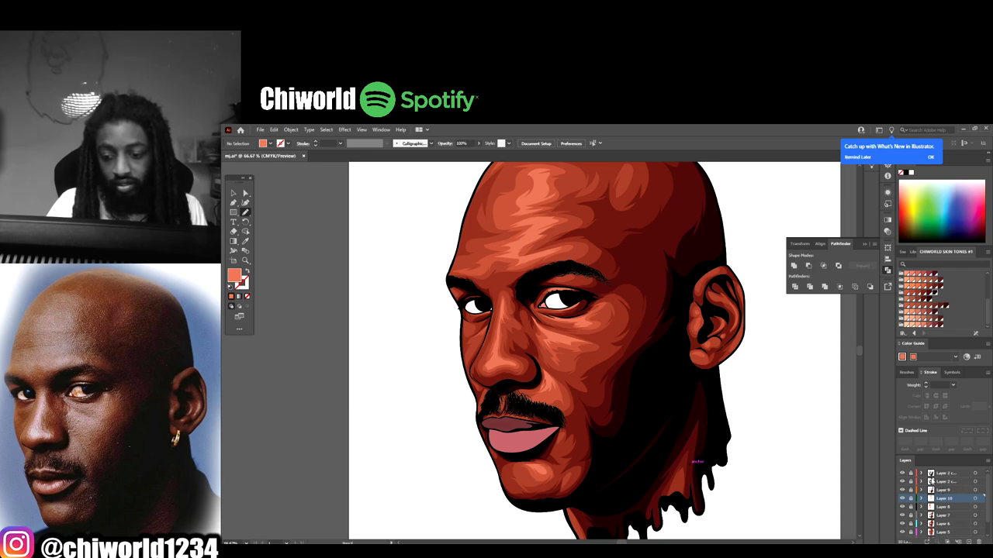
{"action": "left_click", "coordinate": [945, 481]}
{"action": "left_click", "coordinate": [968, 542]}
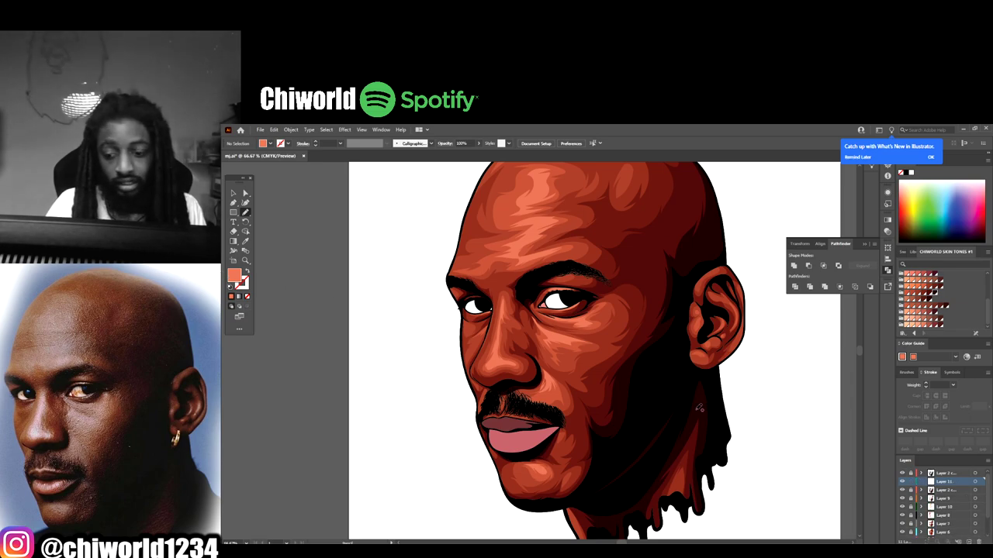
- Draw a muted purple shadow along the upper and inner edge of the near eye's white
{"action": "scroll", "coordinate": [911, 290], "scroll_direction": "up", "scroll_amount": 3}
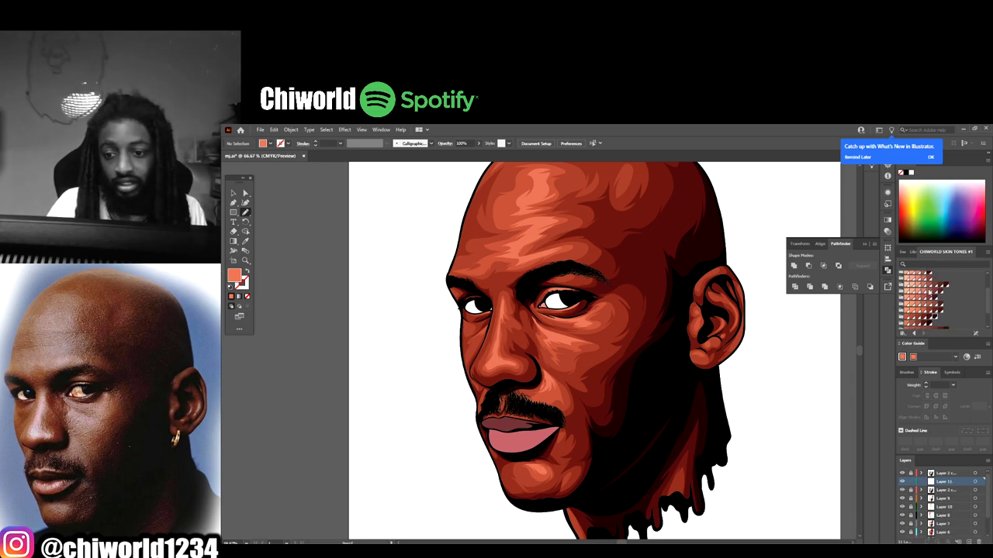
{"action": "left_click", "coordinate": [907, 281]}
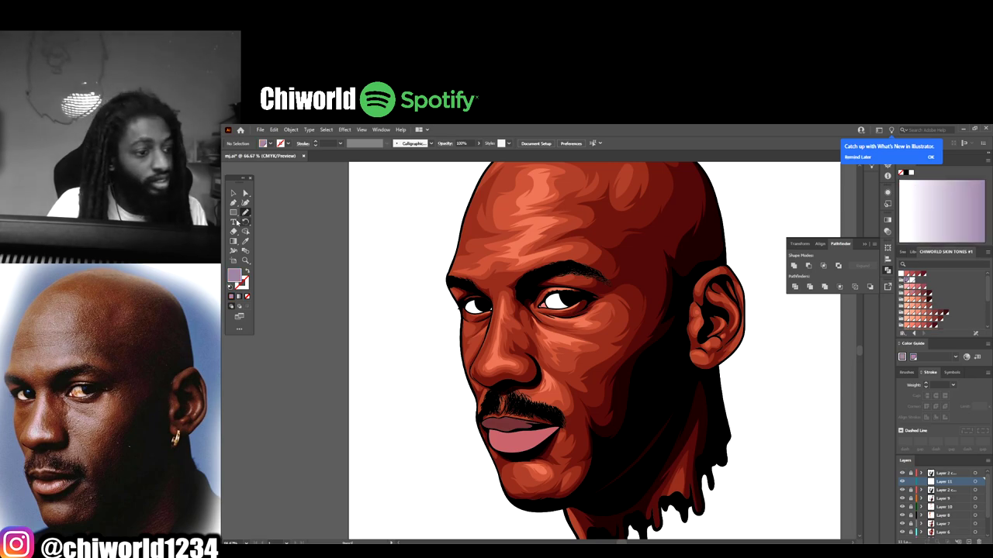
{"action": "scroll", "coordinate": [553, 293], "scroll_direction": "up", "scroll_amount": 5}
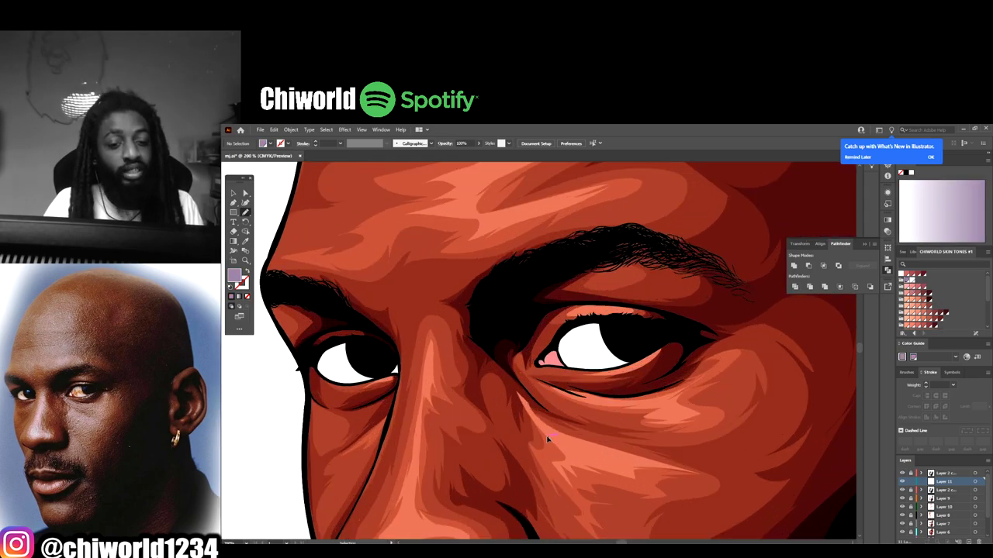
{"action": "scroll", "coordinate": [545, 439], "scroll_direction": "up", "scroll_amount": 3}
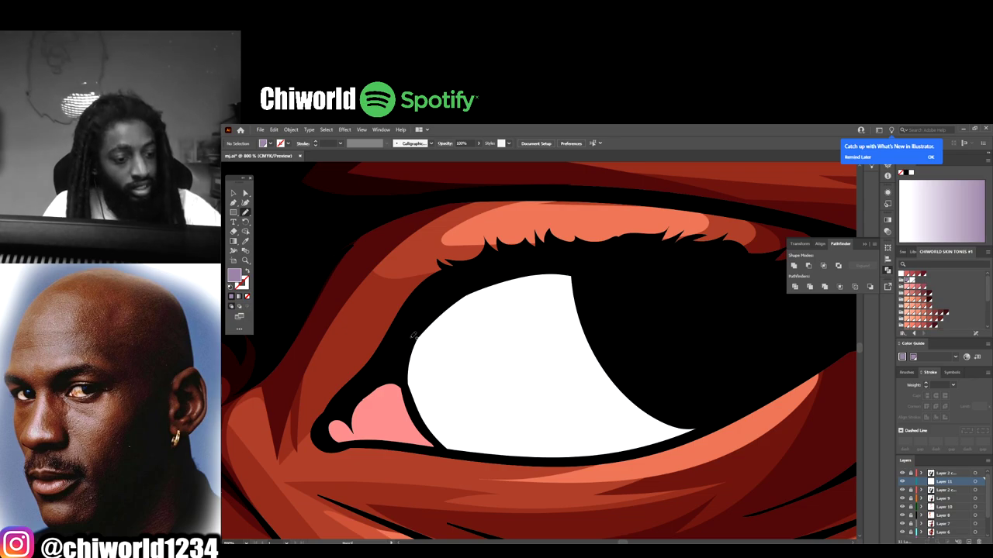
{"action": "mouse_move", "coordinate": [407, 376]}
{"action": "left_mouse_down"}
{"action": "mouse_move", "coordinate": [442, 449]}
{"action": "mouse_move", "coordinate": [489, 454]}
{"action": "mouse_move", "coordinate": [460, 383]}
{"action": "mouse_move", "coordinate": [647, 308]}
{"action": "mouse_move", "coordinate": [652, 276]}
{"action": "left_mouse_up"}
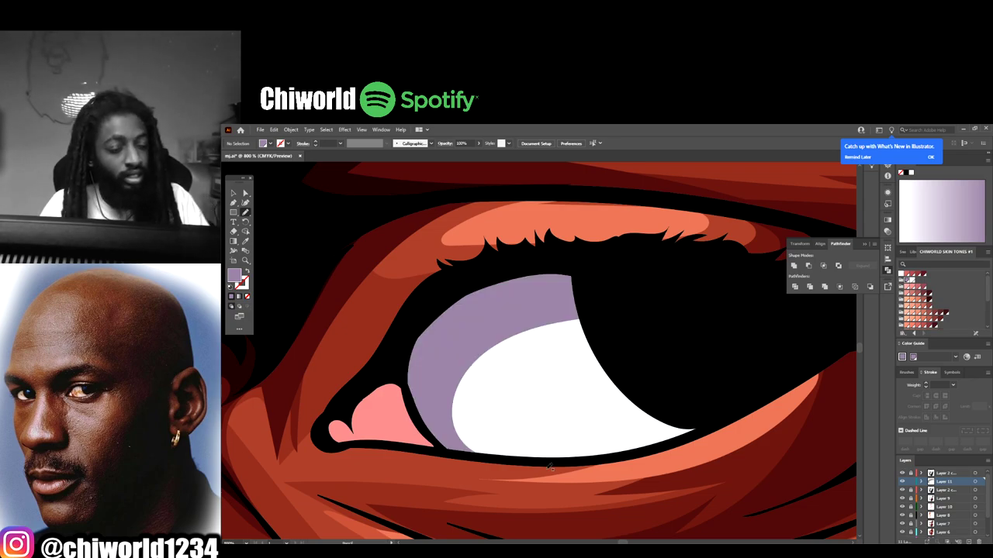
- Draw a matching muted purple shadow along the upper and outer edge of the far eye's white
{"action": "scroll", "coordinate": [526, 460], "scroll_direction": "down", "scroll_amount": 1}
{"action": "scroll", "coordinate": [466, 463], "scroll_direction": "down", "scroll_amount": 2}
{"action": "scroll", "coordinate": [465, 463], "scroll_direction": "left", "scroll_amount": 3}
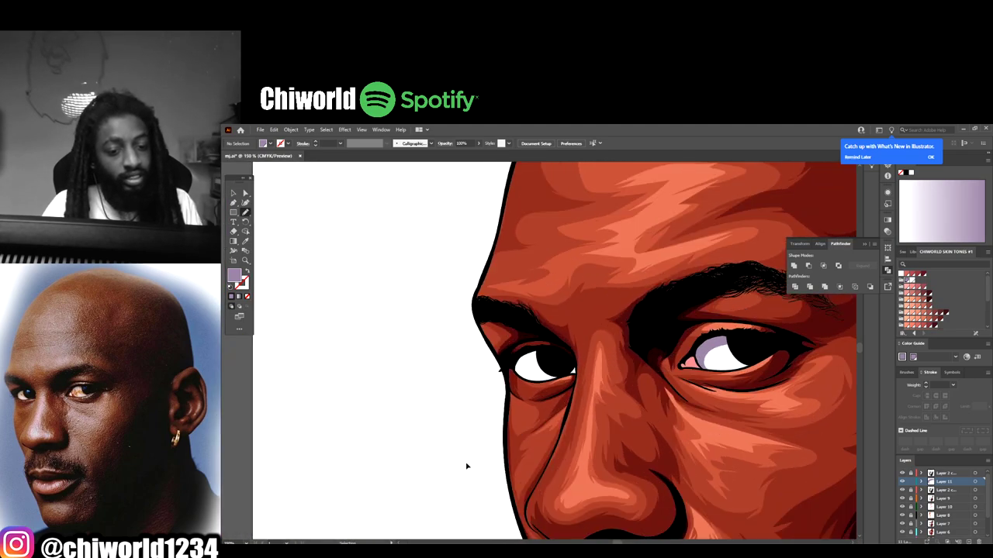
{"action": "scroll", "coordinate": [466, 463], "scroll_direction": "up", "scroll_amount": 2}
{"action": "scroll", "coordinate": [470, 462], "scroll_direction": "up", "scroll_amount": 1}
{"action": "scroll", "coordinate": [467, 459], "scroll_direction": "down", "scroll_amount": 1}
{"action": "mouse_move", "coordinate": [398, 369]}
{"action": "left_mouse_down"}
{"action": "mouse_move", "coordinate": [418, 432]}
{"action": "mouse_move", "coordinate": [496, 473]}
{"action": "mouse_move", "coordinate": [506, 366]}
{"action": "mouse_move", "coordinate": [573, 302]}
{"action": "mouse_move", "coordinate": [402, 371]}
{"action": "left_mouse_up"}
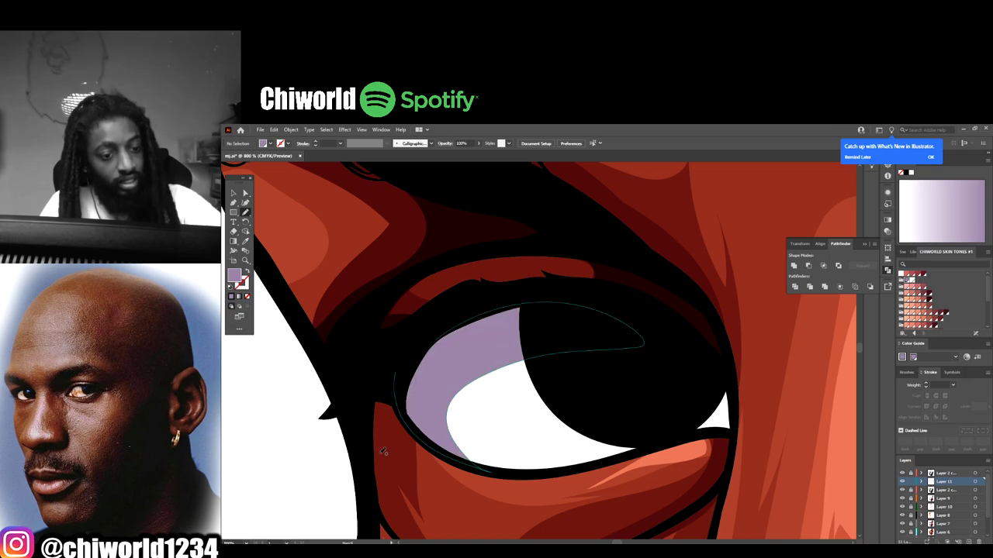
- Set the fill to a dark rose skin-tone swatch for shading the lower lip
{"action": "scroll", "coordinate": [519, 482], "scroll_direction": "down", "scroll_amount": 10}
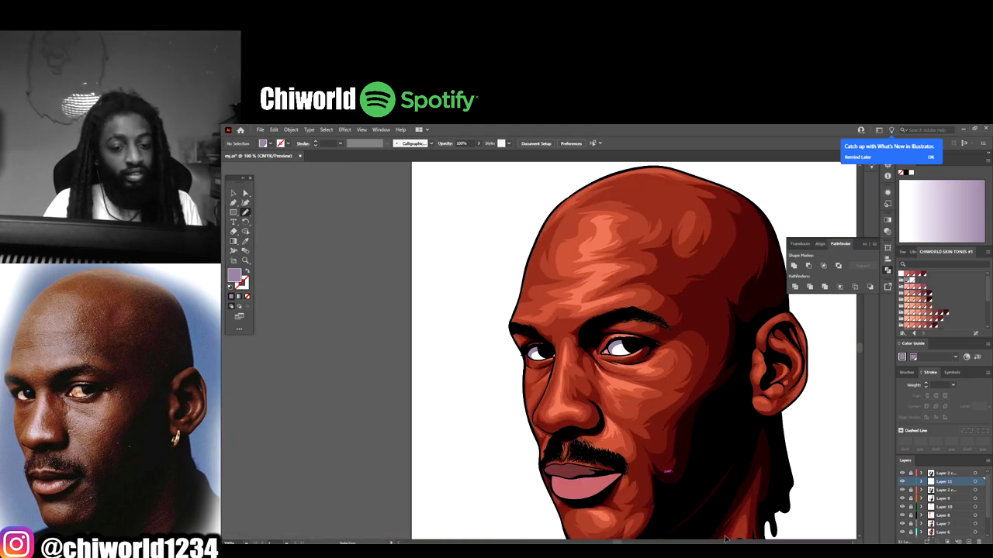
{"action": "scroll", "coordinate": [696, 520], "scroll_direction": "up", "scroll_amount": 3}
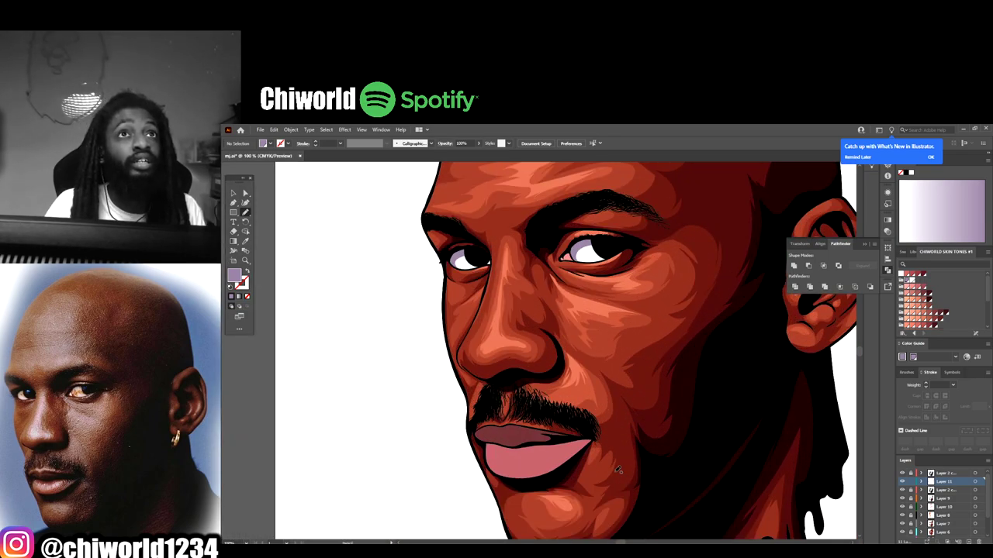
{"action": "scroll", "coordinate": [619, 470], "scroll_direction": "down", "scroll_amount": 2}
{"action": "scroll", "coordinate": [622, 473], "scroll_direction": "up", "scroll_amount": 2}
{"action": "scroll", "coordinate": [619, 466], "scroll_direction": "up", "scroll_amount": 3}
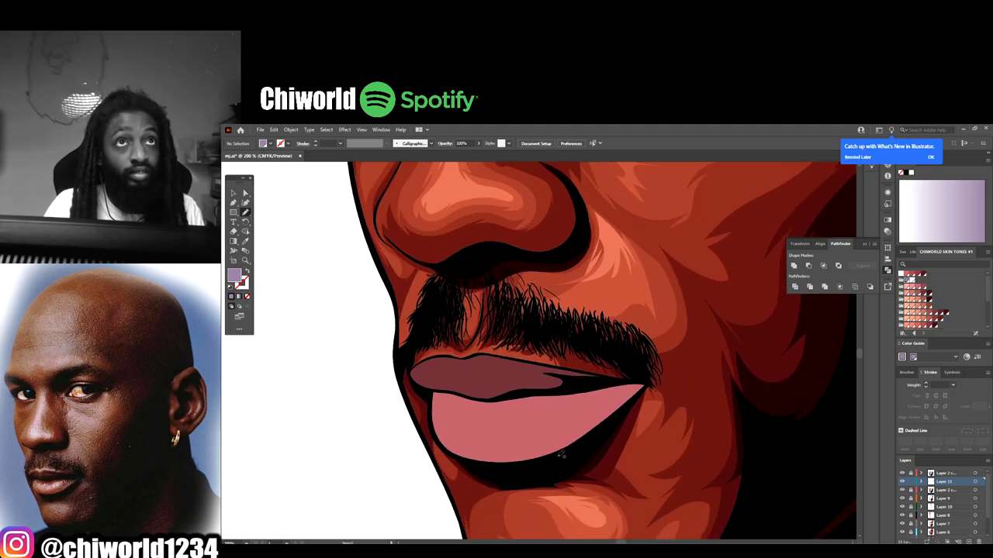
{"action": "left_click", "coordinate": [908, 279]}
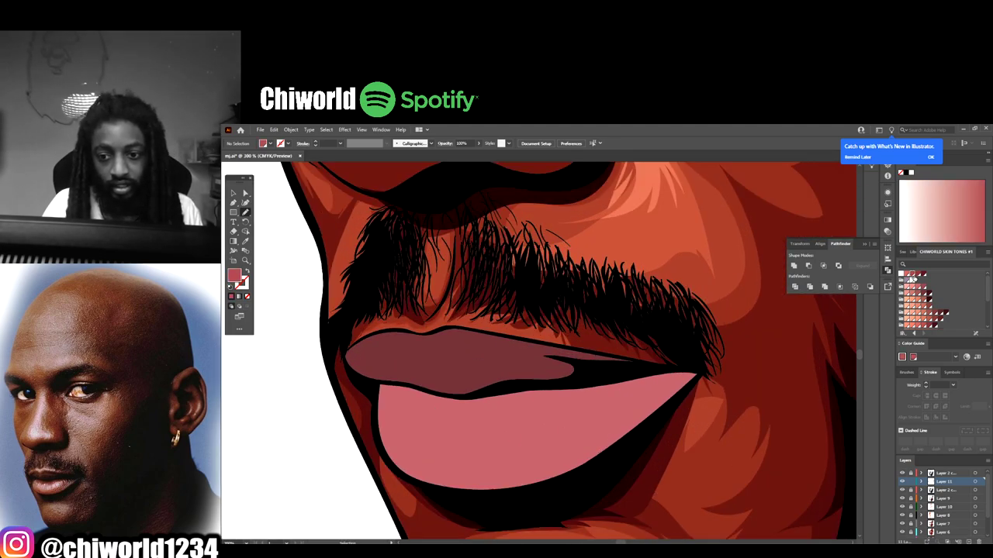
{"action": "scroll", "coordinate": [749, 386], "scroll_direction": "down", "scroll_amount": 1}
{"action": "left_click_drag", "start_coordinate": [564, 425], "coordinate": [525, 459]}
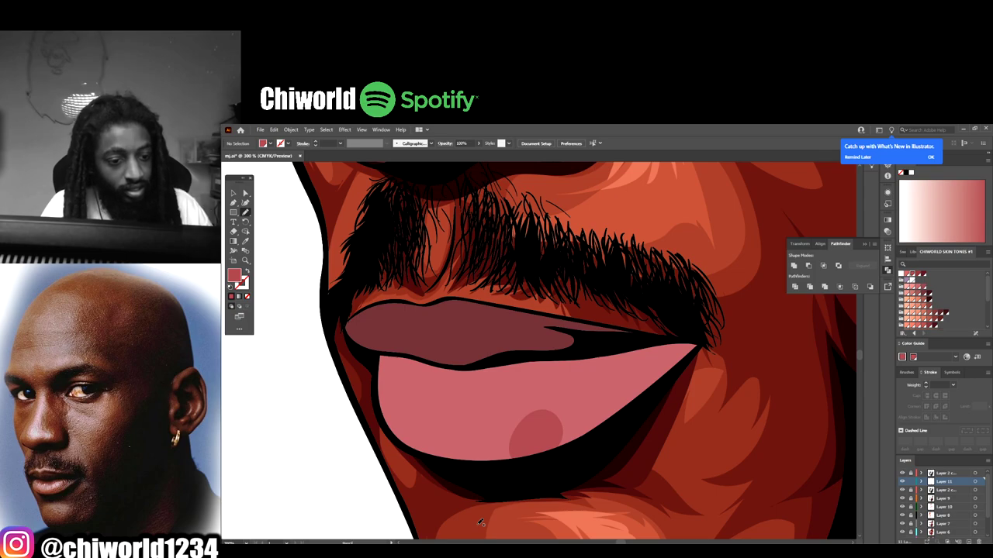
{"action": "key", "text": "ctrl+z"}
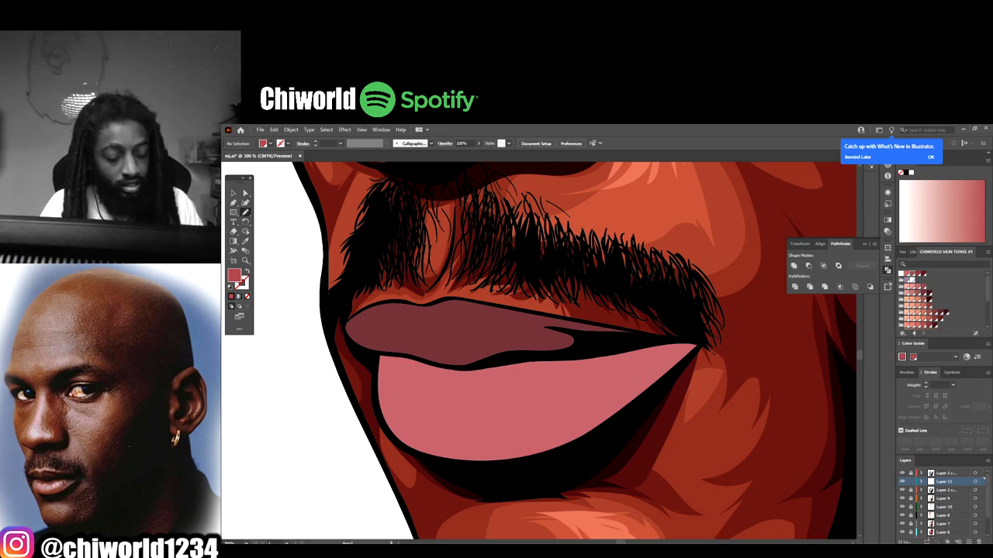
- Draw a dark rose shadow around the edges of the lower lip, leaving a lighter centre with jagged notches
{"action": "key", "text": "ctrl+minus"}
{"action": "key", "text": "ctrl+equal"}
{"action": "key", "text": "ctrl+equal"}
{"action": "key", "text": "ctrl+equal"}
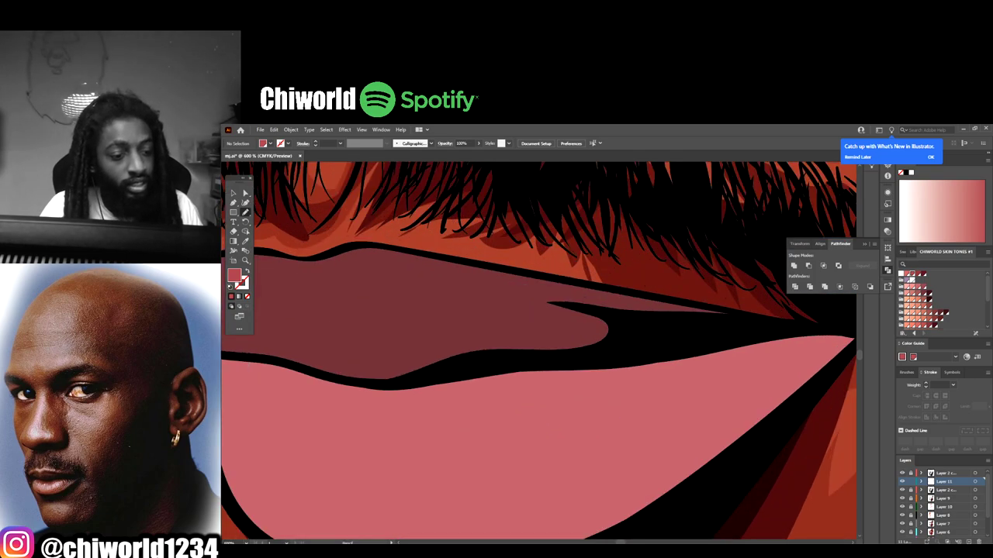
{"action": "key", "text": "ctrl+minus"}
{"action": "left_click_drag", "start_coordinate": [358, 357], "coordinate": [441, 392]}
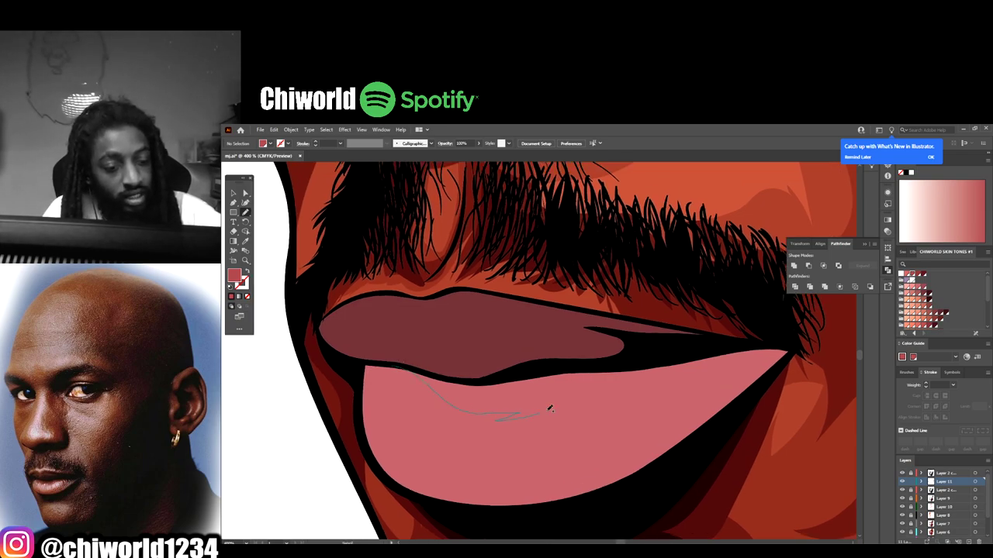
{"action": "mouse_move", "coordinate": [629, 371]}
{"action": "left_mouse_down"}
{"action": "mouse_move", "coordinate": [675, 350]}
{"action": "mouse_move", "coordinate": [680, 390]}
{"action": "left_mouse_up"}
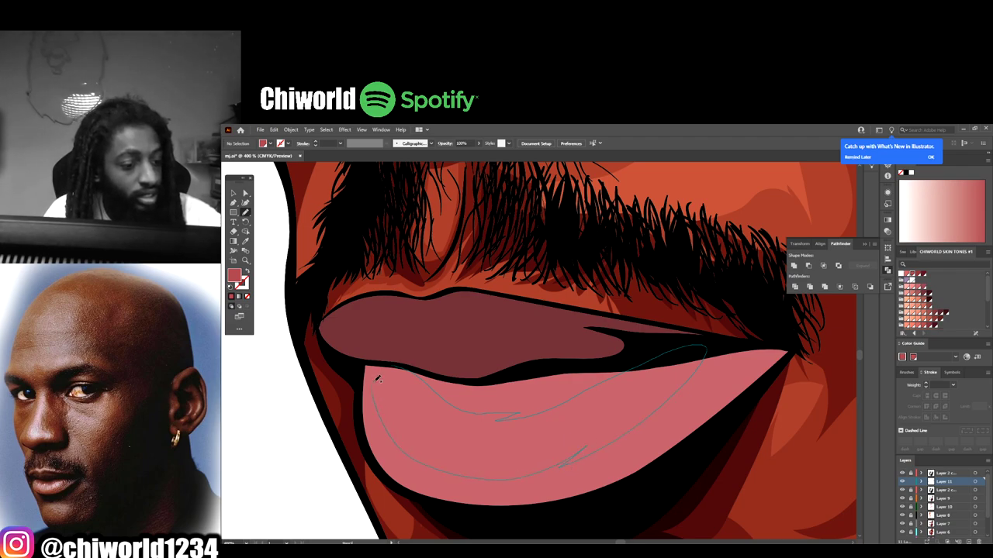
{"action": "mouse_move", "coordinate": [366, 362]}
{"action": "left_mouse_down"}
{"action": "mouse_move", "coordinate": [379, 464]}
{"action": "mouse_move", "coordinate": [455, 504]}
{"action": "mouse_move", "coordinate": [620, 480]}
{"action": "mouse_move", "coordinate": [732, 412]}
{"action": "mouse_move", "coordinate": [791, 349]}
{"action": "mouse_move", "coordinate": [566, 360]}
{"action": "left_mouse_up"}
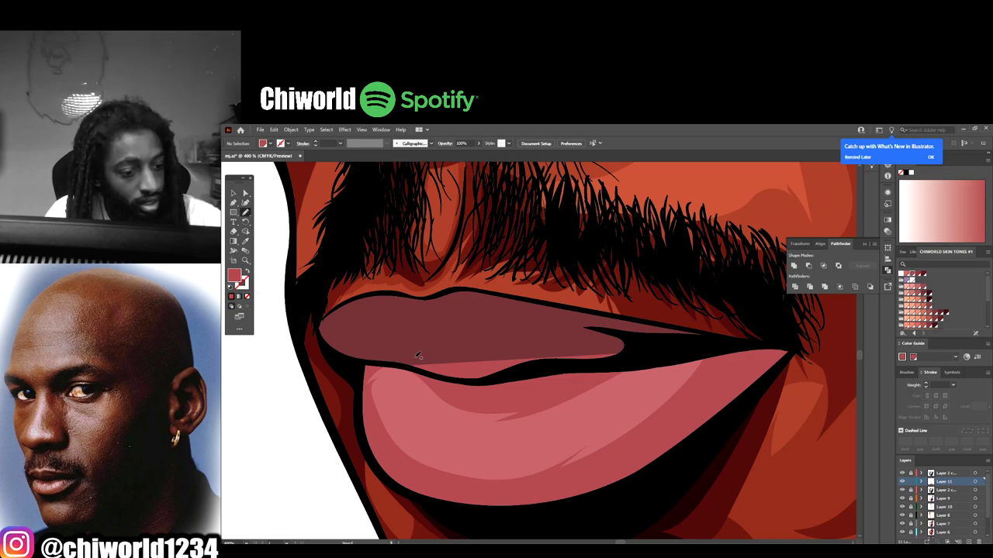
- Erase the part of the dark rose shadow that spills over onto the upper lip
{"action": "key", "text": "shift+e"}
{"action": "mouse_move", "coordinate": [410, 343]}
{"action": "left_mouse_down"}
{"action": "mouse_move", "coordinate": [443, 353]}
{"action": "mouse_move", "coordinate": [426, 362]}
{"action": "mouse_move", "coordinate": [475, 364]}
{"action": "mouse_move", "coordinate": [647, 344]}
{"action": "left_mouse_up"}
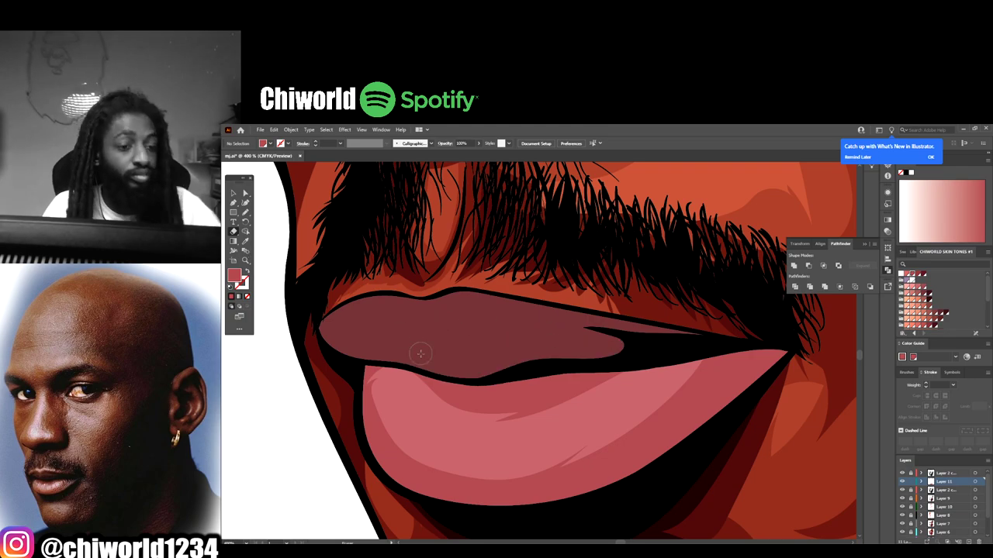
{"action": "scroll", "coordinate": [421, 348], "scroll_direction": "down", "scroll_amount": 3}
{"action": "scroll", "coordinate": [713, 441], "scroll_direction": "down", "scroll_amount": 3}
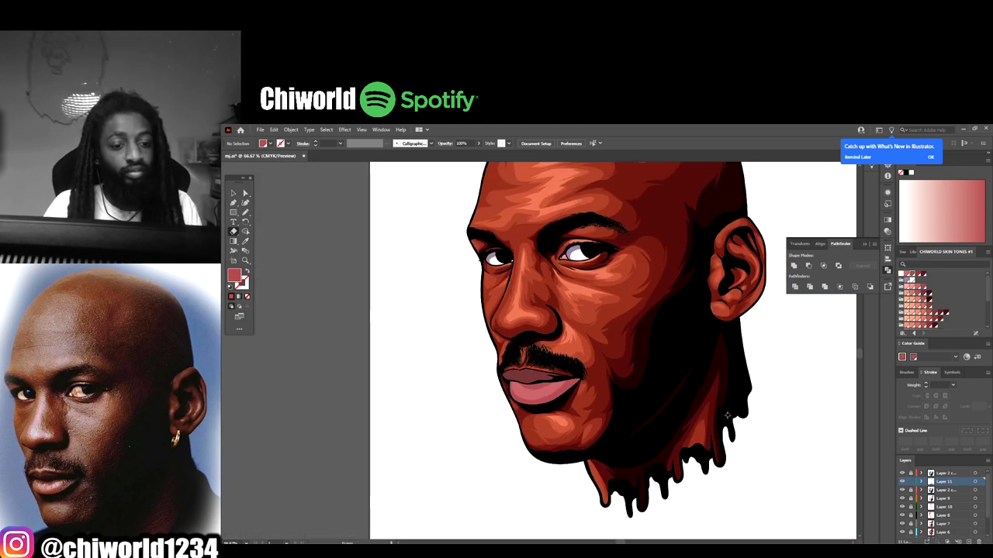
- Draw a jagged-edged shadow shape along the lower part of the upper lip in the dark red-brown fill
{"action": "scroll", "coordinate": [844, 339], "scroll_direction": "up", "scroll_amount": 5}
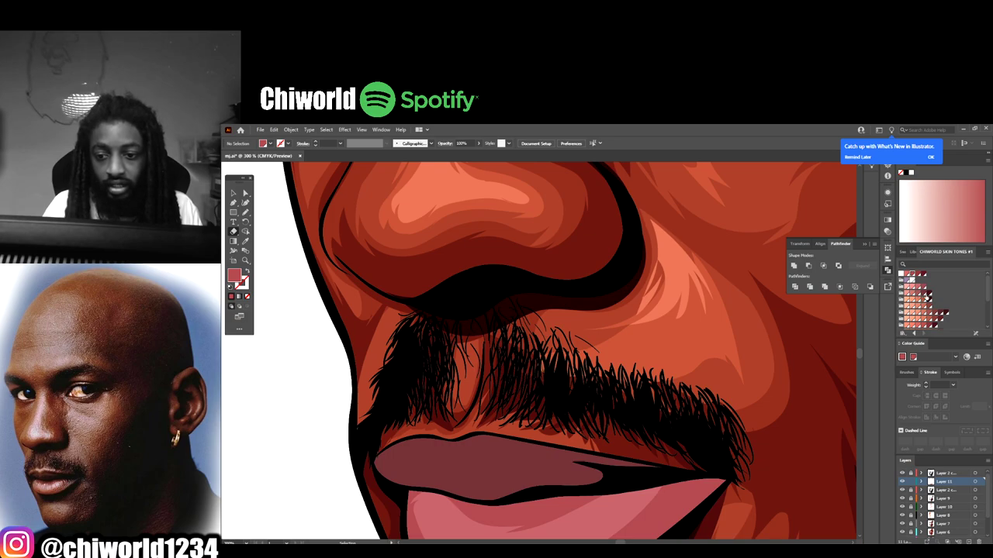
{"action": "scroll", "coordinate": [804, 381], "scroll_direction": "down", "scroll_amount": 1}
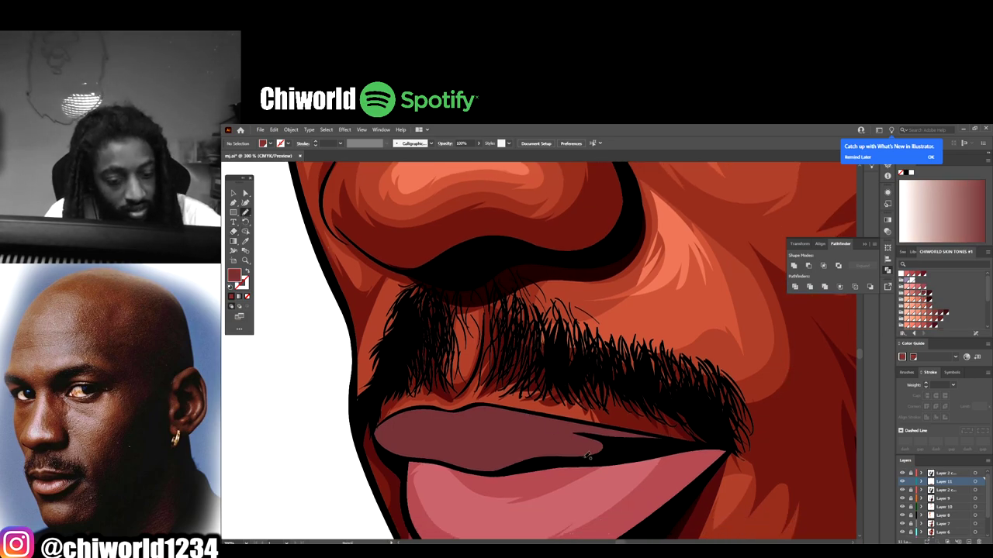
{"action": "mouse_move", "coordinate": [588, 457]}
{"action": "left_mouse_down"}
{"action": "mouse_move", "coordinate": [612, 442]}
{"action": "mouse_move", "coordinate": [548, 425]}
{"action": "mouse_move", "coordinate": [568, 440]}
{"action": "mouse_move", "coordinate": [545, 433]}
{"action": "mouse_move", "coordinate": [491, 450]}
{"action": "mouse_move", "coordinate": [504, 435]}
{"action": "mouse_move", "coordinate": [480, 449]}
{"action": "mouse_move", "coordinate": [454, 444]}
{"action": "mouse_move", "coordinate": [451, 433]}
{"action": "mouse_move", "coordinate": [446, 449]}
{"action": "mouse_move", "coordinate": [424, 433]}
{"action": "mouse_move", "coordinate": [427, 448]}
{"action": "mouse_move", "coordinate": [408, 436]}
{"action": "mouse_move", "coordinate": [387, 450]}
{"action": "mouse_move", "coordinate": [480, 473]}
{"action": "mouse_move", "coordinate": [532, 464]}
{"action": "left_mouse_up"}
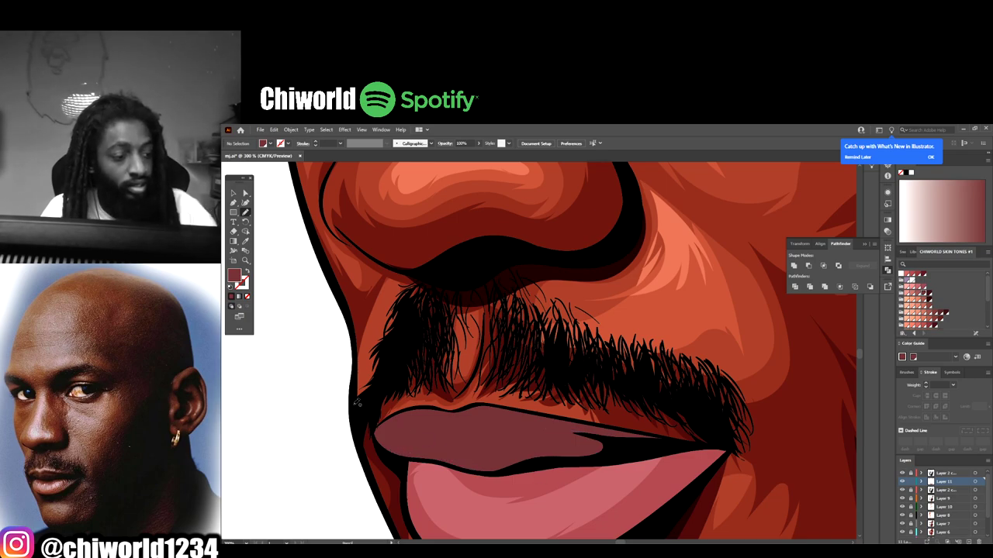
- Recolour the upper-lip shadow shape with a darker maroon skin-tone swatch and deselect it
{"action": "left_click", "coordinate": [473, 446]}
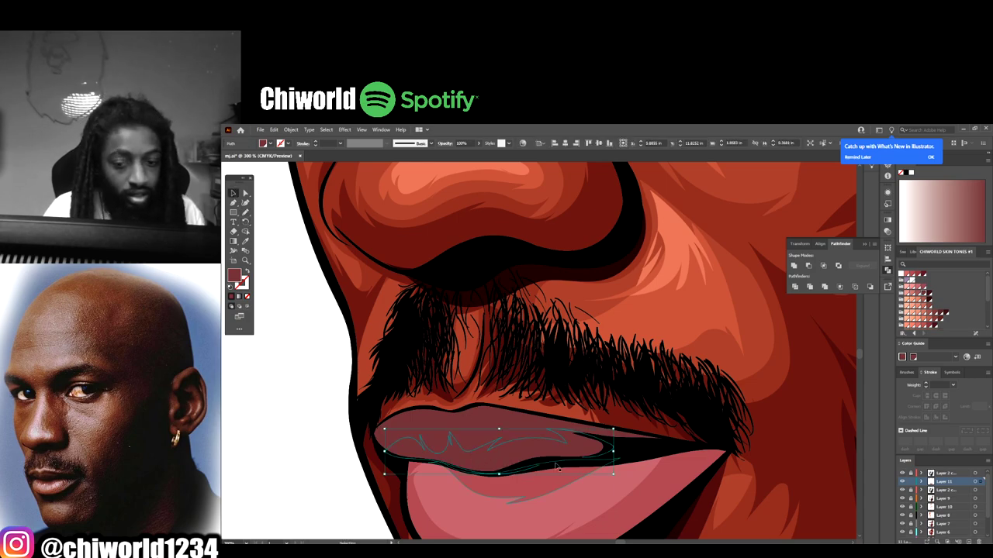
{"action": "left_click", "coordinate": [928, 295]}
{"action": "key", "text": "ctrl+shift+a"}
{"action": "key", "text": "ctrl+minus"}
{"action": "key", "text": "ctrl+minus"}
{"action": "key", "text": "ctrl+minus"}
{"action": "key", "text": "ctrl+minus"}
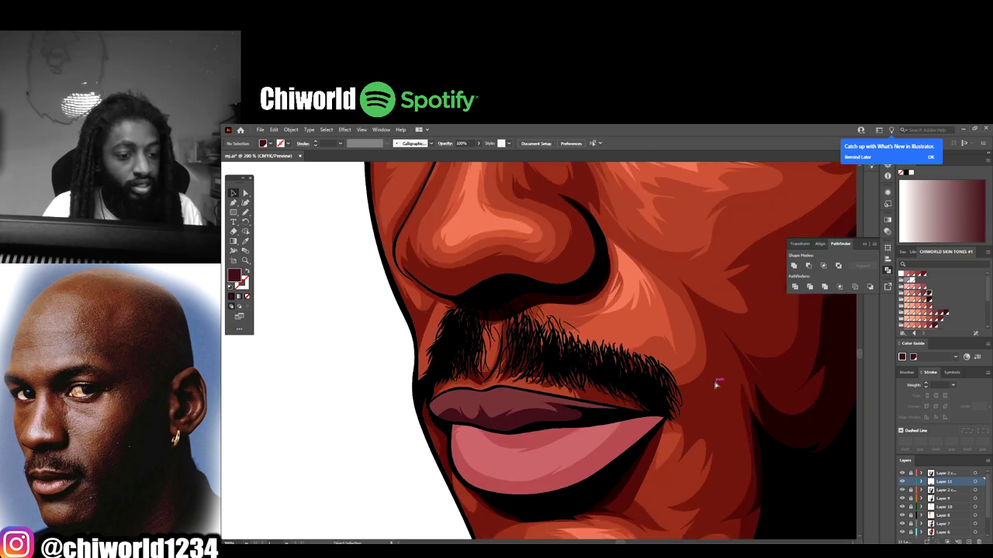
- Draw additional dark maroon shadows on the upper lip, one tapering toward the near mouth corner and one curving around the far end
{"action": "scroll", "coordinate": [538, 369], "scroll_direction": "up", "scroll_amount": 5}
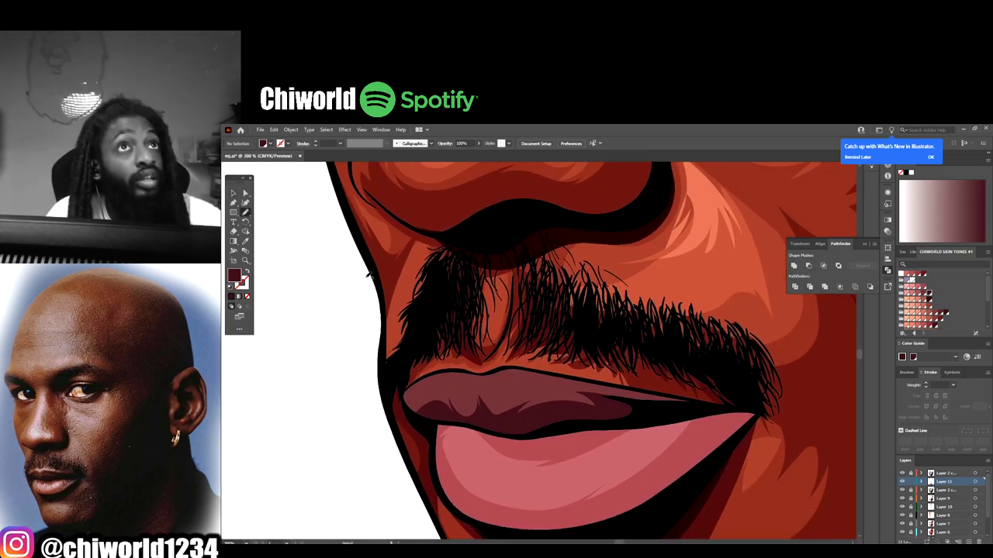
{"action": "mouse_move", "coordinate": [589, 401]}
{"action": "left_mouse_down"}
{"action": "mouse_move", "coordinate": [501, 386]}
{"action": "mouse_move", "coordinate": [516, 374]}
{"action": "mouse_move", "coordinate": [700, 397]}
{"action": "left_mouse_up"}
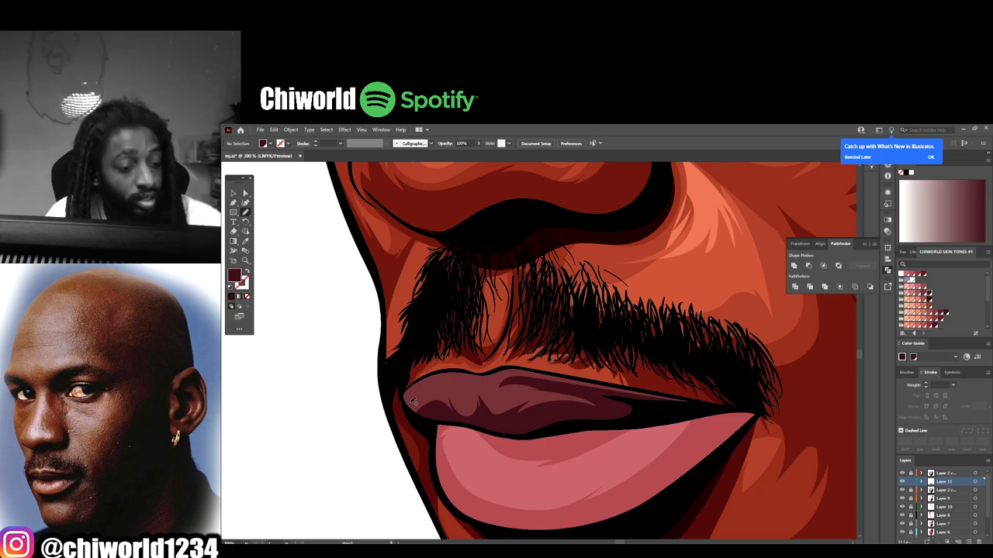
{"action": "left_click_drag", "start_coordinate": [428, 406], "coordinate": [449, 376]}
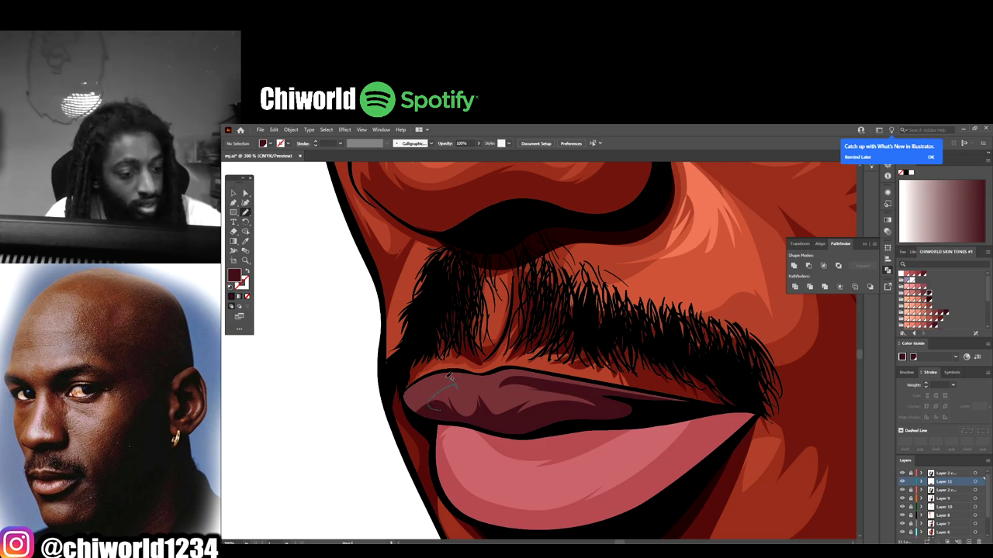
{"action": "left_click_drag", "start_coordinate": [407, 401], "coordinate": [454, 422]}
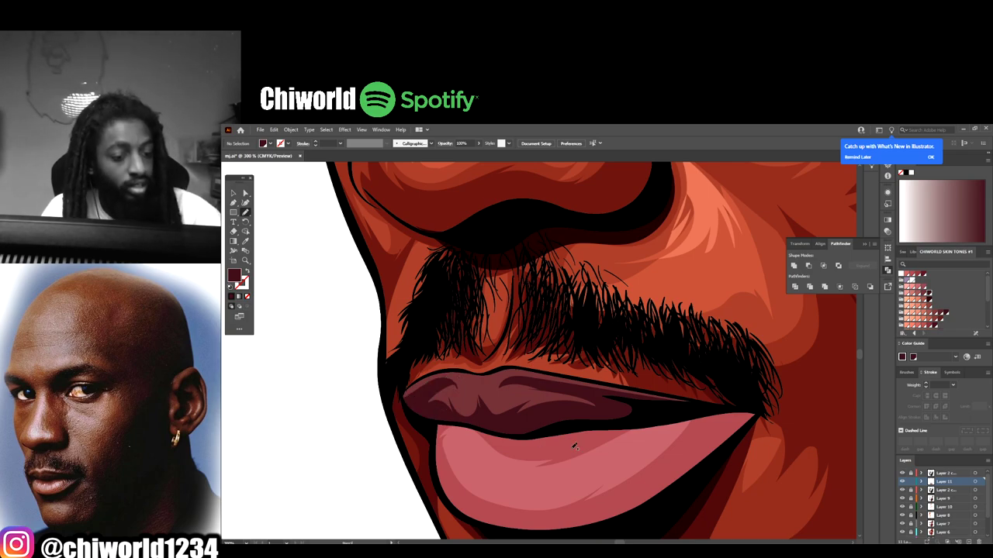
{"action": "key", "text": "ctrl+minus"}
{"action": "key", "text": "ctrl+minus"}
{"action": "key", "text": "ctrl+minus"}
{"action": "key", "text": "ctrl+minus"}
{"action": "key", "text": "ctrl+minus"}
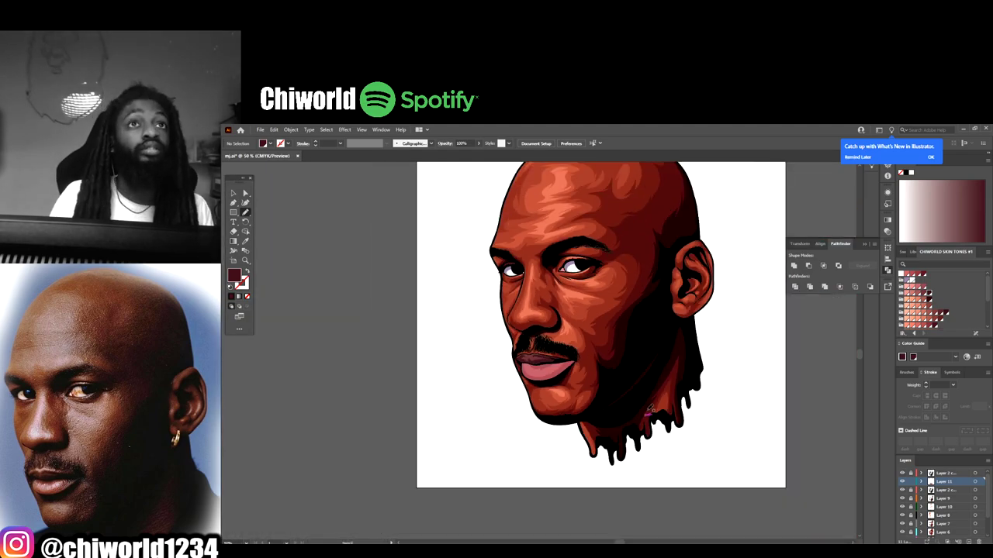
- Draw jagged light pink highlights across the middle and far side of the lower lip using a pale pink skin-tone swatch
{"action": "left_click", "coordinate": [907, 289]}
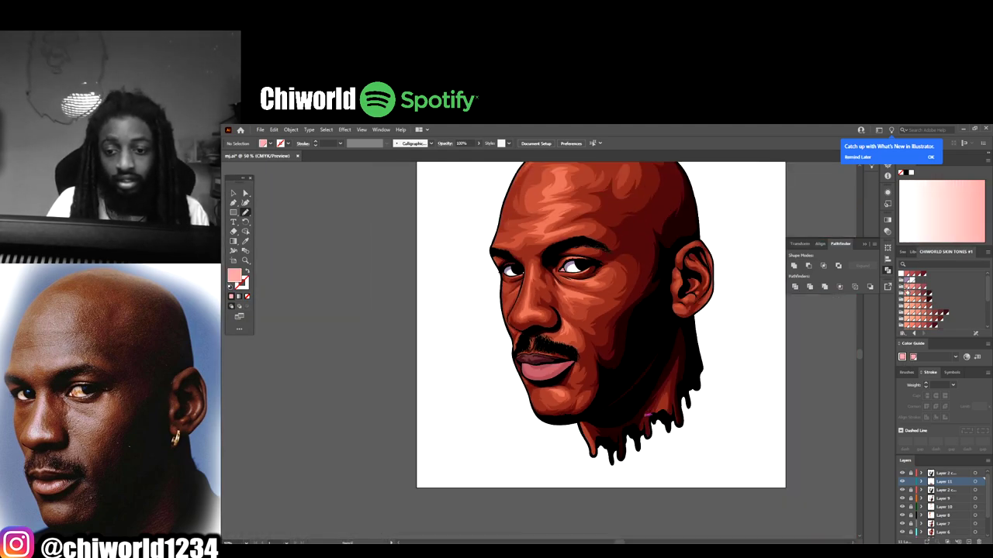
{"action": "key", "text": "ctrl+plus"}
{"action": "key", "text": "ctrl+plus"}
{"action": "key", "text": "ctrl+plus"}
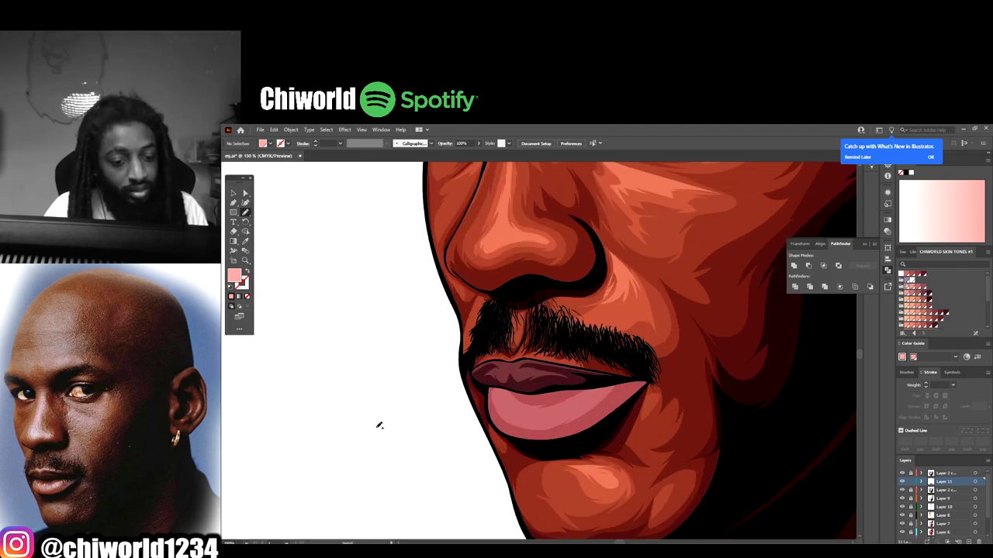
{"action": "scroll", "coordinate": [379, 421], "scroll_direction": "down", "scroll_amount": 1}
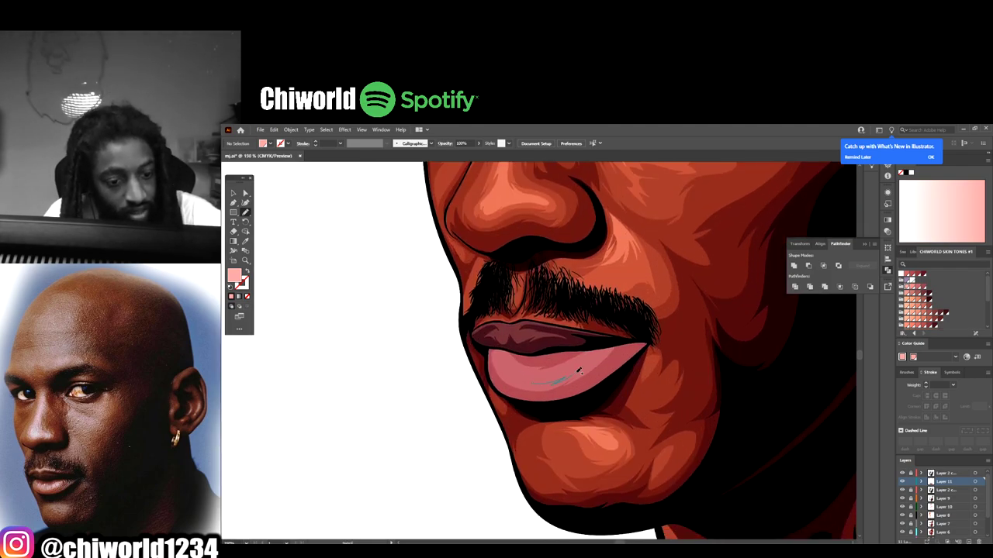
{"action": "left_click_drag", "start_coordinate": [527, 373], "coordinate": [525, 374]}
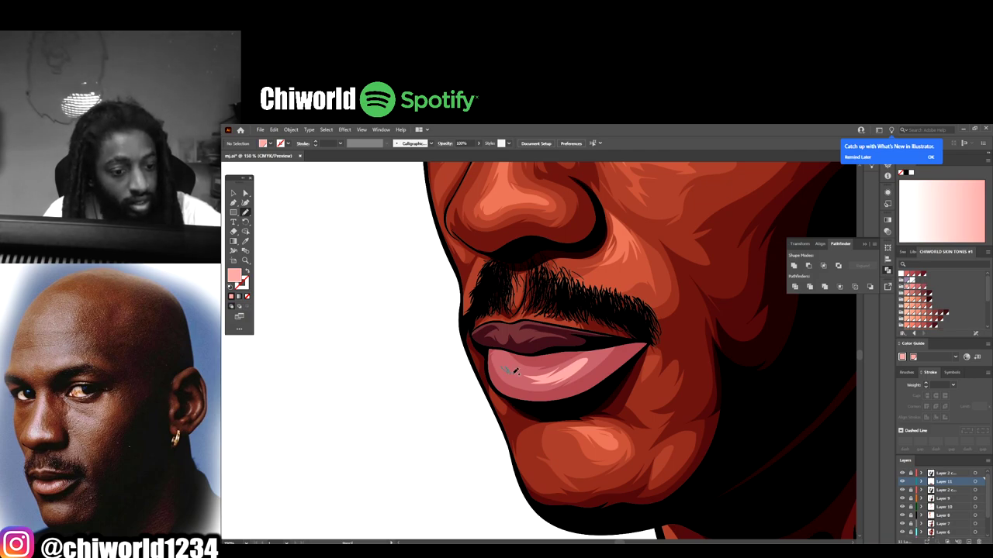
{"action": "key", "text": "ctrl+minus"}
{"action": "key", "text": "ctrl+minus"}
{"action": "key", "text": "ctrl+minus"}
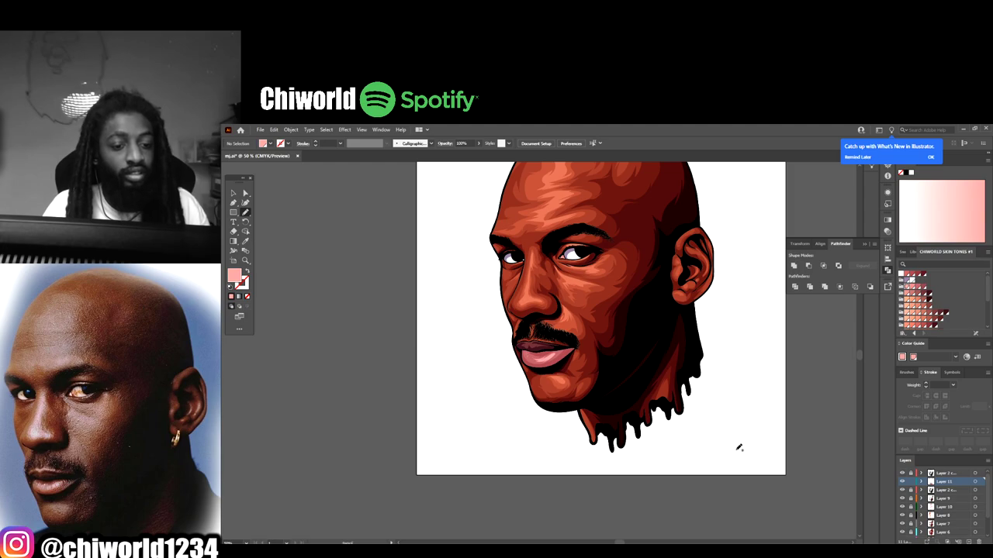
- Recolour the central lower-lip highlight with a slightly deeper pink skin-tone swatch and deselect it
{"action": "key", "text": "ctrl+plus"}
{"action": "key", "text": "ctrl+plus"}
{"action": "key", "text": "ctrl+plus"}
{"action": "key", "text": "ctrl+plus"}
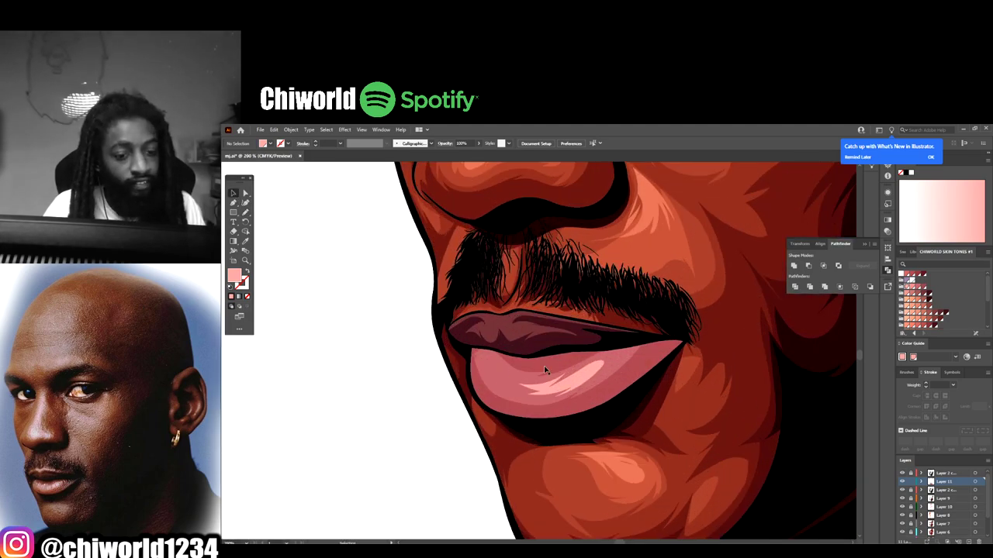
{"action": "left_click", "coordinate": [545, 371]}
{"action": "left_click", "coordinate": [912, 287]}
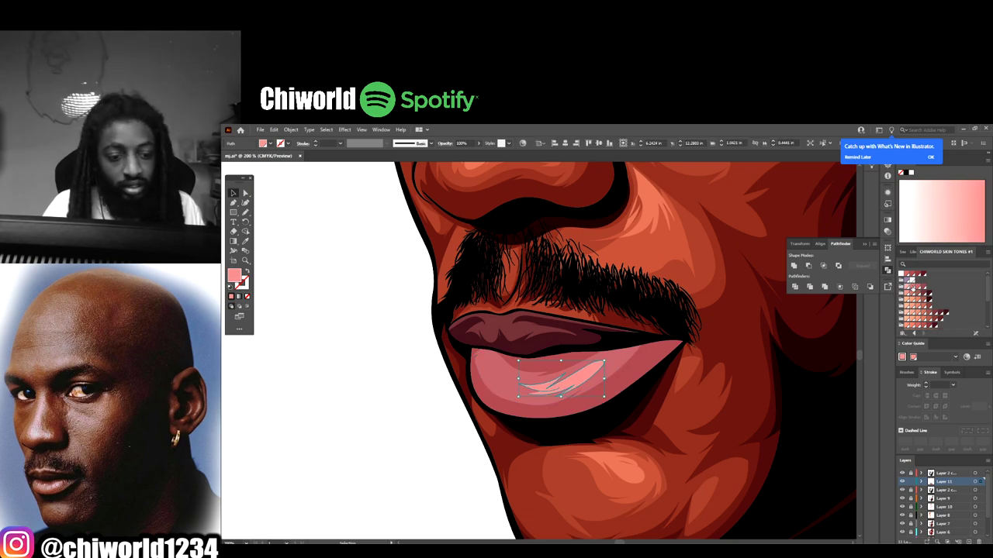
{"action": "left_click", "coordinate": [384, 384]}
{"action": "key", "text": "ctrl+minus"}
{"action": "key", "text": "ctrl+minus"}
{"action": "key", "text": "ctrl+minus"}
{"action": "key", "text": "ctrl+minus"}
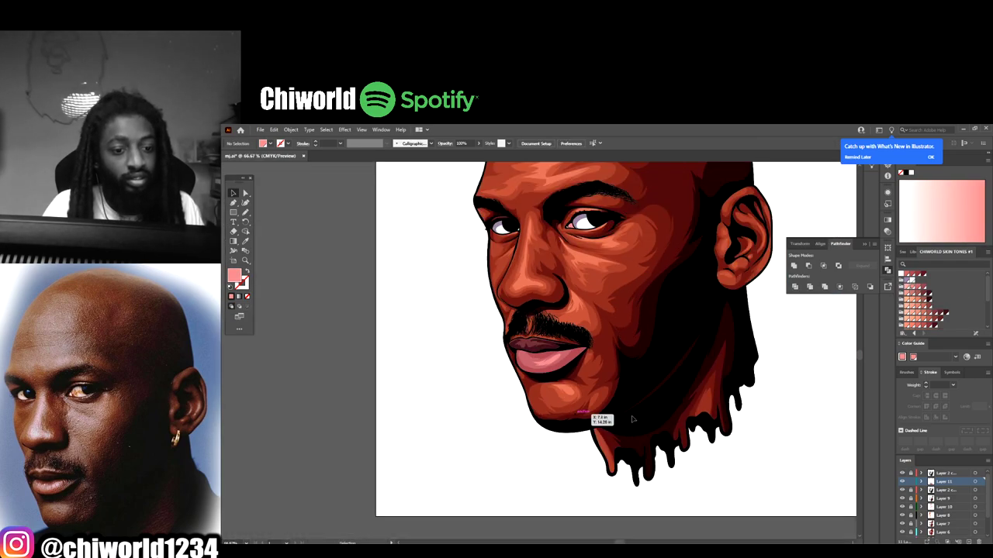
{"action": "key", "text": "ctrl+minus"}
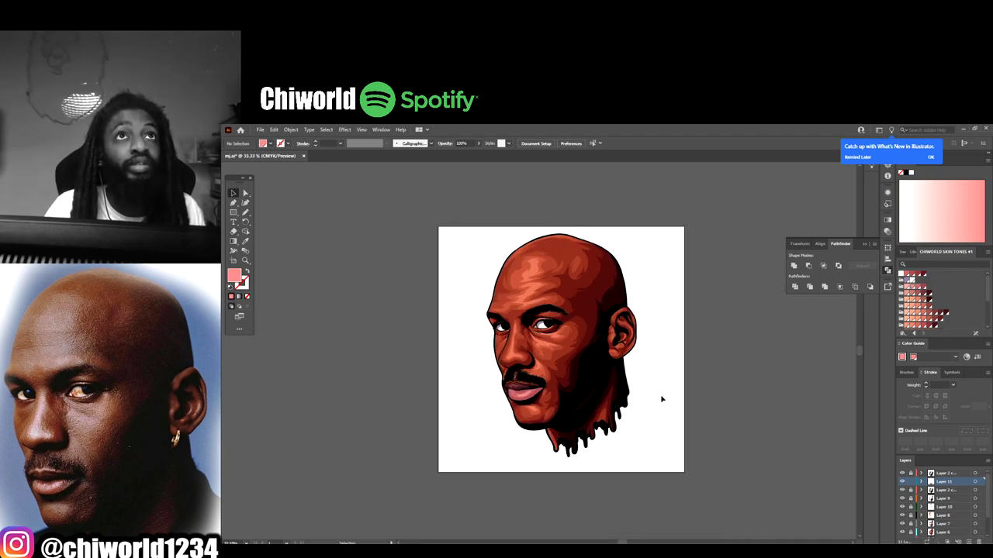
- Add a new layer above the topmost Layer 2 copy for the eye reflections
{"action": "key", "text": "ctrl+plus"}
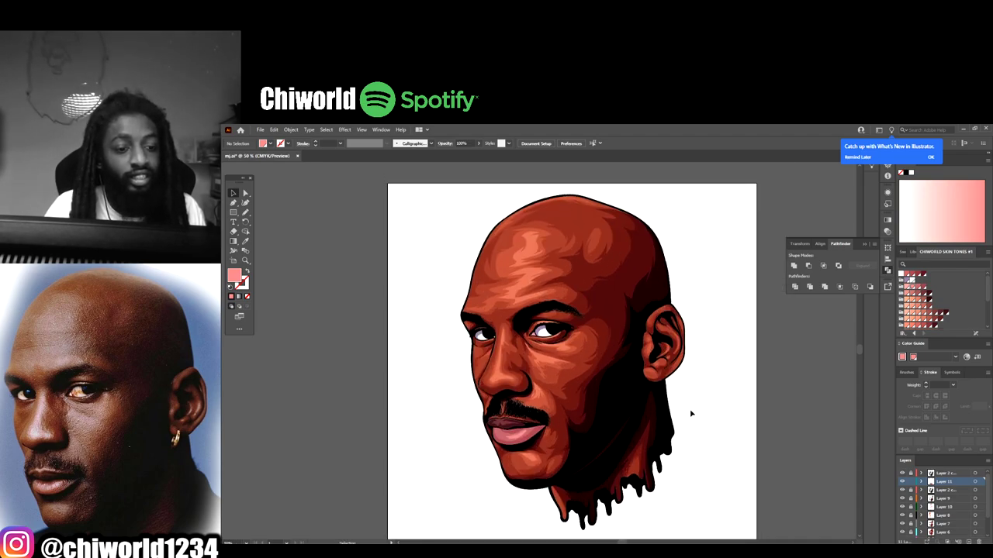
{"action": "left_click", "coordinate": [940, 474]}
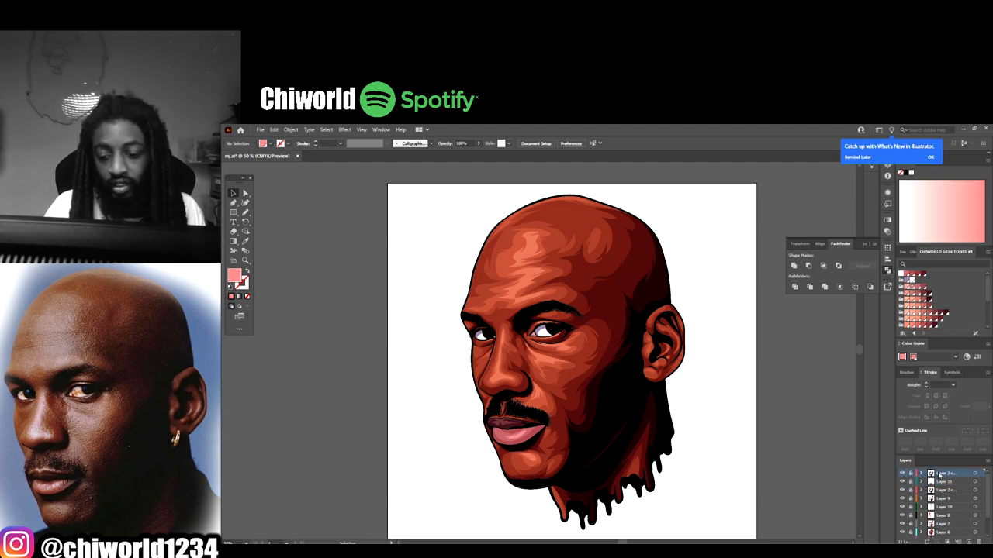
{"action": "left_click", "coordinate": [968, 542]}
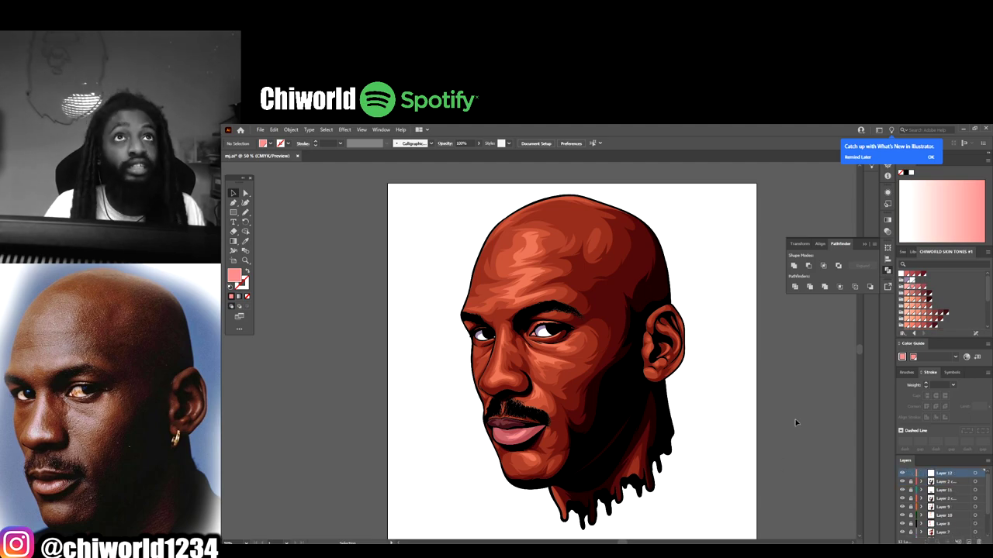
- Set the fill to a dark muted blue, hex 404063, for the iris reflections
{"action": "scroll", "coordinate": [575, 357], "scroll_direction": "up", "scroll_amount": 5}
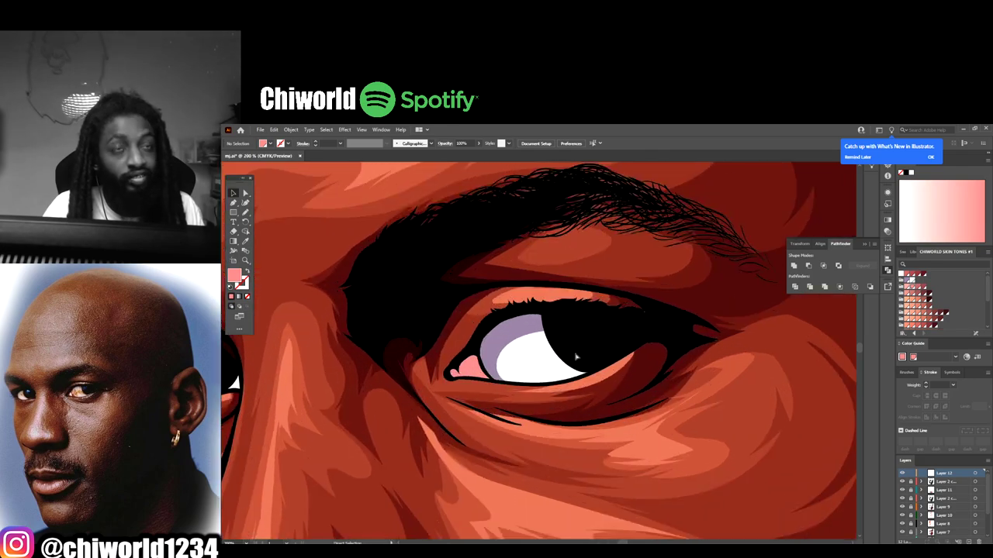
{"action": "scroll", "coordinate": [576, 356], "scroll_direction": "left", "scroll_amount": 2}
{"action": "scroll", "coordinate": [575, 357], "scroll_direction": "up", "scroll_amount": 1}
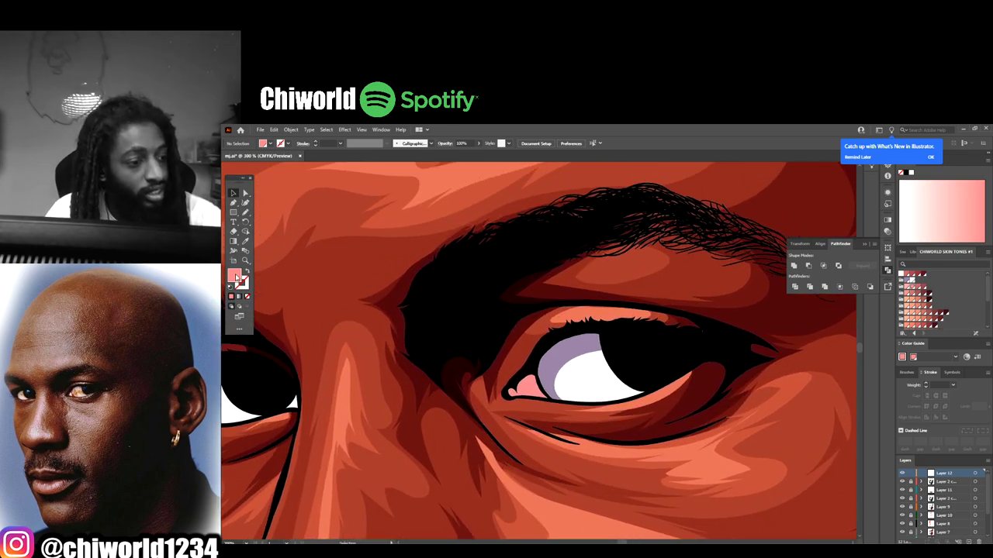
{"action": "double_click", "coordinate": [235, 276]}
{"action": "left_click", "coordinate": [616, 318]}
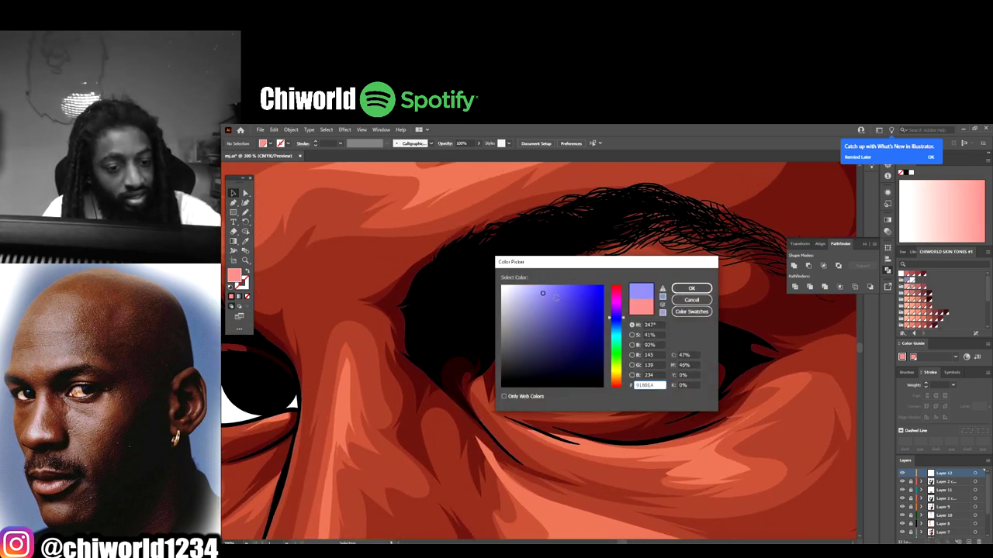
{"action": "left_click_drag", "start_coordinate": [542, 353], "coordinate": [536, 347]}
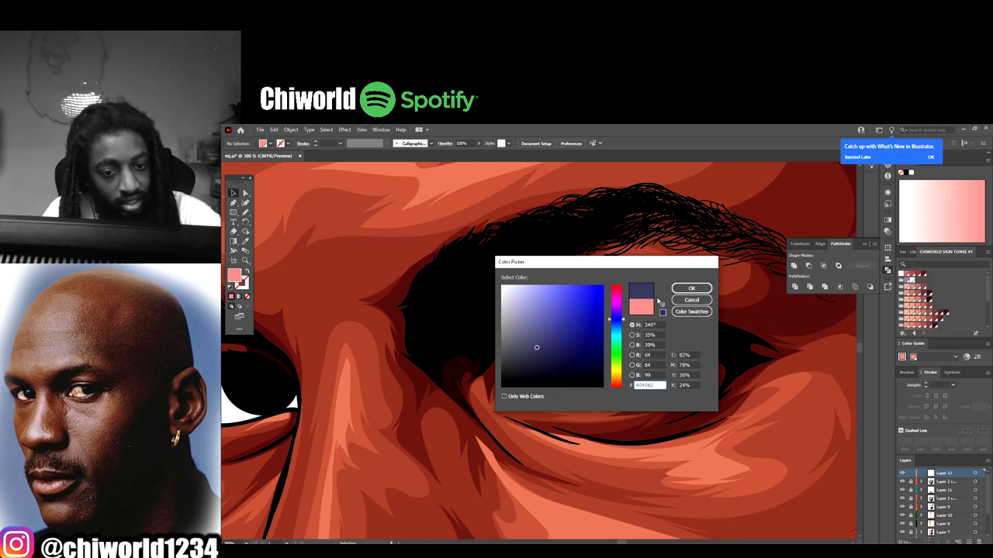
{"action": "left_click", "coordinate": [690, 289]}
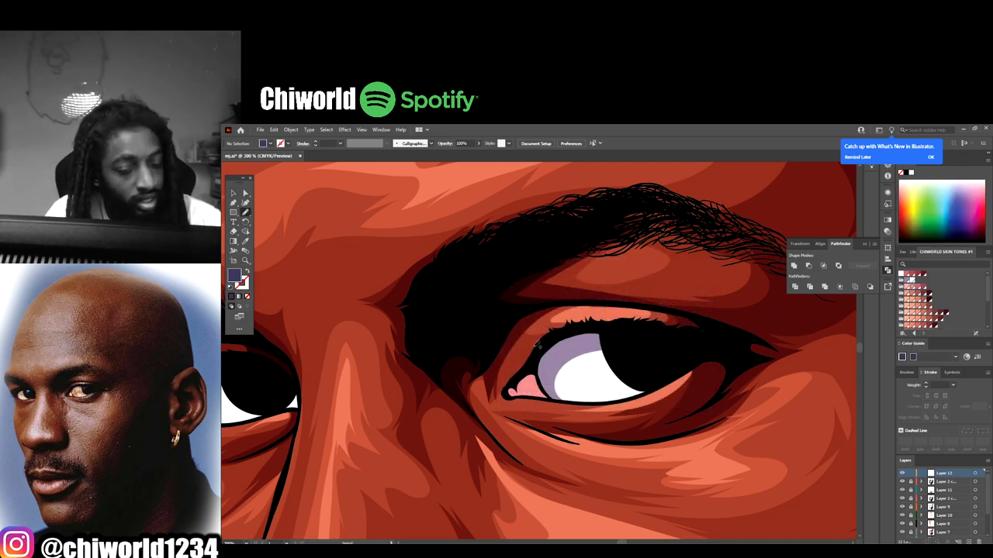
- Draw a small dark blue reflection shape in the upper part of each black iris, first the near eye and then the far eye
{"action": "mouse_move", "coordinate": [616, 342]}
{"action": "left_mouse_down"}
{"action": "mouse_move", "coordinate": [621, 360]}
{"action": "mouse_move", "coordinate": [655, 345]}
{"action": "mouse_move", "coordinate": [613, 343]}
{"action": "left_mouse_up"}
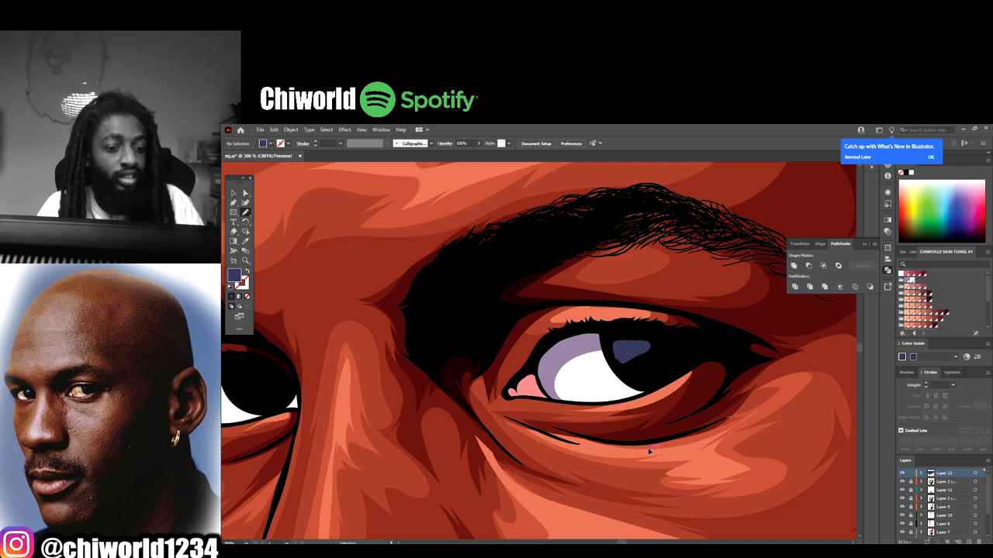
{"action": "scroll", "coordinate": [592, 455], "scroll_direction": "down", "scroll_amount": 3}
{"action": "scroll", "coordinate": [600, 448], "scroll_direction": "up", "scroll_amount": 3}
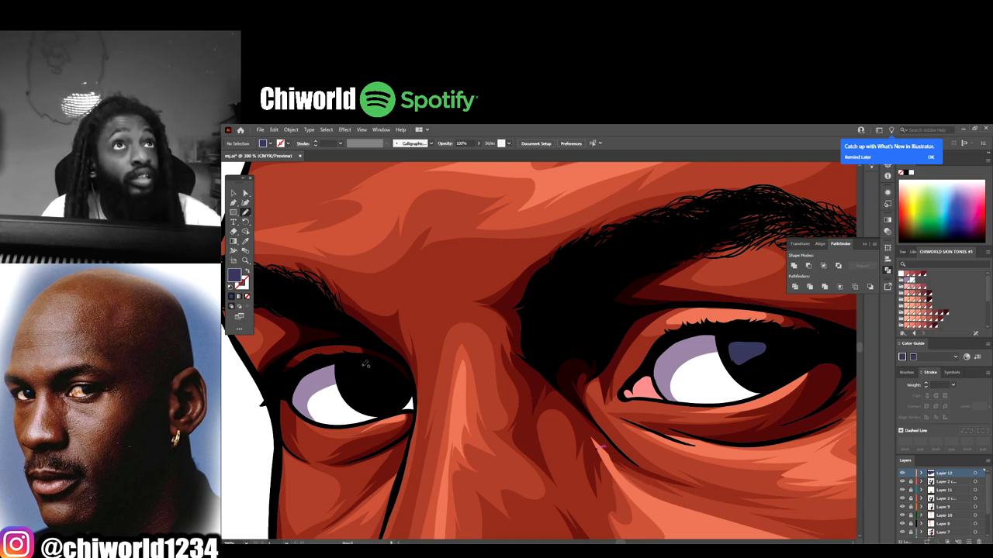
{"action": "mouse_move", "coordinate": [361, 367]}
{"action": "left_mouse_down"}
{"action": "mouse_move", "coordinate": [353, 372]}
{"action": "mouse_move", "coordinate": [358, 385]}
{"action": "mouse_move", "coordinate": [384, 364]}
{"action": "mouse_move", "coordinate": [362, 368]}
{"action": "left_mouse_up"}
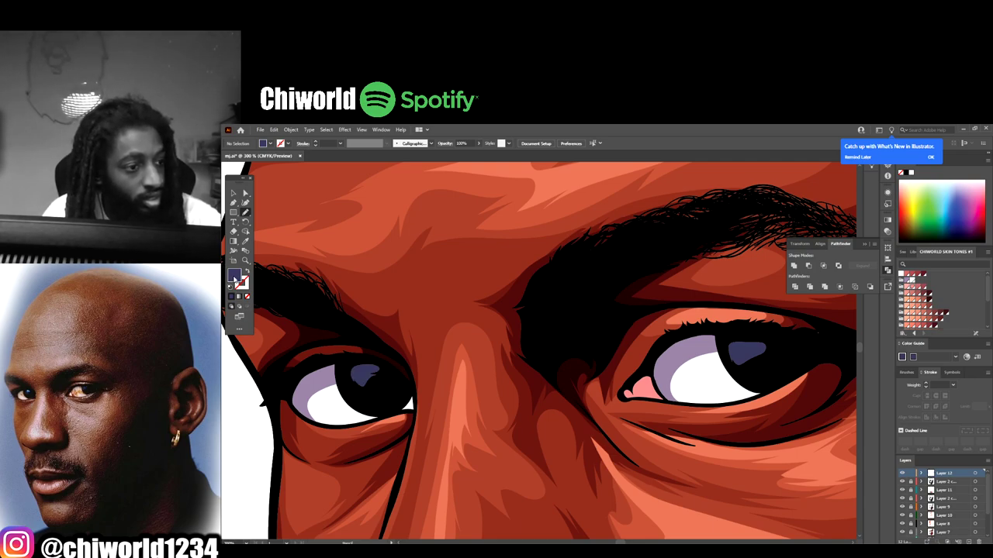
- Set the fill to a light periwinkle blue, RGB 157, 157, 214, for the brighter eye reflections
{"action": "double_click", "coordinate": [234, 278]}
{"action": "left_click_drag", "start_coordinate": [539, 329], "coordinate": [528, 301]}
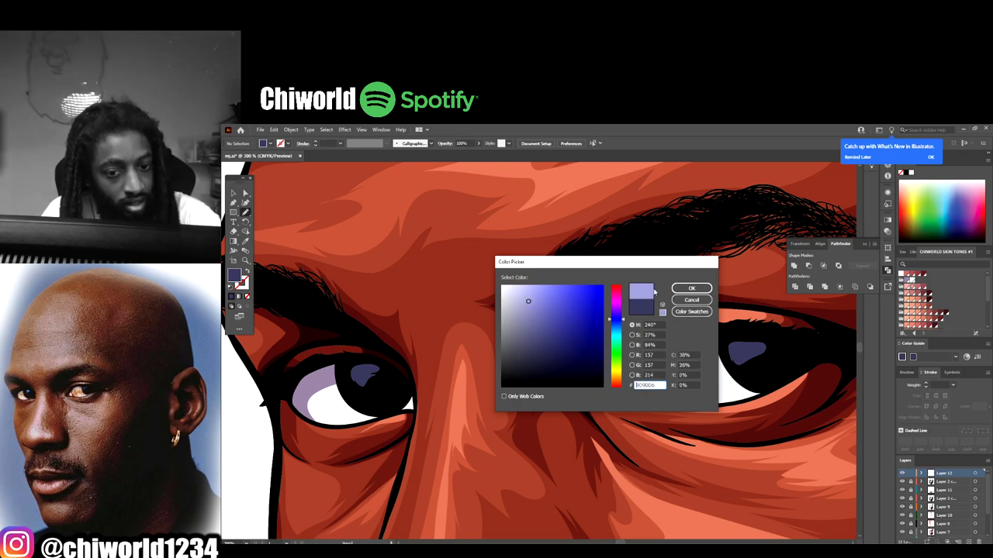
{"action": "left_click", "coordinate": [692, 289]}
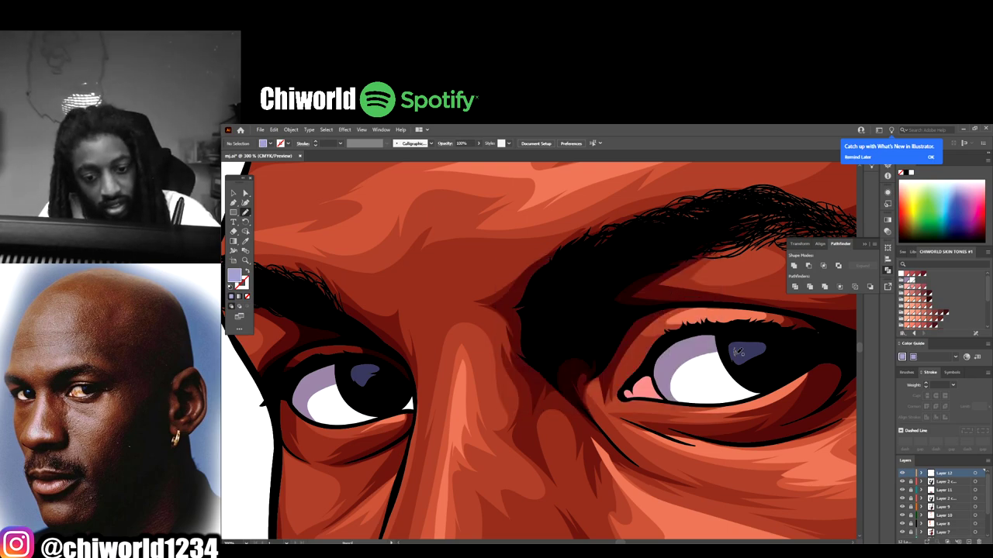
- Draw a smaller light periwinkle highlight inside the dark blue reflection of each eye
{"action": "mouse_move", "coordinate": [746, 347]}
{"action": "left_mouse_down"}
{"action": "mouse_move", "coordinate": [754, 340]}
{"action": "mouse_move", "coordinate": [735, 344]}
{"action": "left_mouse_up"}
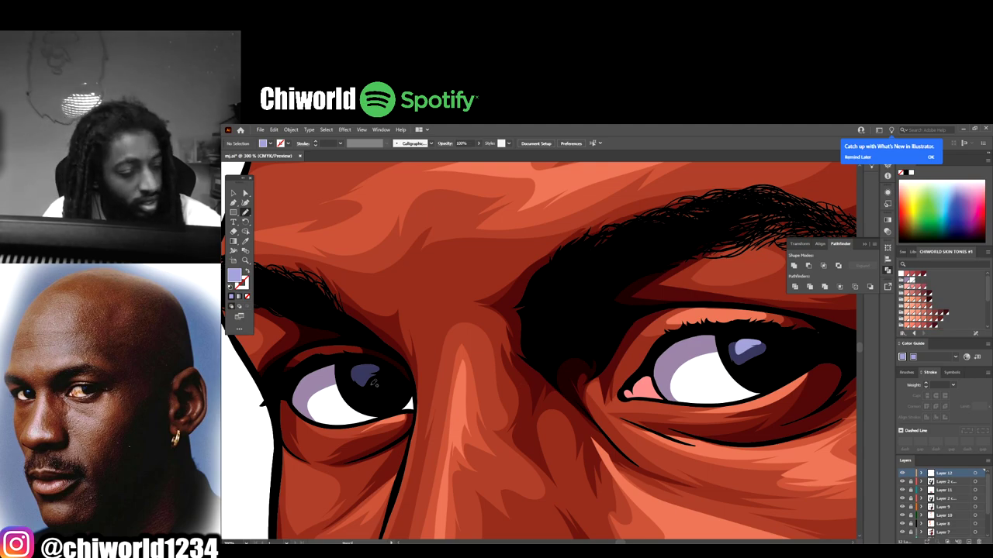
{"action": "mouse_move", "coordinate": [358, 368]}
{"action": "left_mouse_down"}
{"action": "mouse_move", "coordinate": [363, 376]}
{"action": "mouse_move", "coordinate": [356, 371]}
{"action": "left_mouse_up"}
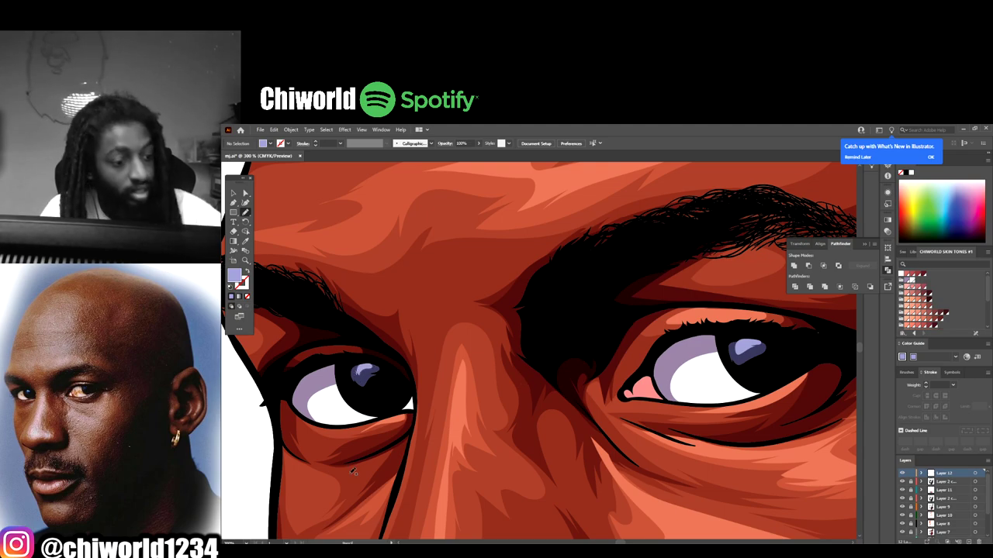
{"action": "scroll", "coordinate": [668, 515], "scroll_direction": "down", "scroll_amount": 6}
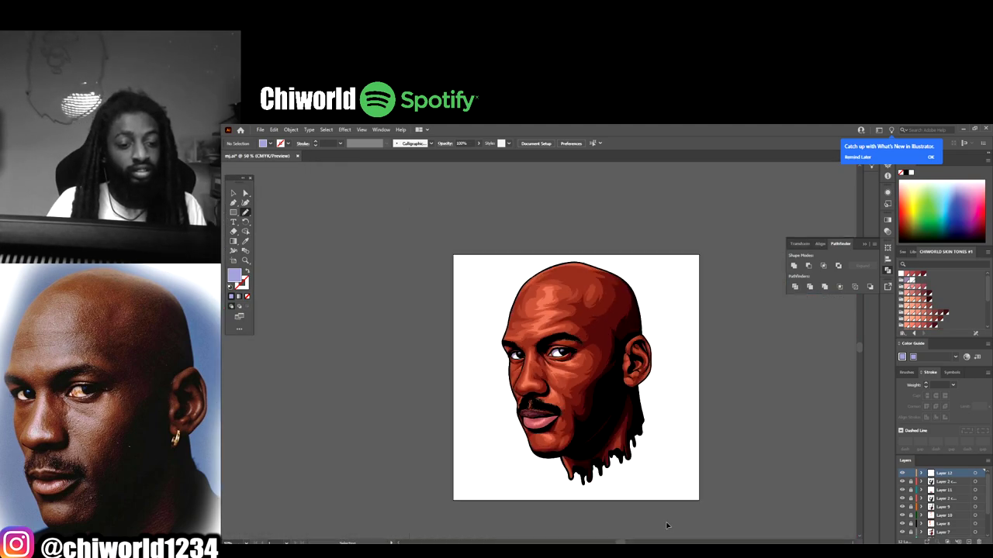
- Add a new layer at the very top of the layer stack
{"action": "scroll", "coordinate": [668, 515], "scroll_direction": "down", "scroll_amount": 1}
{"action": "scroll", "coordinate": [669, 515], "scroll_direction": "up", "scroll_amount": 2}
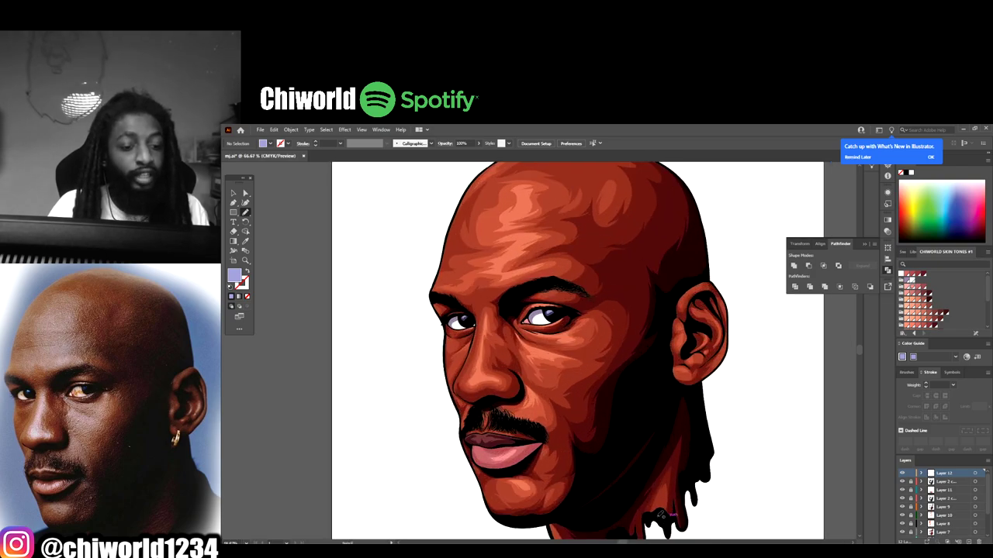
{"action": "scroll", "coordinate": [650, 506], "scroll_direction": "down", "scroll_amount": 1}
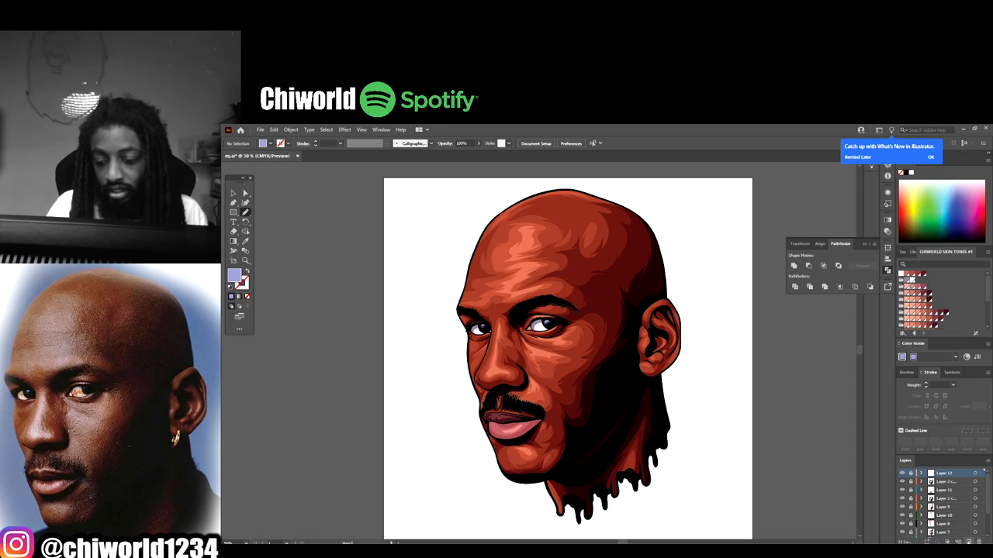
{"action": "left_click", "coordinate": [970, 542]}
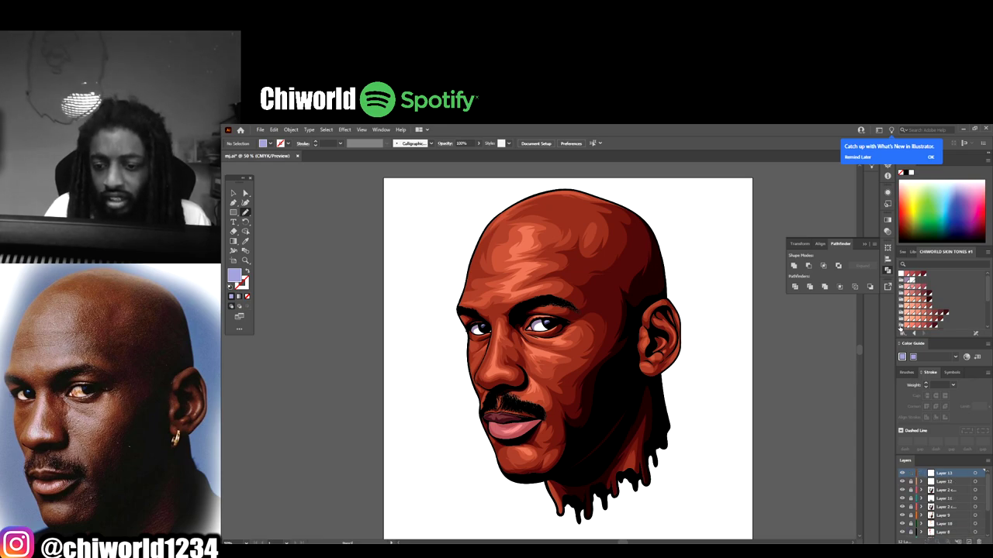
- Load the Neutrals gradient swatch library and set the fill to a dark brown multi-stop gradient
{"action": "left_click", "coordinate": [901, 333]}
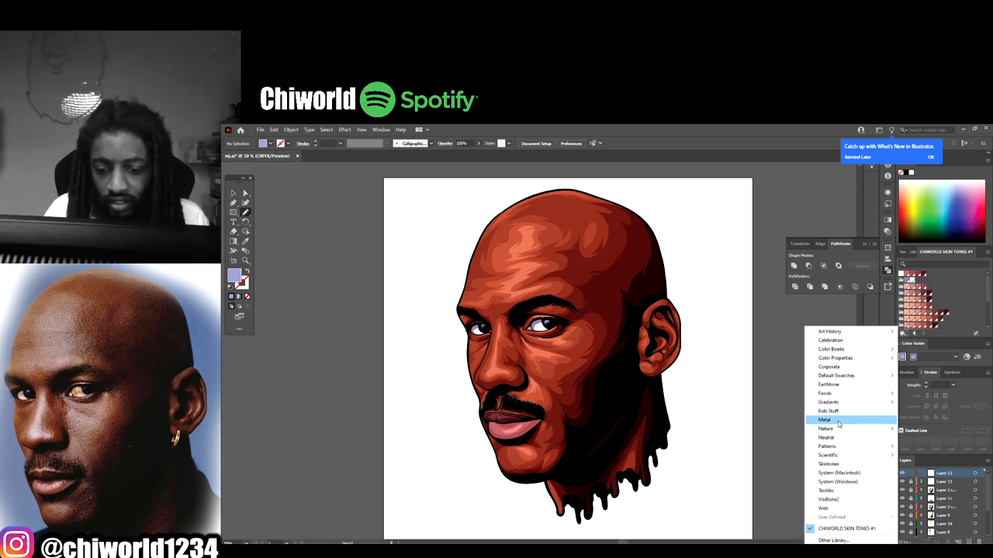
{"action": "mouse_move", "coordinate": [838, 402]}
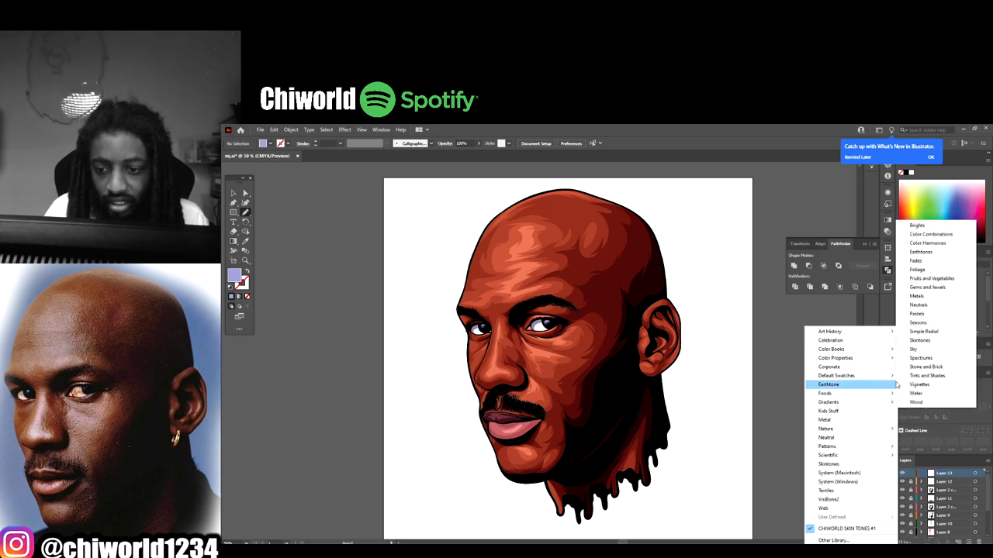
{"action": "left_click", "coordinate": [918, 306]}
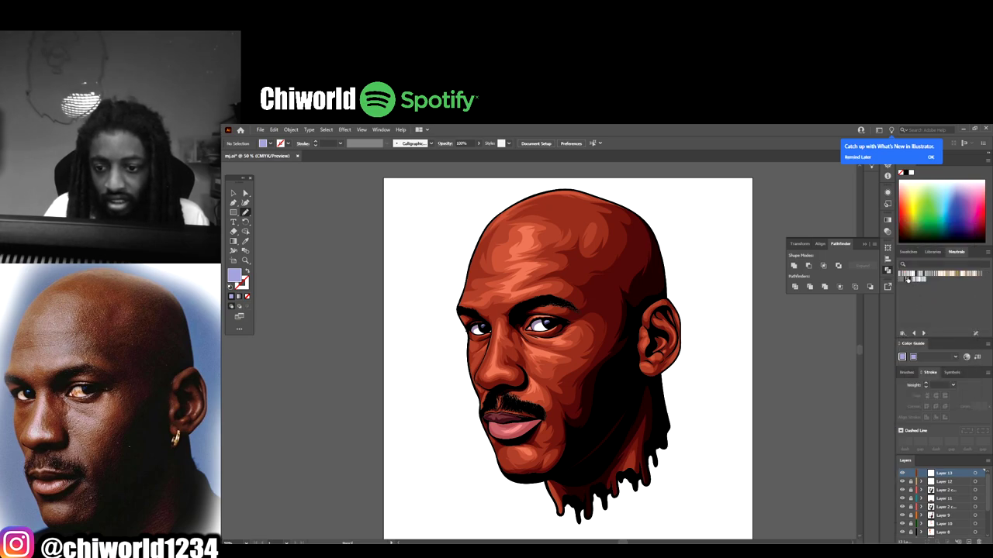
{"action": "left_click", "coordinate": [907, 278]}
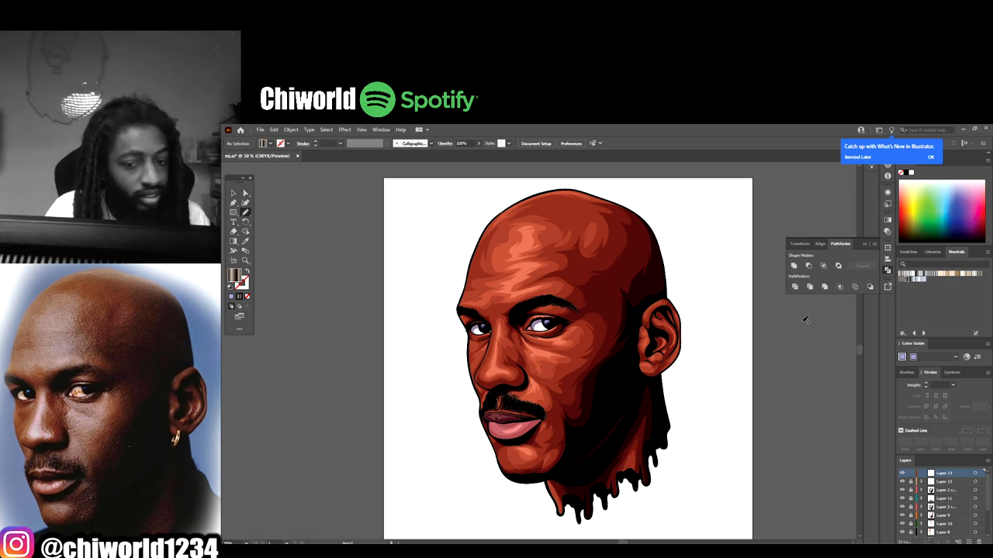
- Delete the two light stops from the fill gradient so that only its black stops remain
{"action": "left_click", "coordinate": [888, 222]}
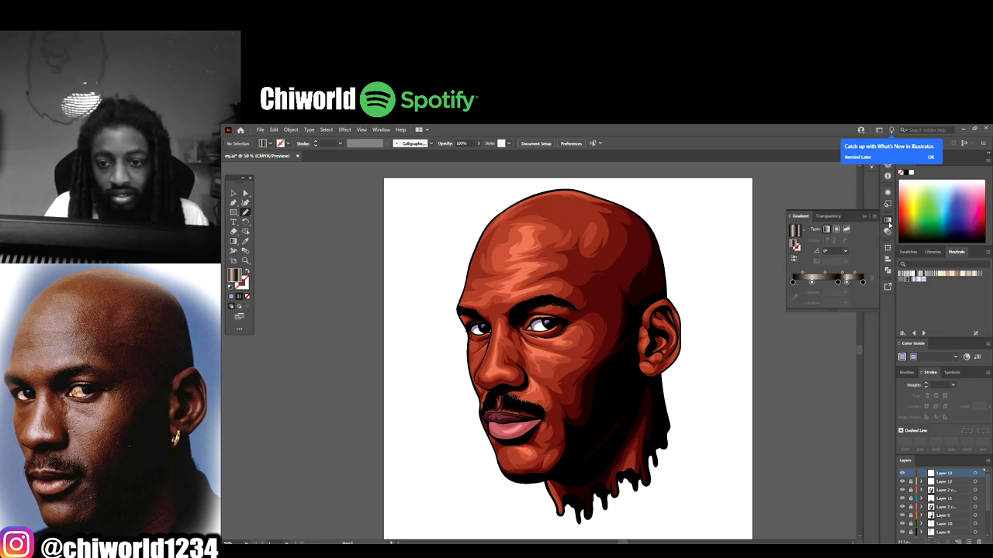
{"action": "left_click", "coordinate": [847, 278]}
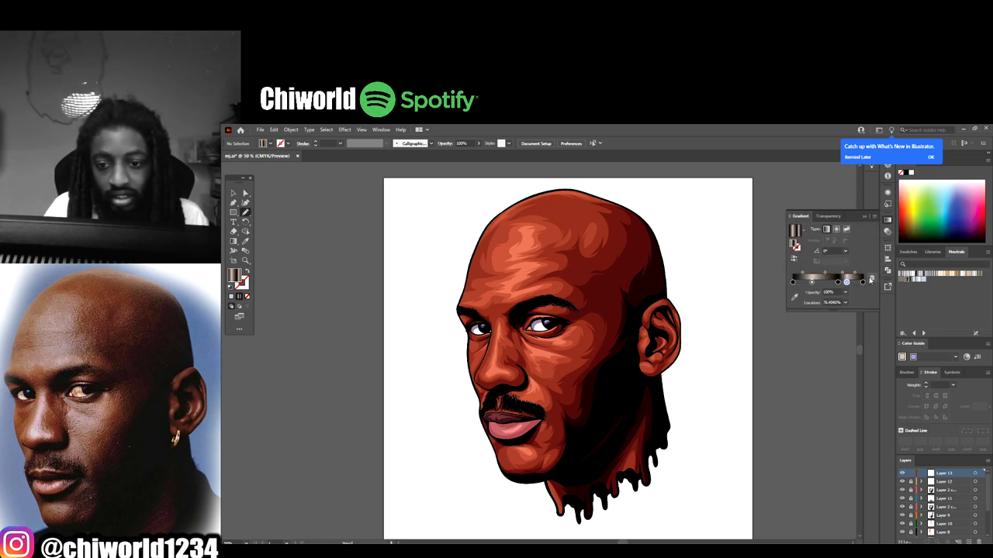
{"action": "left_click", "coordinate": [871, 278]}
{"action": "left_click", "coordinate": [812, 283]}
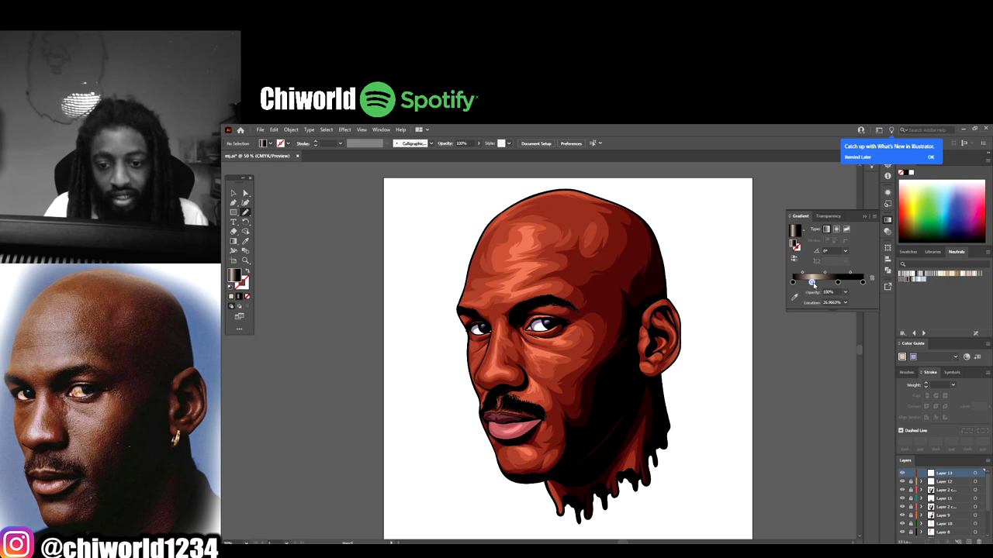
{"action": "left_click", "coordinate": [873, 278]}
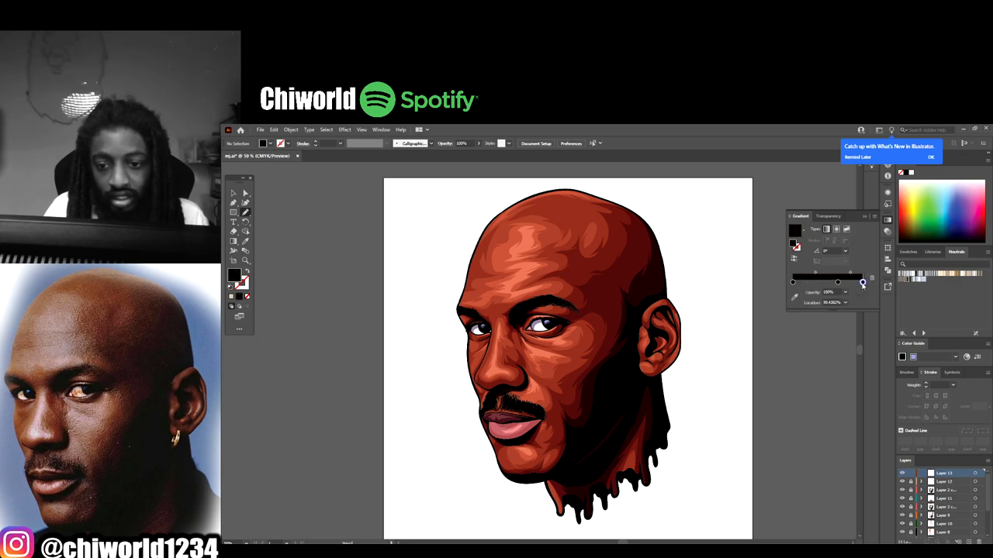
- Move the gradient's inner black stop to the middle of the ramp and set the first midpoint to about 57%
{"action": "double_click", "coordinate": [862, 282]}
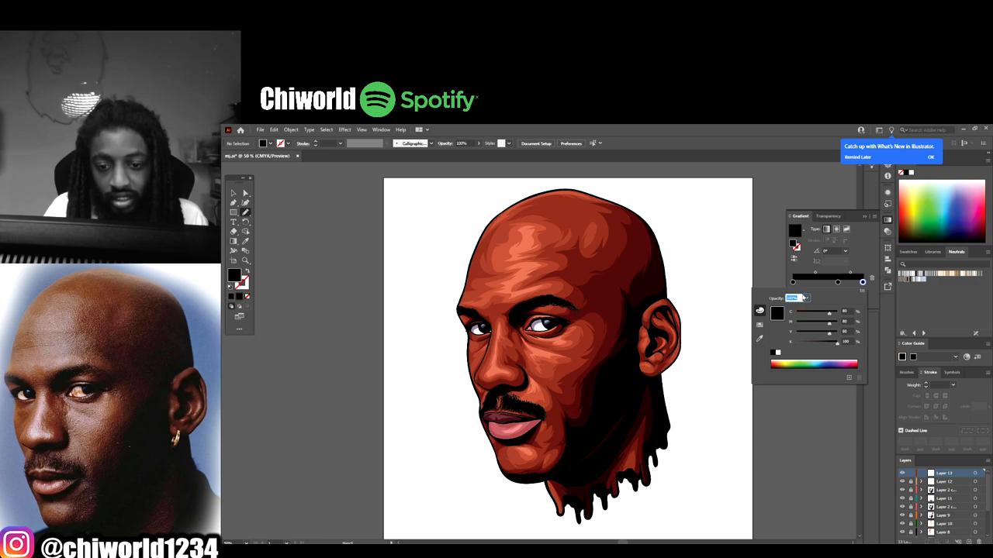
{"action": "double_click", "coordinate": [792, 282]}
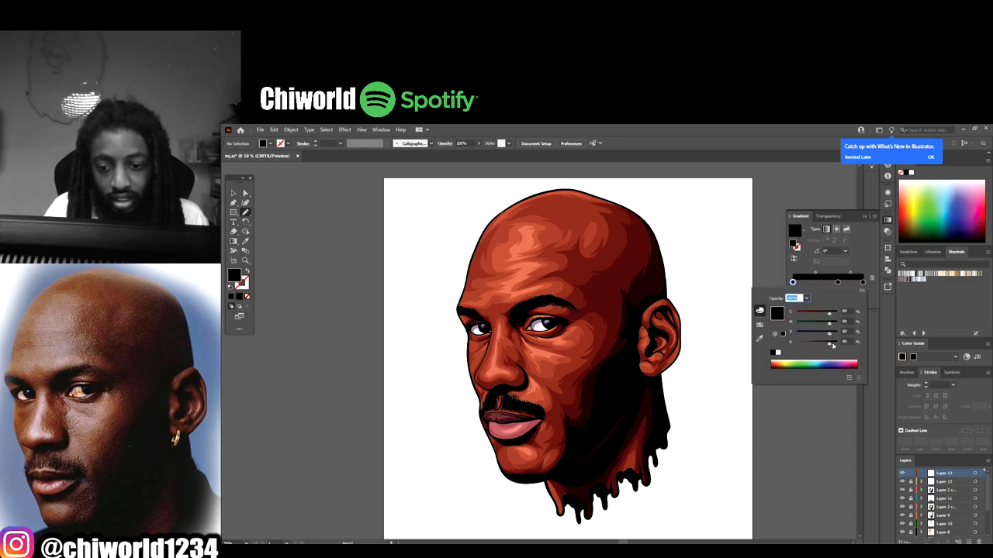
{"action": "key", "text": "Escape"}
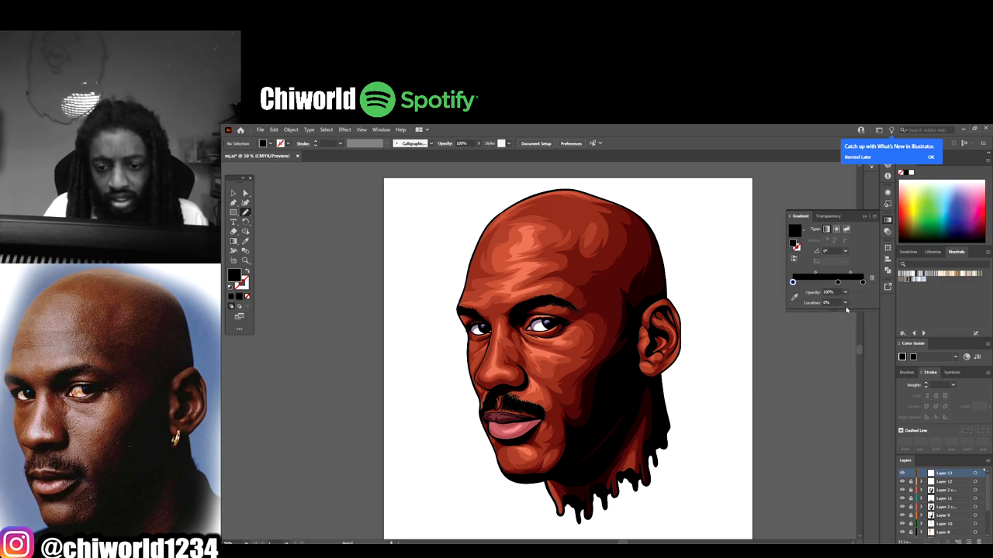
{"action": "mouse_move", "coordinate": [840, 286]}
{"action": "left_mouse_down"}
{"action": "mouse_move", "coordinate": [830, 287]}
{"action": "mouse_move", "coordinate": [838, 276]}
{"action": "left_mouse_up"}
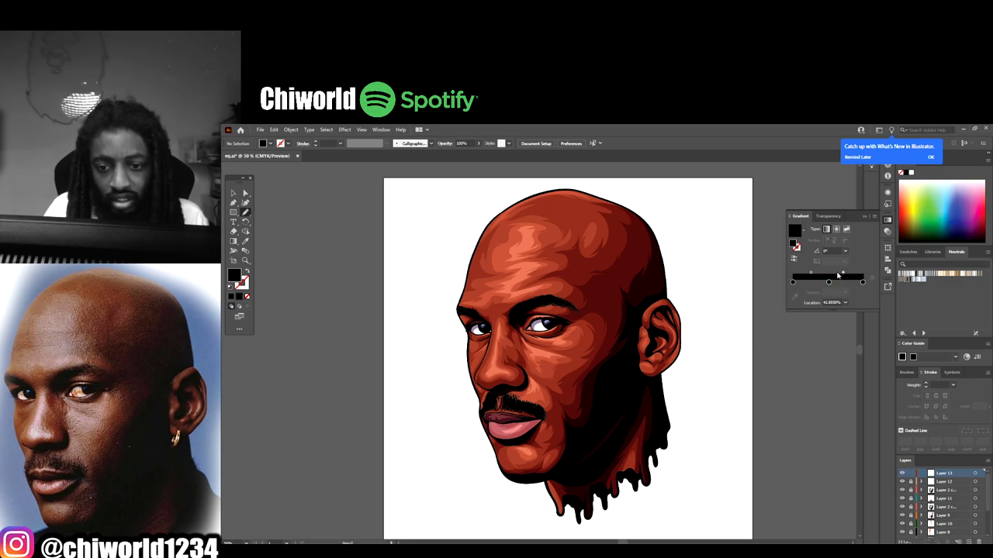
{"action": "left_click", "coordinate": [812, 275]}
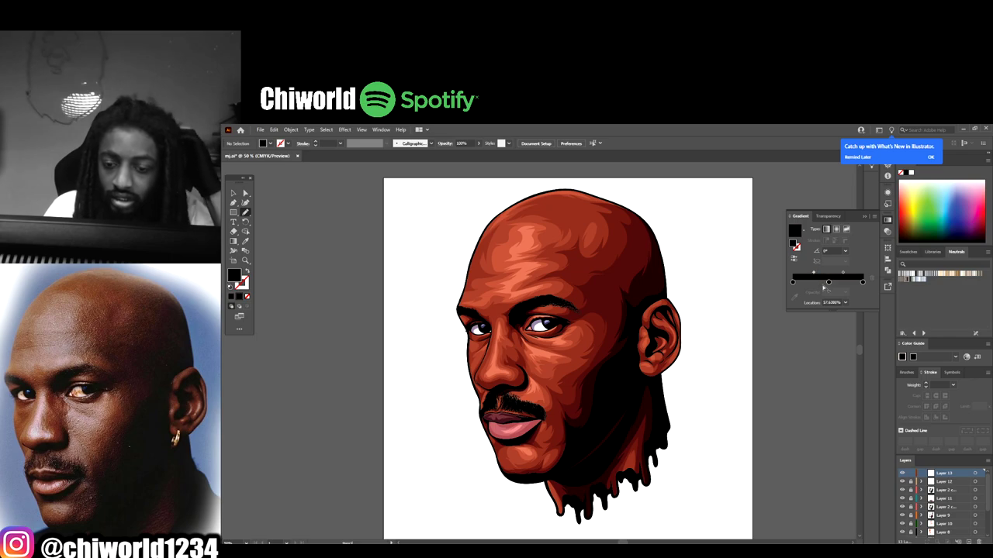
- Lighten the gradient's middle stop by reducing its black to 4%, and bring both midpoints closer to it, the first at about 62%
{"action": "double_click", "coordinate": [828, 282]}
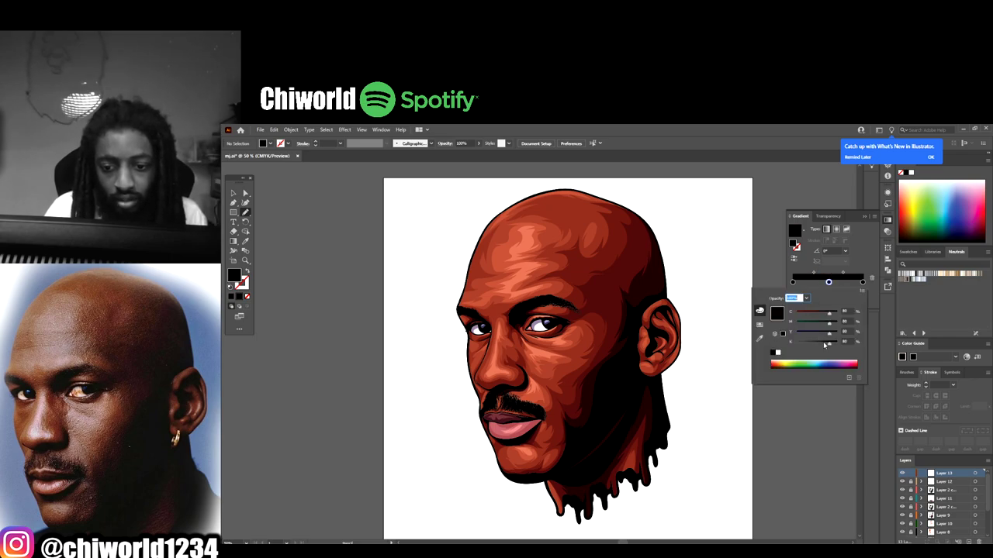
{"action": "left_click_drag", "start_coordinate": [825, 346], "coordinate": [798, 346]}
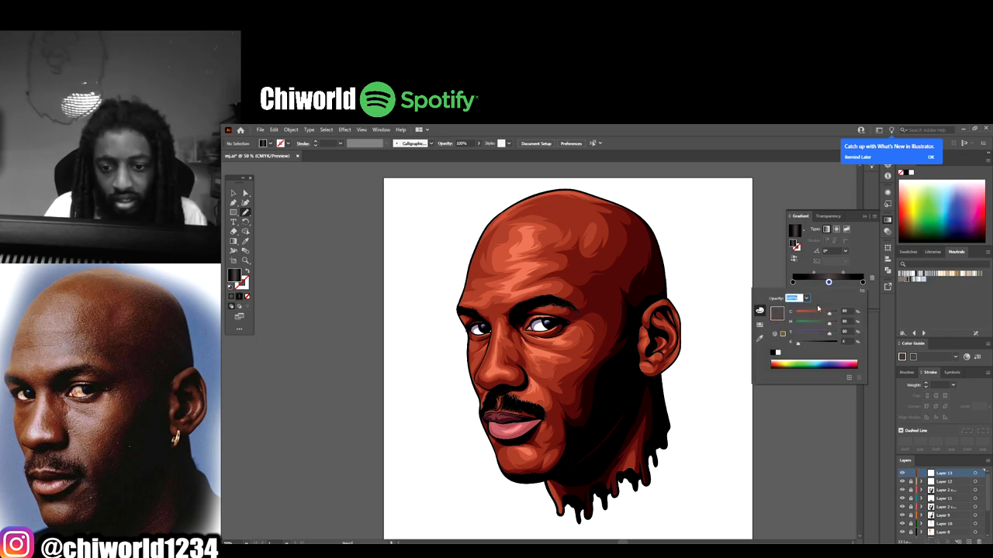
{"action": "left_click", "coordinate": [843, 275]}
{"action": "left_click", "coordinate": [842, 275]}
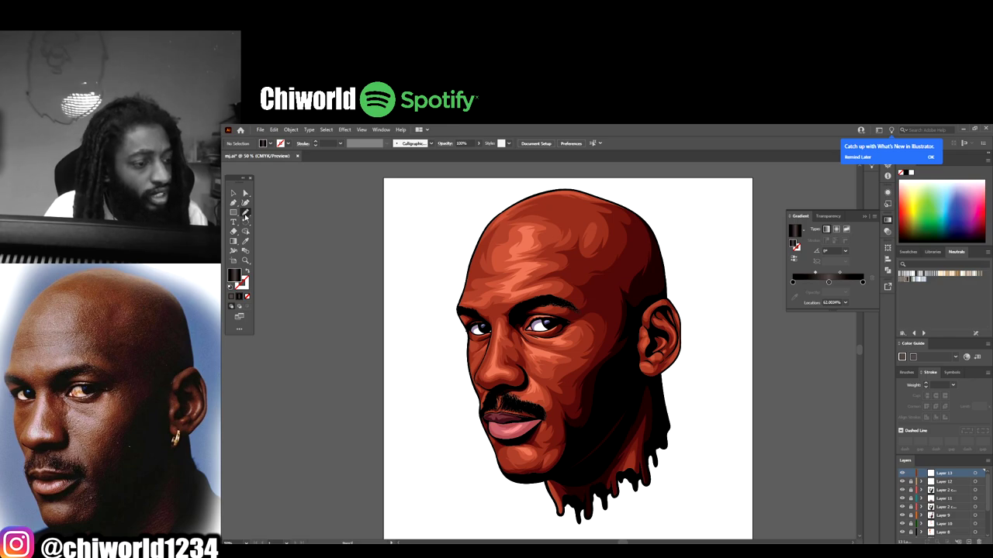
- With the Paintbrush, apply the gradient as a 1 pt stroke without fill and paint fine hair strokes over the moustache and eyebrows
{"action": "left_click_drag", "start_coordinate": [245, 216], "coordinate": [279, 217]}
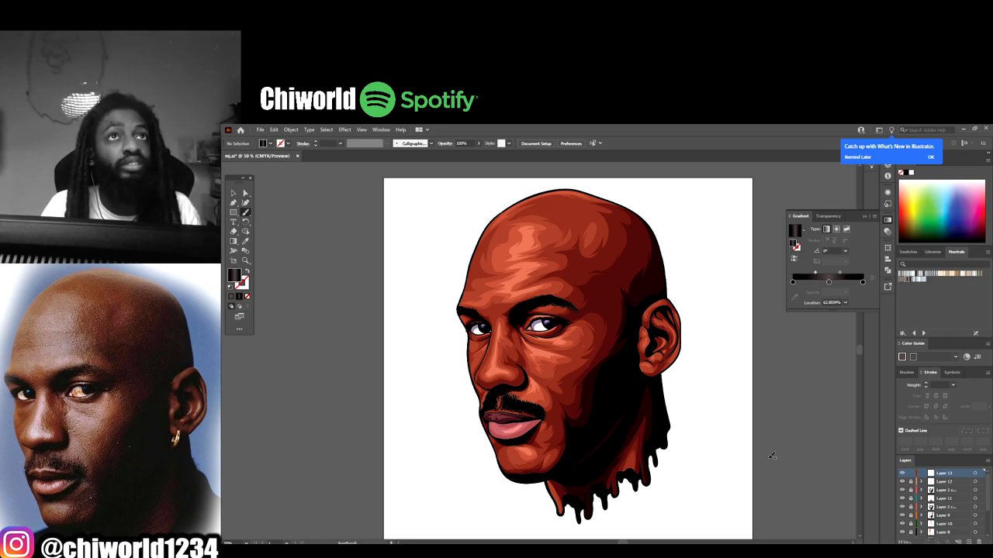
{"action": "scroll", "coordinate": [772, 456], "scroll_direction": "up", "scroll_amount": 3}
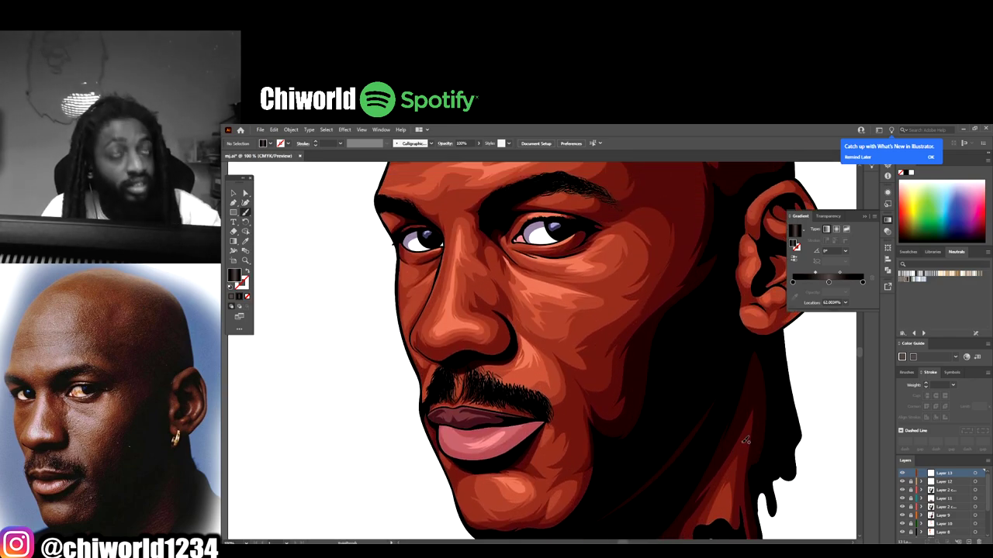
{"action": "key", "text": "shift+x"}
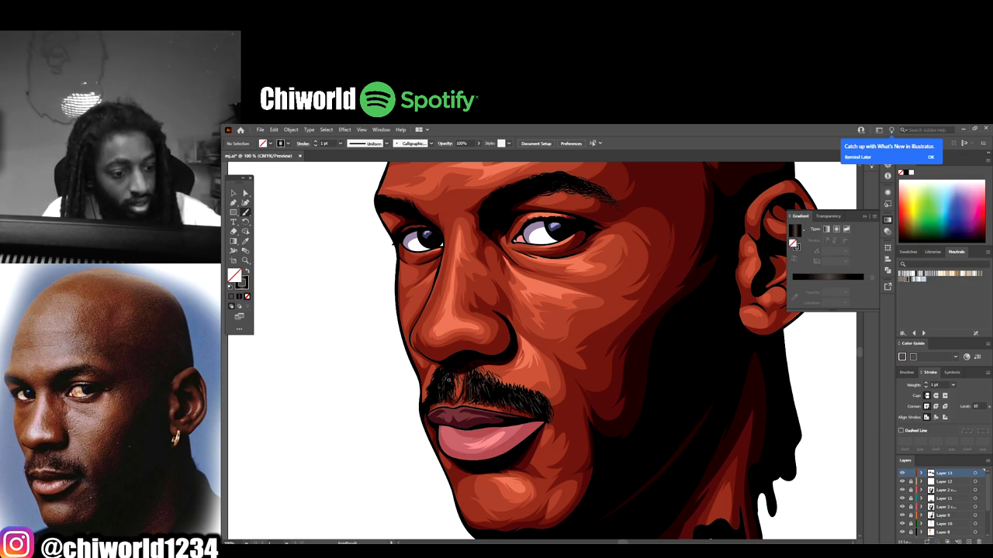
{"action": "scroll", "coordinate": [466, 341], "scroll_direction": "up", "scroll_amount": 3}
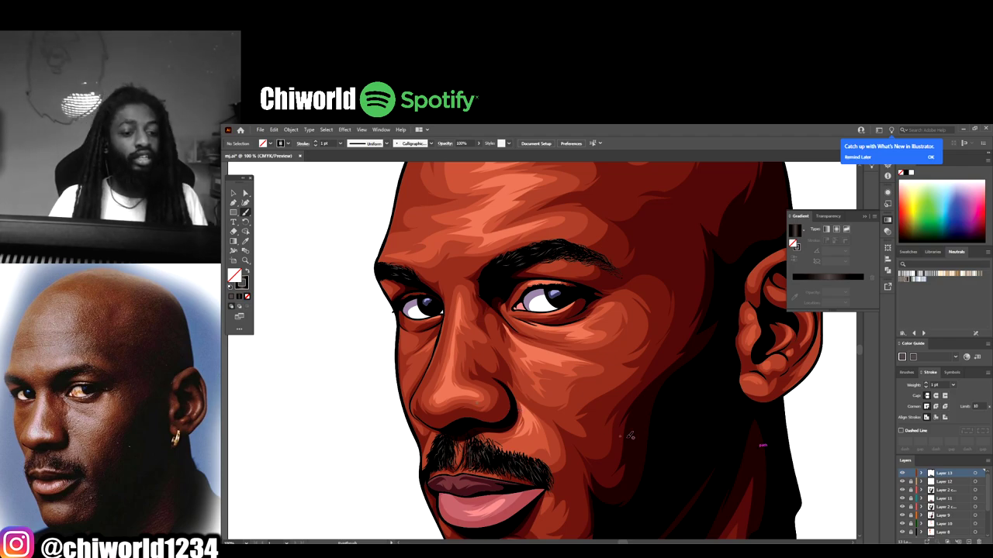
{"action": "key", "text": "ctrl+minus"}
{"action": "key", "text": "ctrl+minus"}
{"action": "key", "text": "ctrl+plus"}
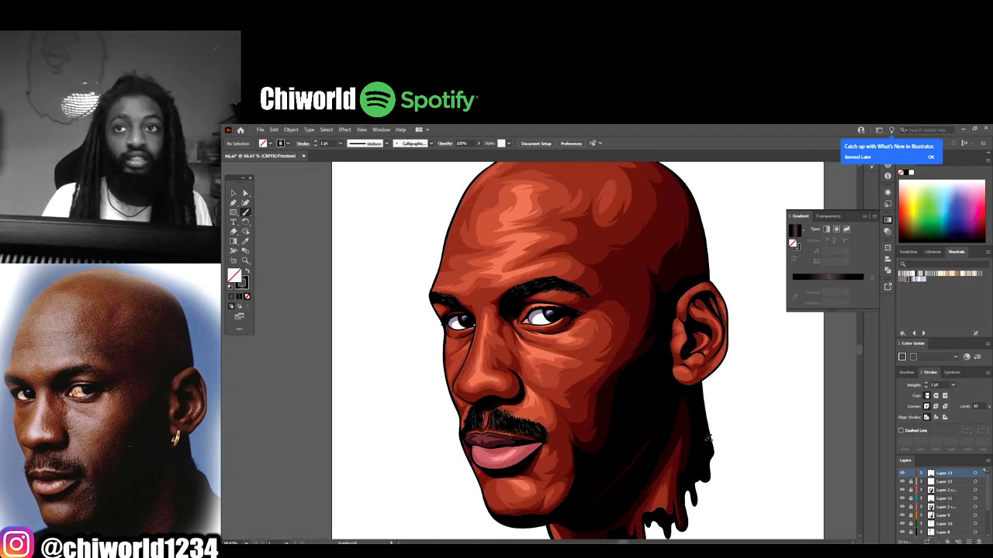
{"action": "key", "text": "ctrl+minus"}
{"action": "key", "text": "ctrl+plus"}
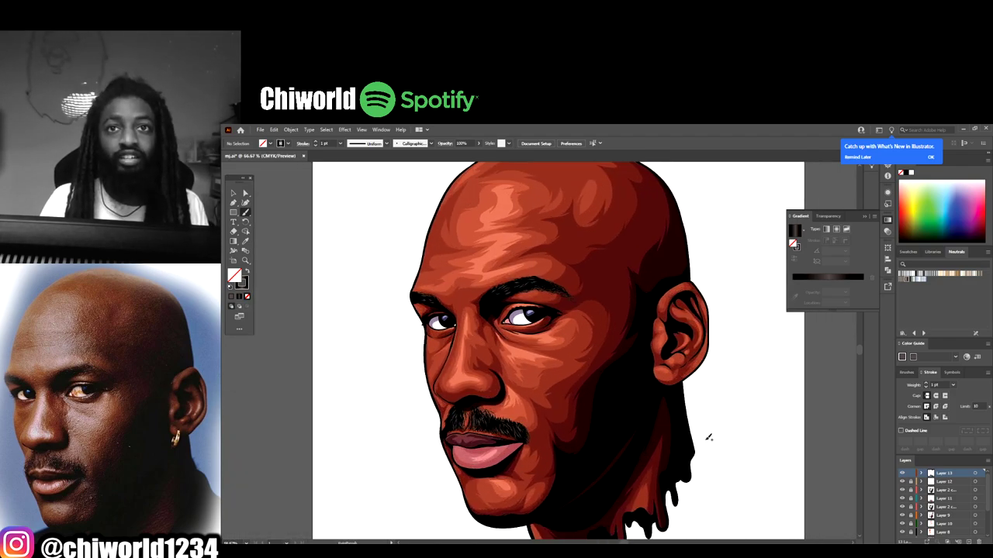
{"action": "key", "text": "ctrl+minus"}
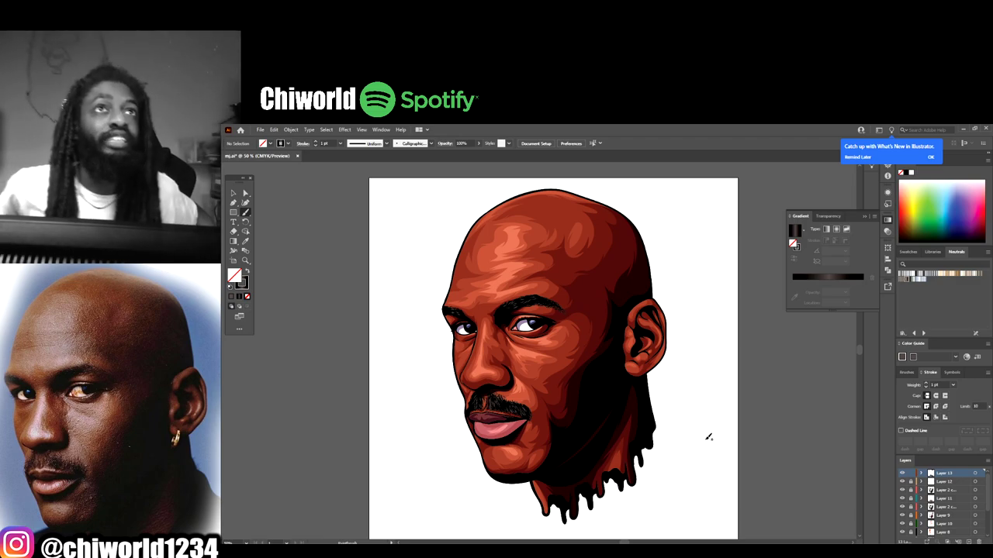
- Toggle the visibility of the lower Layer 2 copy and Layer 7 to check which part of the shading each holds
{"action": "left_click", "coordinate": [941, 508]}
{"action": "left_click", "coordinate": [901, 508]}
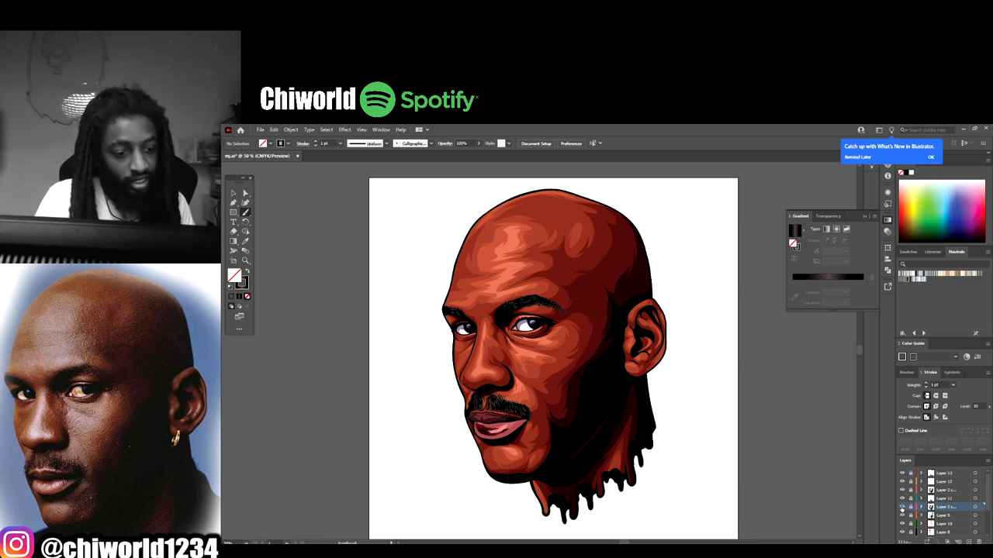
{"action": "left_click", "coordinate": [902, 508]}
{"action": "scroll", "coordinate": [931, 518], "scroll_direction": "down", "scroll_amount": 2}
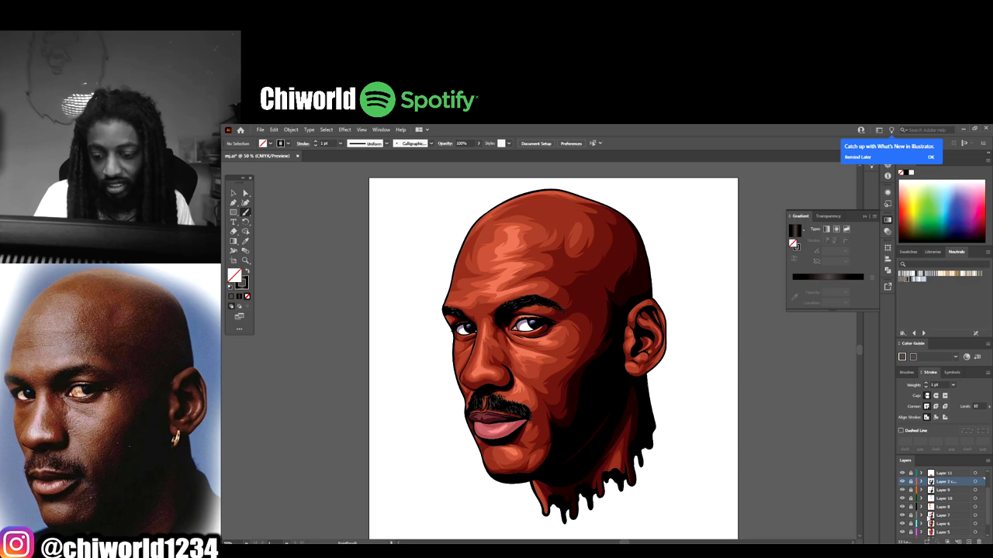
{"action": "left_click", "coordinate": [902, 516]}
{"action": "left_click", "coordinate": [902, 516]}
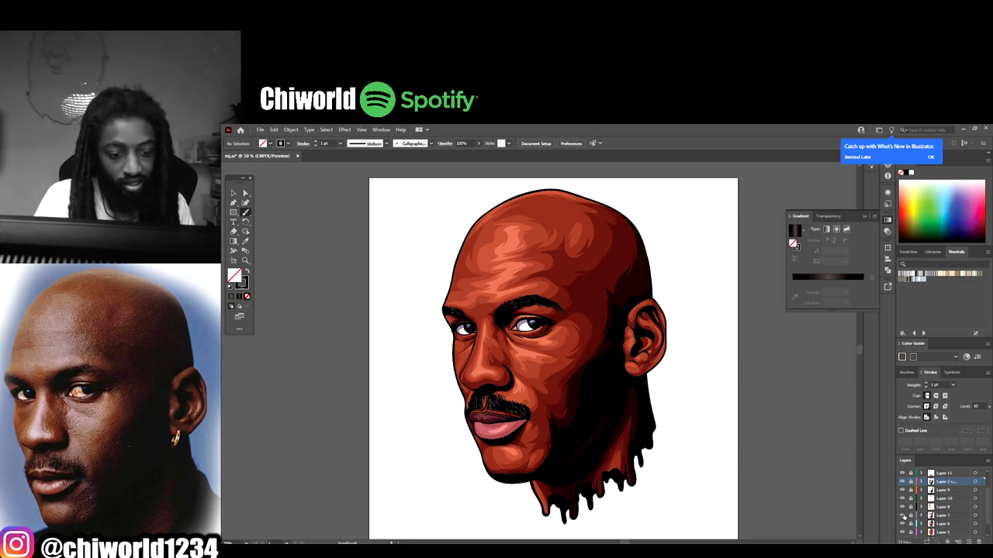
{"action": "left_click", "coordinate": [902, 516]}
{"action": "left_click", "coordinate": [902, 515]}
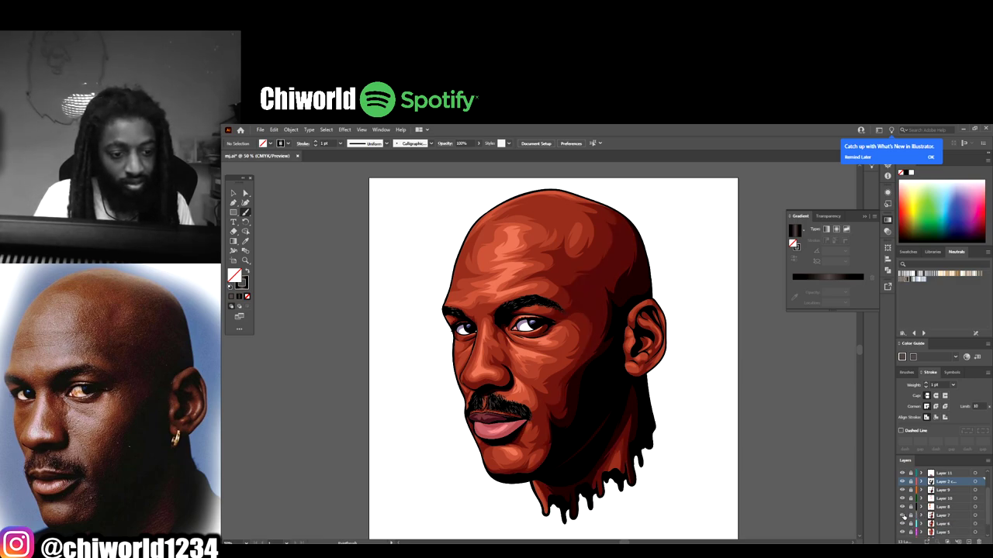
{"action": "left_click", "coordinate": [902, 516]}
{"action": "left_click", "coordinate": [902, 515]}
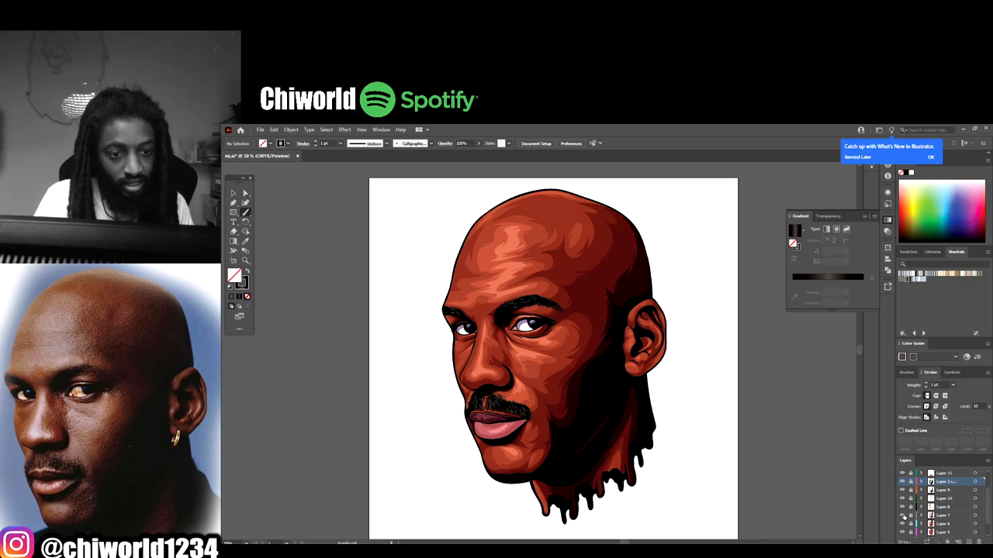
- Make Layer 7 the active layer and sample the dark red head shading as the fill for the Pencil tool
{"action": "left_click", "coordinate": [939, 517]}
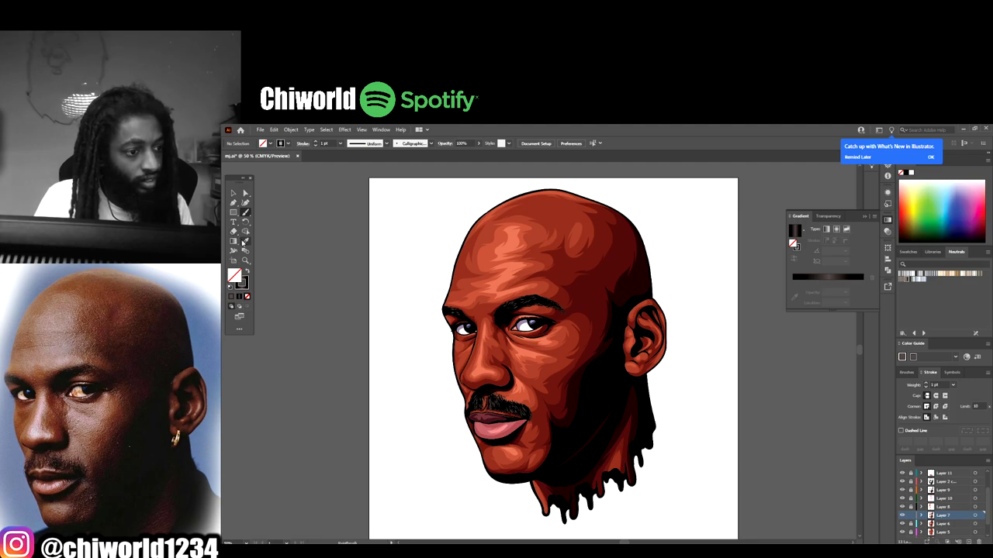
{"action": "left_click", "coordinate": [244, 241]}
{"action": "left_click", "coordinate": [606, 285]}
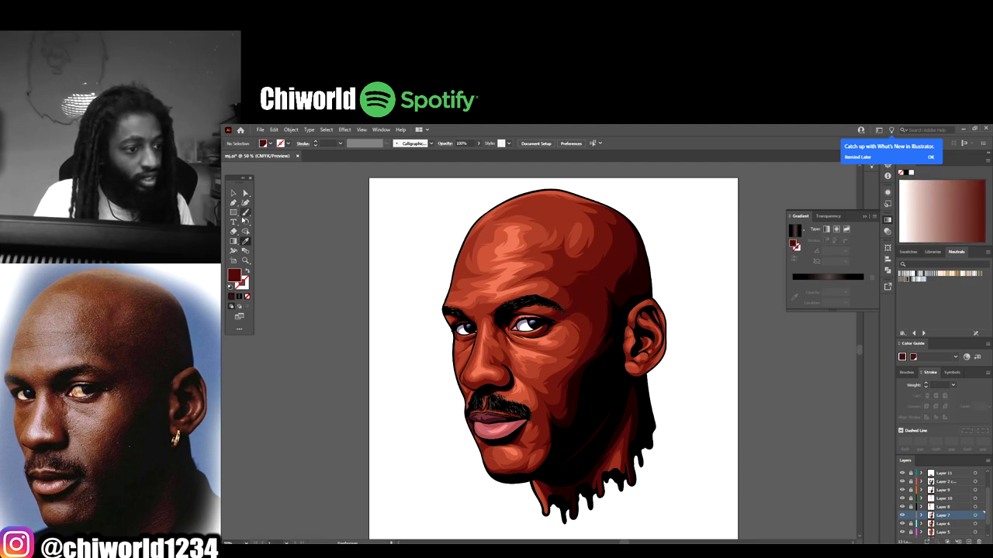
{"action": "mouse_move", "coordinate": [245, 211]}
{"action": "left_mouse_down"}
{"action": "mouse_move", "coordinate": [255, 234]}
{"action": "mouse_move", "coordinate": [284, 212]}
{"action": "left_mouse_up"}
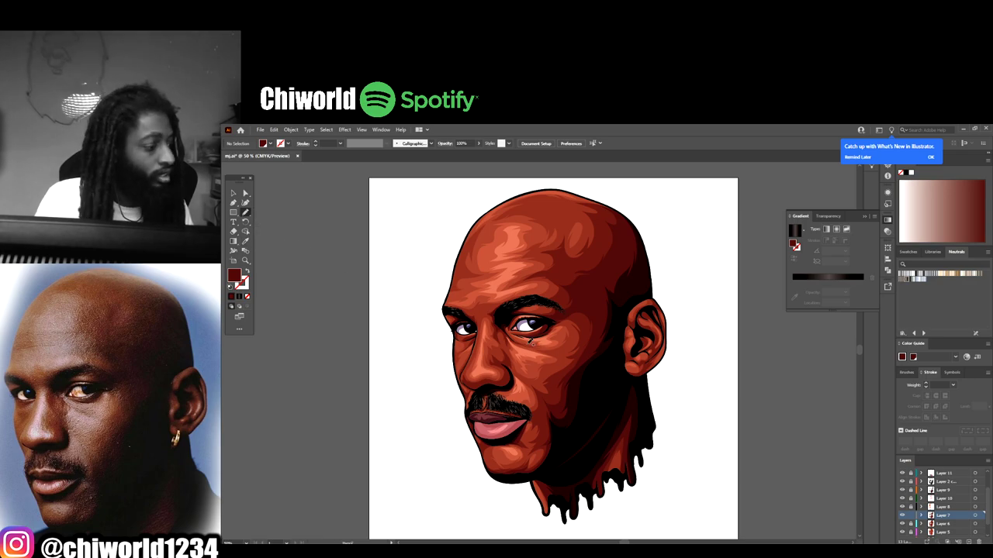
{"action": "key", "text": "ctrl+minus"}
{"action": "key", "text": "ctrl+plus"}
{"action": "key", "text": "ctrl+plus"}
{"action": "key", "text": "ctrl+plus"}
{"action": "key", "text": "ctrl+plus"}
{"action": "key", "text": "ctrl+plus"}
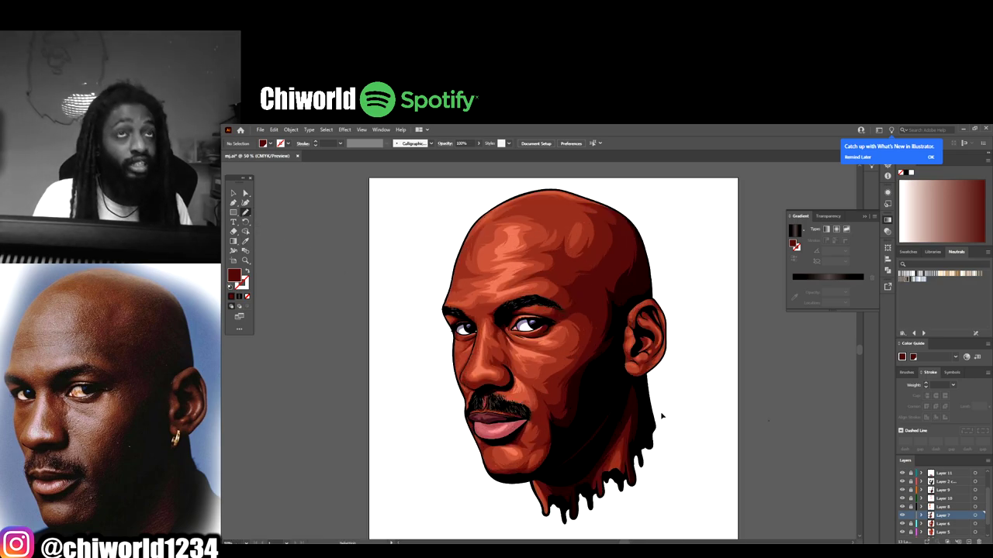
{"action": "key", "text": "ctrl+plus"}
{"action": "scroll", "coordinate": [627, 419], "scroll_direction": "down", "scroll_amount": 3}
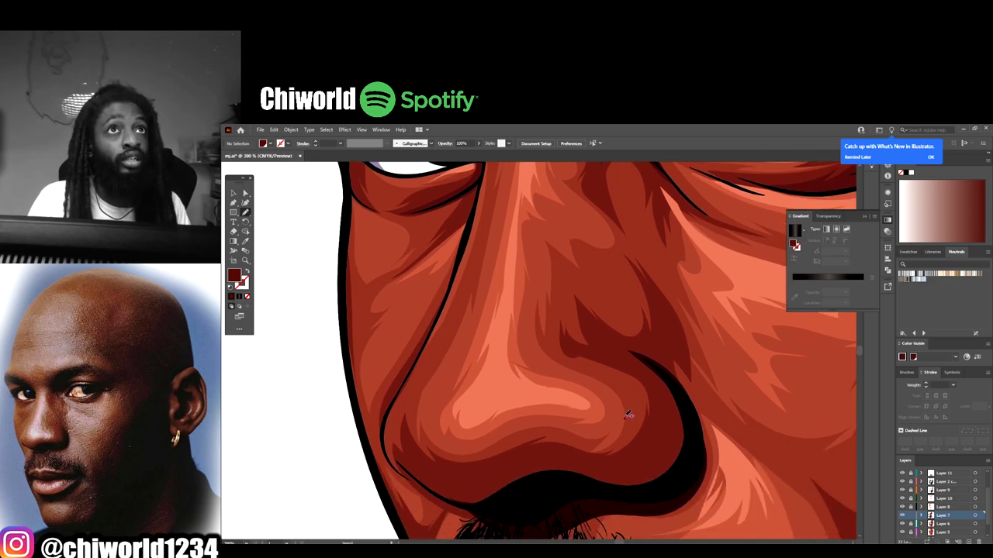
{"action": "mouse_move", "coordinate": [601, 446]}
{"action": "left_mouse_down"}
{"action": "mouse_move", "coordinate": [677, 441]}
{"action": "mouse_move", "coordinate": [691, 409]}
{"action": "mouse_move", "coordinate": [668, 345]}
{"action": "mouse_move", "coordinate": [667, 397]}
{"action": "mouse_move", "coordinate": [644, 428]}
{"action": "mouse_move", "coordinate": [653, 409]}
{"action": "mouse_move", "coordinate": [619, 426]}
{"action": "mouse_move", "coordinate": [522, 421]}
{"action": "mouse_move", "coordinate": [462, 442]}
{"action": "mouse_move", "coordinate": [400, 425]}
{"action": "mouse_move", "coordinate": [458, 471]}
{"action": "mouse_move", "coordinate": [591, 445]}
{"action": "left_mouse_up"}
{"action": "key", "text": "ctrl+minus"}
{"action": "key", "text": "ctrl+minus"}
{"action": "key", "text": "ctrl+minus"}
{"action": "key", "text": "ctrl+minus"}
{"action": "key", "text": "ctrl+minus"}
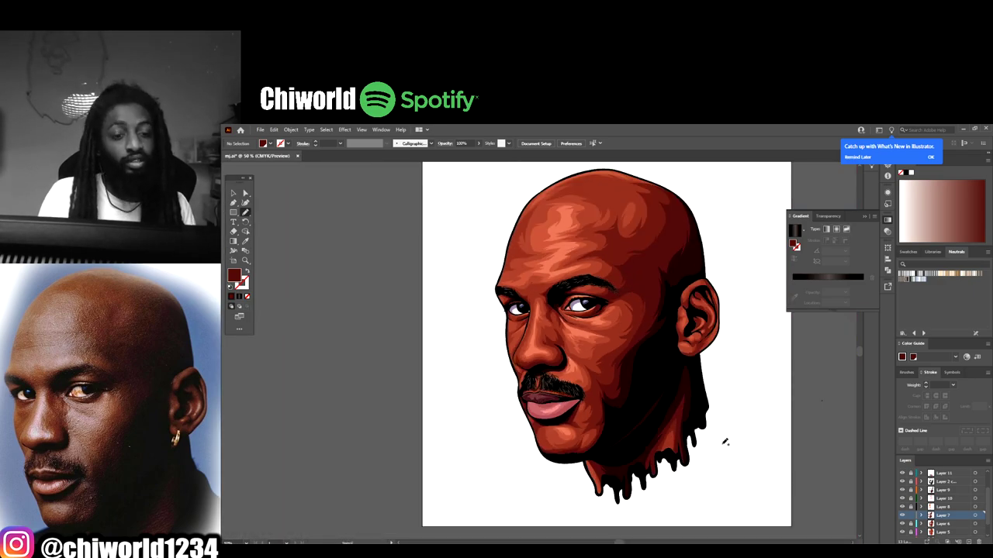
- Draw a freehand shadow shape between the eyebrows down the nose bridge and recolor it with the red sampled from the shading beside the nose
{"action": "scroll", "coordinate": [515, 287], "scroll_direction": "up", "scroll_amount": 4}
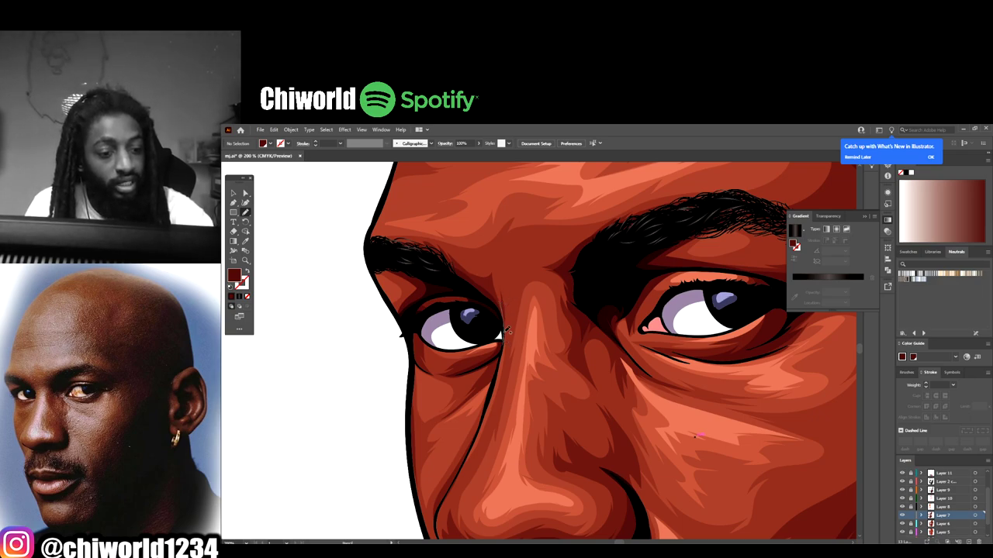
{"action": "mouse_move", "coordinate": [508, 360]}
{"action": "left_mouse_down"}
{"action": "mouse_move", "coordinate": [517, 287]}
{"action": "mouse_move", "coordinate": [544, 250]}
{"action": "mouse_move", "coordinate": [419, 254]}
{"action": "left_mouse_up"}
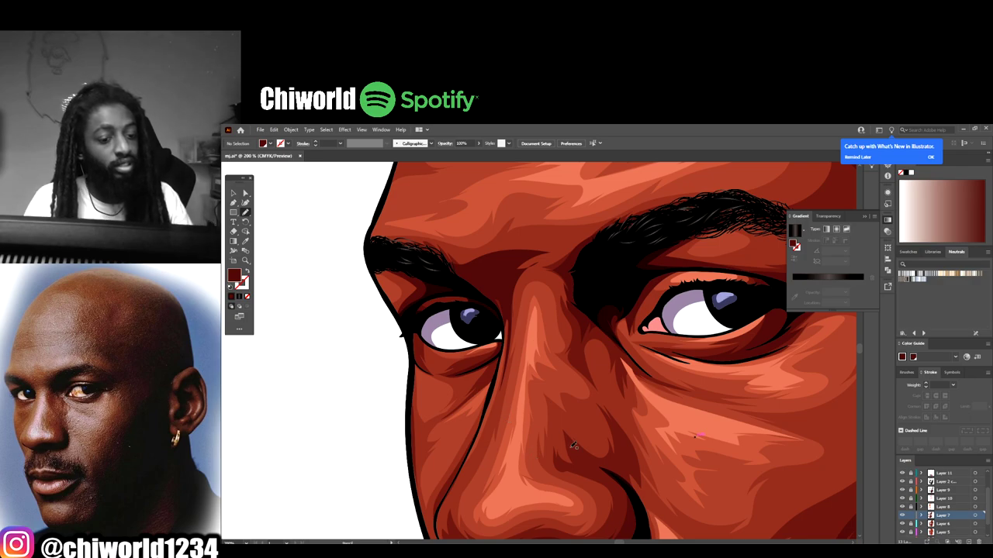
{"action": "key", "text": "v"}
{"action": "left_click", "coordinate": [512, 273]}
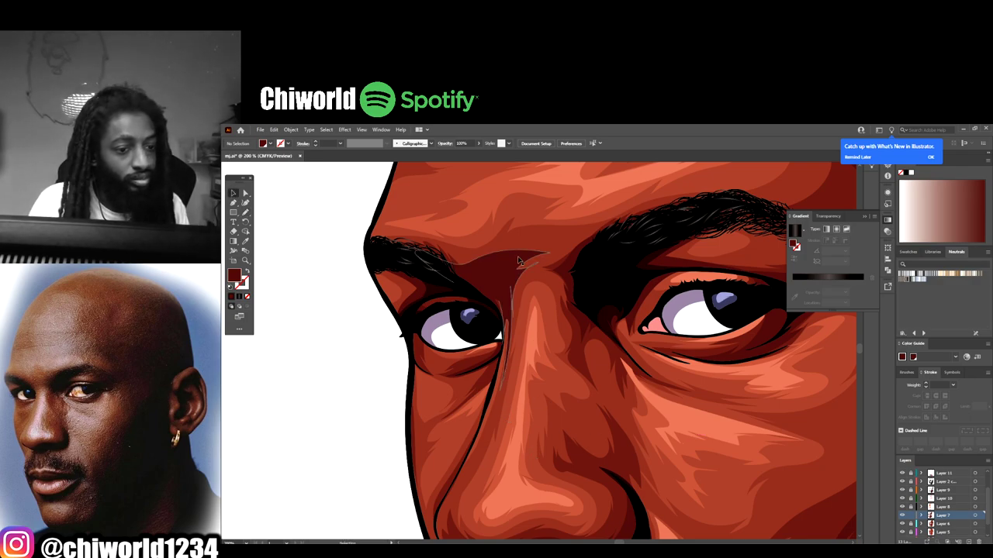
{"action": "key", "text": "b"}
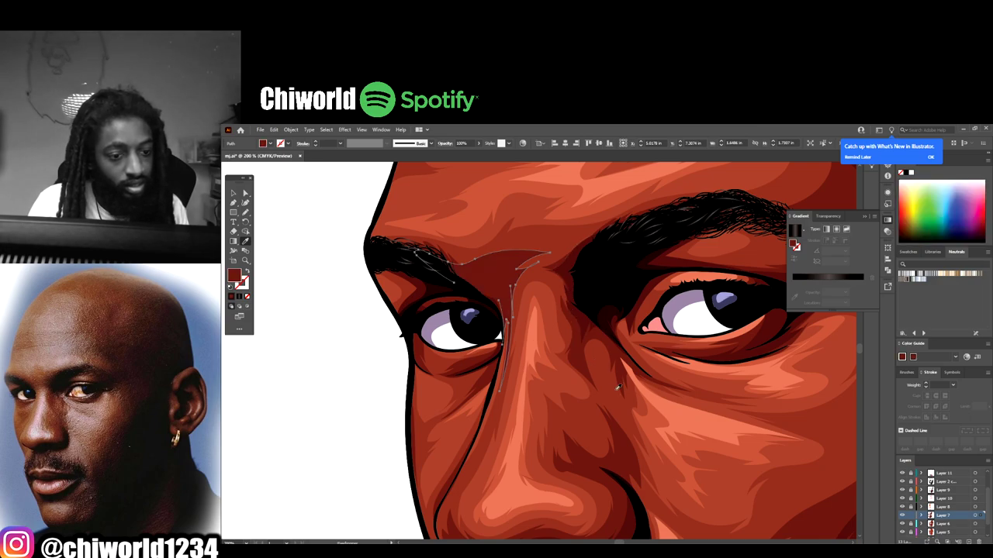
{"action": "key", "text": "v"}
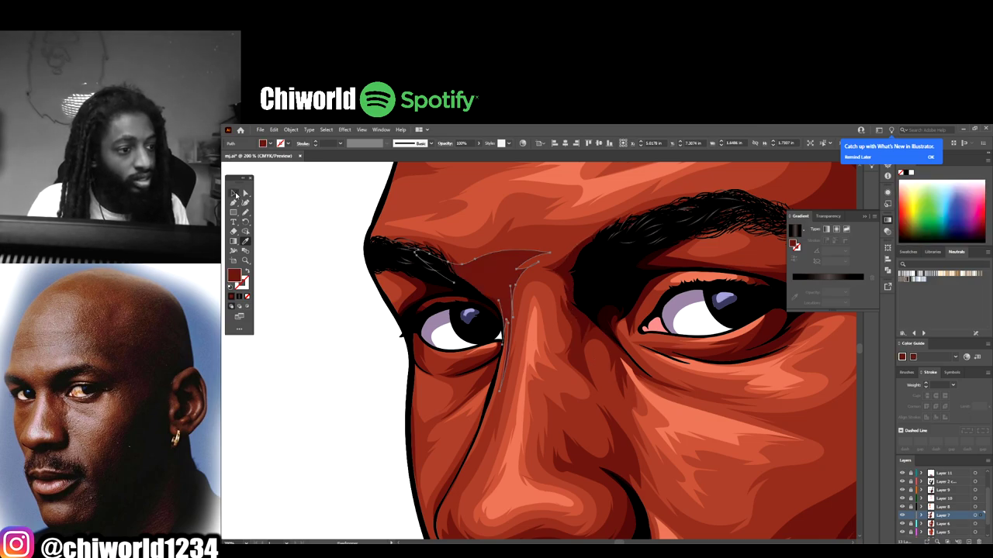
{"action": "left_click", "coordinate": [295, 287]}
{"action": "key", "text": "ctrl+minus"}
{"action": "key", "text": "ctrl+minus"}
{"action": "key", "text": "ctrl+minus"}
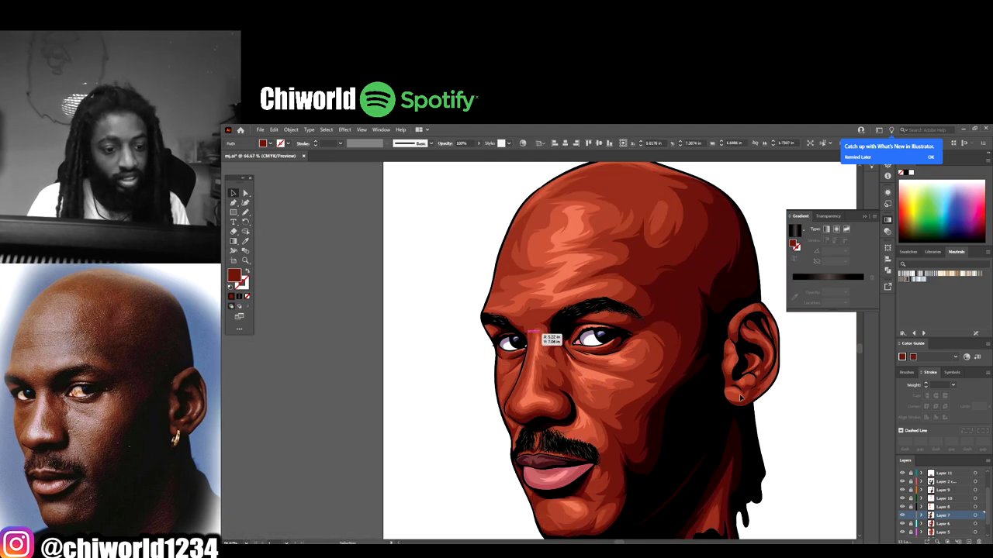
{"action": "key", "text": "ctrl+minus"}
{"action": "key", "text": "ctrl+minus"}
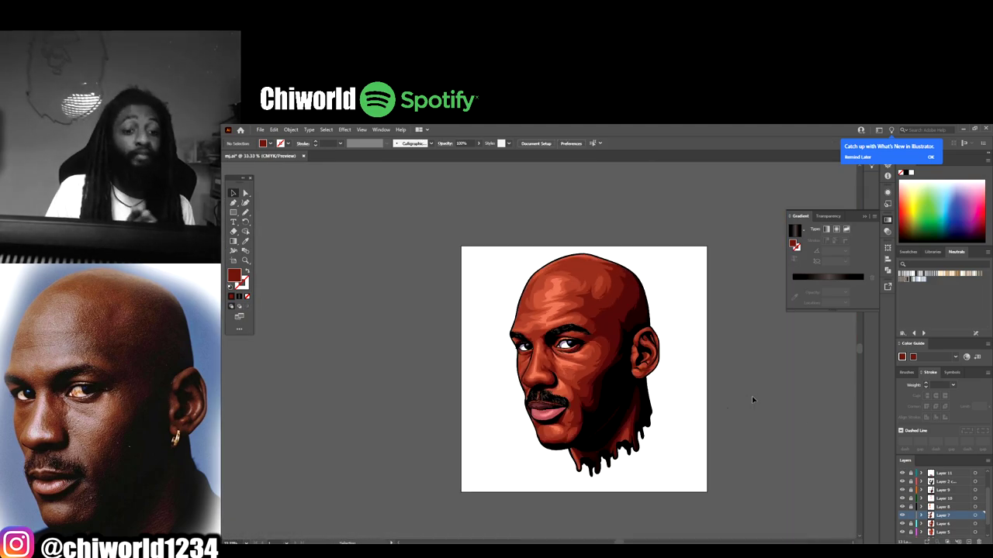
{"action": "key", "text": "ctrl+plus"}
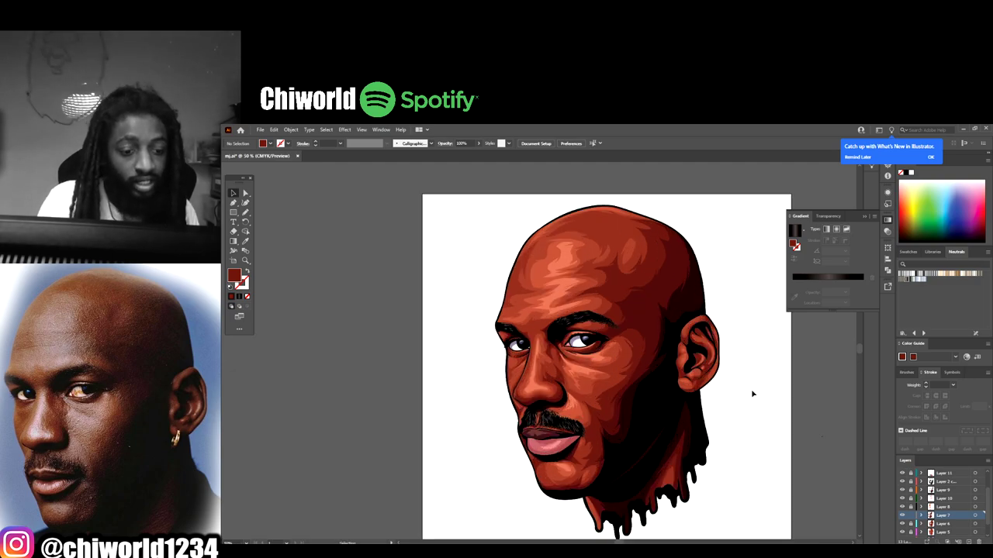